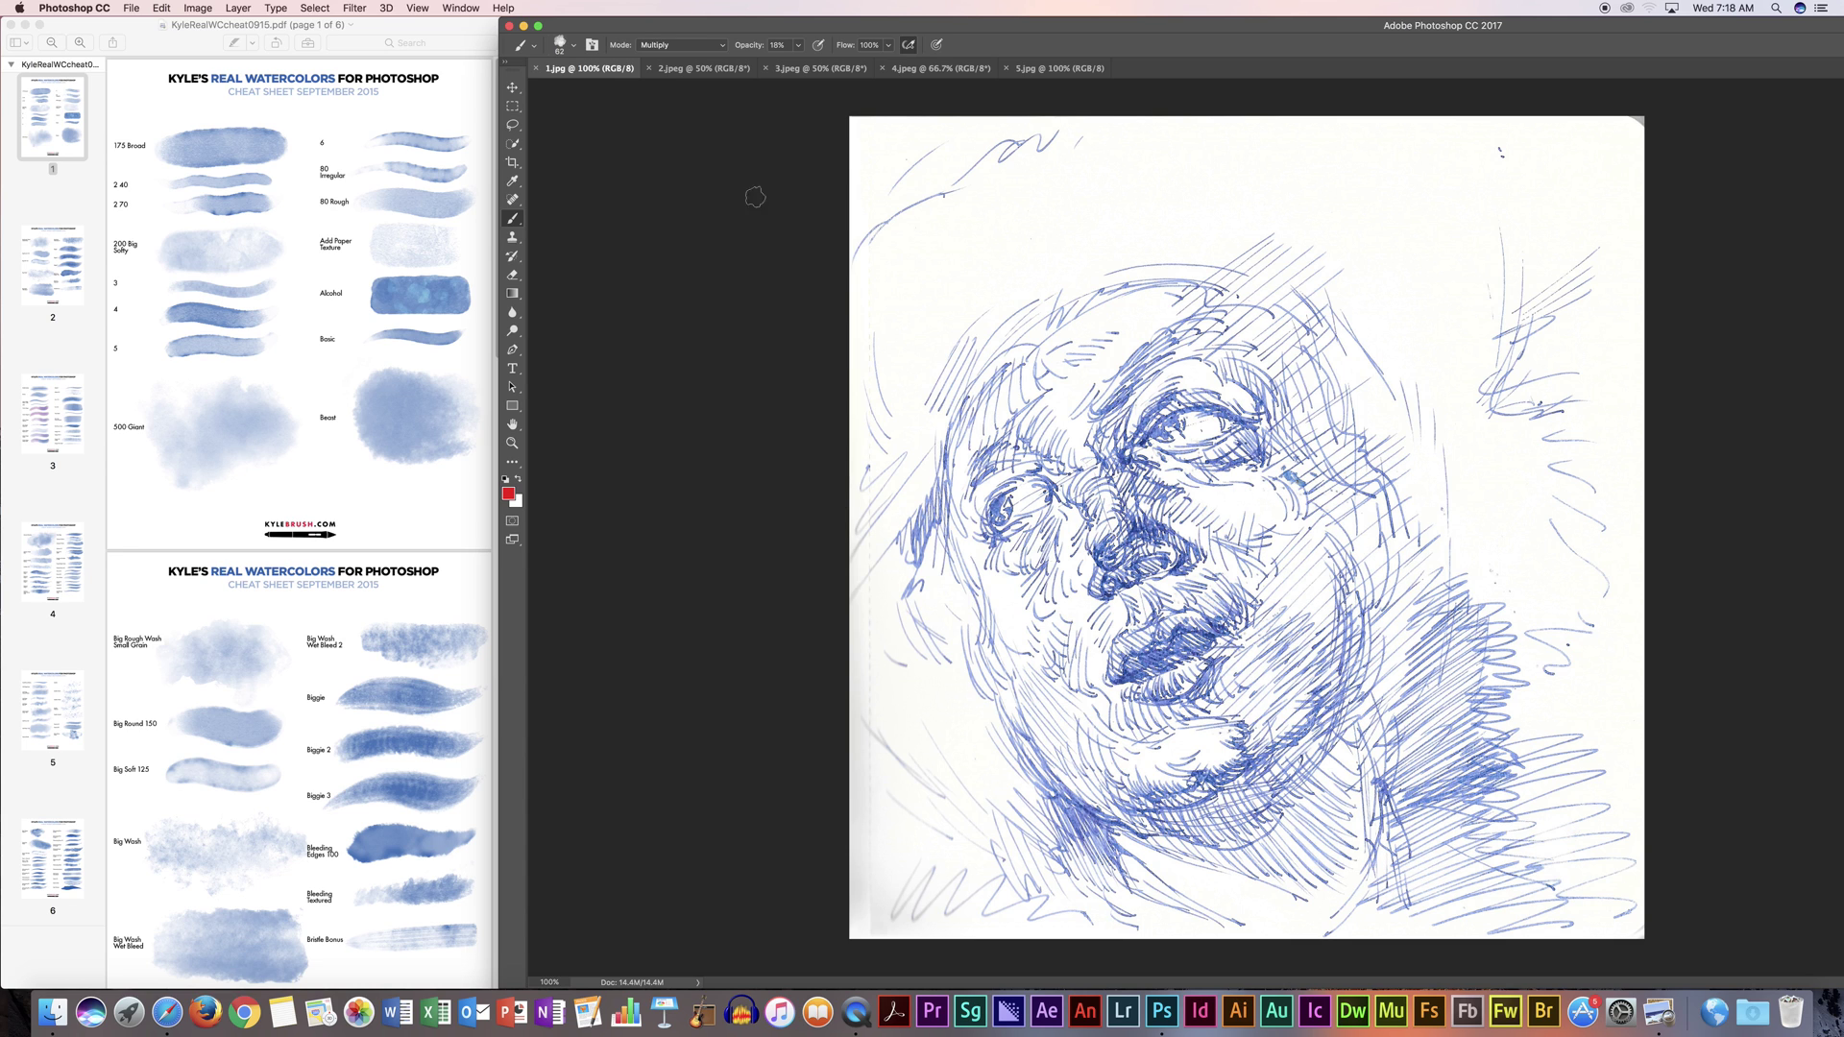
# Step: Look through the five open sketches, 1.jpg to 5.jpg, and return to the blue portrait in 1.jpg
pyautogui.click(731, 69)
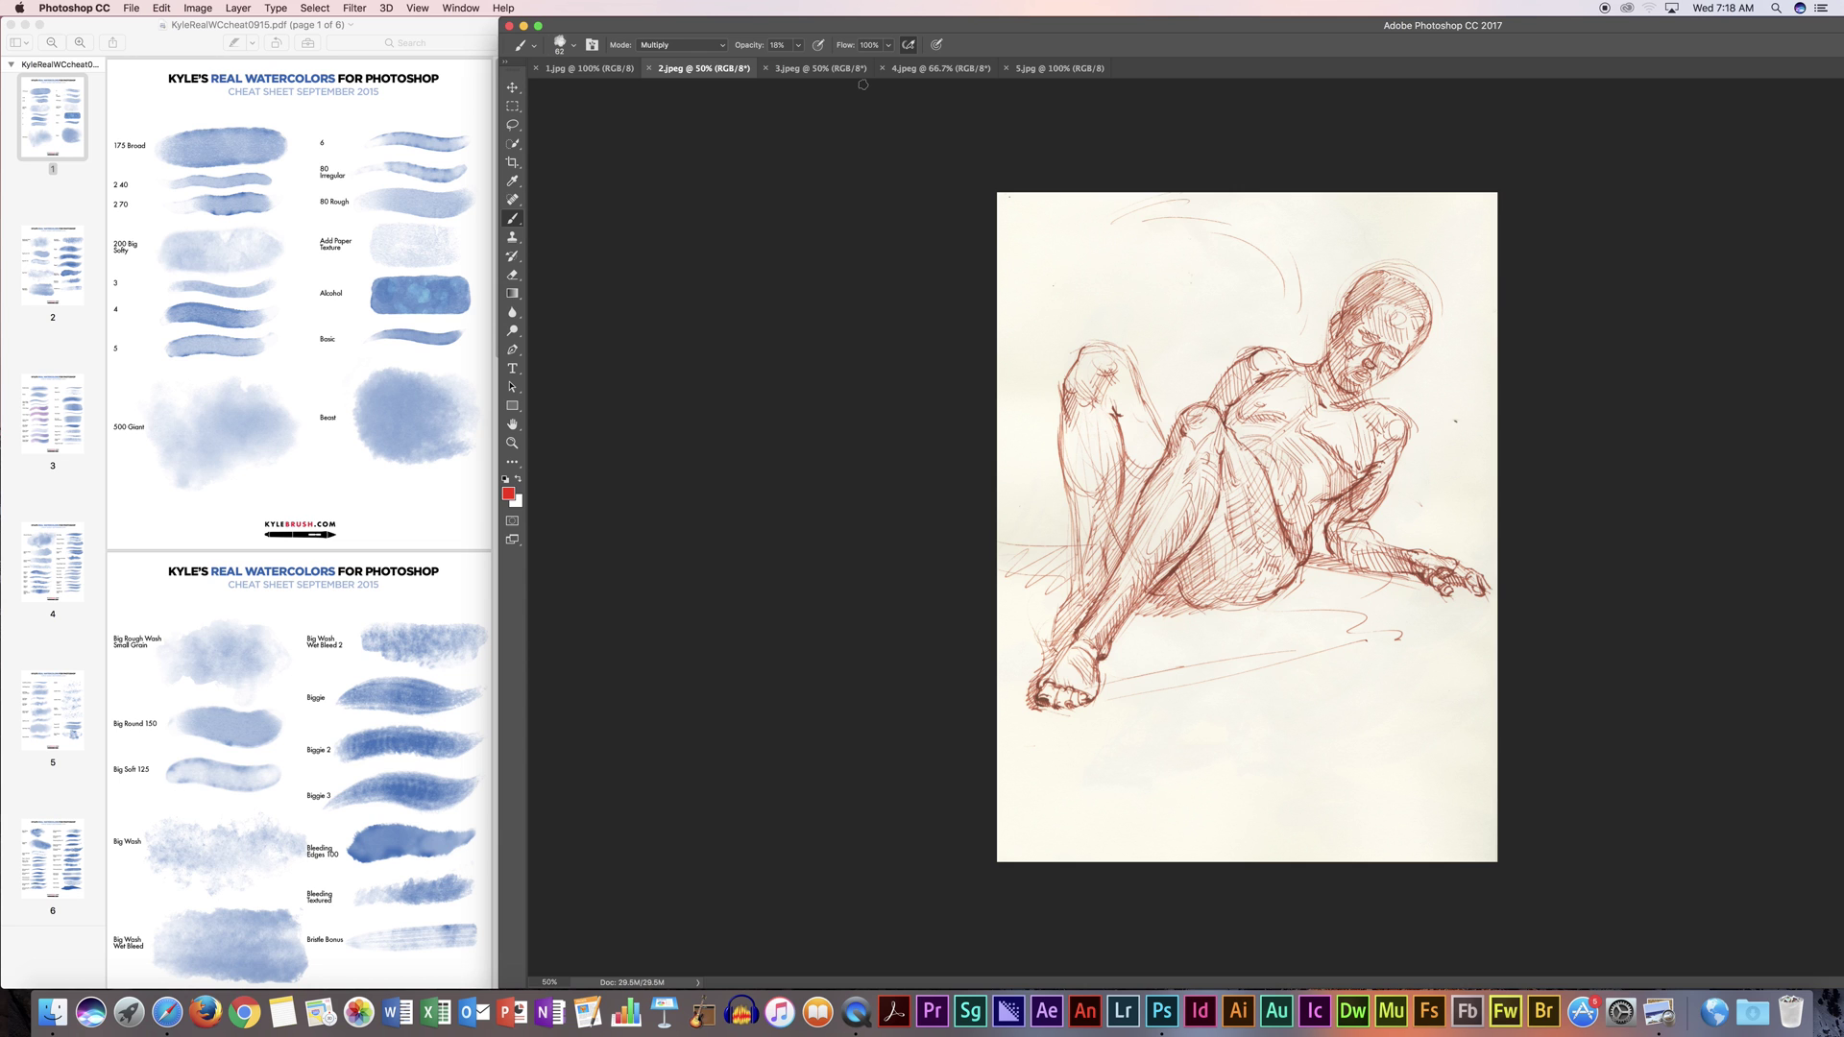
pyautogui.press('super+plus')
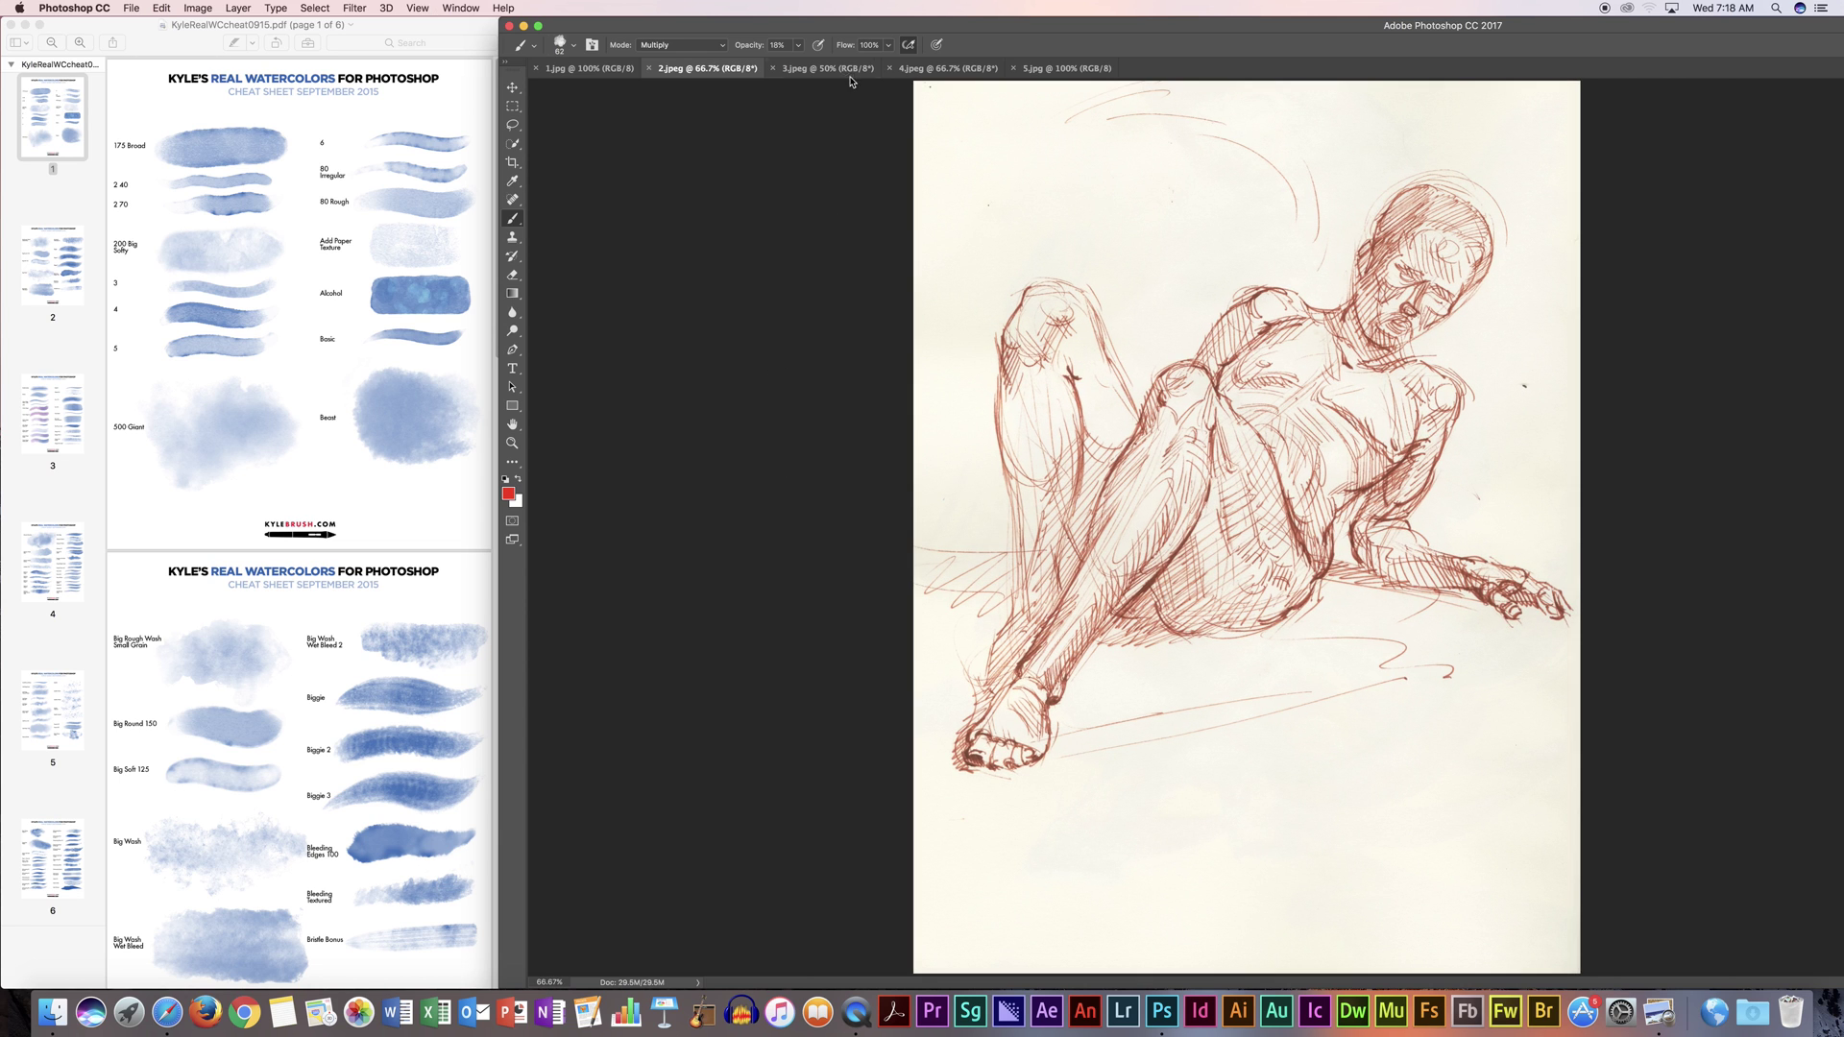
pyautogui.click(851, 71)
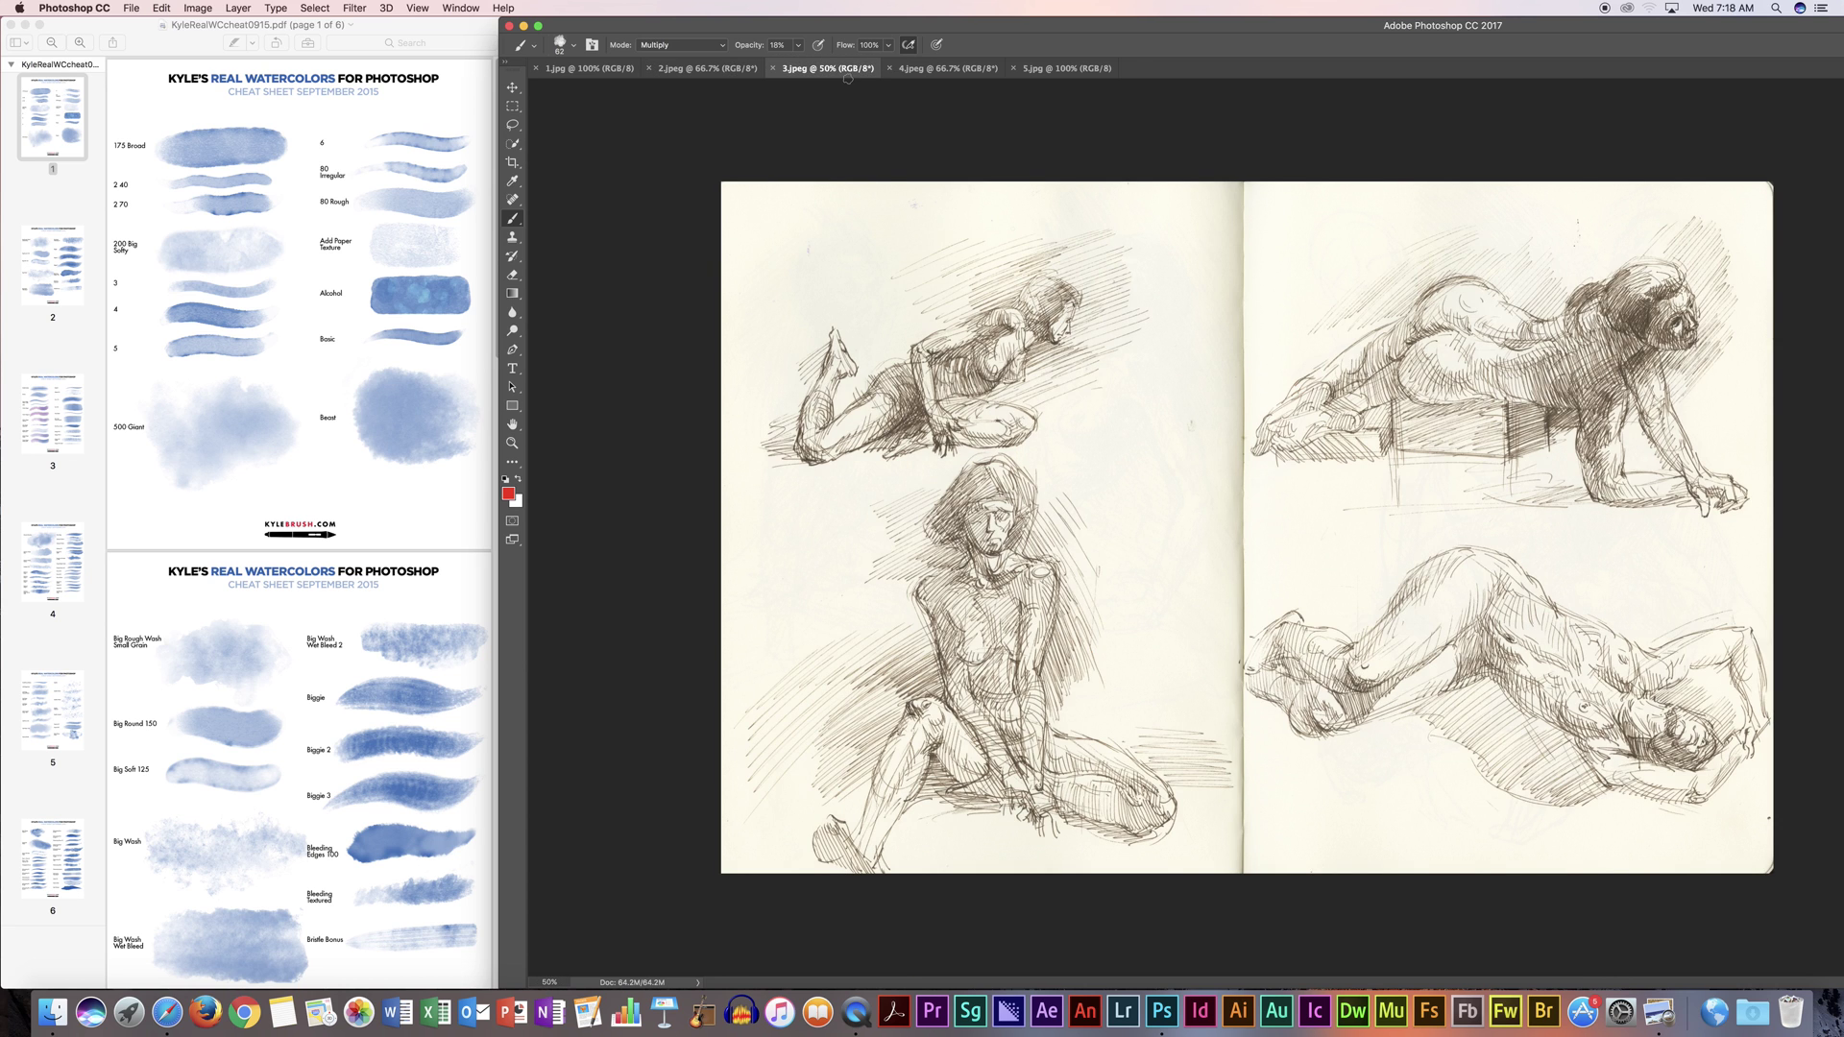
pyautogui.click(966, 74)
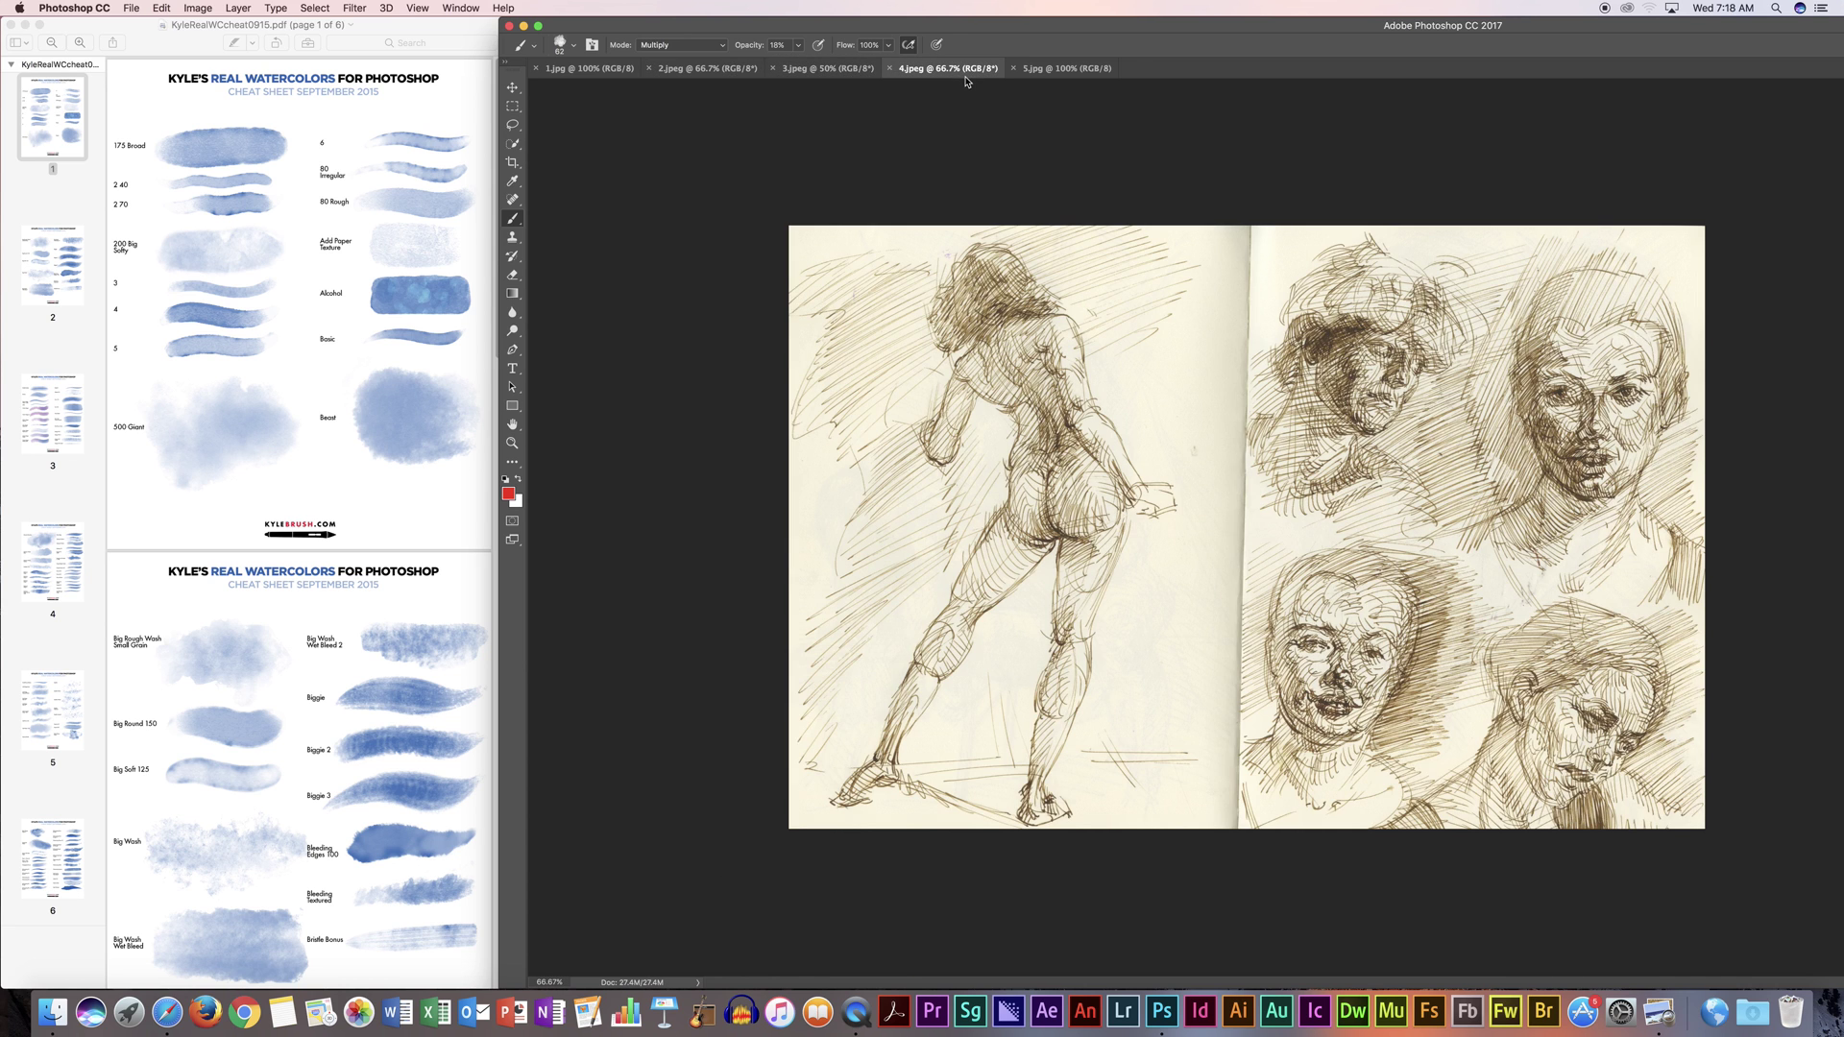
pyautogui.click(1063, 77)
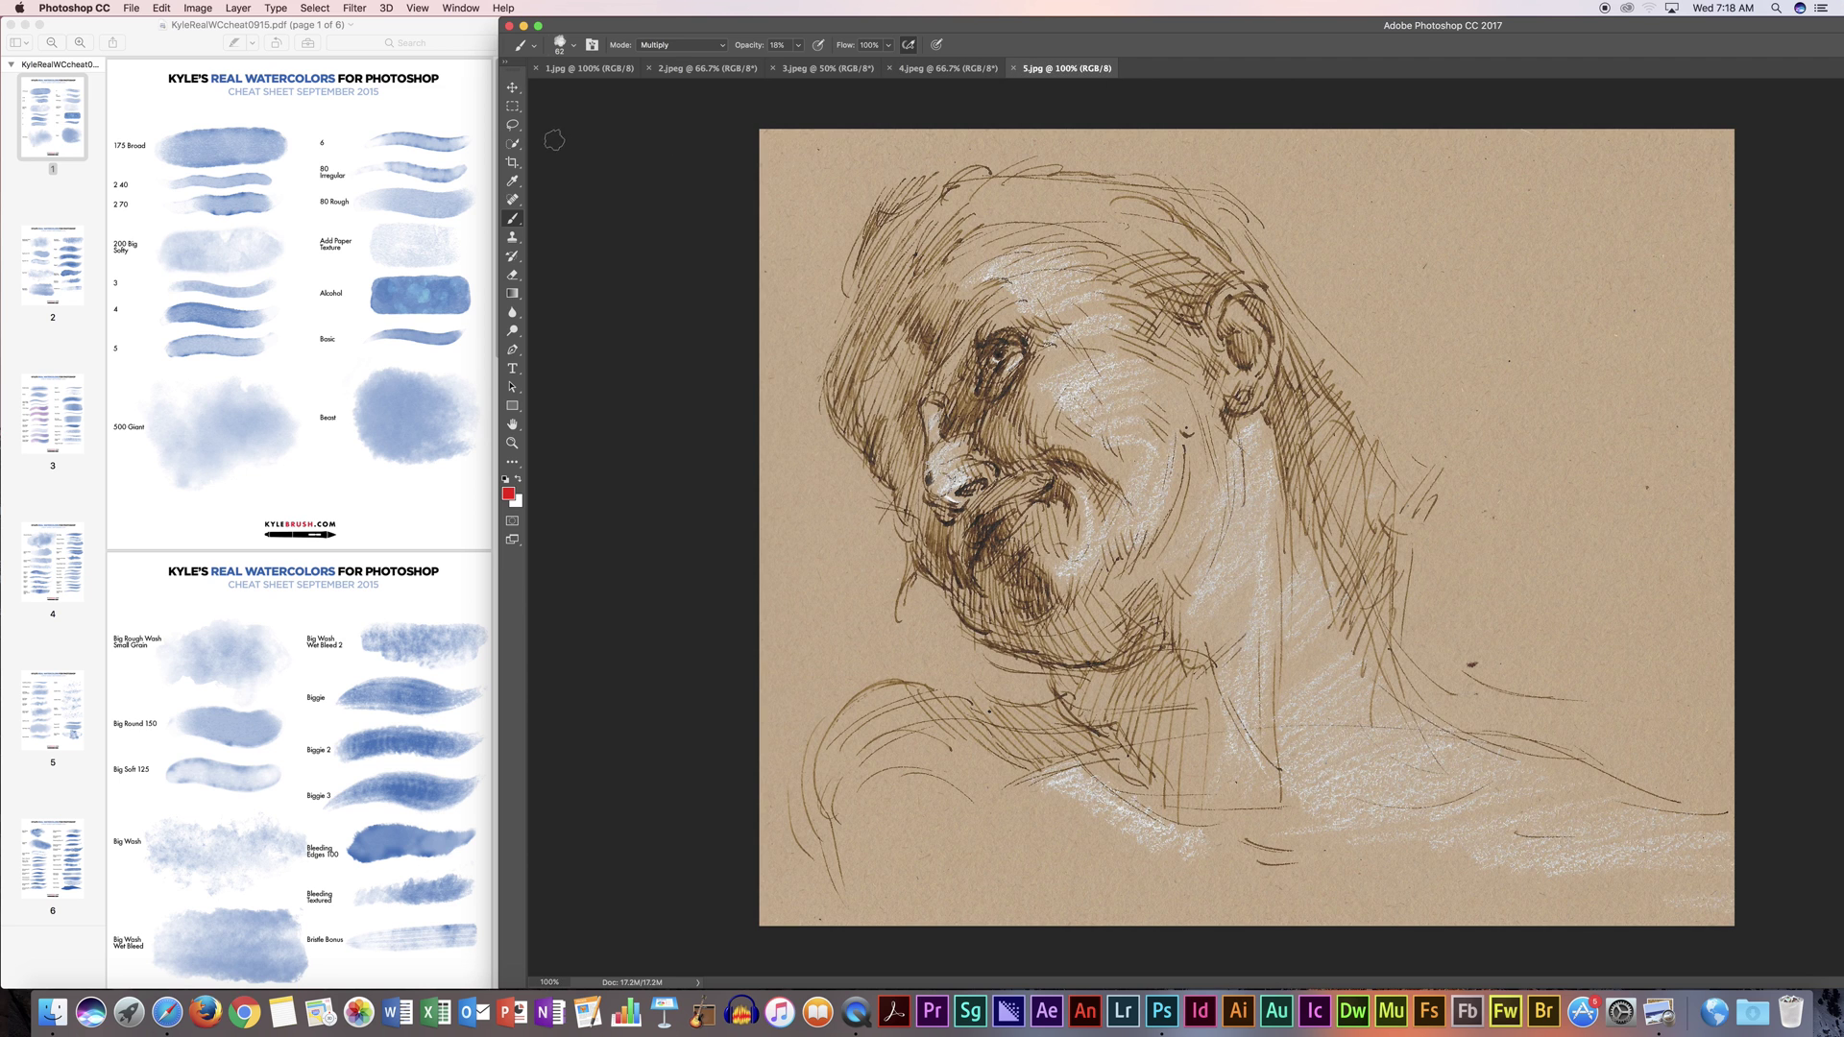
pyautogui.click(620, 73)
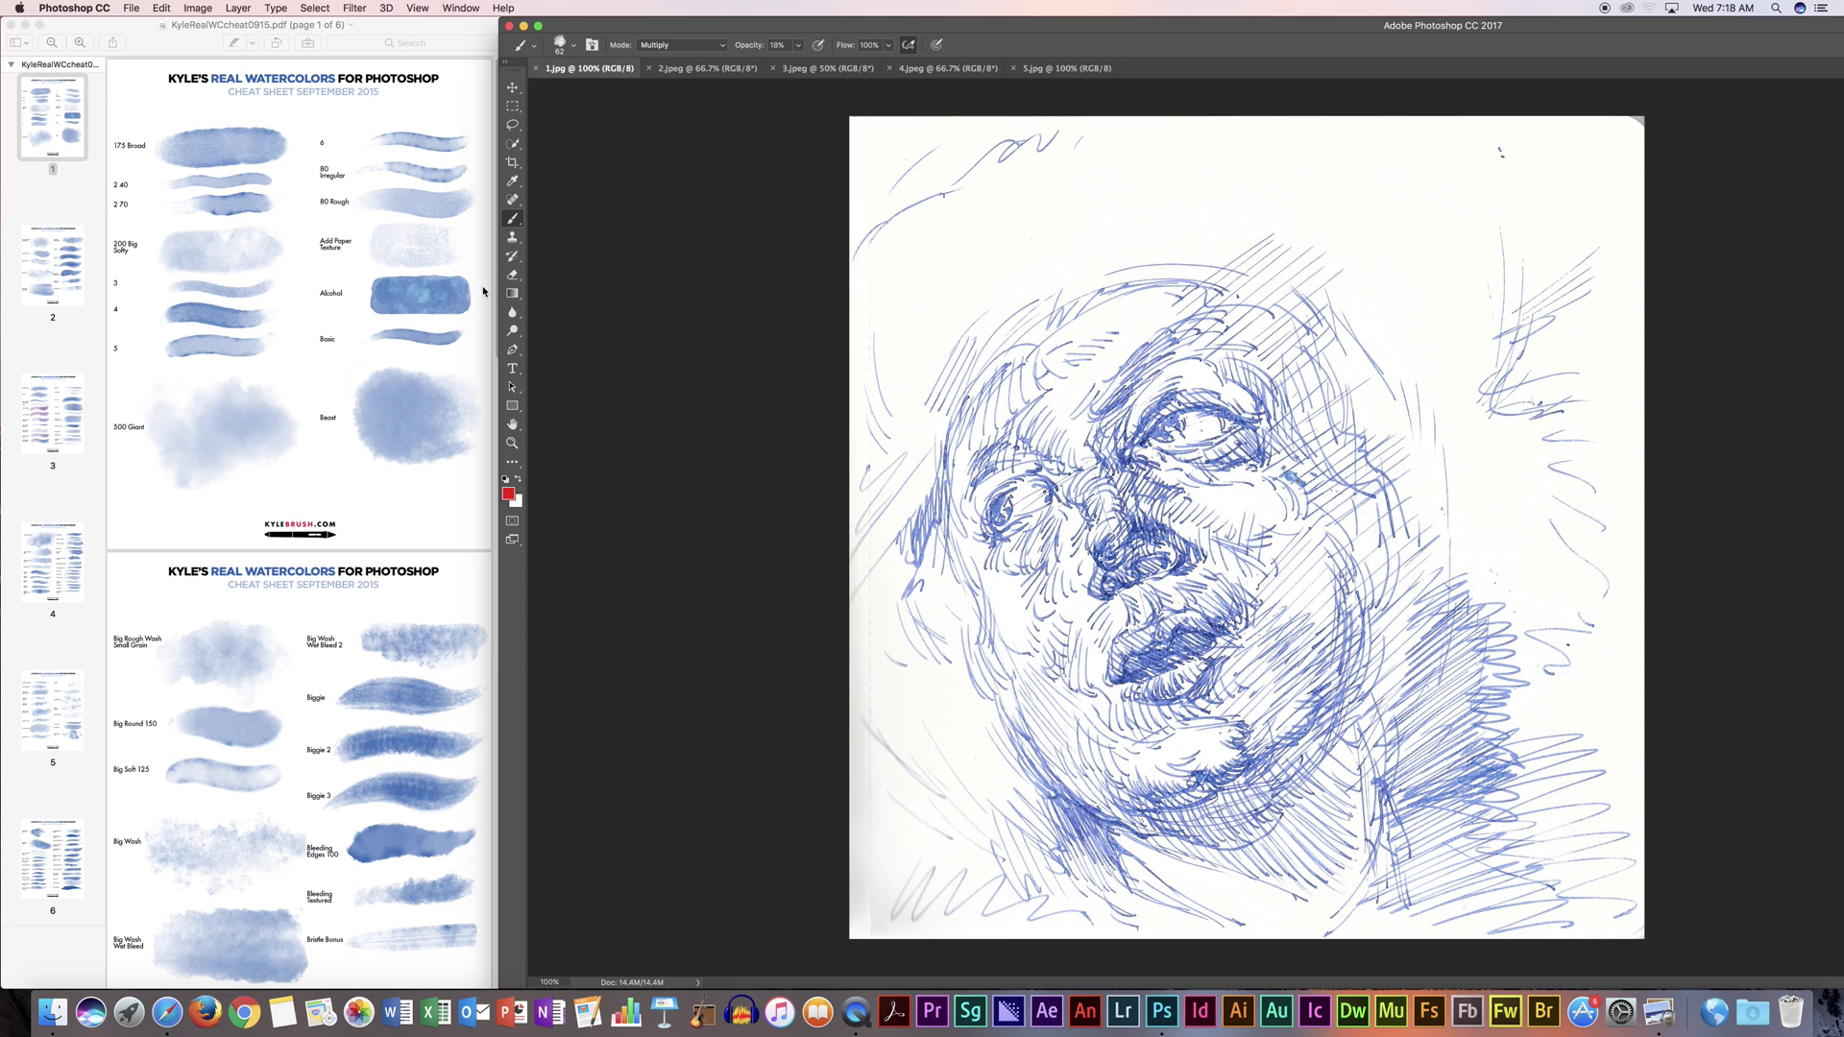
# Step: Examine the watercolor brush cheat sheet in Preview and the matching Kyle's Real Watercolor tool presets in Photoshop
pyautogui.click(246, 223)
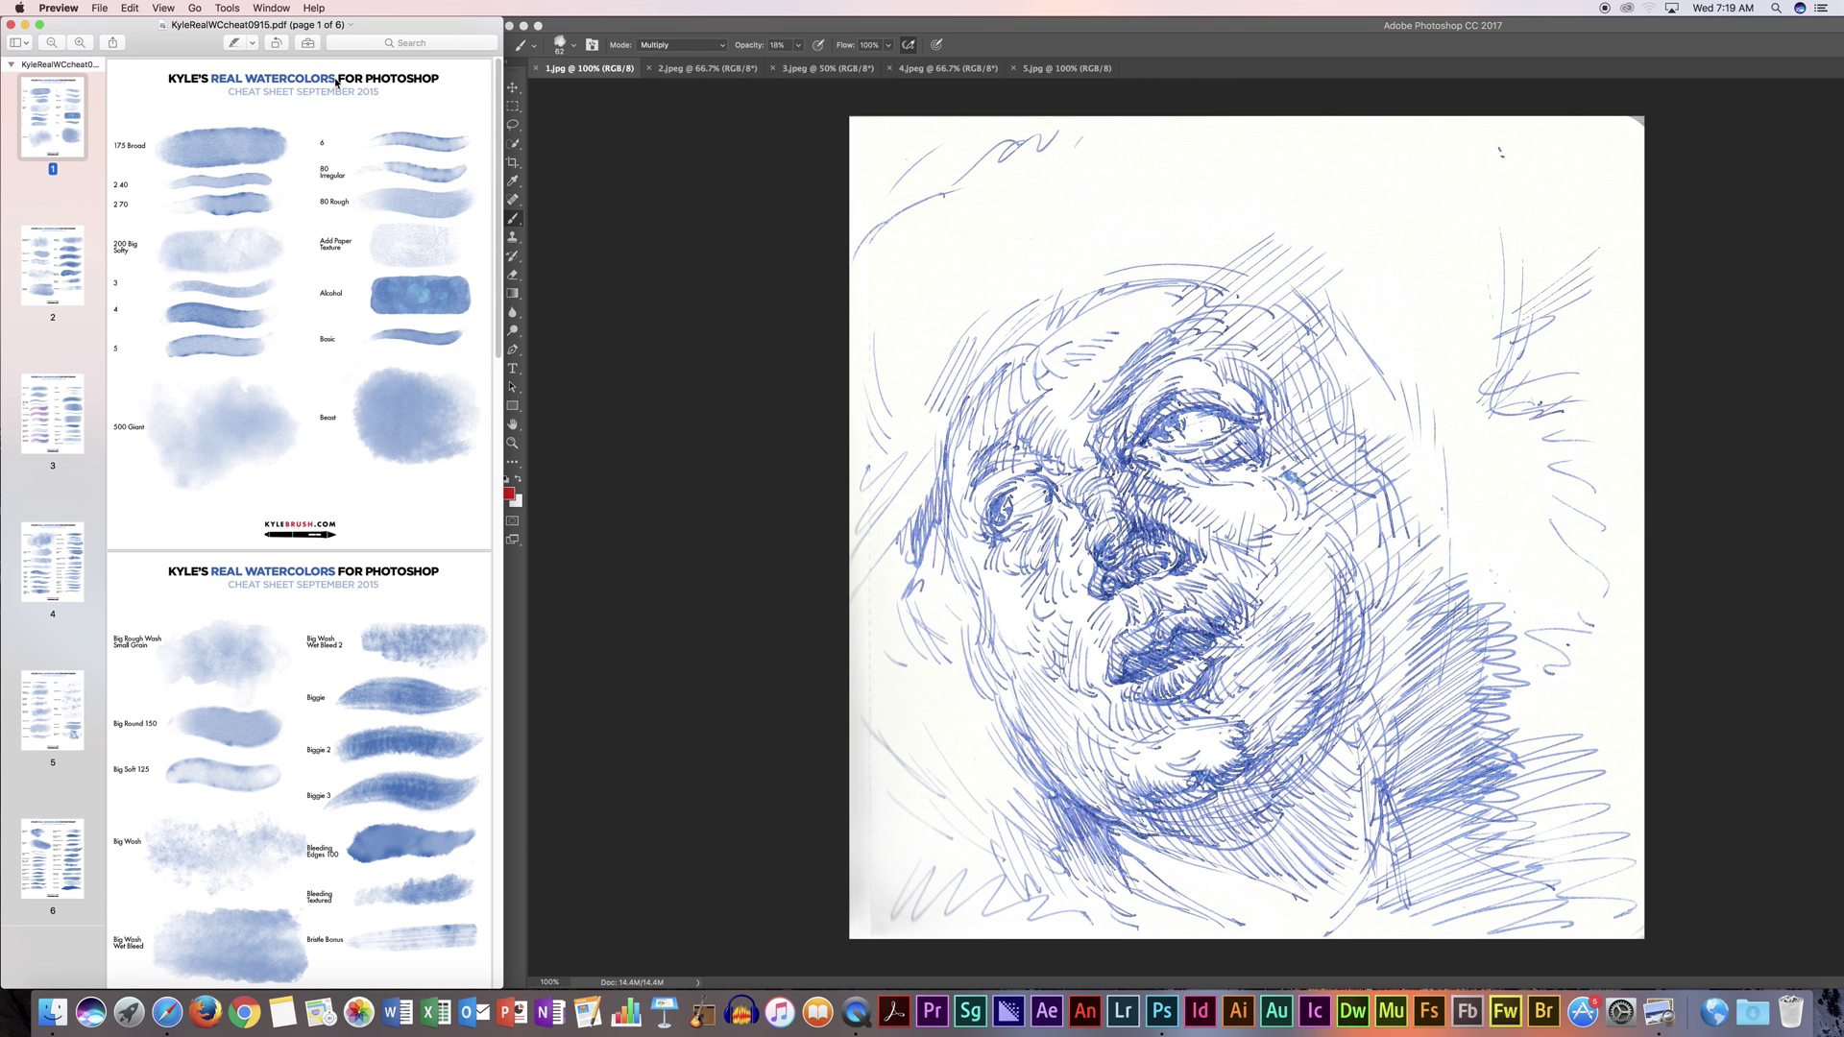
pyautogui.click(534, 46)
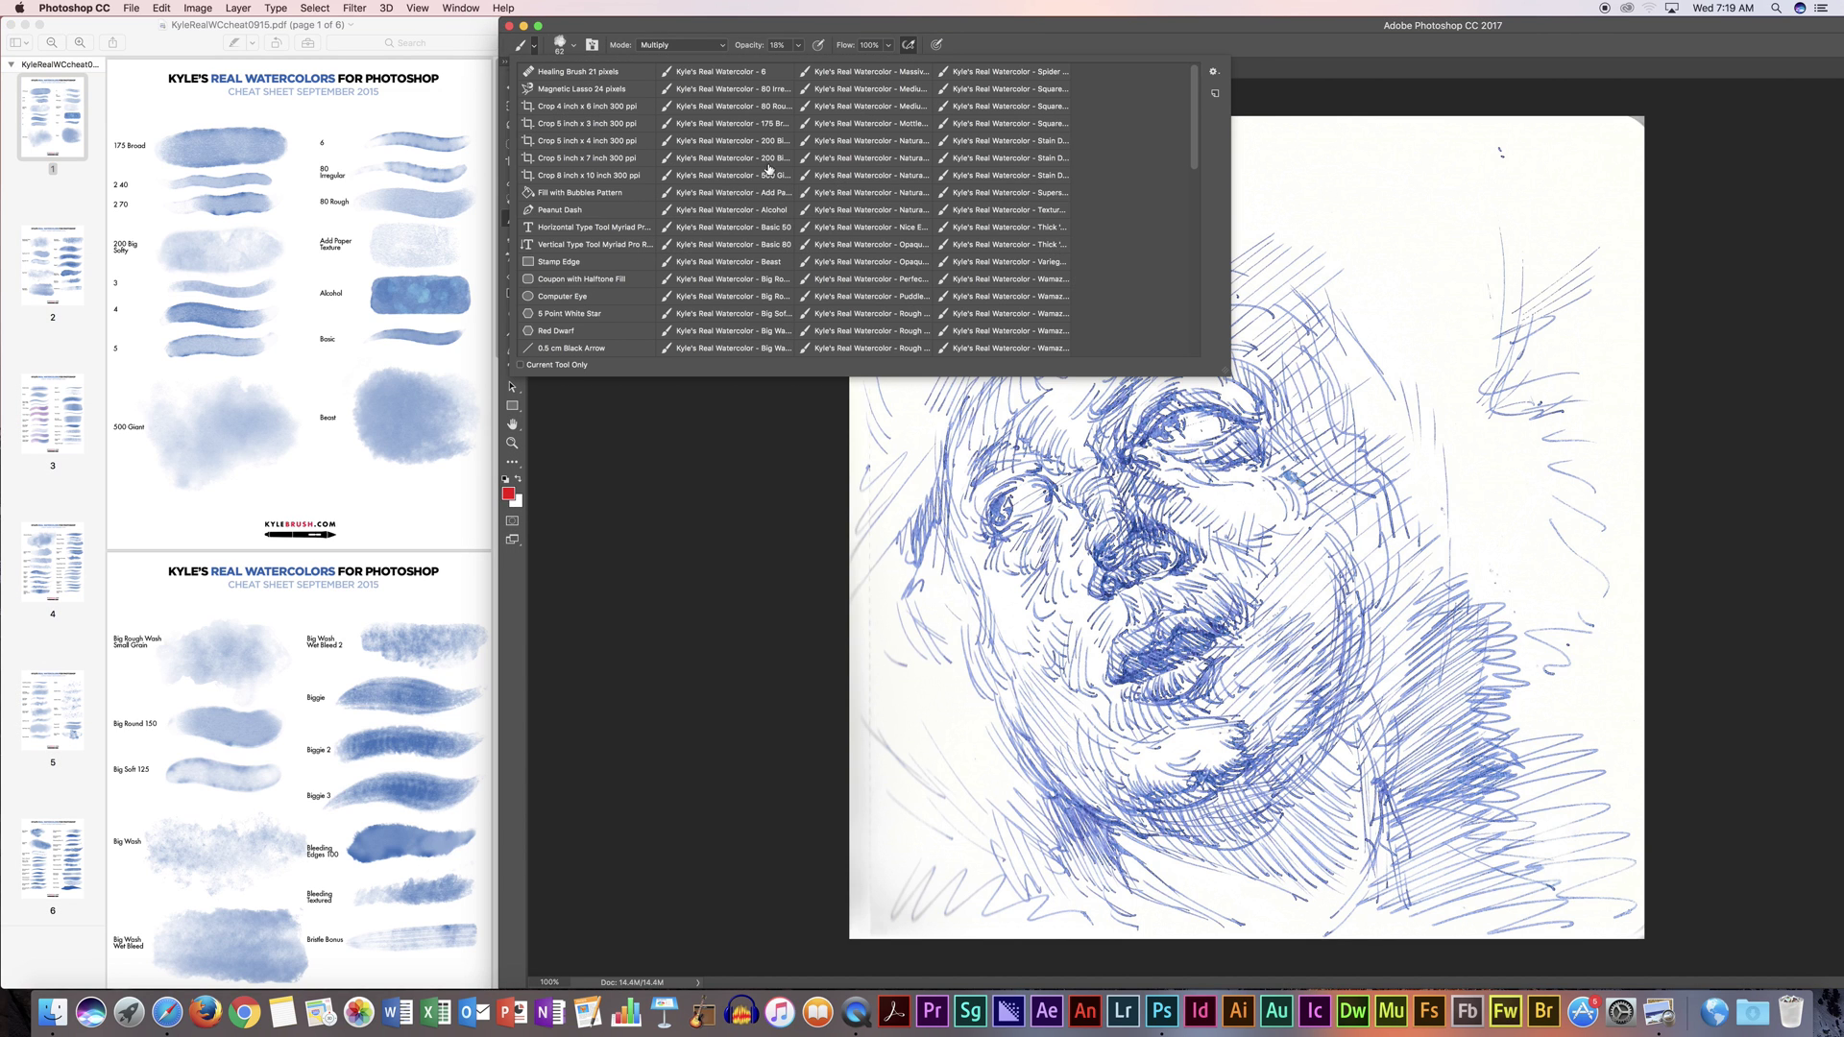
pyautogui.click(1195, 50)
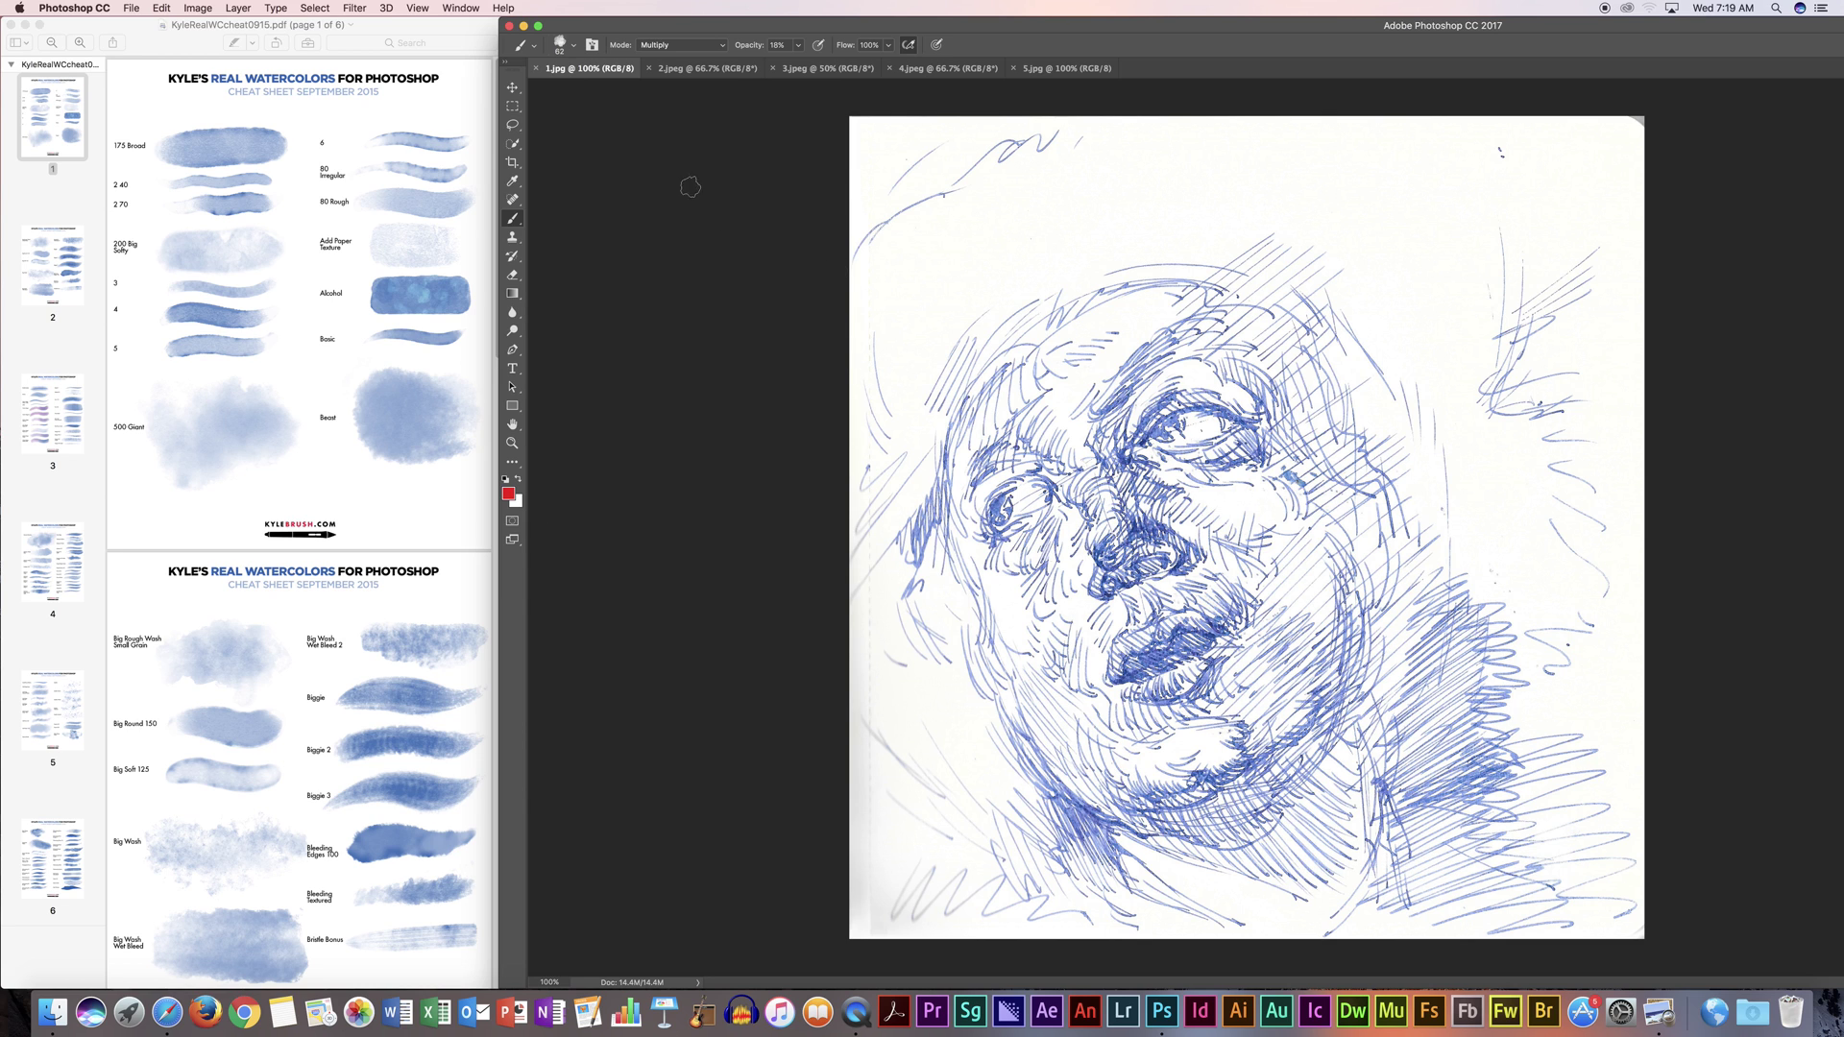
# Step: Look through the remaining sketches again and inspect the standing figure's pen hatching in 4.jpeg at 200% magnification
pyautogui.click(708, 68)
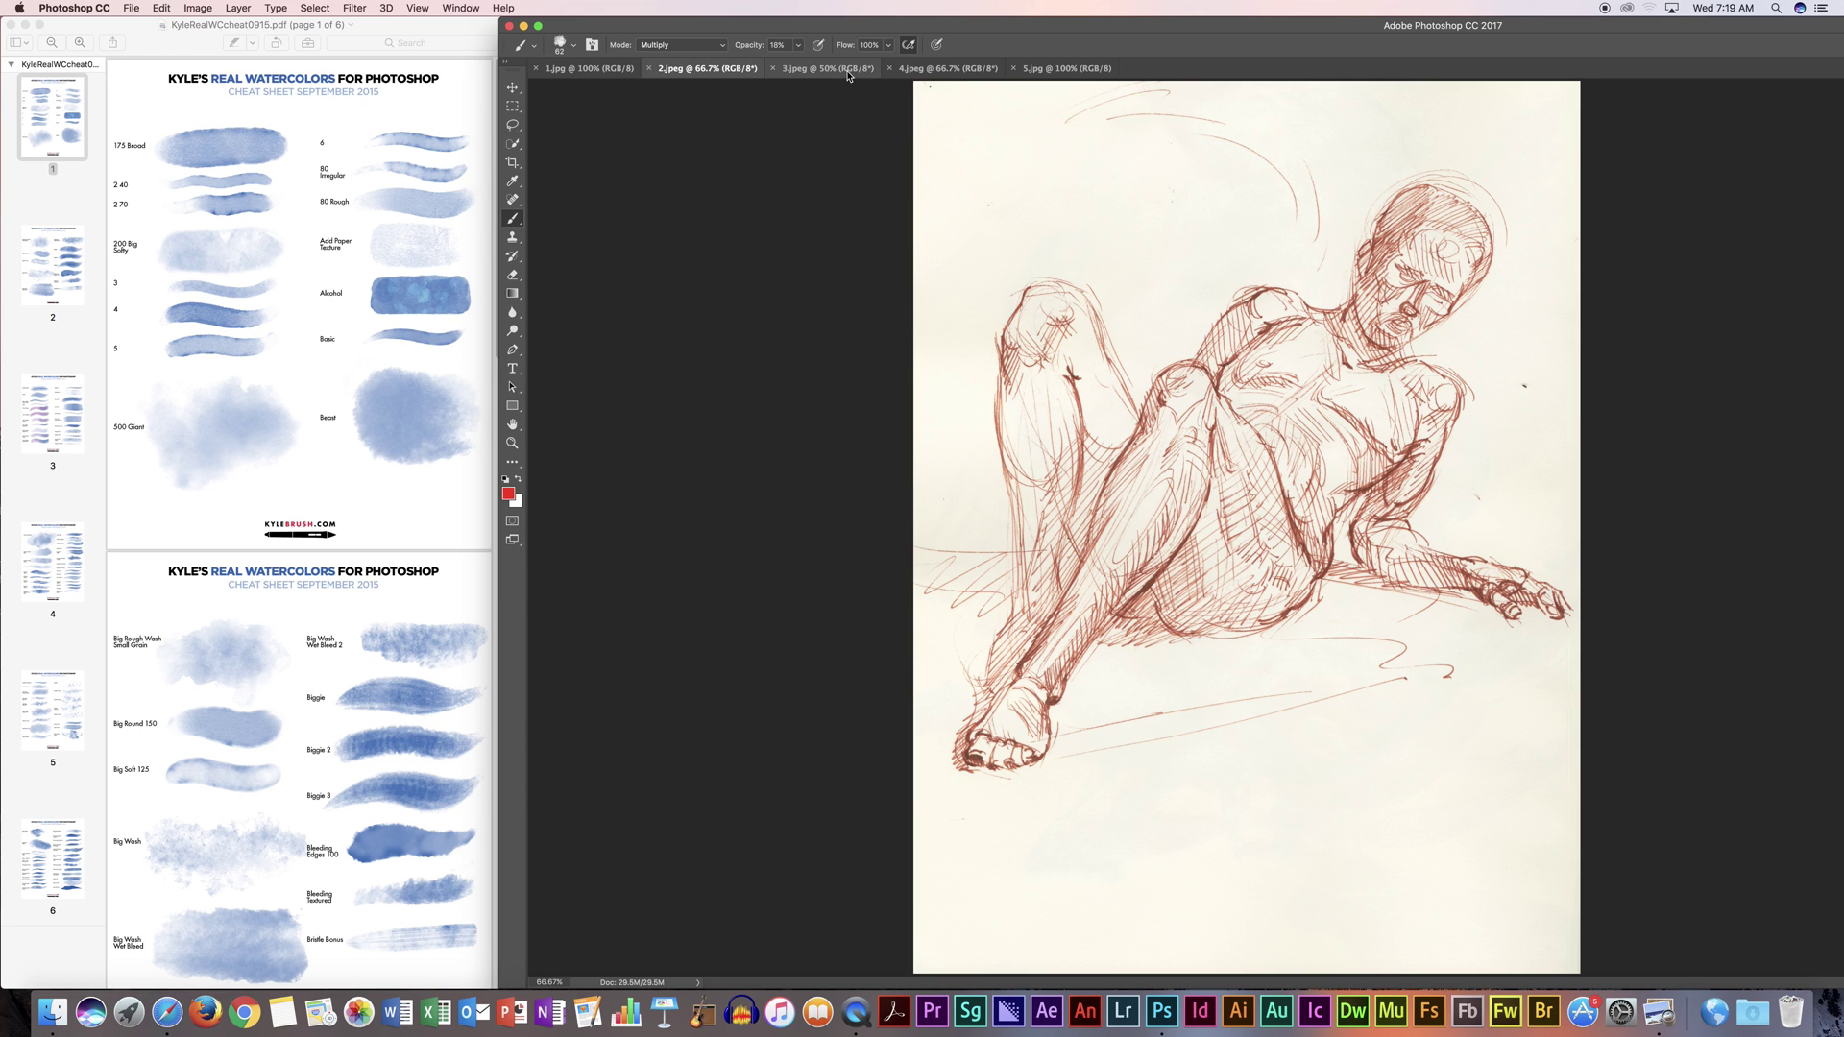
pyautogui.click(848, 69)
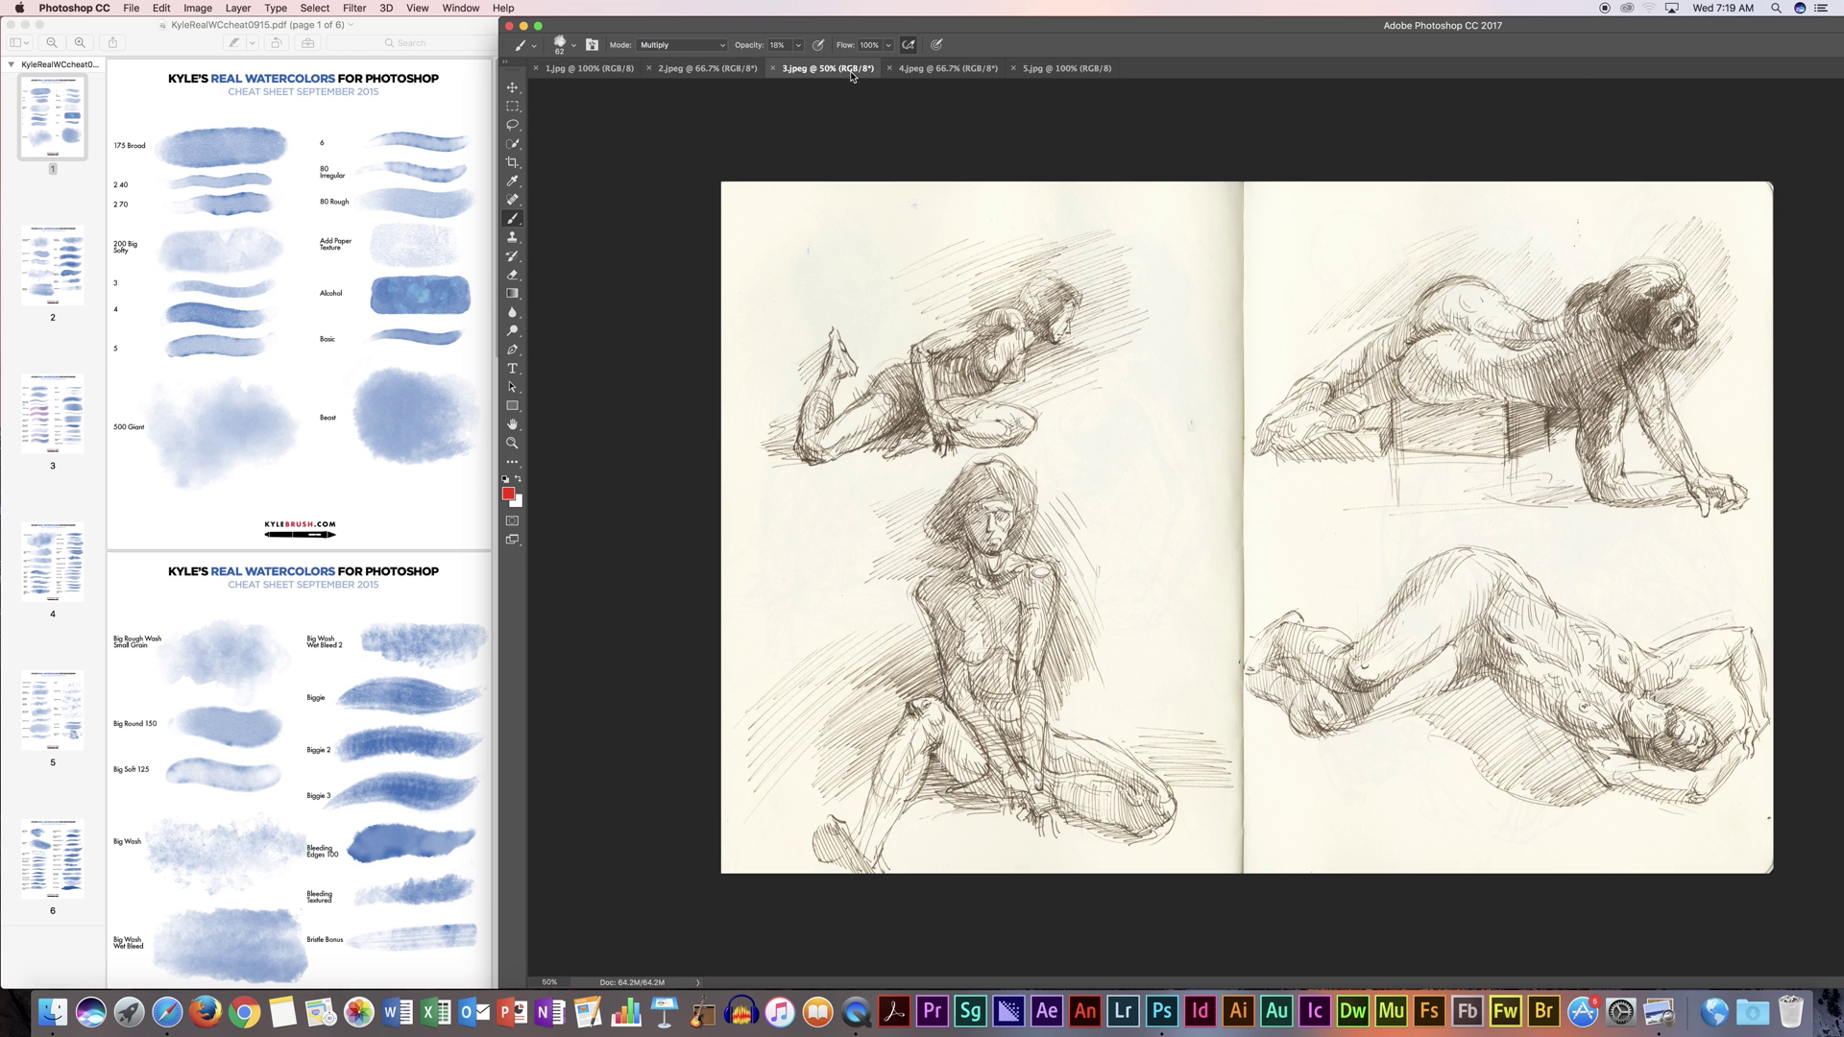
pyautogui.click(985, 74)
pyautogui.click(1039, 69)
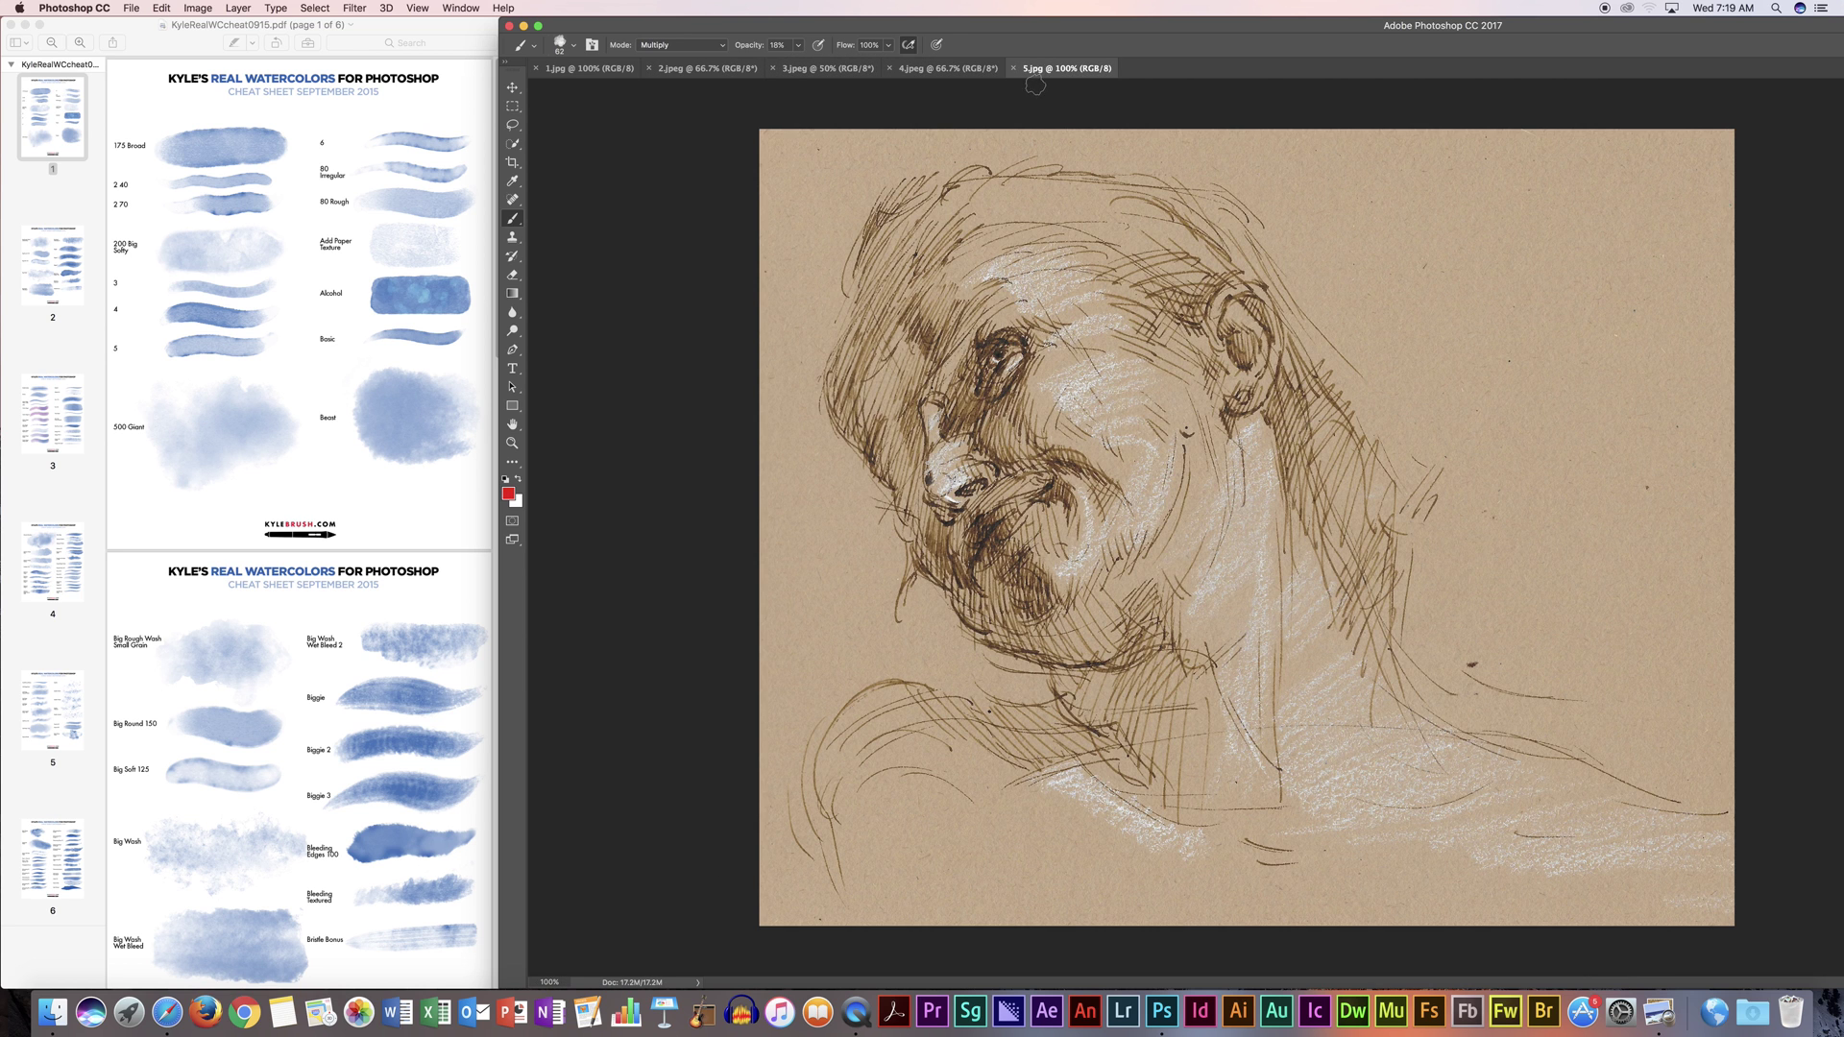
pyautogui.click(967, 75)
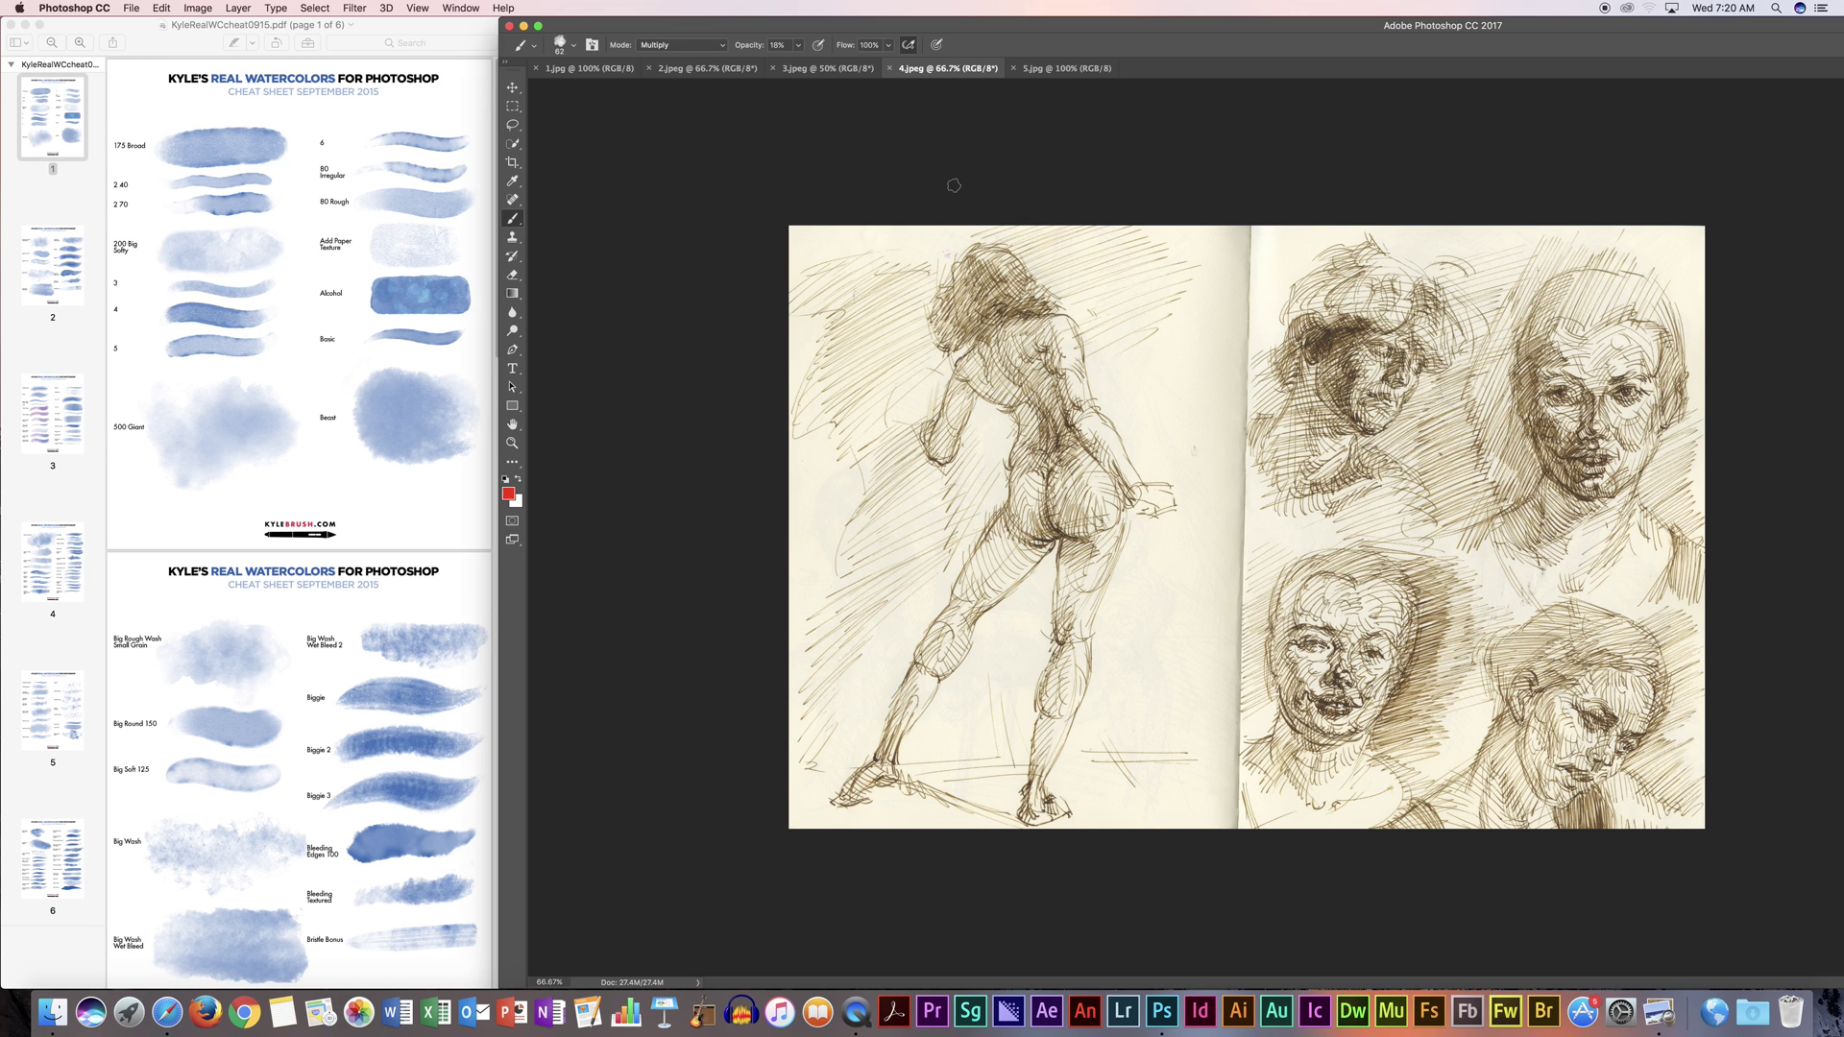
pyautogui.press('super+equal')
pyautogui.press('super+equal')
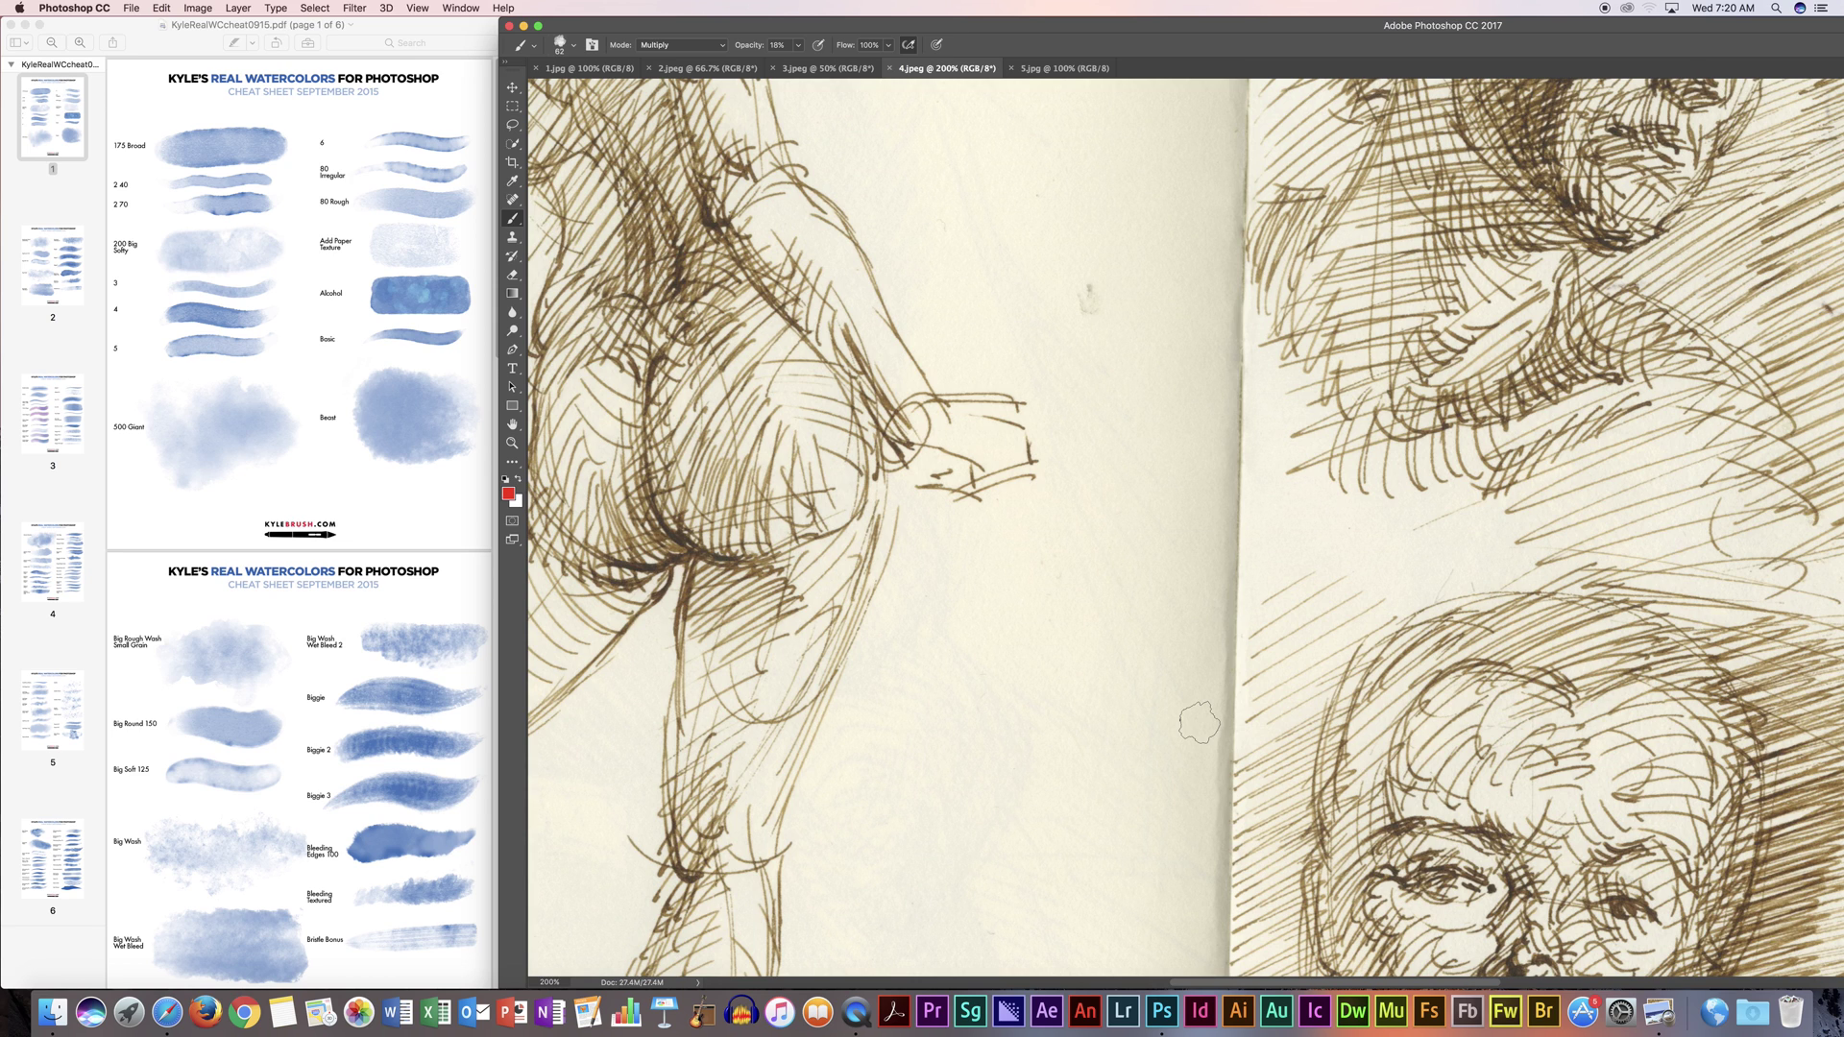
pyautogui.moveTo(975, 542); pyautogui.dragTo(1380, 764)
pyautogui.moveTo(1228, 363); pyautogui.dragTo(1190, 563)
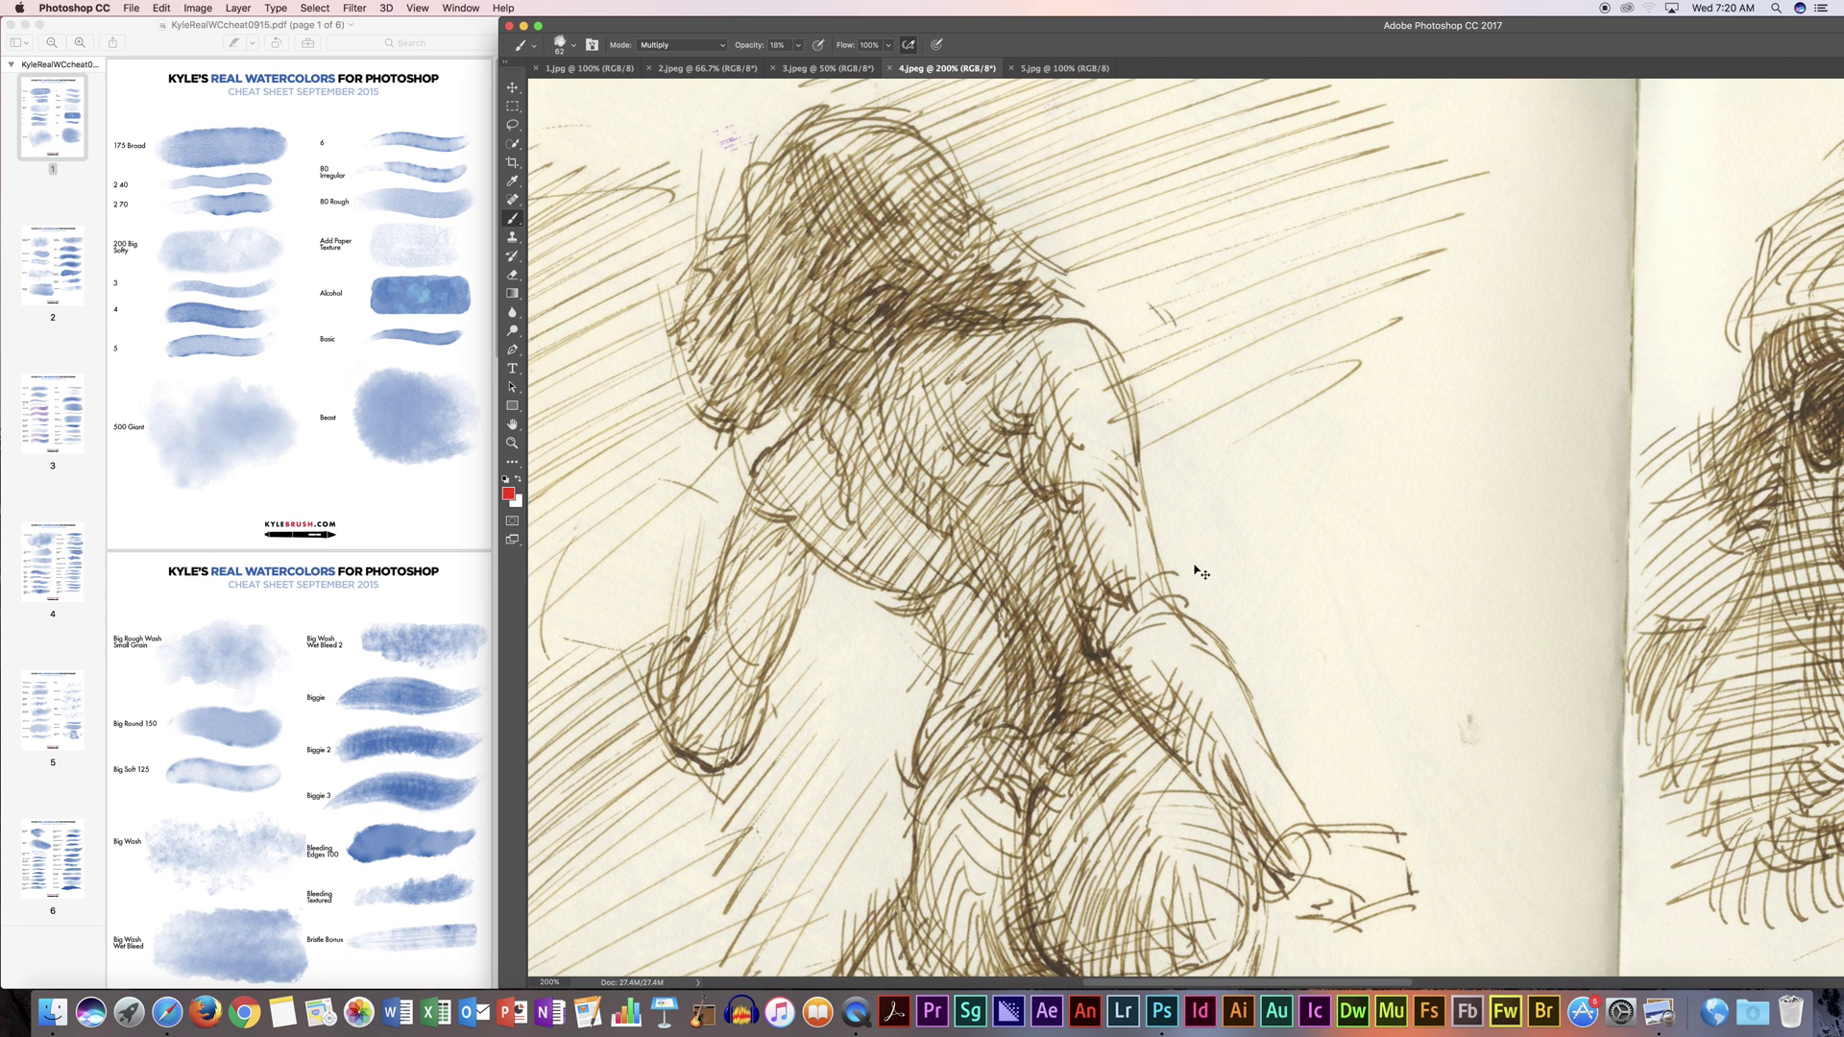
pyautogui.press('super+BackSpace')
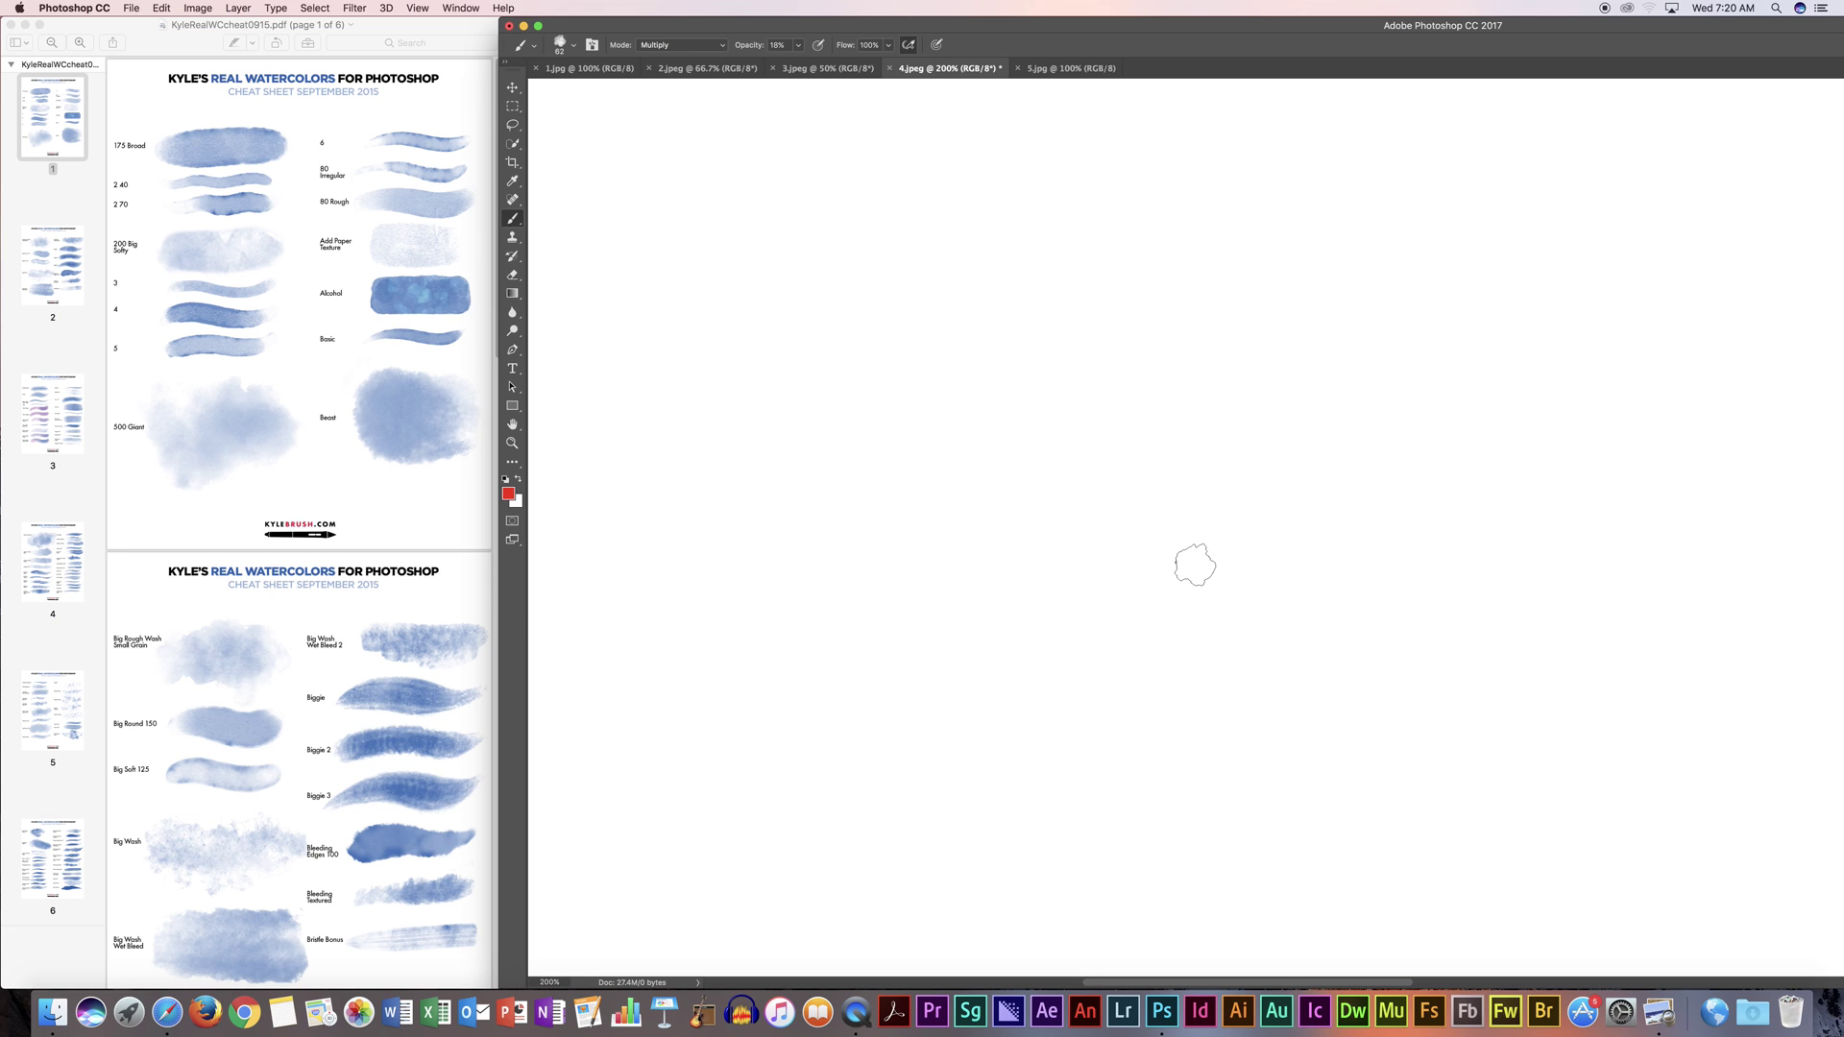
pyautogui.press('super+minus')
pyautogui.press('super+minus')
pyautogui.press('super+minus')
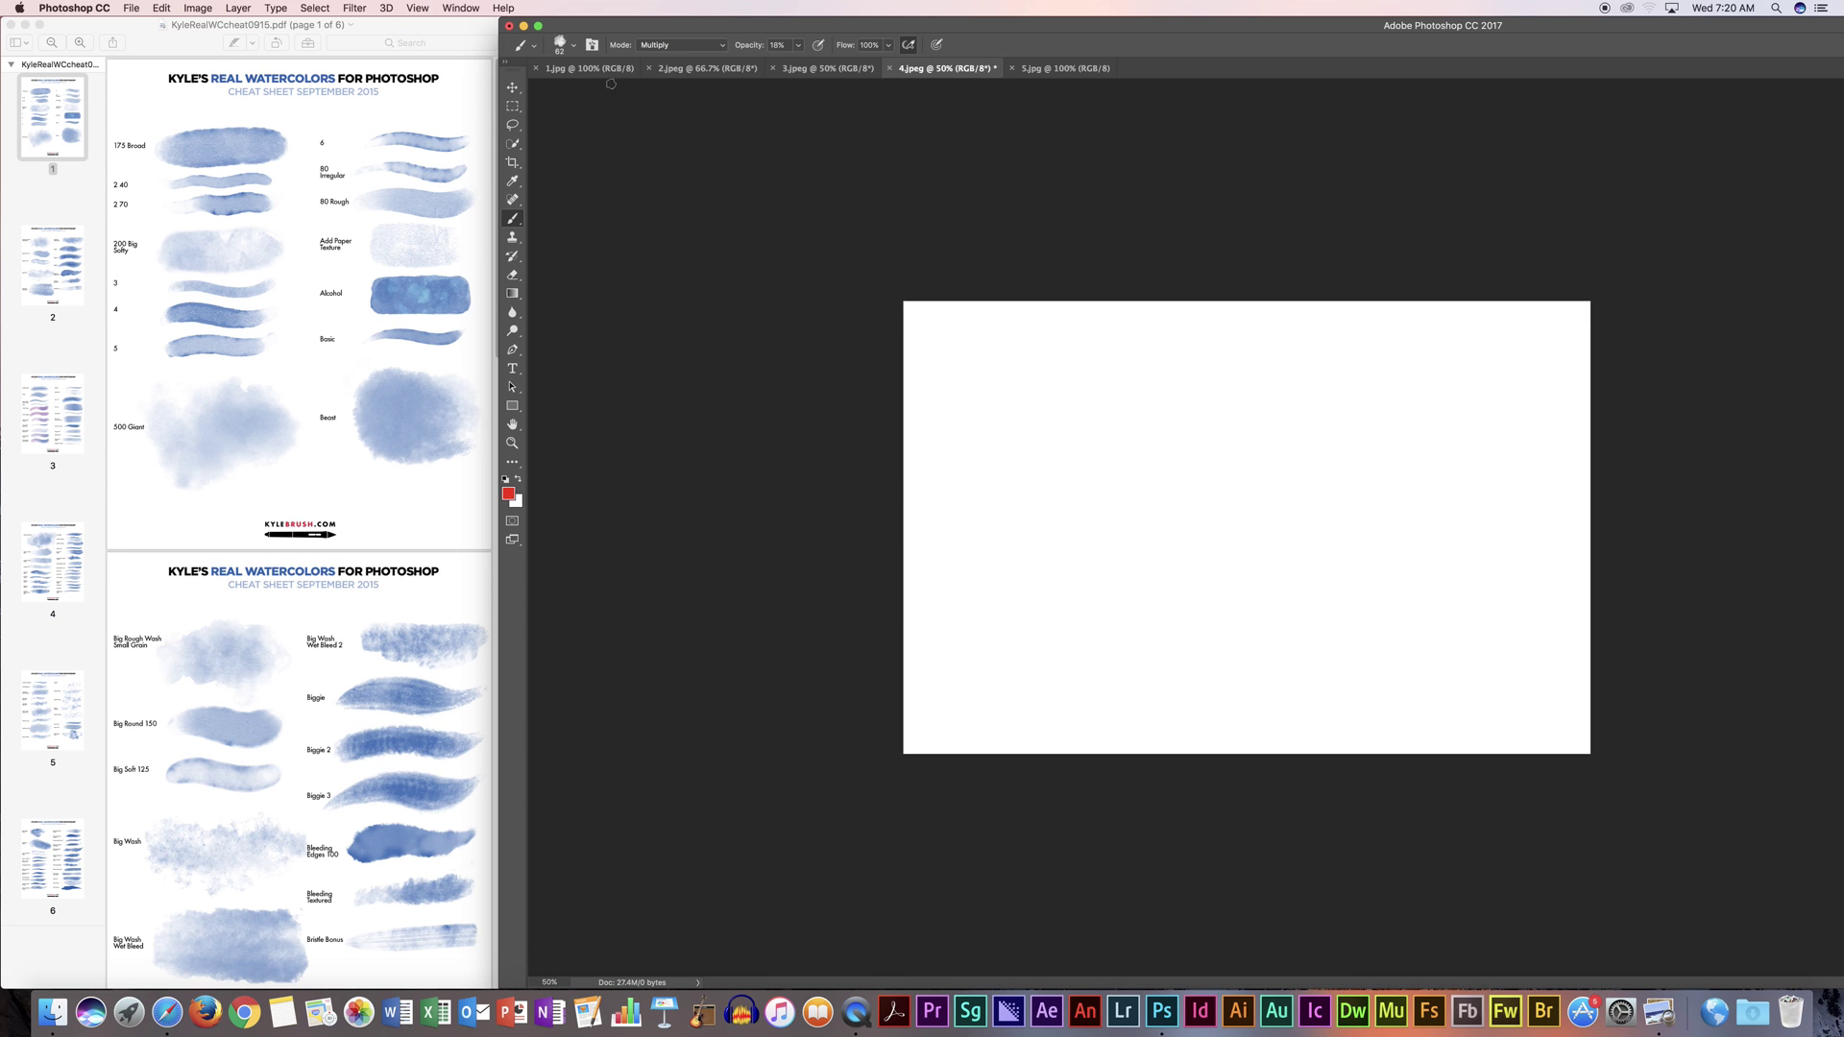
pyautogui.click(589, 69)
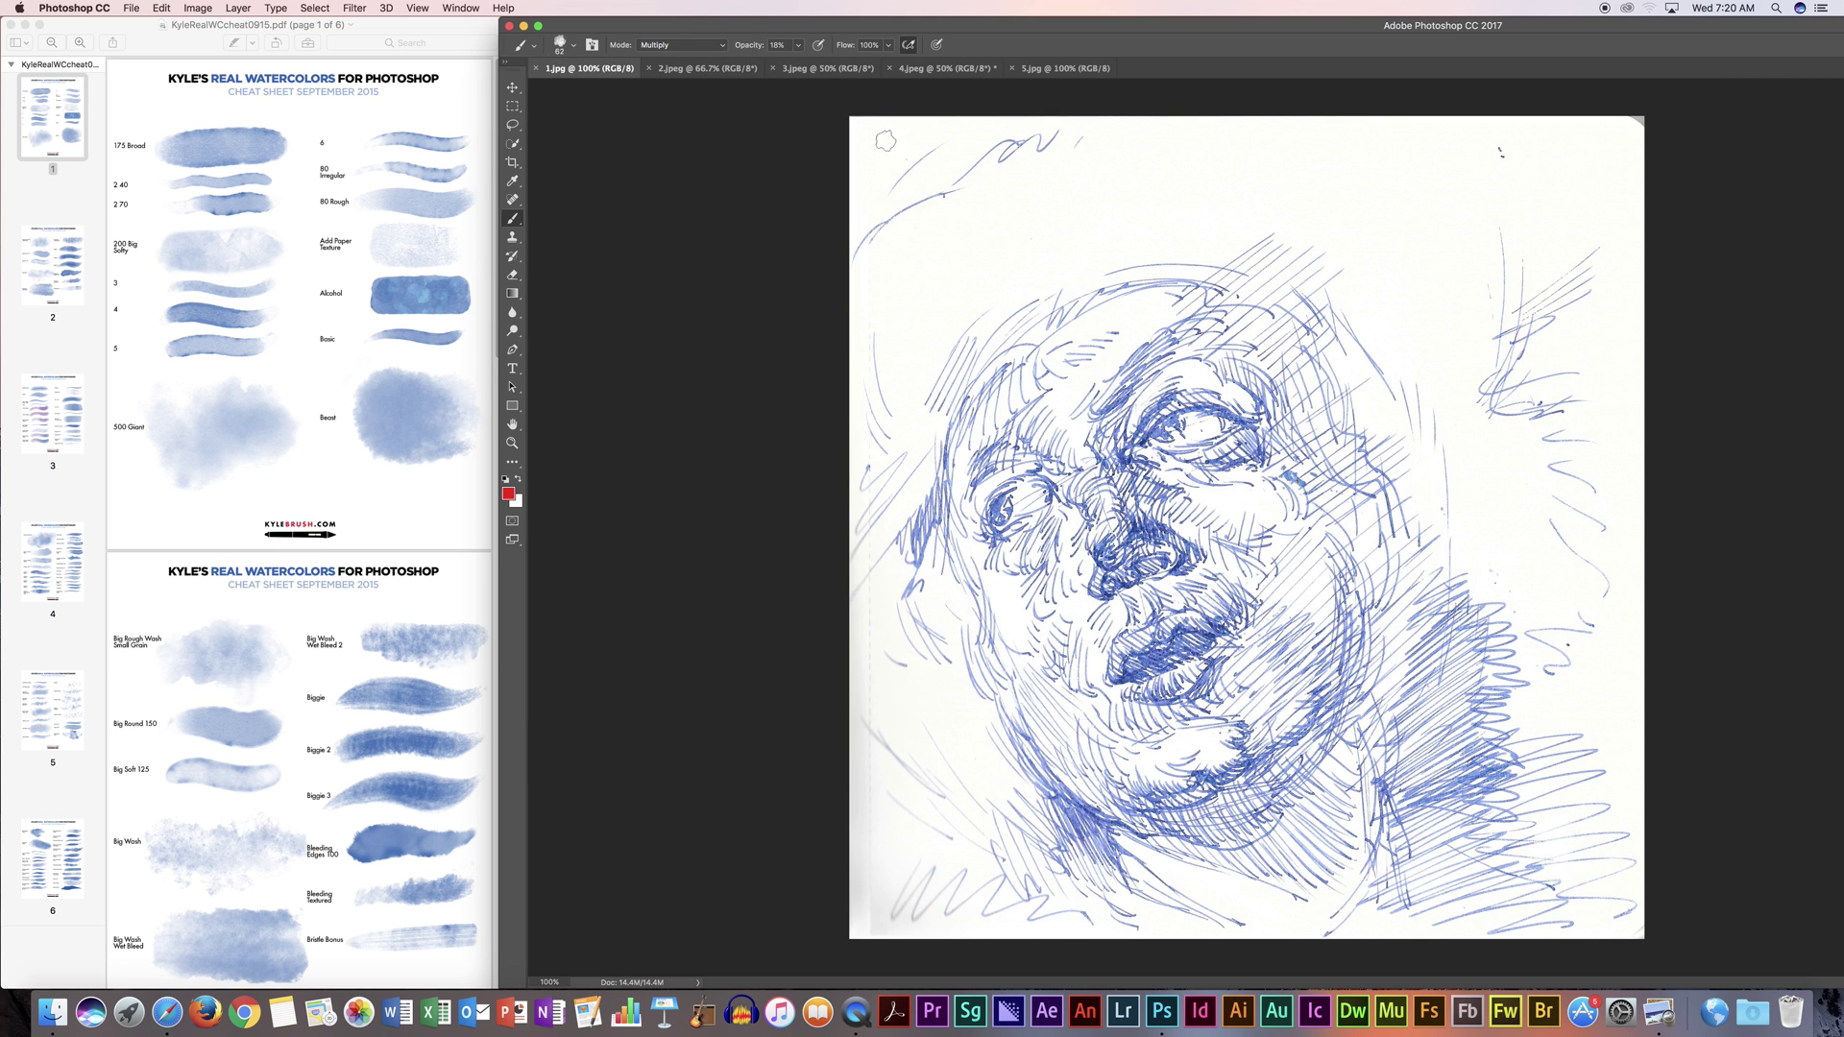
pyautogui.click(1060, 74)
pyautogui.click(955, 75)
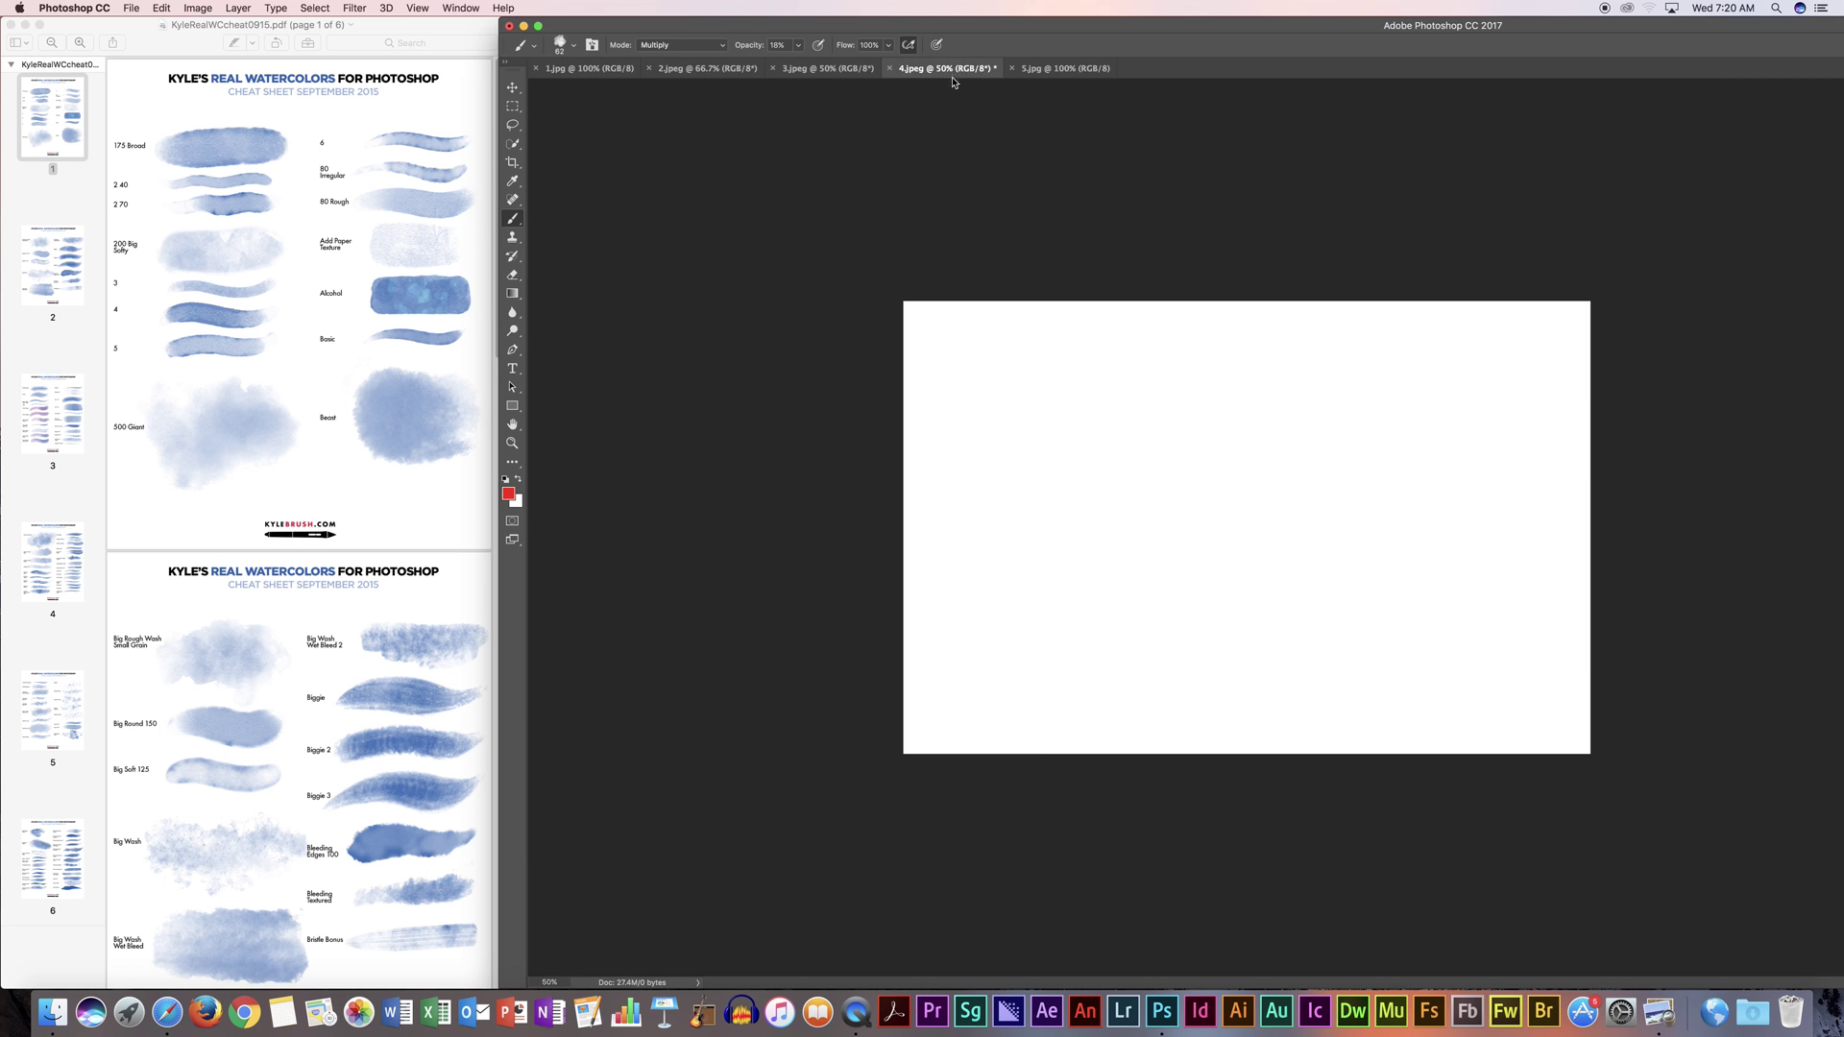
pyautogui.click(845, 71)
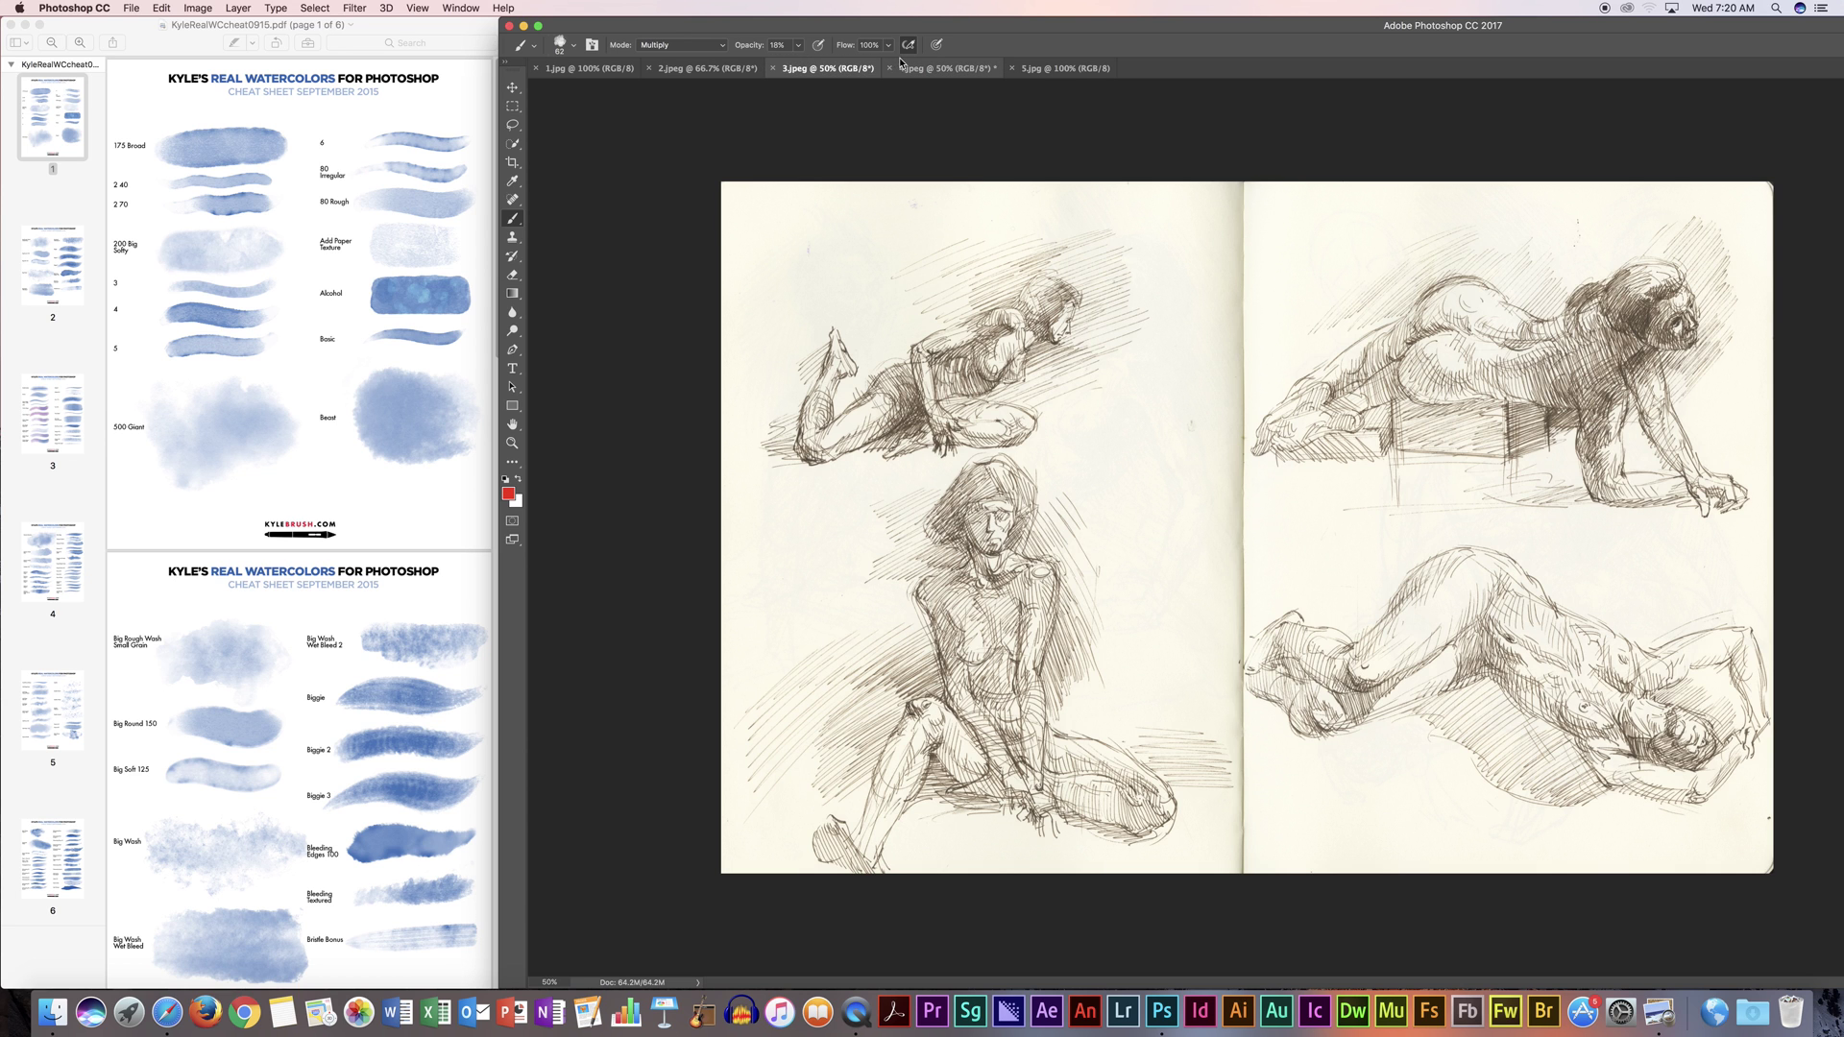
pyautogui.click(917, 70)
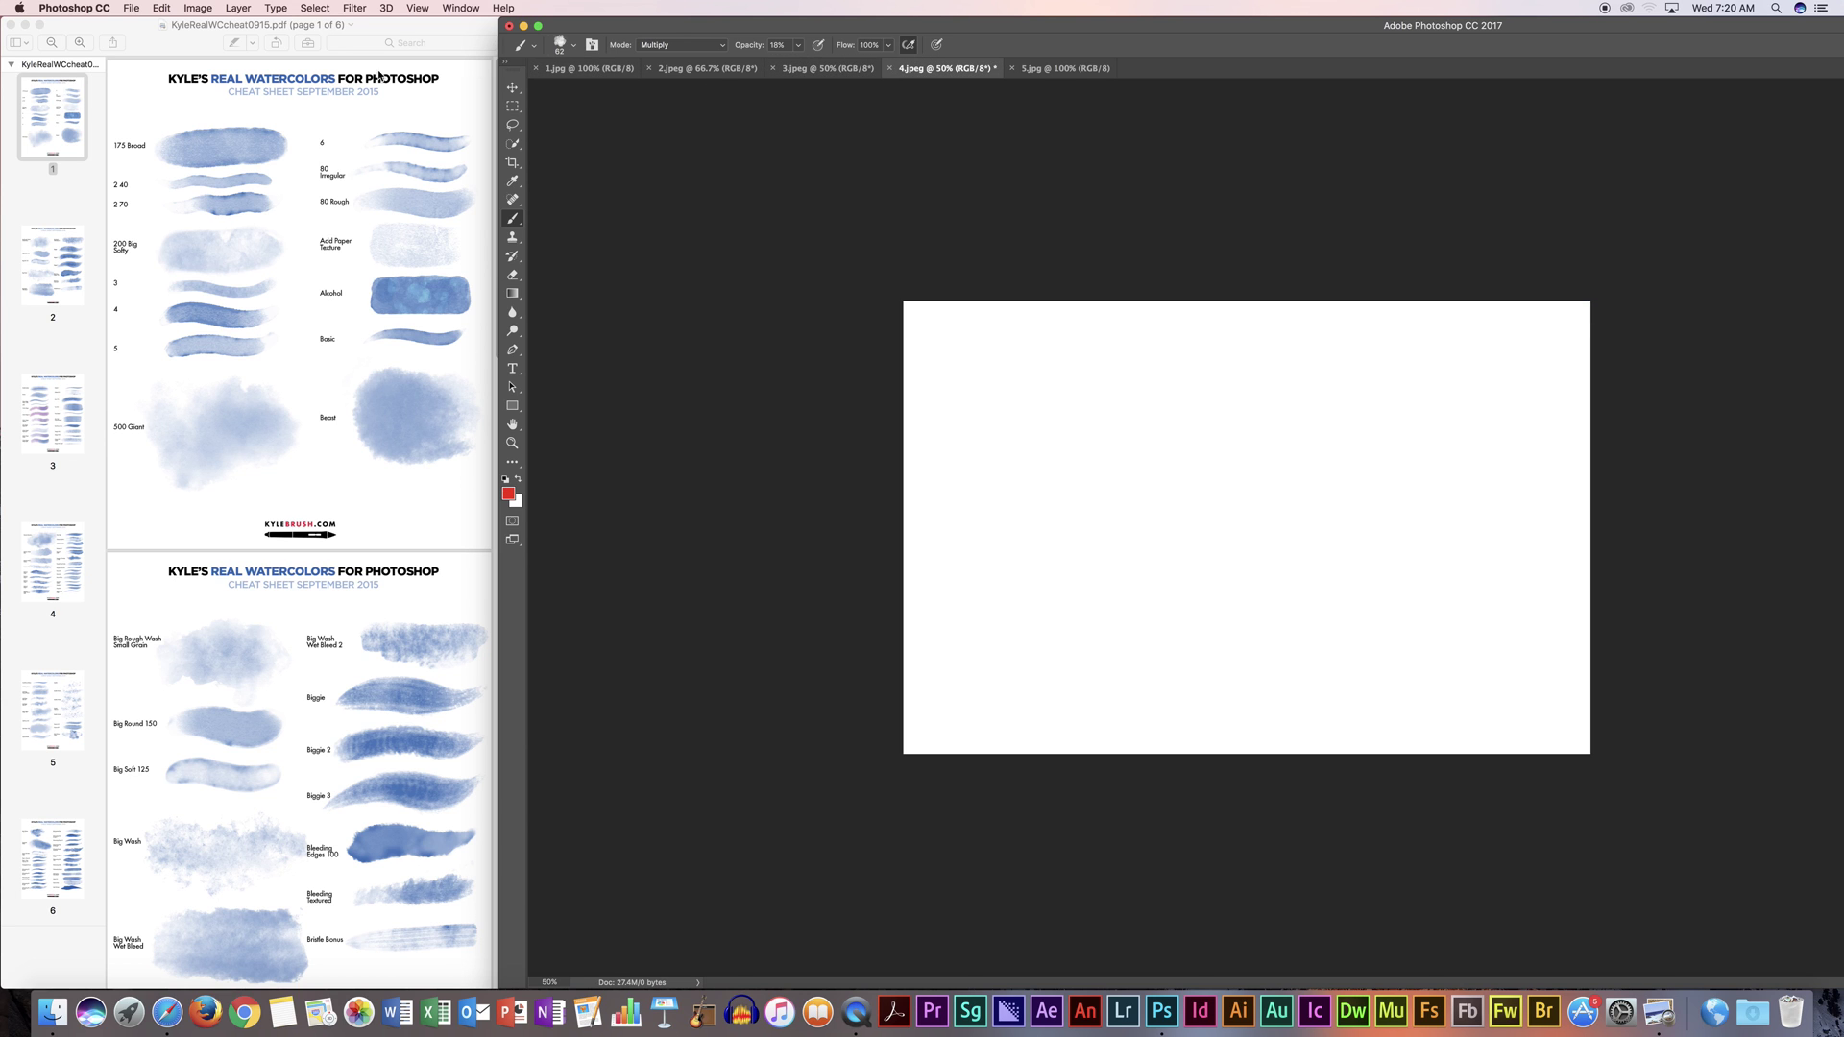
pyautogui.click(170, 9)
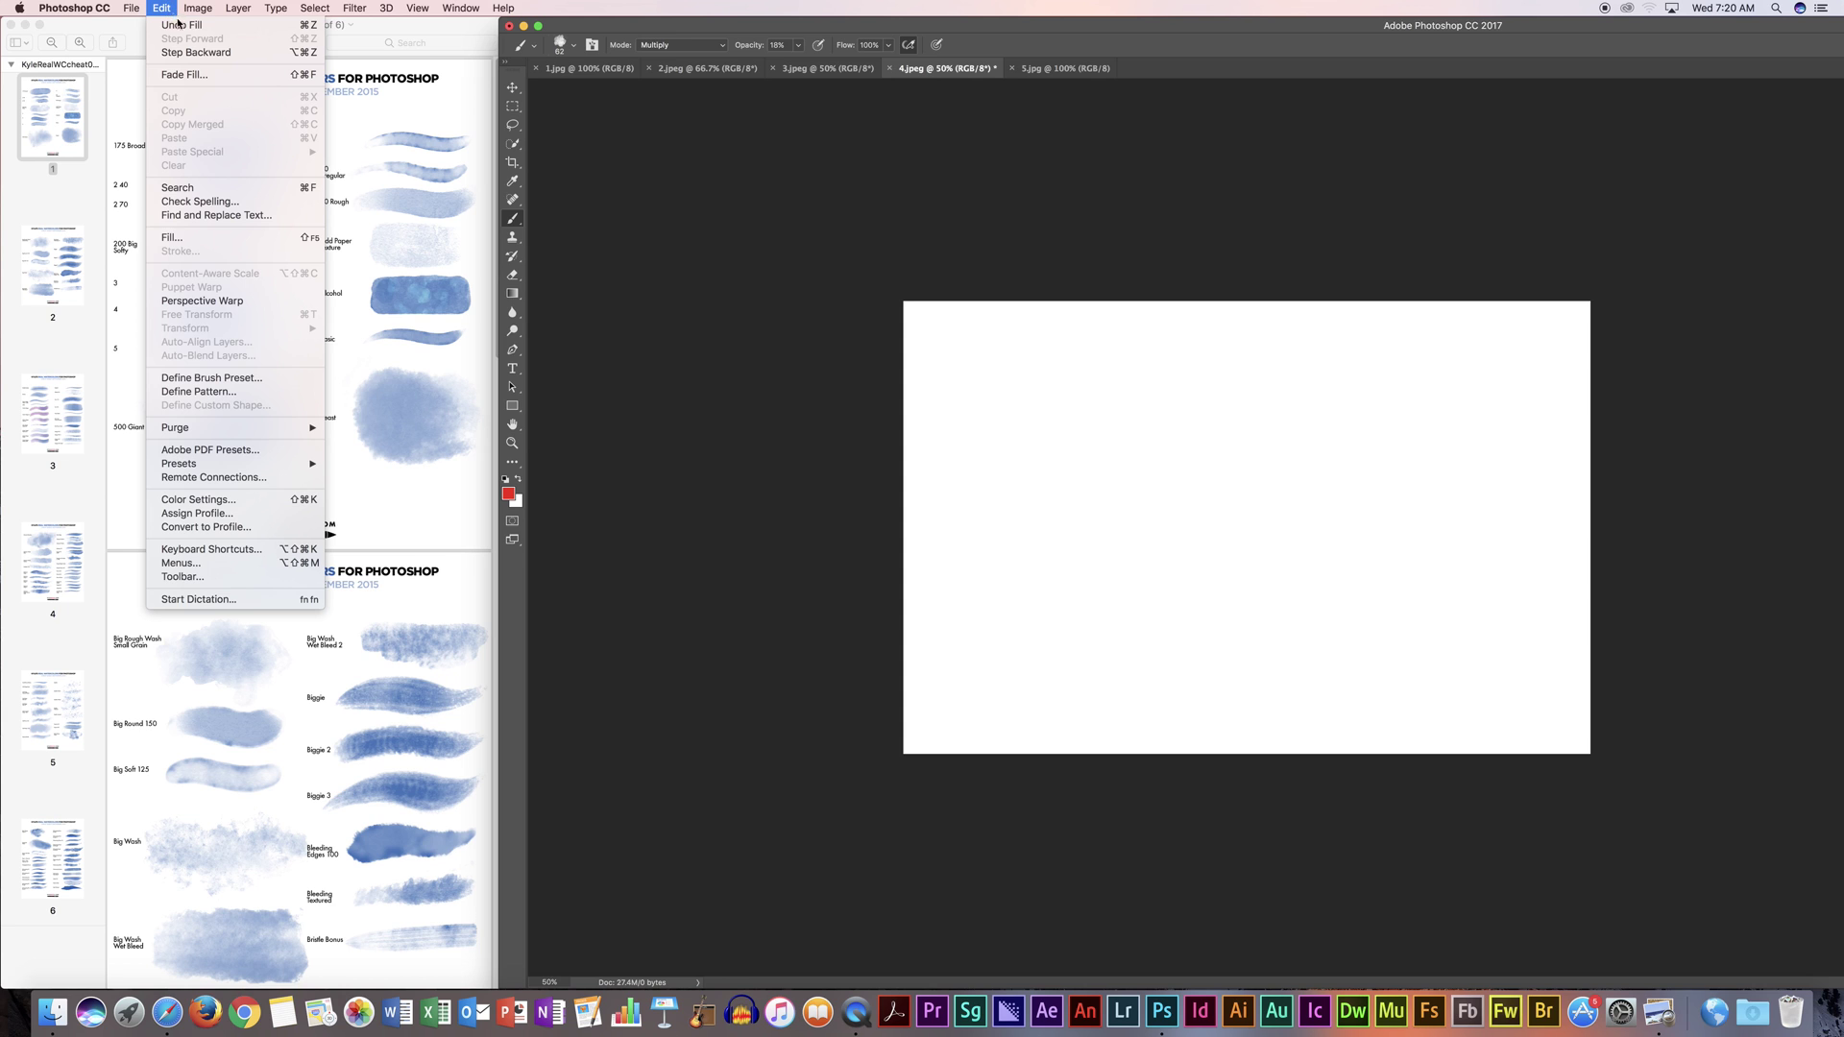
pyautogui.click(181, 25)
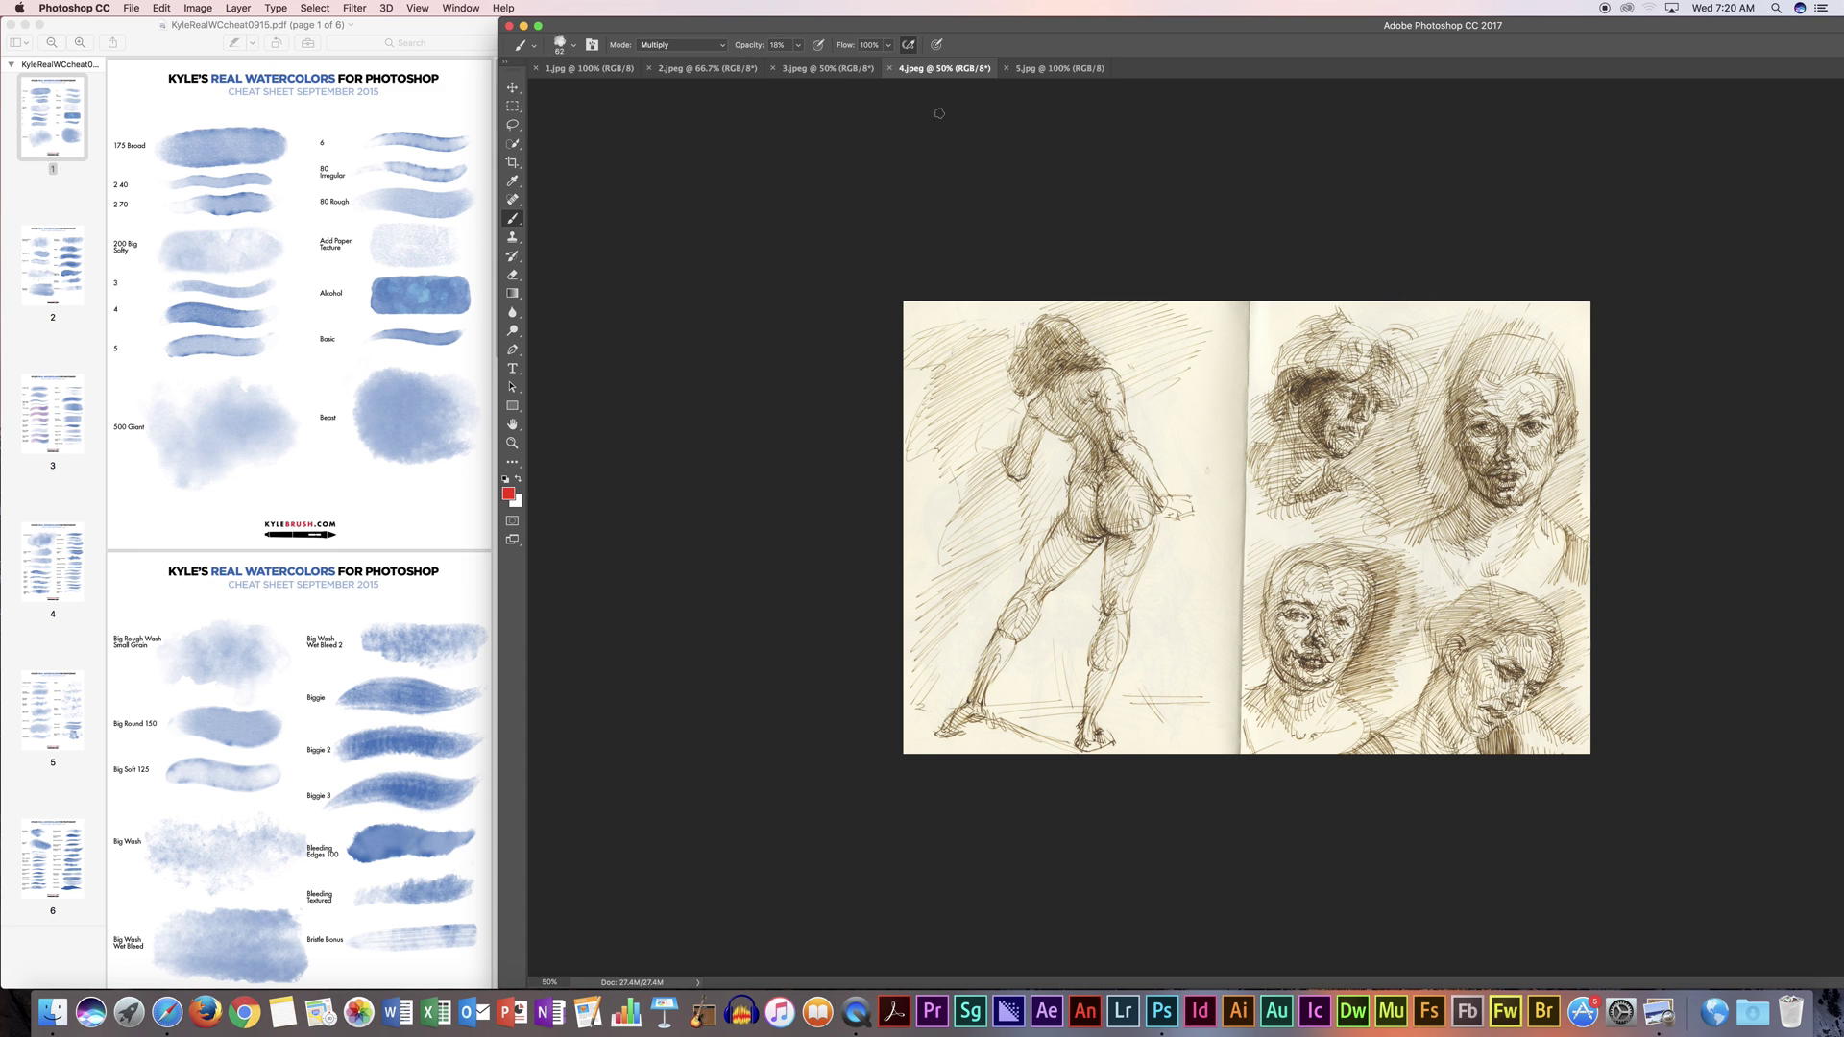
pyautogui.press('super+plus')
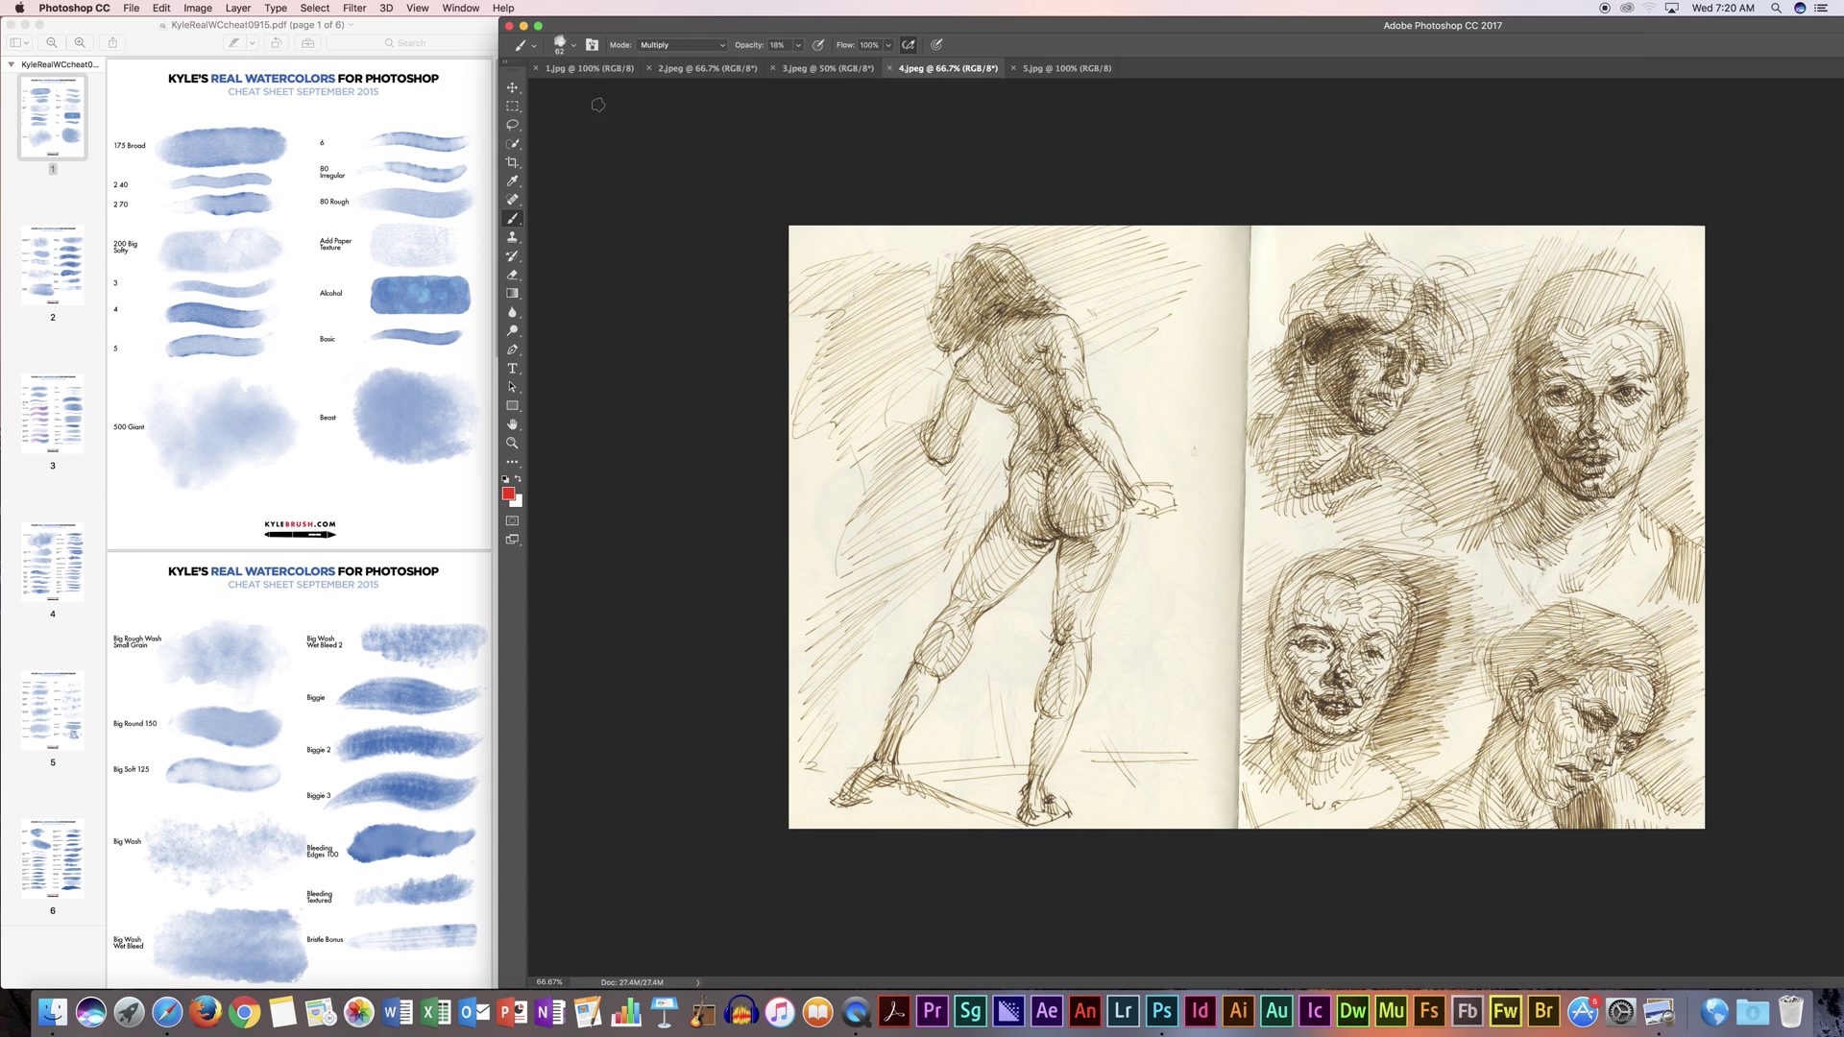
# Step: Choose the Kyle's Real Watercolor 175 Broad brush preset for working on the blue portrait in 1.jpg
pyautogui.click(590, 68)
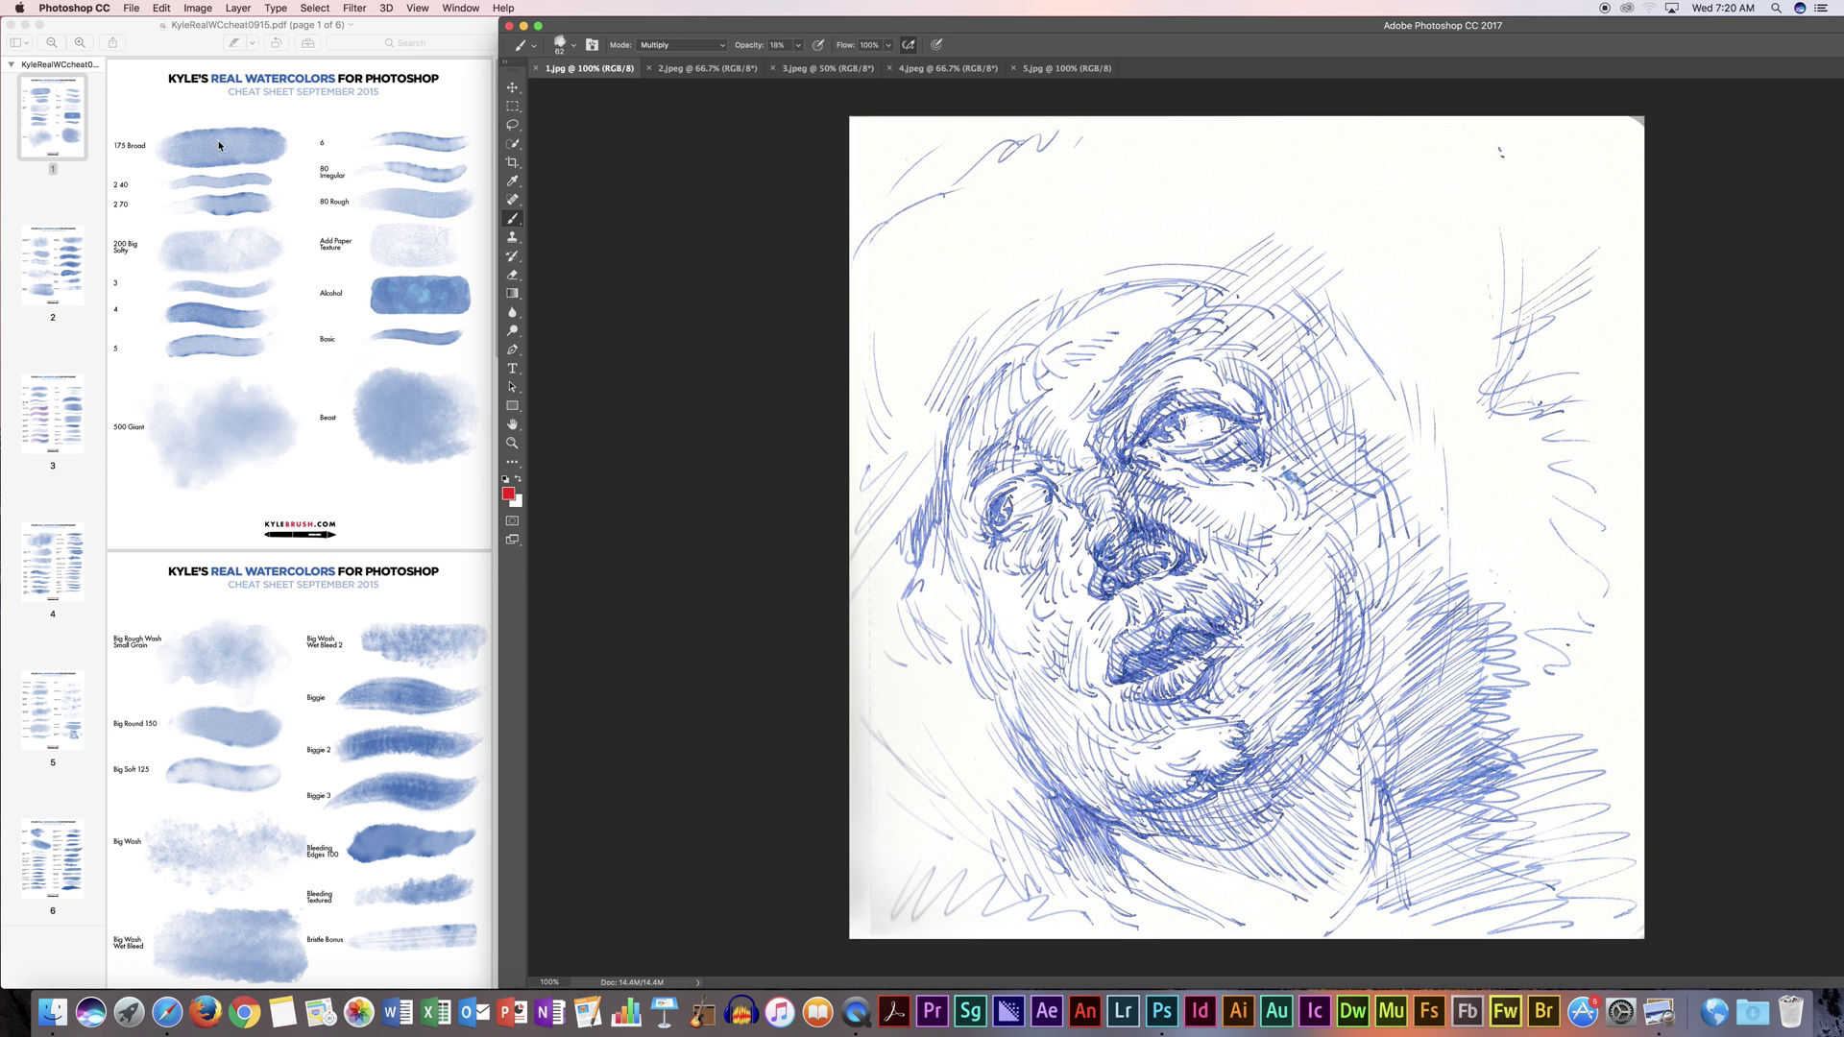
pyautogui.click(575, 50)
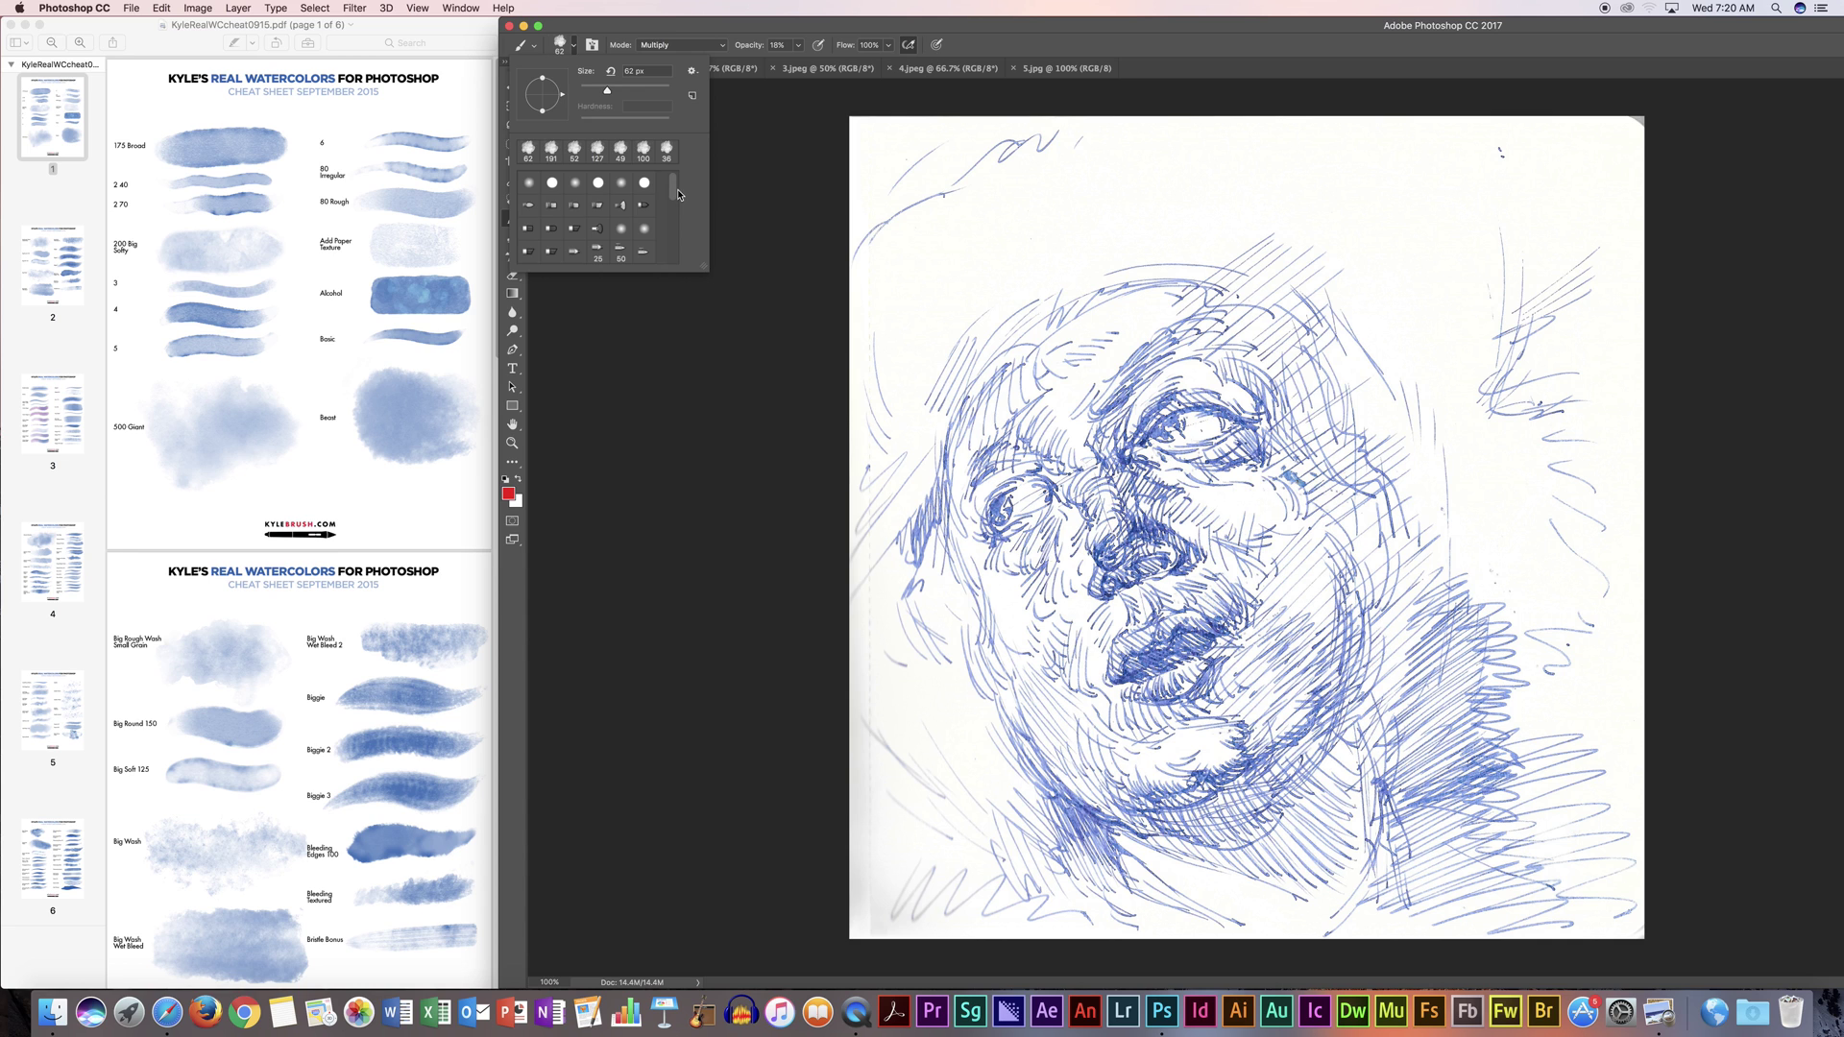
pyautogui.click(534, 46)
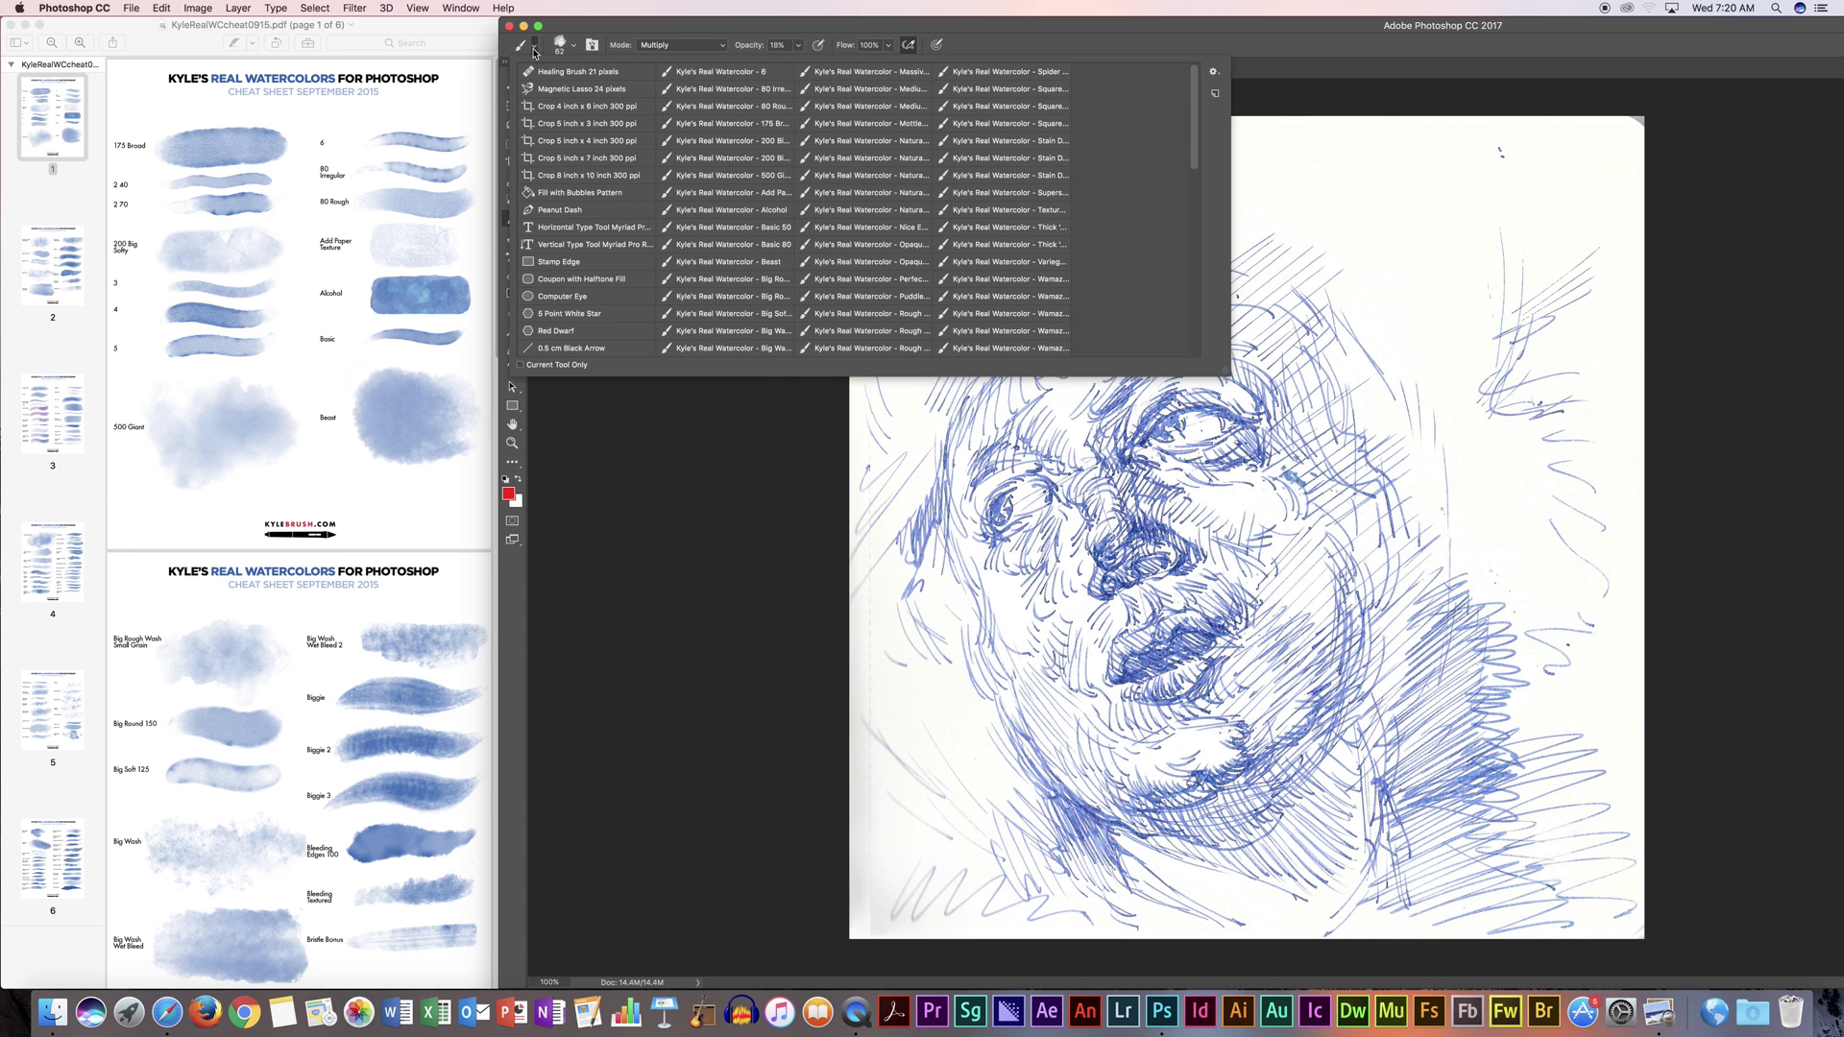
pyautogui.moveTo(1195, 160)
pyautogui.mouseDown()
pyautogui.moveTo(1198, 219)
pyautogui.moveTo(1200, 142)
pyautogui.mouseUp()
pyautogui.click(733, 124)
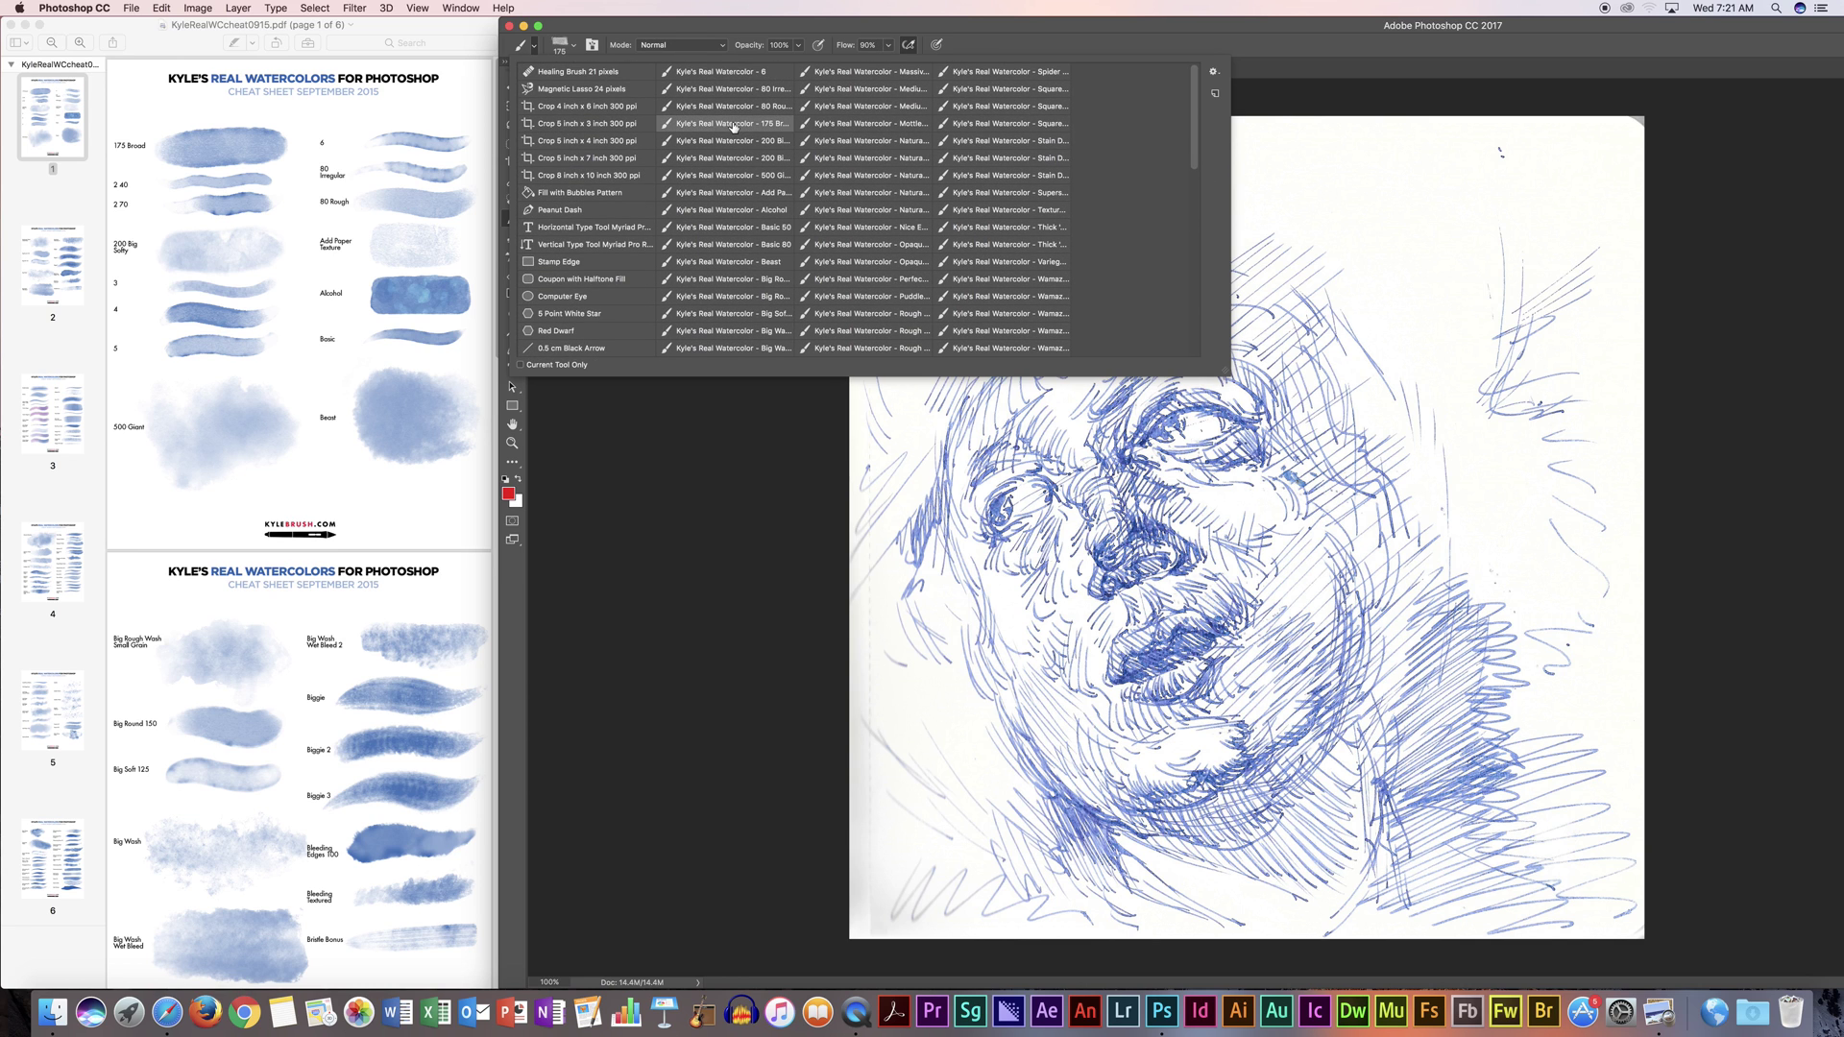
pyautogui.click(783, 25)
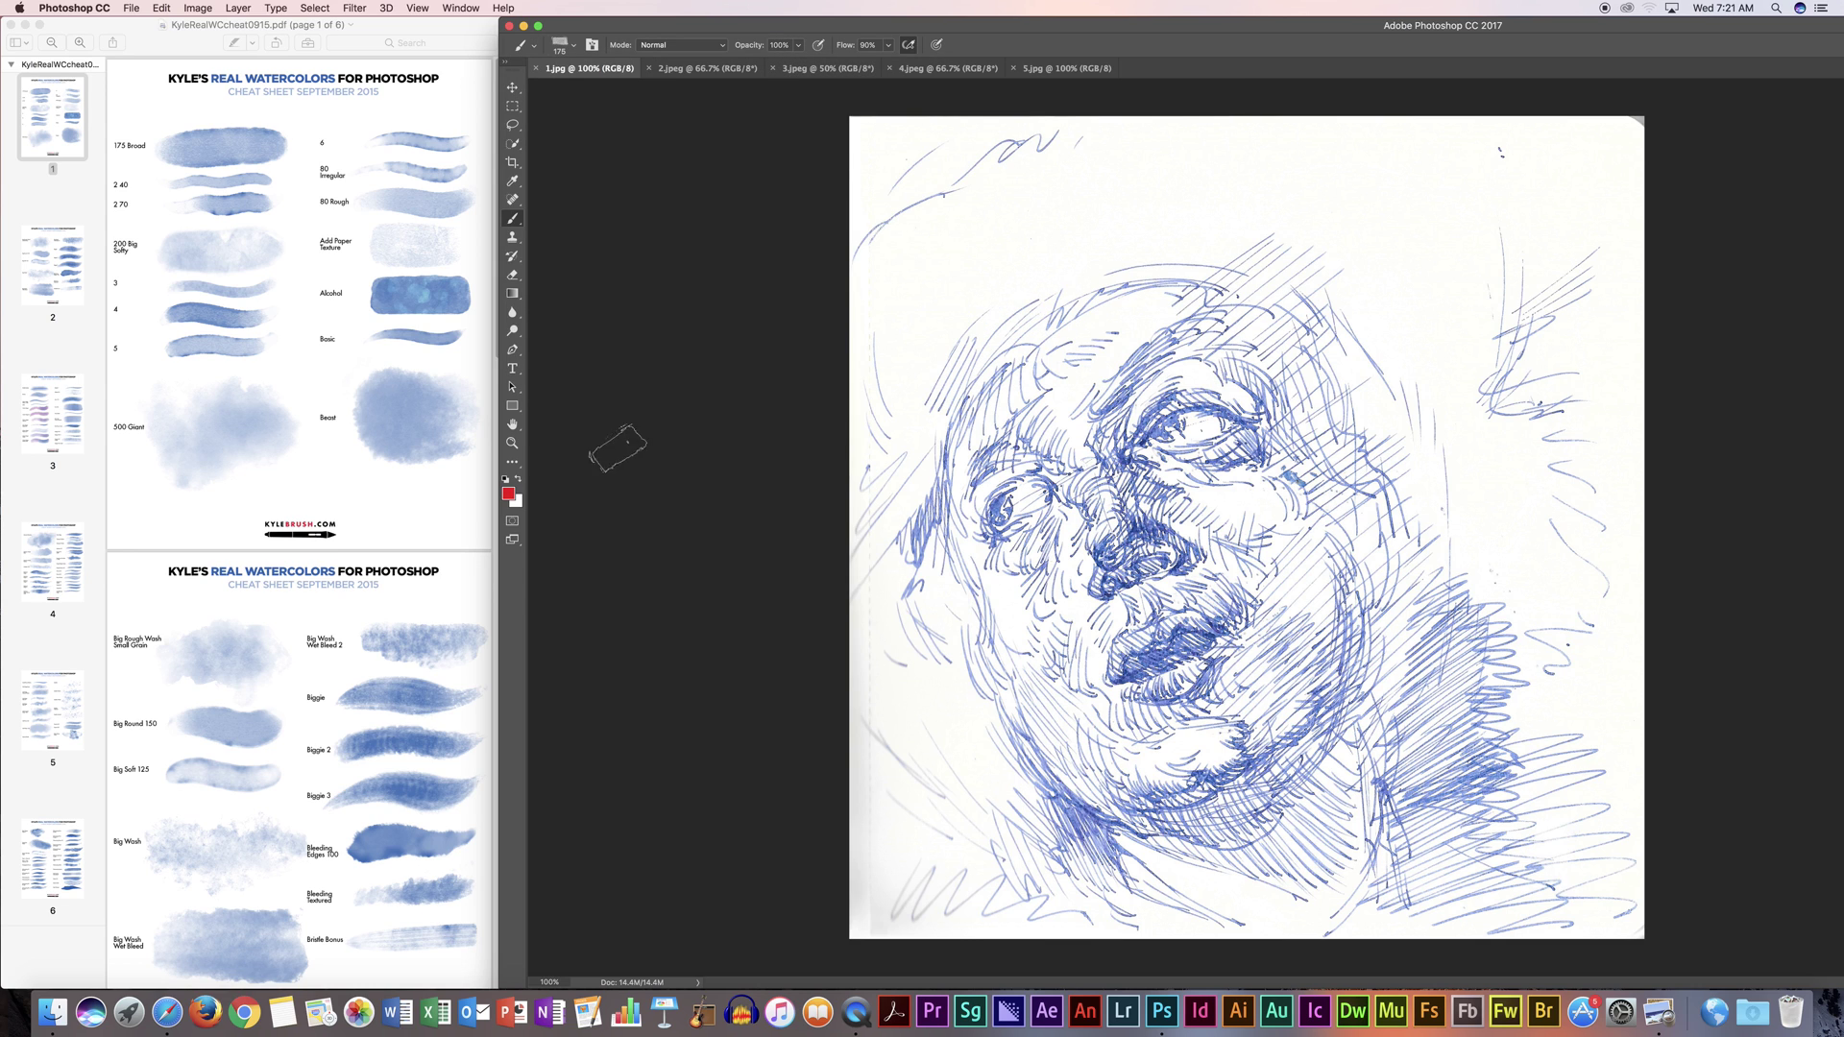
# Step: Set the foreground color to the dark blue #2845a8, starting from a blue sampled from the ink lines around the portrait's eye
pyautogui.click(509, 495)
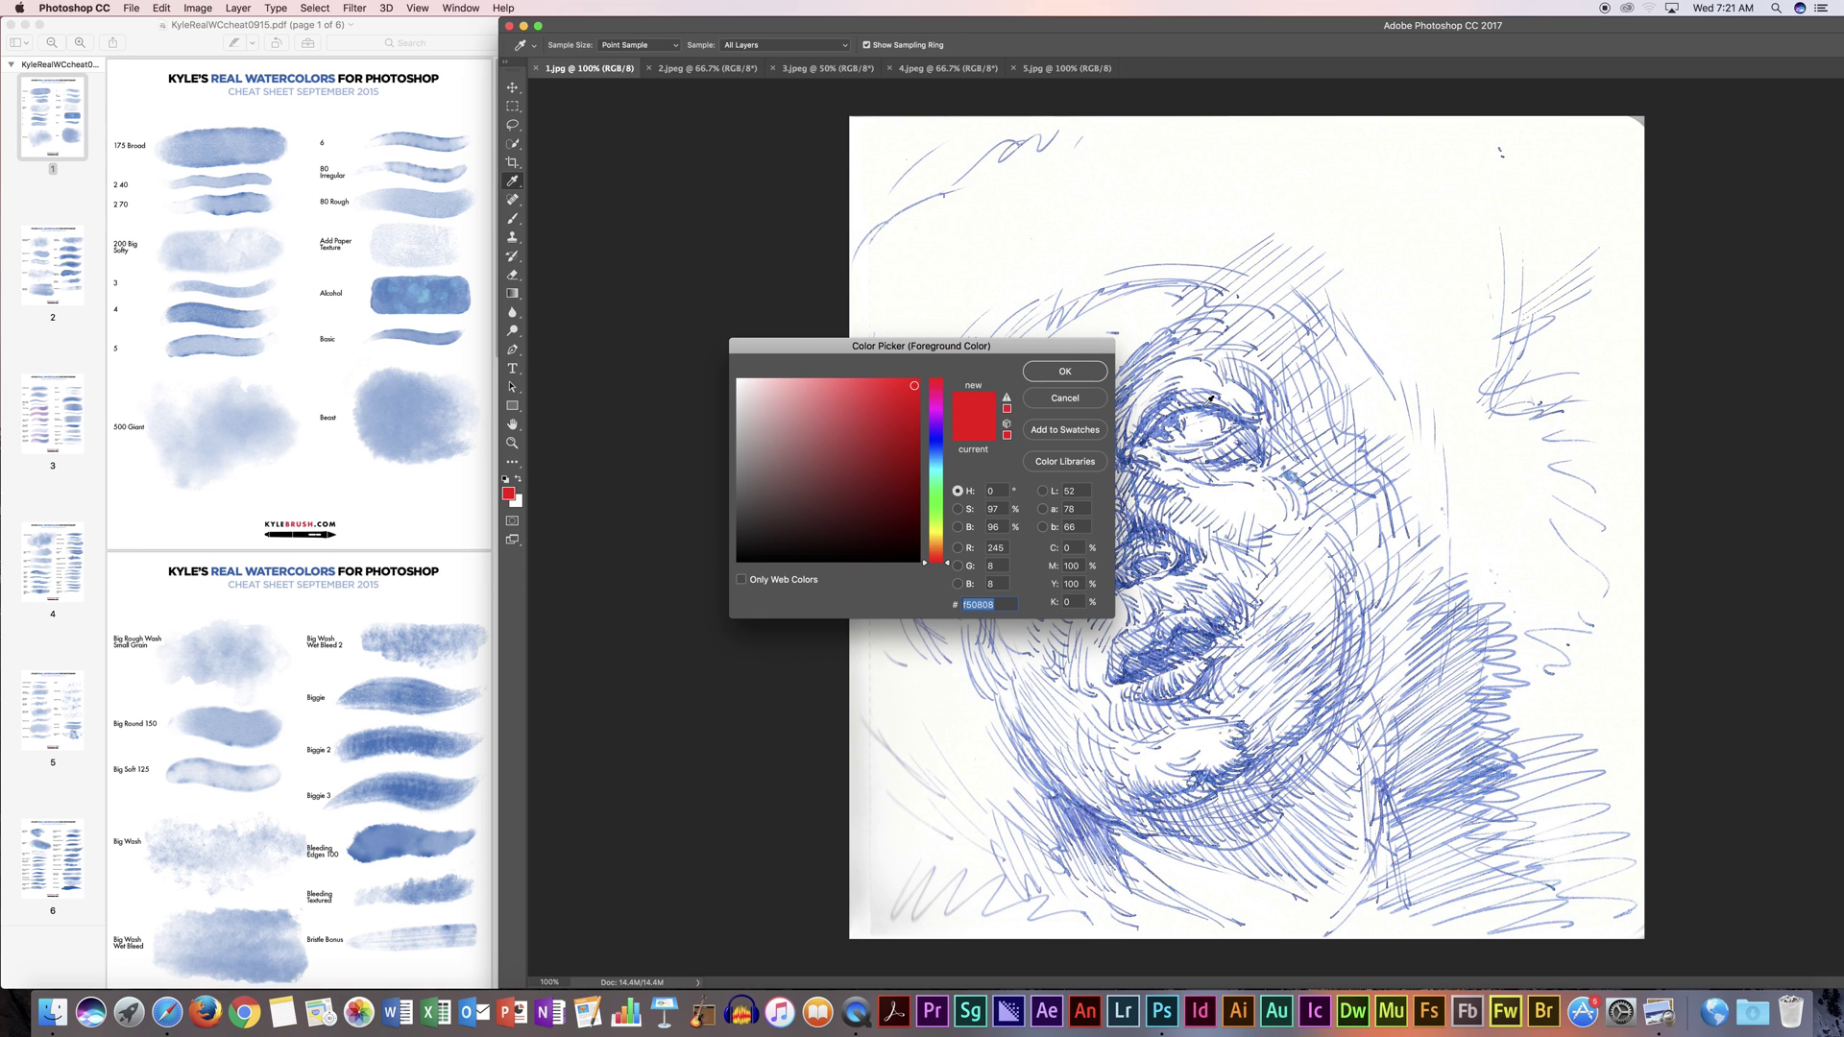
pyautogui.click(1165, 423)
pyautogui.click(1152, 437)
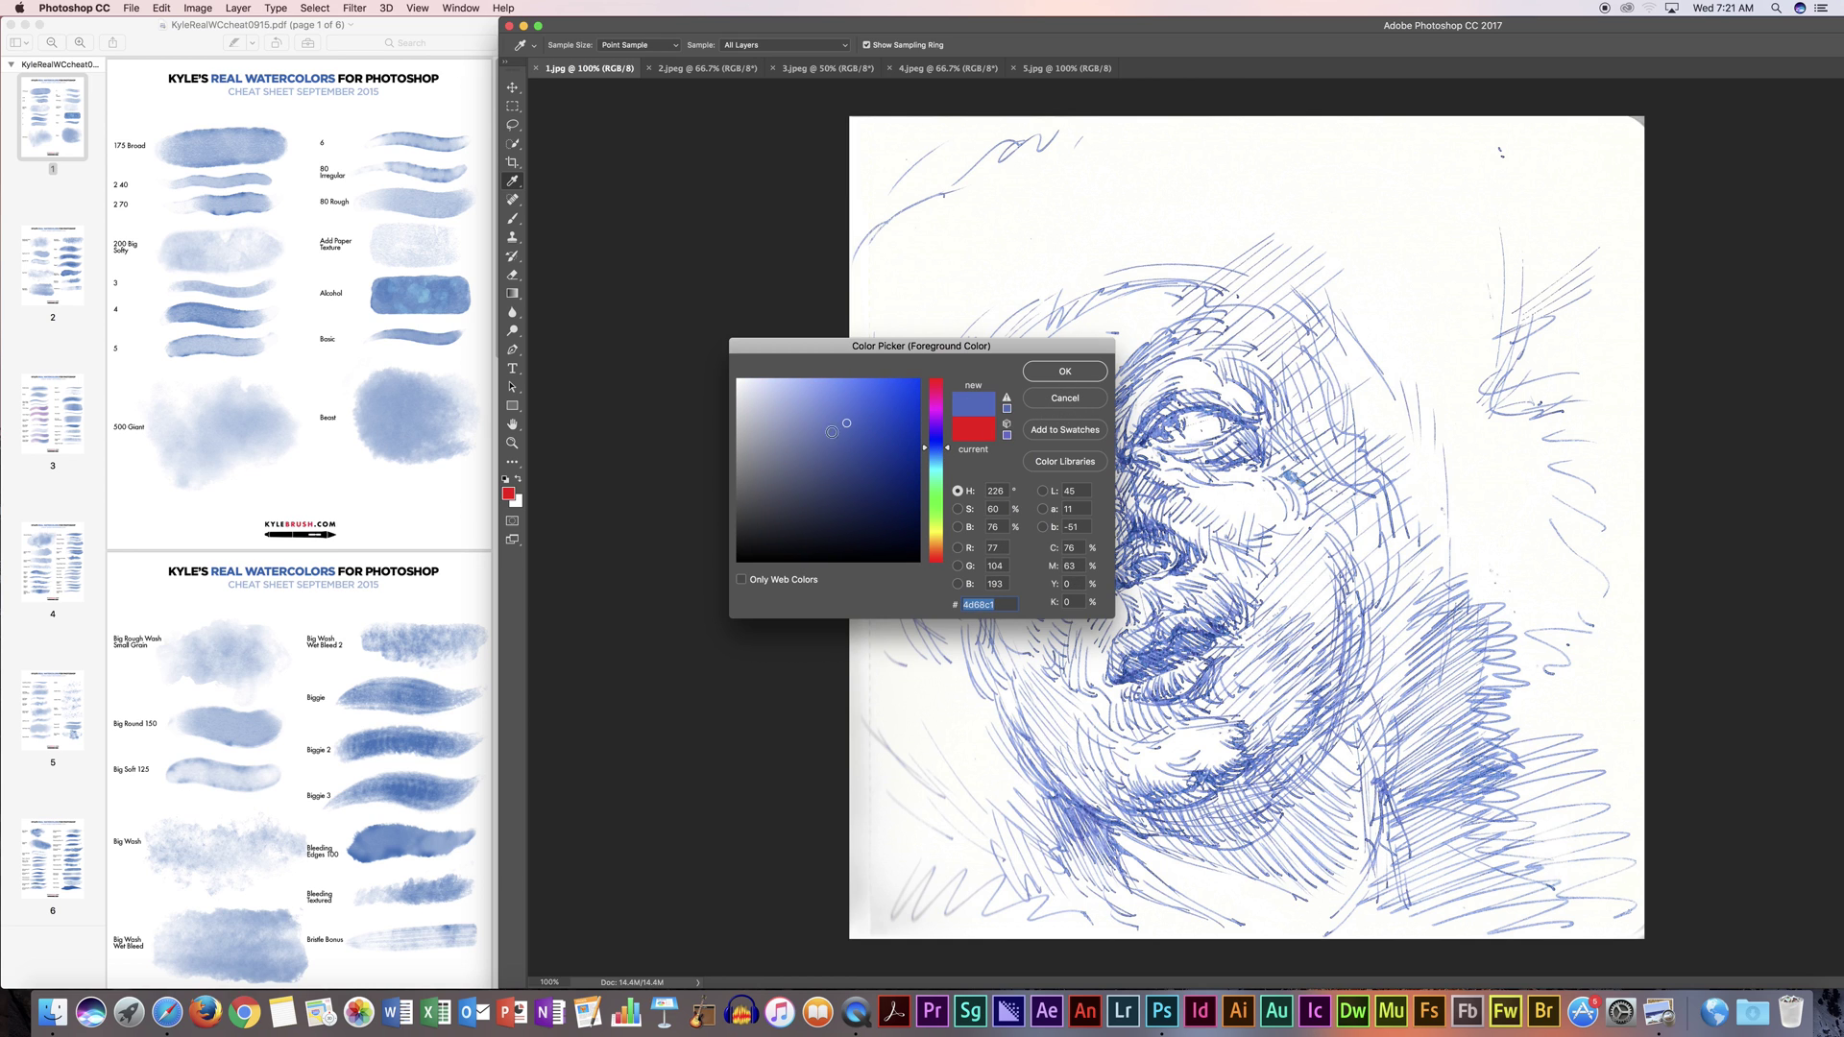
pyautogui.moveTo(848, 426); pyautogui.dragTo(879, 441)
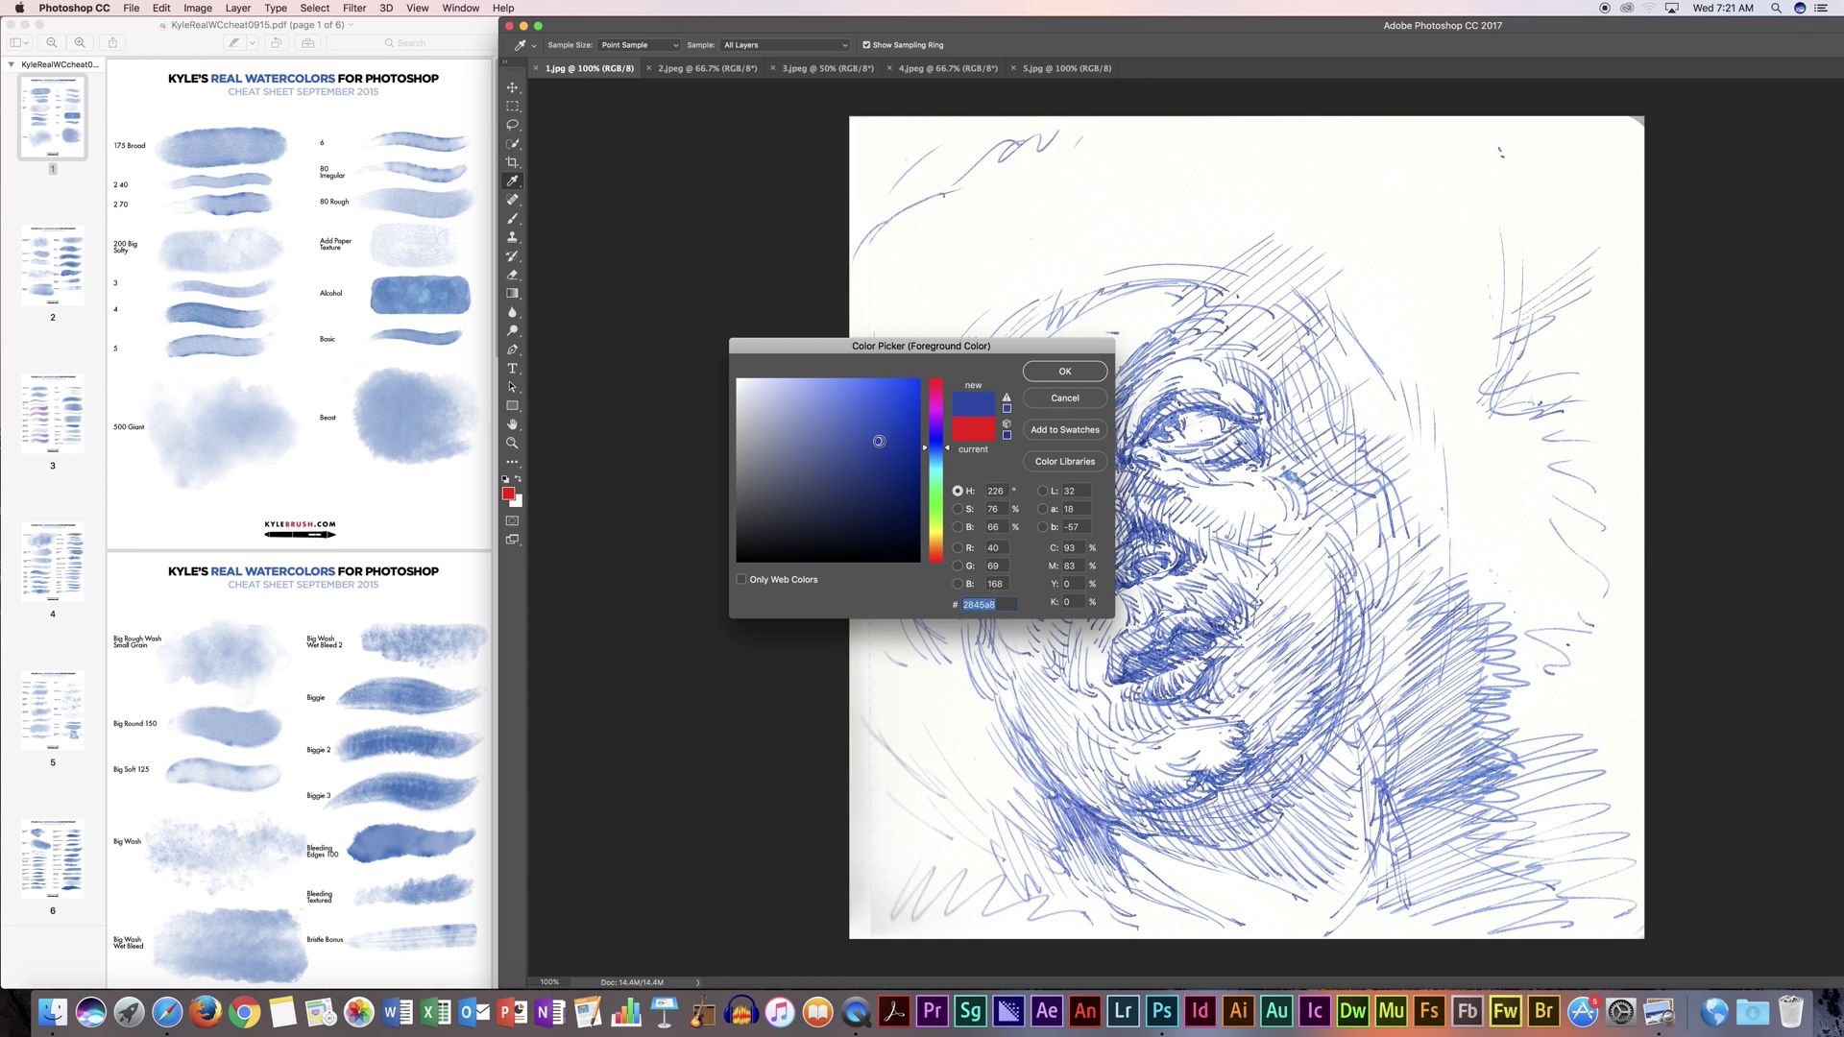
pyautogui.click(1065, 371)
# Step: Paint a light wash over the background and the face's shadowed right side with the brush at 184 px and 15% opacity
pyautogui.press('b')
pyautogui.click(797, 46)
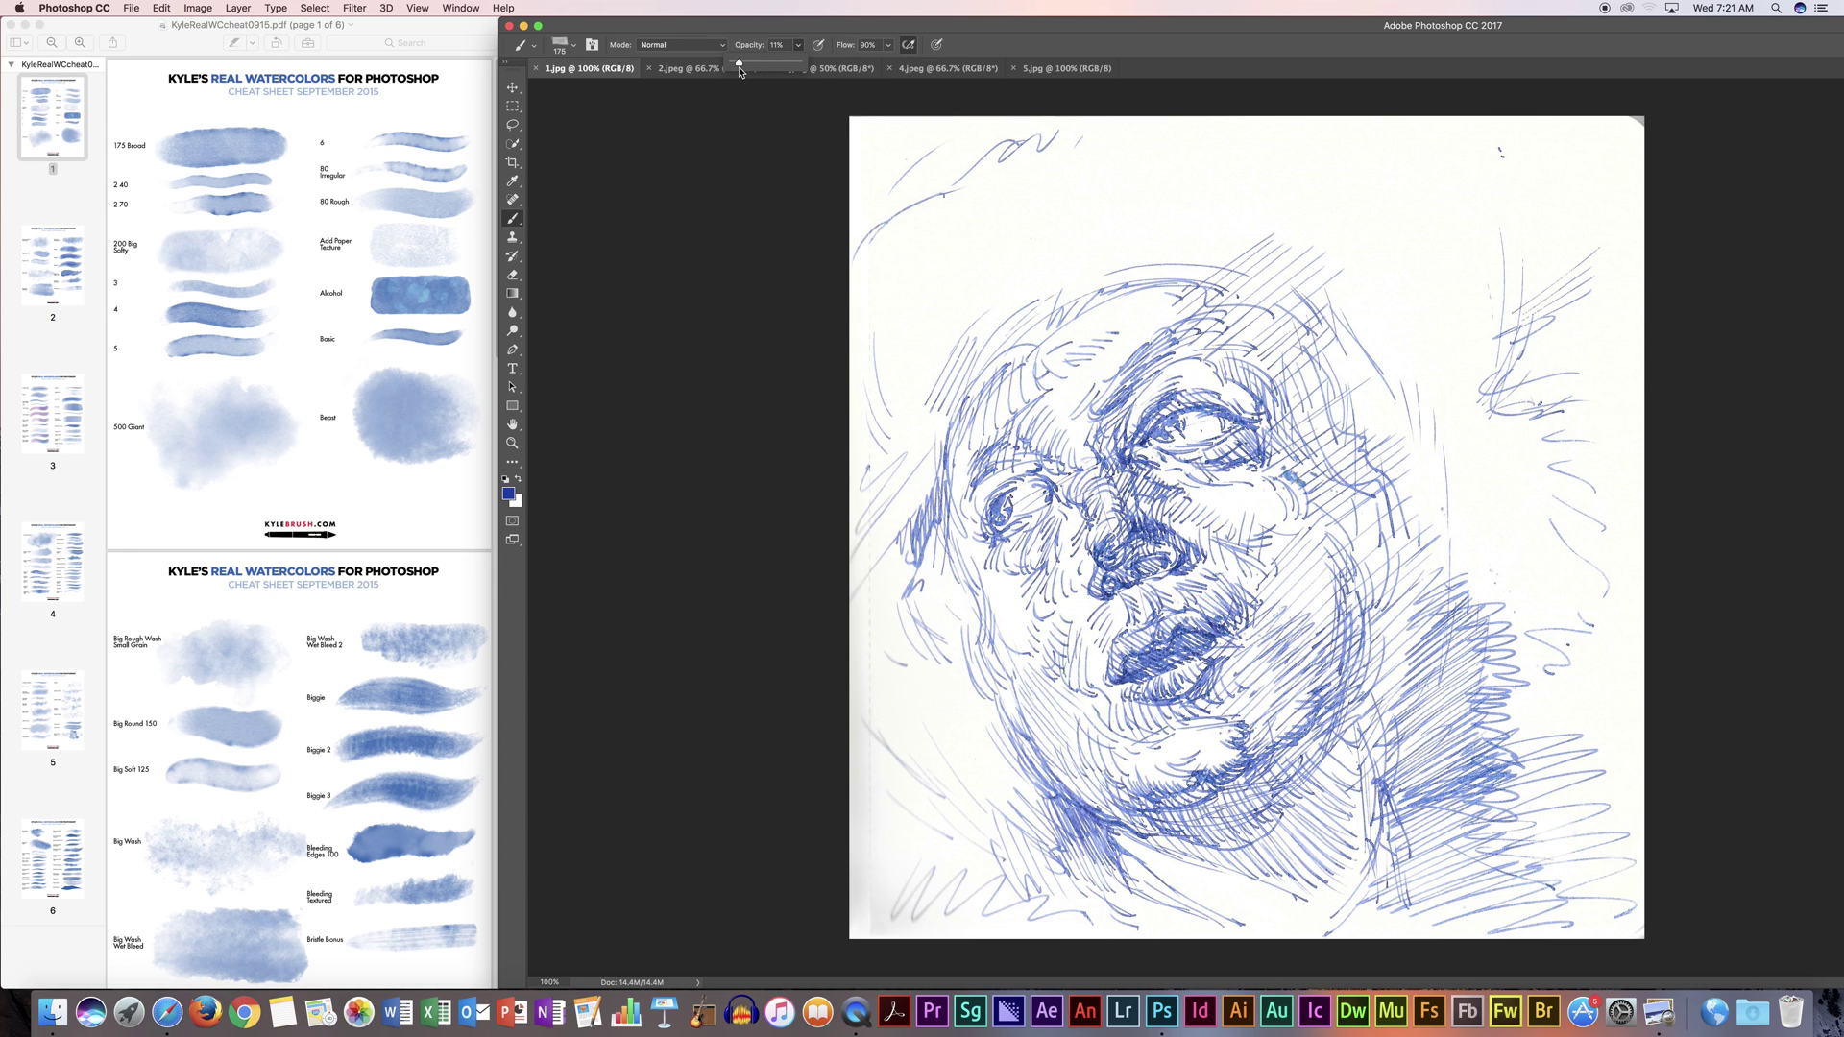
pyautogui.moveTo(742, 71); pyautogui.dragTo(744, 70)
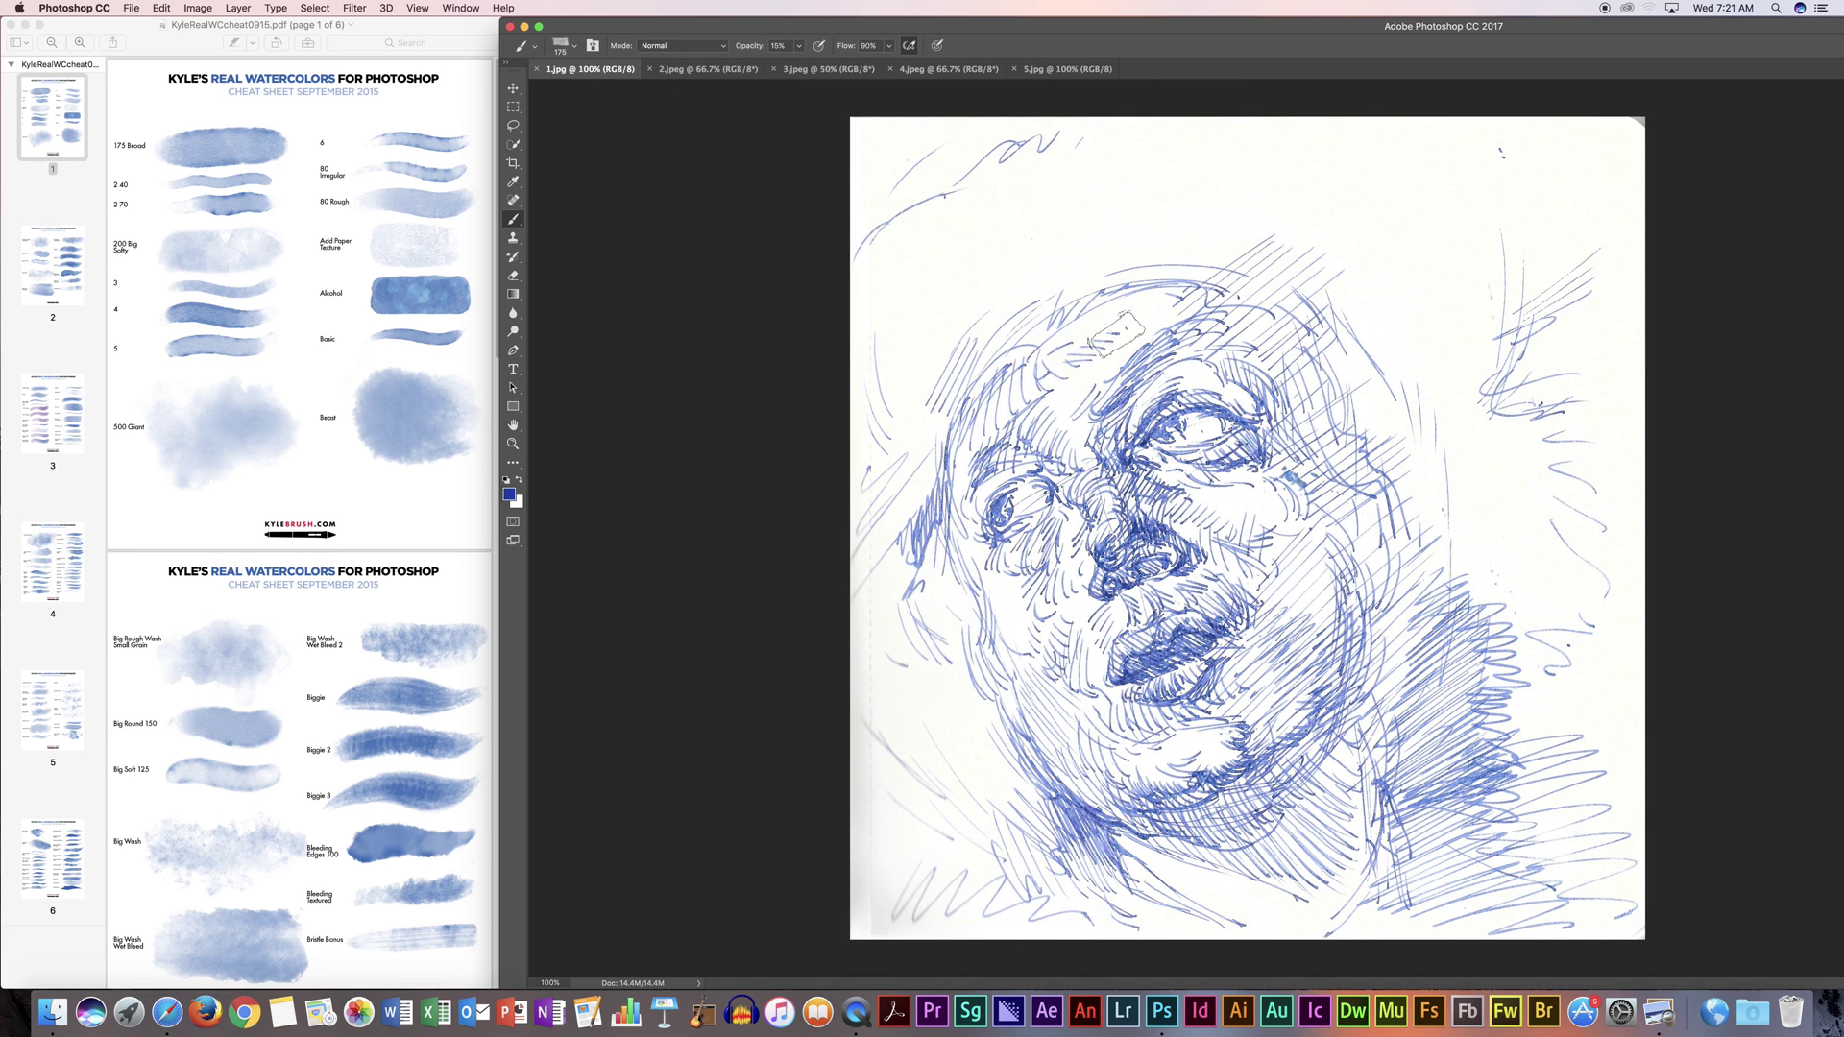
pyautogui.click(573, 48)
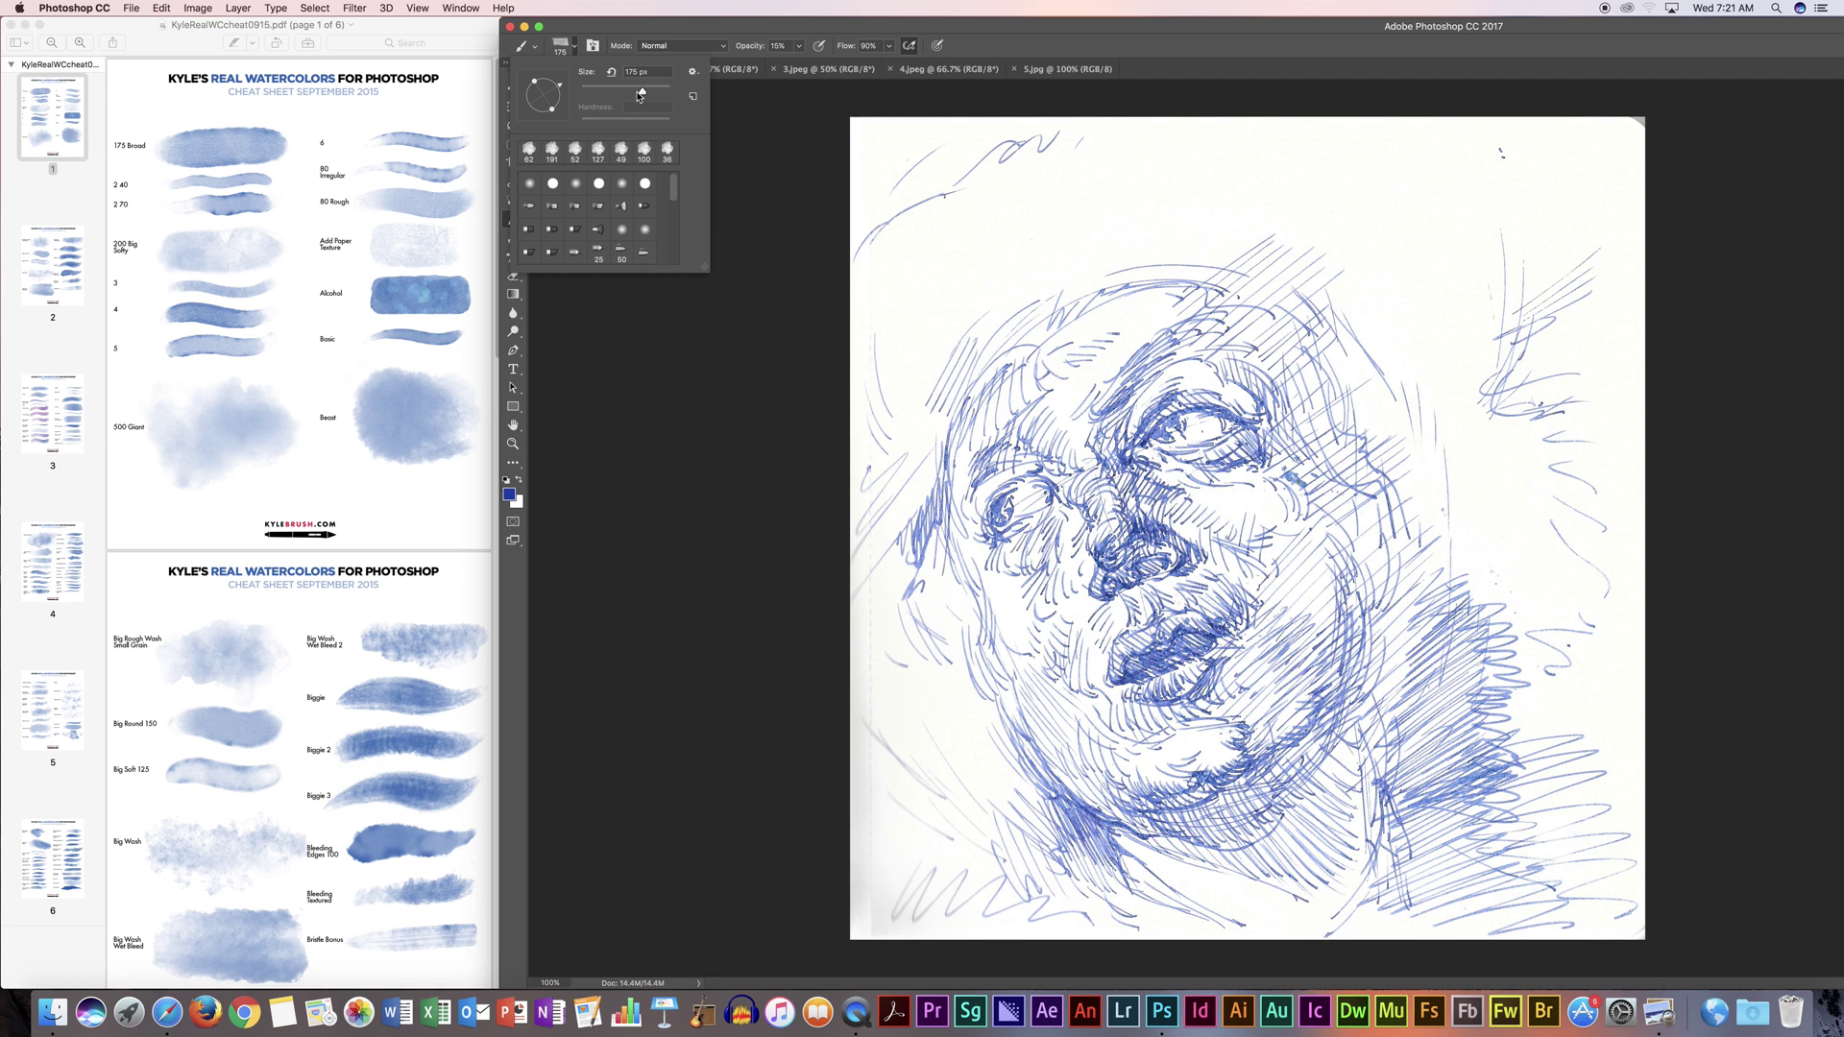
pyautogui.click(676, 33)
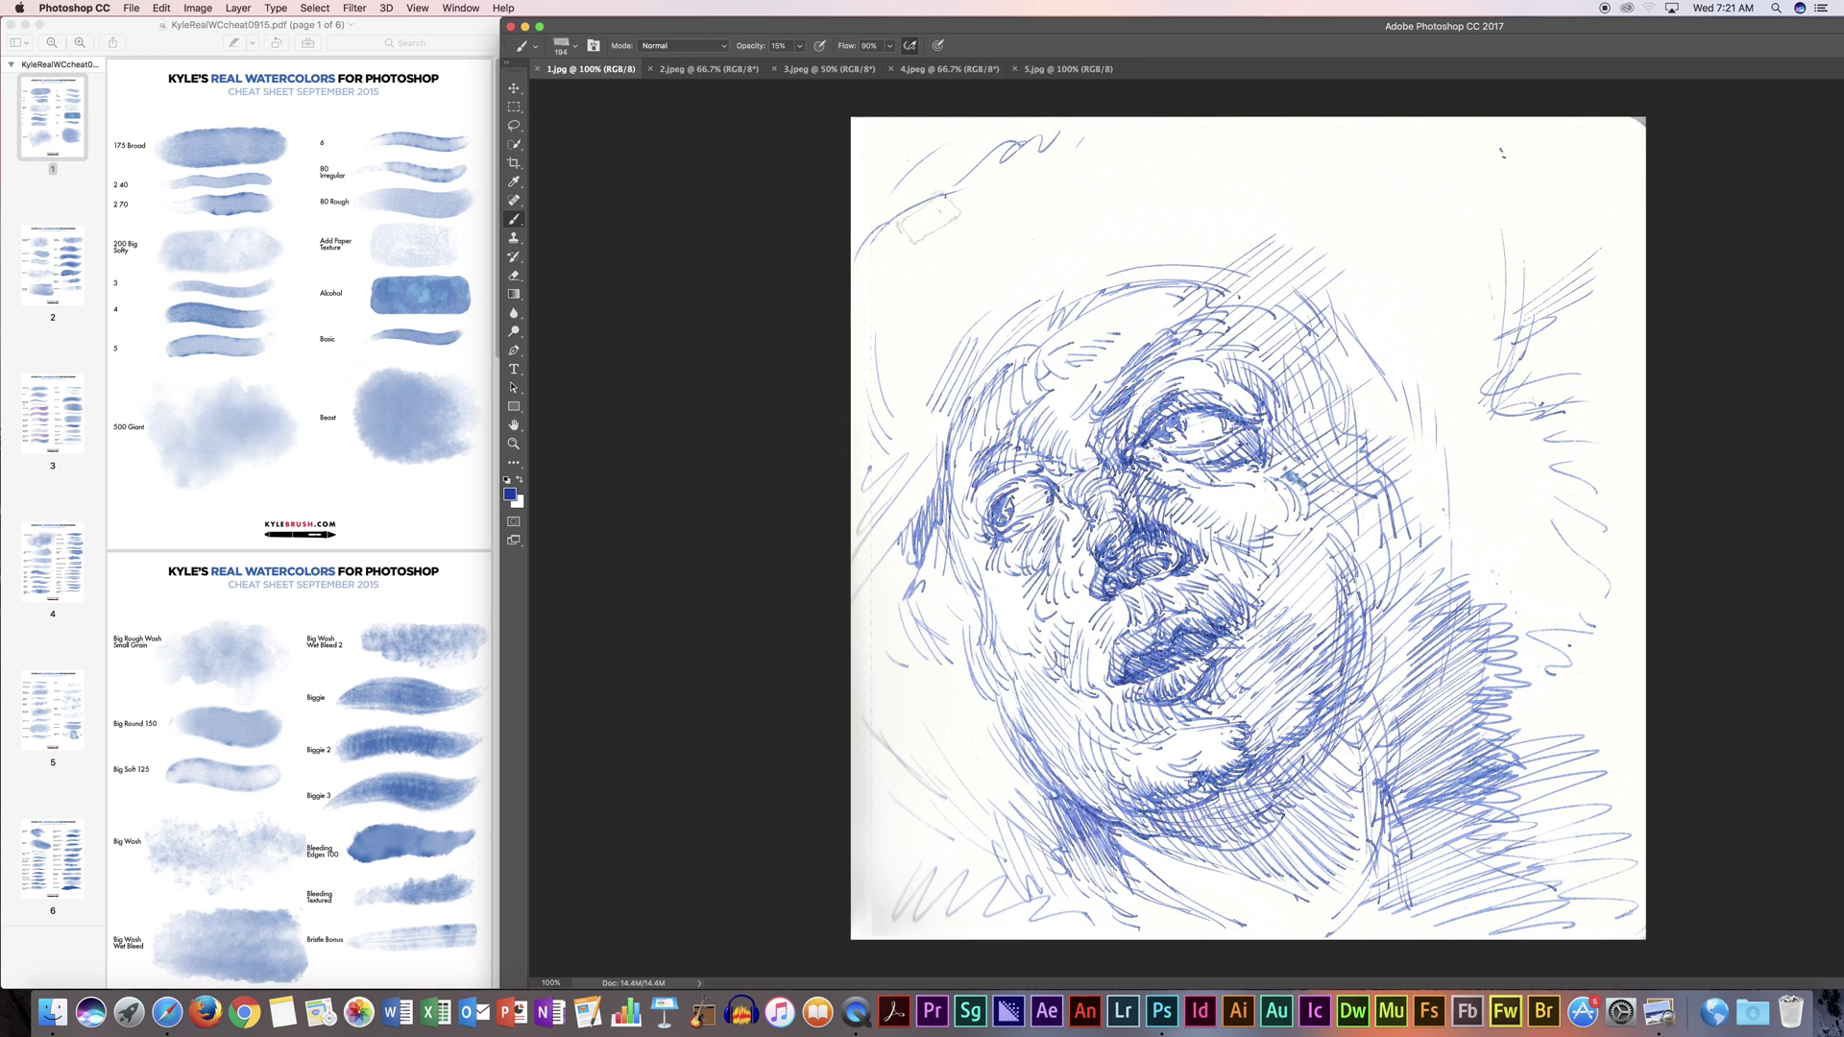
pyautogui.moveTo(1079, 196)
pyautogui.mouseDown()
pyautogui.moveTo(996, 261)
pyautogui.moveTo(1109, 193)
pyautogui.moveTo(993, 202)
pyautogui.moveTo(890, 254)
pyautogui.moveTo(1016, 172)
pyautogui.moveTo(914, 211)
pyautogui.moveTo(883, 145)
pyautogui.moveTo(1162, 114)
pyautogui.moveTo(1004, 175)
pyautogui.moveTo(1160, 161)
pyautogui.moveTo(1143, 219)
pyautogui.moveTo(1051, 282)
pyautogui.moveTo(1166, 241)
pyautogui.moveTo(1065, 273)
pyautogui.moveTo(898, 285)
pyautogui.moveTo(872, 229)
pyautogui.moveTo(870, 251)
pyautogui.moveTo(1007, 244)
pyautogui.moveTo(915, 403)
pyautogui.moveTo(972, 317)
pyautogui.moveTo(883, 363)
pyautogui.moveTo(872, 416)
pyautogui.moveTo(876, 366)
pyautogui.moveTo(894, 480)
pyautogui.moveTo(914, 404)
pyautogui.moveTo(1043, 266)
pyautogui.moveTo(1151, 219)
pyautogui.moveTo(1304, 254)
pyautogui.moveTo(1206, 248)
pyautogui.moveTo(1248, 170)
pyautogui.moveTo(1186, 149)
pyautogui.moveTo(1515, 174)
pyautogui.moveTo(1542, 169)
pyautogui.moveTo(1533, 148)
pyautogui.moveTo(1653, 149)
pyautogui.moveTo(1386, 141)
pyautogui.moveTo(1444, 307)
pyautogui.moveTo(1302, 254)
pyautogui.moveTo(1271, 251)
pyautogui.moveTo(1356, 287)
pyautogui.moveTo(1265, 251)
pyautogui.moveTo(1217, 259)
pyautogui.moveTo(1306, 282)
pyautogui.moveTo(1259, 264)
pyautogui.moveTo(1306, 332)
pyautogui.moveTo(1224, 308)
pyautogui.moveTo(1220, 322)
pyautogui.moveTo(1392, 471)
pyautogui.moveTo(1371, 250)
pyautogui.moveTo(1570, 248)
pyautogui.moveTo(1627, 161)
pyautogui.moveTo(1615, 341)
pyautogui.moveTo(1546, 404)
pyautogui.moveTo(1613, 451)
pyautogui.moveTo(1623, 518)
pyautogui.moveTo(1452, 341)
pyautogui.moveTo(1498, 490)
pyautogui.moveTo(1316, 422)
pyautogui.moveTo(1308, 444)
pyautogui.moveTo(1403, 663)
pyautogui.moveTo(1383, 557)
pyautogui.moveTo(1364, 586)
pyautogui.moveTo(1297, 538)
pyautogui.moveTo(1330, 610)
pyautogui.moveTo(1277, 576)
pyautogui.moveTo(1242, 684)
pyautogui.moveTo(1267, 715)
pyautogui.moveTo(1364, 672)
pyautogui.moveTo(1469, 538)
pyautogui.moveTo(1575, 543)
pyautogui.moveTo(1623, 643)
pyautogui.moveTo(1623, 893)
pyautogui.moveTo(1614, 730)
pyautogui.moveTo(1556, 722)
pyautogui.moveTo(1547, 846)
pyautogui.moveTo(1460, 691)
pyautogui.moveTo(1374, 787)
pyautogui.moveTo(1340, 773)
pyautogui.moveTo(1191, 816)
pyautogui.moveTo(1364, 741)
pyautogui.moveTo(1248, 846)
pyautogui.moveTo(1449, 778)
pyautogui.moveTo(1383, 912)
pyautogui.moveTo(1575, 893)
pyautogui.moveTo(1615, 849)
pyautogui.mouseUp()
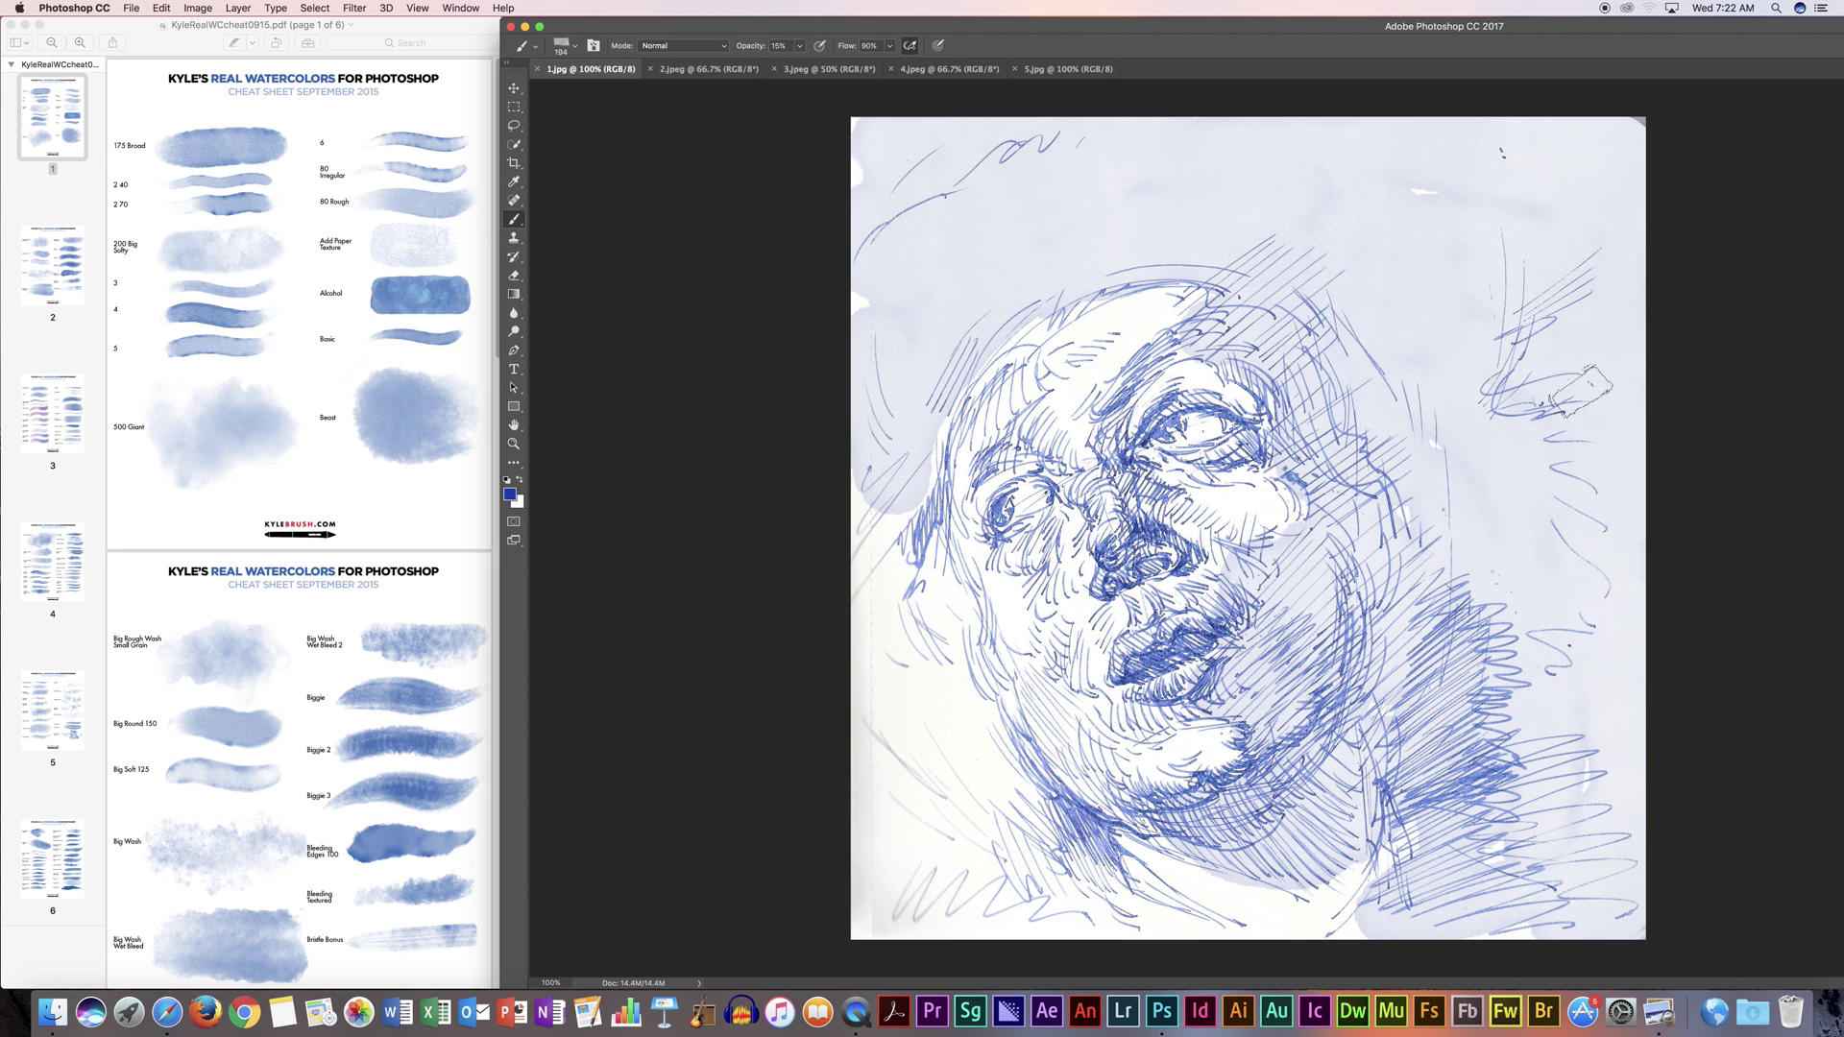
pyautogui.moveTo(898, 357)
pyautogui.mouseDown()
pyautogui.moveTo(878, 501)
pyautogui.moveTo(914, 408)
pyautogui.moveTo(897, 504)
pyautogui.moveTo(927, 602)
pyautogui.moveTo(881, 547)
pyautogui.moveTo(900, 675)
pyautogui.moveTo(872, 544)
pyautogui.moveTo(951, 631)
pyautogui.moveTo(930, 554)
pyautogui.moveTo(925, 694)
pyautogui.moveTo(883, 647)
pyautogui.moveTo(879, 727)
pyautogui.moveTo(949, 712)
pyautogui.moveTo(951, 629)
pyautogui.moveTo(984, 771)
pyautogui.moveTo(971, 694)
pyautogui.moveTo(999, 809)
pyautogui.moveTo(1031, 843)
pyautogui.moveTo(908, 756)
pyautogui.moveTo(931, 818)
pyautogui.moveTo(918, 866)
pyautogui.moveTo(851, 847)
pyautogui.moveTo(965, 905)
pyautogui.moveTo(873, 893)
pyautogui.moveTo(946, 907)
pyautogui.moveTo(1037, 876)
pyautogui.moveTo(996, 778)
pyautogui.moveTo(1098, 913)
pyautogui.moveTo(1055, 865)
pyautogui.moveTo(1199, 929)
pyautogui.moveTo(1076, 868)
pyautogui.moveTo(971, 868)
pyautogui.moveTo(1064, 882)
pyautogui.moveTo(970, 753)
pyautogui.moveTo(965, 574)
pyautogui.mouseUp()
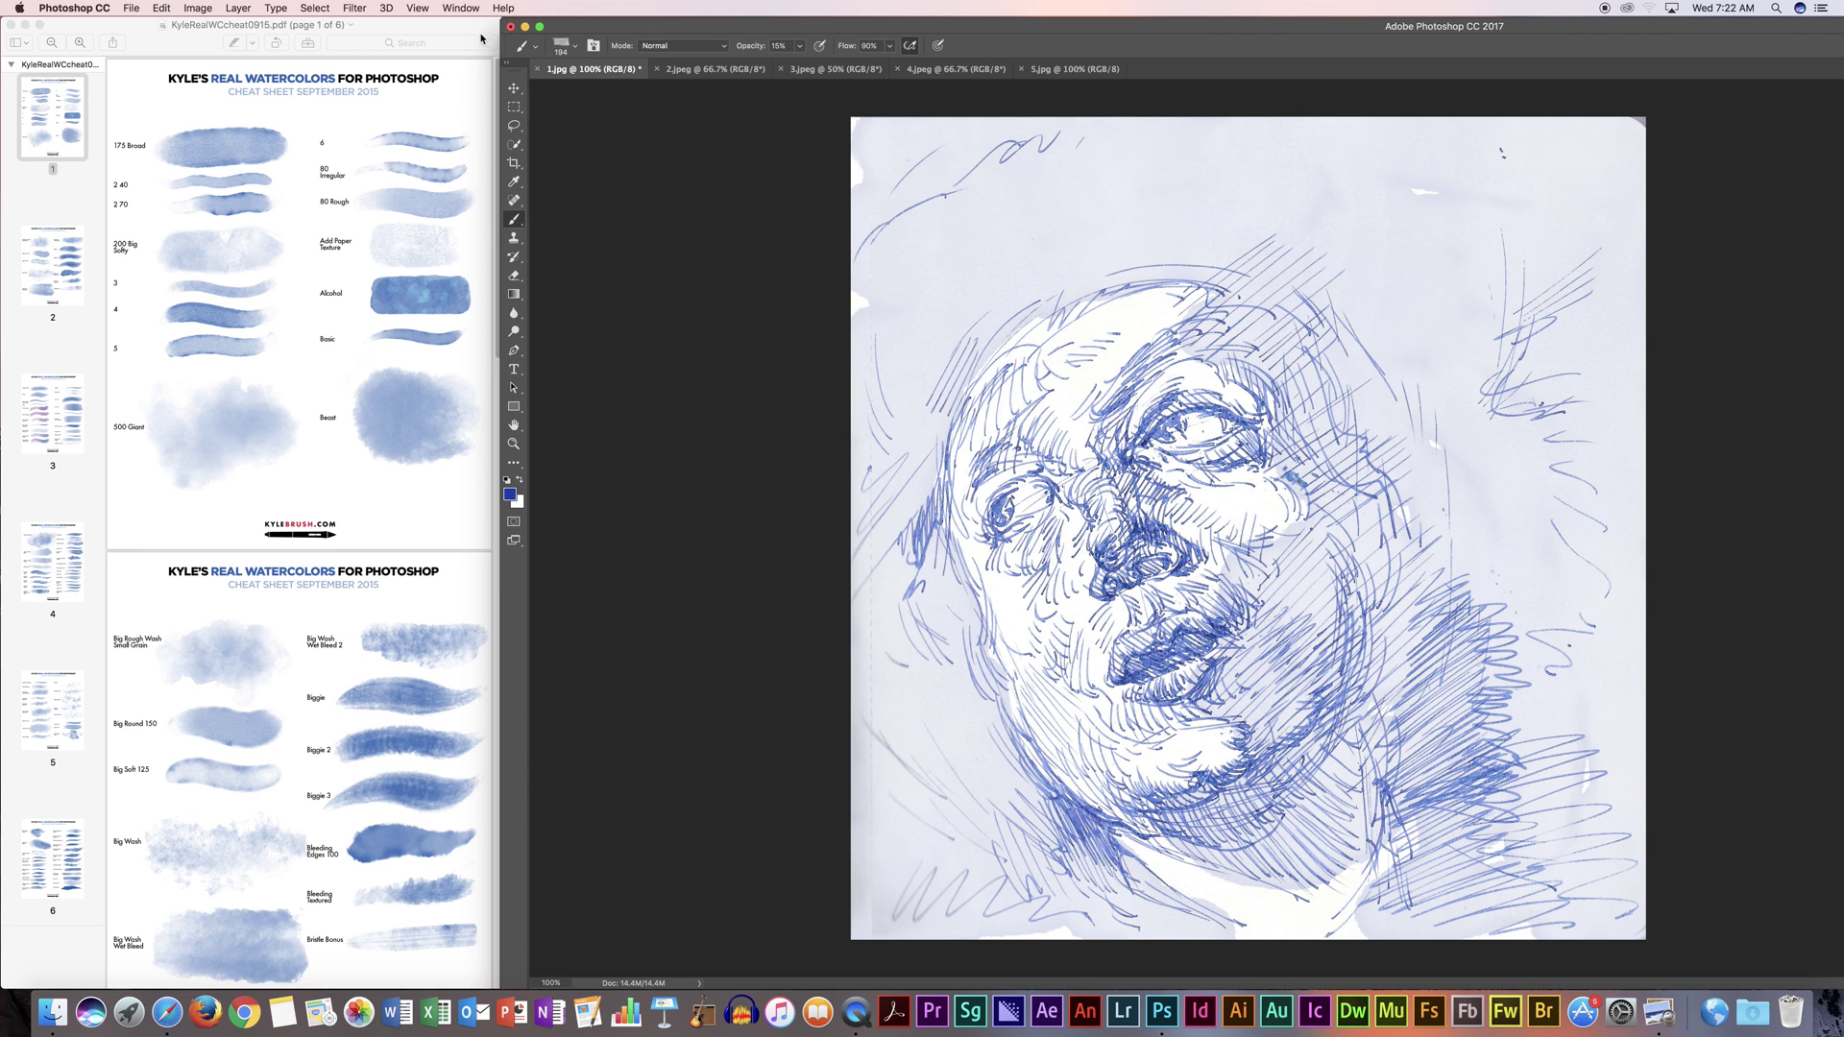
# Step: Set the brush size to 49 px for smaller shading strokes on the portrait
pyautogui.click(535, 47)
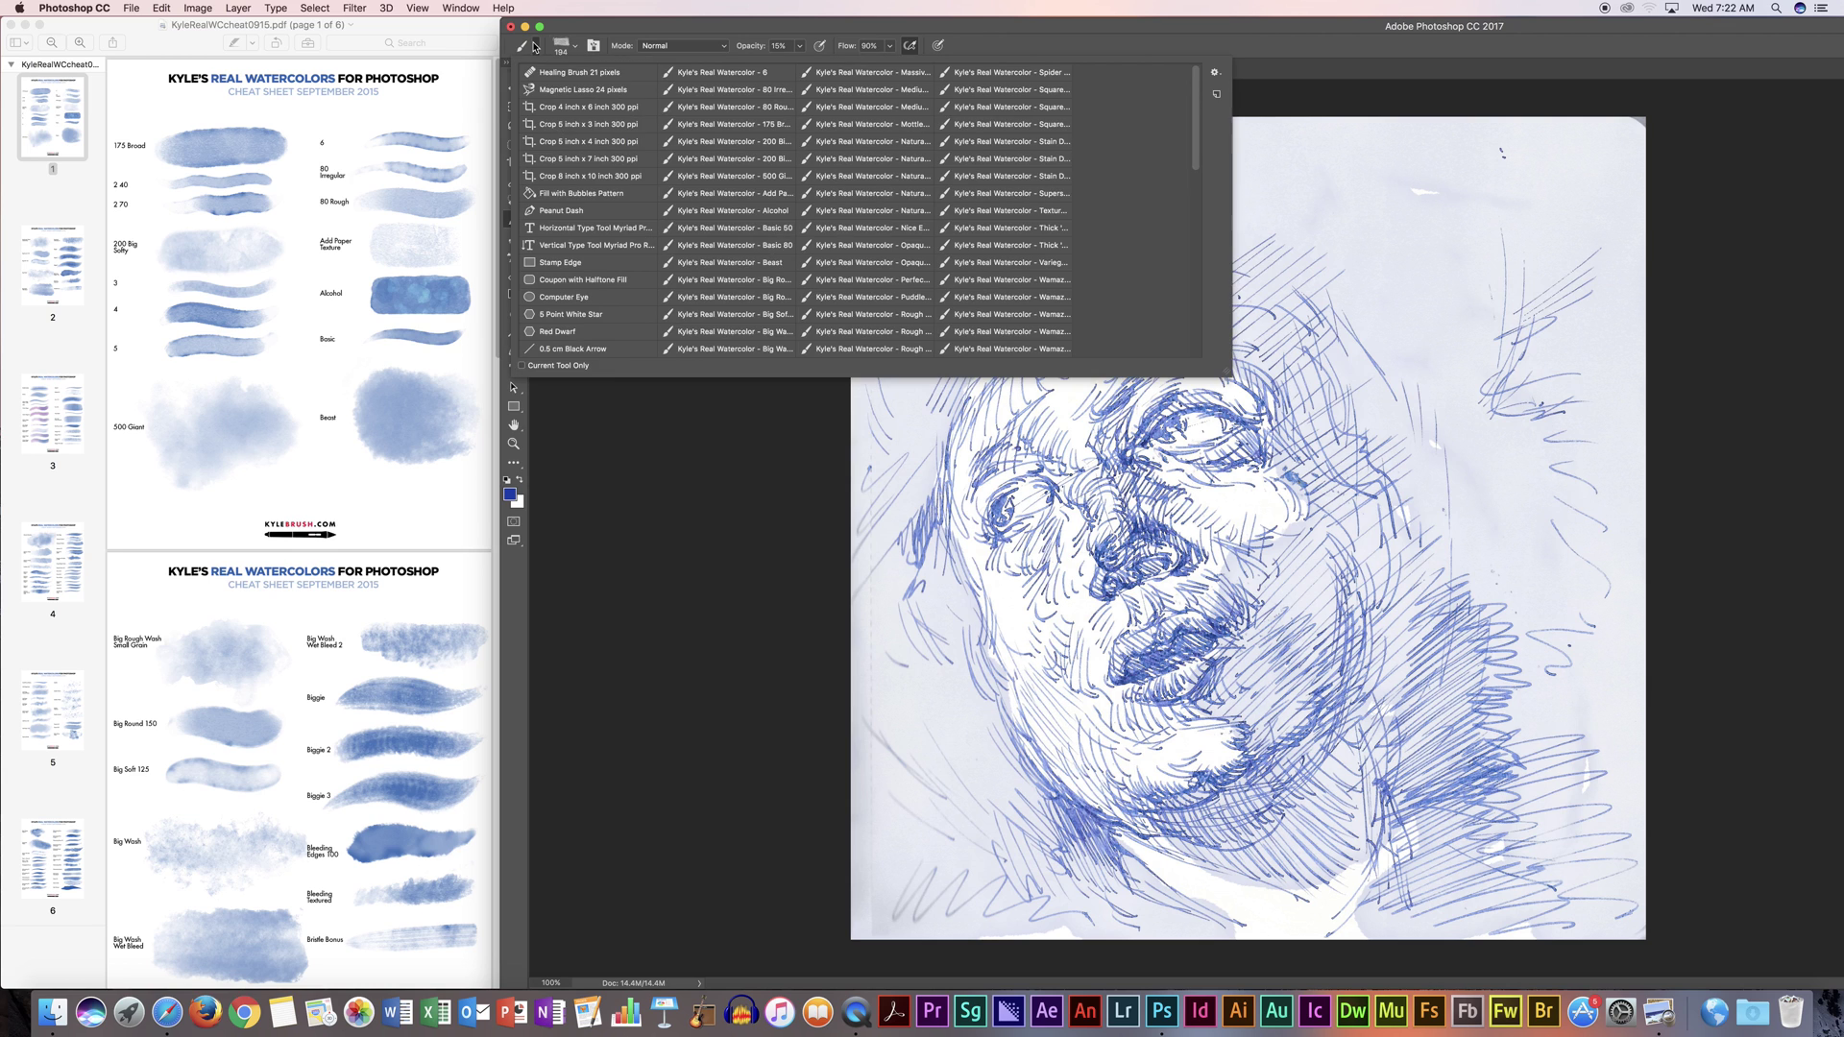
pyautogui.click(599, 30)
pyautogui.click(576, 47)
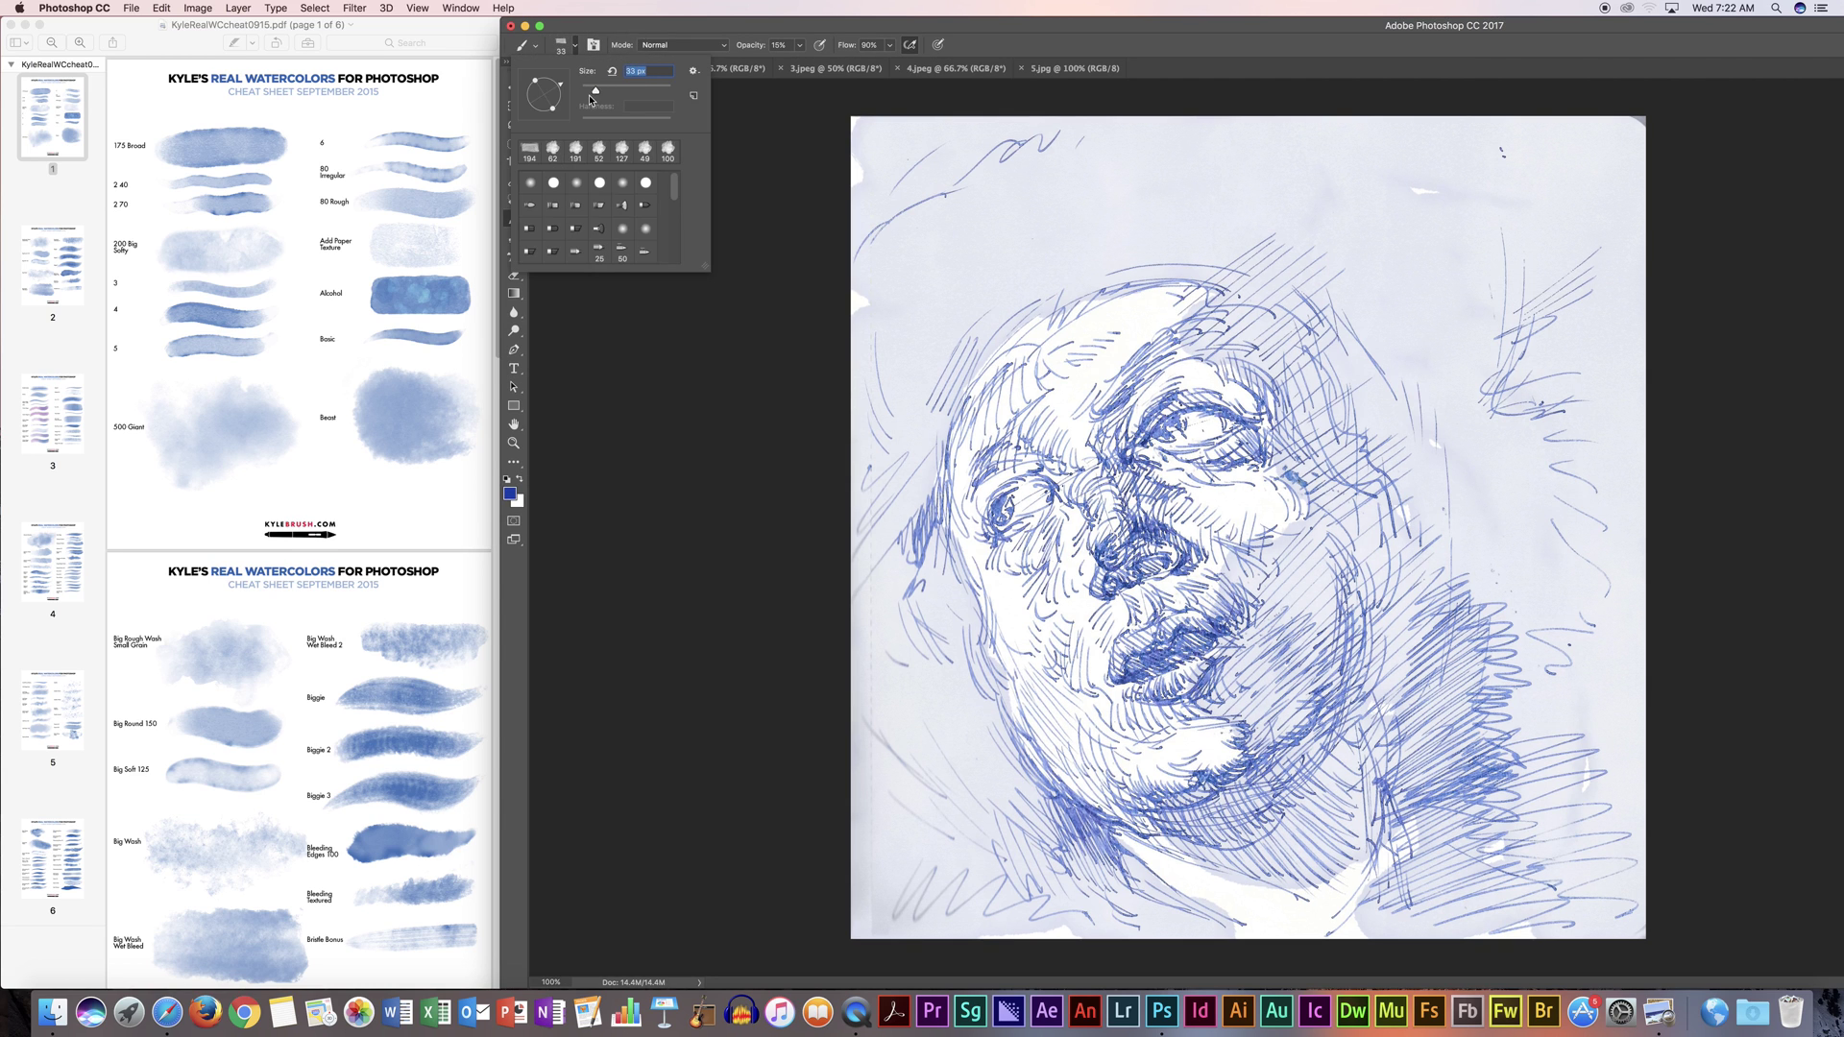
pyautogui.press('Return')
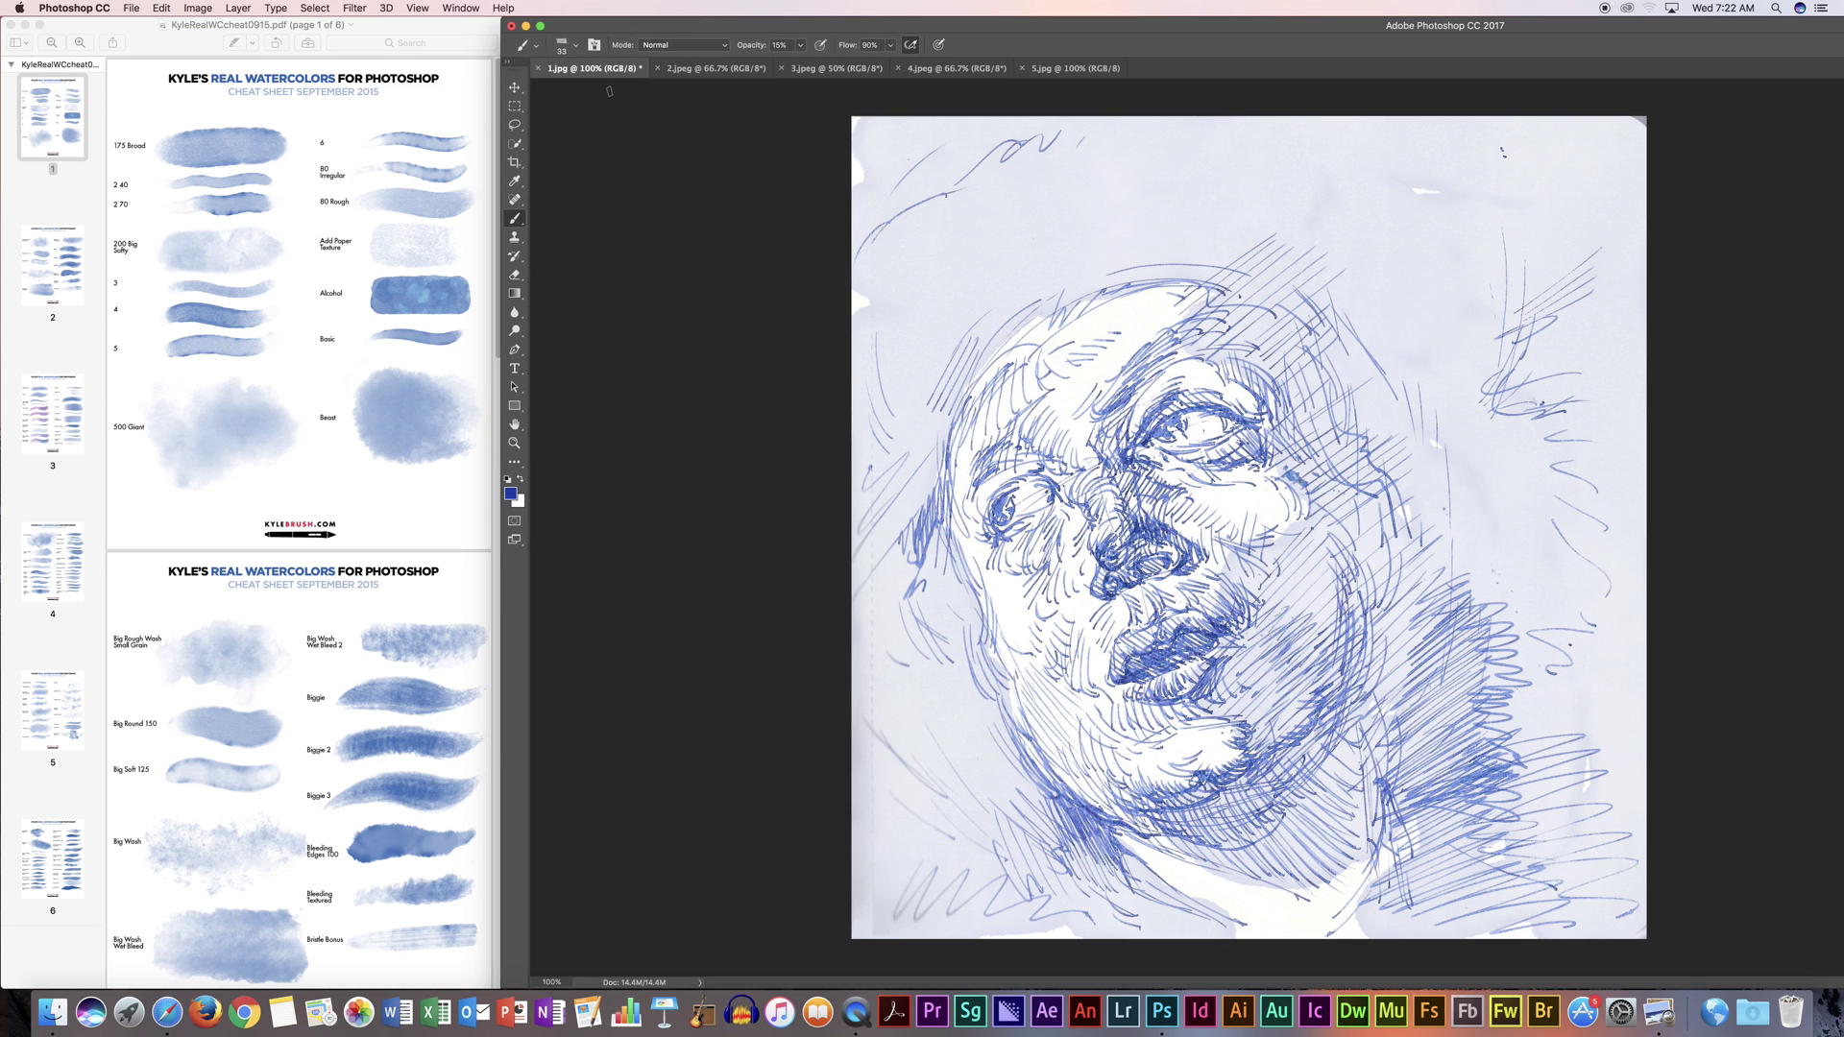
pyautogui.click(573, 48)
pyautogui.press('Return')
# Step: Shade the left contour of the head, the forehead, the brows and the sides of the nose with light wash strokes
pyautogui.moveTo(993, 366); pyautogui.dragTo(941, 492)
pyautogui.moveTo(951, 426)
pyautogui.mouseDown()
pyautogui.moveTo(928, 540)
pyautogui.moveTo(987, 647)
pyautogui.mouseUp()
pyautogui.moveTo(975, 579); pyautogui.dragTo(1005, 684)
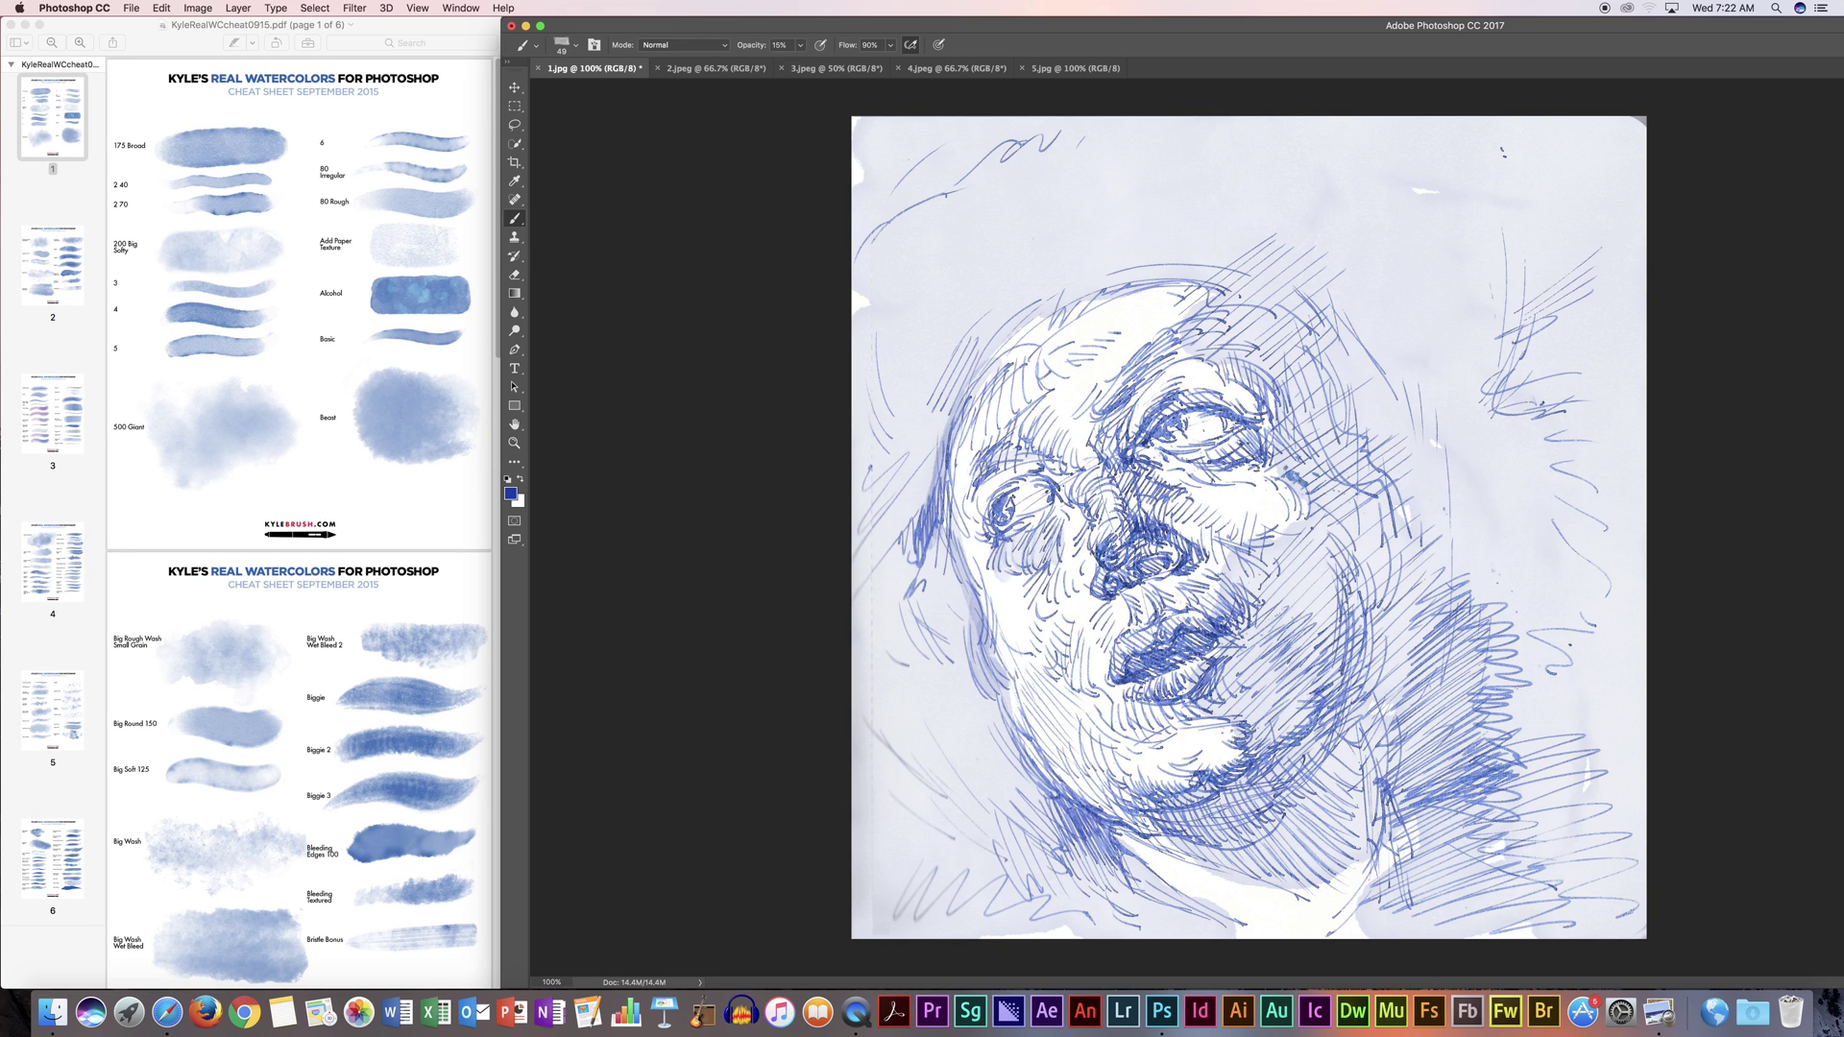
pyautogui.moveTo(994, 373)
pyautogui.mouseDown()
pyautogui.moveTo(1005, 353)
pyautogui.moveTo(1014, 401)
pyautogui.mouseUp()
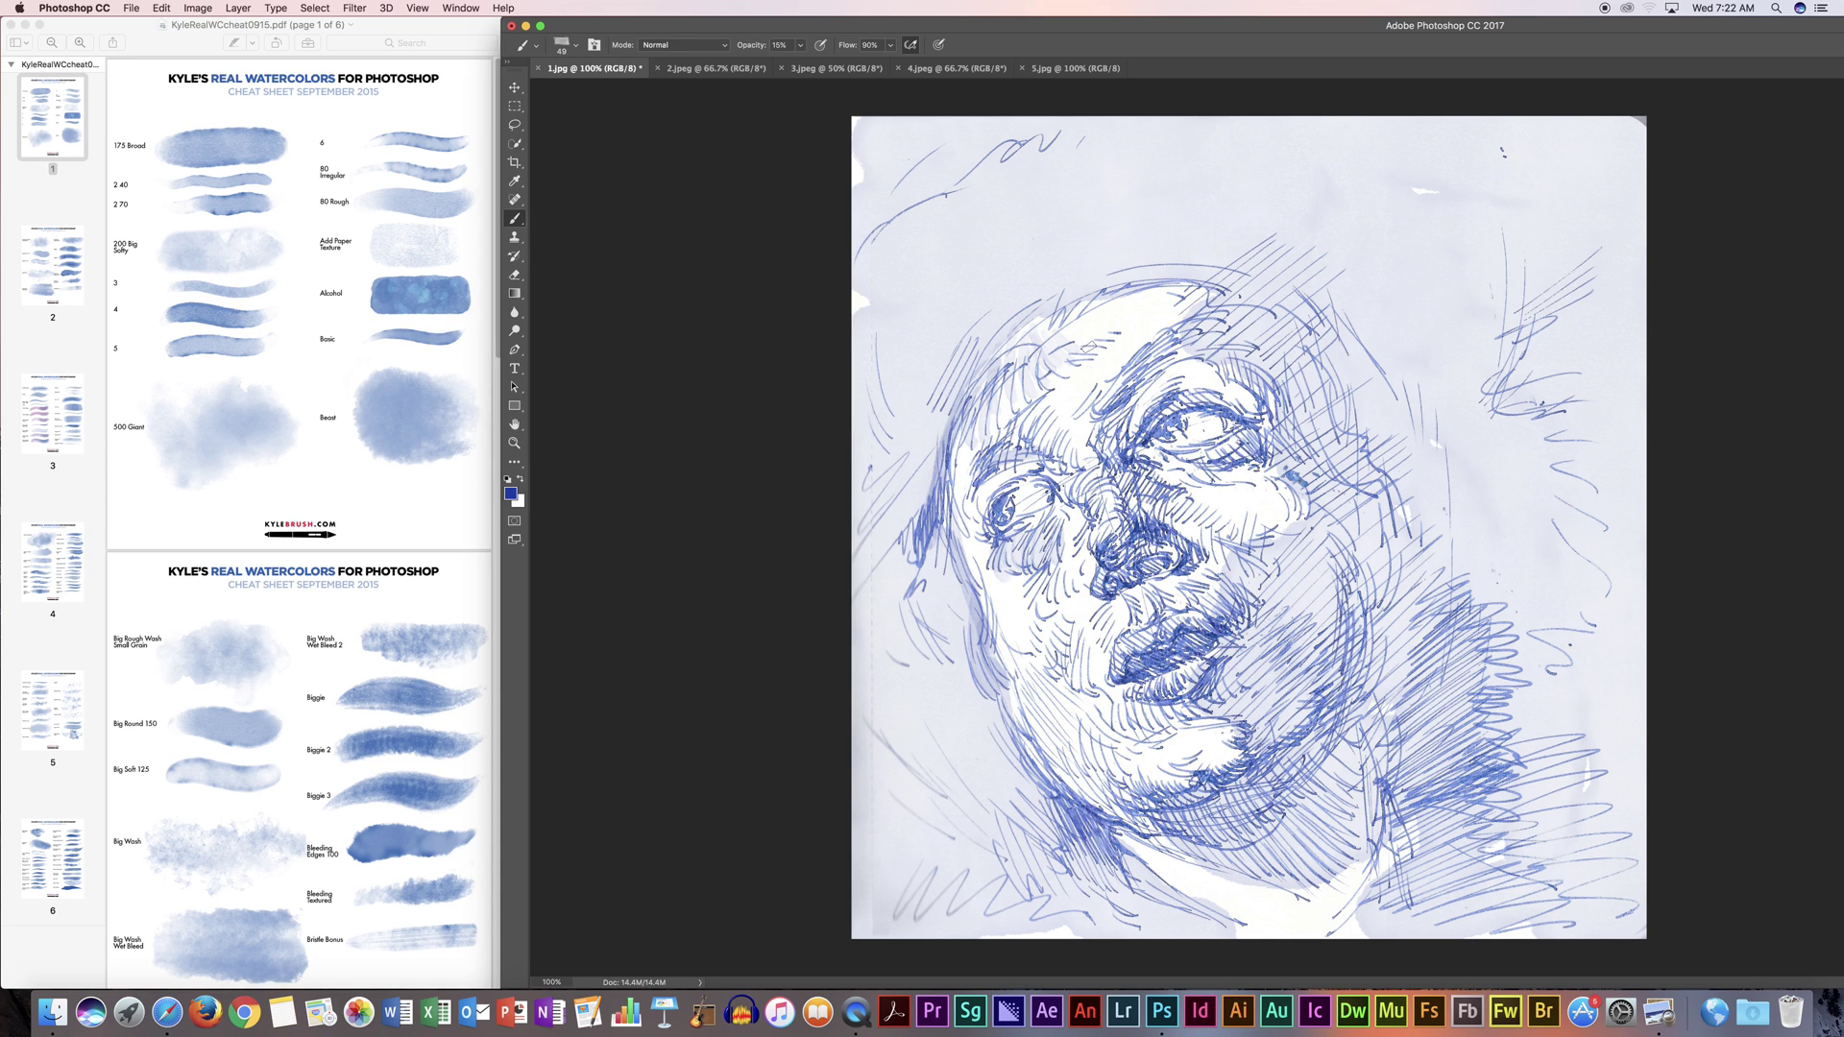
pyautogui.moveTo(1084, 400)
pyautogui.mouseDown()
pyautogui.moveTo(1227, 287)
pyautogui.moveTo(1179, 326)
pyautogui.moveTo(1191, 341)
pyautogui.moveTo(1238, 307)
pyautogui.moveTo(1282, 365)
pyautogui.mouseUp()
pyautogui.moveTo(1138, 374)
pyautogui.mouseDown()
pyautogui.moveTo(1119, 443)
pyautogui.moveTo(1045, 459)
pyautogui.mouseUp()
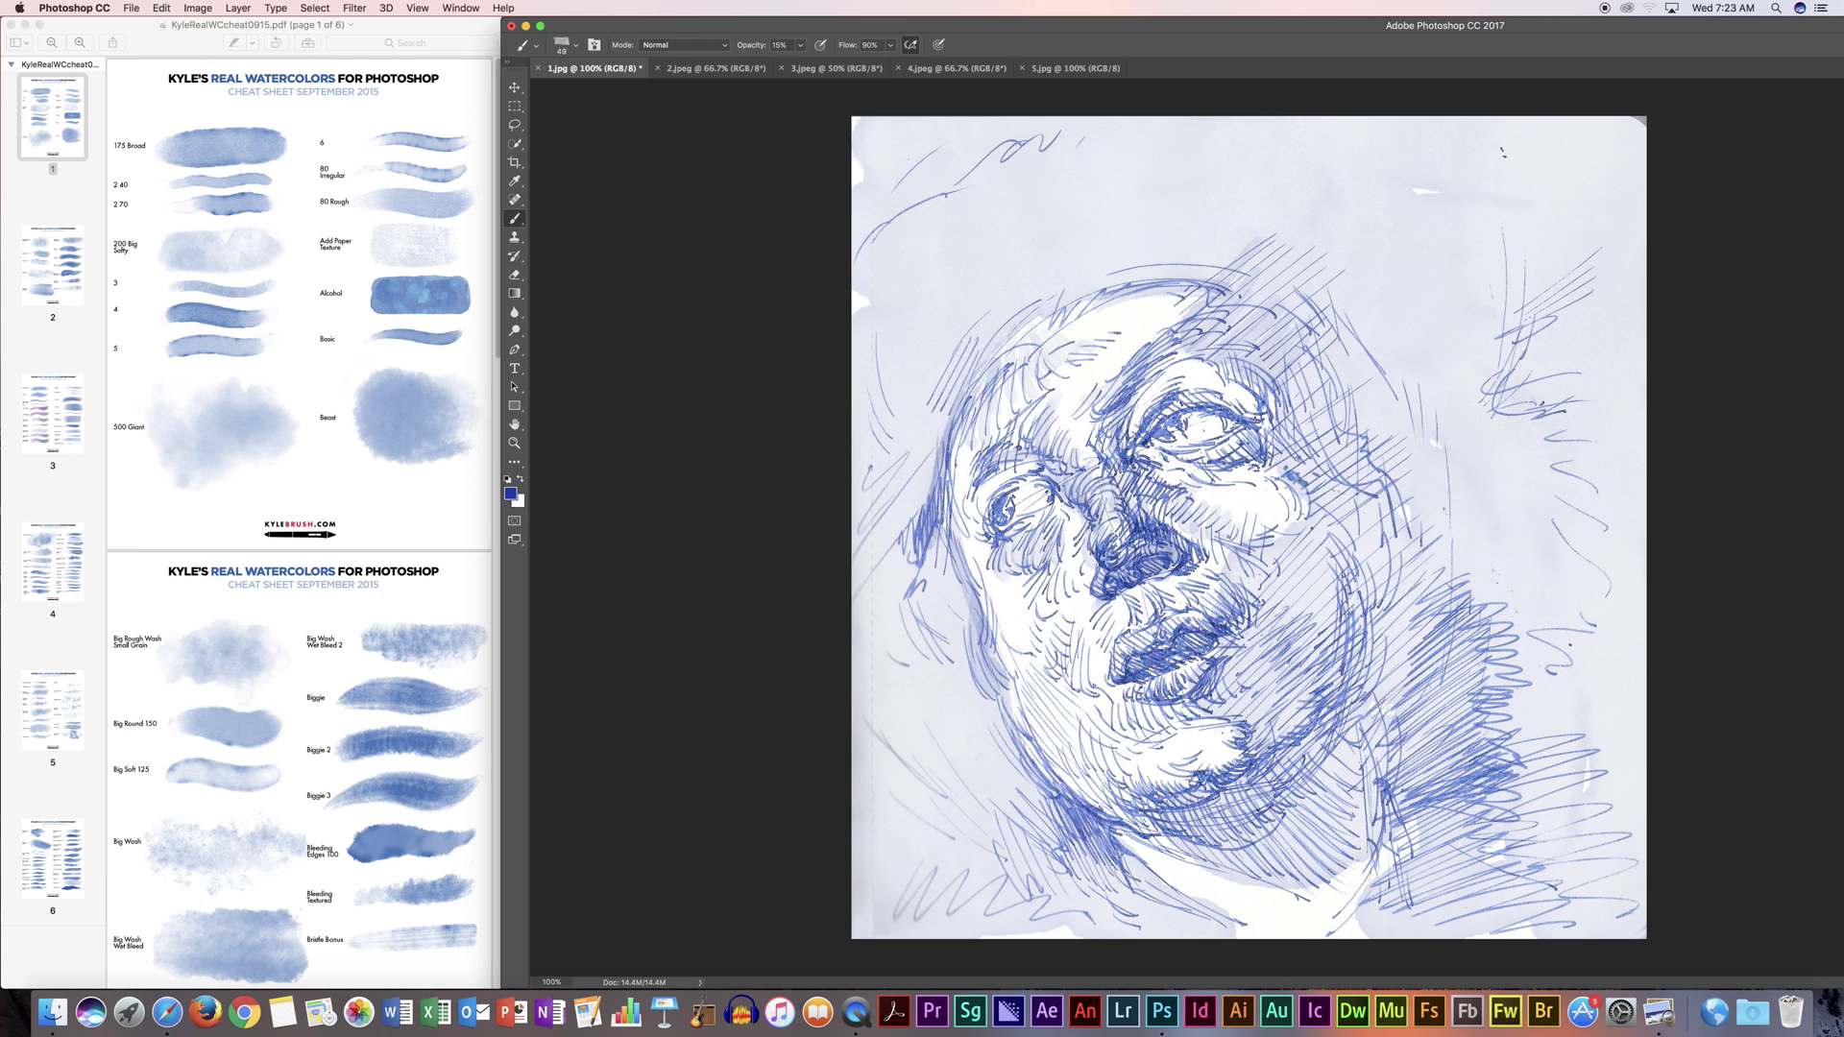
pyautogui.moveTo(1164, 363); pyautogui.dragTo(1225, 358)
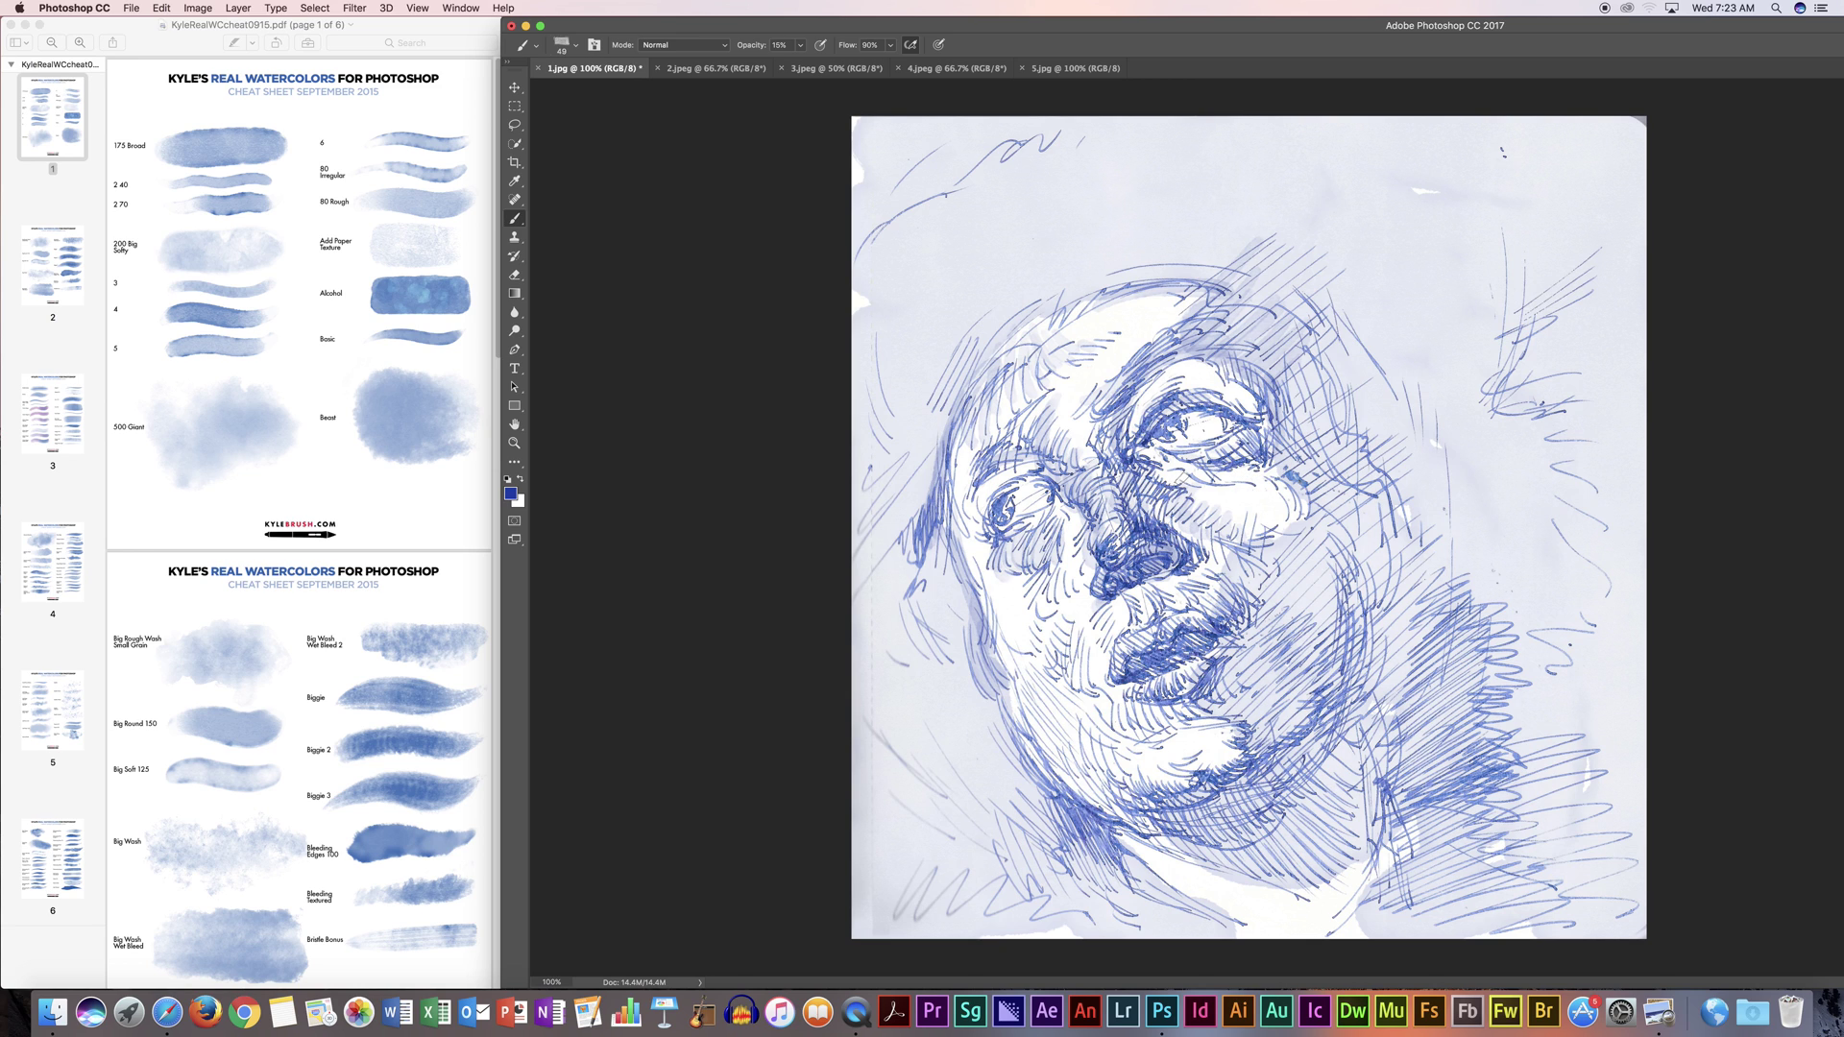
# Step: Layer wash strokes over the shadowed right cheek and down the right side of the head
pyautogui.moveTo(1298, 485)
pyautogui.mouseDown()
pyautogui.moveTo(1260, 555)
pyautogui.moveTo(1256, 620)
pyautogui.mouseUp()
pyautogui.moveTo(1329, 541)
pyautogui.mouseDown()
pyautogui.moveTo(1273, 617)
pyautogui.moveTo(1291, 634)
pyautogui.mouseUp()
pyautogui.moveTo(1350, 477); pyautogui.dragTo(1324, 621)
pyautogui.moveTo(1344, 375); pyautogui.dragTo(1398, 499)
pyautogui.moveTo(1375, 427); pyautogui.dragTo(1398, 636)
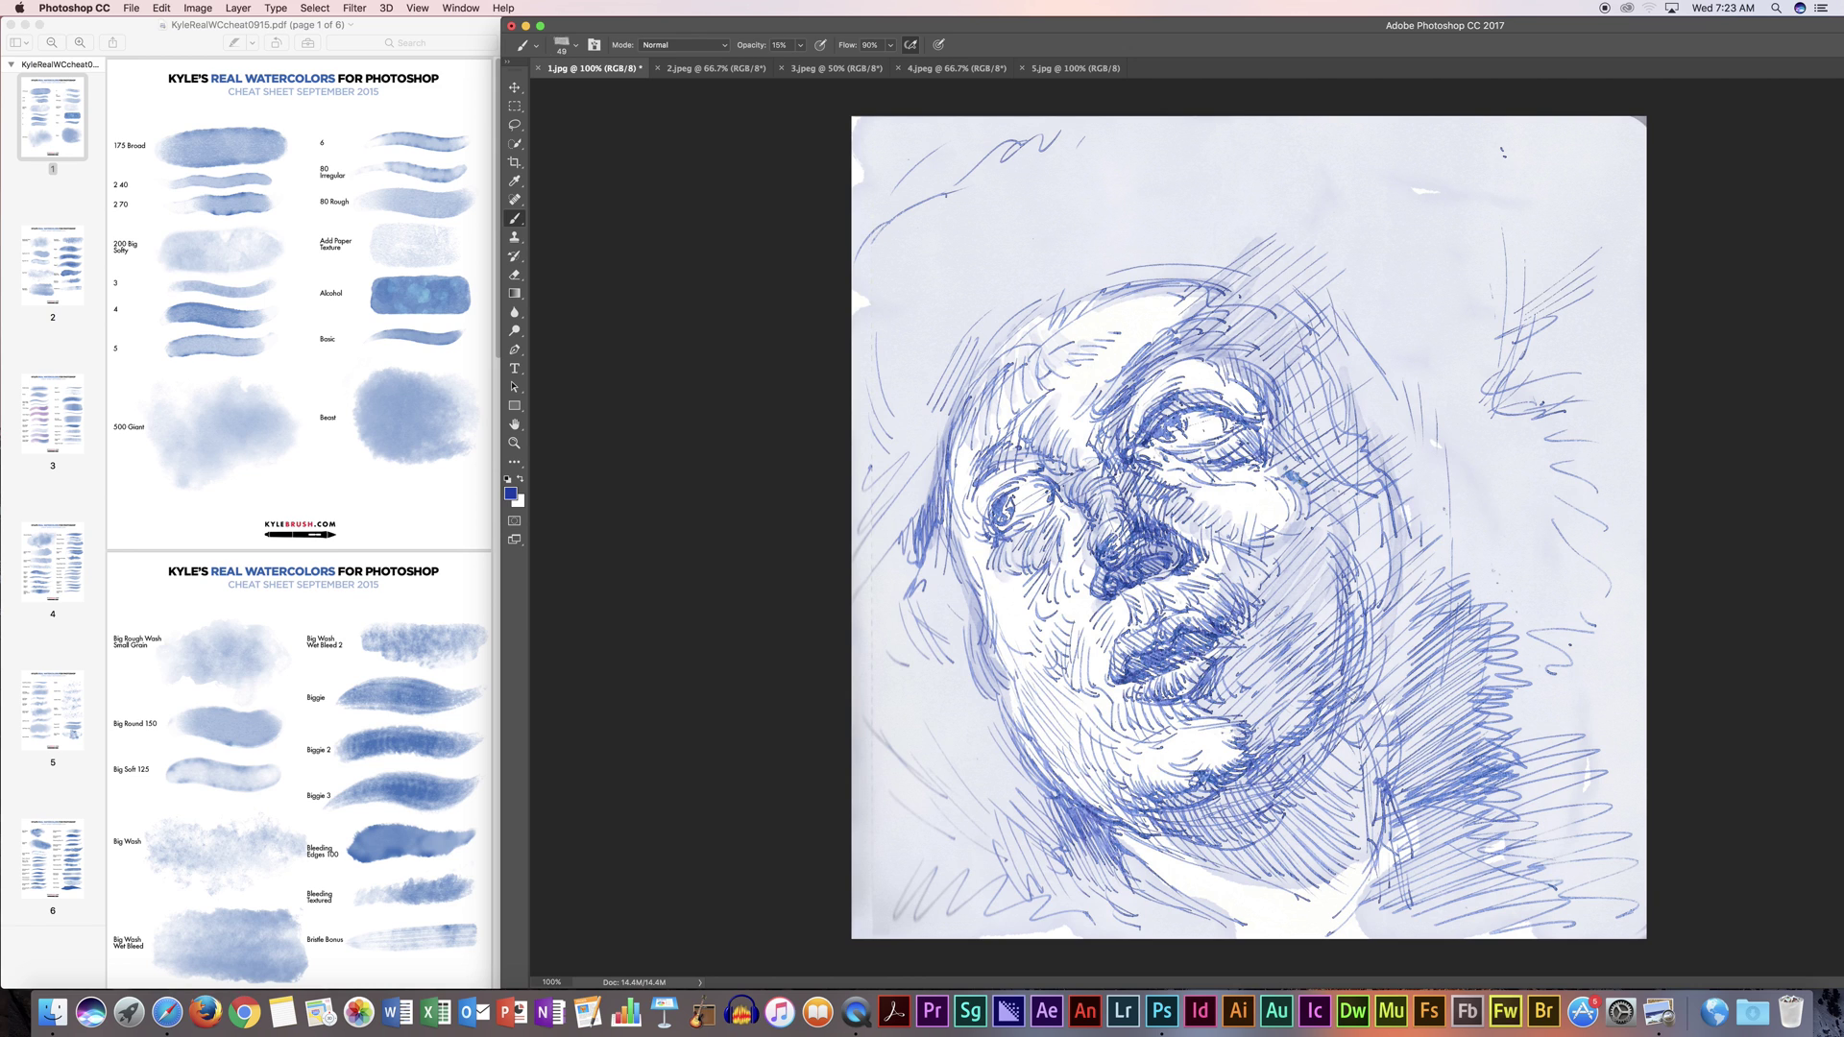
# Step: Shade along the left jawline and neck, and add wash strokes on the left cheek beside the mouth
pyautogui.moveTo(972, 559)
pyautogui.mouseDown()
pyautogui.moveTo(1025, 740)
pyautogui.moveTo(1093, 822)
pyautogui.moveTo(1056, 903)
pyautogui.moveTo(1167, 920)
pyautogui.mouseUp()
pyautogui.moveTo(1161, 857); pyautogui.dragTo(1235, 917)
pyautogui.moveTo(1056, 767)
pyautogui.mouseDown()
pyautogui.moveTo(1041, 745)
pyautogui.moveTo(1086, 768)
pyautogui.mouseUp()
pyautogui.moveTo(1036, 706); pyautogui.dragTo(1079, 762)
pyautogui.moveTo(1033, 668)
pyautogui.mouseDown()
pyautogui.moveTo(1105, 760)
pyautogui.moveTo(1121, 760)
pyautogui.moveTo(1117, 720)
pyautogui.mouseUp()
pyautogui.moveTo(1082, 626)
pyautogui.mouseDown()
pyautogui.moveTo(1083, 670)
pyautogui.moveTo(1157, 725)
pyautogui.mouseUp()
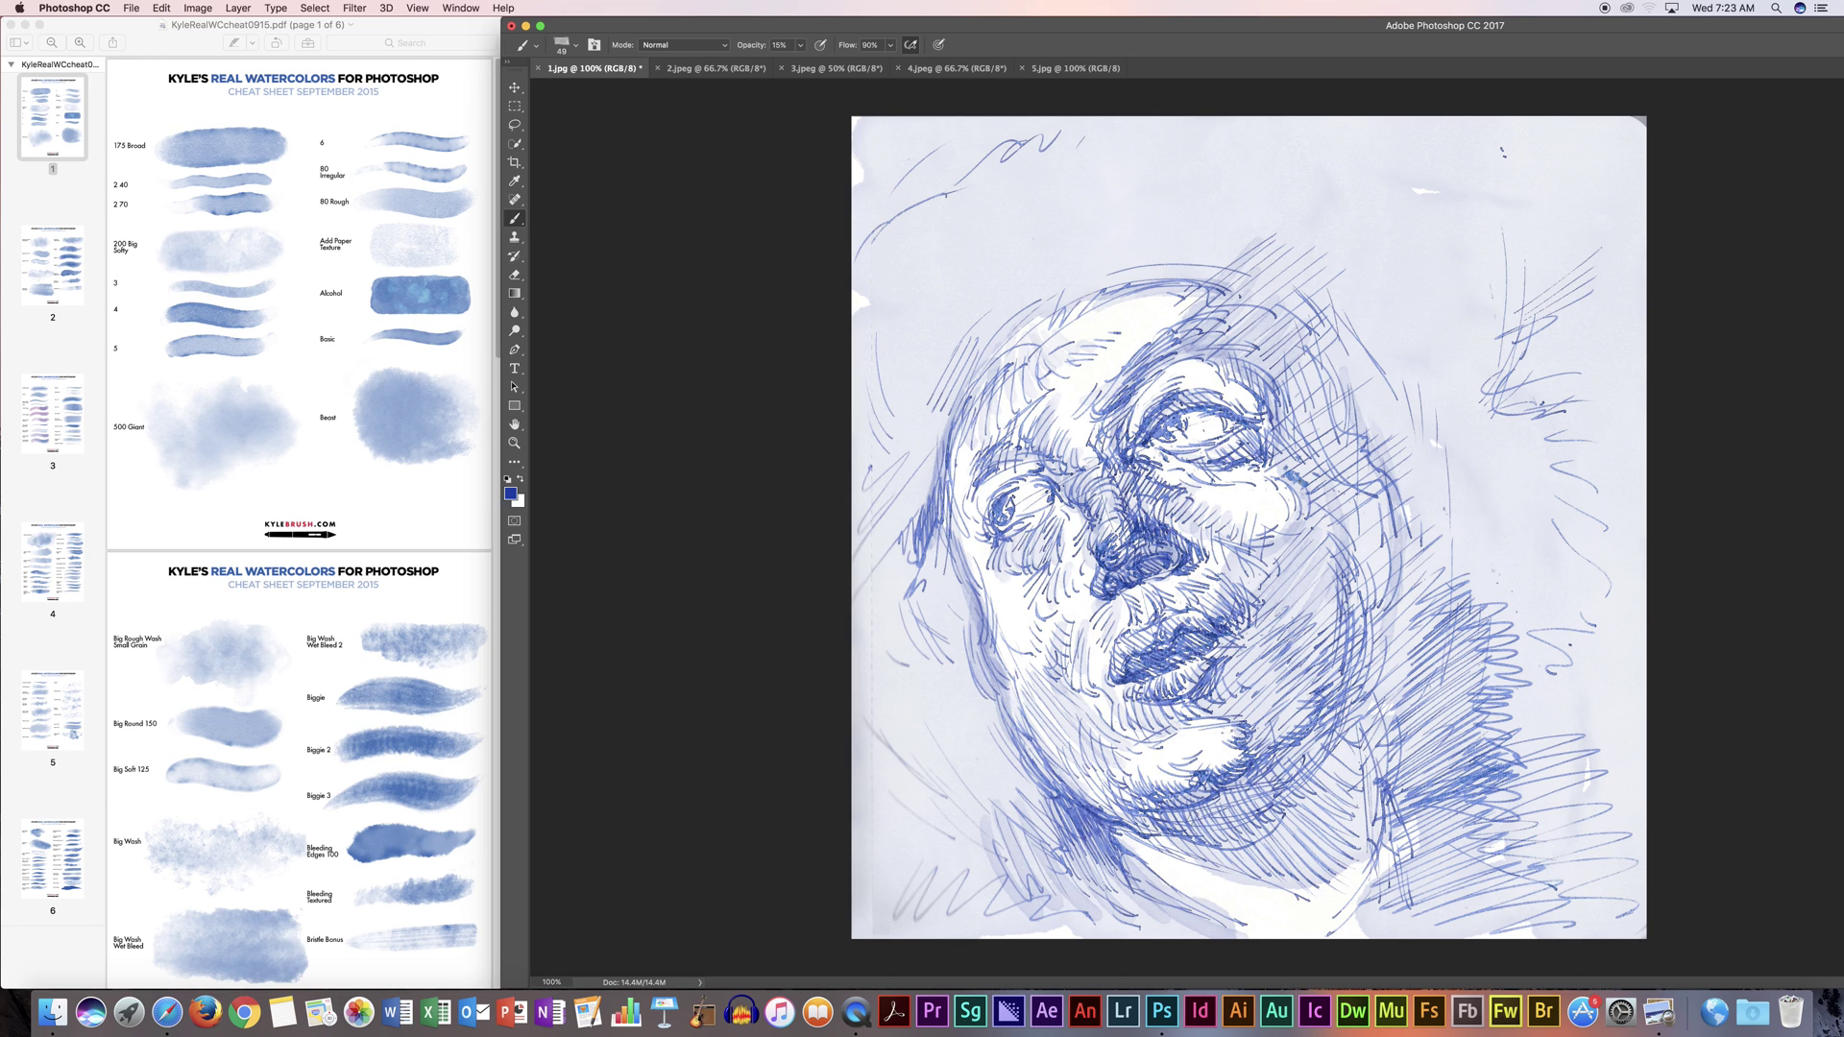
# Step: Darken the shadow under the chin, the right side of the neck and the right jaw edge
pyautogui.moveTo(1249, 855); pyautogui.dragTo(1312, 884)
pyautogui.moveTo(1289, 818); pyautogui.dragTo(1347, 881)
pyautogui.moveTo(1316, 806); pyautogui.dragTo(1366, 865)
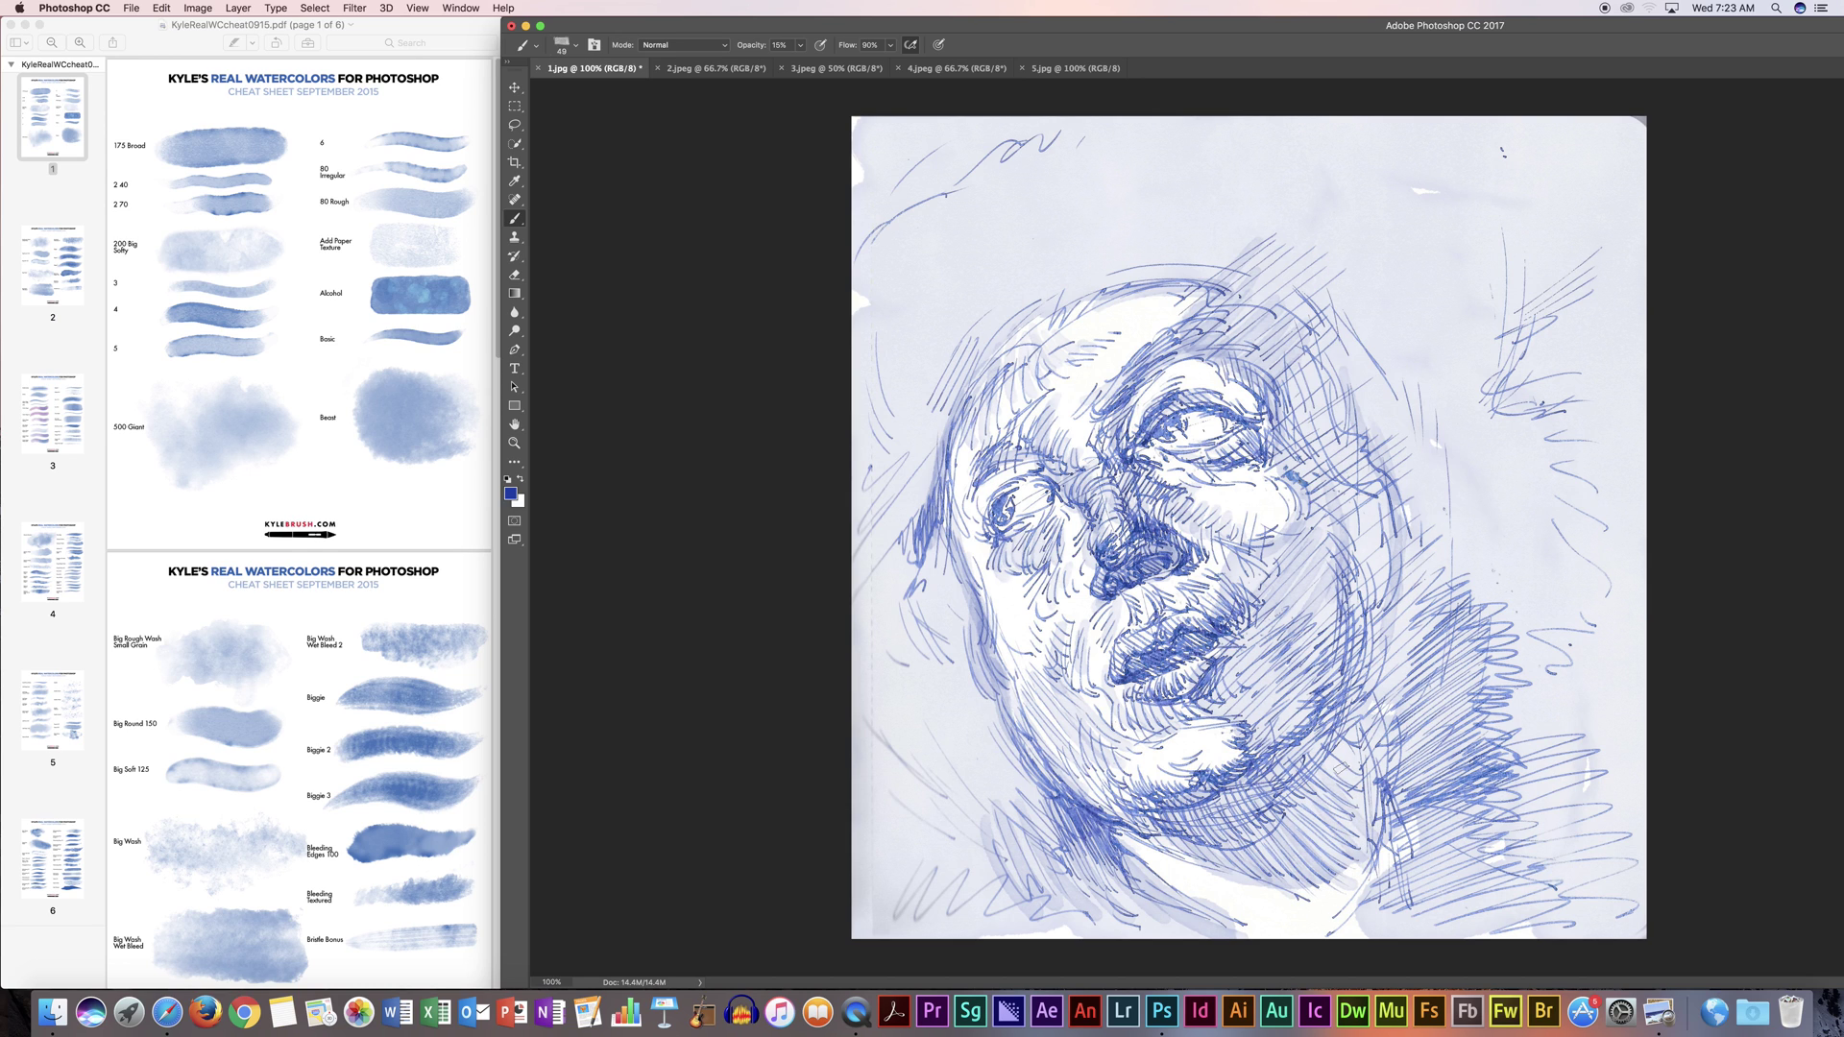
pyautogui.moveTo(1340, 769)
pyautogui.mouseDown()
pyautogui.moveTo(1368, 759)
pyautogui.moveTo(1387, 693)
pyautogui.mouseUp()
pyautogui.moveTo(1425, 588); pyautogui.dragTo(1388, 693)
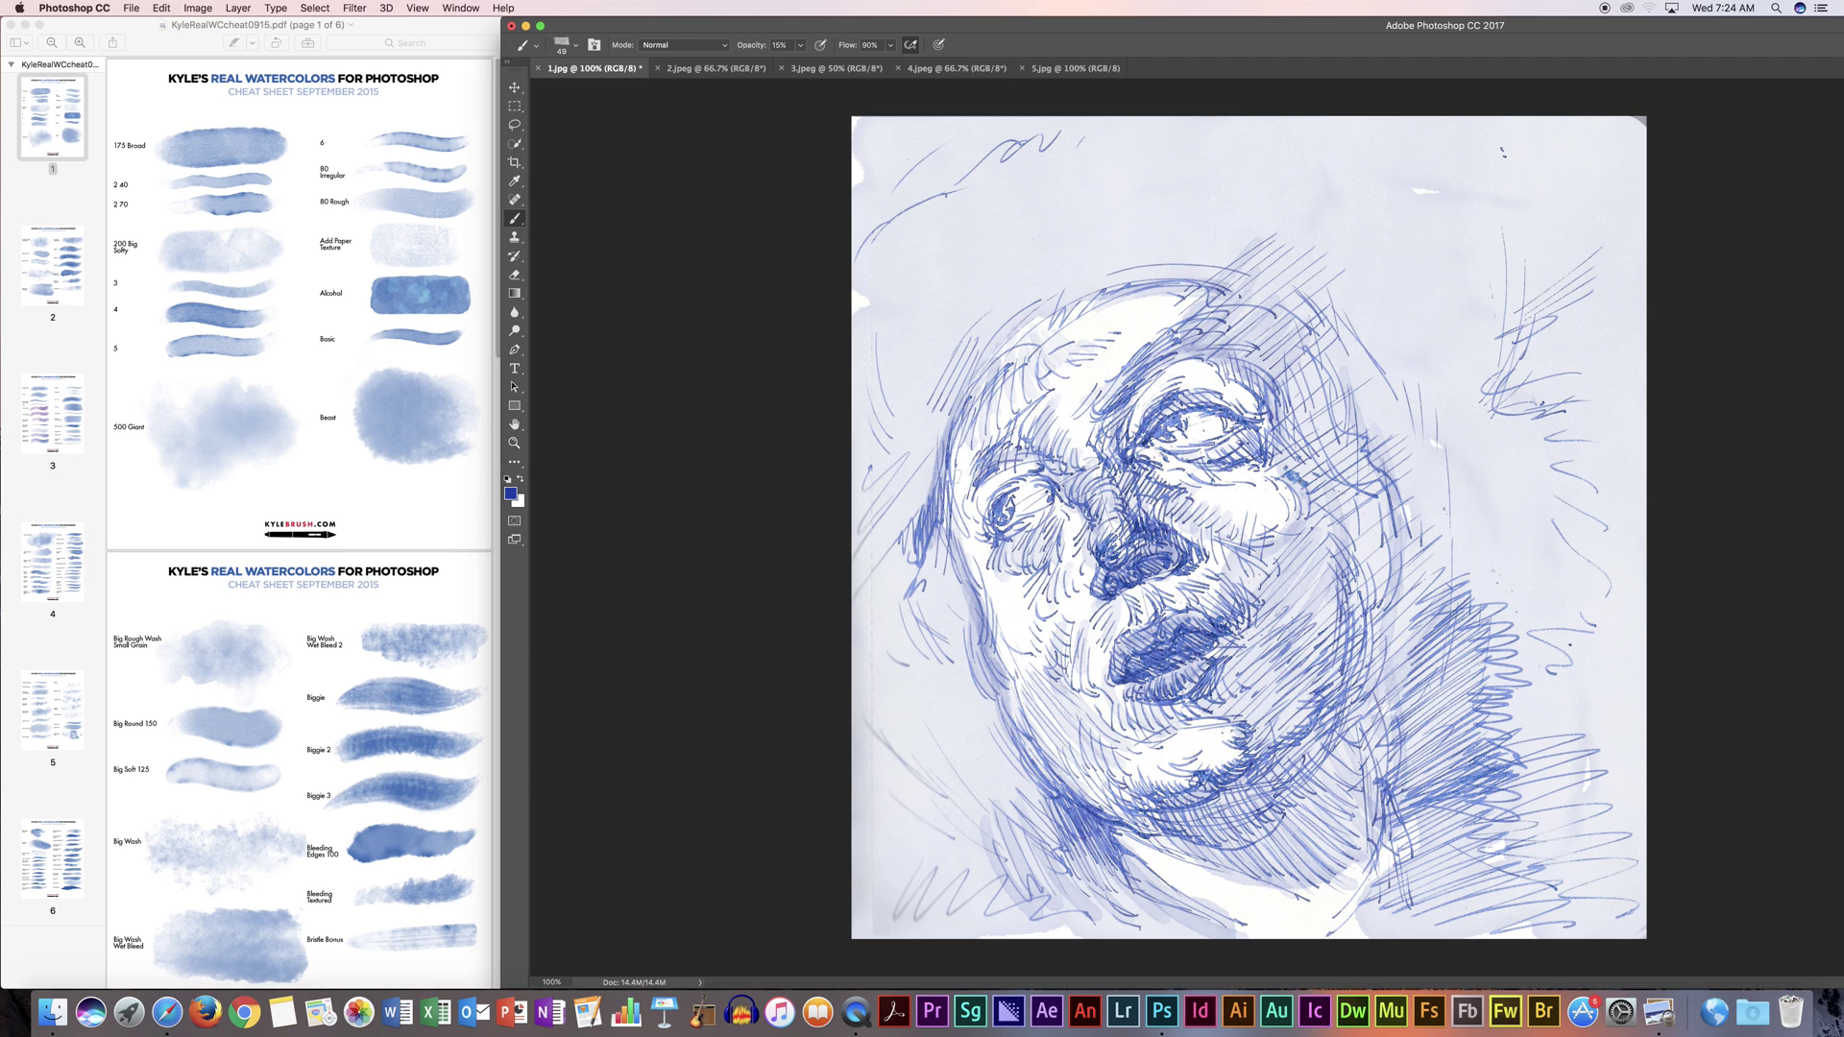
pyautogui.moveTo(1419, 543); pyautogui.dragTo(1340, 795)
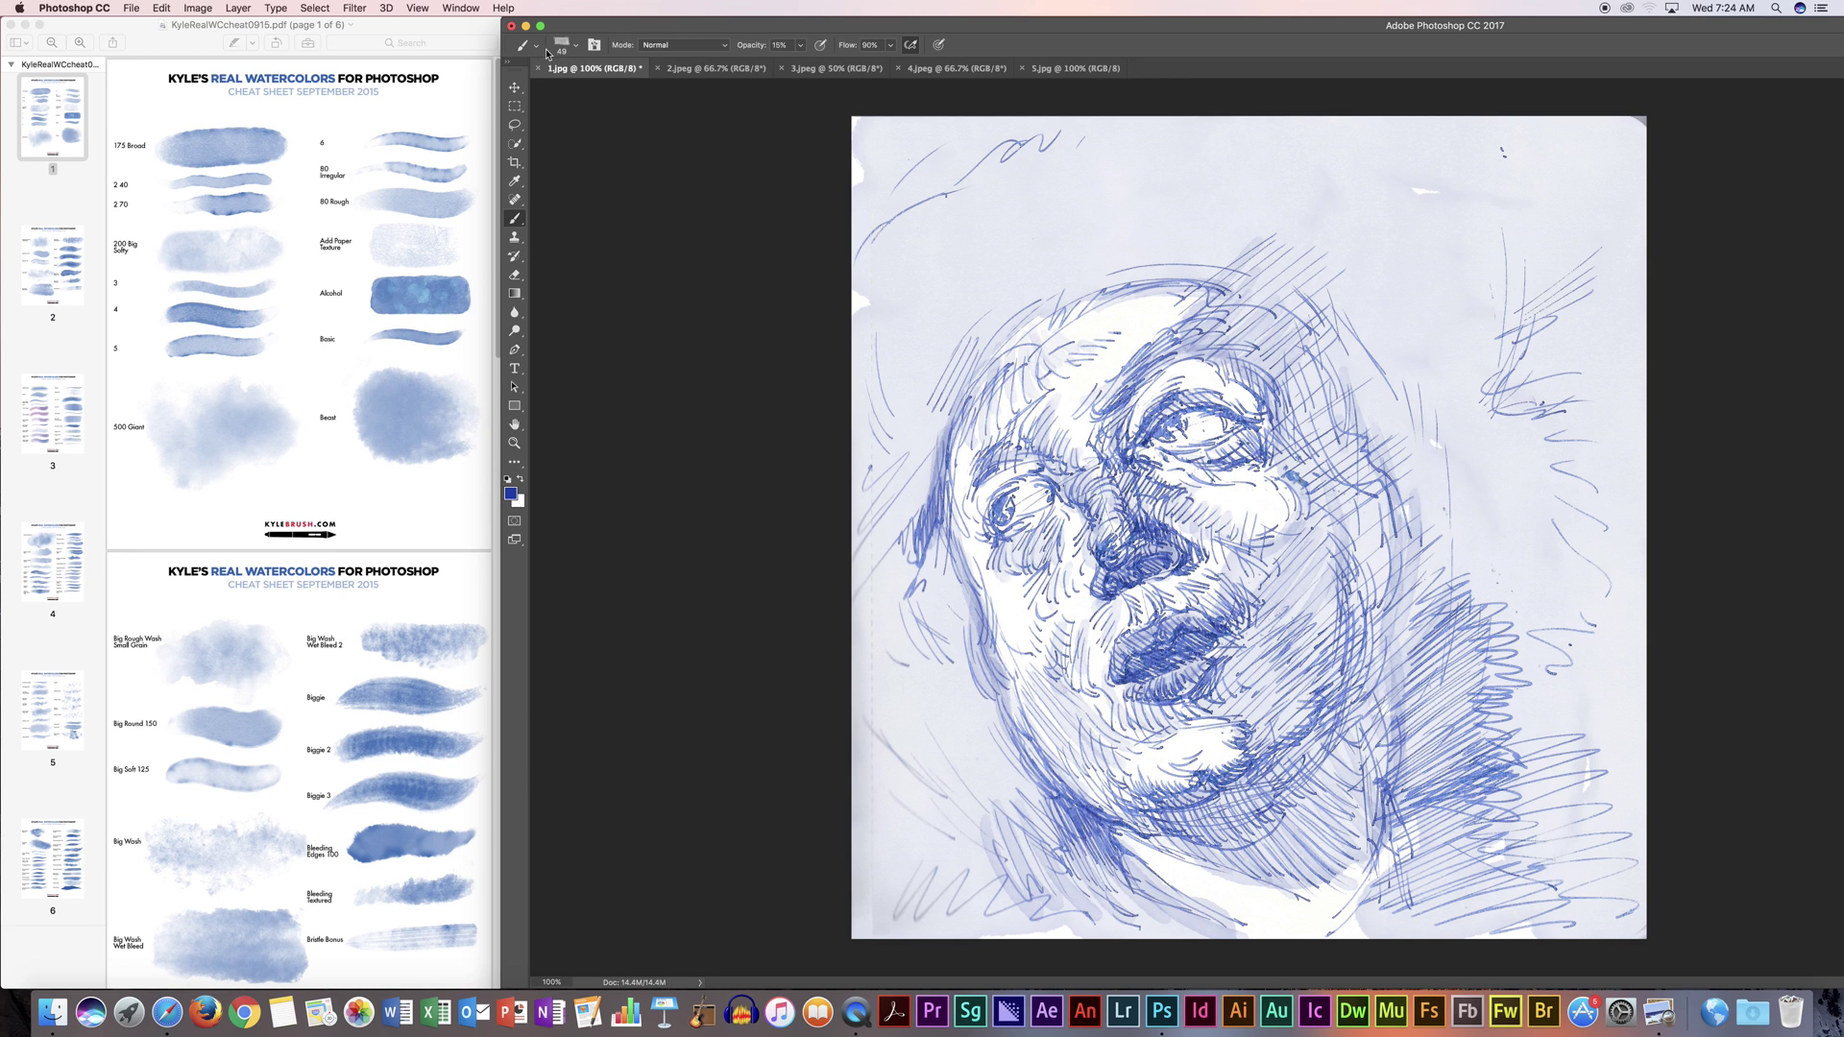
# Step: Paint a second, darker wash over the background around the head with the brush at 159 px and 21% opacity
pyautogui.click(577, 50)
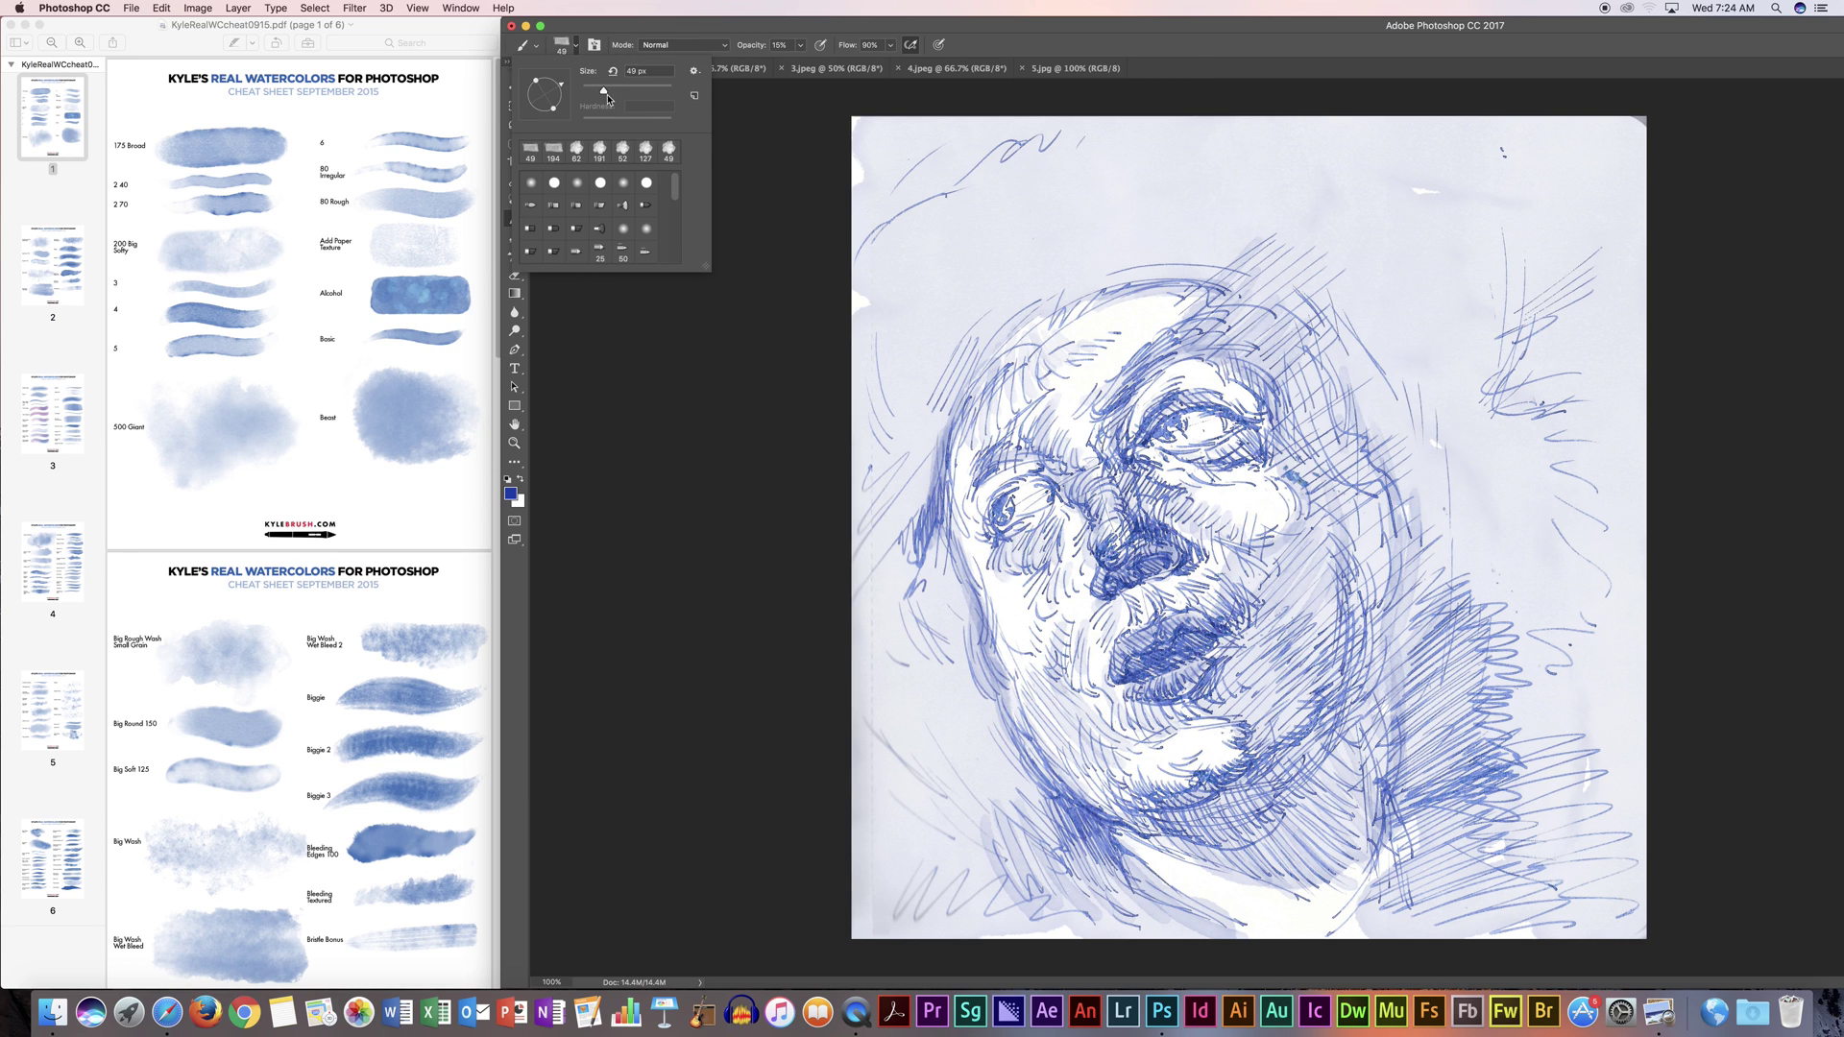
pyautogui.moveTo(677, 30); pyautogui.dragTo(680, 30)
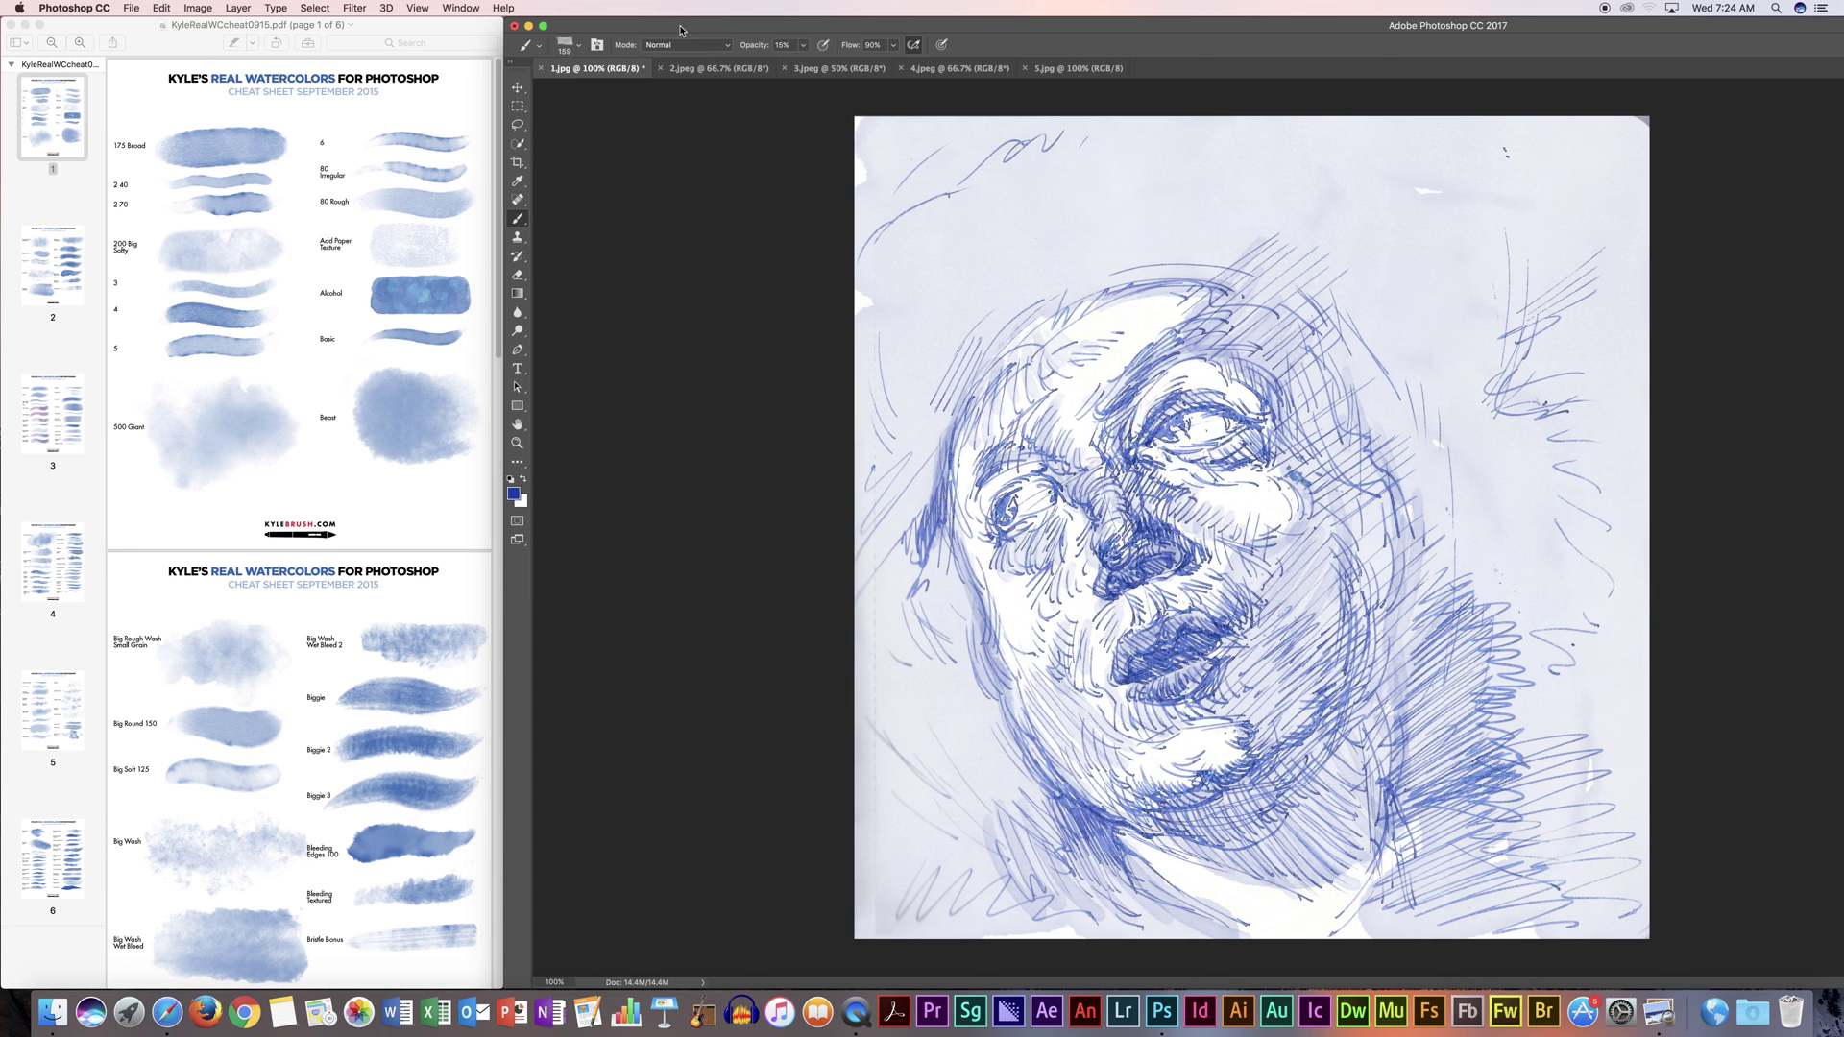
pyautogui.click(805, 46)
pyautogui.click(805, 46)
pyautogui.click(917, 284)
pyautogui.moveTo(915, 288)
pyautogui.mouseDown()
pyautogui.moveTo(1045, 194)
pyautogui.moveTo(1005, 211)
pyautogui.moveTo(1019, 171)
pyautogui.moveTo(875, 274)
pyautogui.moveTo(871, 331)
pyautogui.moveTo(1016, 286)
pyautogui.moveTo(918, 412)
pyautogui.moveTo(914, 392)
pyautogui.moveTo(902, 455)
pyautogui.moveTo(918, 463)
pyautogui.moveTo(872, 436)
pyautogui.moveTo(1094, 197)
pyautogui.moveTo(1052, 260)
pyautogui.moveTo(1121, 197)
pyautogui.moveTo(1065, 175)
pyautogui.moveTo(1076, 145)
pyautogui.moveTo(1087, 197)
pyautogui.moveTo(1149, 231)
pyautogui.moveTo(1045, 279)
pyautogui.moveTo(1155, 239)
pyautogui.moveTo(1269, 243)
pyautogui.moveTo(1237, 162)
pyautogui.moveTo(1177, 155)
pyautogui.moveTo(1332, 170)
pyautogui.moveTo(1208, 155)
pyautogui.moveTo(1420, 140)
pyautogui.moveTo(1475, 185)
pyautogui.moveTo(1443, 155)
pyautogui.moveTo(1470, 193)
pyautogui.moveTo(1425, 195)
pyautogui.moveTo(1329, 266)
pyautogui.moveTo(1268, 257)
pyautogui.moveTo(1377, 372)
pyautogui.moveTo(1326, 278)
pyautogui.moveTo(1369, 306)
pyautogui.moveTo(1360, 293)
pyautogui.moveTo(1398, 420)
pyautogui.moveTo(1381, 396)
pyautogui.moveTo(1367, 405)
pyautogui.moveTo(1415, 455)
pyautogui.moveTo(1526, 286)
pyautogui.mouseUp()
pyautogui.moveTo(1644, 158)
pyautogui.mouseDown()
pyautogui.moveTo(1449, 163)
pyautogui.moveTo(1483, 159)
pyautogui.moveTo(1529, 221)
pyautogui.moveTo(1558, 217)
pyautogui.moveTo(1447, 134)
pyautogui.moveTo(1395, 191)
pyautogui.moveTo(1391, 249)
pyautogui.moveTo(1458, 283)
pyautogui.moveTo(1421, 374)
pyautogui.moveTo(1429, 466)
pyautogui.moveTo(1447, 408)
pyautogui.moveTo(1568, 382)
pyautogui.moveTo(1451, 436)
pyautogui.moveTo(1533, 436)
pyautogui.moveTo(1535, 461)
pyautogui.moveTo(1450, 465)
pyautogui.moveTo(1538, 506)
pyautogui.moveTo(1475, 502)
pyautogui.moveTo(1509, 564)
pyautogui.moveTo(1465, 557)
pyautogui.moveTo(1436, 496)
pyautogui.moveTo(1447, 547)
pyautogui.moveTo(1444, 511)
pyautogui.moveTo(1403, 635)
pyautogui.moveTo(1423, 638)
pyautogui.moveTo(1426, 567)
pyautogui.moveTo(1401, 638)
pyautogui.moveTo(1436, 709)
pyautogui.moveTo(1488, 593)
pyautogui.moveTo(1531, 568)
pyautogui.moveTo(1518, 557)
pyautogui.moveTo(1573, 597)
pyautogui.moveTo(1560, 574)
pyautogui.moveTo(1573, 830)
pyautogui.moveTo(1497, 854)
pyautogui.moveTo(1620, 868)
pyautogui.moveTo(1459, 885)
pyautogui.moveTo(1613, 900)
pyautogui.moveTo(1452, 917)
pyautogui.moveTo(1432, 879)
pyautogui.moveTo(1537, 917)
pyautogui.mouseUp()
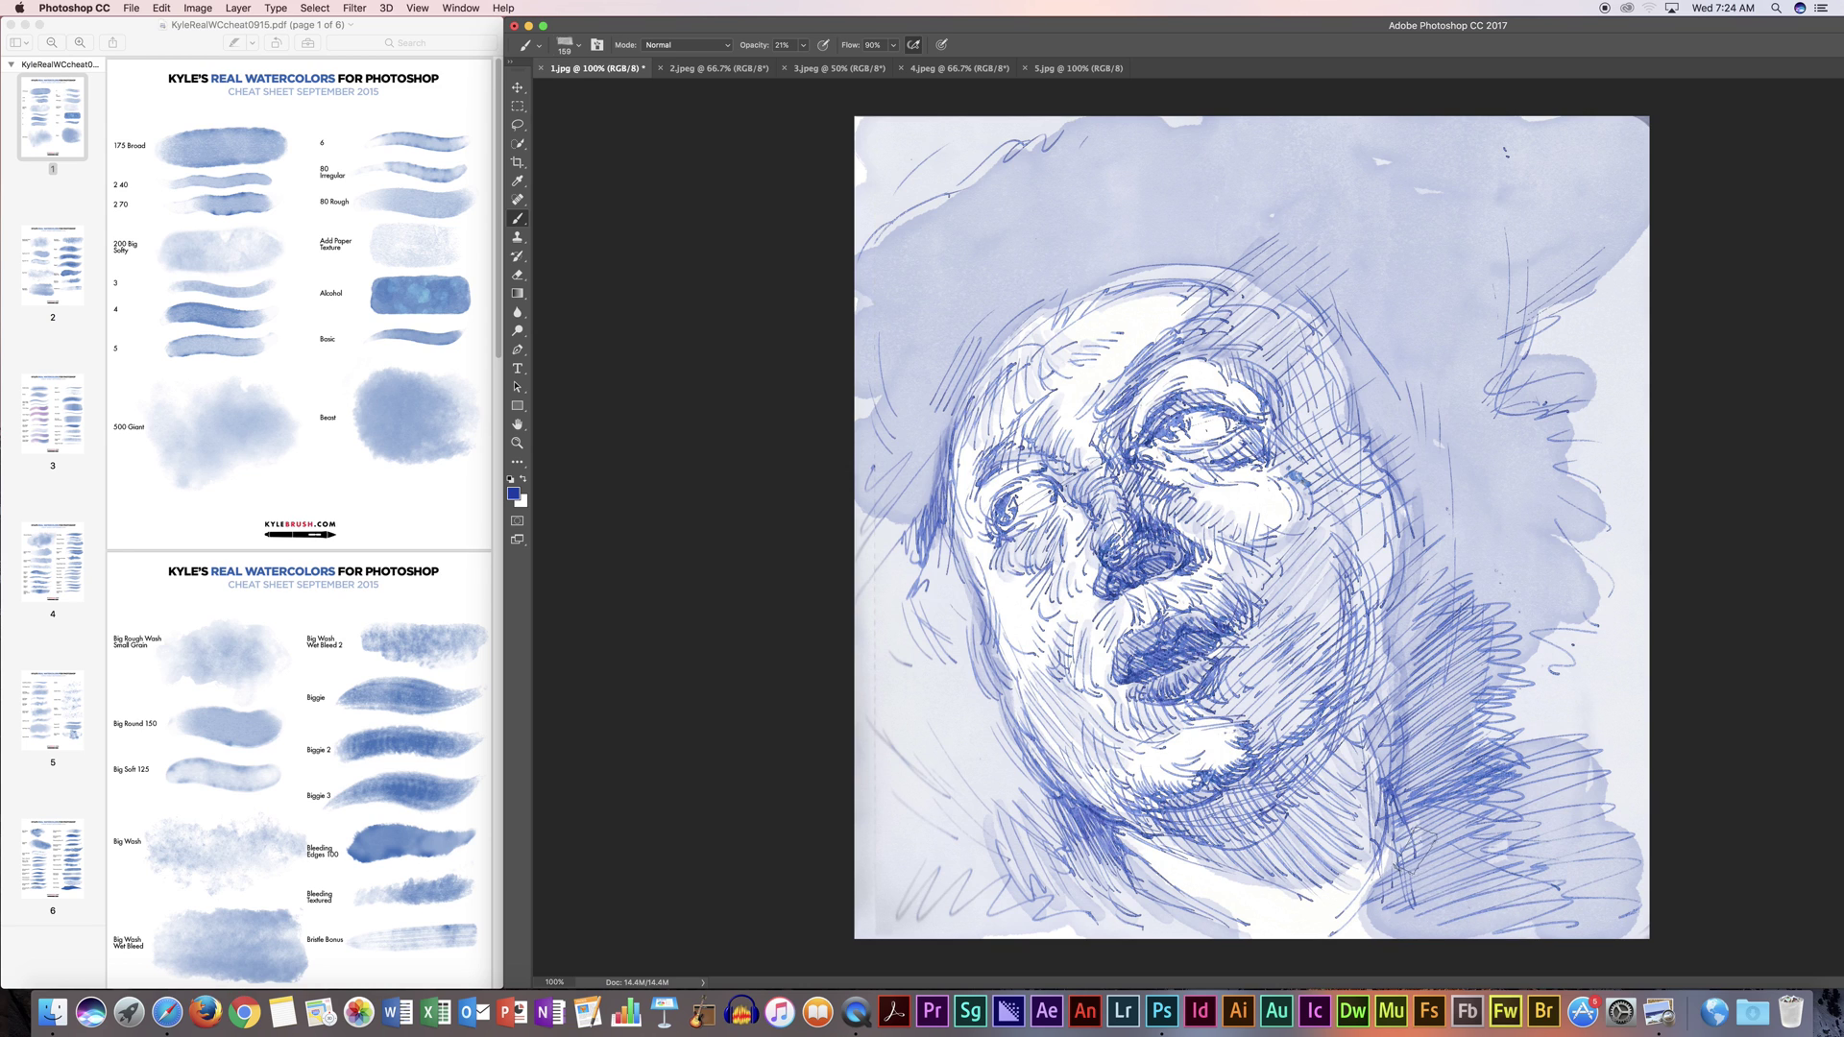
pyautogui.moveTo(877, 630)
pyautogui.mouseDown()
pyautogui.moveTo(870, 547)
pyautogui.moveTo(881, 571)
pyautogui.moveTo(920, 549)
pyautogui.moveTo(880, 559)
pyautogui.moveTo(882, 682)
pyautogui.moveTo(939, 597)
pyautogui.moveTo(944, 621)
pyautogui.moveTo(943, 597)
pyautogui.moveTo(896, 673)
pyautogui.moveTo(908, 708)
pyautogui.moveTo(917, 732)
pyautogui.moveTo(914, 664)
pyautogui.moveTo(951, 638)
pyautogui.moveTo(1021, 816)
pyautogui.moveTo(1003, 802)
pyautogui.moveTo(971, 710)
pyautogui.moveTo(1024, 809)
pyautogui.moveTo(1006, 818)
pyautogui.moveTo(909, 760)
pyautogui.moveTo(1172, 933)
pyautogui.moveTo(1038, 857)
pyautogui.moveTo(1085, 900)
pyautogui.moveTo(966, 914)
pyautogui.moveTo(1123, 924)
pyautogui.moveTo(1080, 880)
pyautogui.moveTo(1162, 913)
pyautogui.mouseUp()
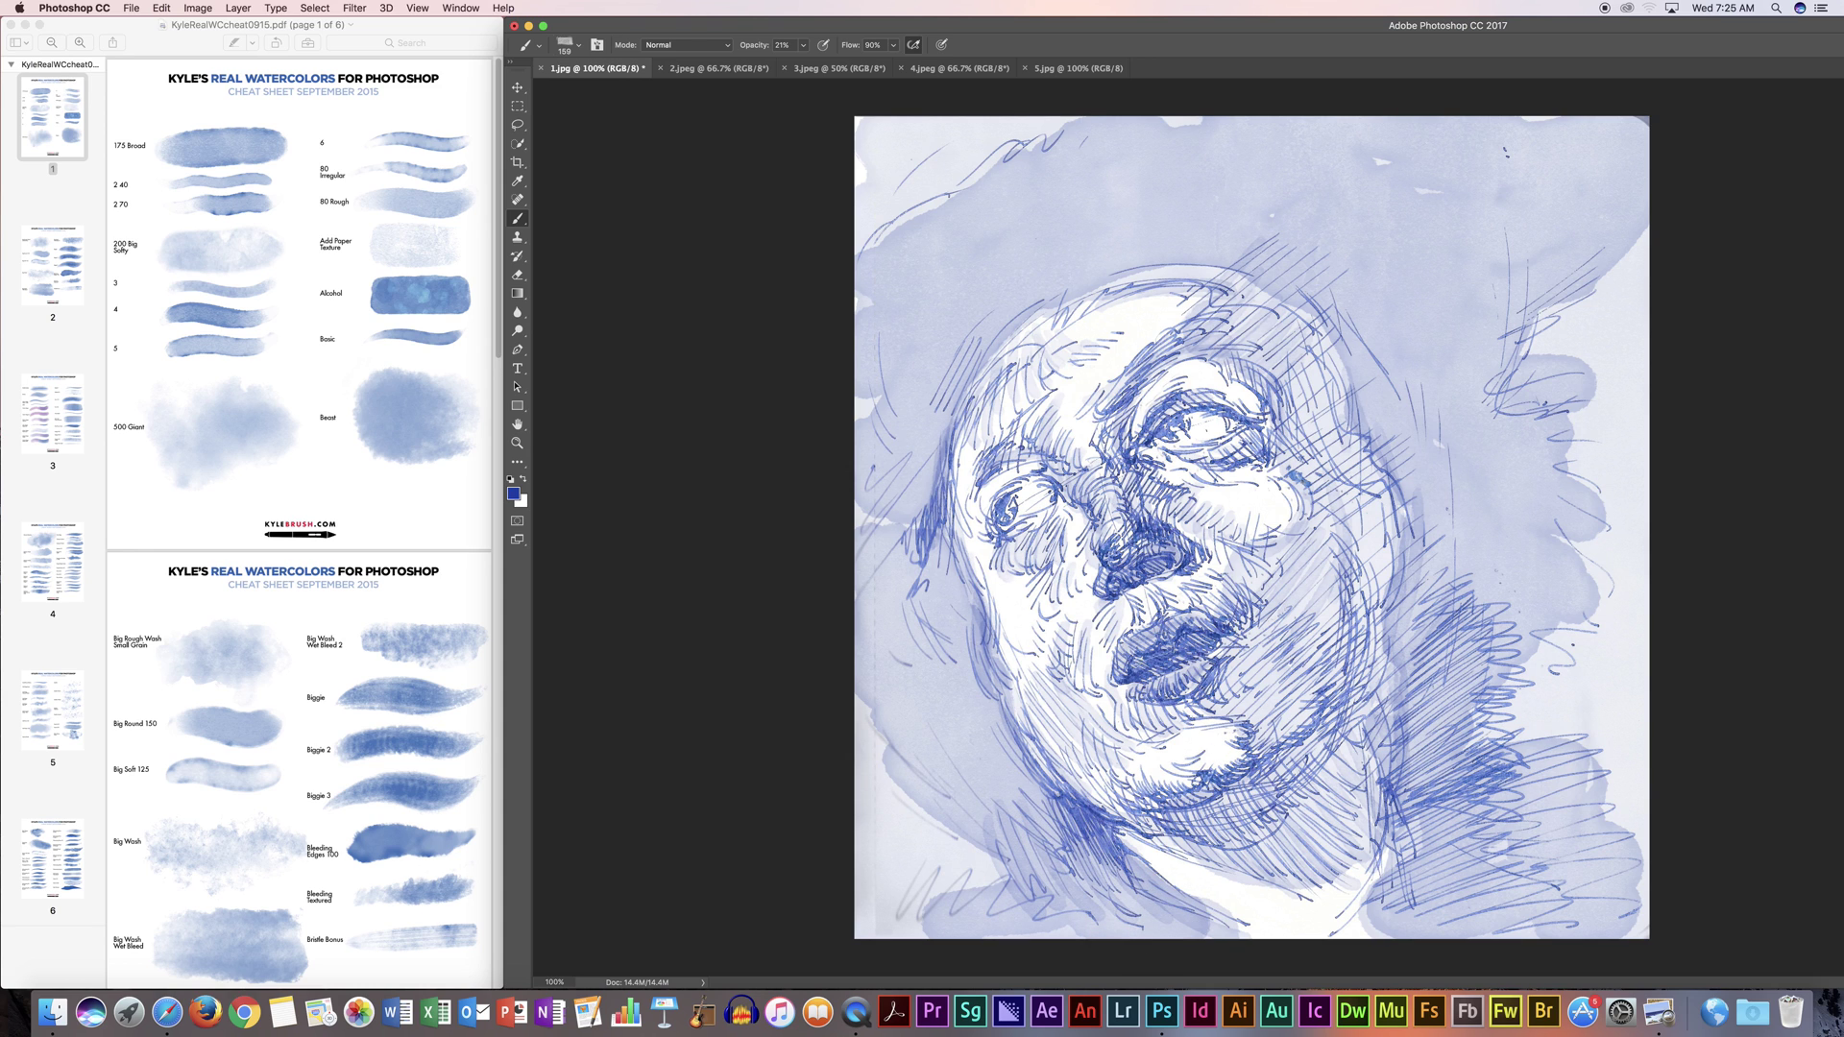
# Step: Darken the shadows around the right brow and the nose with the brush at 48 px
pyautogui.click(580, 46)
pyautogui.moveTo(636, 97); pyautogui.dragTo(613, 93)
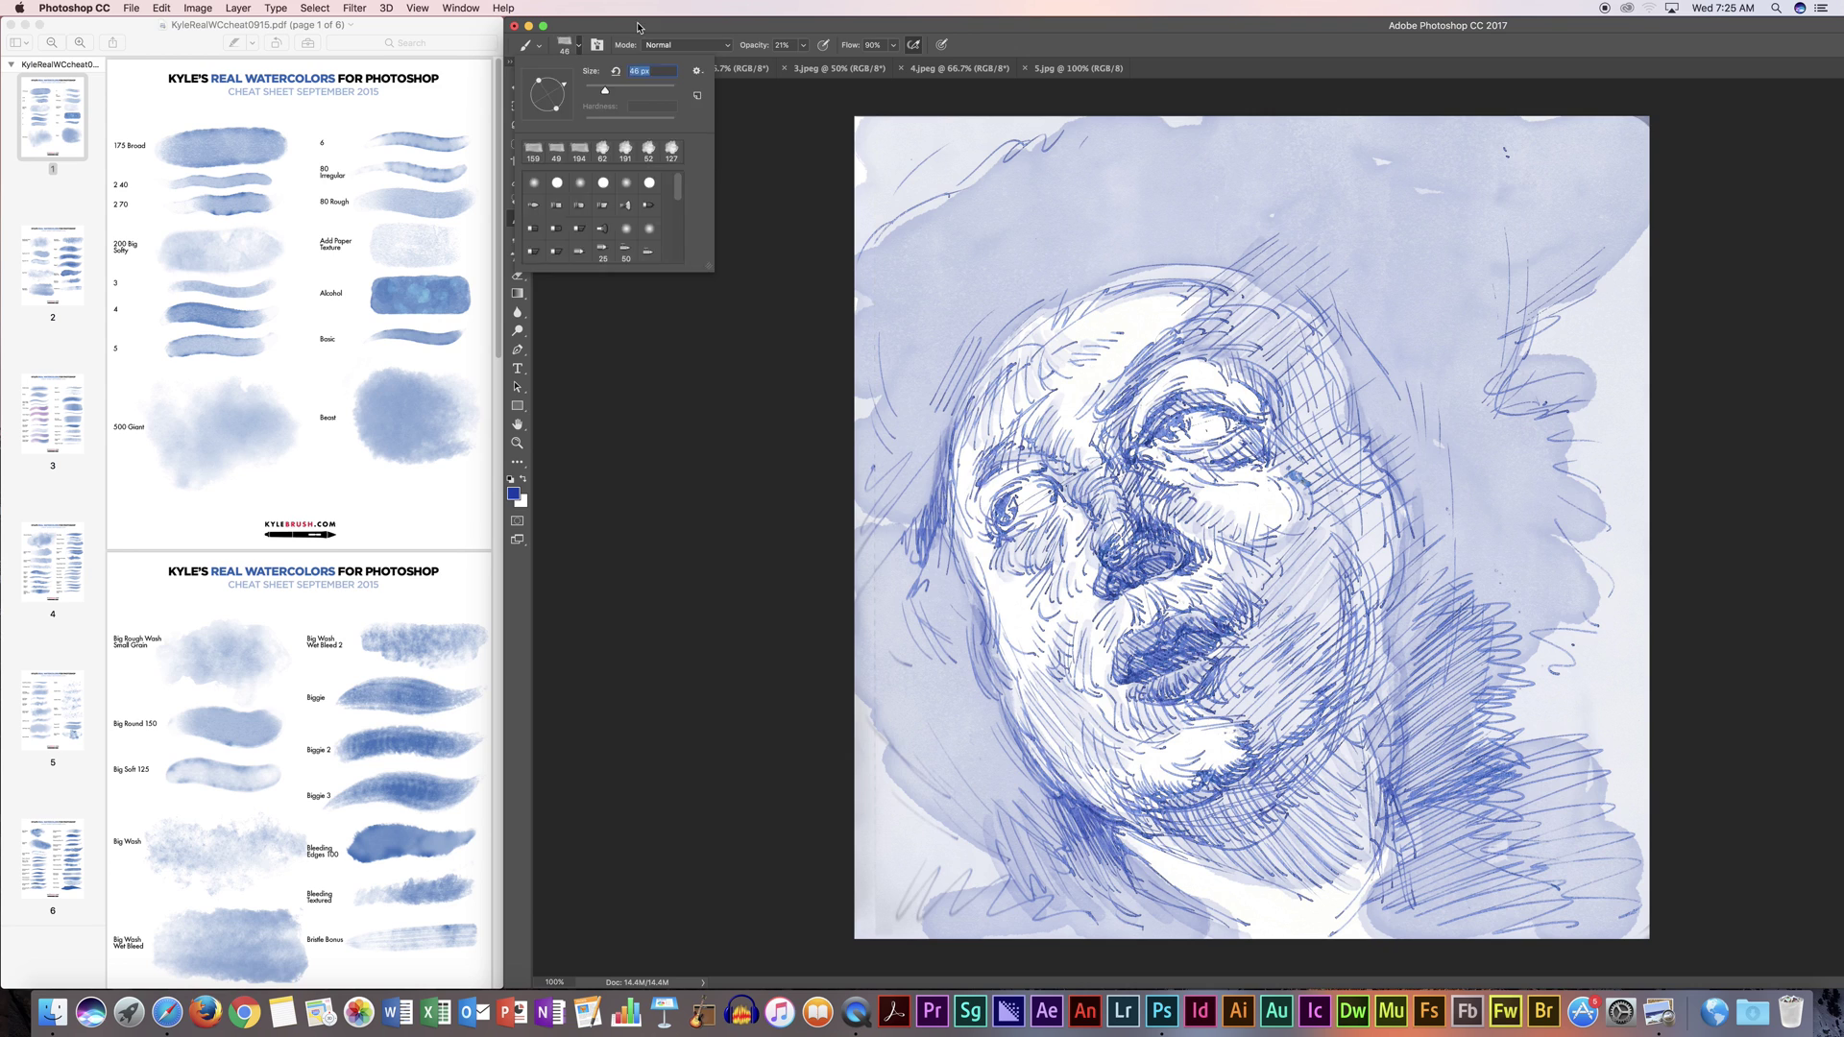
pyautogui.click(1208, 364)
pyautogui.moveTo(1134, 386); pyautogui.dragTo(1109, 539)
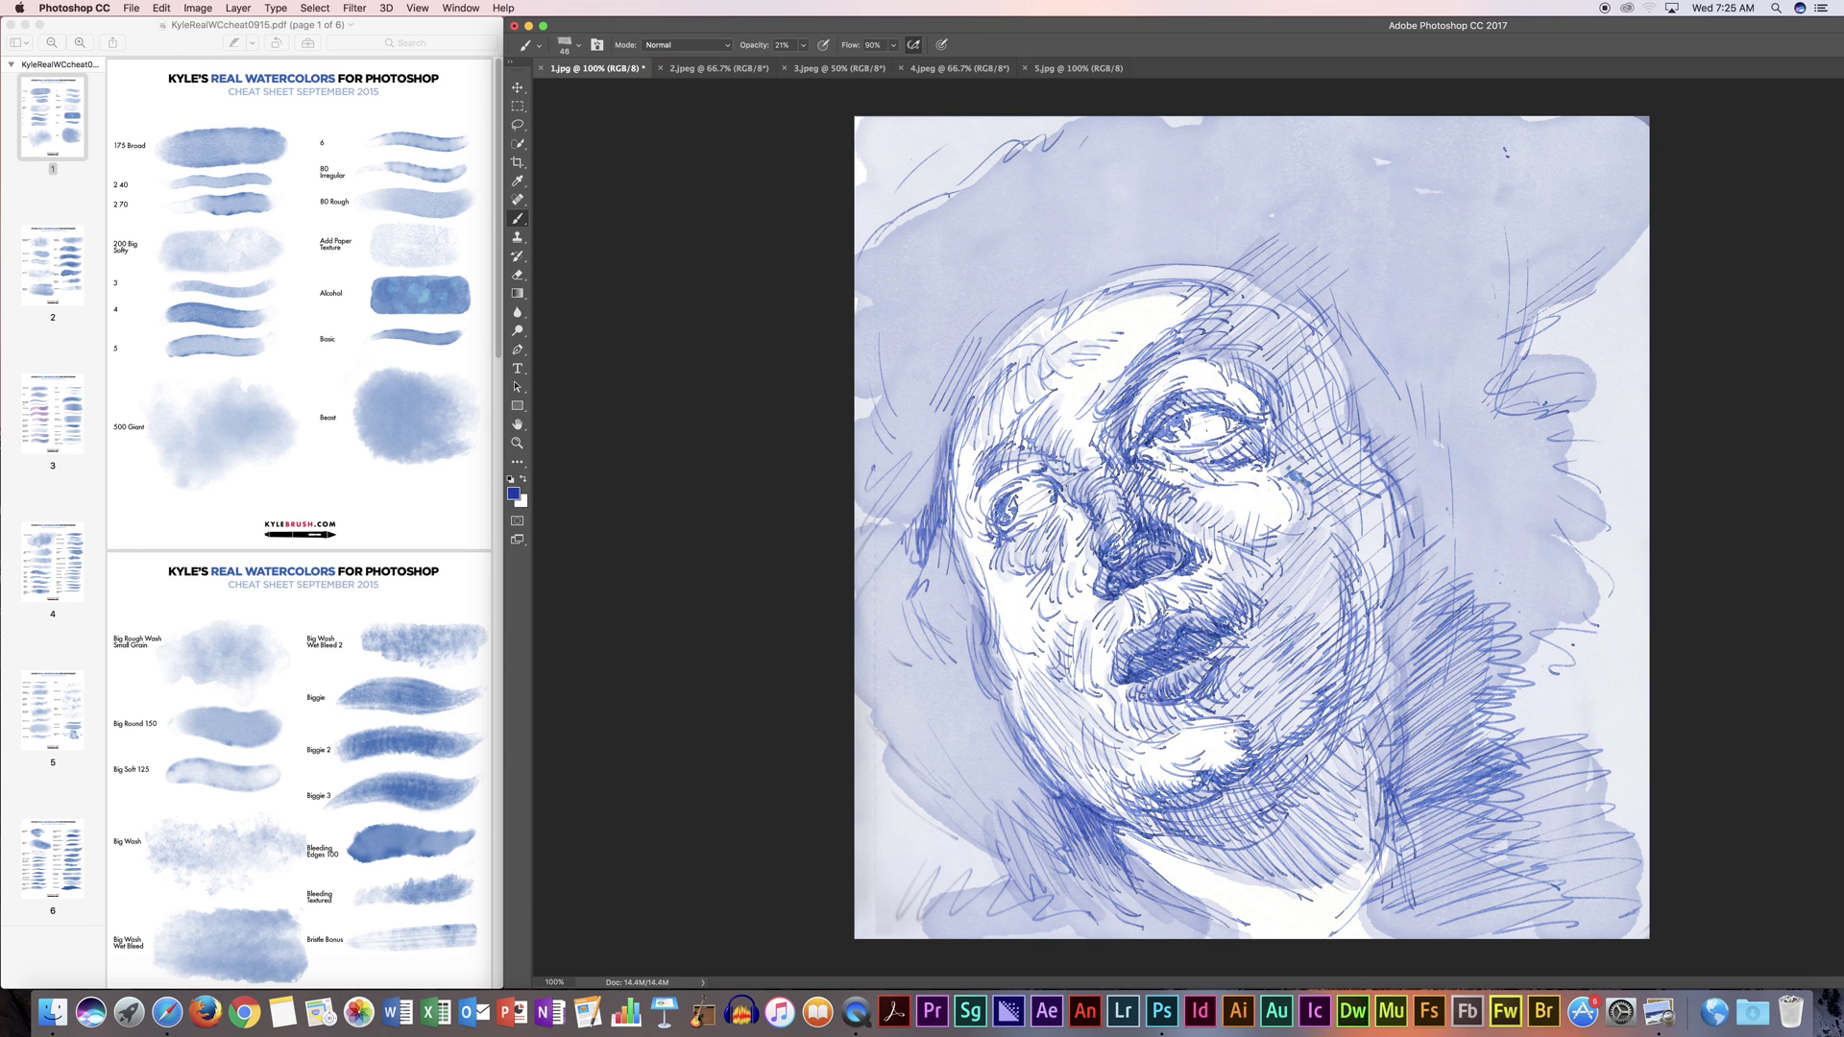
pyautogui.press('super+equal')
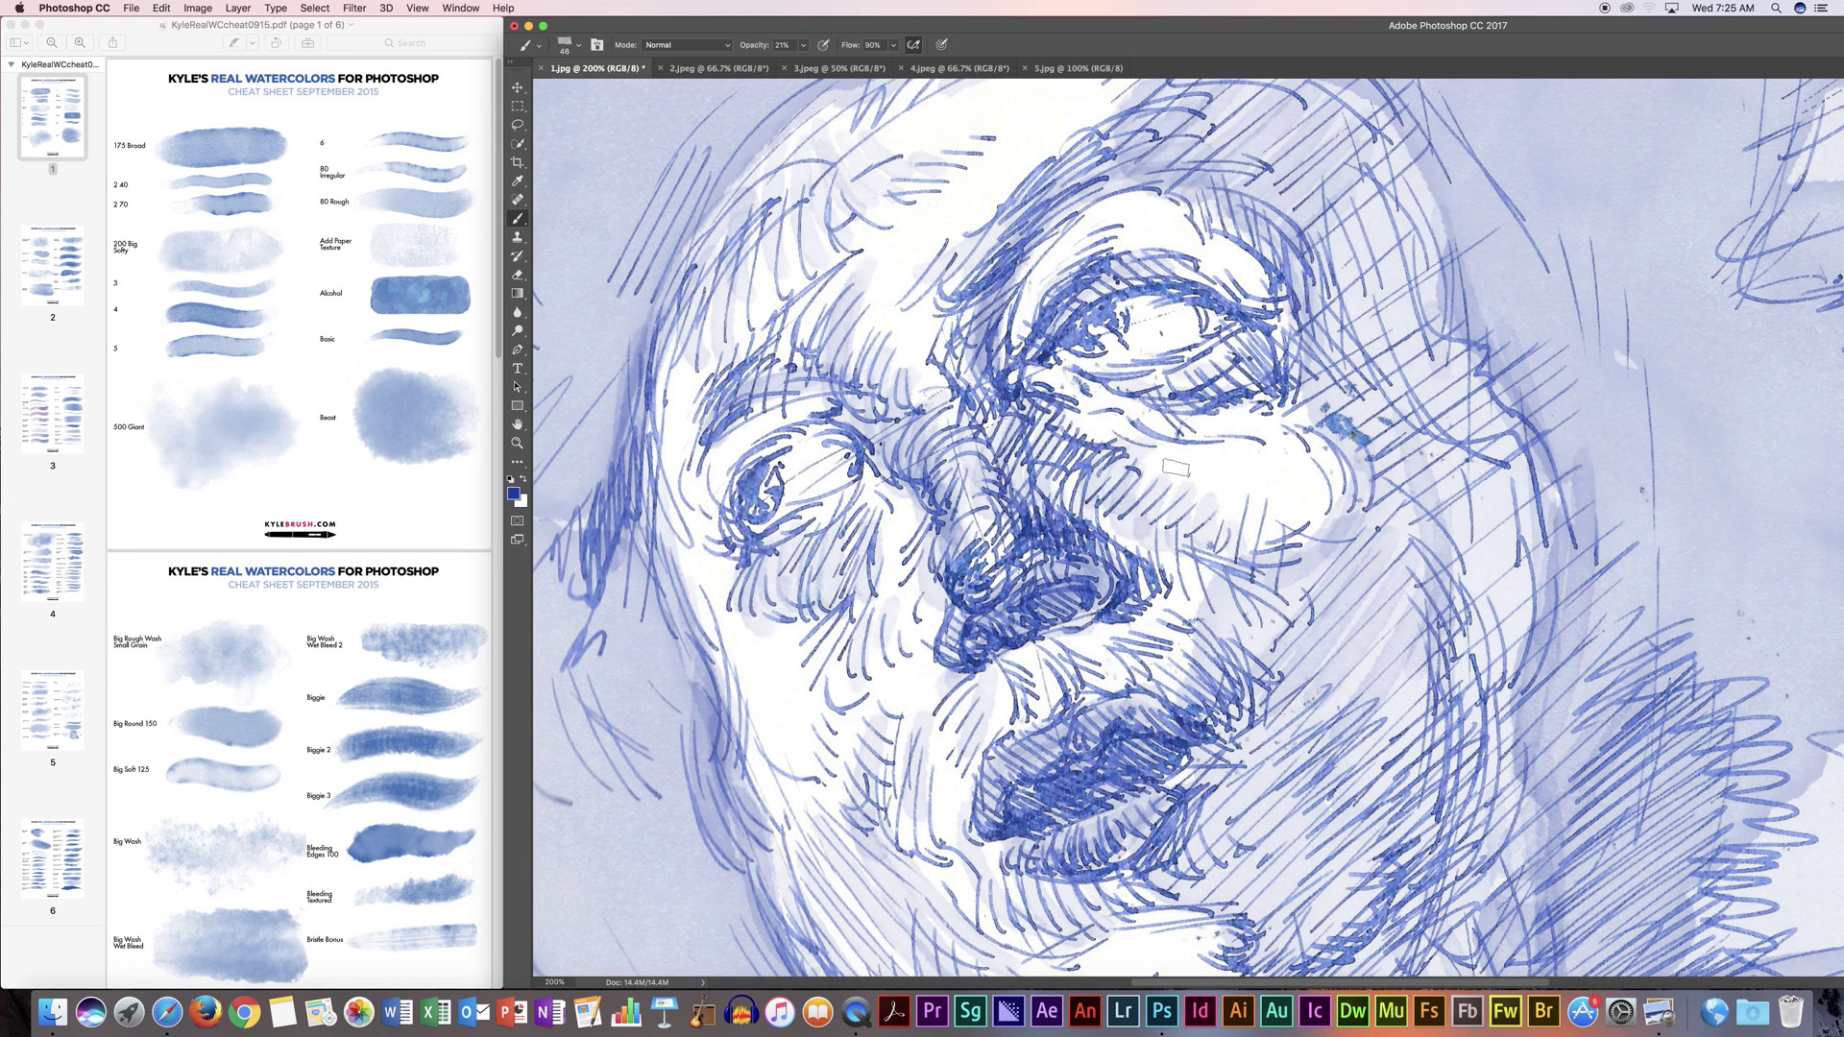
pyautogui.moveTo(970, 639)
pyautogui.mouseDown()
pyautogui.moveTo(1066, 612)
pyautogui.moveTo(1053, 601)
pyautogui.mouseUp()
pyautogui.moveTo(985, 561); pyautogui.dragTo(989, 588)
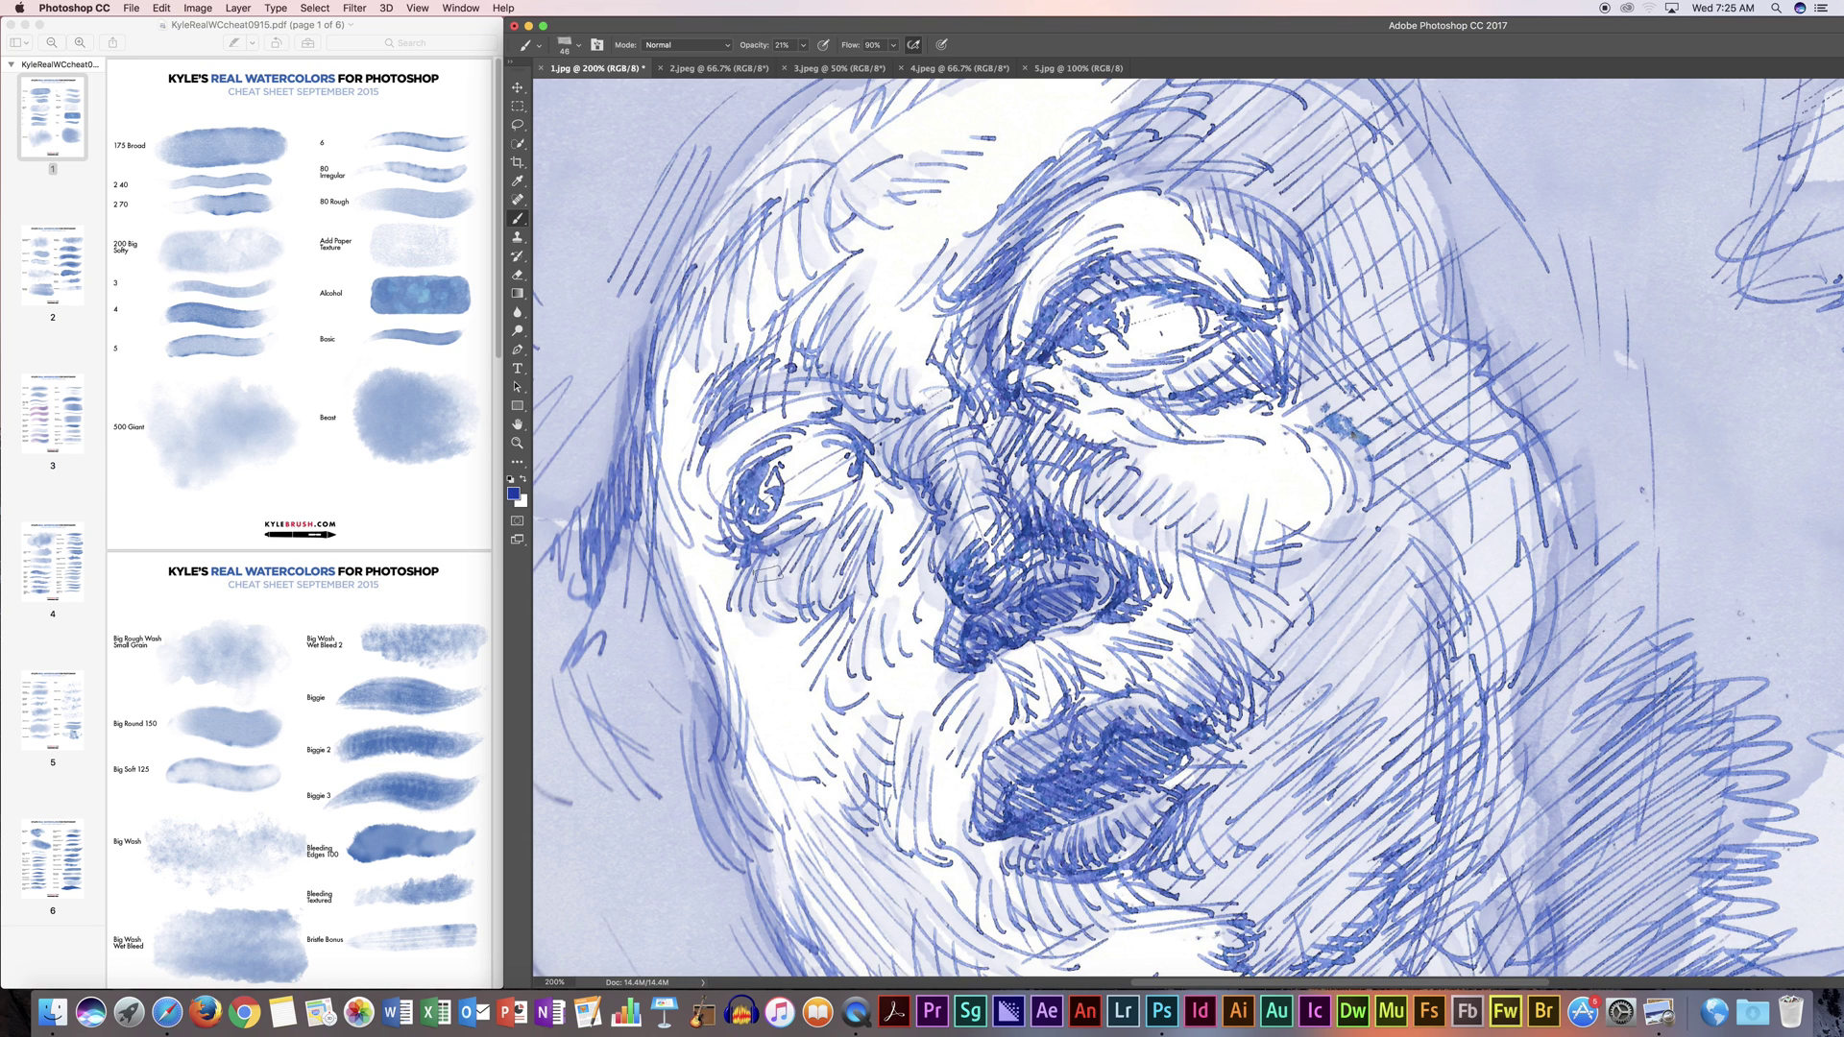
# Step: Deepen the shadow along the outer left edge of the face beside the eye and cheek
pyautogui.moveTo(639, 500); pyautogui.dragTo(694, 664)
pyautogui.moveTo(663, 557)
pyautogui.mouseDown()
pyautogui.moveTo(701, 732)
pyautogui.moveTo(688, 683)
pyautogui.mouseUp()
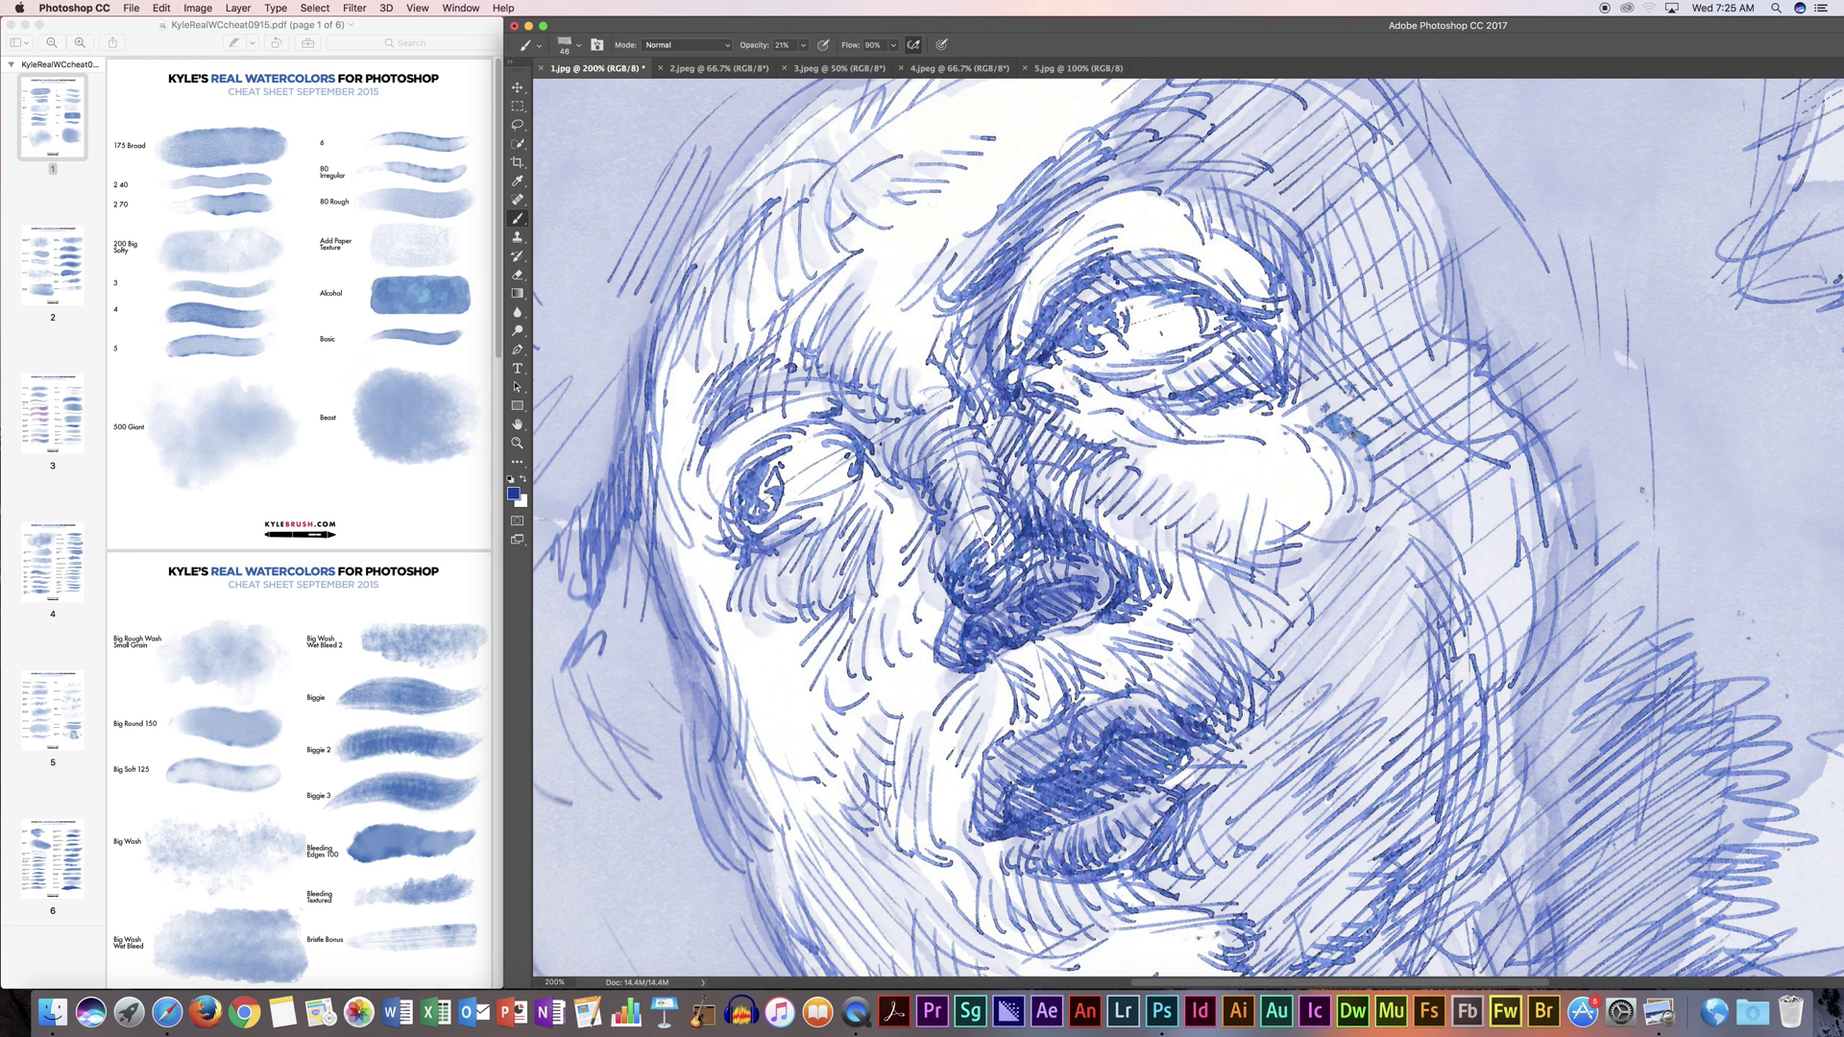
pyautogui.moveTo(627, 444); pyautogui.dragTo(601, 611)
pyautogui.moveTo(661, 355)
pyautogui.mouseDown()
pyautogui.moveTo(718, 209)
pyautogui.moveTo(660, 367)
pyautogui.mouseUp()
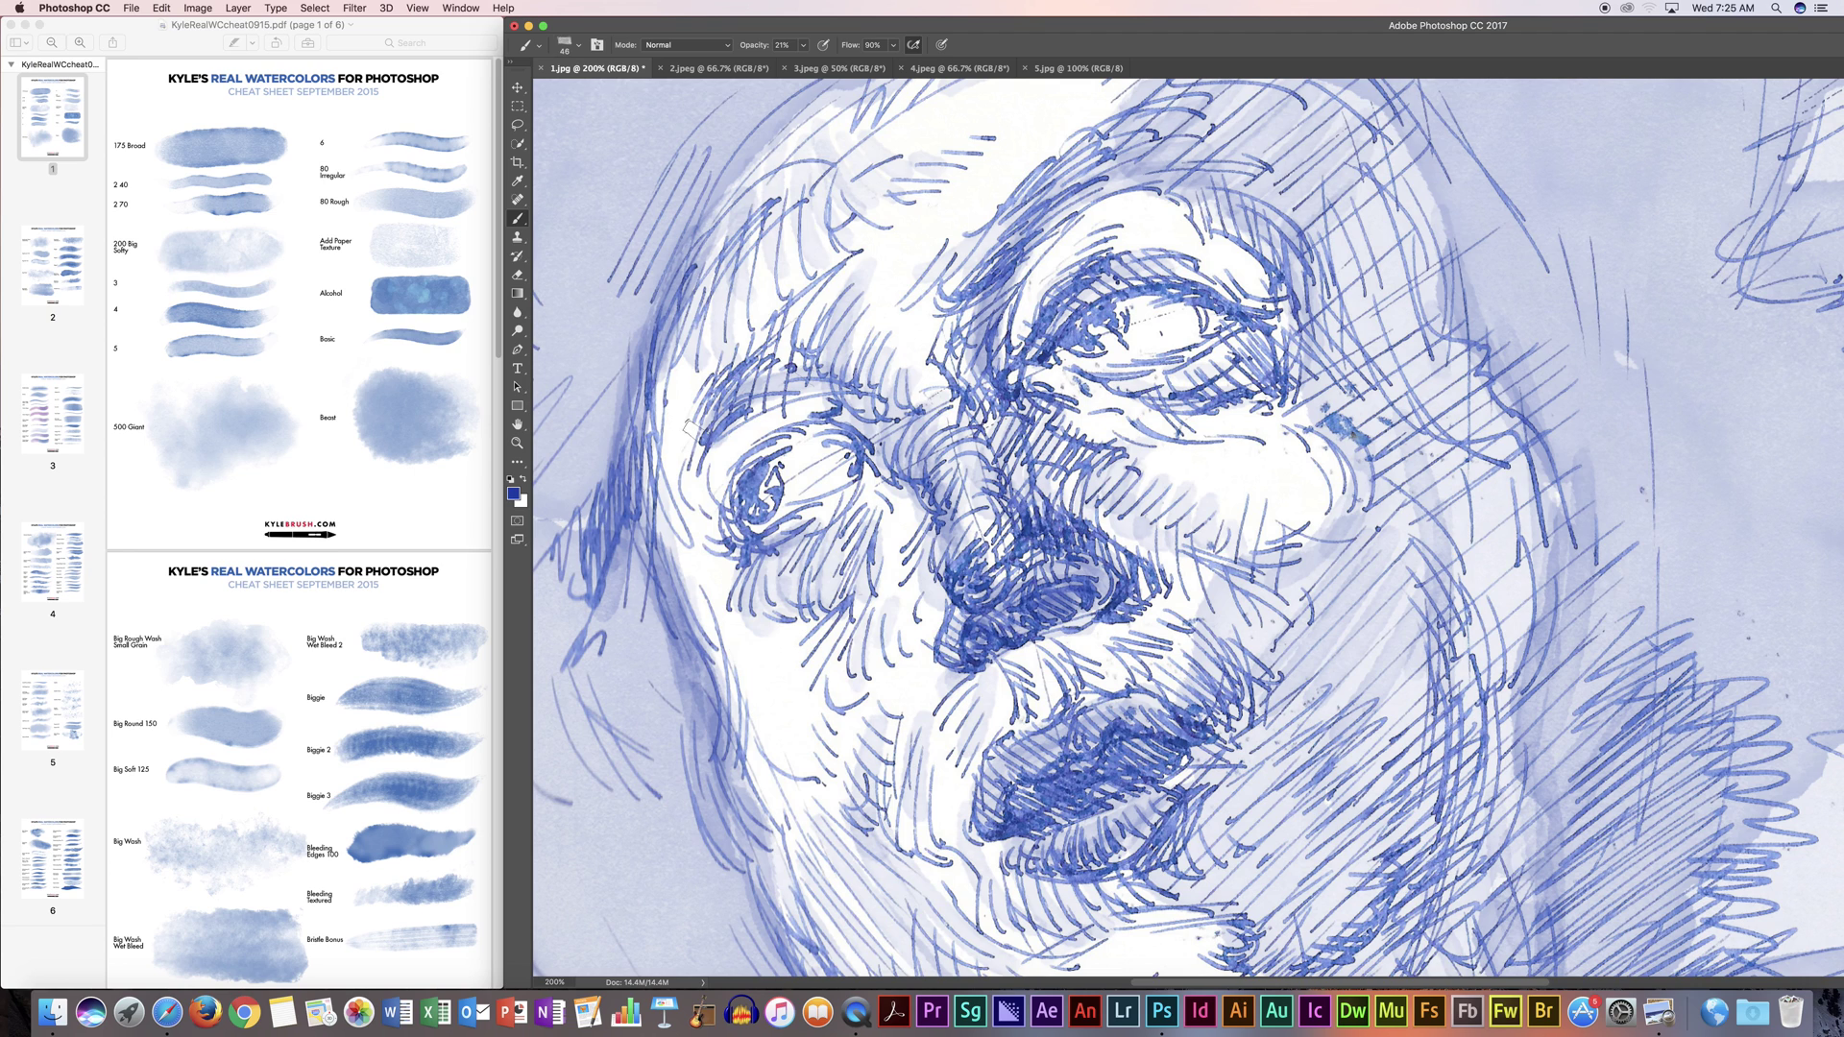
# Step: Add wash shading around the left brow and eye, the nose bridge and beneath the right eye
pyautogui.moveTo(968, 302)
pyautogui.mouseDown()
pyautogui.moveTo(950, 376)
pyautogui.moveTo(959, 304)
pyautogui.mouseUp()
pyautogui.moveTo(838, 255)
pyautogui.mouseDown()
pyautogui.moveTo(775, 359)
pyautogui.moveTo(801, 364)
pyautogui.moveTo(807, 408)
pyautogui.moveTo(701, 480)
pyautogui.moveTo(734, 524)
pyautogui.mouseUp()
pyautogui.moveTo(903, 463); pyautogui.dragTo(947, 509)
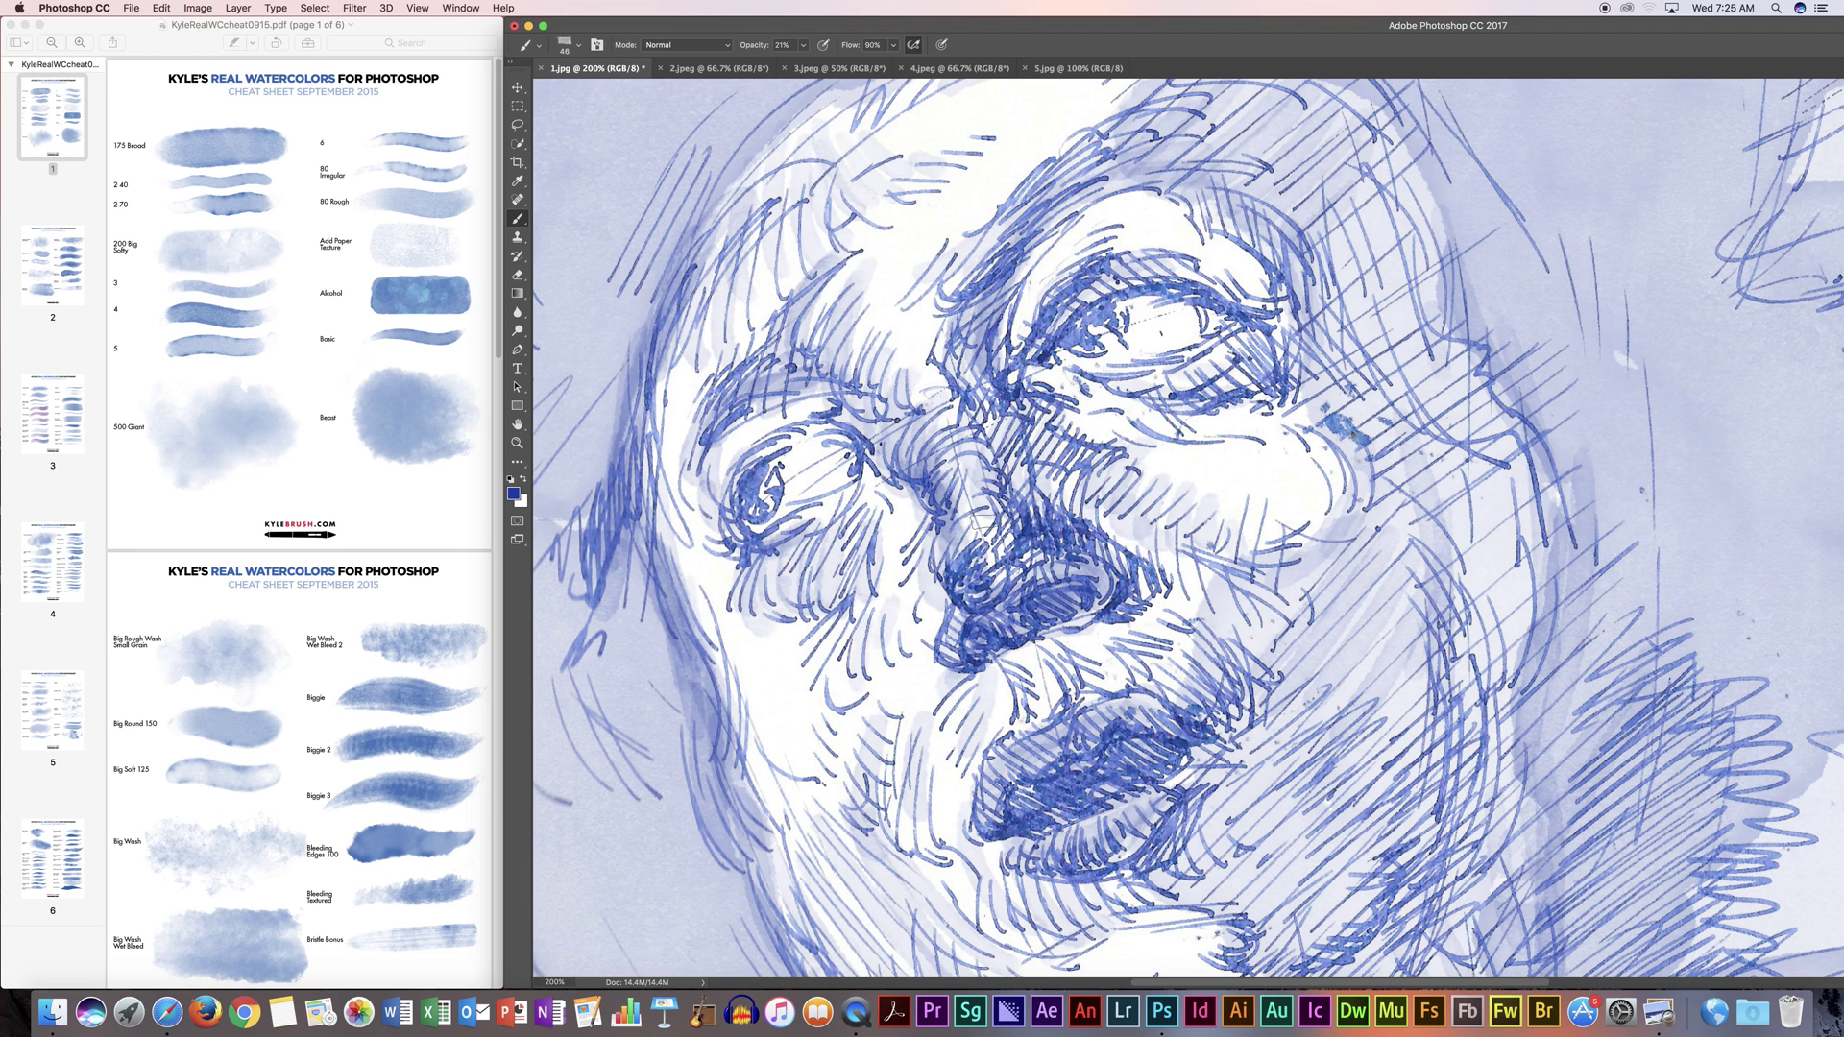
pyautogui.moveTo(1023, 409)
pyautogui.mouseDown()
pyautogui.moveTo(1005, 480)
pyautogui.moveTo(1081, 415)
pyautogui.moveTo(1119, 434)
pyautogui.moveTo(1289, 421)
pyautogui.mouseUp()
pyautogui.moveTo(1045, 481); pyautogui.dragTo(1115, 555)
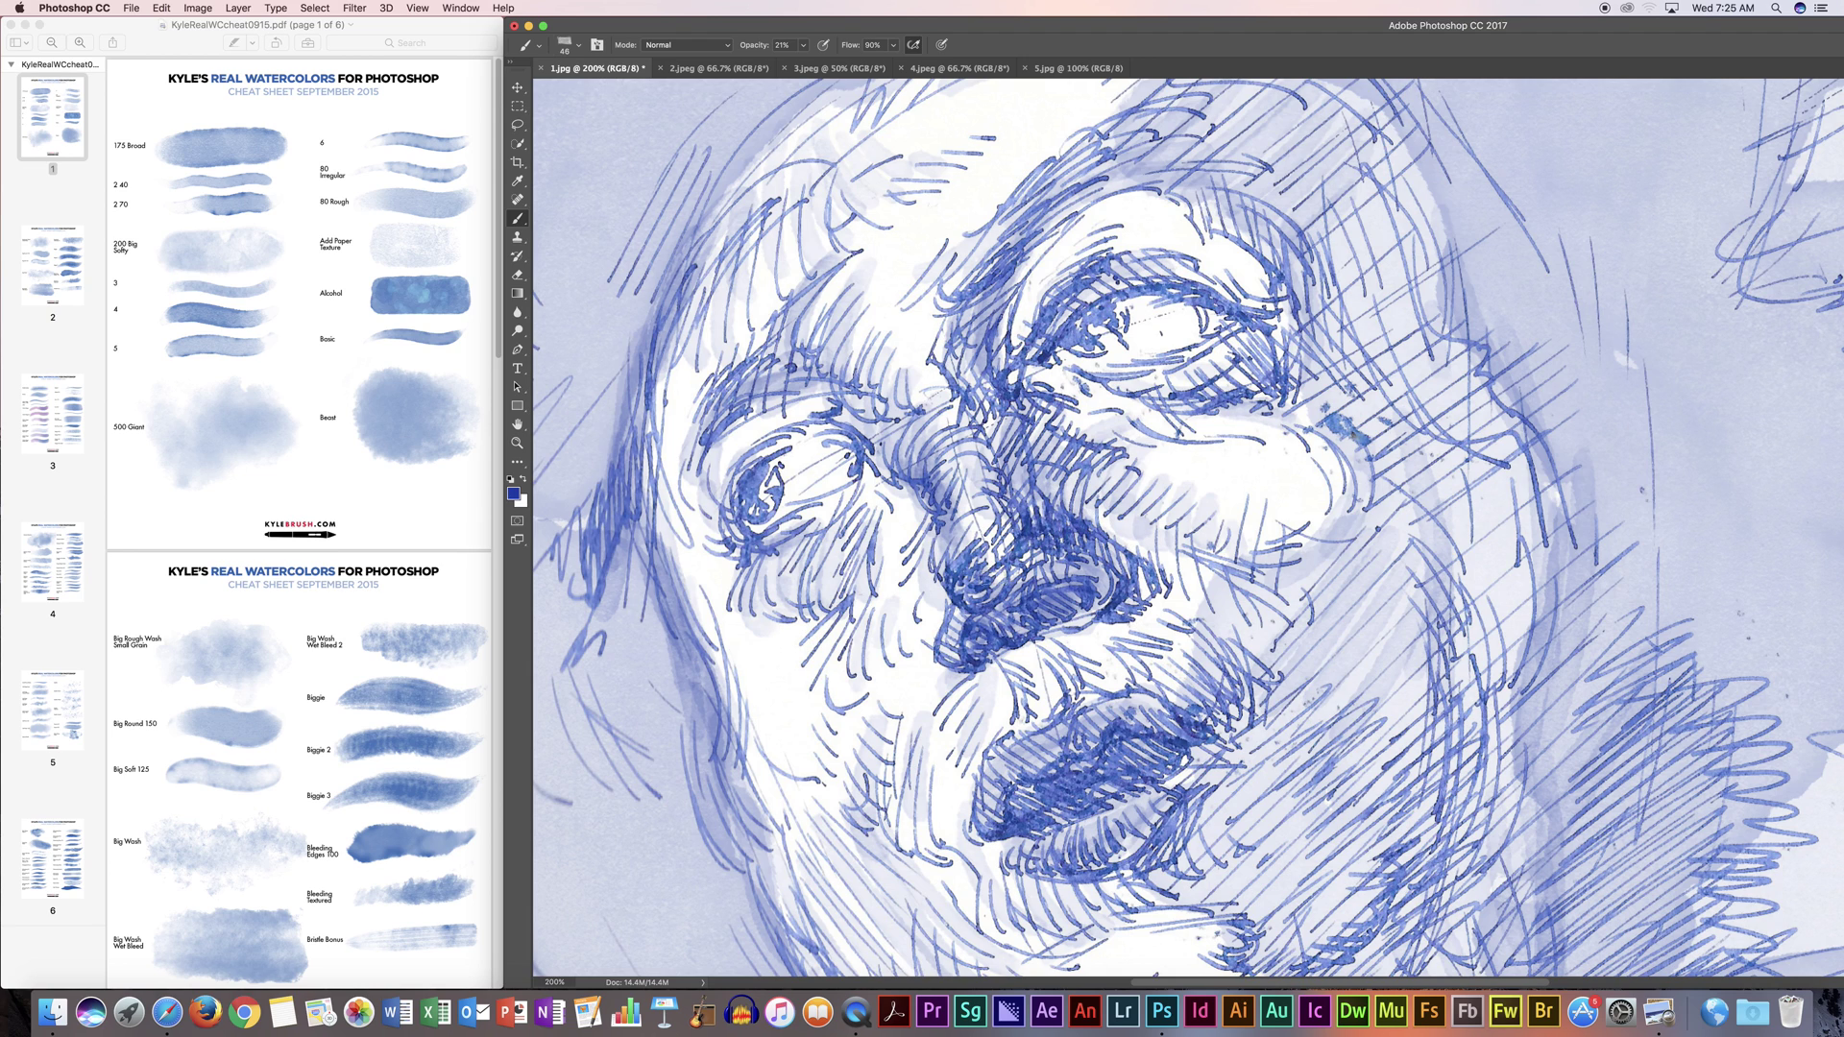
# Step: Shade beneath the nose and above the mouth, and fill the lips with a darker wash
pyautogui.moveTo(965, 611); pyautogui.dragTo(943, 648)
pyautogui.moveTo(1042, 612)
pyautogui.mouseDown()
pyautogui.moveTo(1091, 593)
pyautogui.moveTo(1049, 605)
pyautogui.moveTo(1027, 736)
pyautogui.mouseUp()
pyautogui.moveTo(1016, 655)
pyautogui.mouseDown()
pyautogui.moveTo(1035, 708)
pyautogui.moveTo(1065, 670)
pyautogui.mouseUp()
pyautogui.moveTo(1016, 763)
pyautogui.mouseDown()
pyautogui.moveTo(1105, 712)
pyautogui.moveTo(1027, 770)
pyautogui.mouseUp()
pyautogui.moveTo(1109, 713); pyautogui.dragTo(1152, 703)
pyautogui.moveTo(1011, 743)
pyautogui.mouseDown()
pyautogui.moveTo(995, 810)
pyautogui.moveTo(1148, 760)
pyautogui.moveTo(1178, 673)
pyautogui.moveTo(1198, 693)
pyautogui.moveTo(1228, 660)
pyautogui.mouseUp()
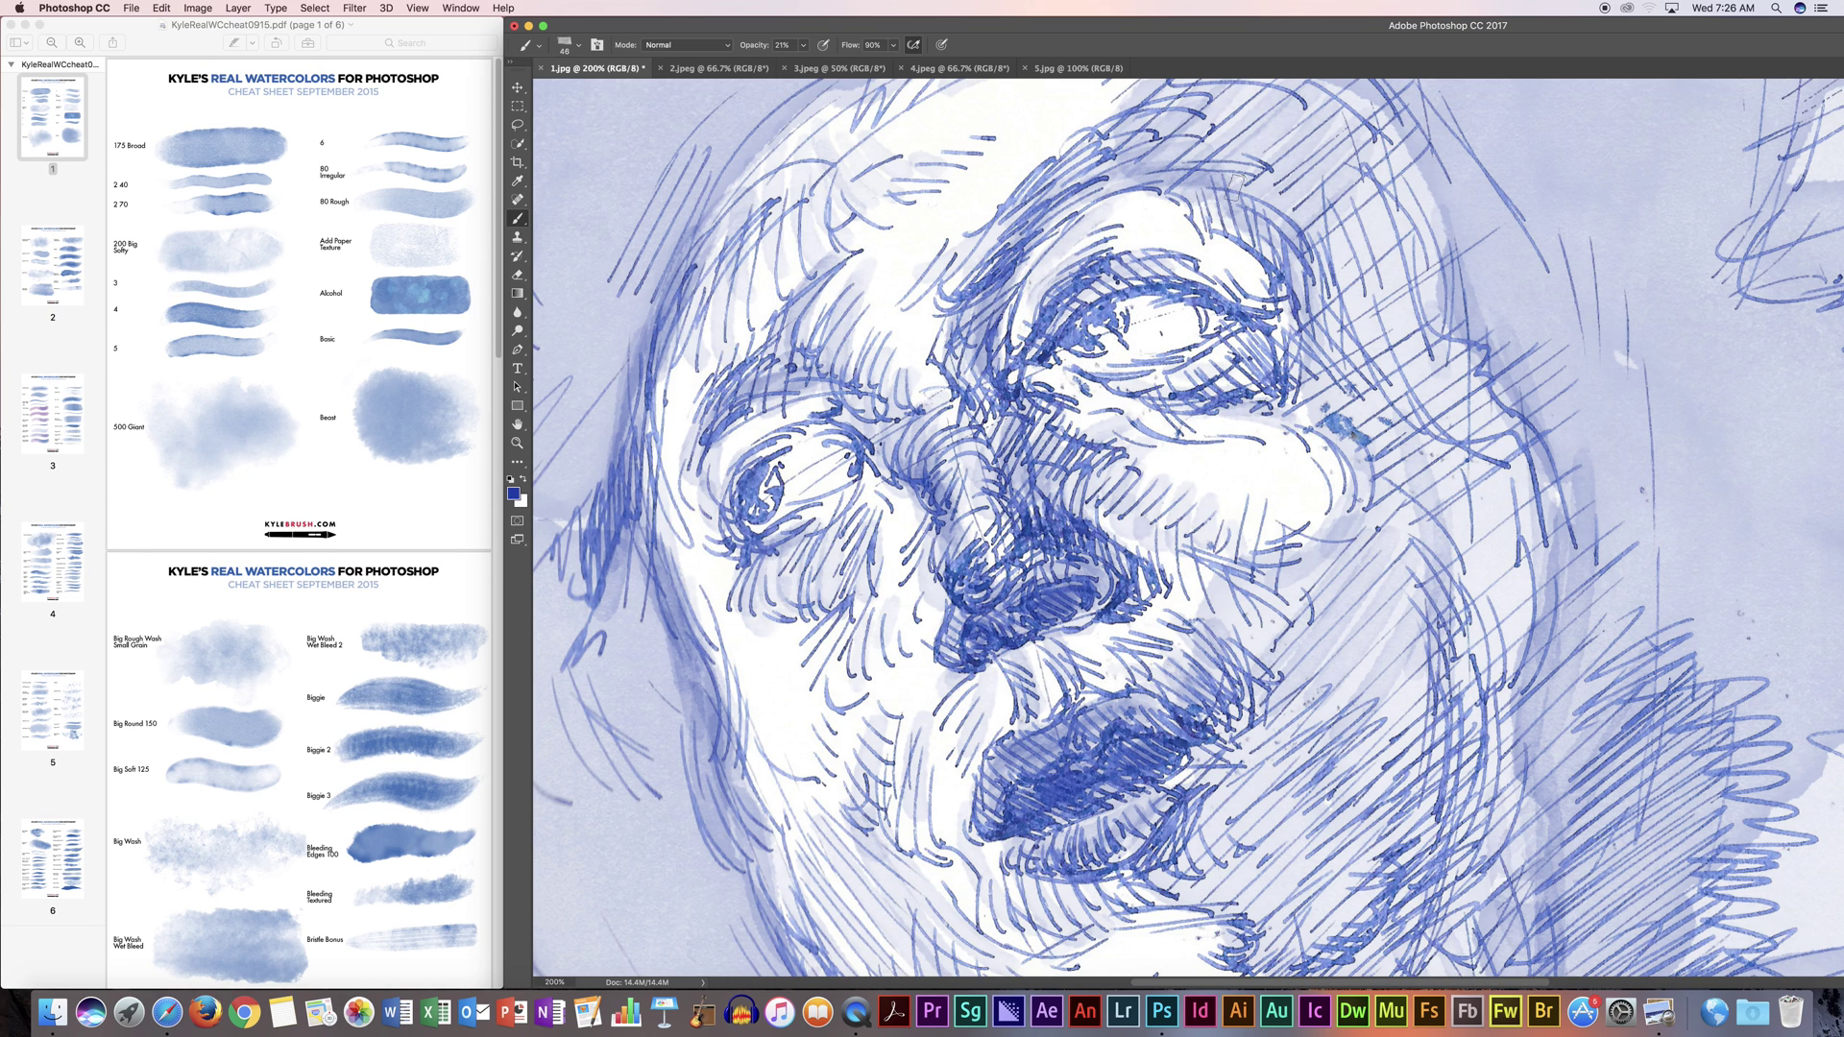
# Step: Add wash strokes over the right brow, the temple and the outer corner of the right eye
pyautogui.moveTo(1181, 176); pyautogui.dragTo(1012, 240)
pyautogui.moveTo(1029, 236); pyautogui.dragTo(1213, 192)
pyautogui.moveTo(1419, 182)
pyautogui.mouseDown()
pyautogui.moveTo(1449, 323)
pyautogui.moveTo(1504, 438)
pyautogui.mouseUp()
pyautogui.moveTo(1307, 404); pyautogui.dragTo(1366, 458)
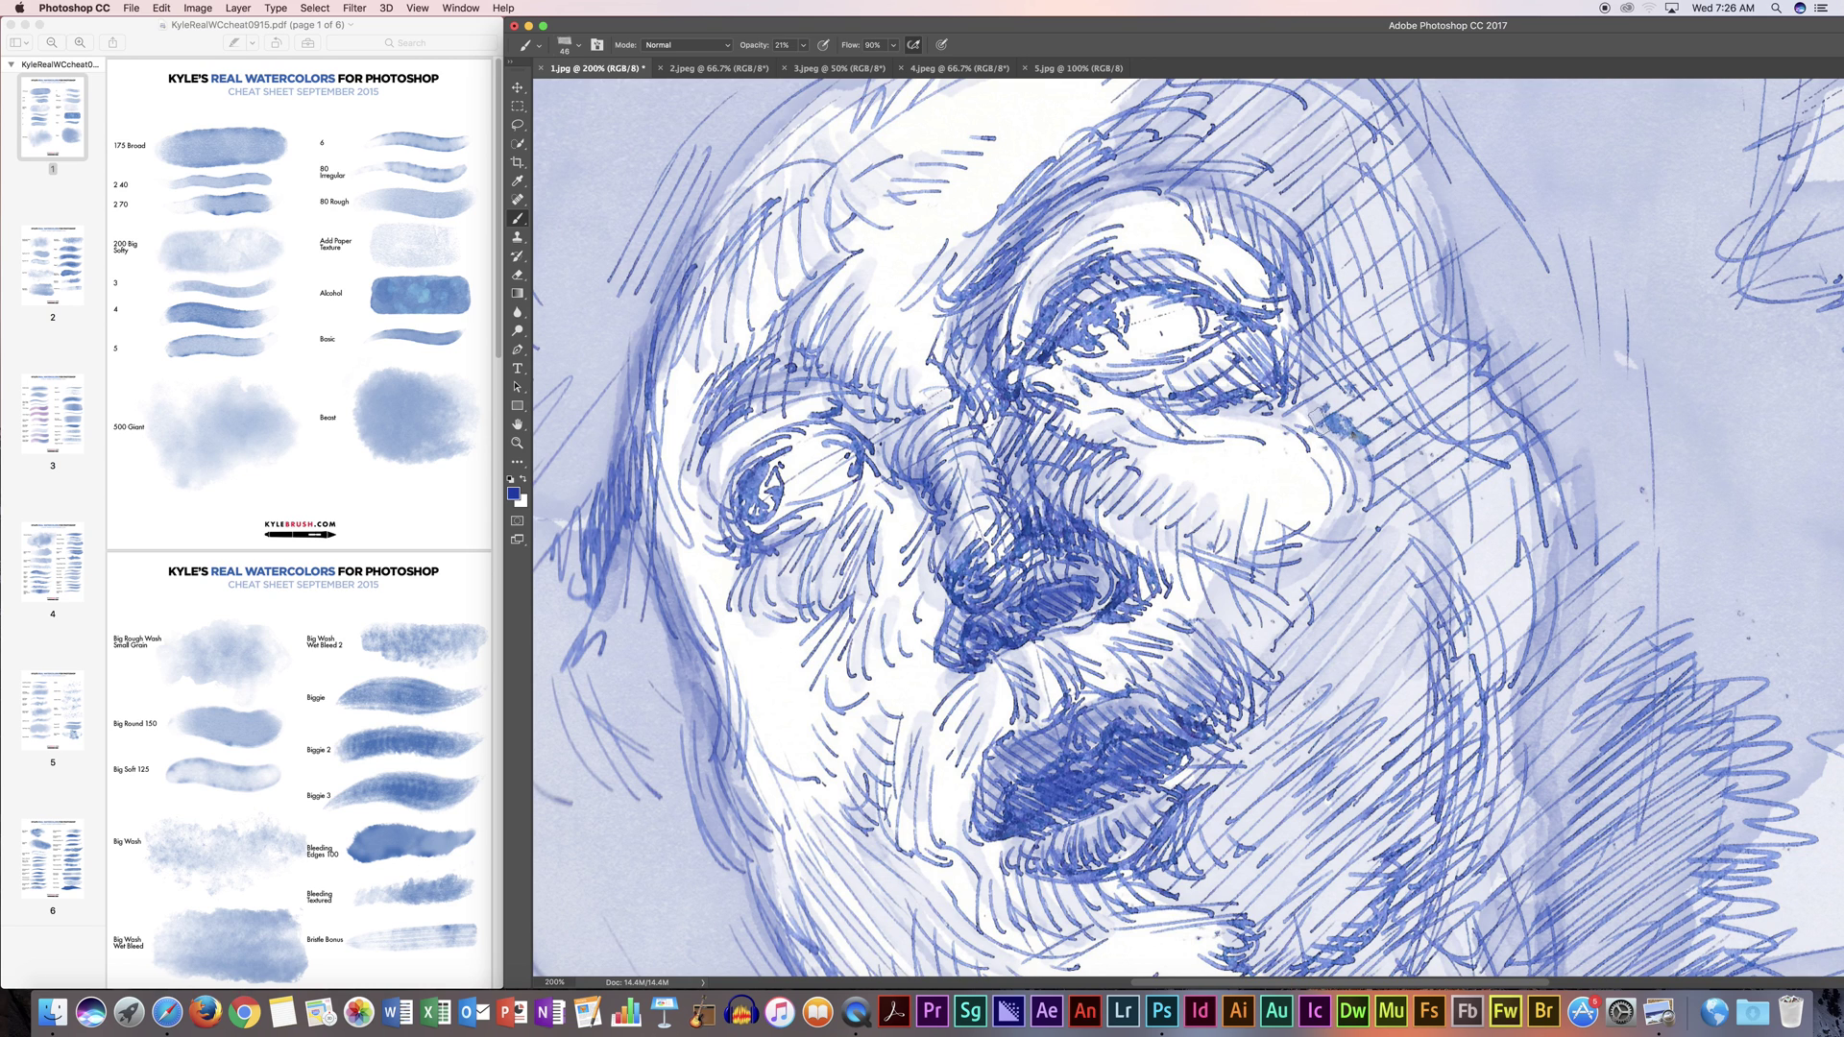
# Step: Model both cheeks and the area below the right eye, and deepen the mouth with further wash strokes
pyautogui.moveTo(1287, 404)
pyautogui.mouseDown()
pyautogui.moveTo(1330, 534)
pyautogui.moveTo(1217, 534)
pyautogui.mouseUp()
pyautogui.moveTo(1047, 389)
pyautogui.mouseDown()
pyautogui.moveTo(1105, 423)
pyautogui.moveTo(1085, 451)
pyautogui.moveTo(1172, 427)
pyautogui.mouseUp()
pyautogui.moveTo(830, 605)
pyautogui.mouseDown()
pyautogui.moveTo(785, 680)
pyautogui.moveTo(816, 696)
pyautogui.moveTo(785, 768)
pyautogui.moveTo(830, 816)
pyautogui.moveTo(802, 754)
pyautogui.moveTo(843, 751)
pyautogui.mouseUp()
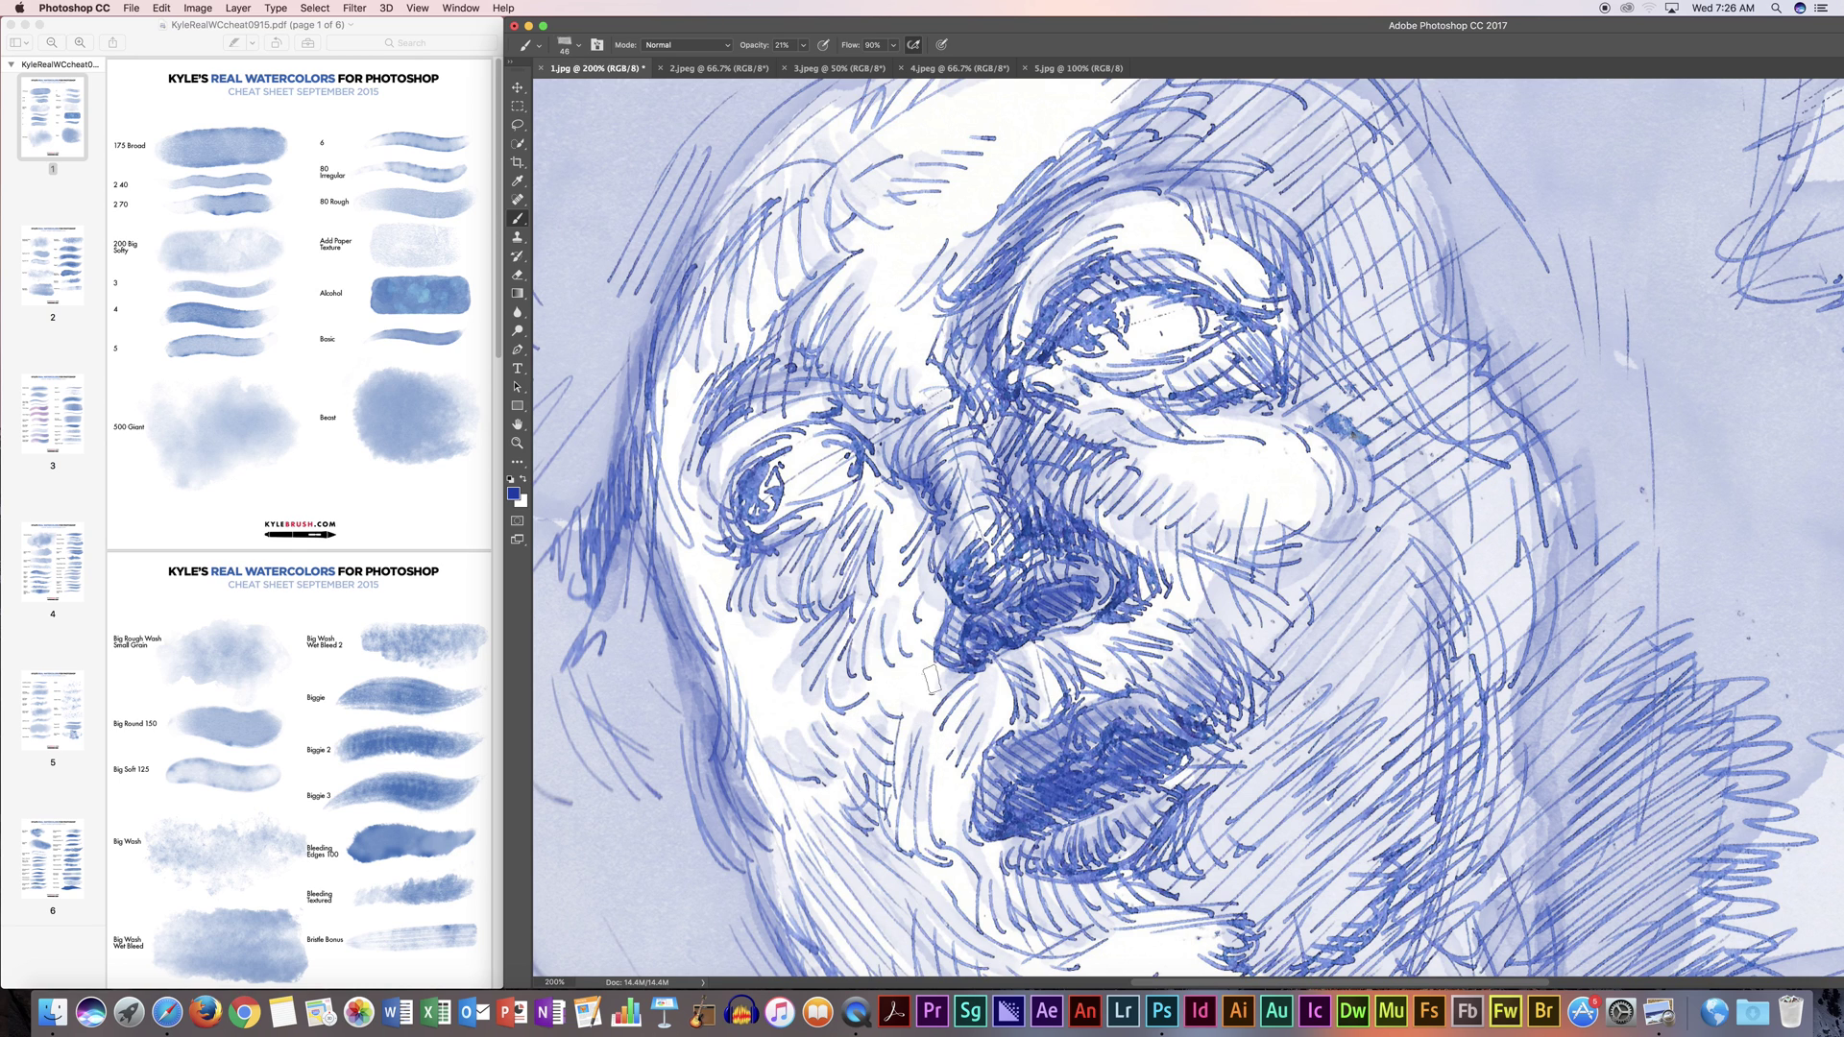
pyautogui.moveTo(1009, 675)
pyautogui.mouseDown()
pyautogui.moveTo(995, 792)
pyautogui.moveTo(1132, 802)
pyautogui.moveTo(1149, 826)
pyautogui.mouseUp()
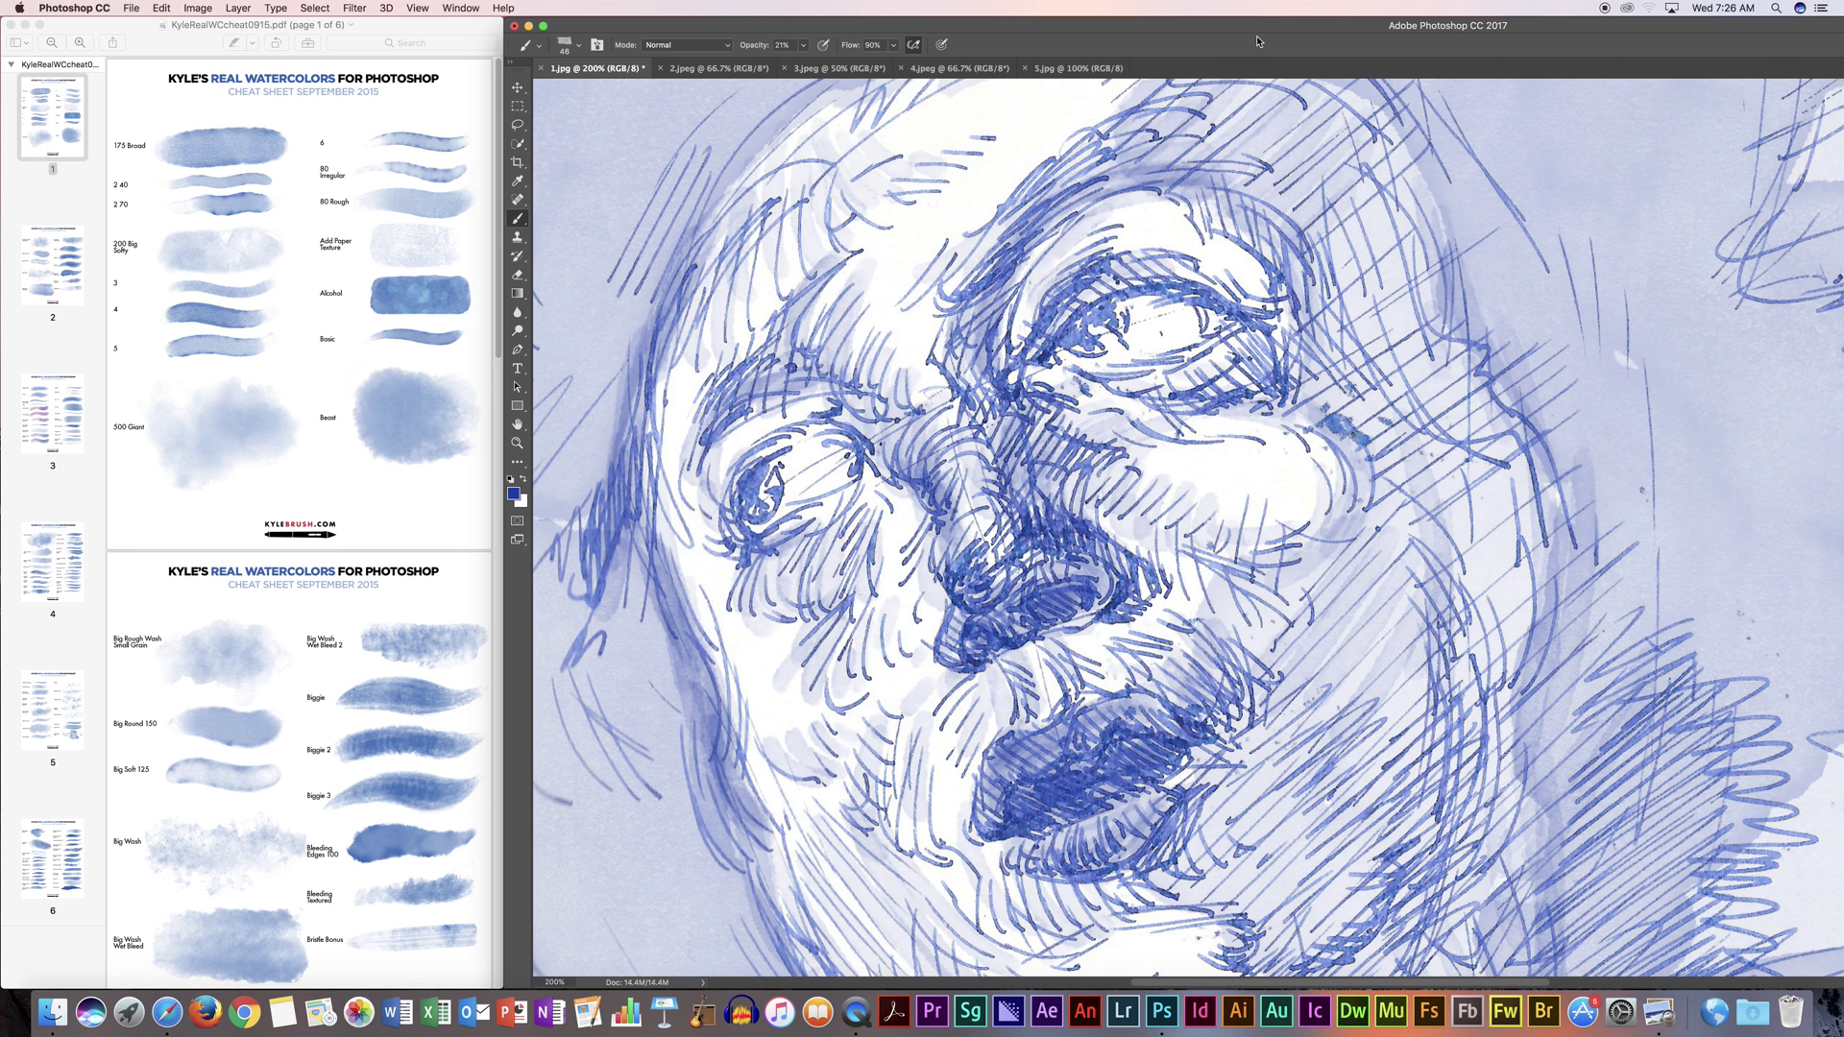
pyautogui.press('super+minus')
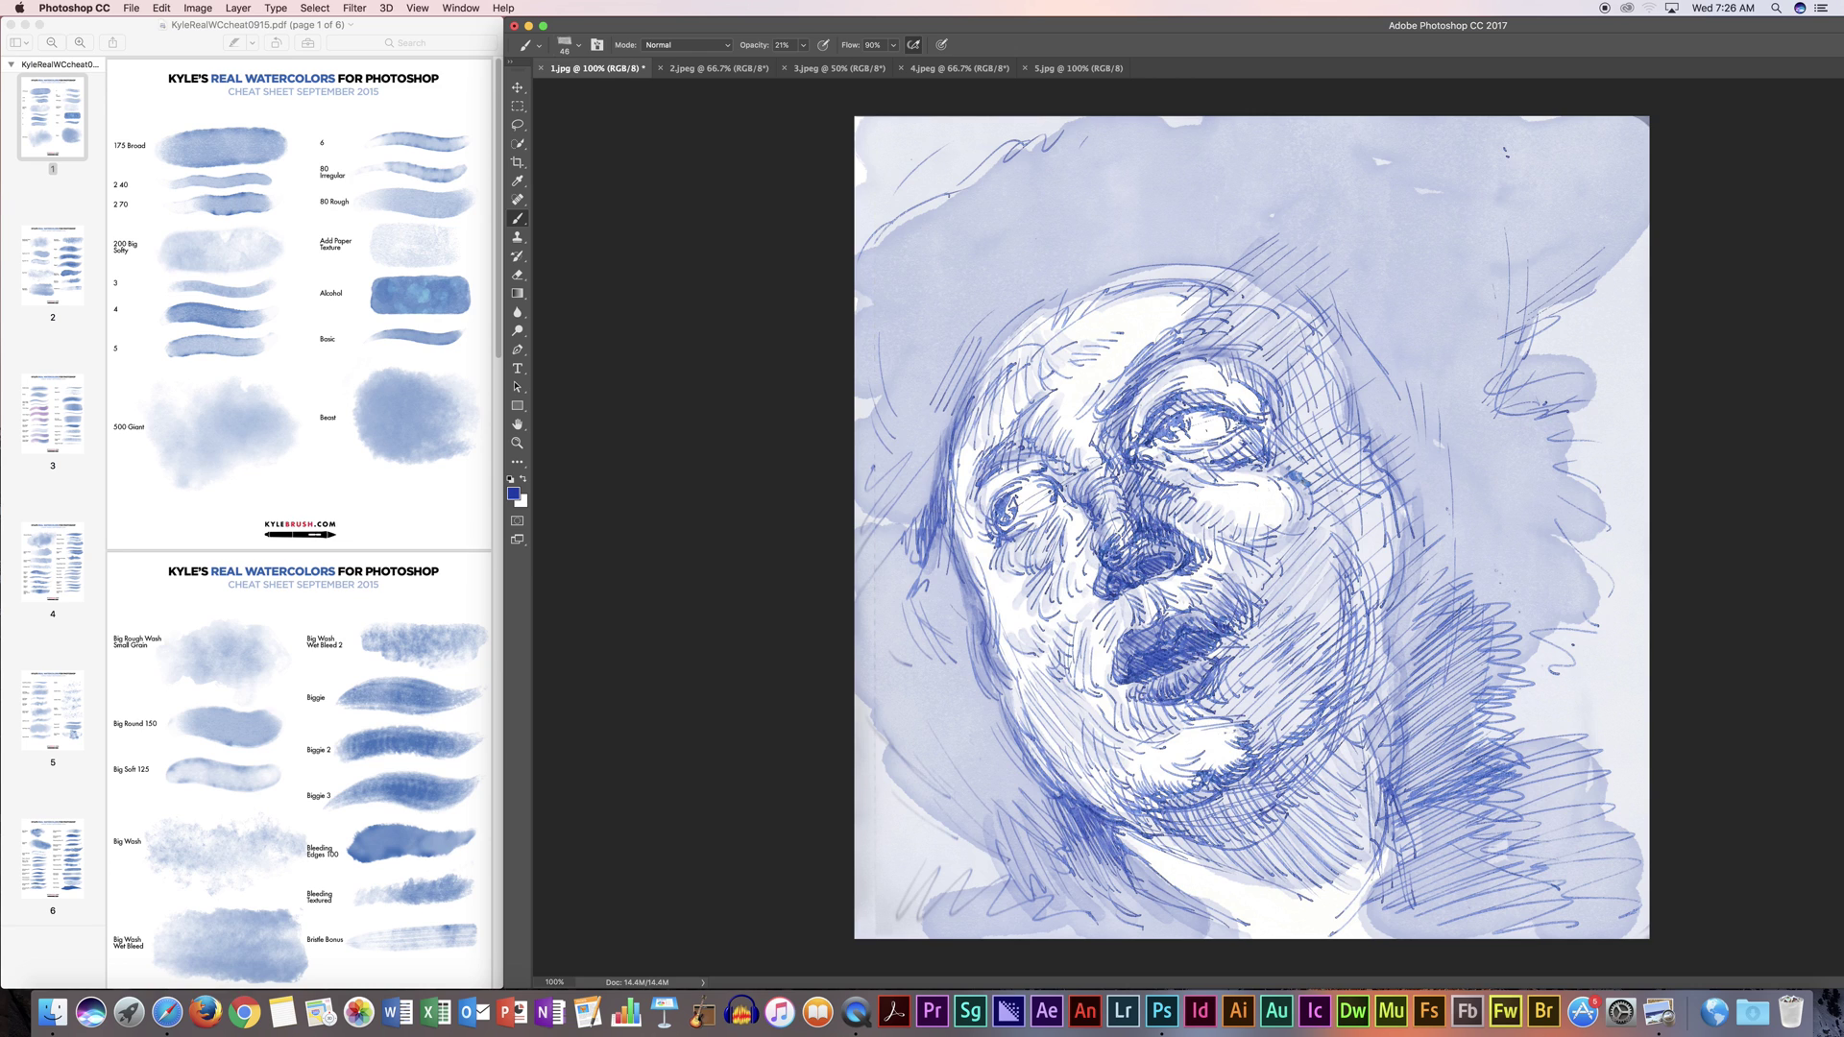
# Step: Brush wash strokes into the background left of the head, beneath the jaw and across the chin
pyautogui.moveTo(872, 340)
pyautogui.mouseDown()
pyautogui.moveTo(905, 438)
pyautogui.moveTo(908, 387)
pyautogui.moveTo(924, 431)
pyautogui.moveTo(916, 348)
pyautogui.moveTo(935, 358)
pyautogui.moveTo(941, 631)
pyautogui.moveTo(924, 649)
pyautogui.moveTo(913, 618)
pyautogui.moveTo(961, 620)
pyautogui.mouseUp()
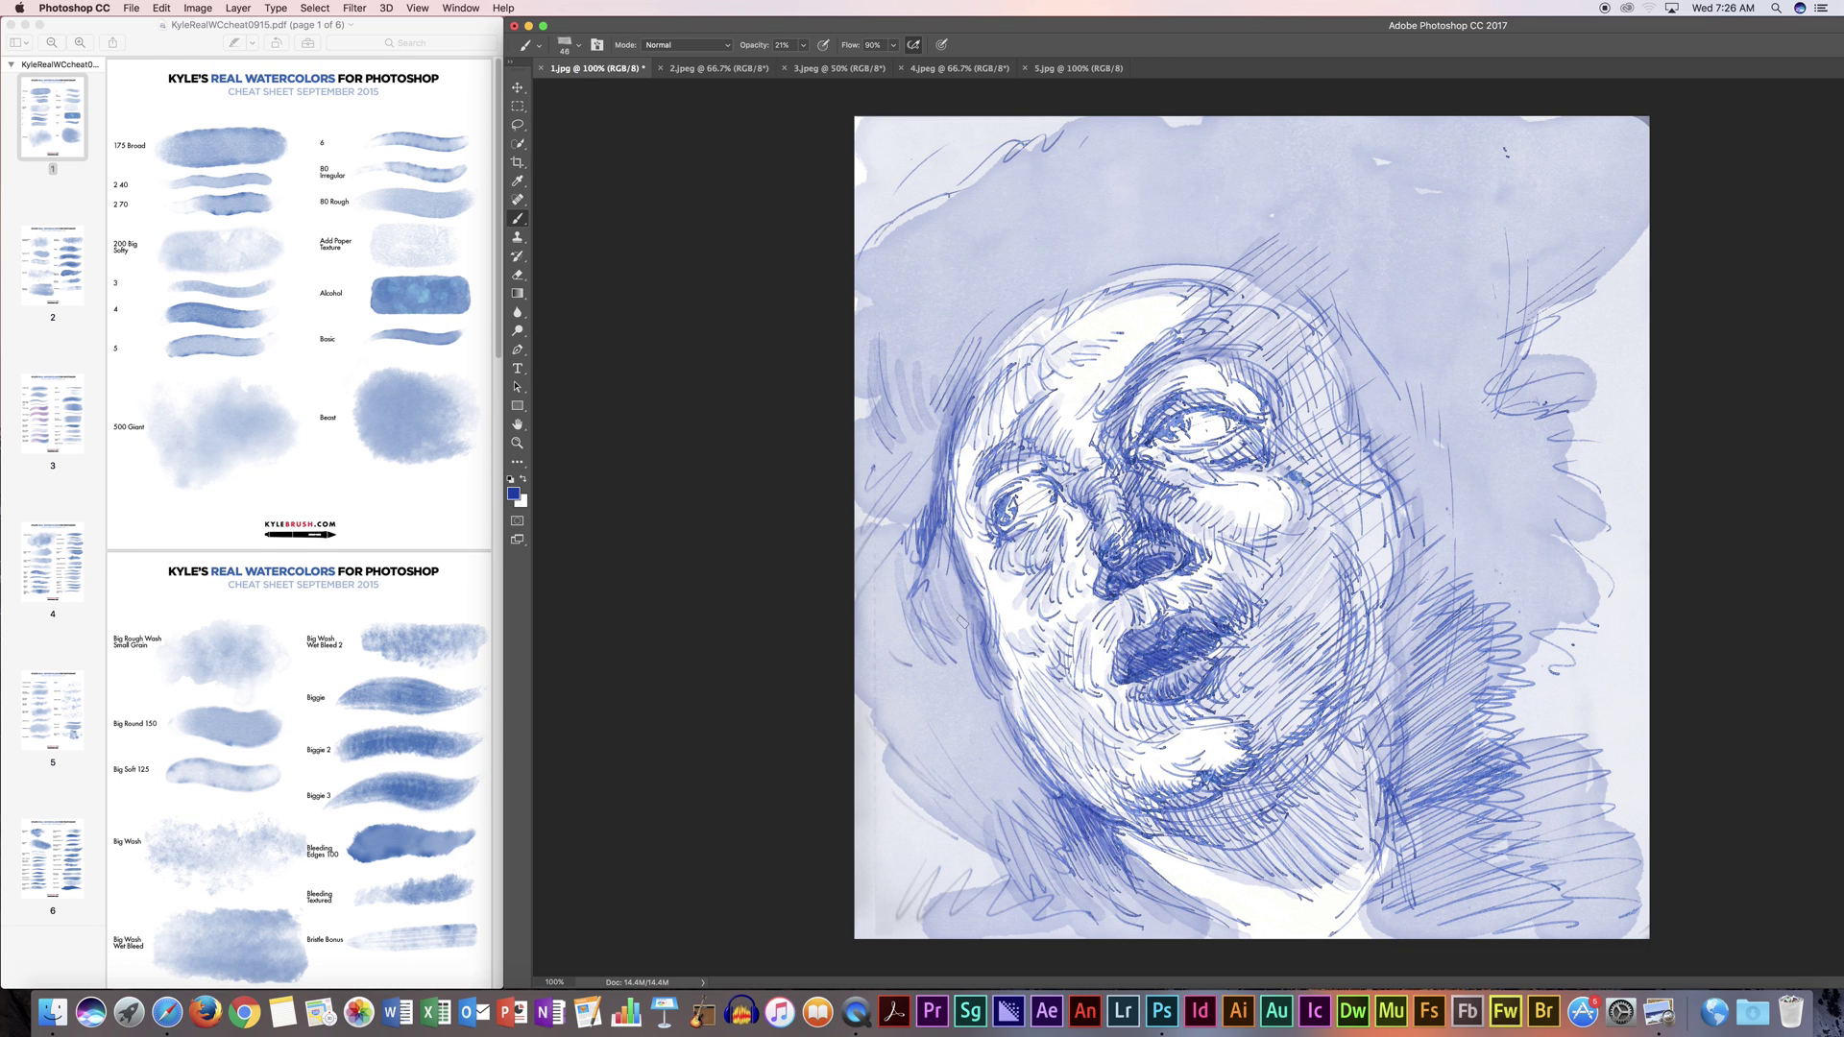
pyautogui.moveTo(1037, 858)
pyautogui.mouseDown()
pyautogui.moveTo(1027, 769)
pyautogui.moveTo(1076, 807)
pyautogui.moveTo(1076, 773)
pyautogui.moveTo(1215, 785)
pyautogui.mouseUp()
pyautogui.moveTo(1133, 737)
pyautogui.mouseDown()
pyautogui.moveTo(1233, 719)
pyautogui.moveTo(1186, 716)
pyautogui.moveTo(1258, 729)
pyautogui.moveTo(1210, 692)
pyautogui.moveTo(1248, 708)
pyautogui.moveTo(1256, 741)
pyautogui.moveTo(1181, 831)
pyautogui.moveTo(1249, 826)
pyautogui.moveTo(1306, 732)
pyautogui.mouseUp()
# Step: Build up vertical wash strokes along the right side of the jaw and neck and over the hatched shadow beside them
pyautogui.moveTo(1385, 576); pyautogui.dragTo(1368, 718)
pyautogui.moveTo(1392, 657)
pyautogui.mouseDown()
pyautogui.moveTo(1367, 724)
pyautogui.moveTo(1371, 842)
pyautogui.mouseUp()
pyautogui.moveTo(1410, 700); pyautogui.dragTo(1389, 850)
pyautogui.moveTo(1422, 743); pyautogui.dragTo(1409, 836)
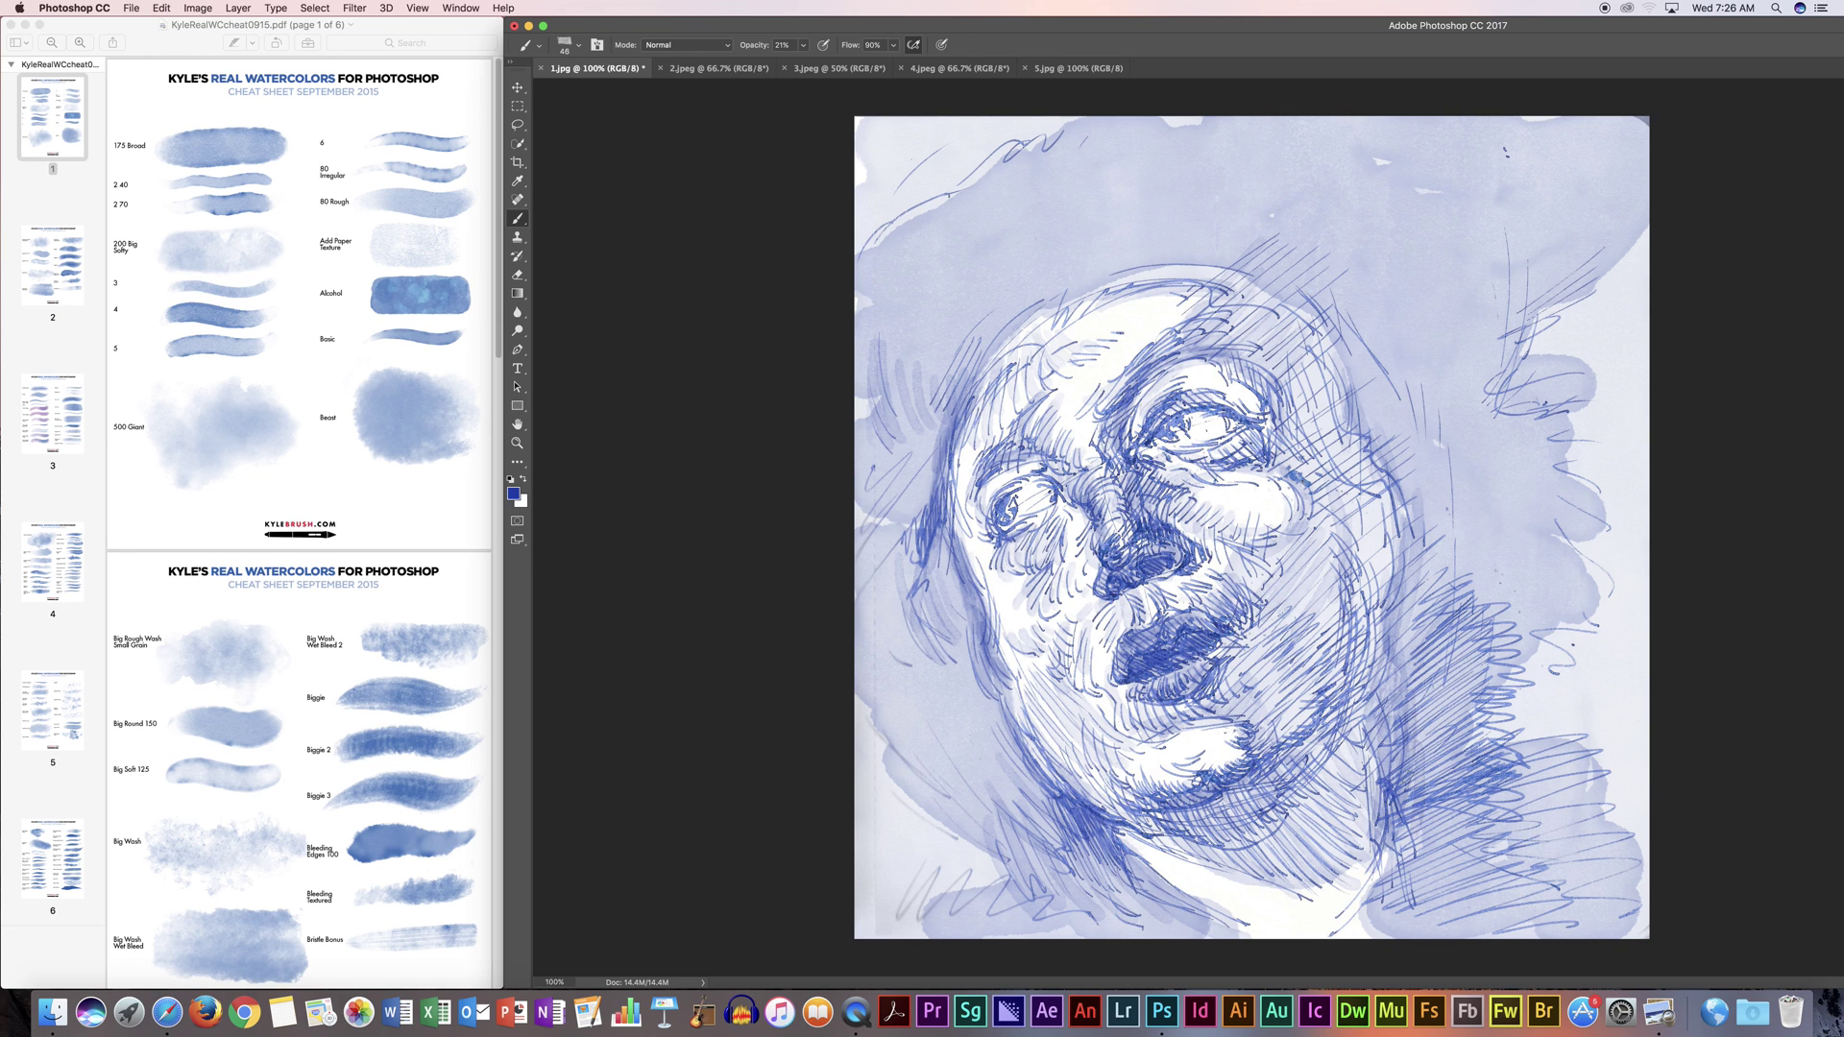
pyautogui.moveTo(1412, 730); pyautogui.dragTo(1383, 888)
pyautogui.moveTo(1431, 793)
pyautogui.mouseDown()
pyautogui.moveTo(1397, 849)
pyautogui.moveTo(1450, 886)
pyautogui.mouseUp()
pyautogui.moveTo(1417, 689); pyautogui.dragTo(1406, 780)
pyautogui.moveTo(1431, 620); pyautogui.dragTo(1431, 874)
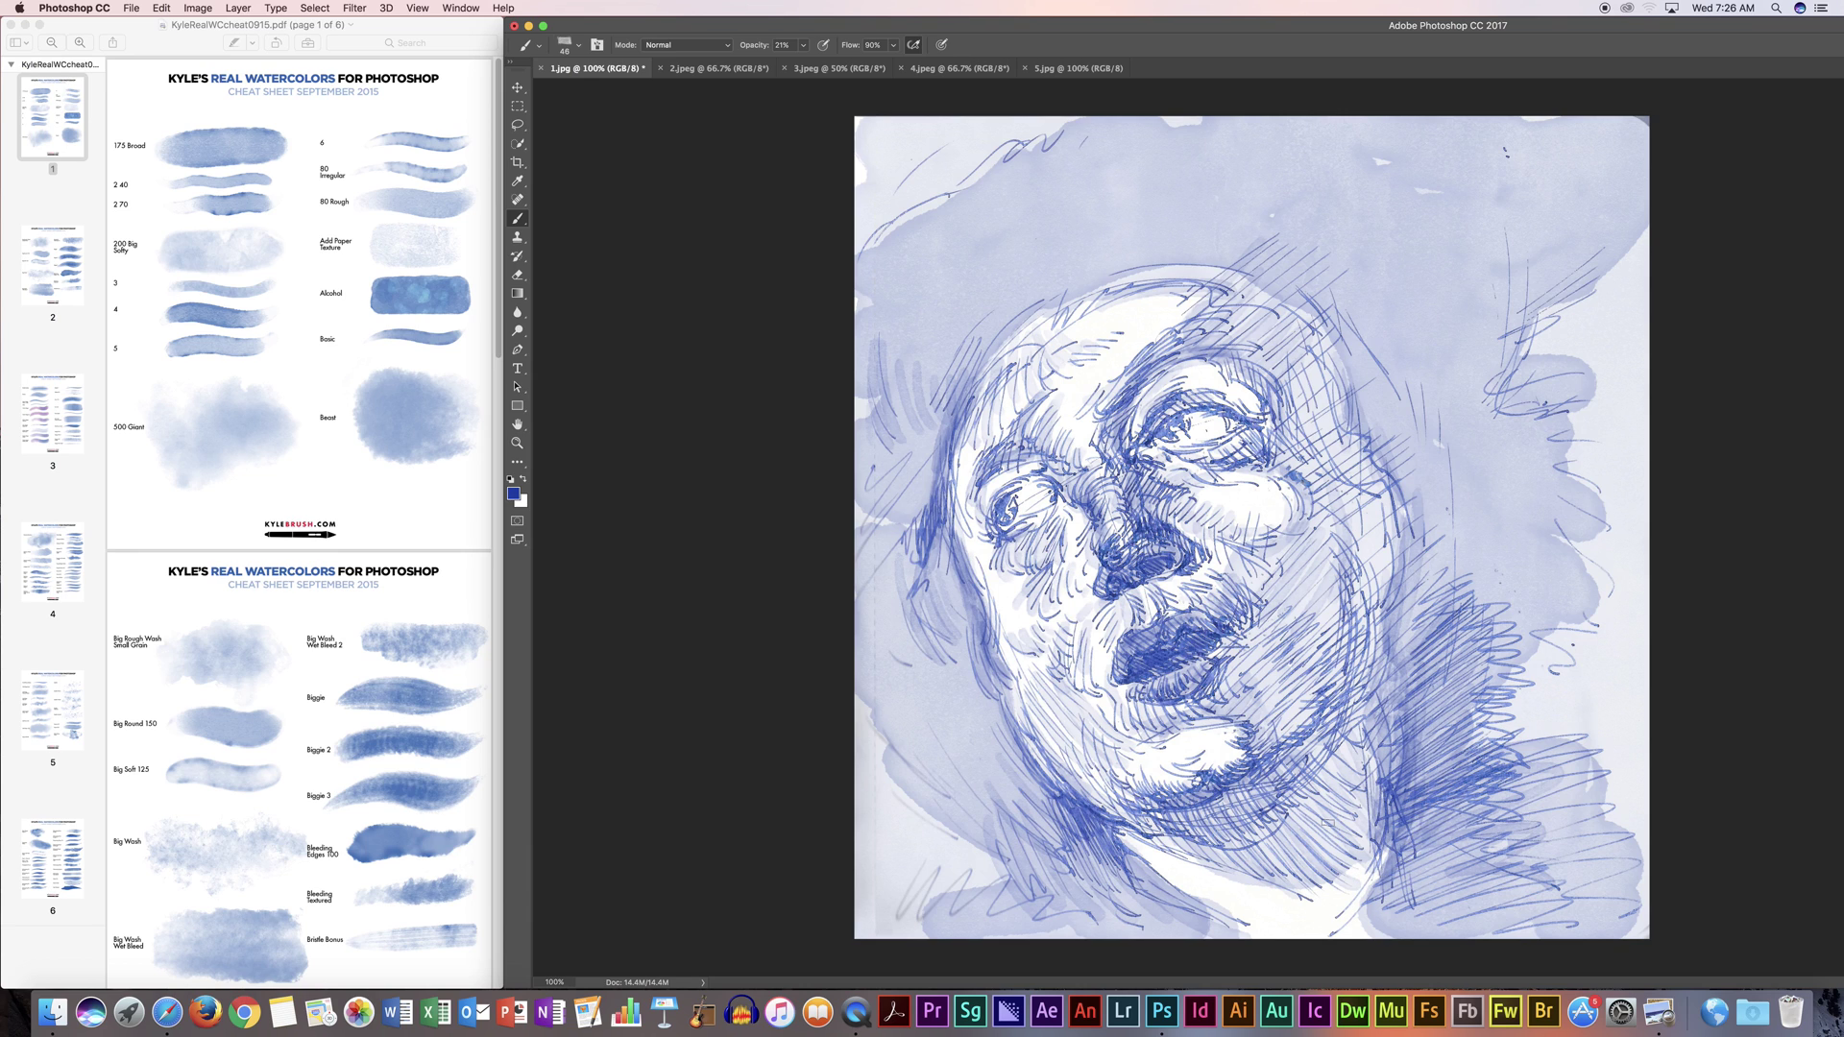
# Step: Add wash strokes along the lower left jawline and beneath the chin, and model the left cheek
pyautogui.moveTo(1076, 807)
pyautogui.mouseDown()
pyautogui.moveTo(1134, 844)
pyautogui.moveTo(1159, 836)
pyautogui.mouseUp()
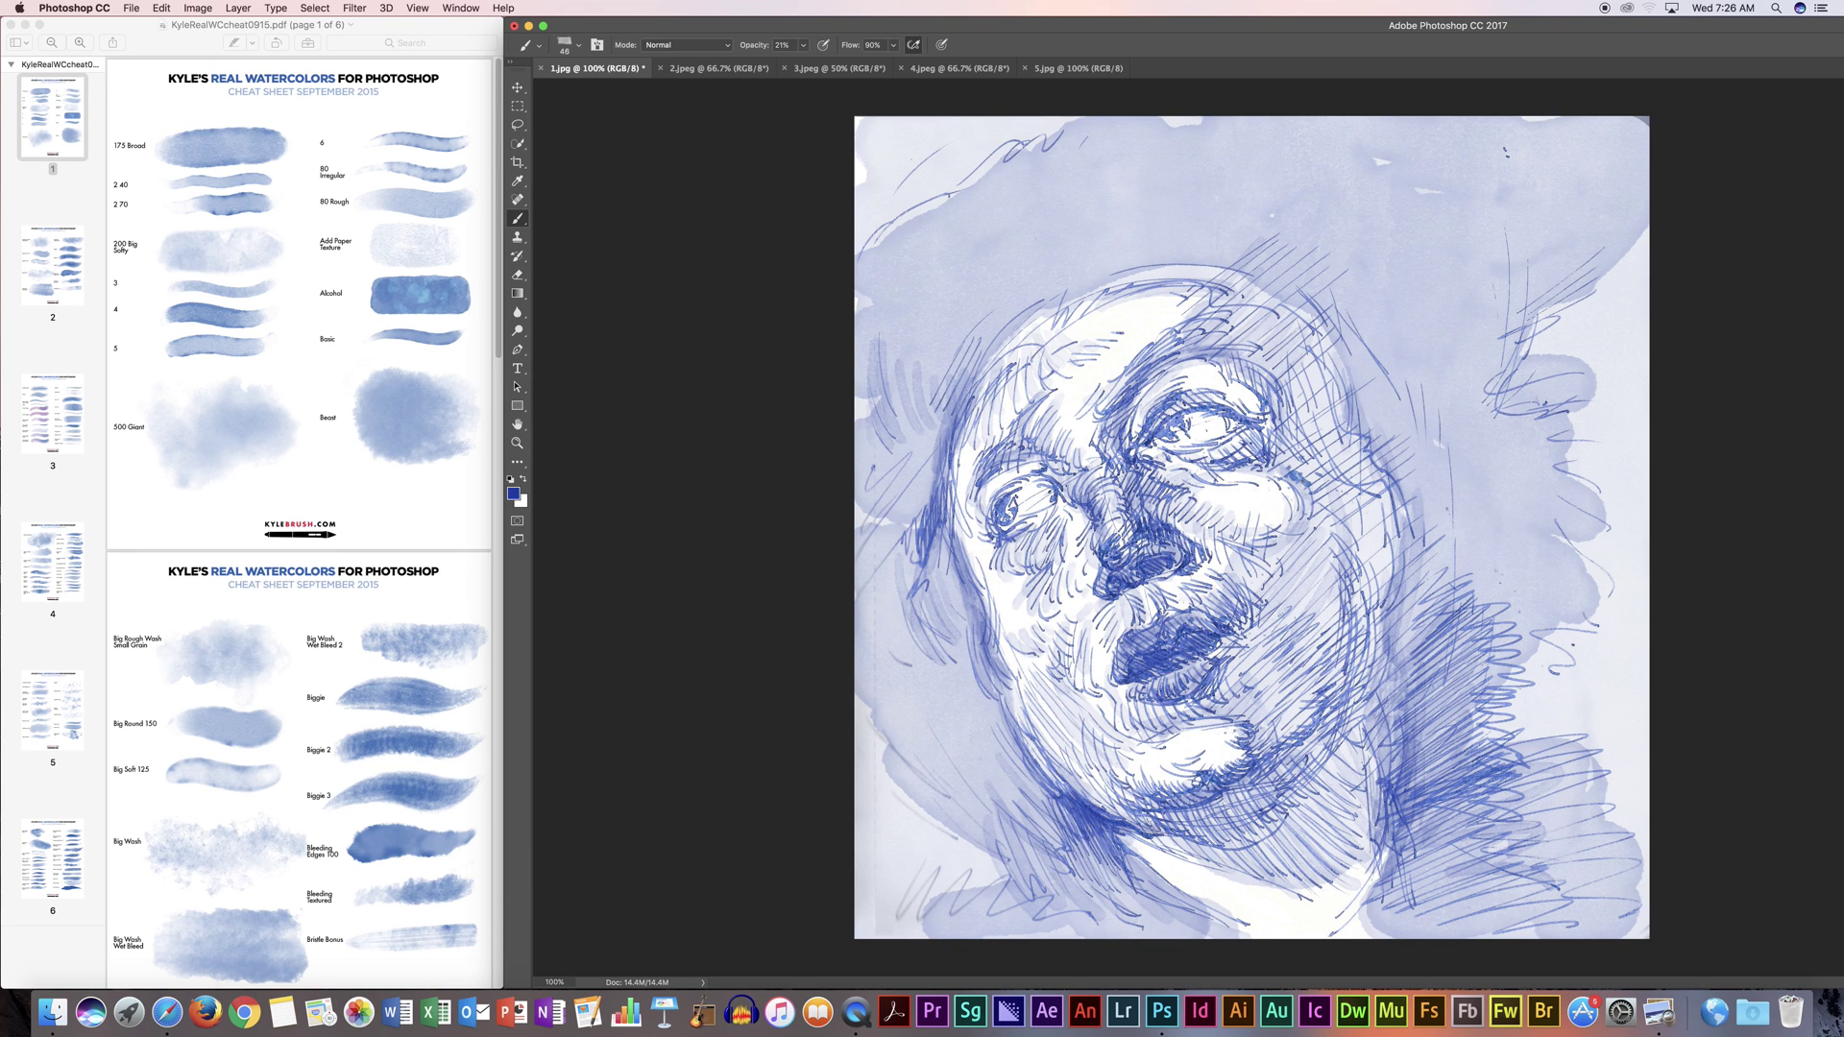
pyautogui.moveTo(1054, 728); pyautogui.dragTo(1115, 815)
pyautogui.moveTo(1087, 745); pyautogui.dragTo(1141, 827)
pyautogui.moveTo(1130, 790); pyautogui.dragTo(1164, 836)
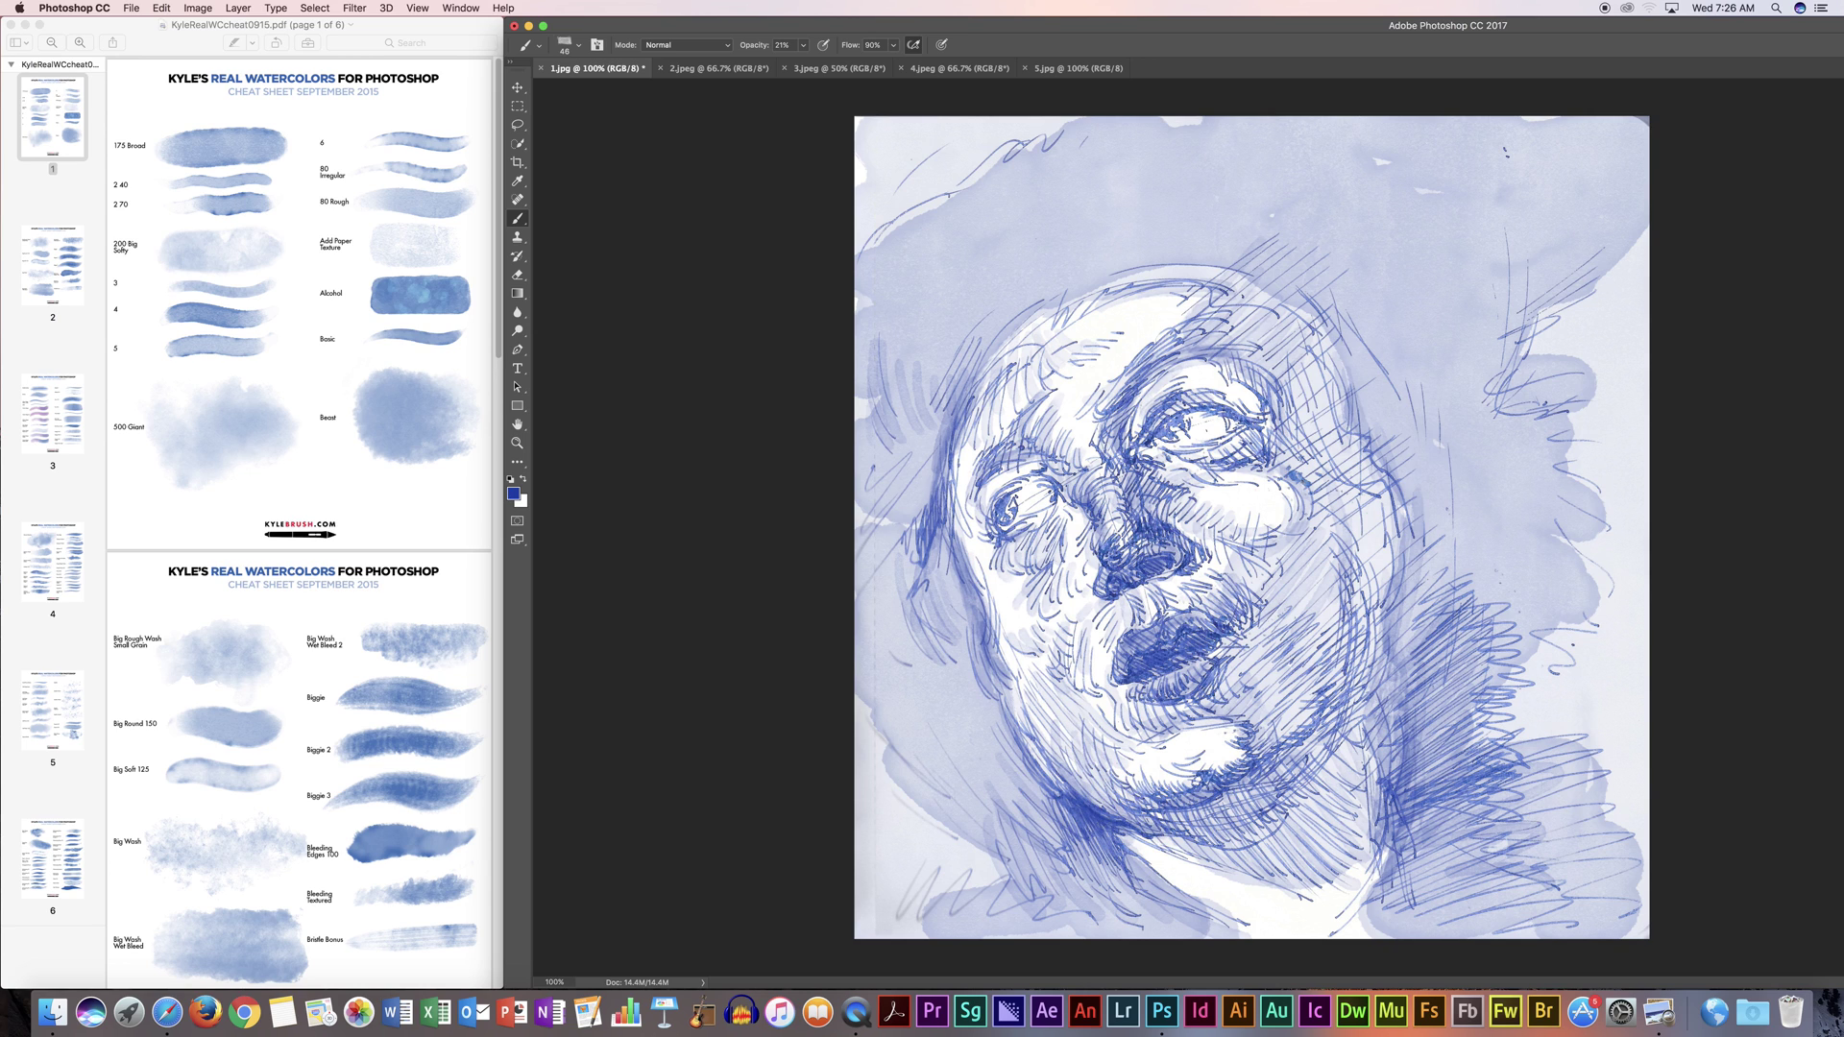
pyautogui.moveTo(981, 587); pyautogui.dragTo(974, 629)
pyautogui.moveTo(1066, 540); pyautogui.dragTo(1083, 609)
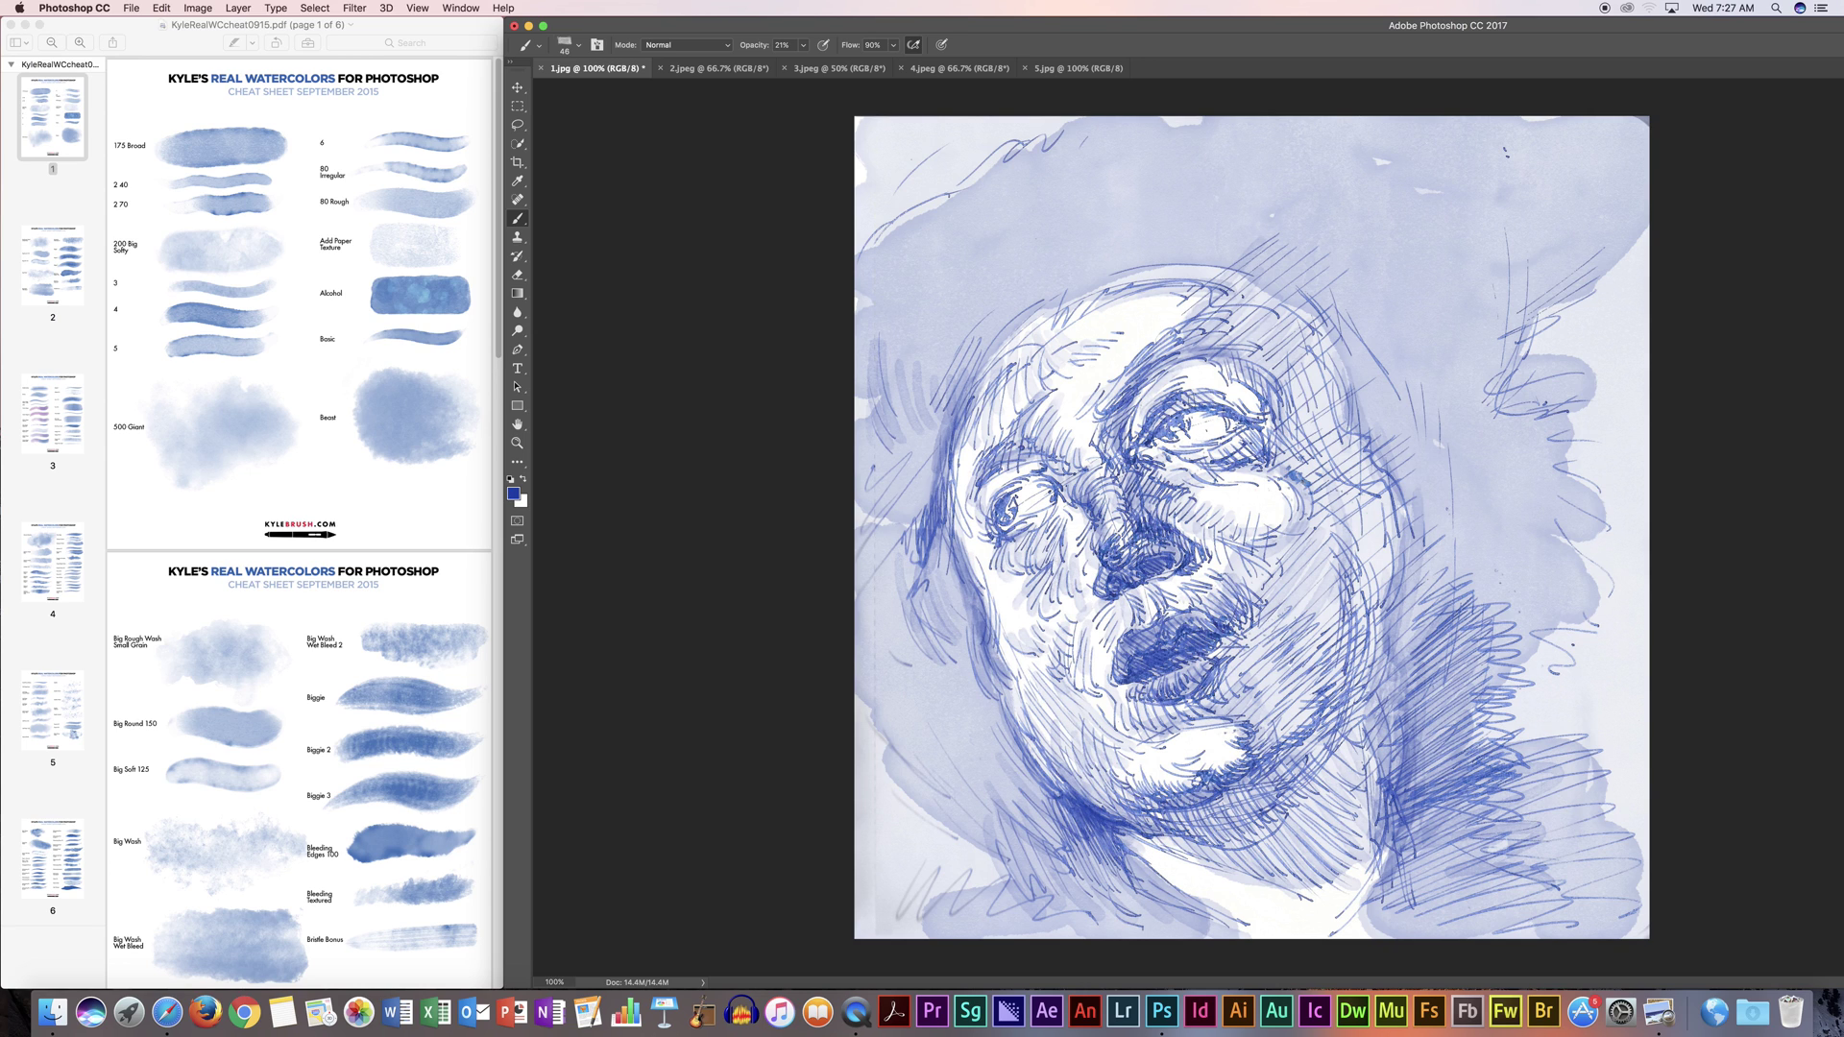
# Step: Darken the irises of both eyes using a smaller brush at 48% opacity
pyautogui.press('super+equal')
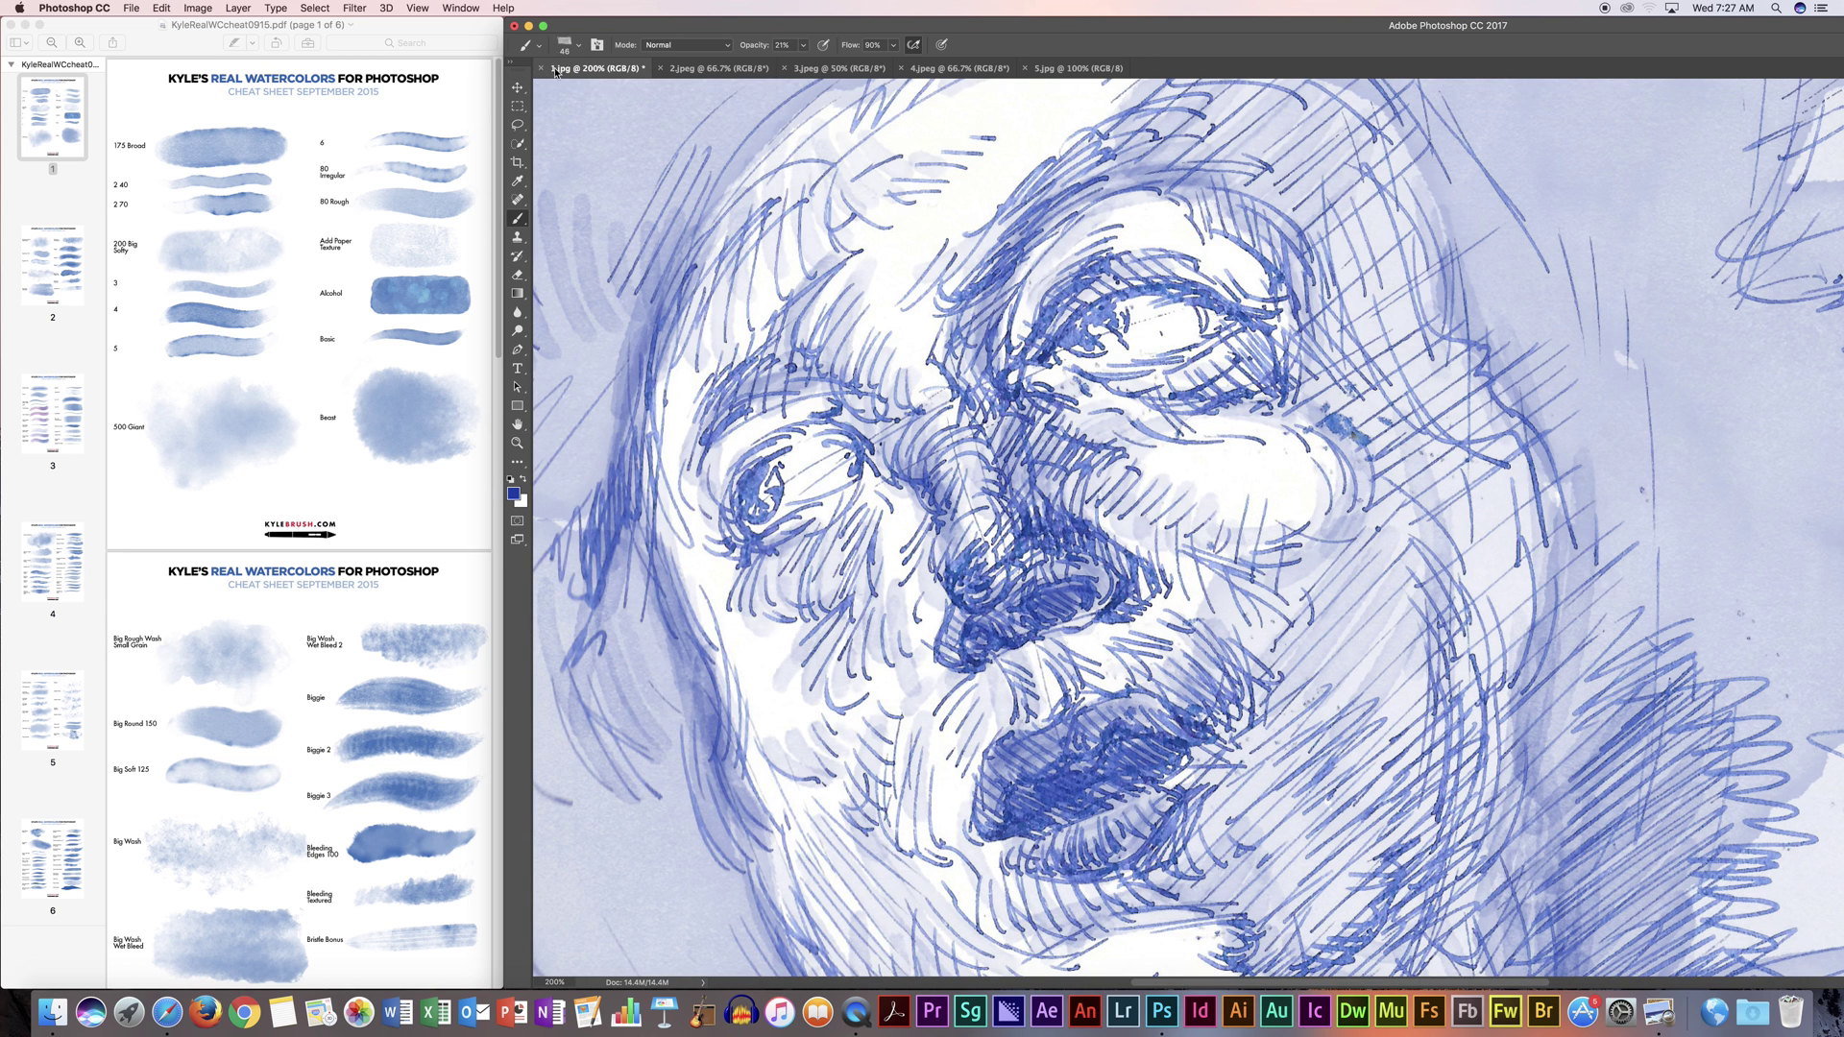
pyautogui.click(581, 45)
pyautogui.moveTo(607, 92); pyautogui.dragTo(601, 93)
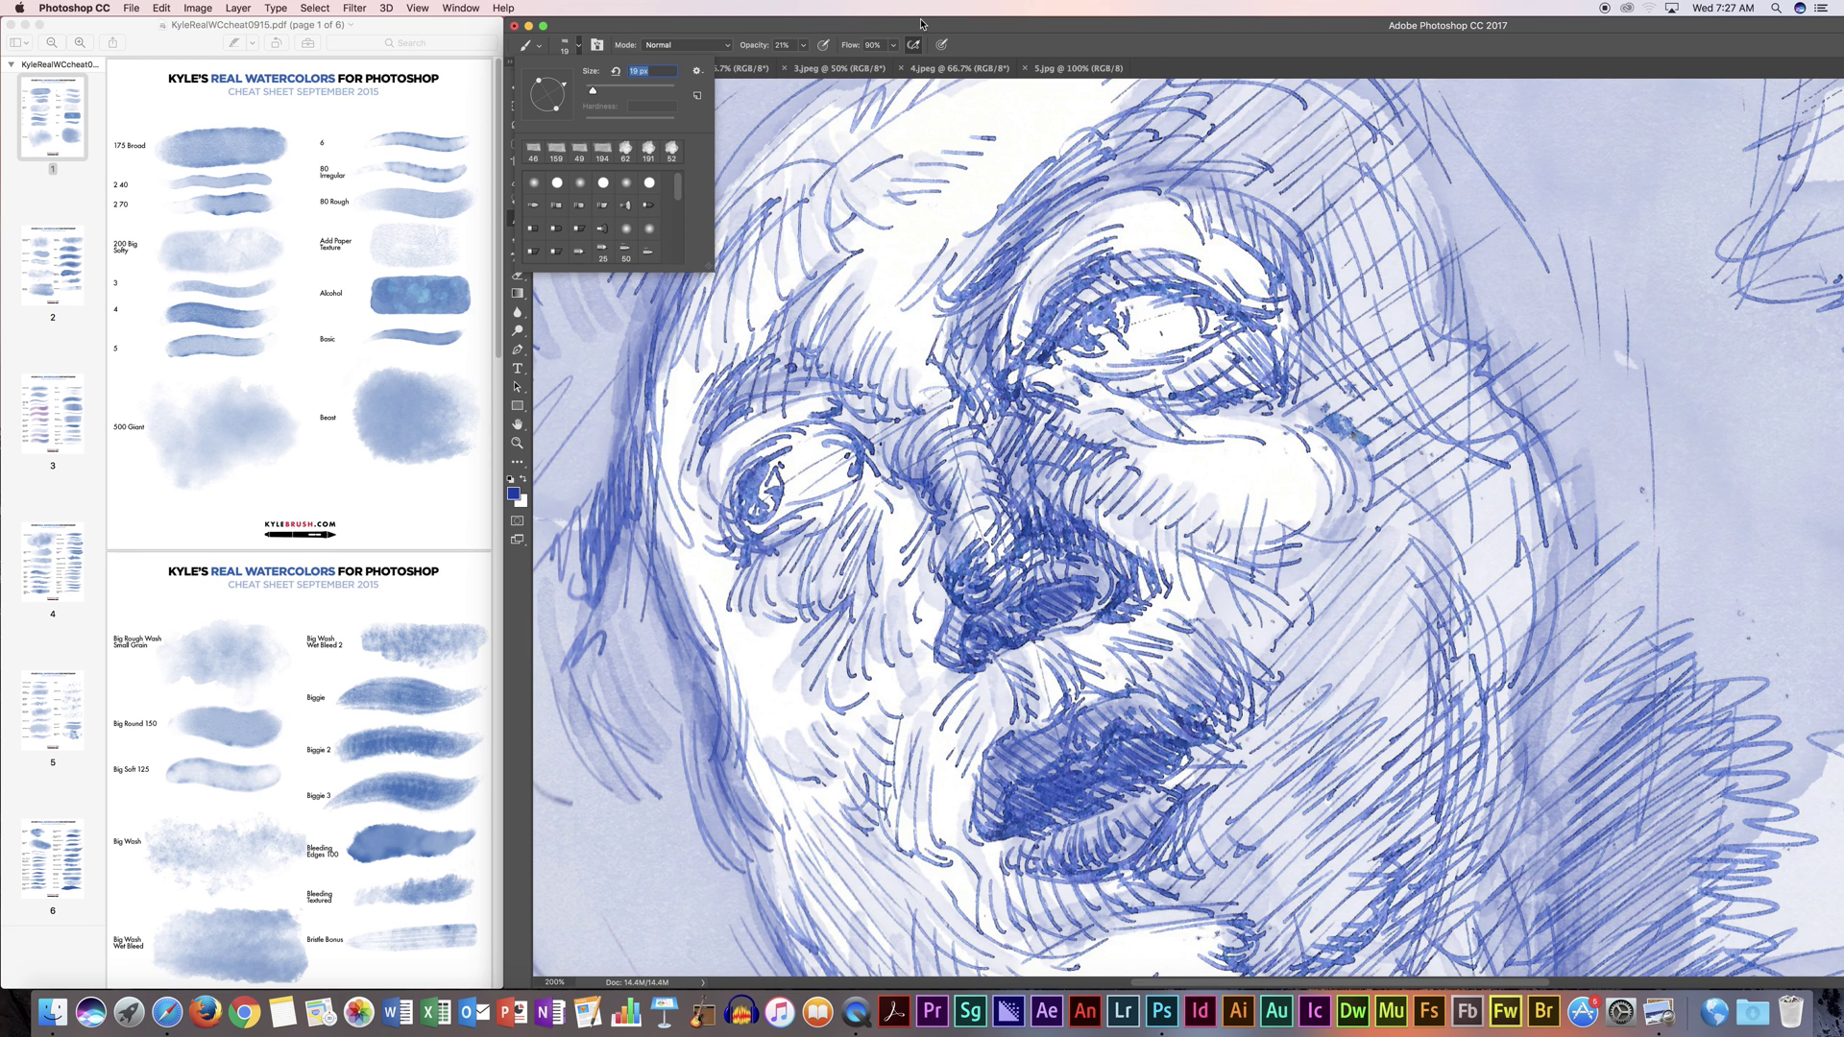
pyautogui.click(805, 46)
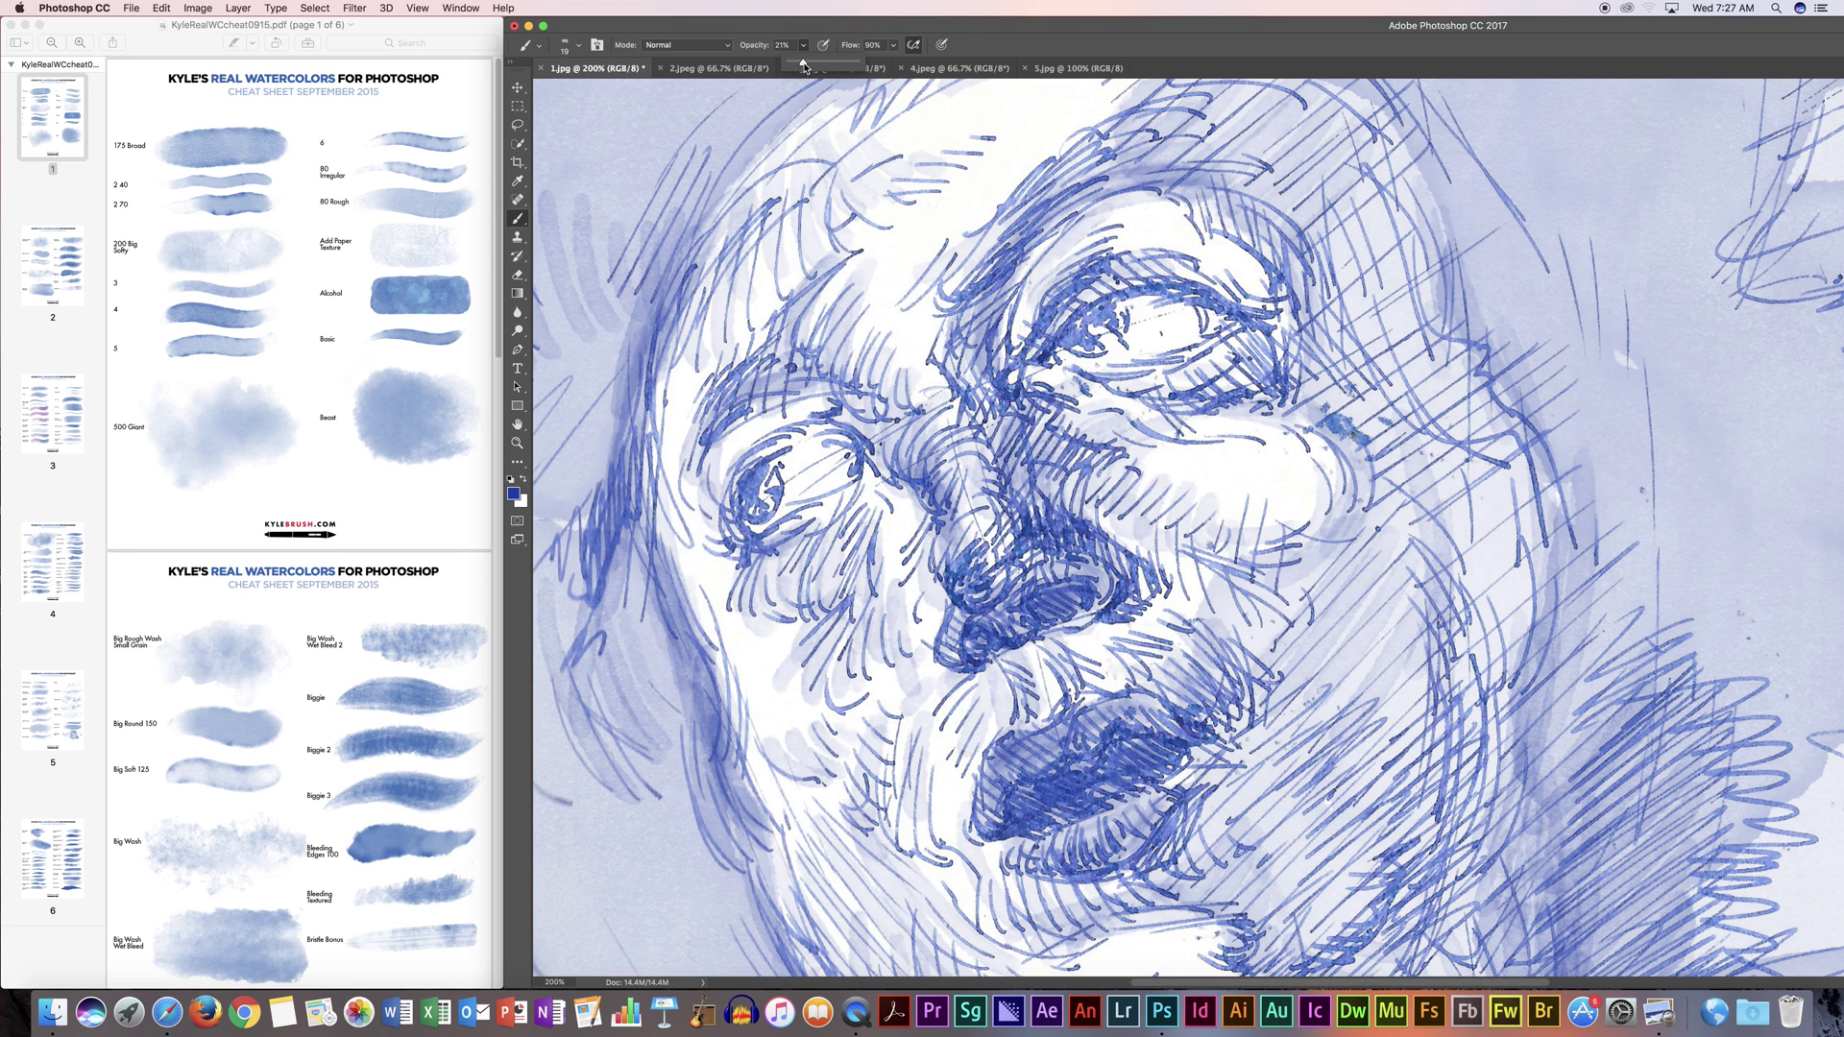
pyautogui.moveTo(815, 65); pyautogui.dragTo(823, 66)
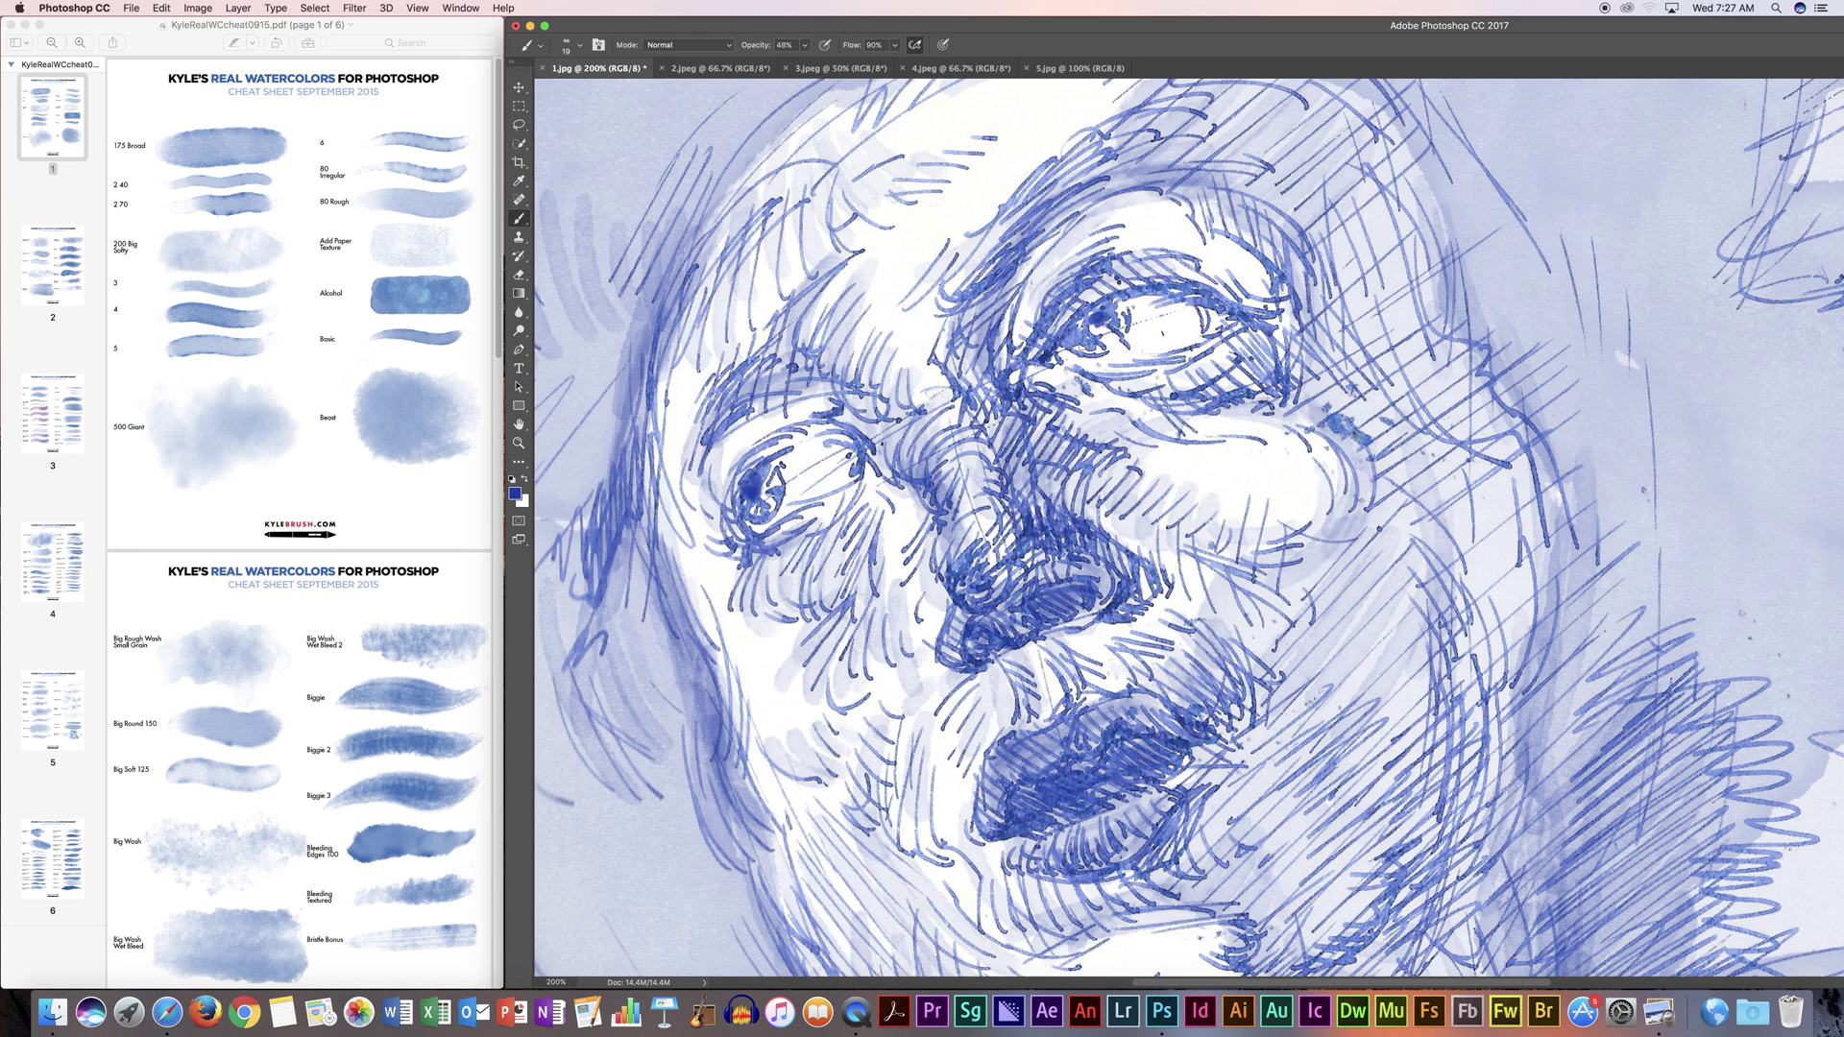
pyautogui.moveTo(1067, 337); pyautogui.dragTo(1085, 312)
# Step: Add darker wash strokes around the left temple and outer edge of the forehead
pyautogui.press('super+minus')
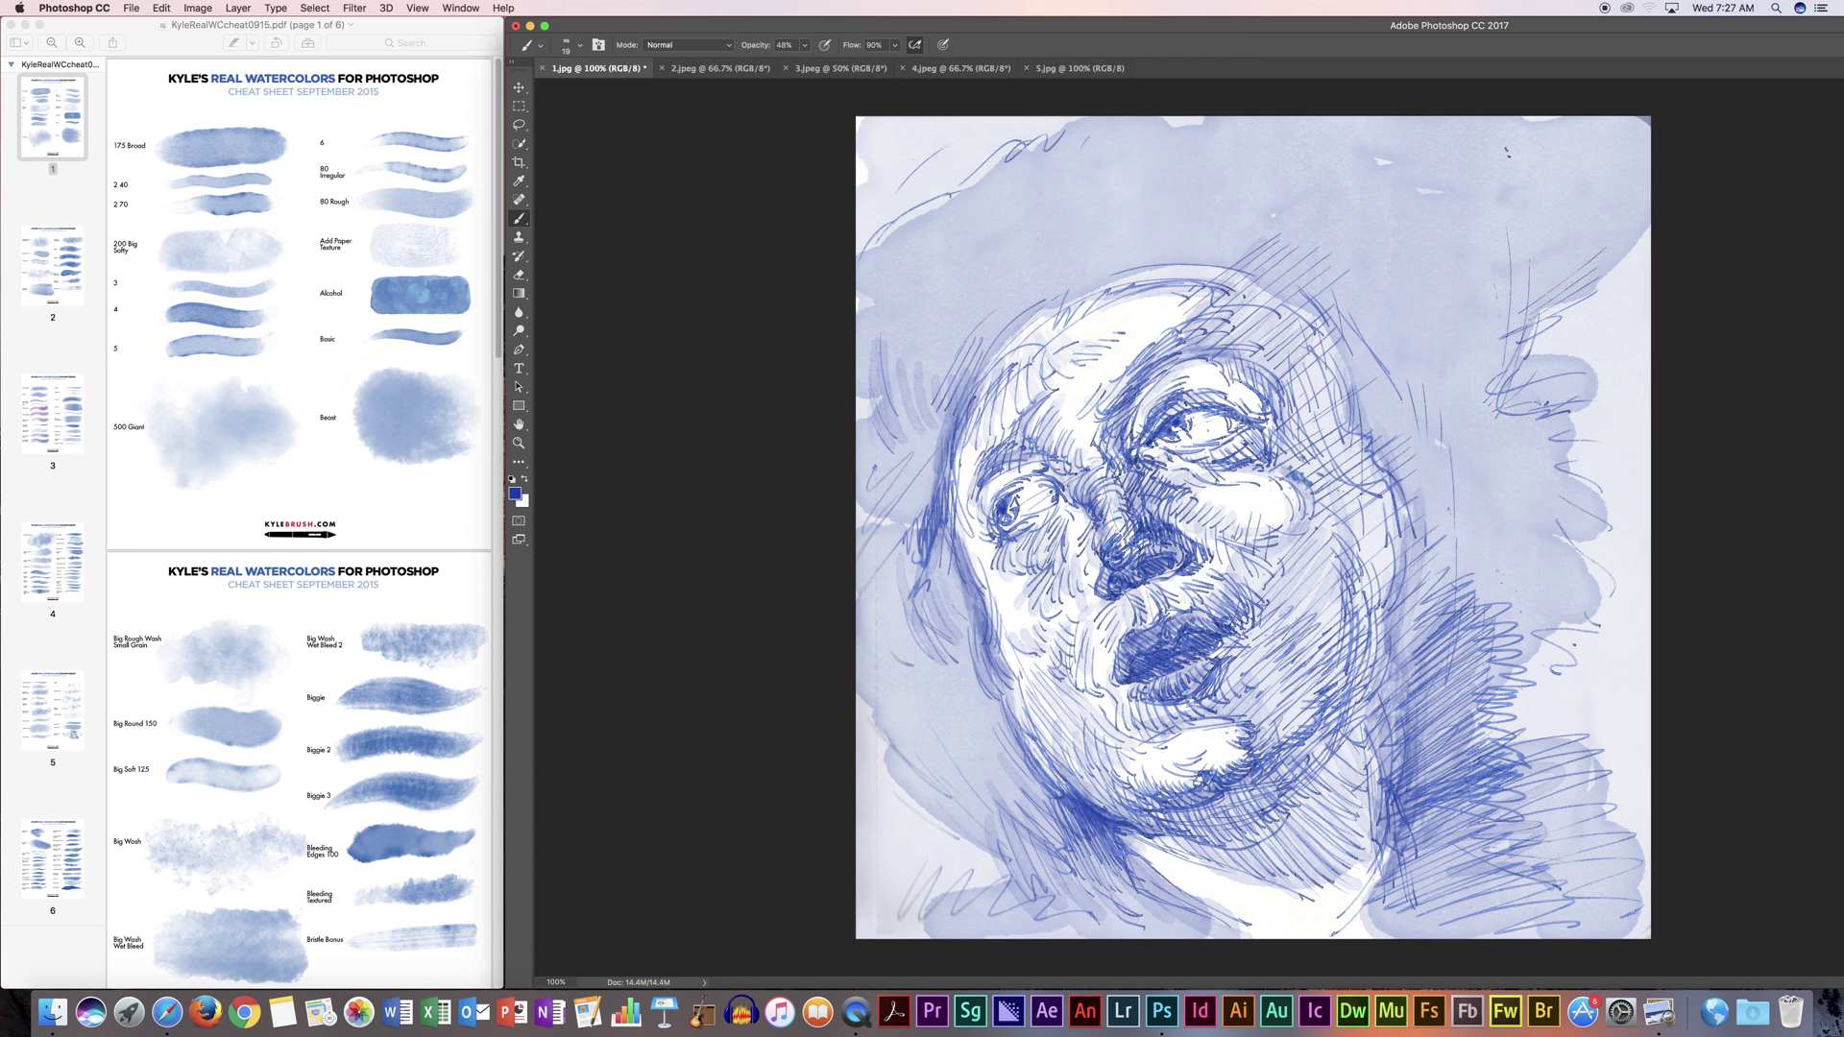
pyautogui.moveTo(973, 394); pyautogui.dragTo(1011, 334)
pyautogui.moveTo(954, 421); pyautogui.dragTo(1023, 326)
pyautogui.moveTo(948, 414)
pyautogui.mouseDown()
pyautogui.moveTo(992, 343)
pyautogui.moveTo(939, 446)
pyautogui.mouseUp()
pyautogui.moveTo(932, 378); pyautogui.dragTo(942, 425)
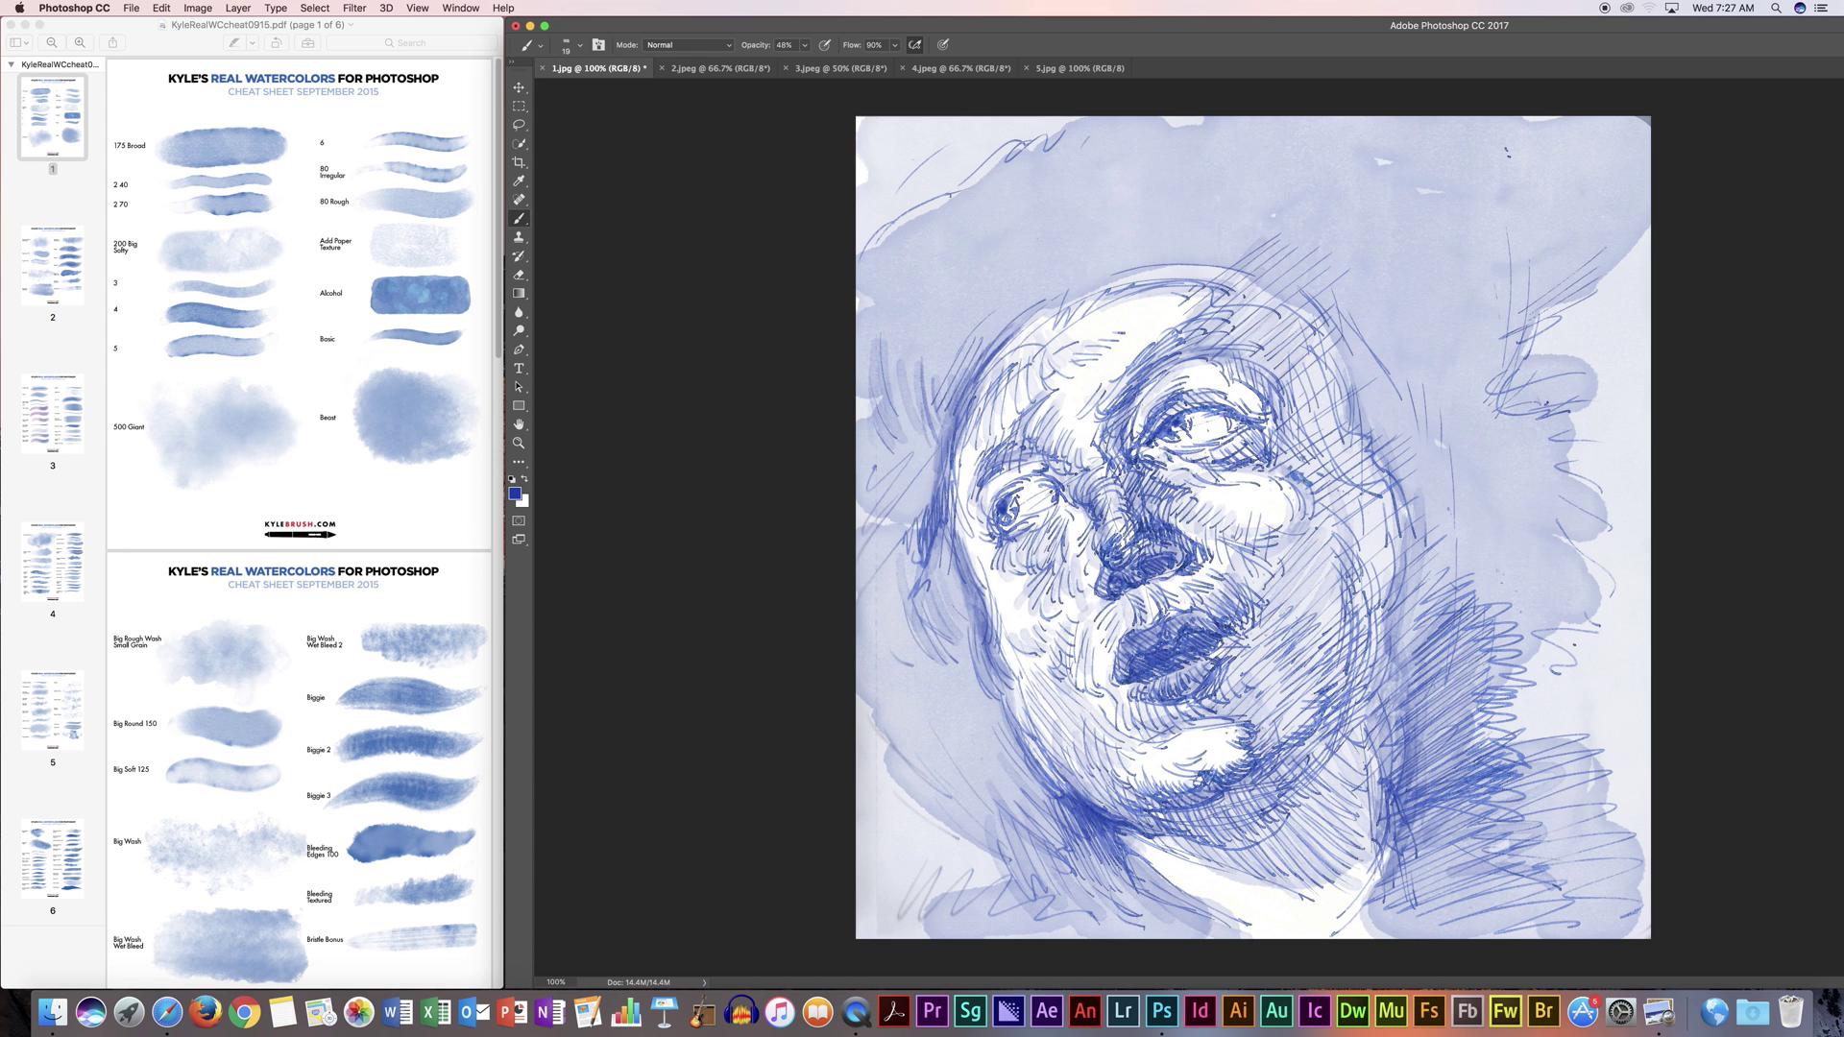
# Step: Load a Kyle's Real Watercolor Spatter brush from the tool presets
pyautogui.click(576, 50)
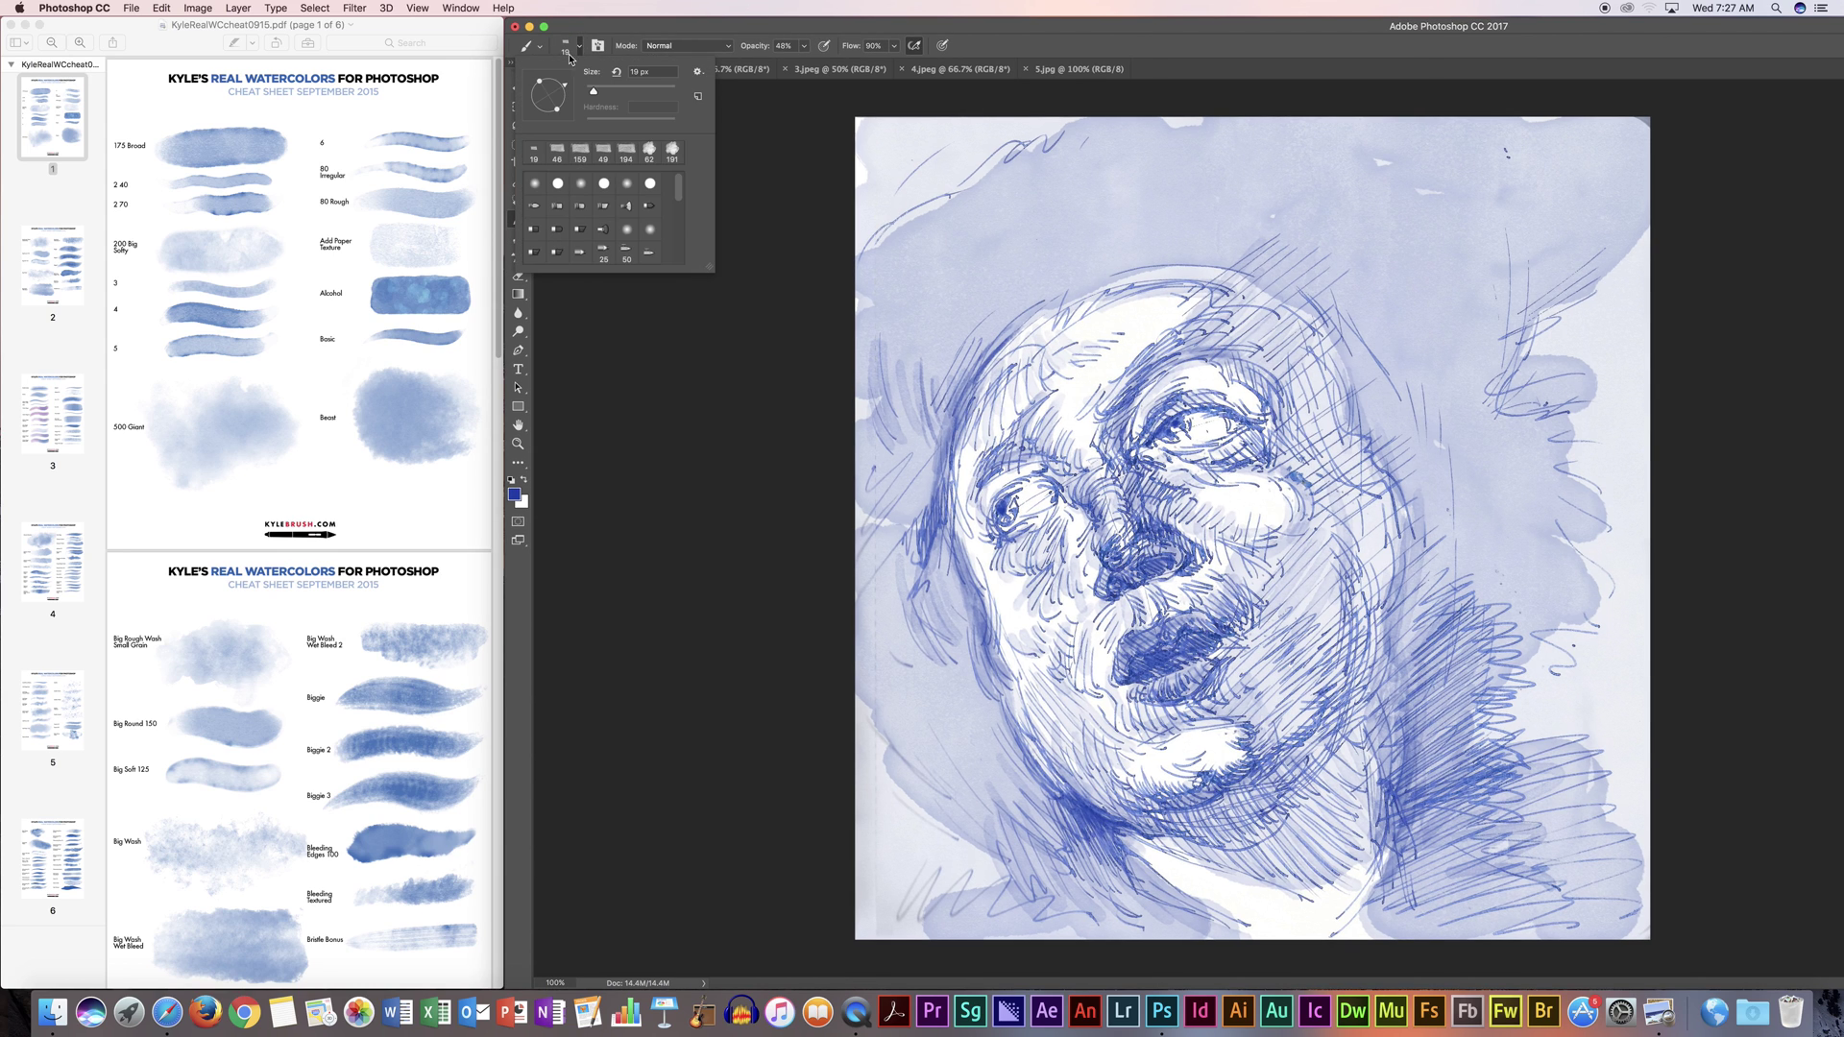
pyautogui.click(536, 48)
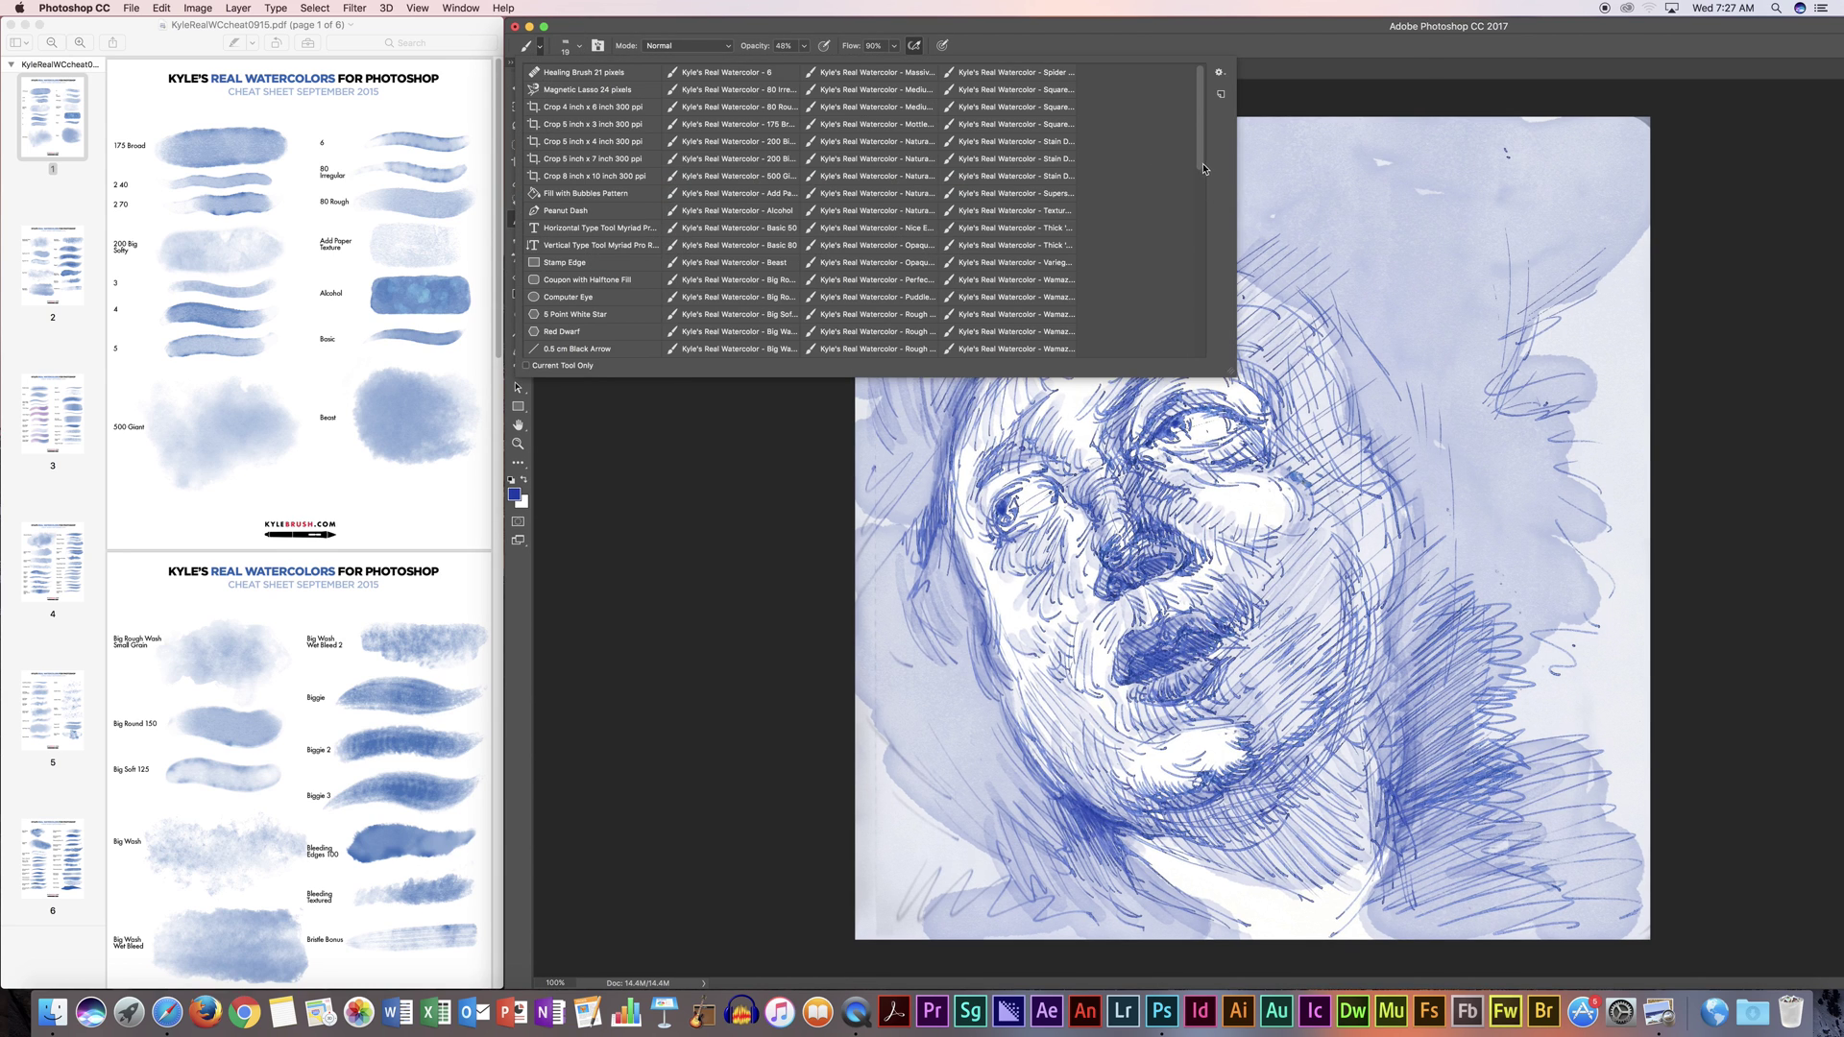
pyautogui.moveTo(1199, 162)
pyautogui.mouseDown()
pyautogui.moveTo(1202, 283)
pyautogui.moveTo(1202, 142)
pyautogui.mouseUp()
pyautogui.moveTo(1200, 155); pyautogui.dragTo(1202, 317)
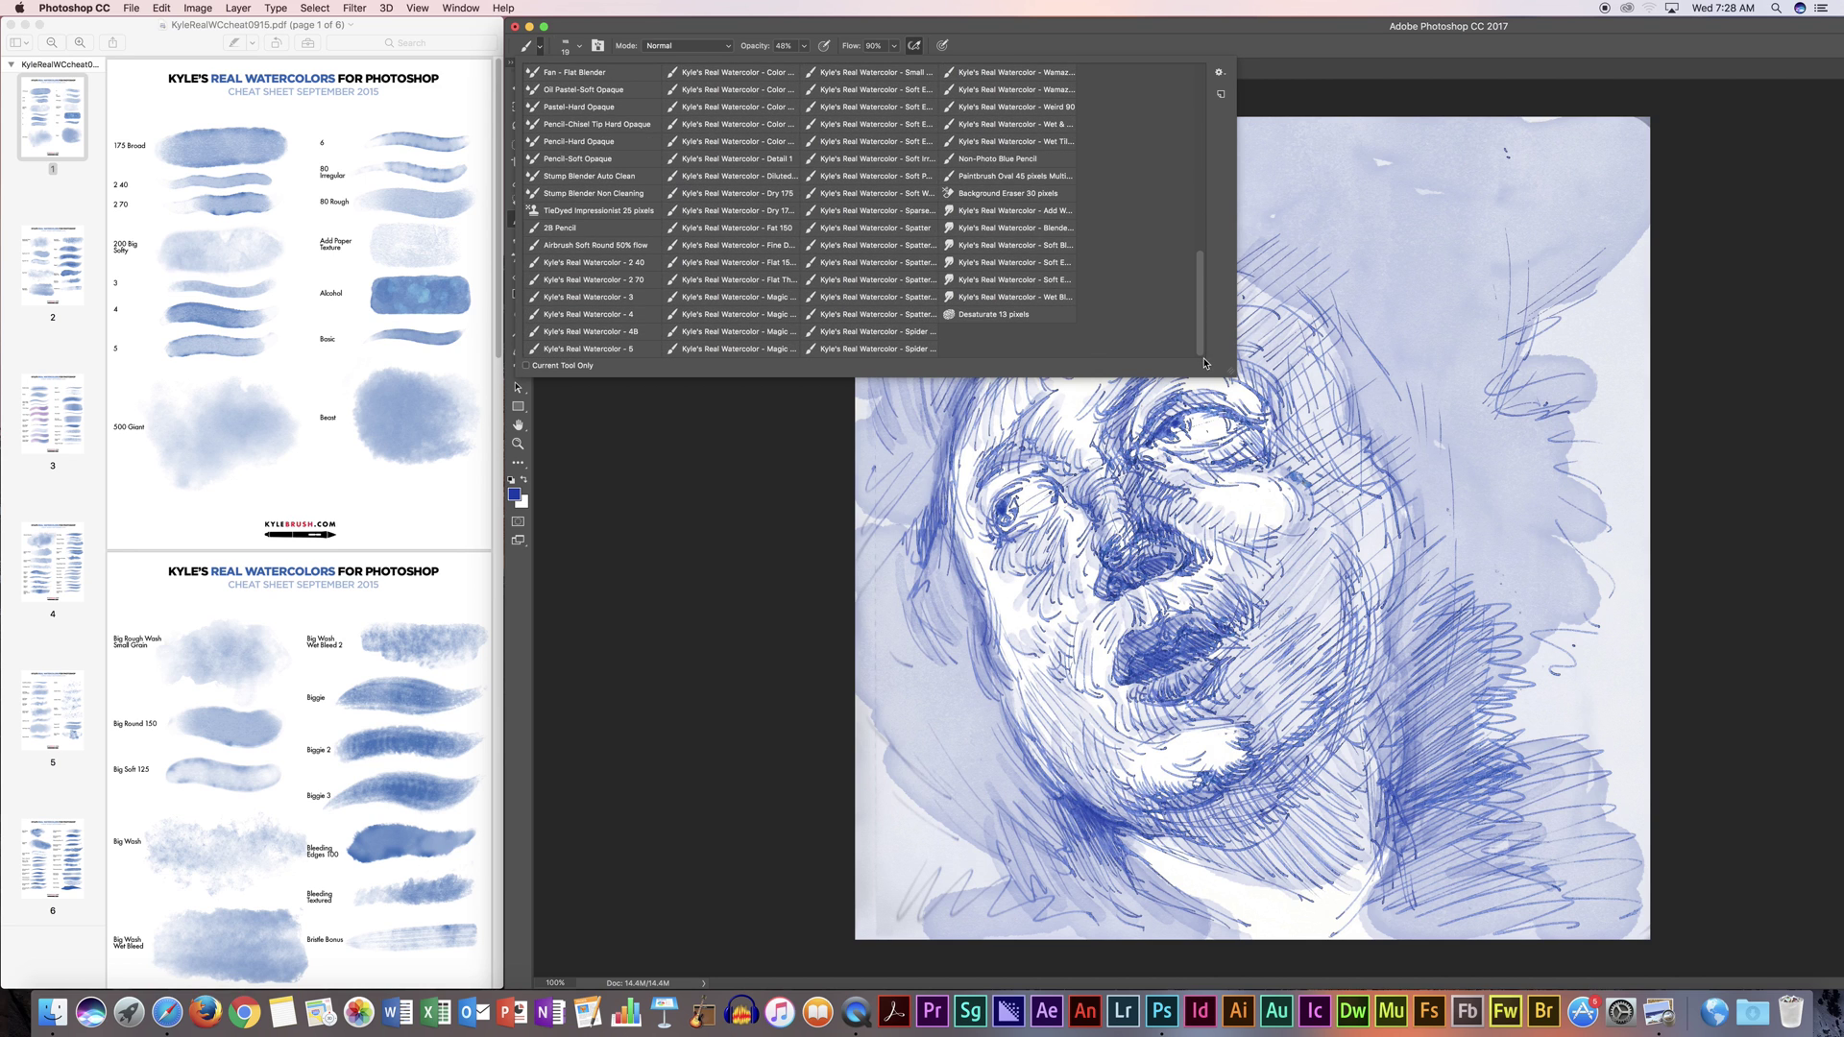
pyautogui.click(929, 281)
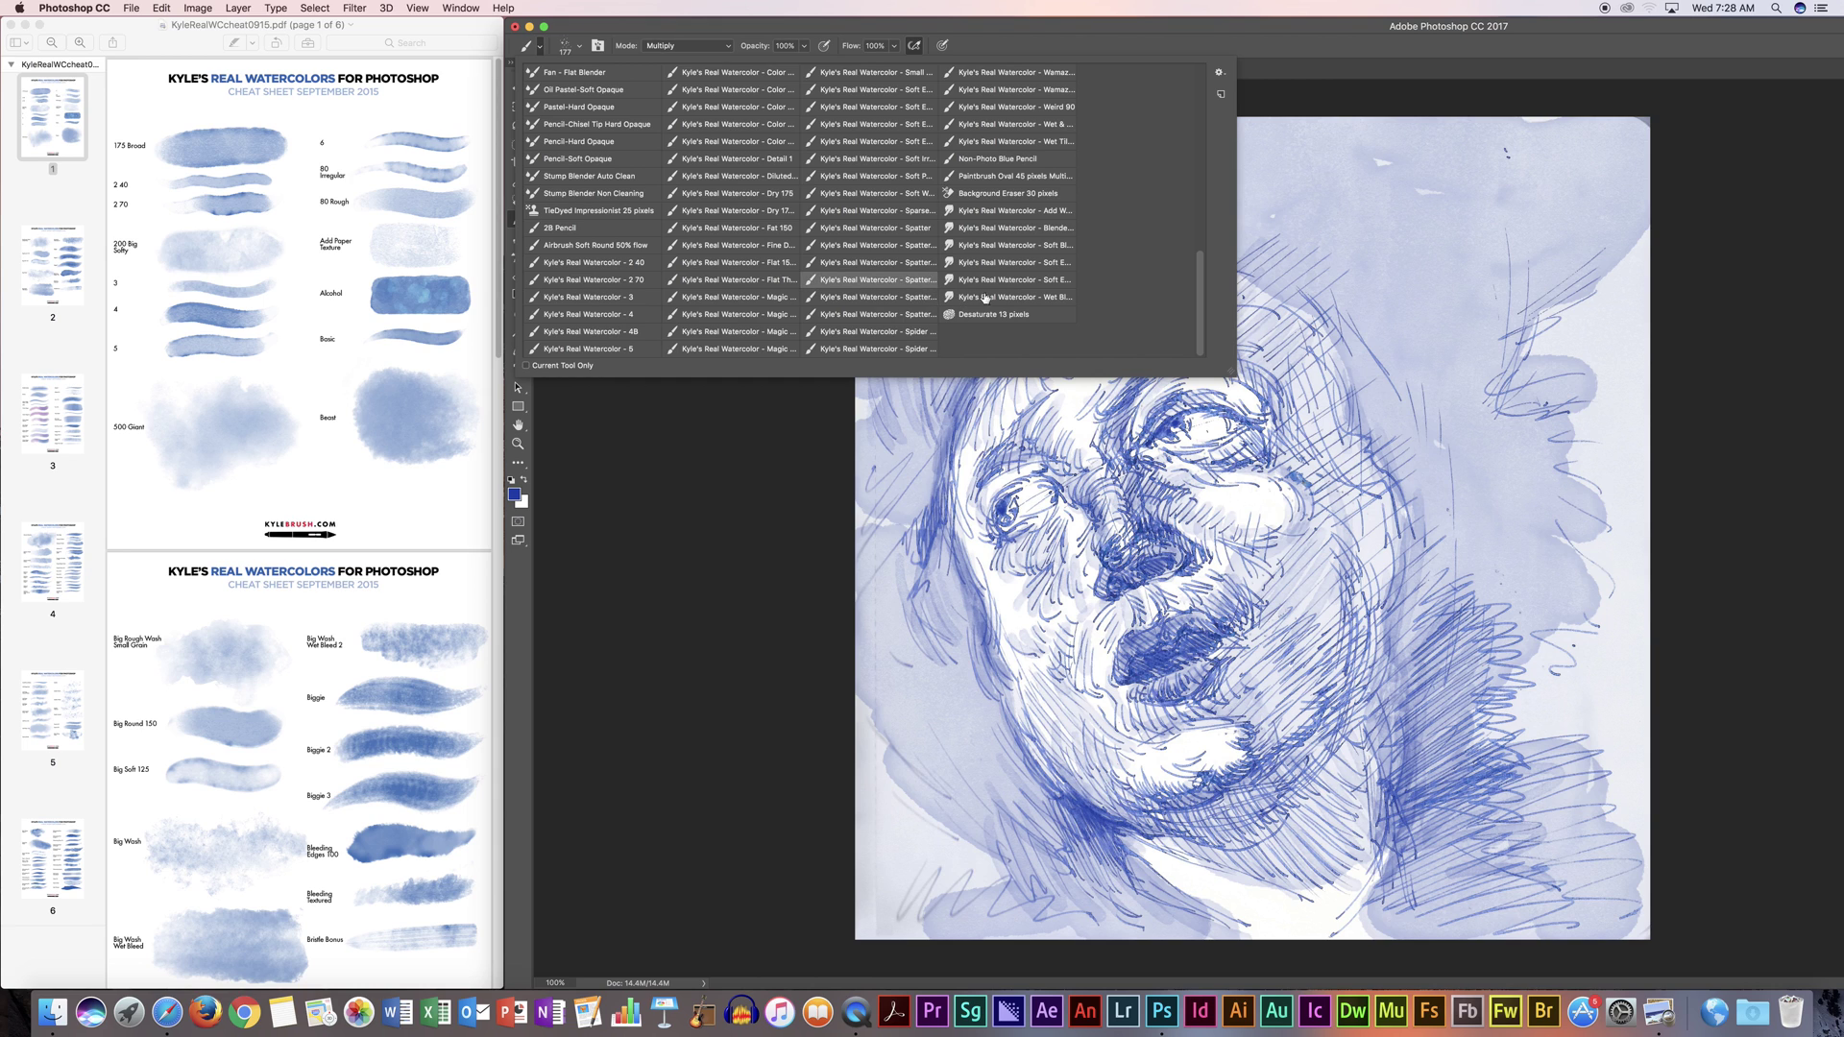
pyautogui.click(1357, 40)
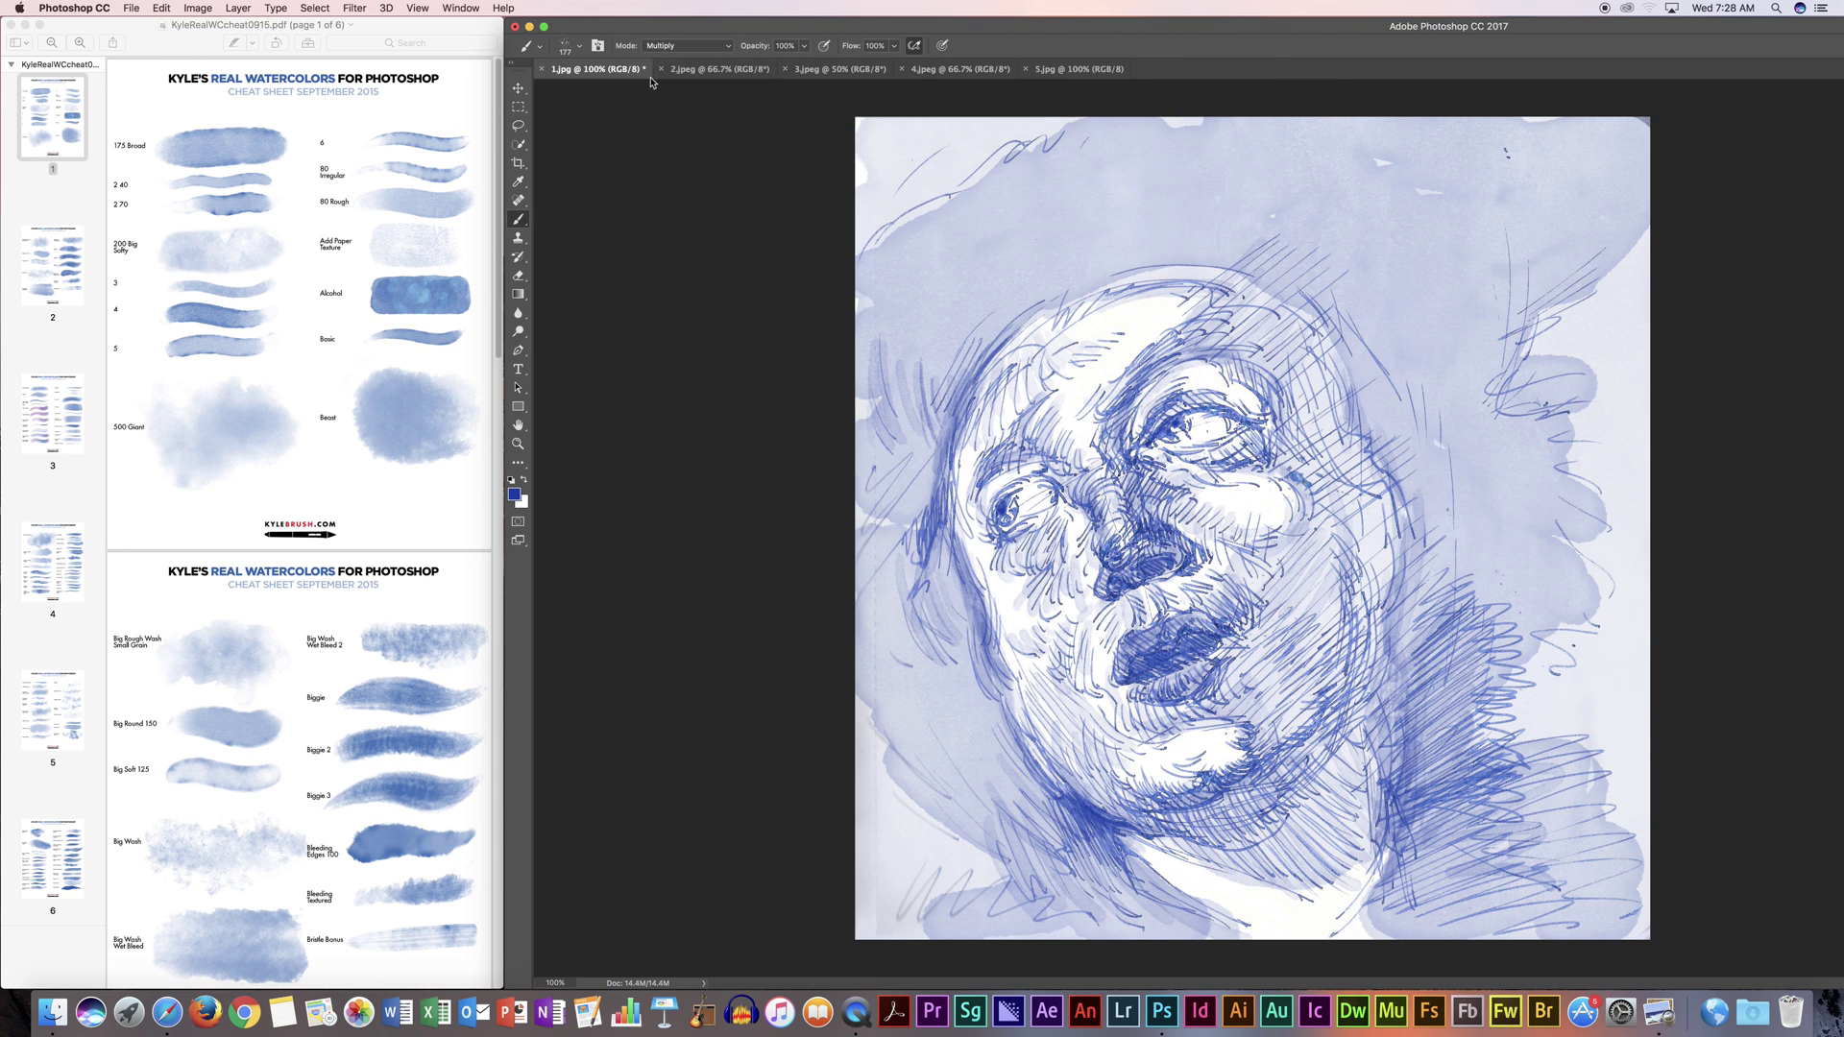
# Step: Set the spatter brush to 41% opacity and a size of 780 px
pyautogui.click(804, 45)
pyautogui.moveTo(806, 68); pyautogui.dragTo(773, 75)
pyautogui.click(578, 47)
pyautogui.moveTo(645, 94); pyautogui.dragTo(666, 93)
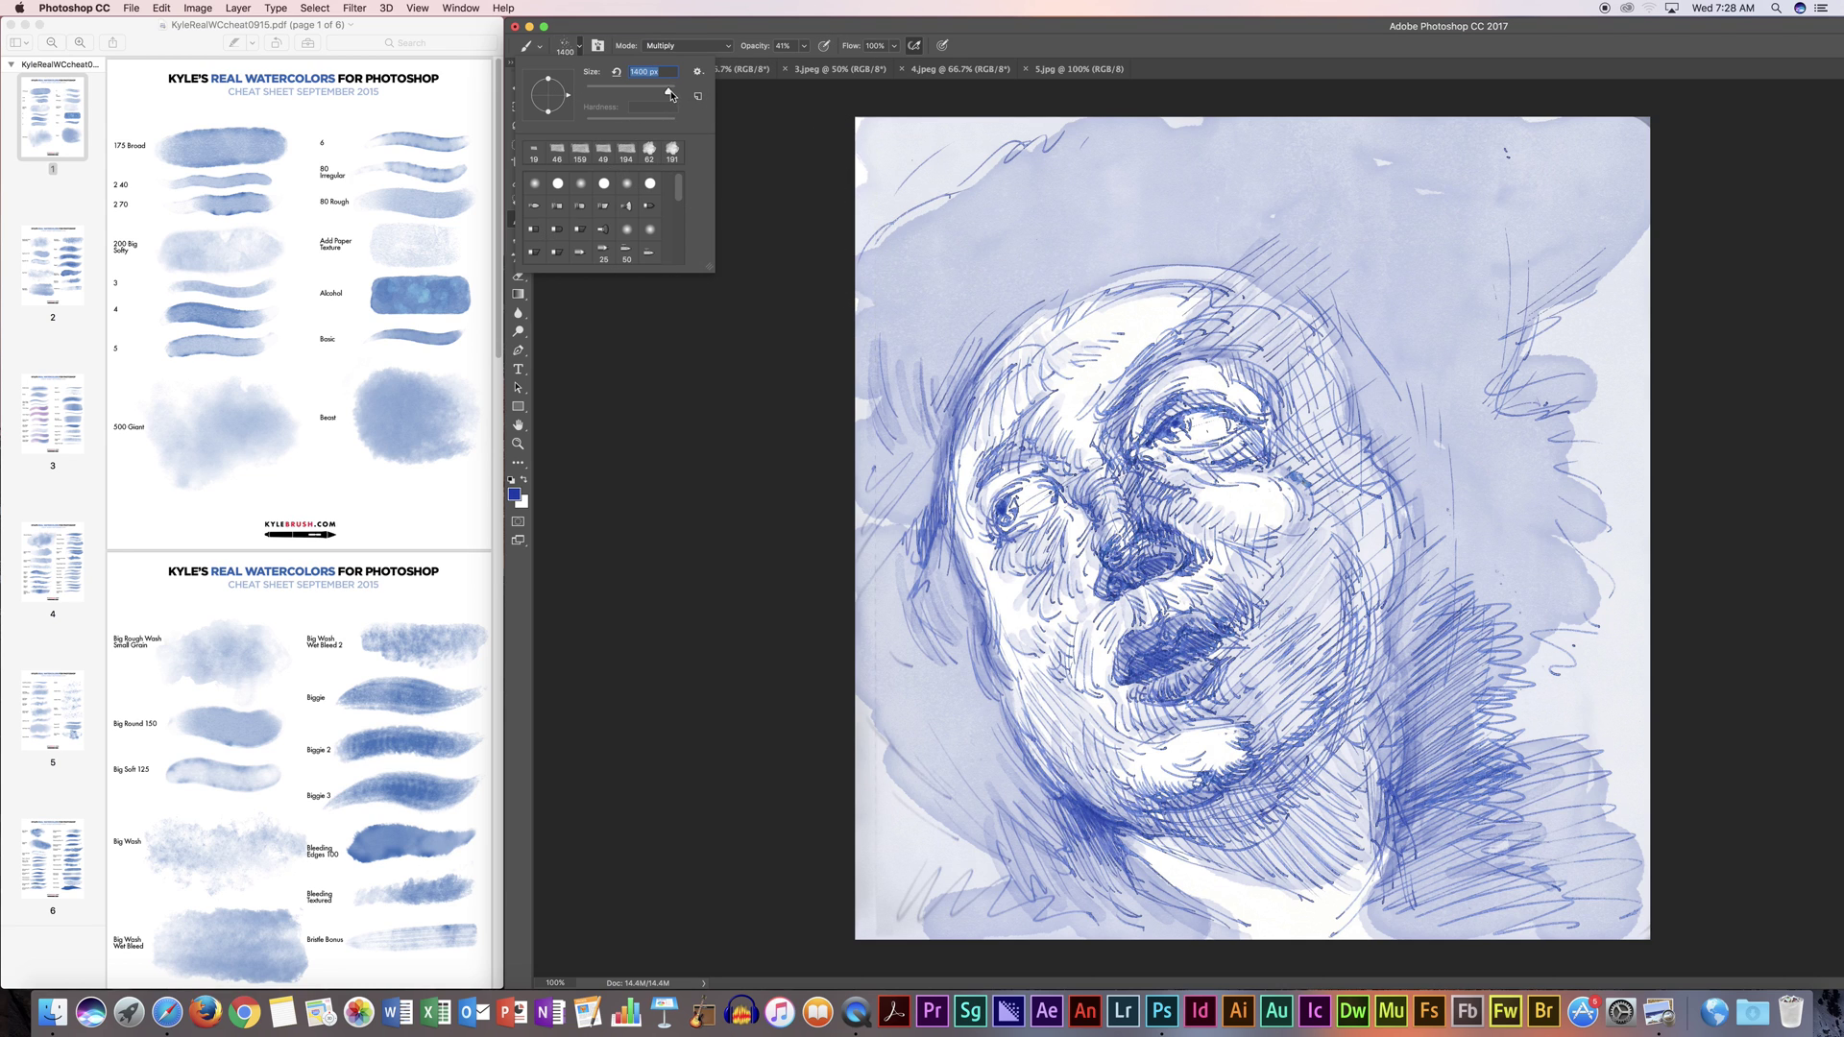
pyautogui.moveTo(665, 93); pyautogui.dragTo(665, 94)
pyautogui.write('780')
pyautogui.press('Return')
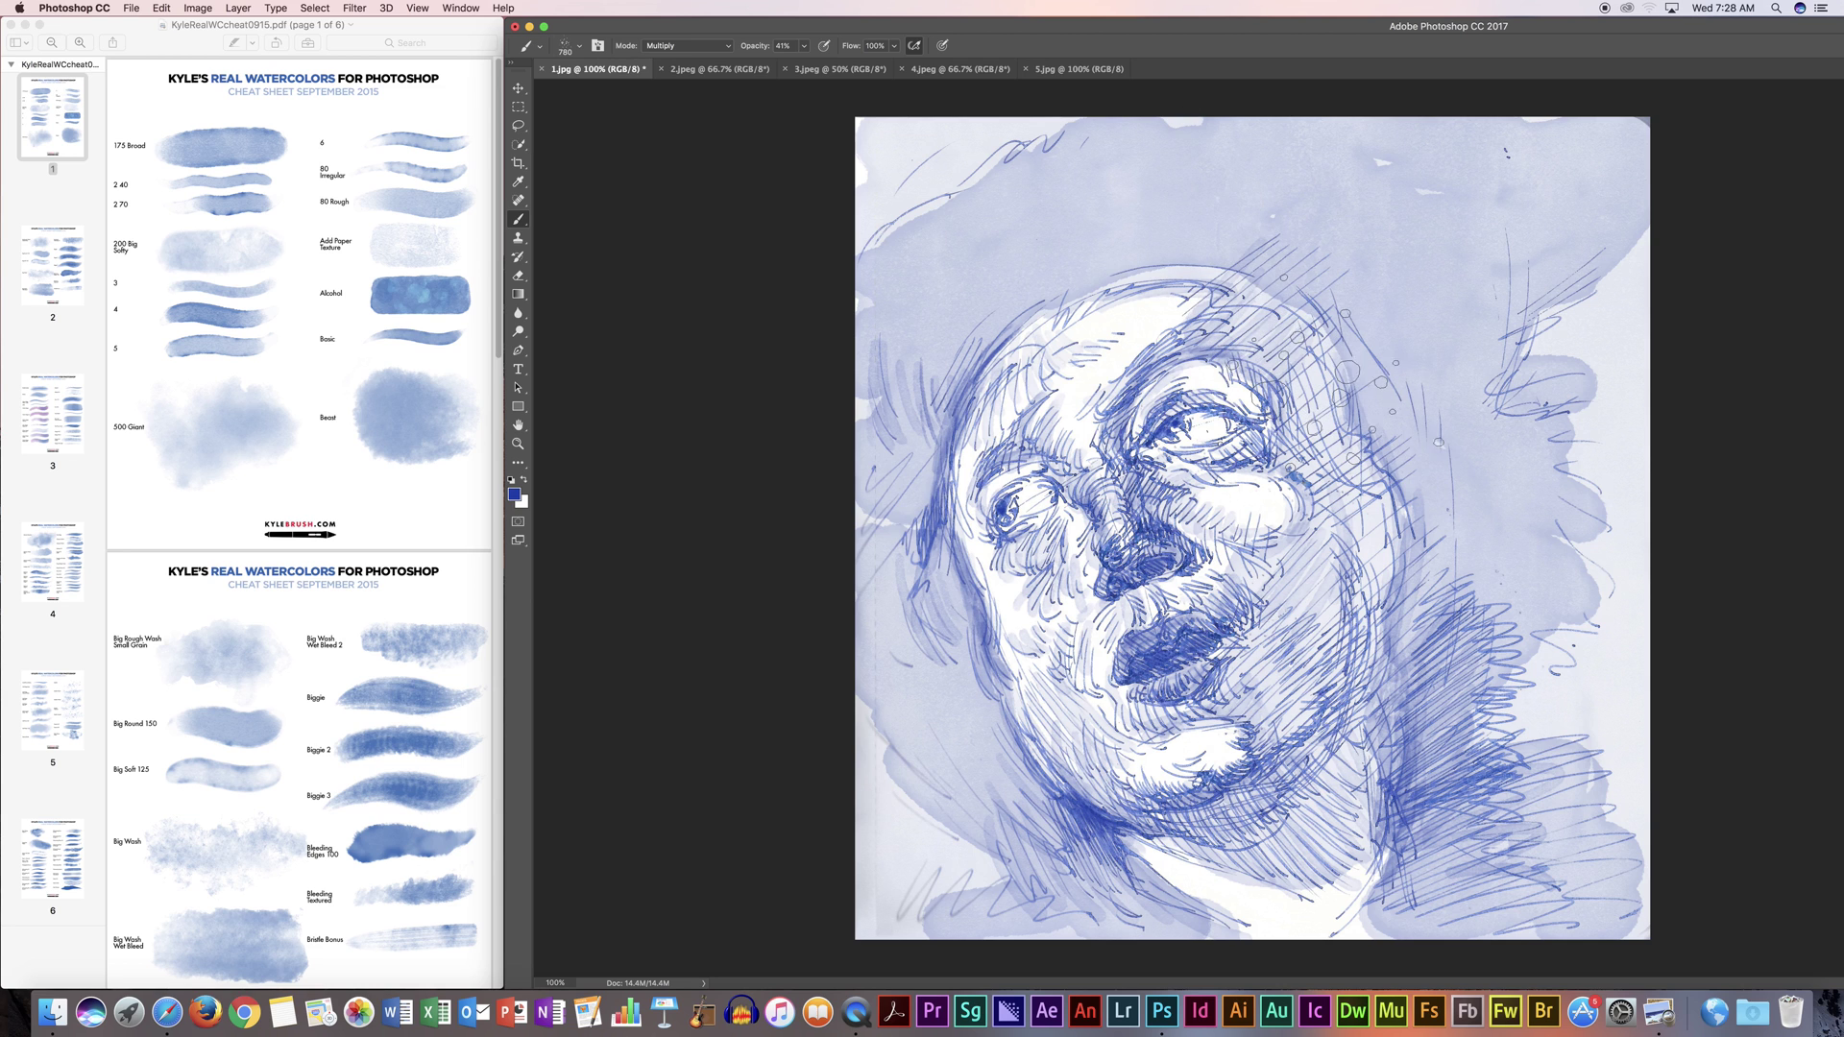
# Step: Spatter droplets over the upper right background, left edge and lower face, and undo the last spatter across the lower face
pyautogui.click(1436, 219)
pyautogui.moveTo(907, 553); pyautogui.dragTo(1469, 835)
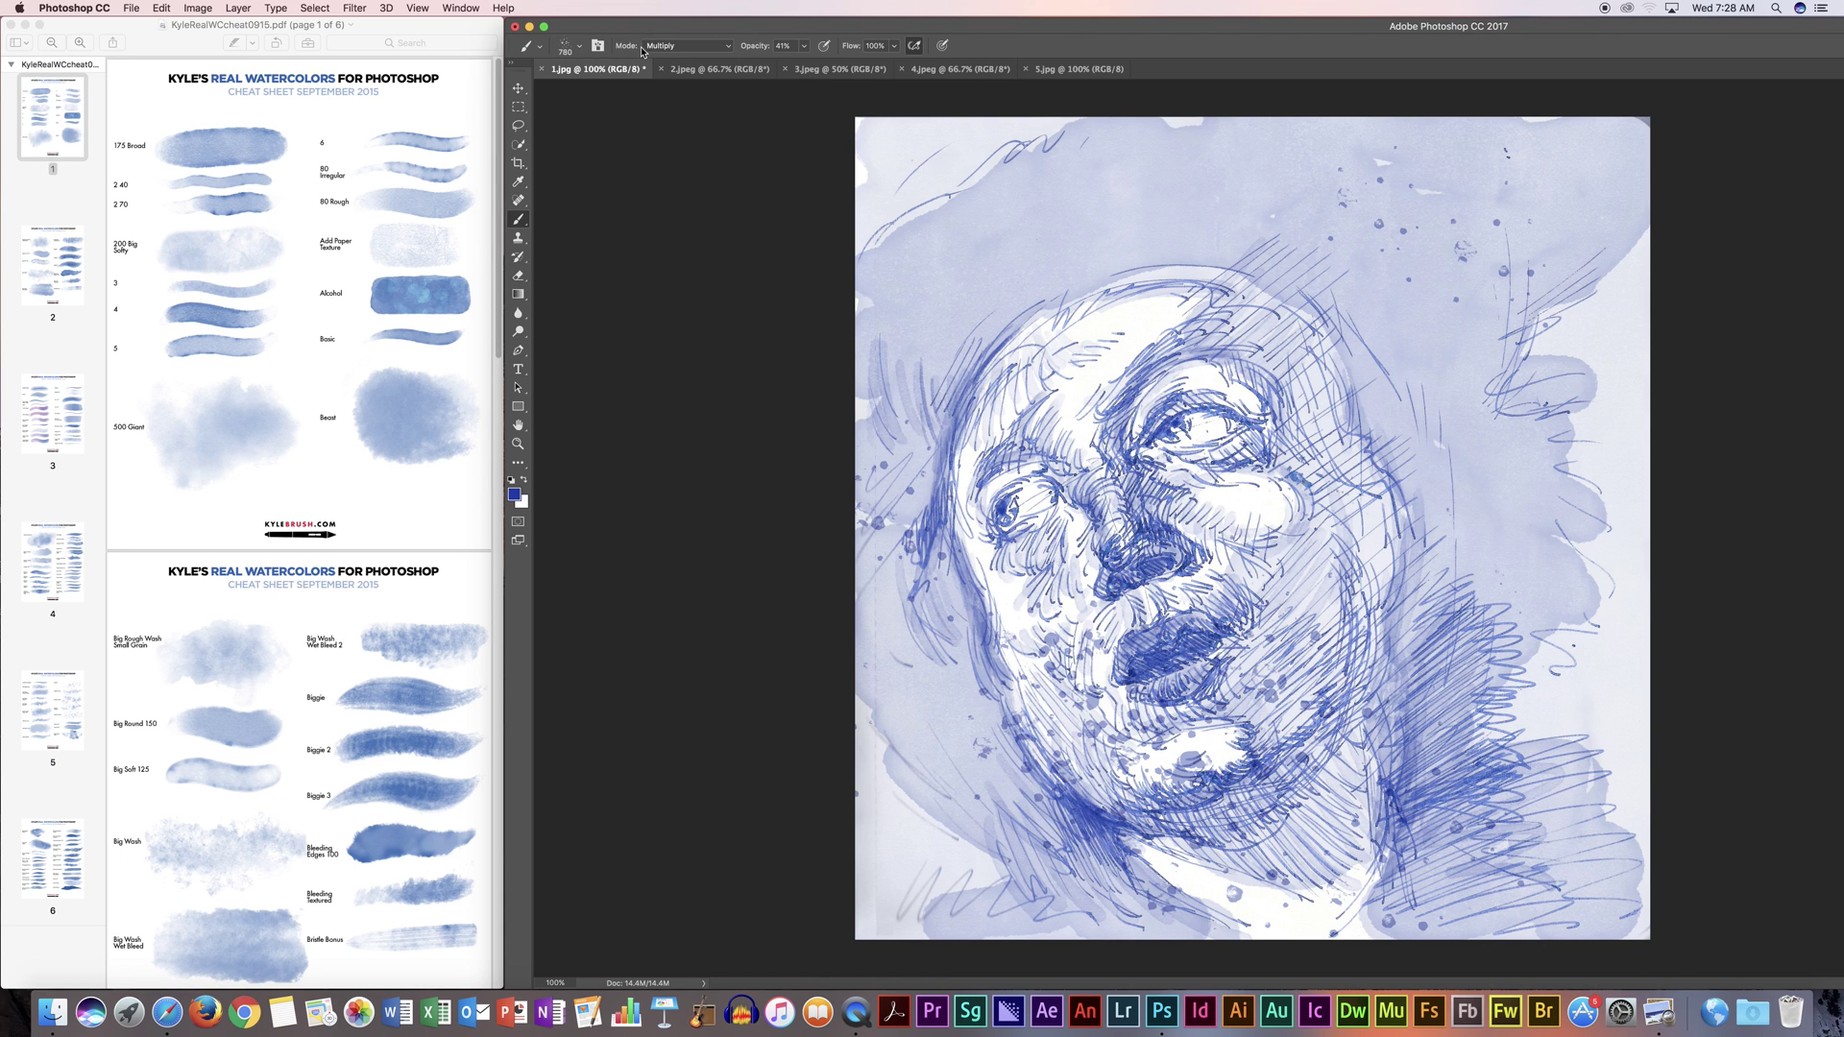
pyautogui.click(154, 14)
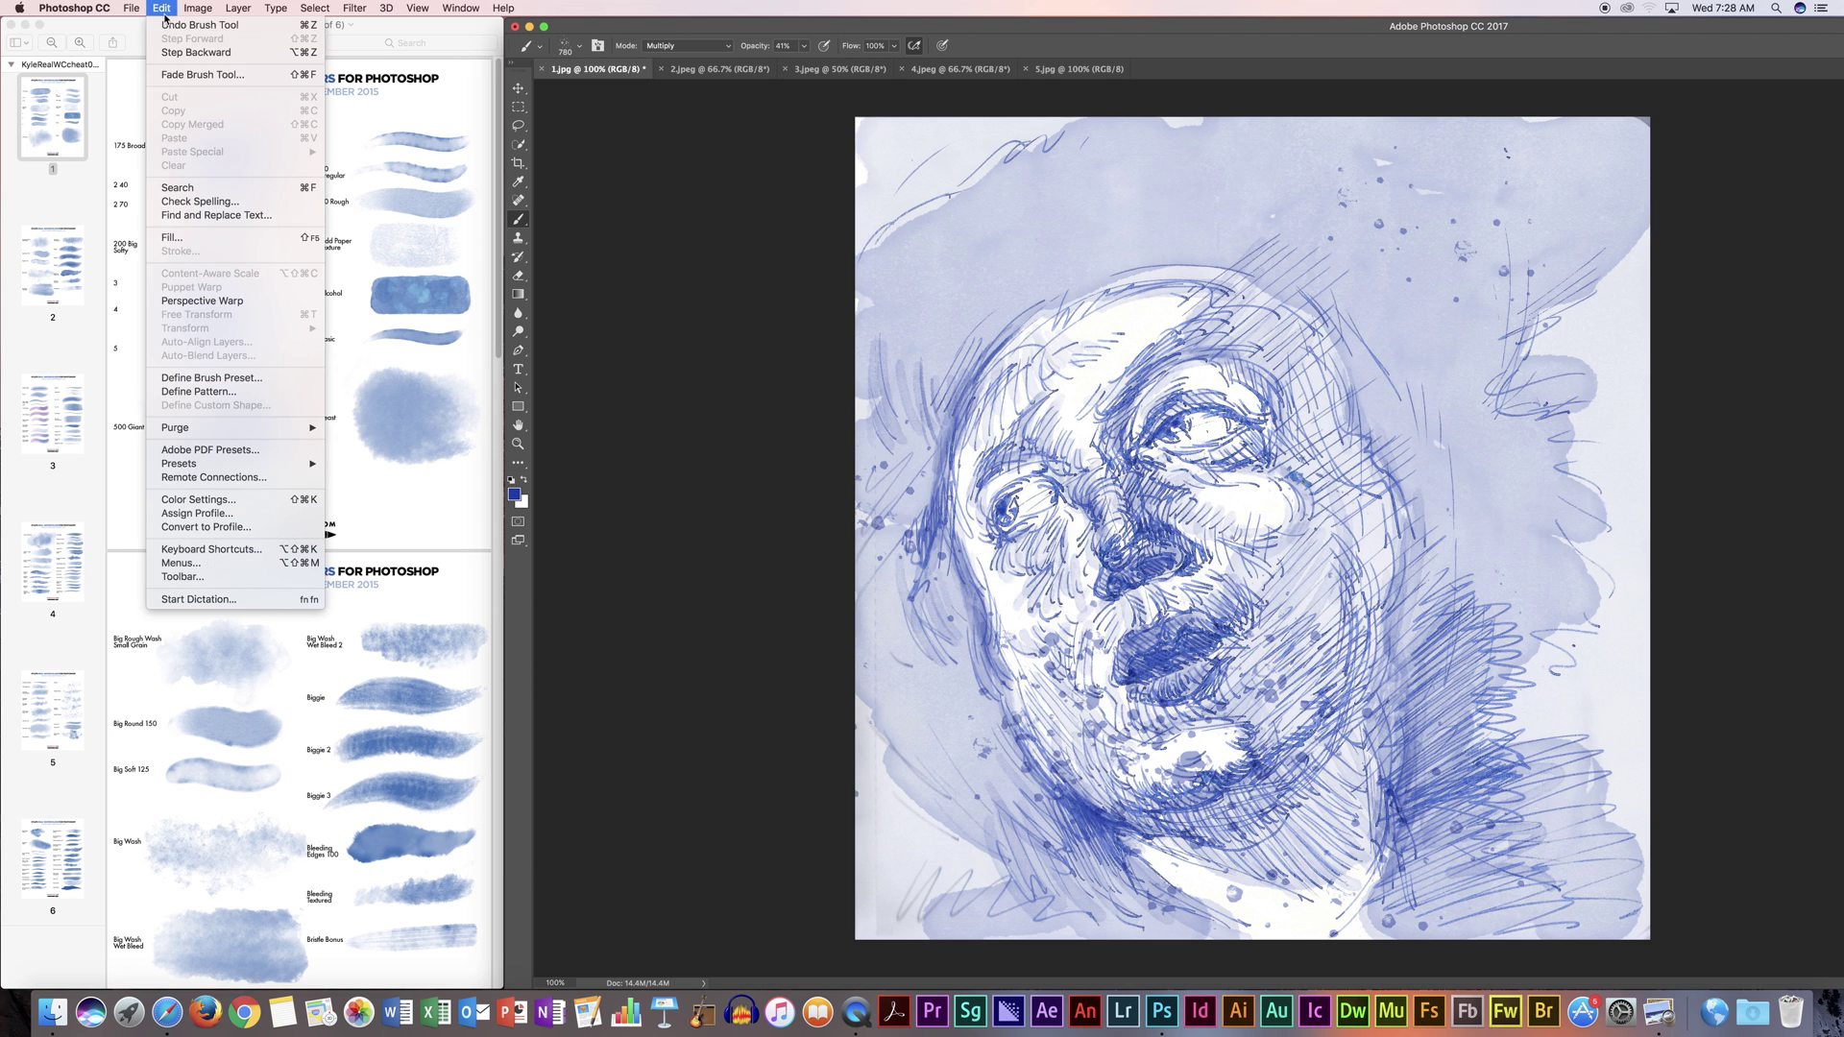
pyautogui.click(219, 65)
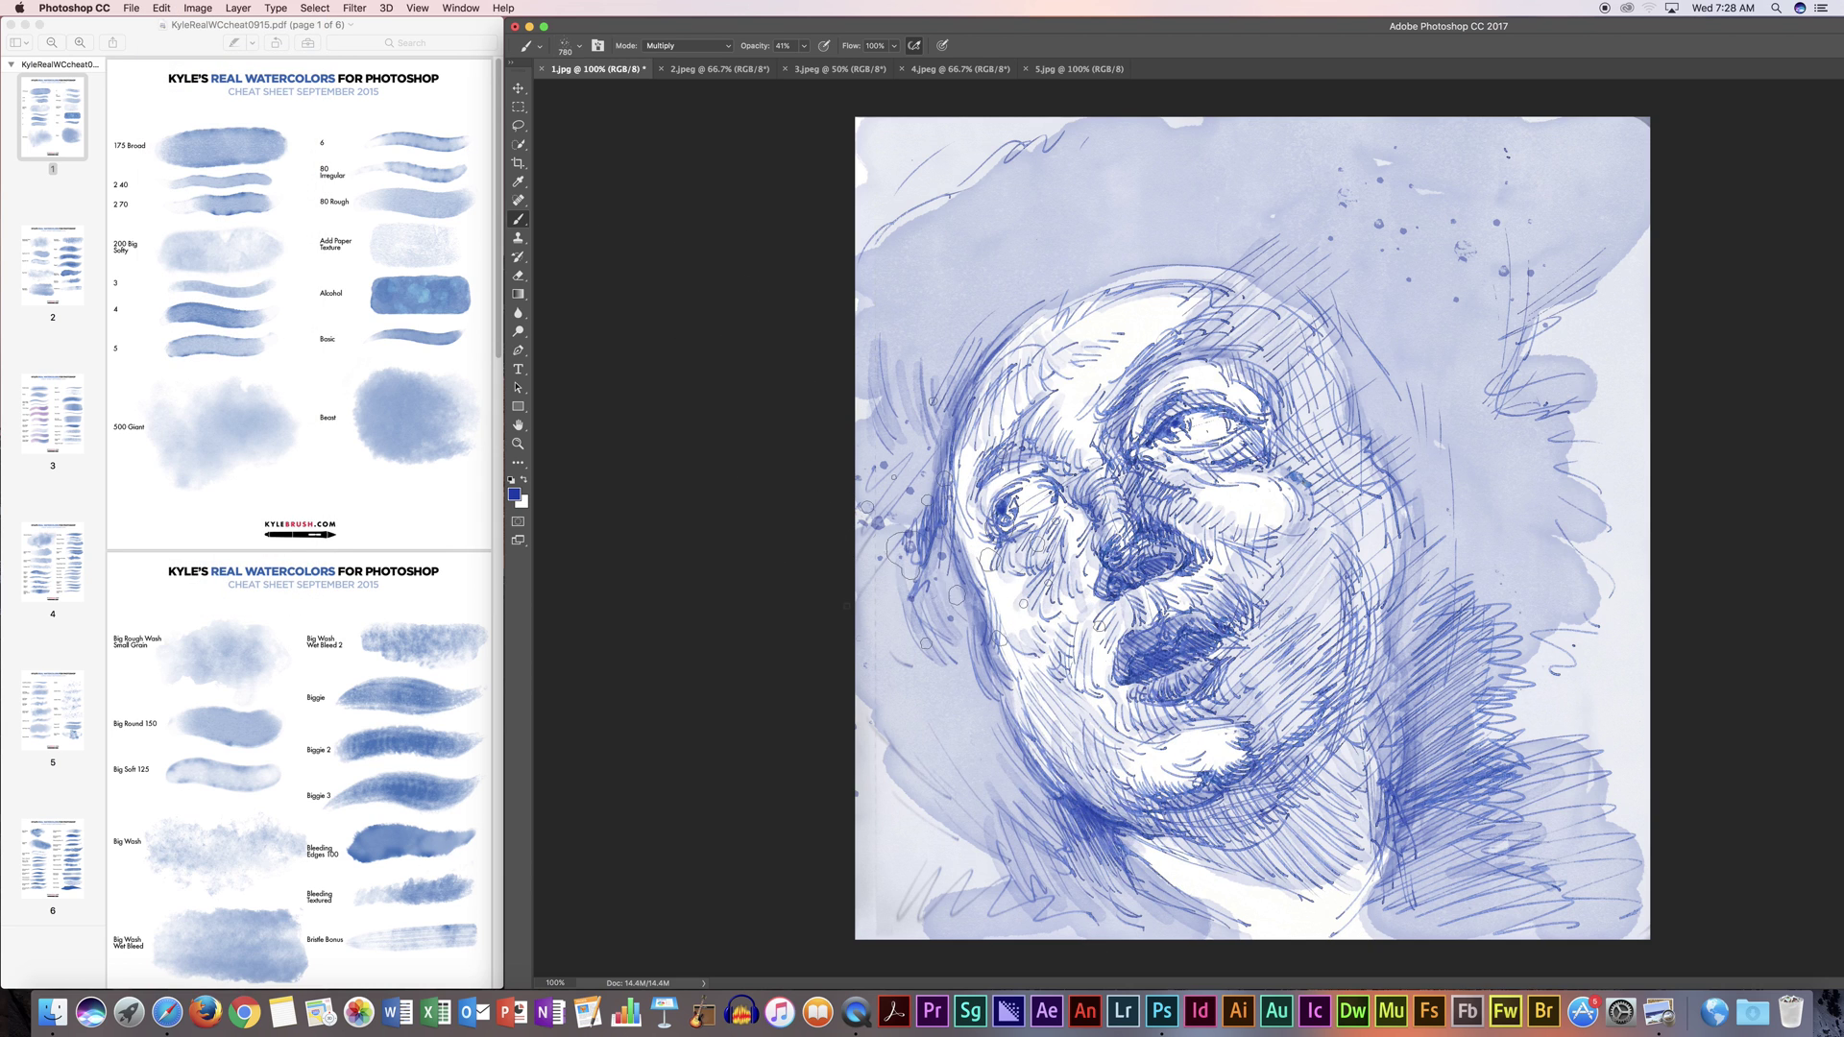
# Step: Lower the spatter brush's opacity to 17% and add fainter droplets to the background
pyautogui.click(804, 45)
pyautogui.moveTo(788, 64); pyautogui.dragTo(786, 64)
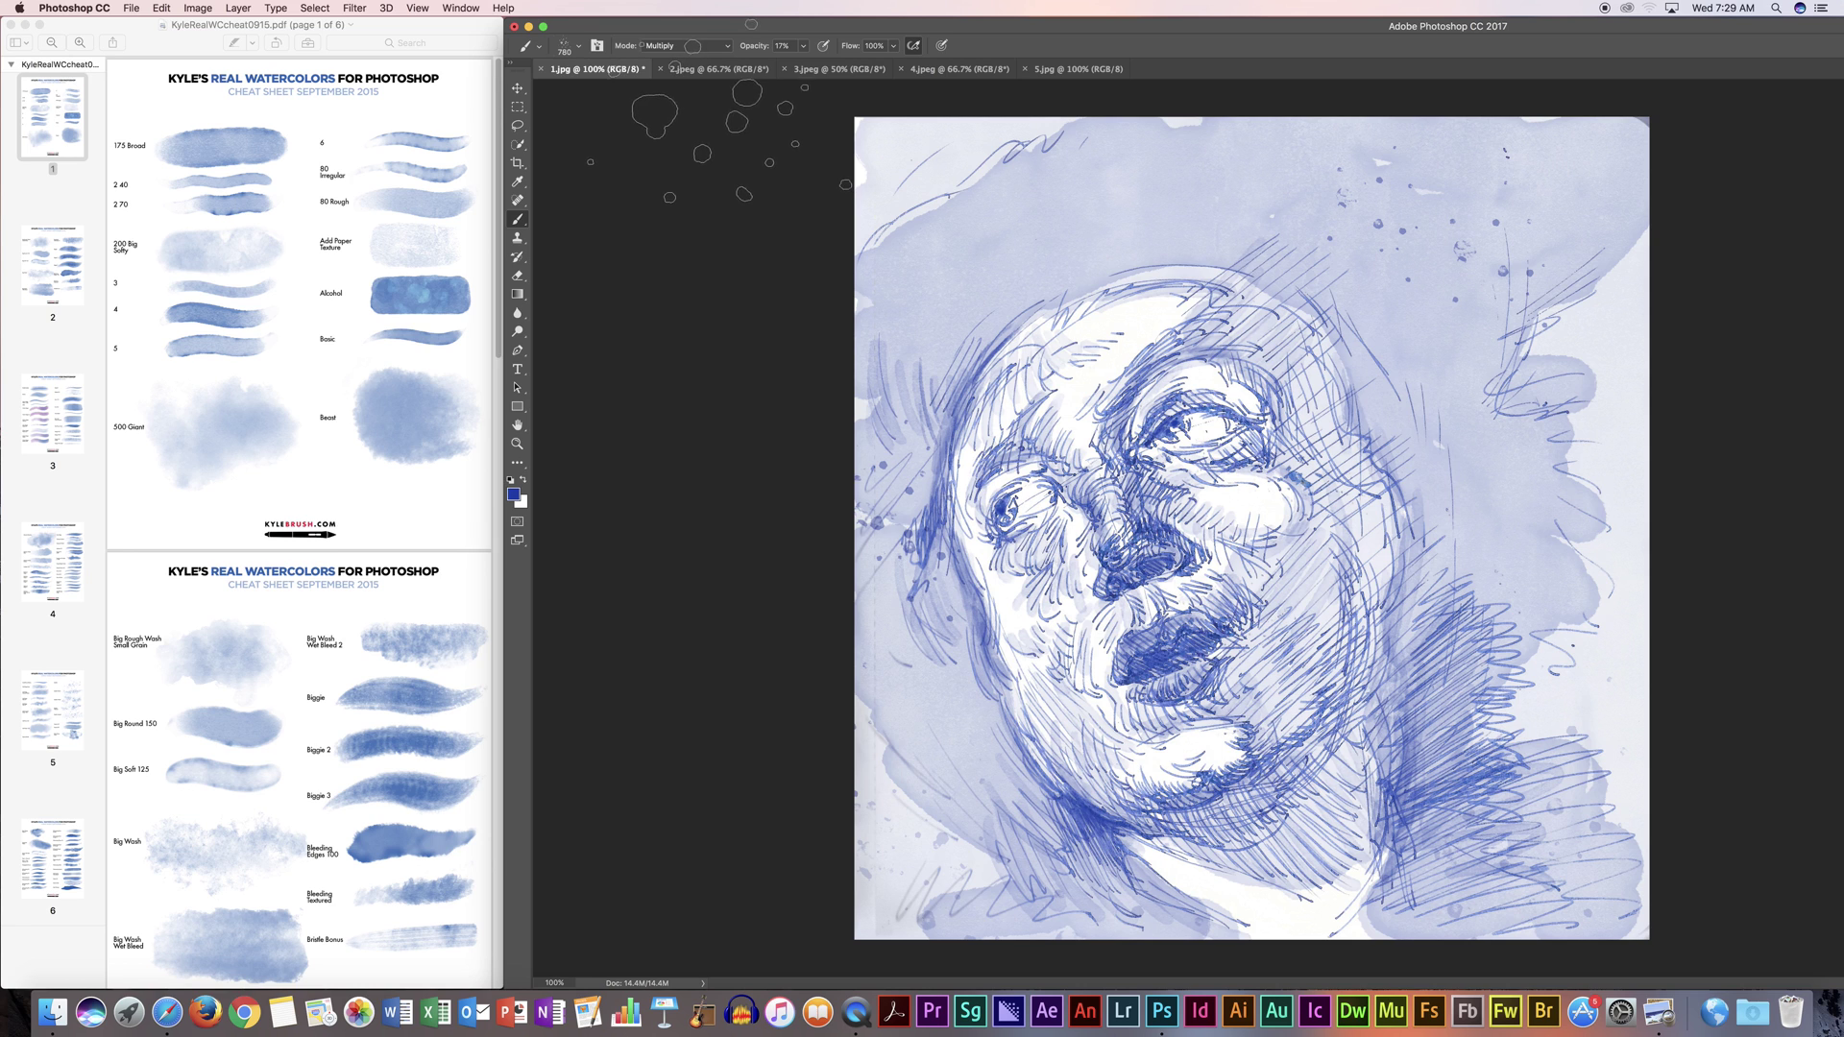
# Step: Switch to the red figure sketch 2.jpeg and duplicate the image under the name 2.jpeg copy
pyautogui.click(717, 72)
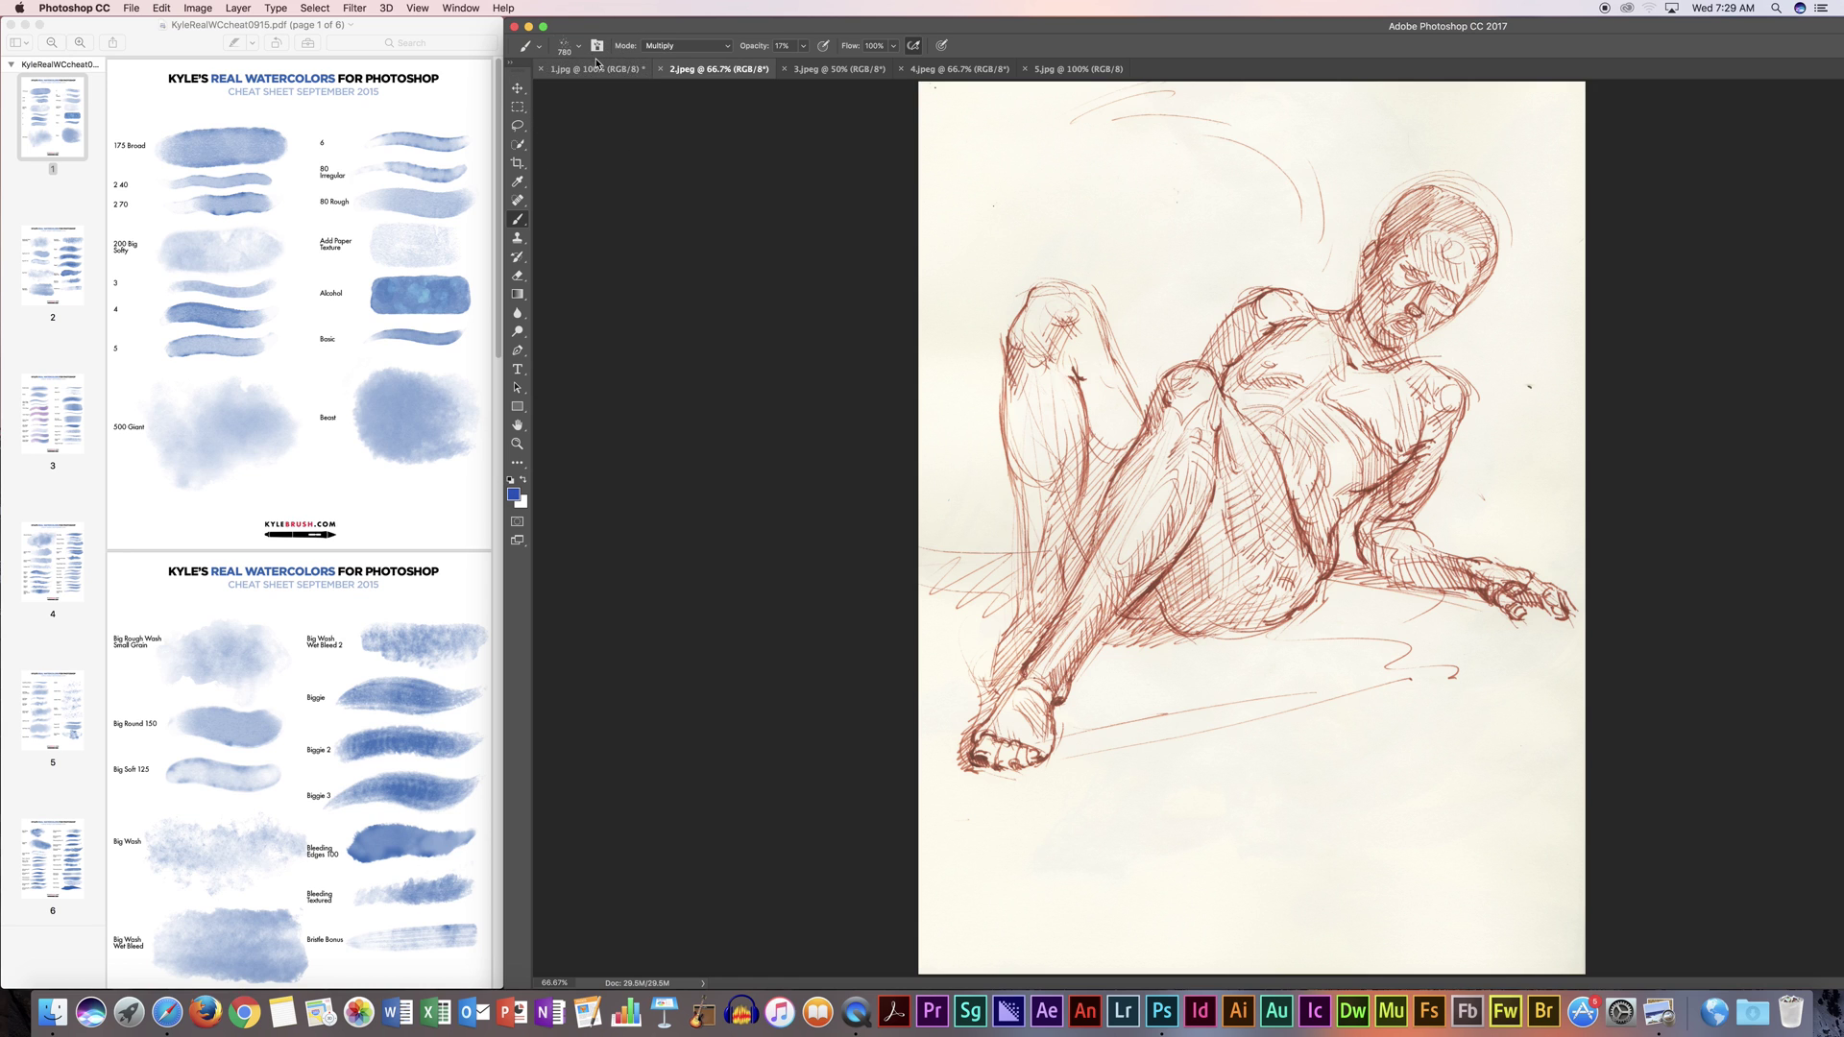
pyautogui.click(517, 88)
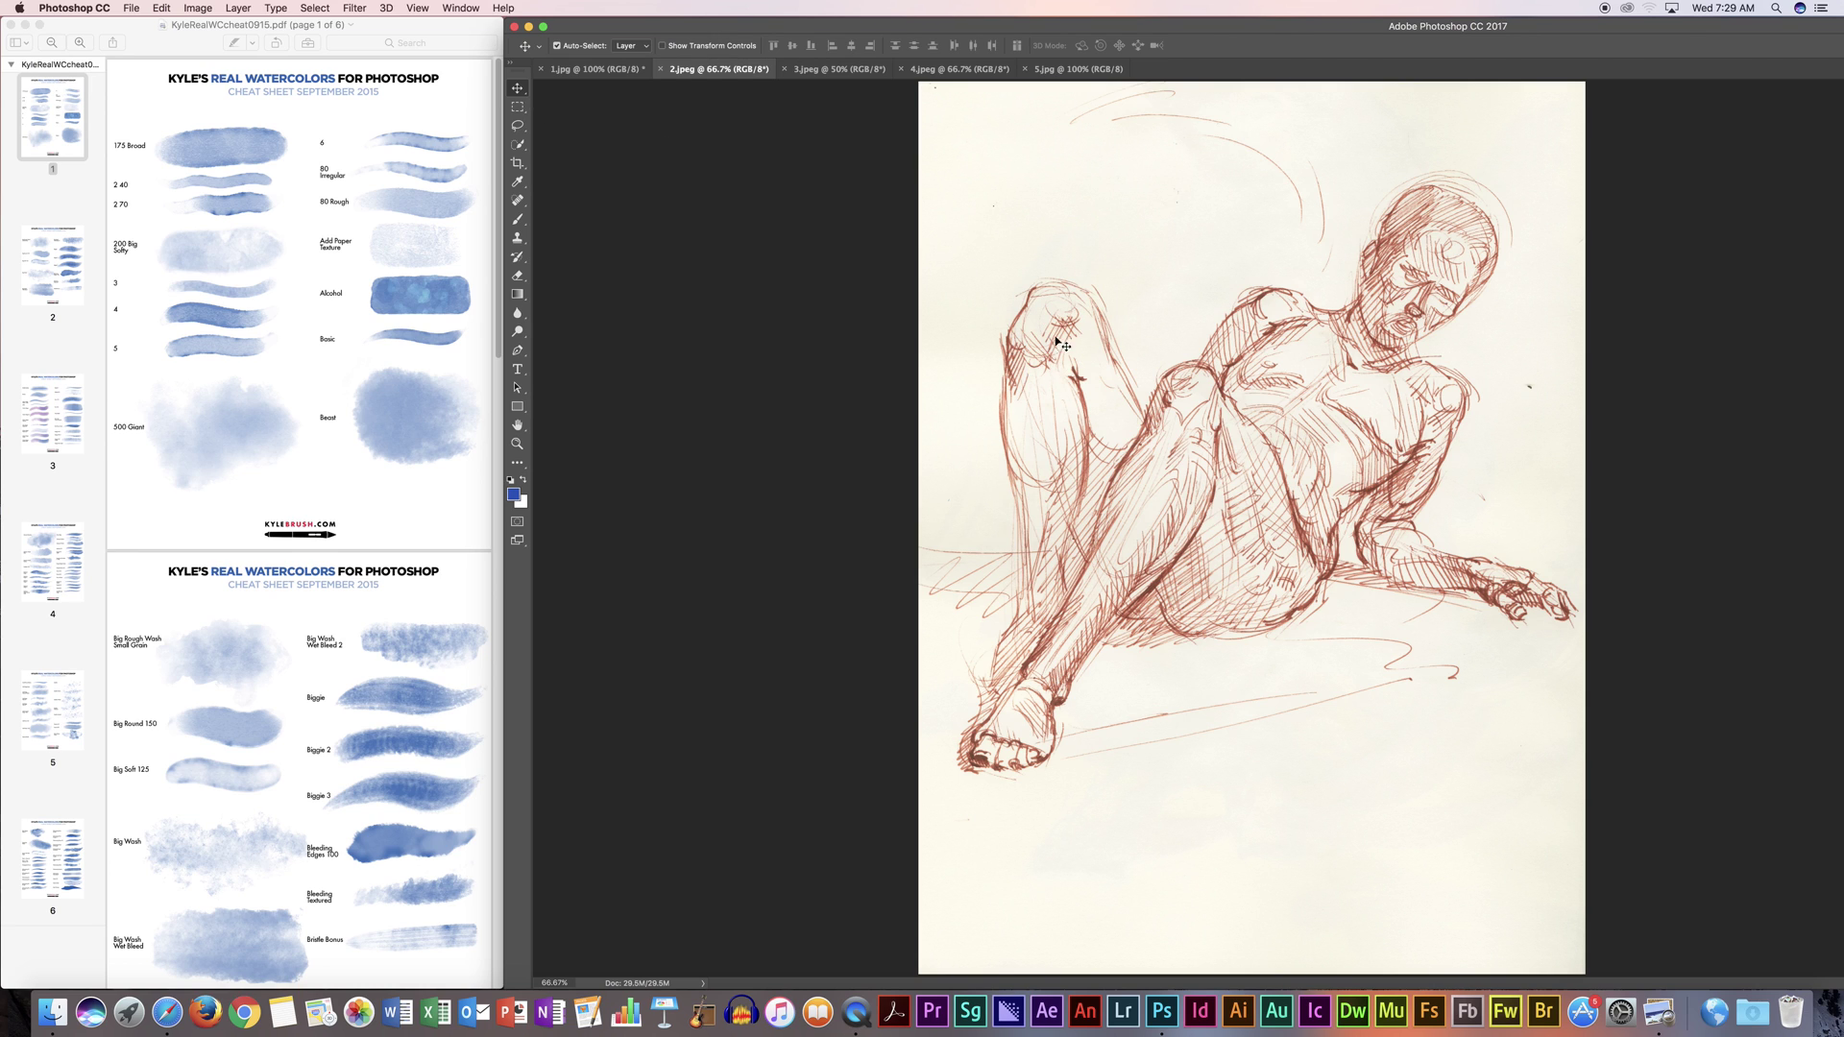
pyautogui.click(199, 8)
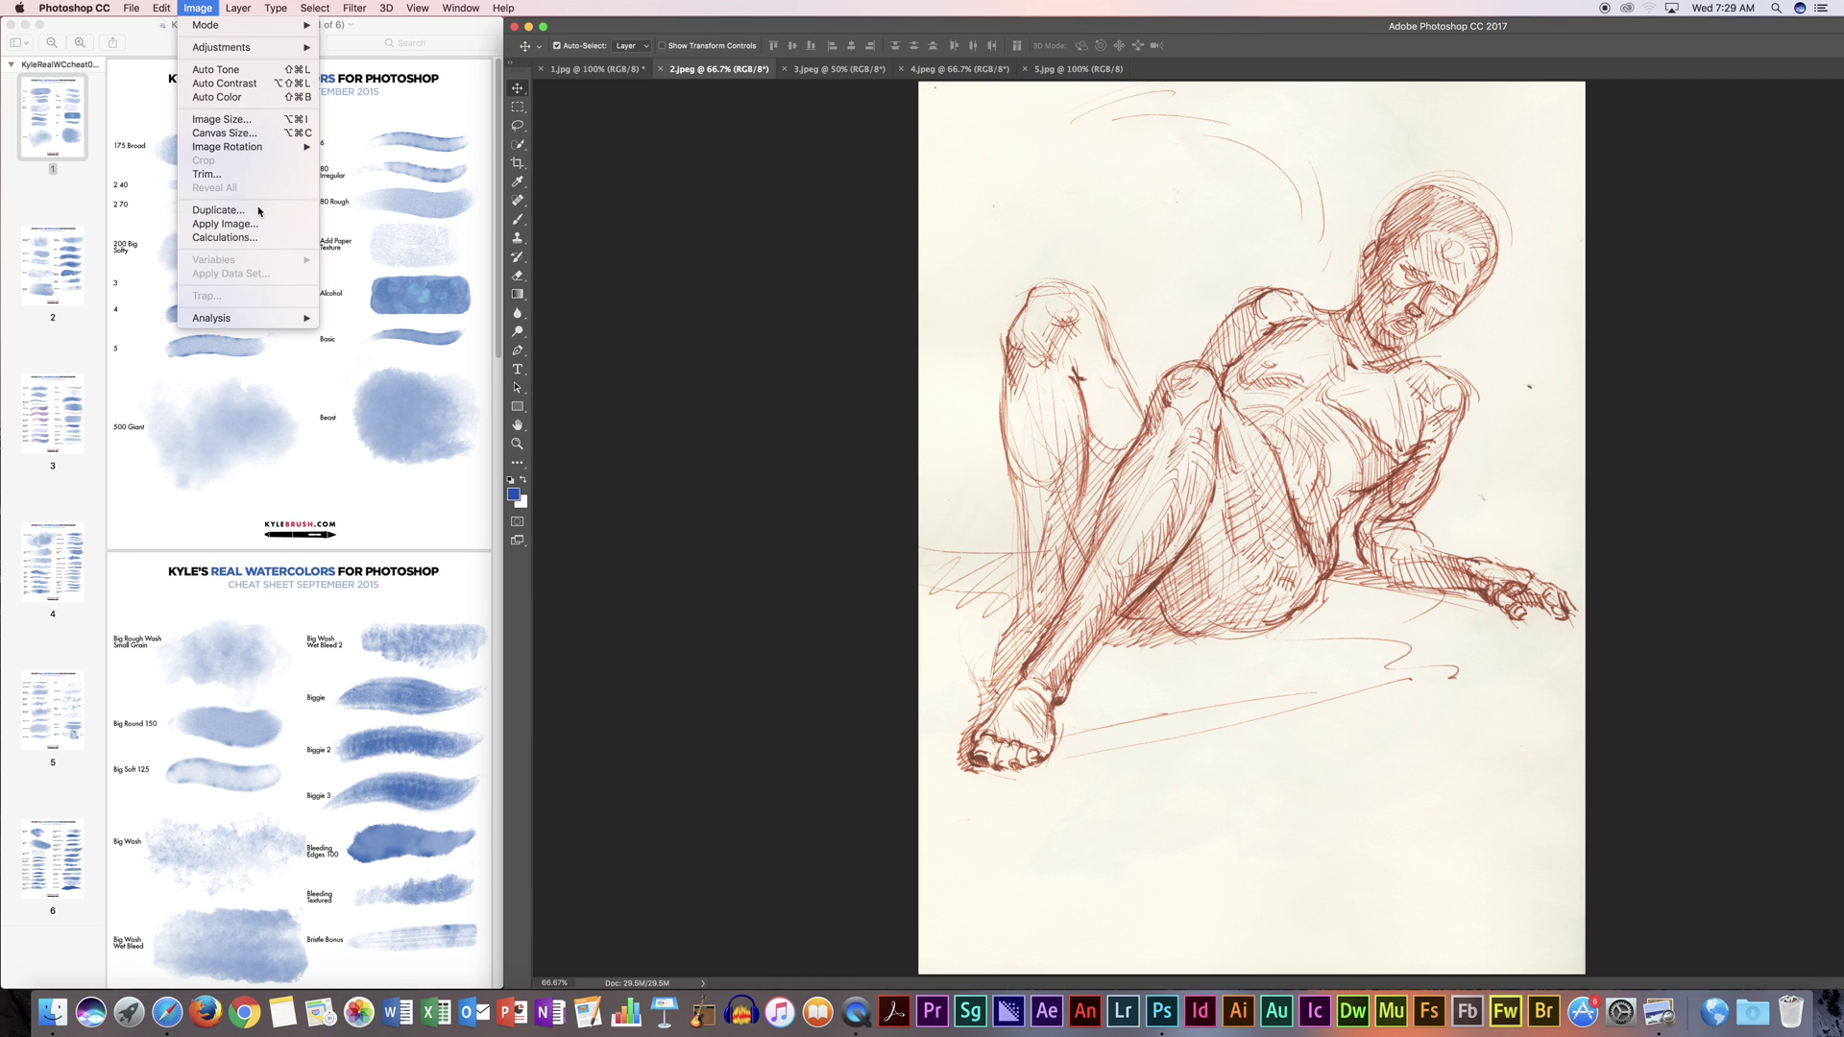
pyautogui.press('Escape')
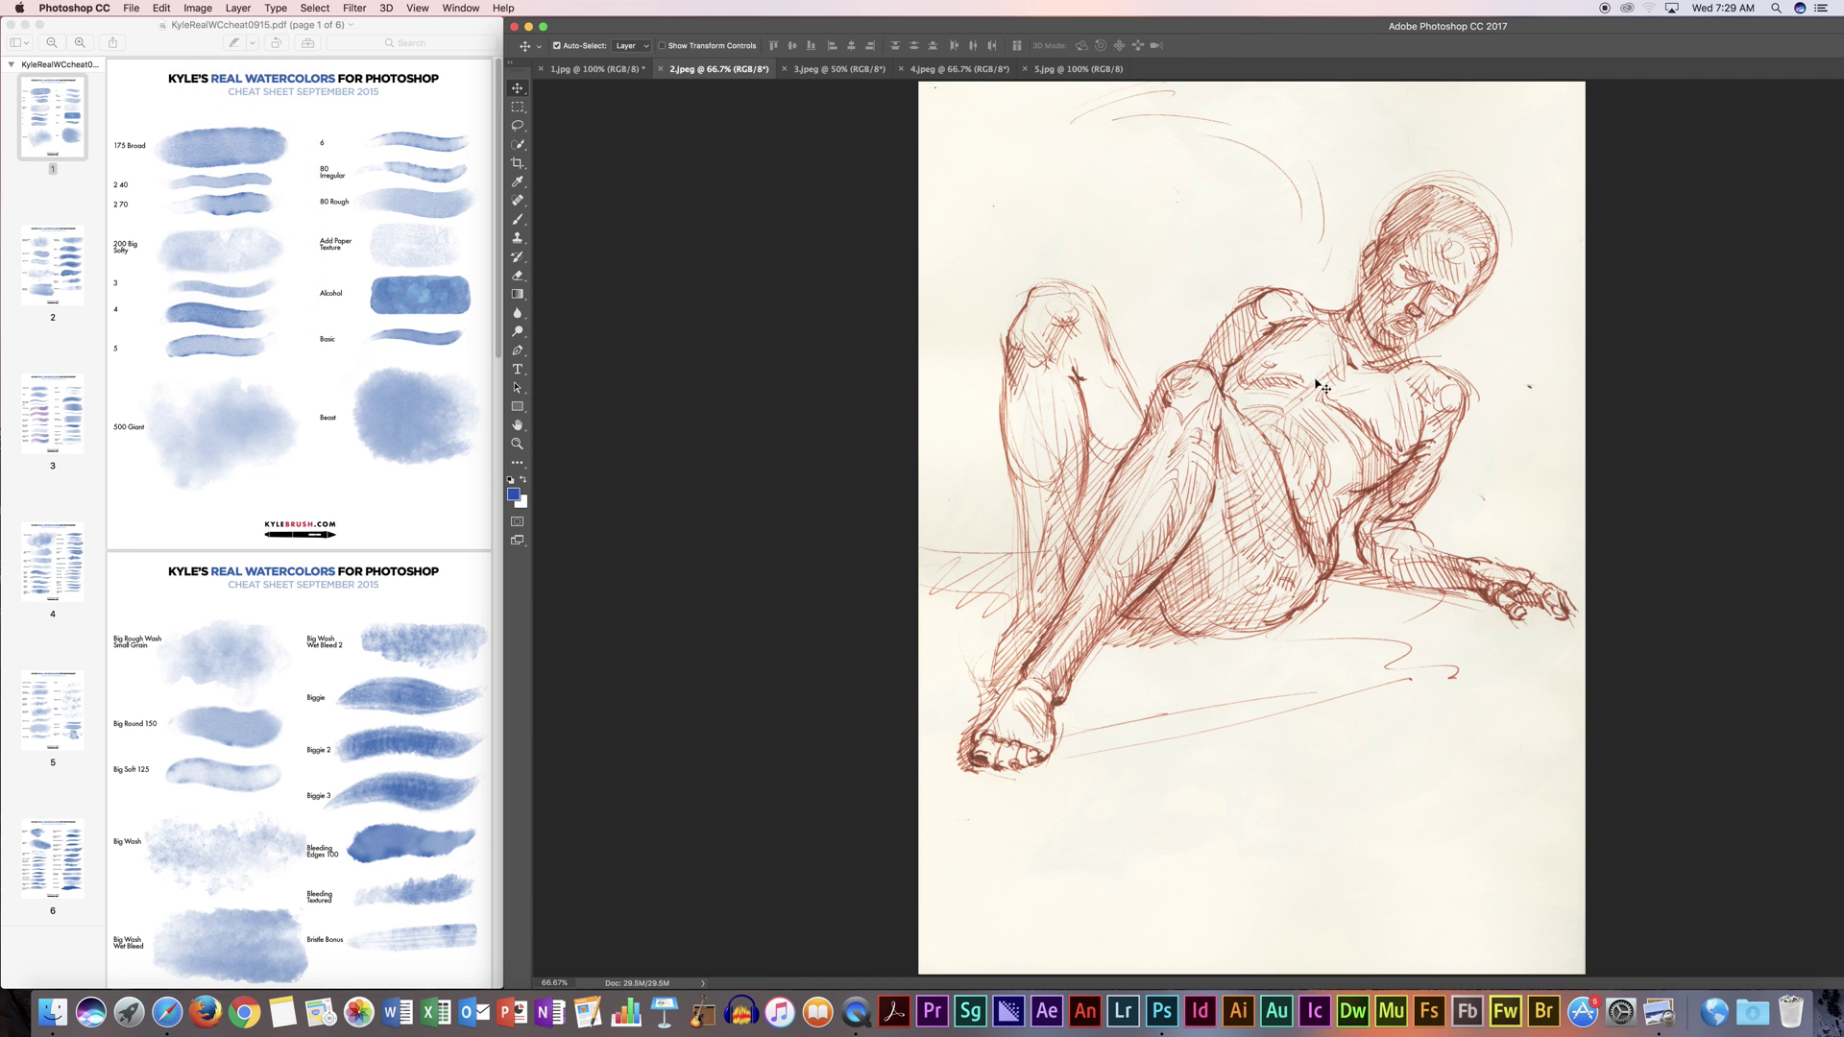
pyautogui.click(199, 9)
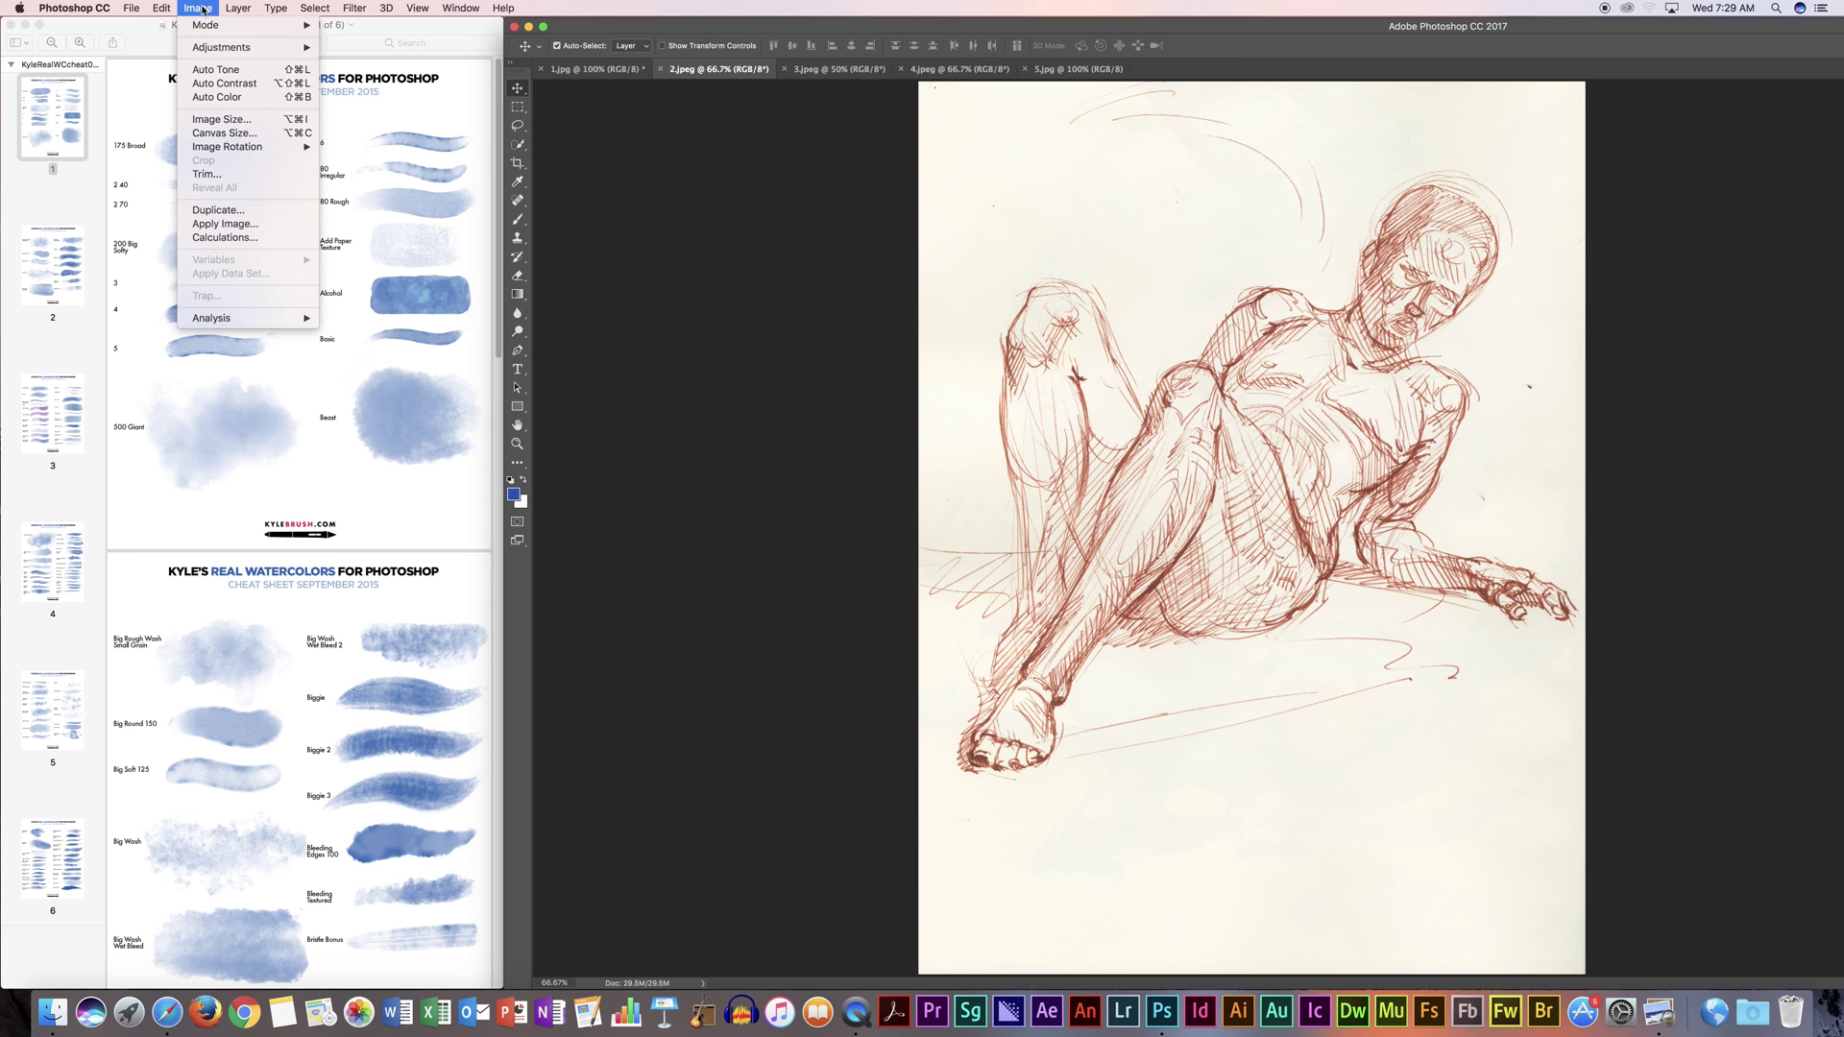
pyautogui.click(246, 209)
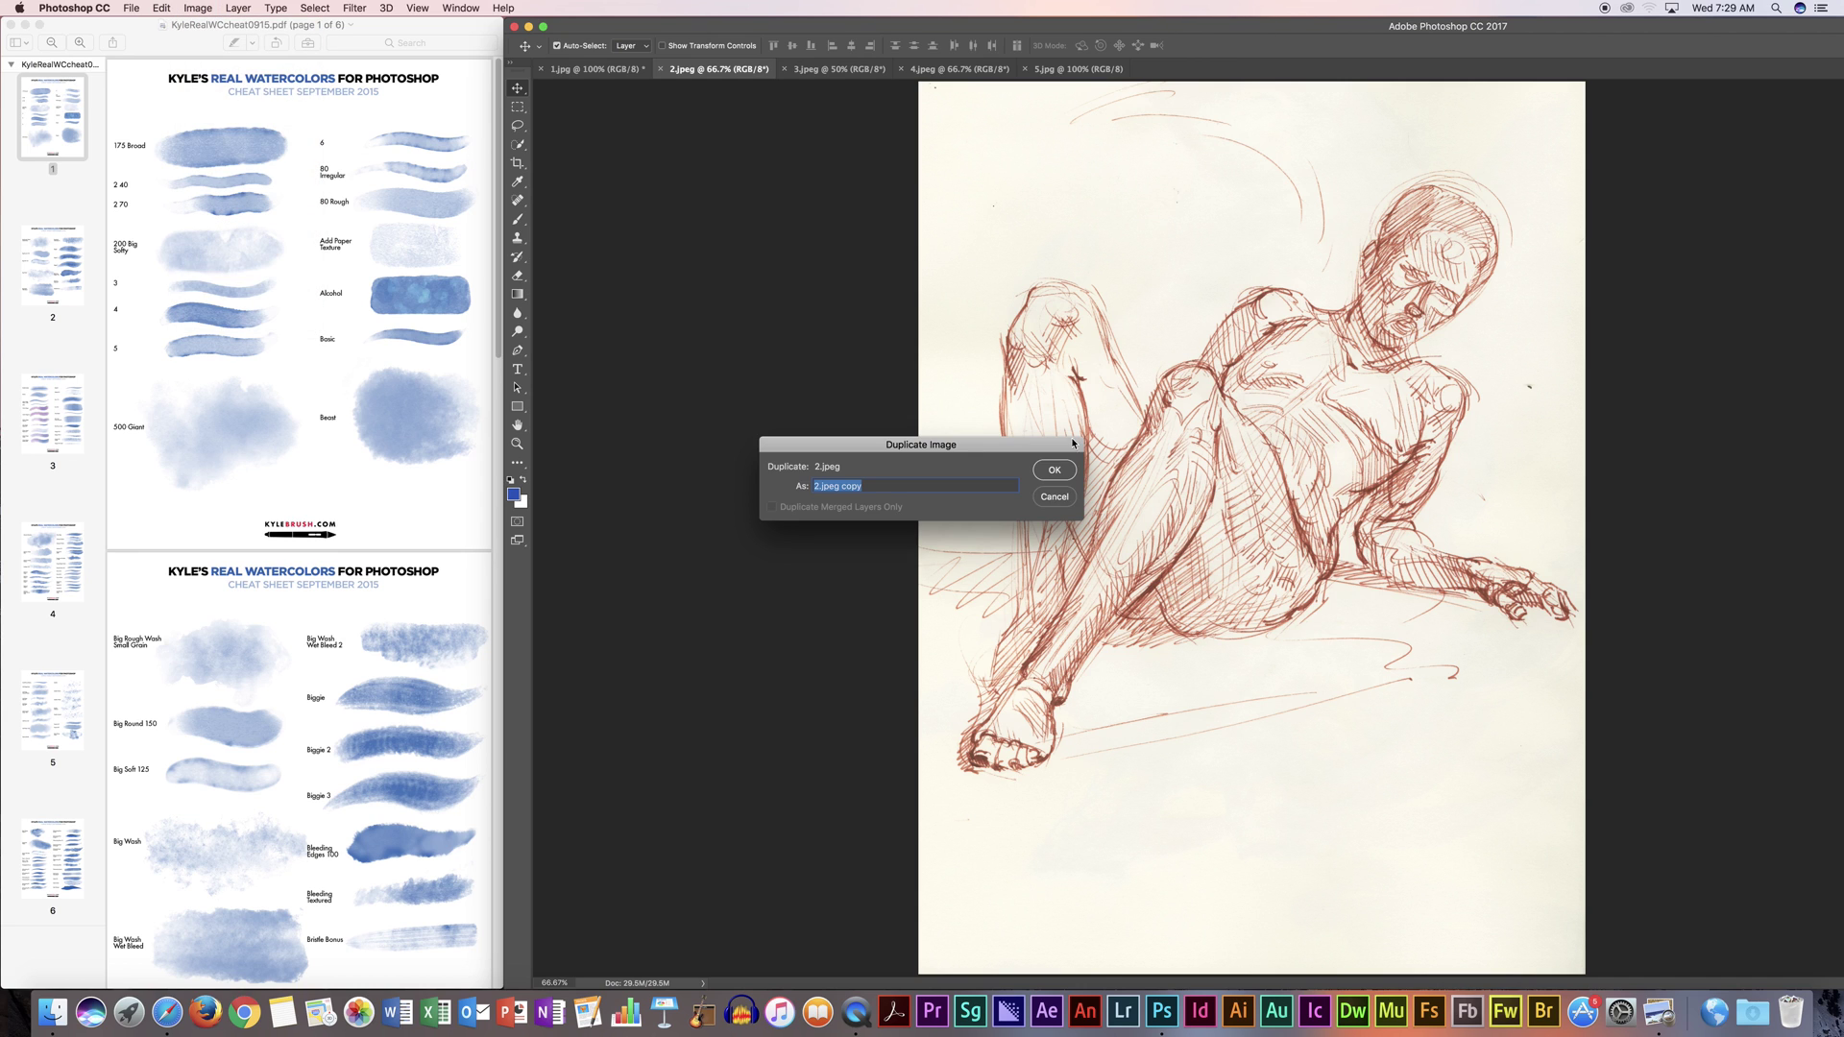
pyautogui.click(1053, 470)
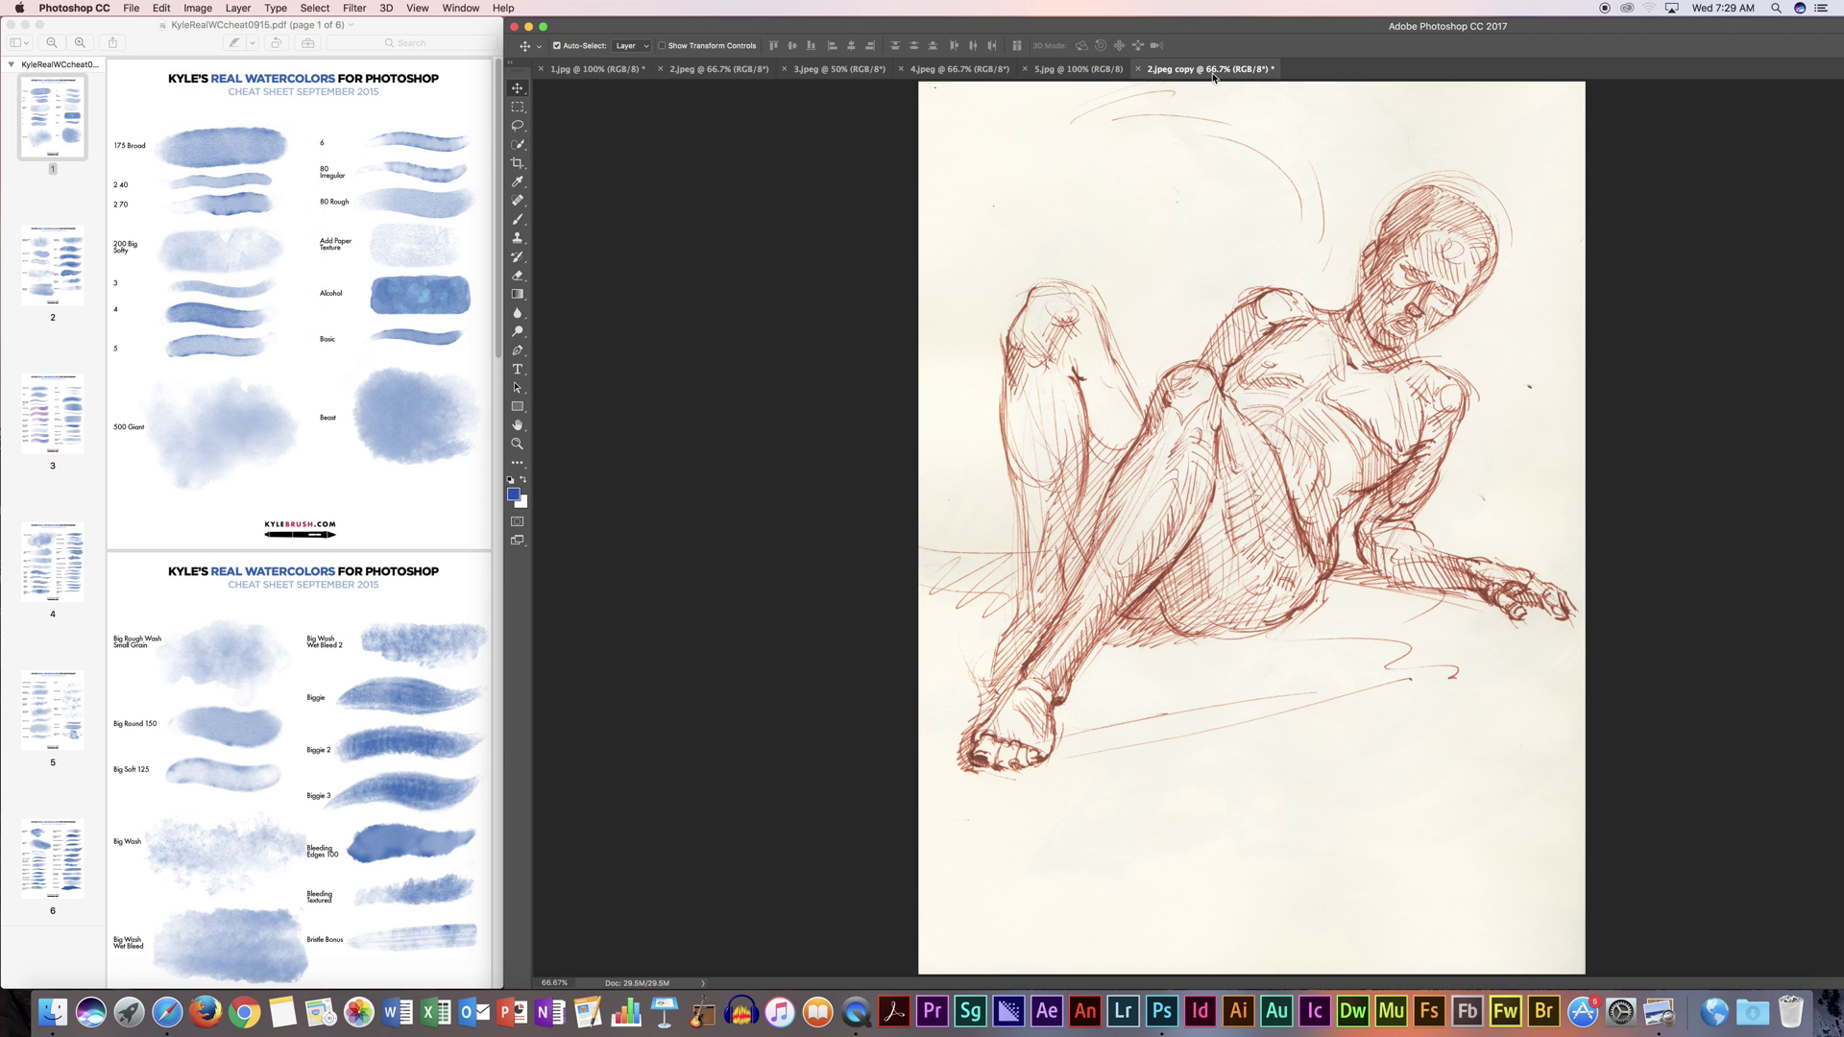
# Step: Compare 2.jpeg with its copy, duplicate the copied image once more and activate the Brush tool
pyautogui.click(707, 72)
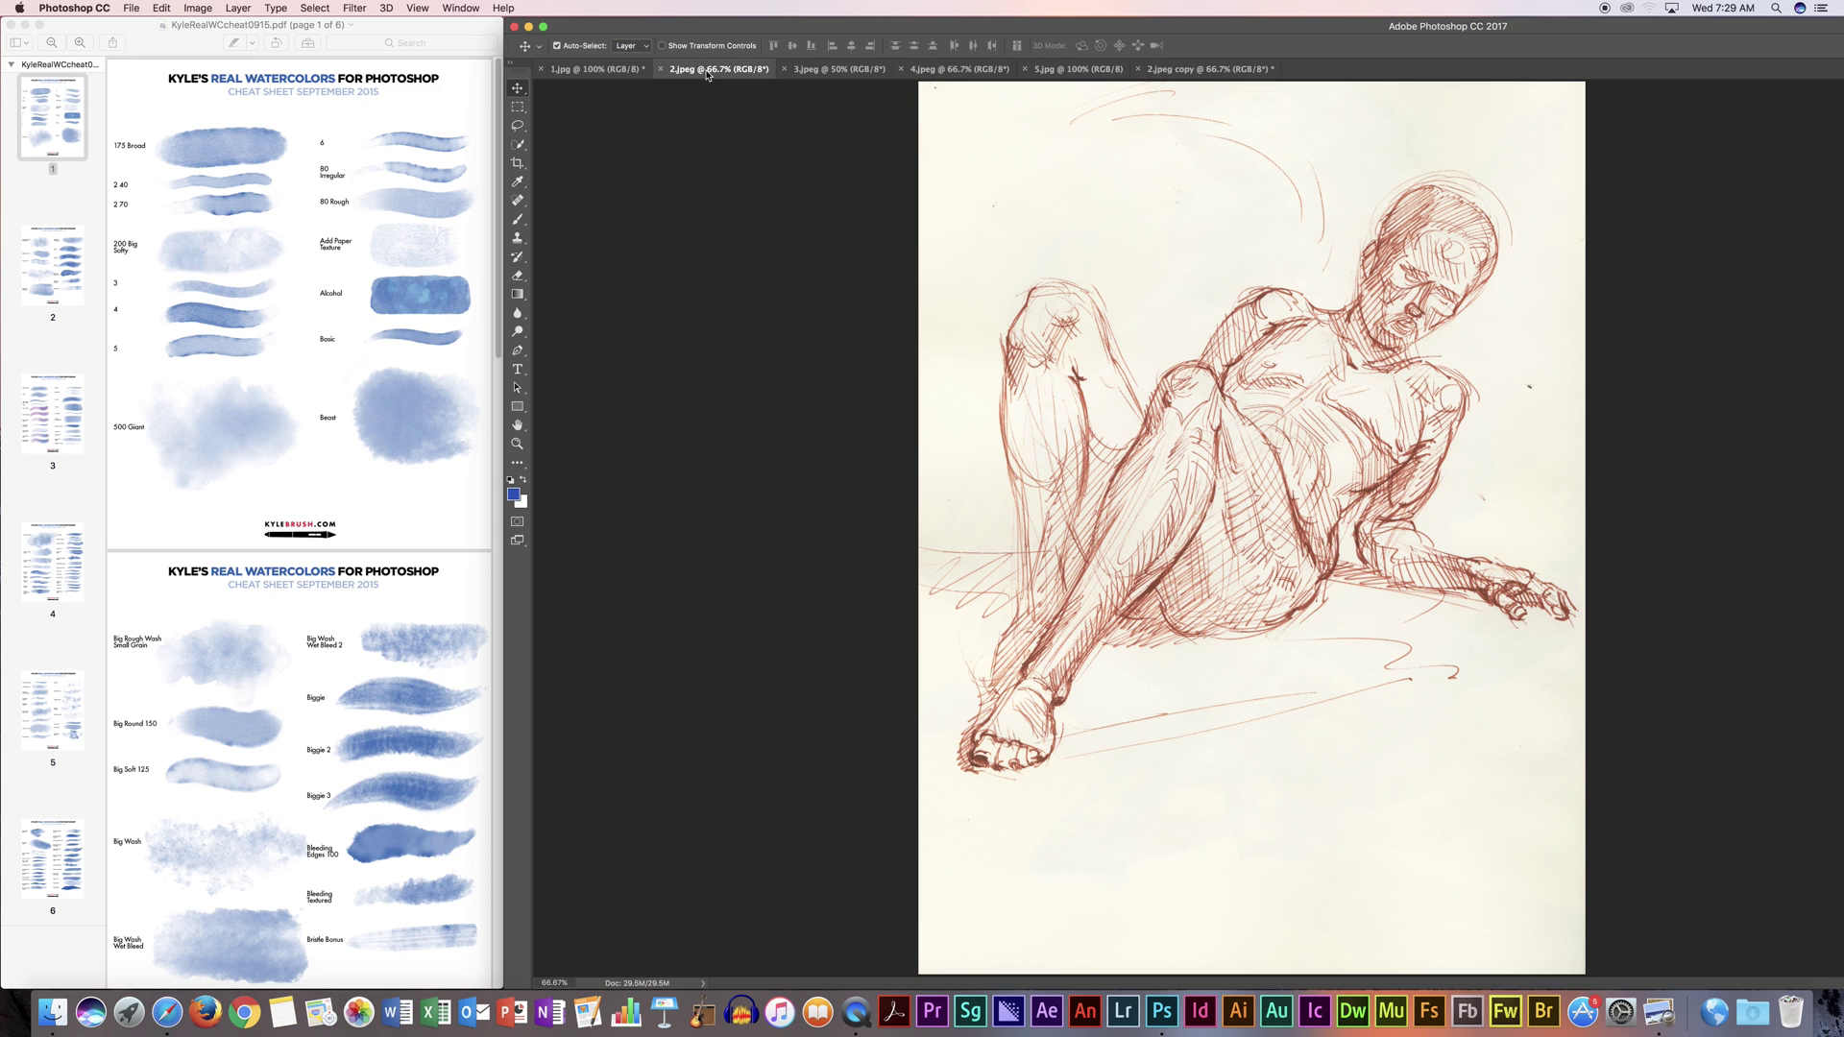
pyautogui.click(1201, 70)
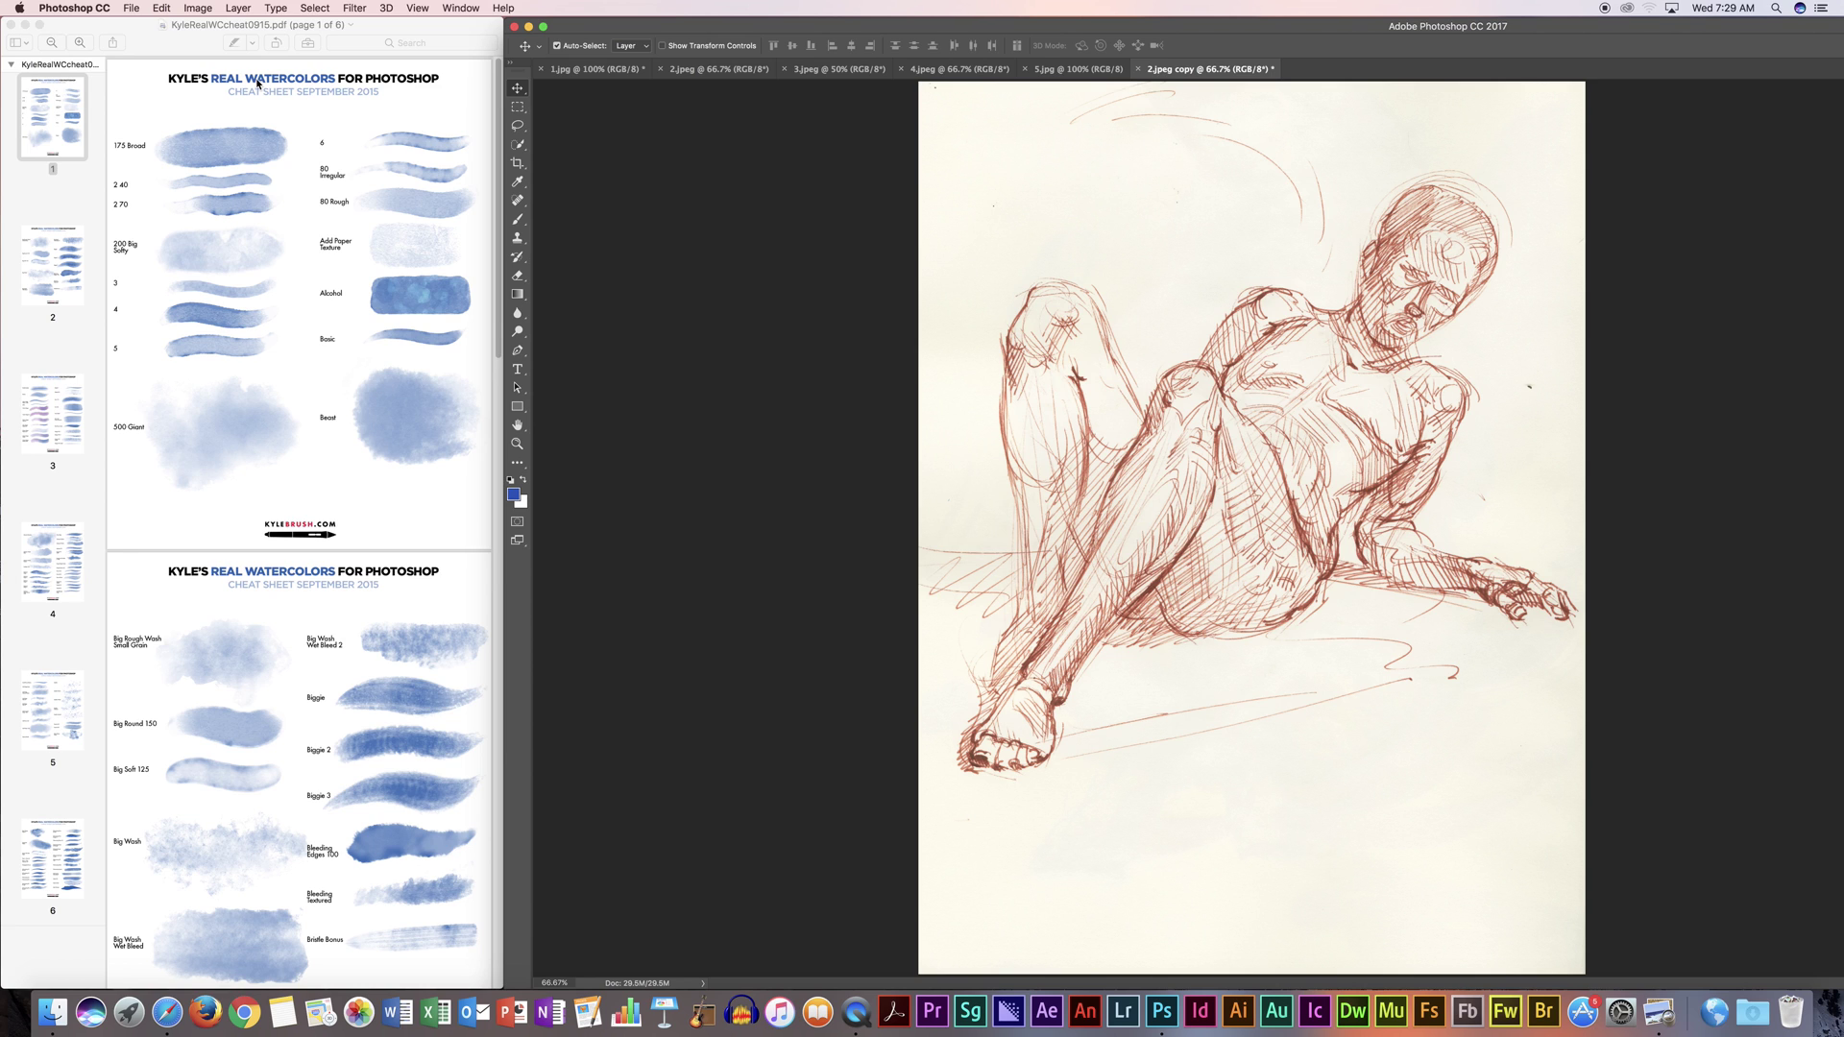
pyautogui.click(201, 9)
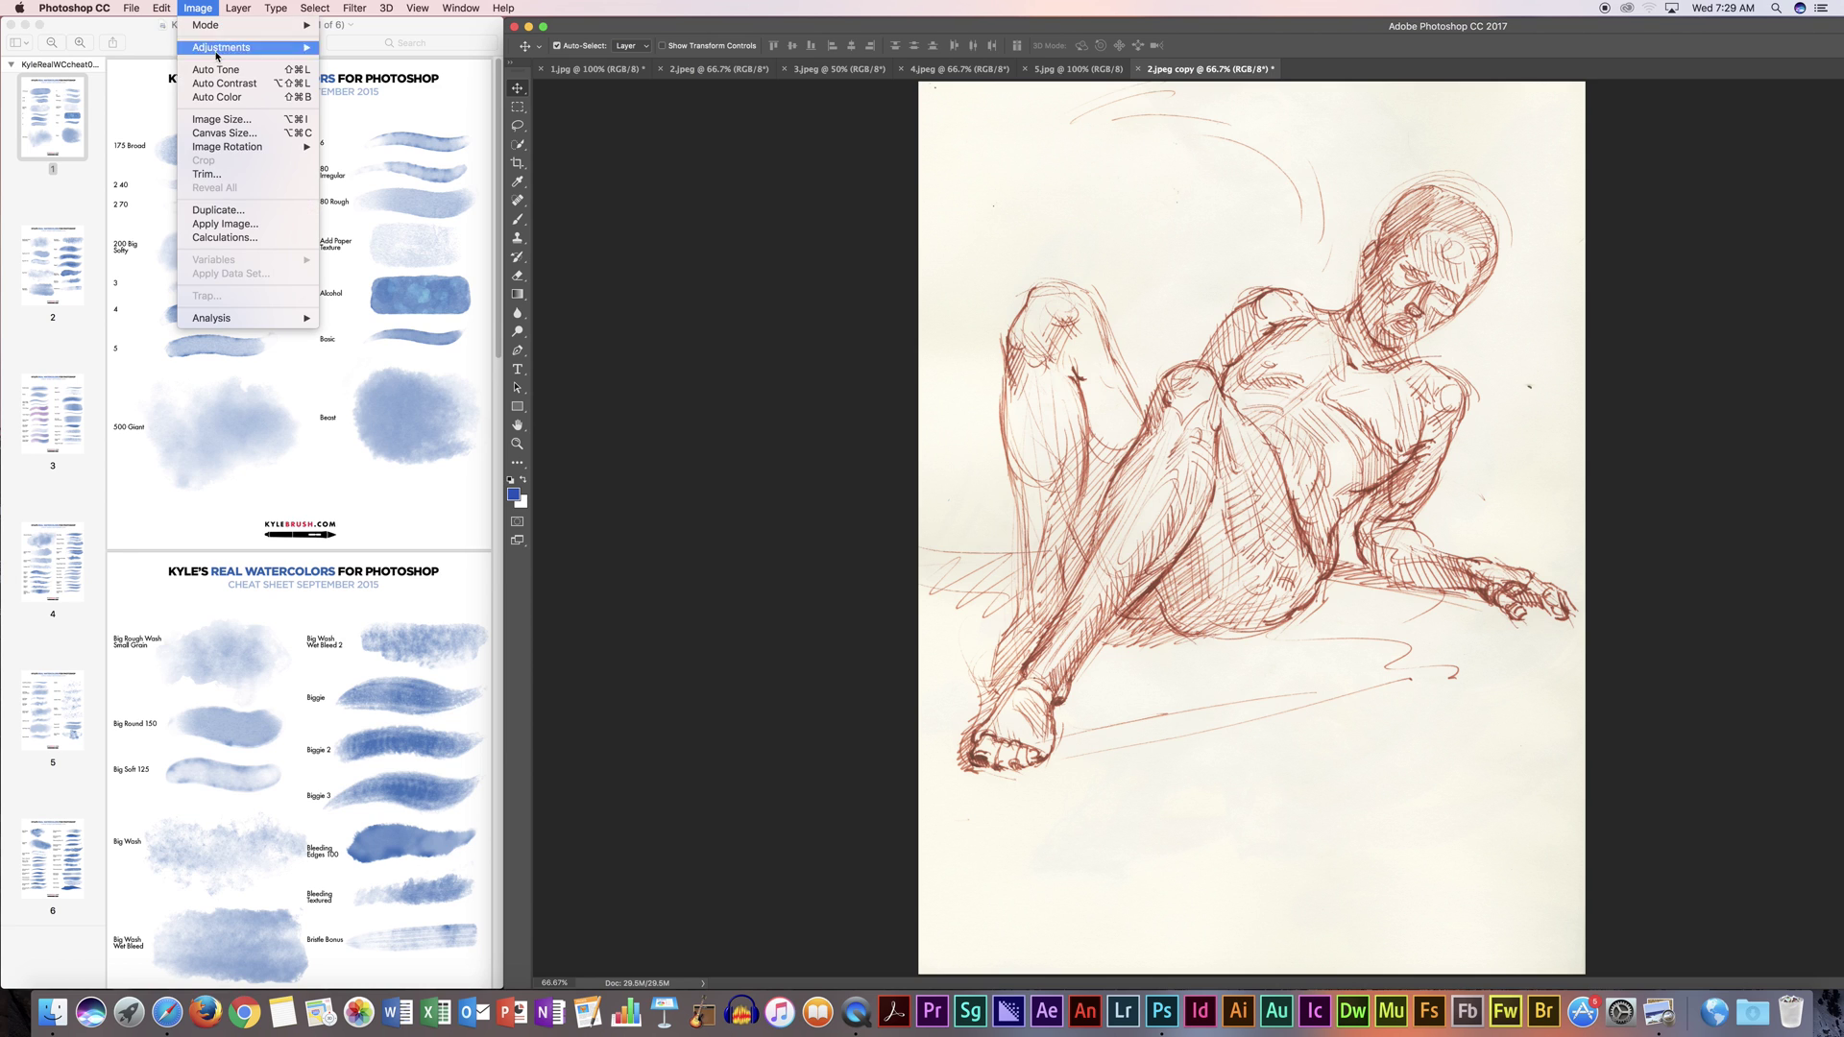
pyautogui.click(259, 210)
pyautogui.press('Return')
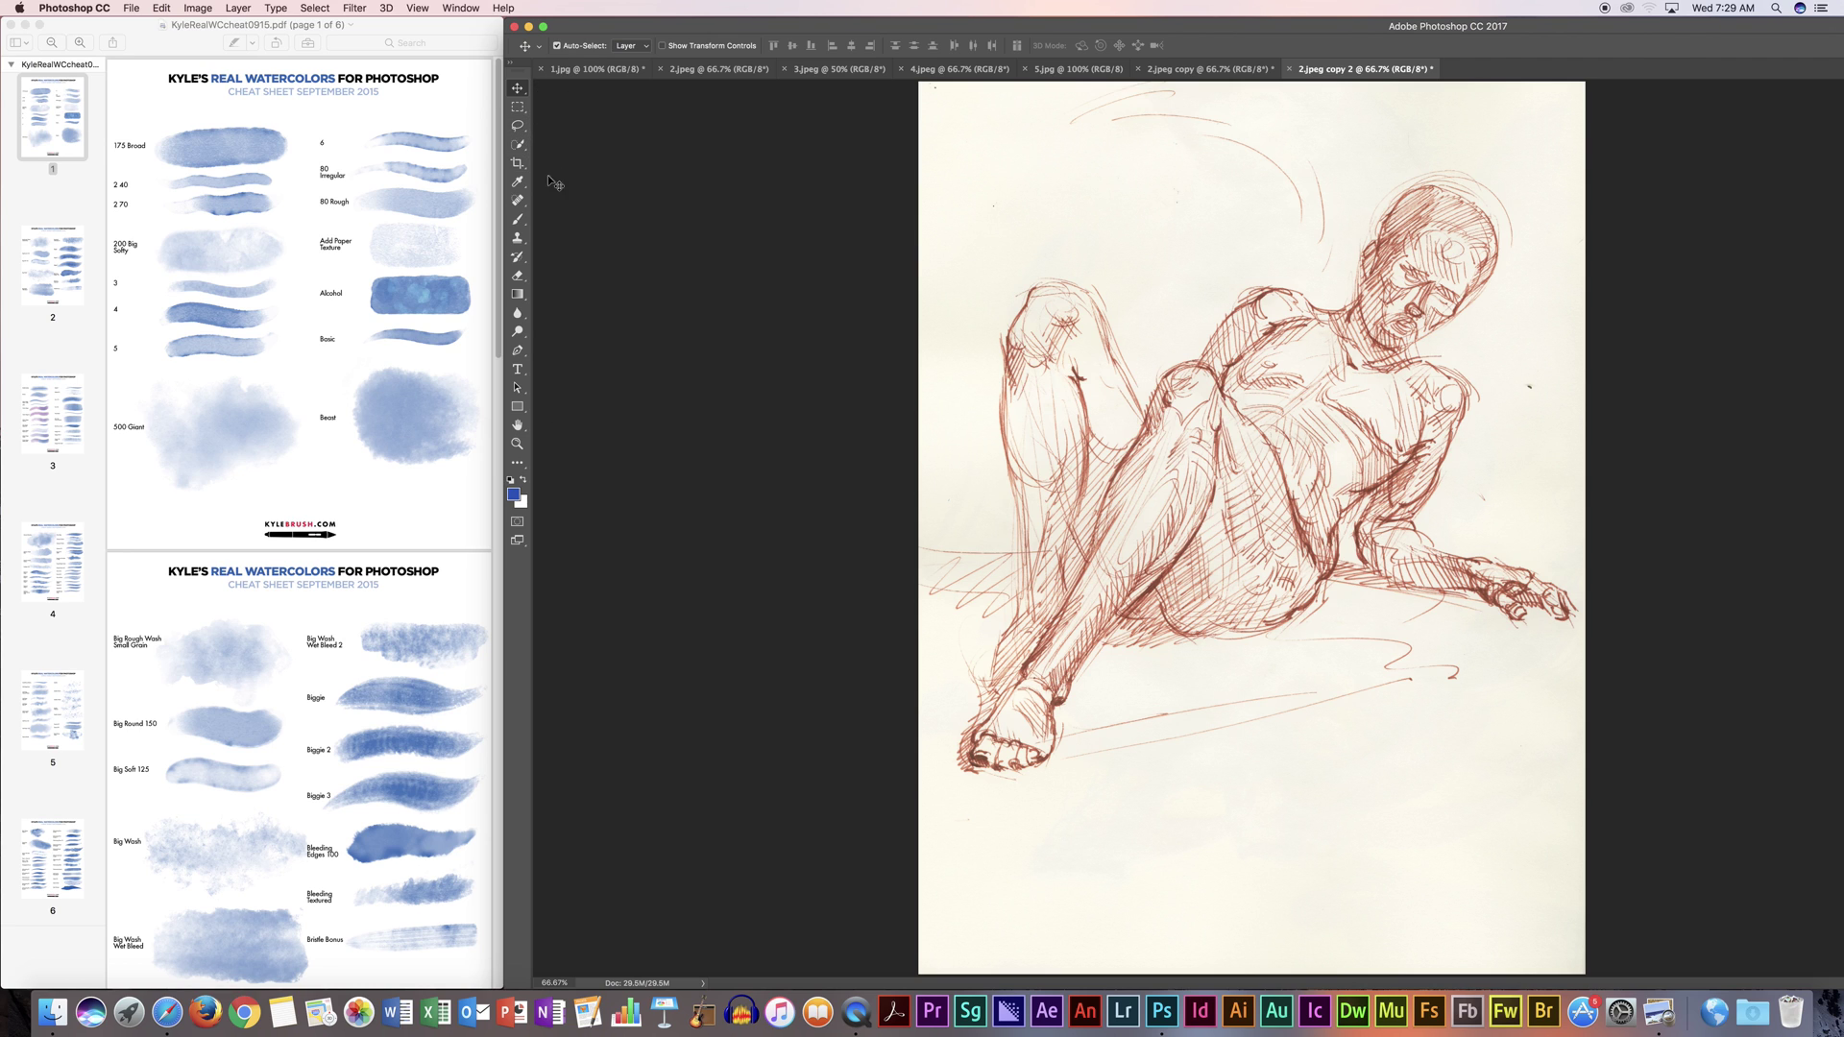
pyautogui.click(518, 219)
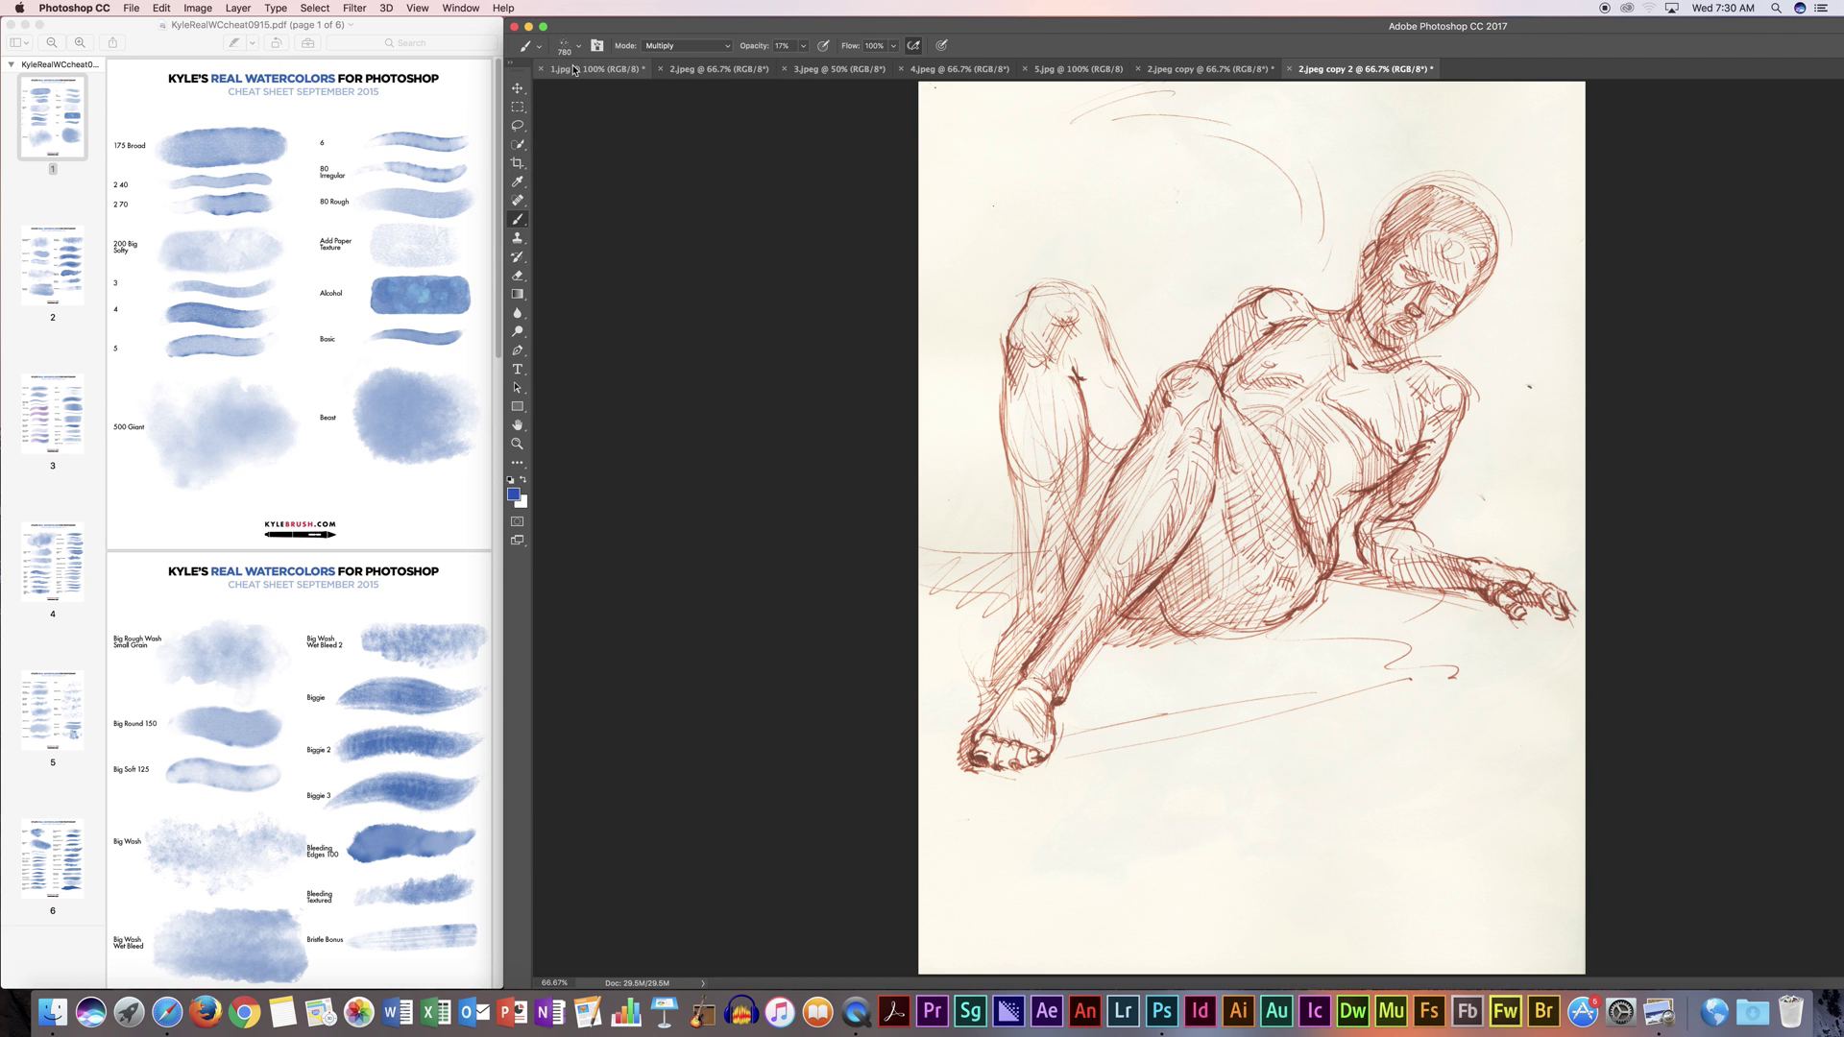
# Step: Choose a Kyle's Real Watercolor - Medium brush from the brush tool presets
pyautogui.click(541, 48)
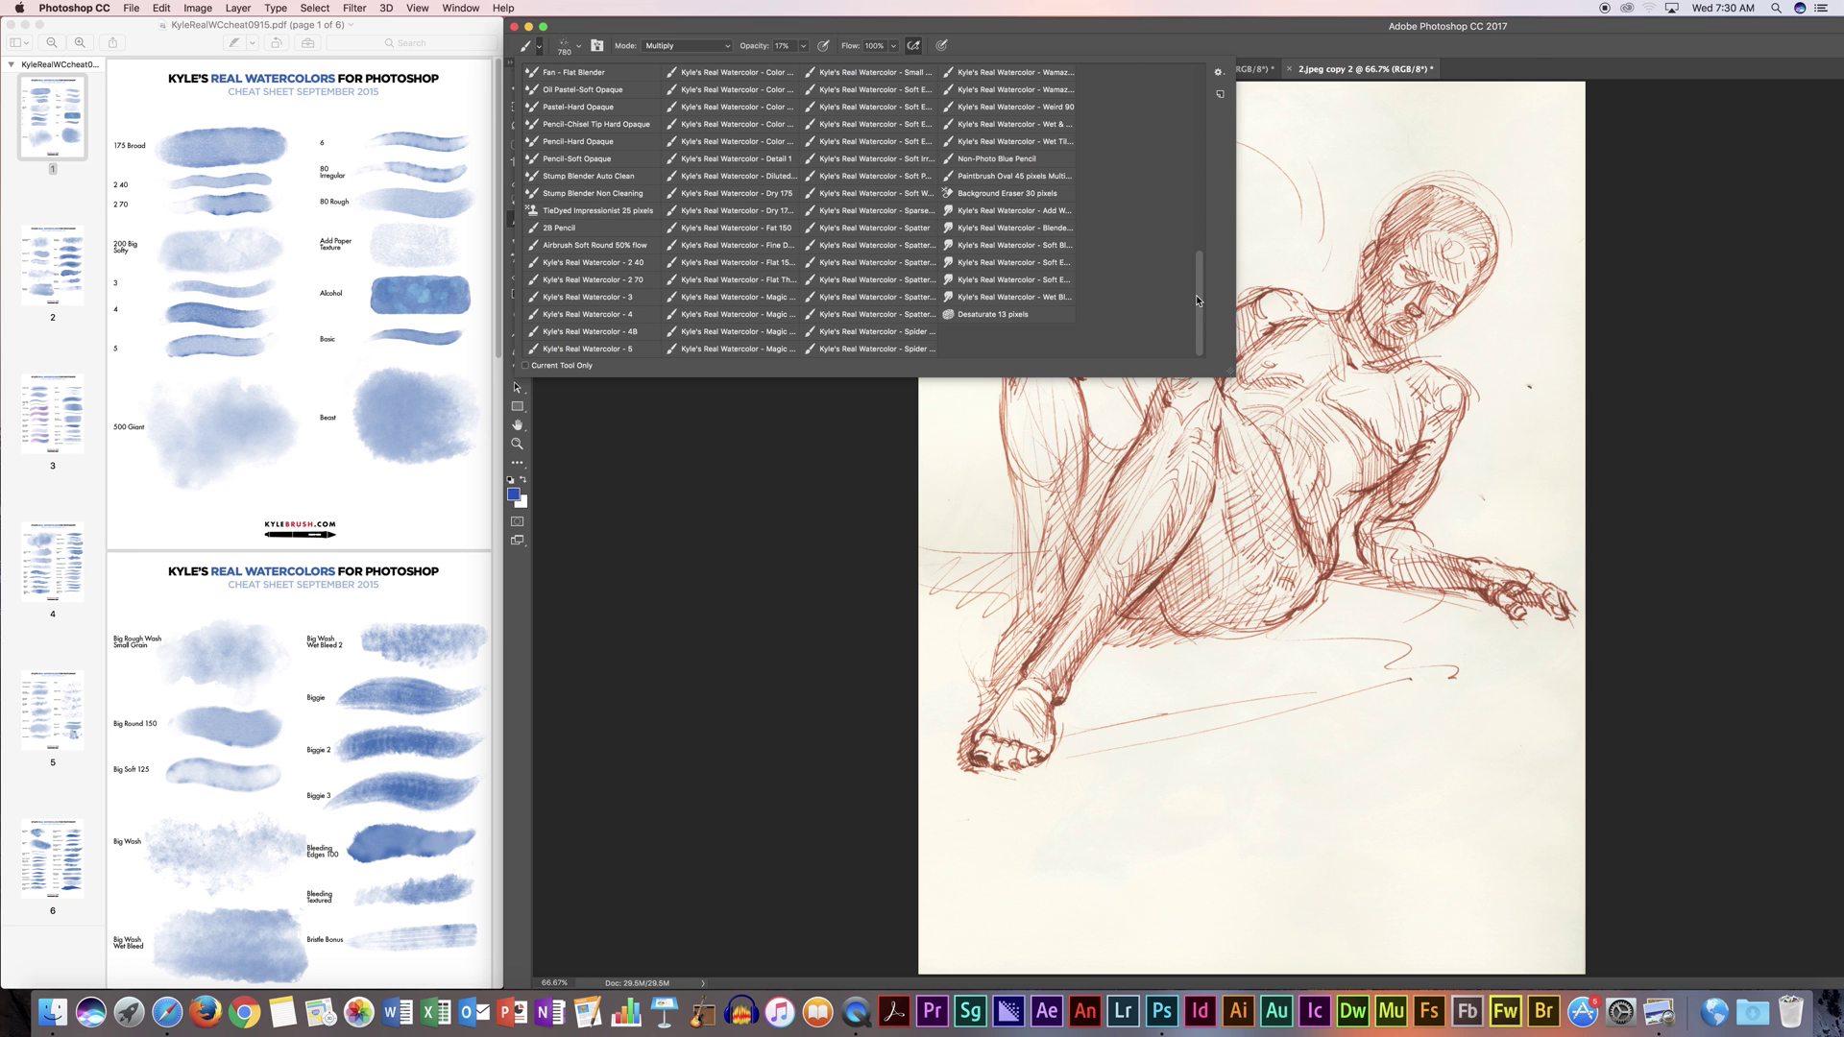
pyautogui.moveTo(1198, 300); pyautogui.dragTo(1191, 96)
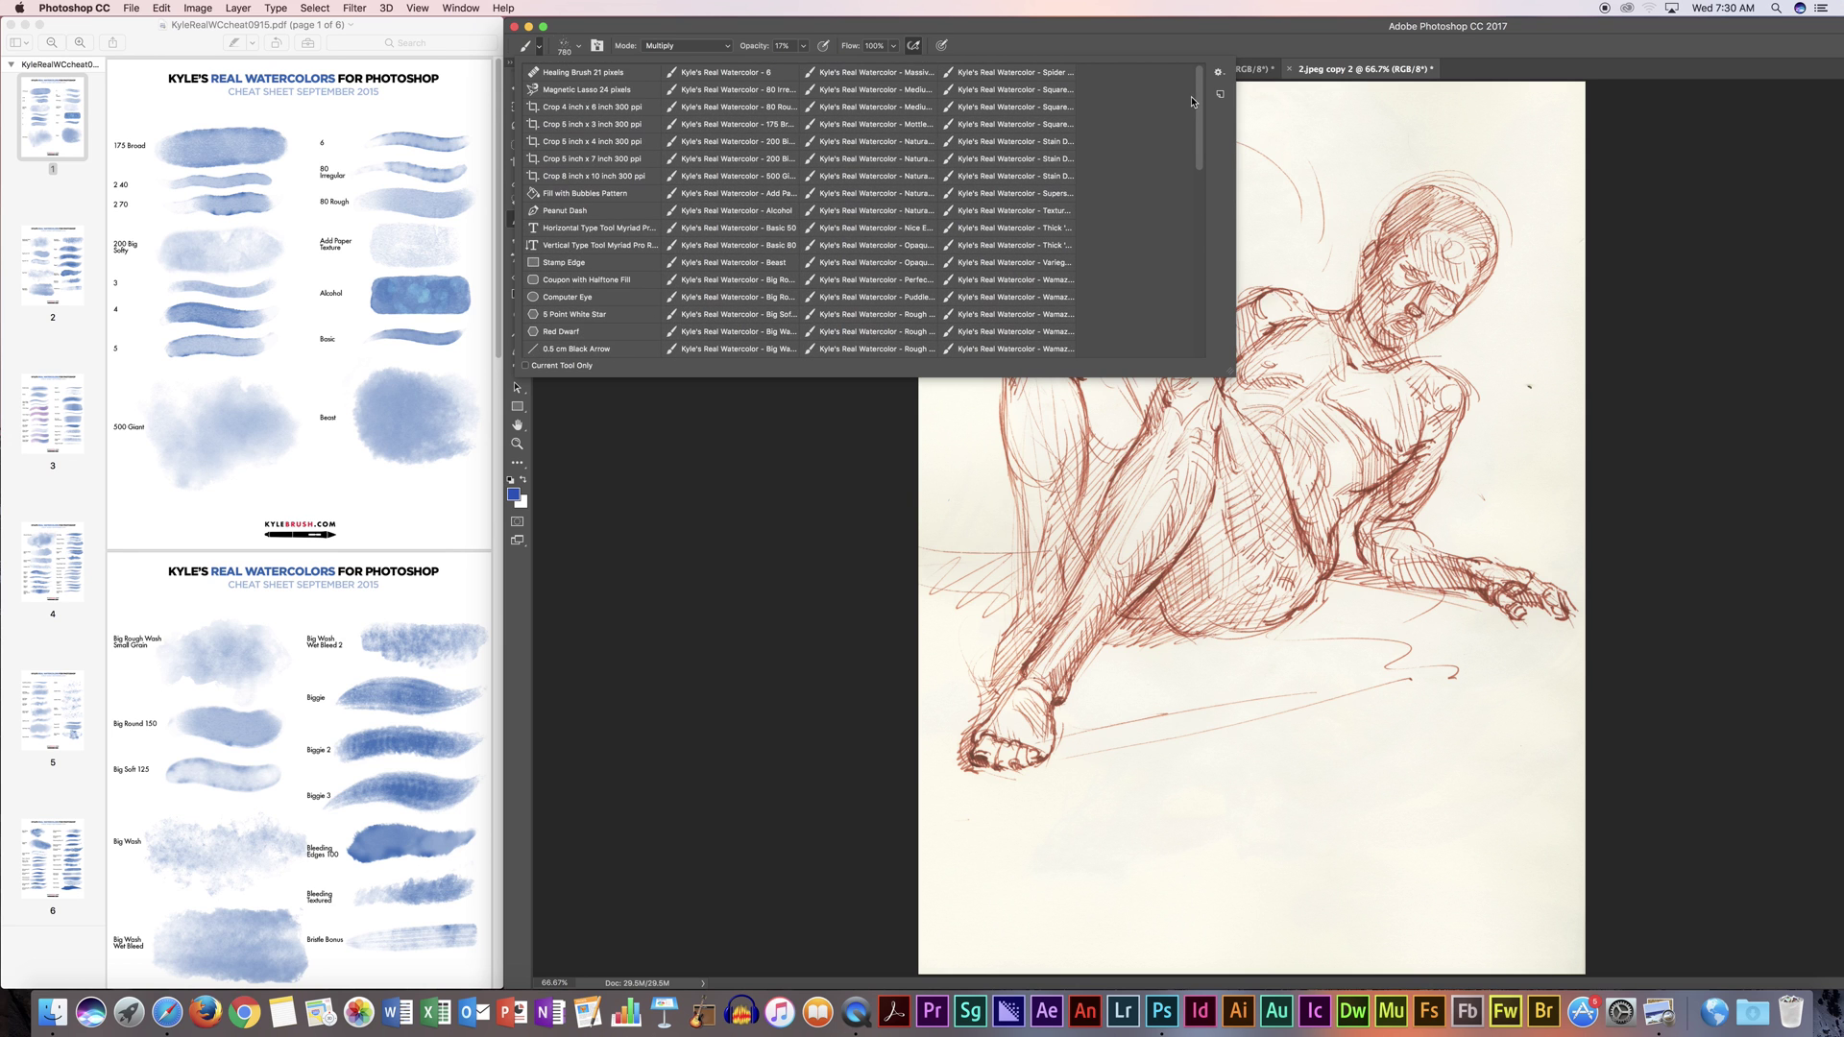
pyautogui.click(911, 109)
pyautogui.click(996, 49)
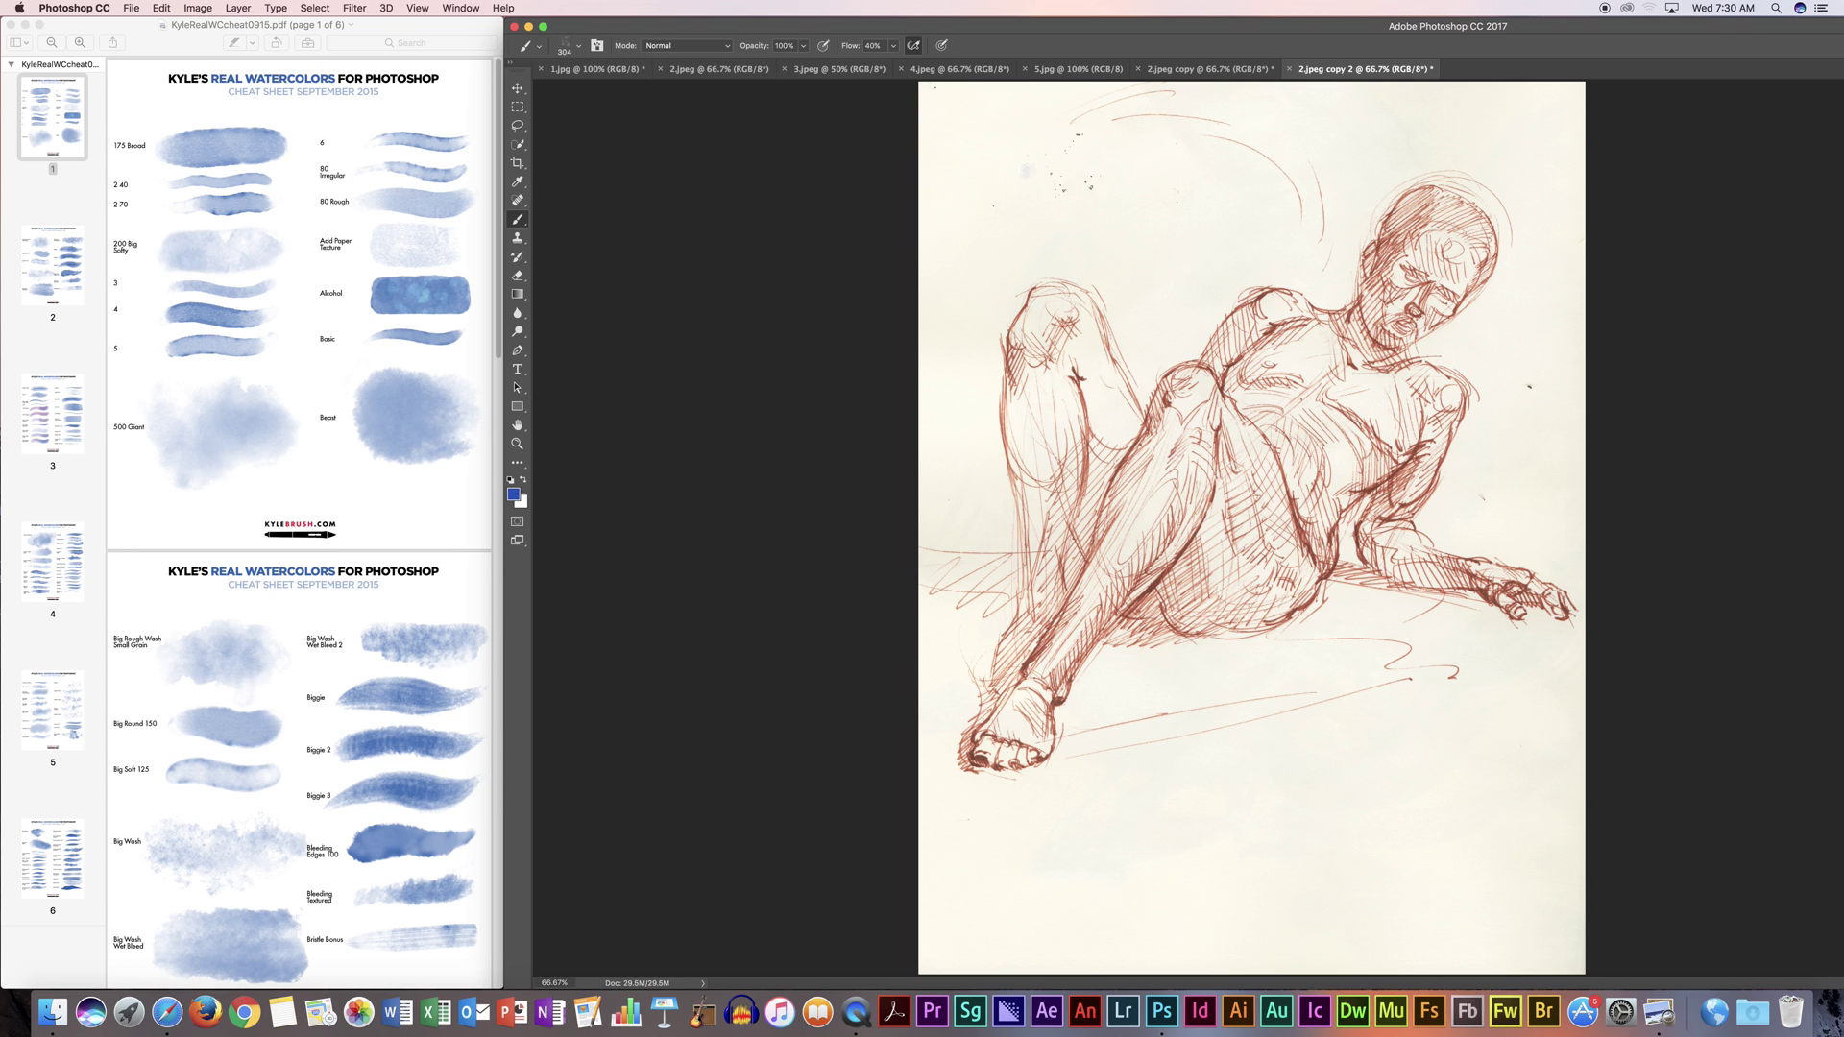
# Step: Try a blue test stroke in the empty background above the raised knee and undo it
pyautogui.moveTo(1024, 170); pyautogui.dragTo(1114, 197)
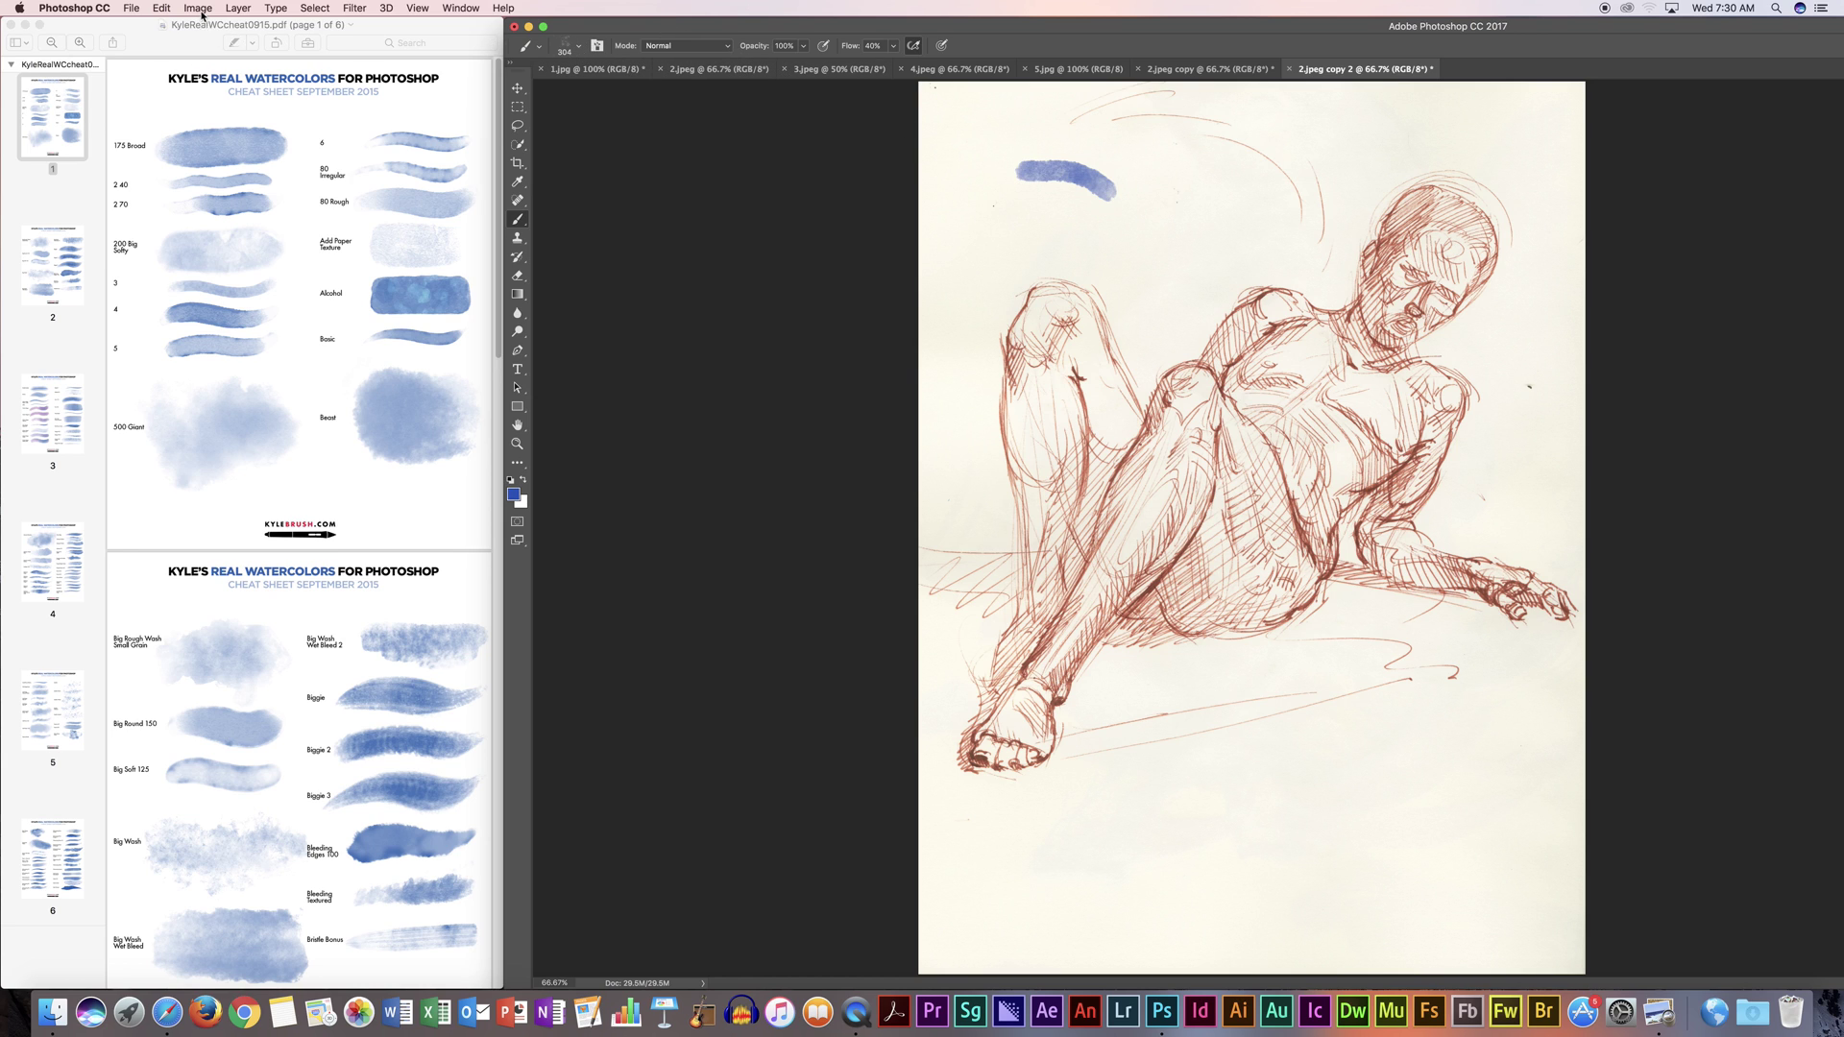
pyautogui.click(162, 9)
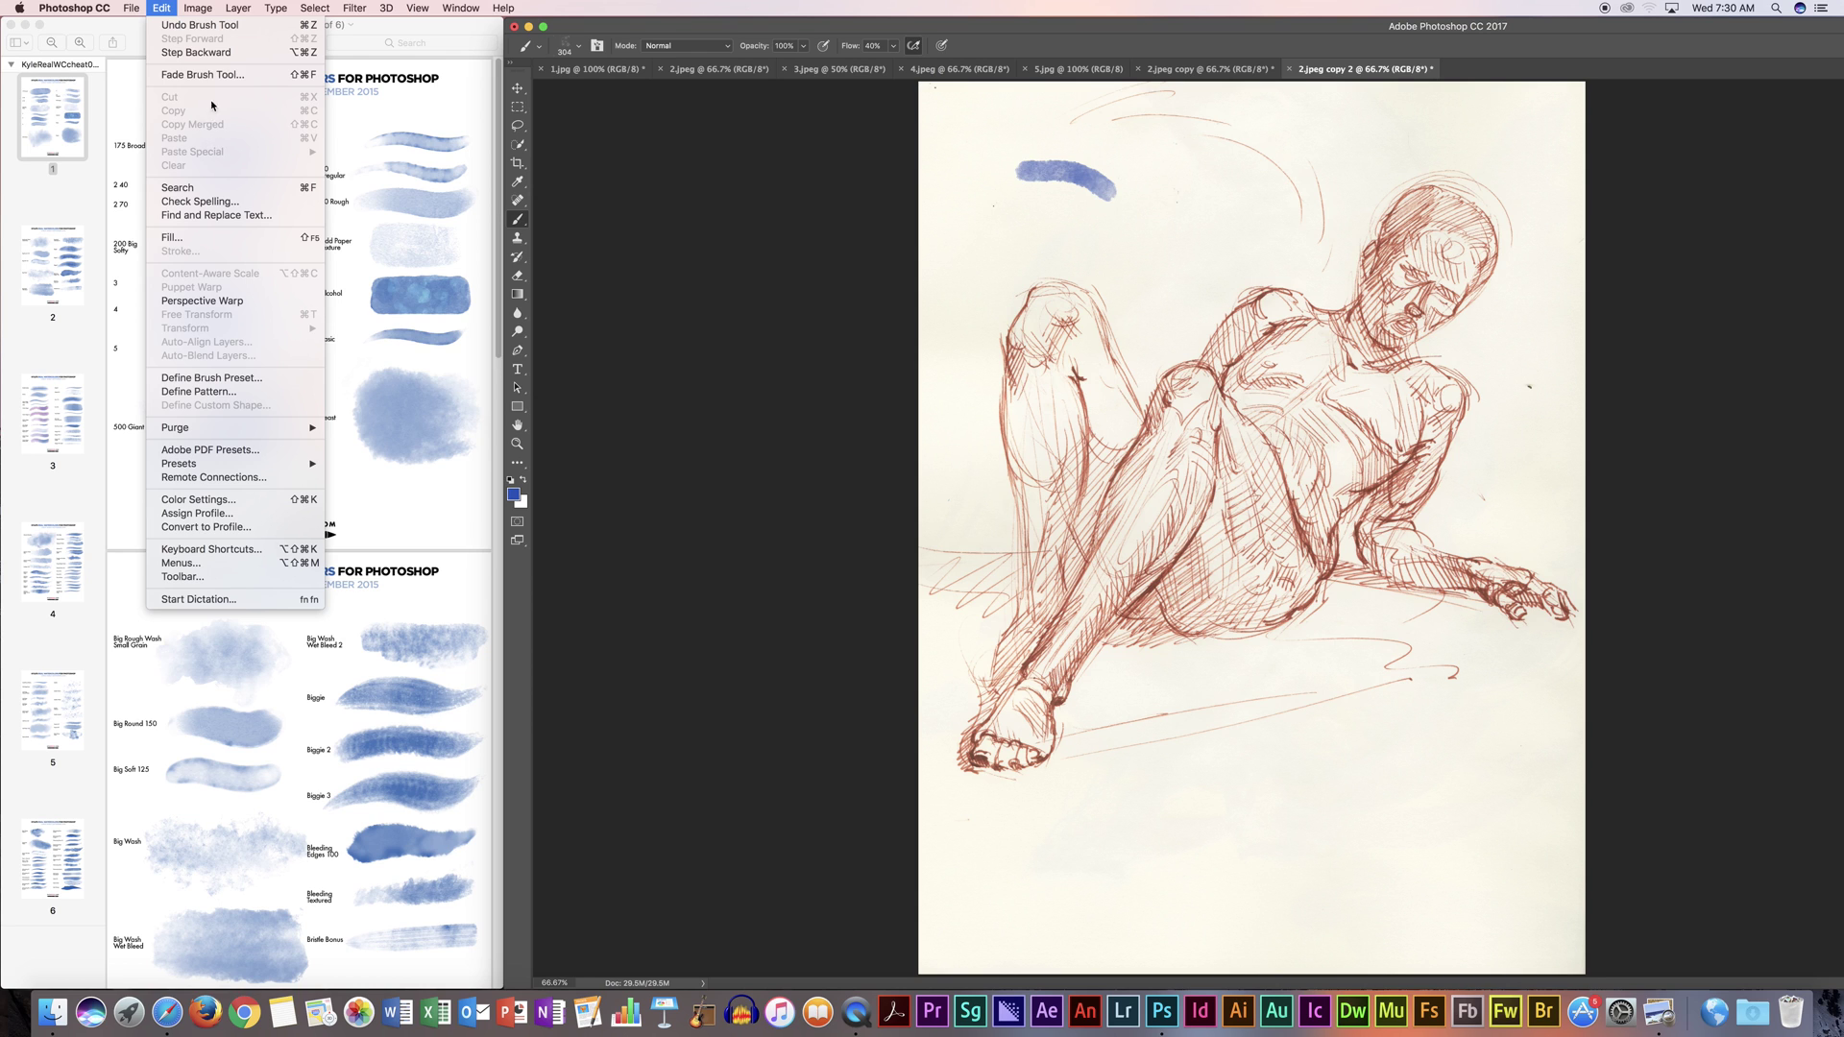
pyautogui.click(196, 51)
# Step: Set the foreground color to dark red #9b2207 and lower the brush opacity to 21%
pyautogui.click(514, 495)
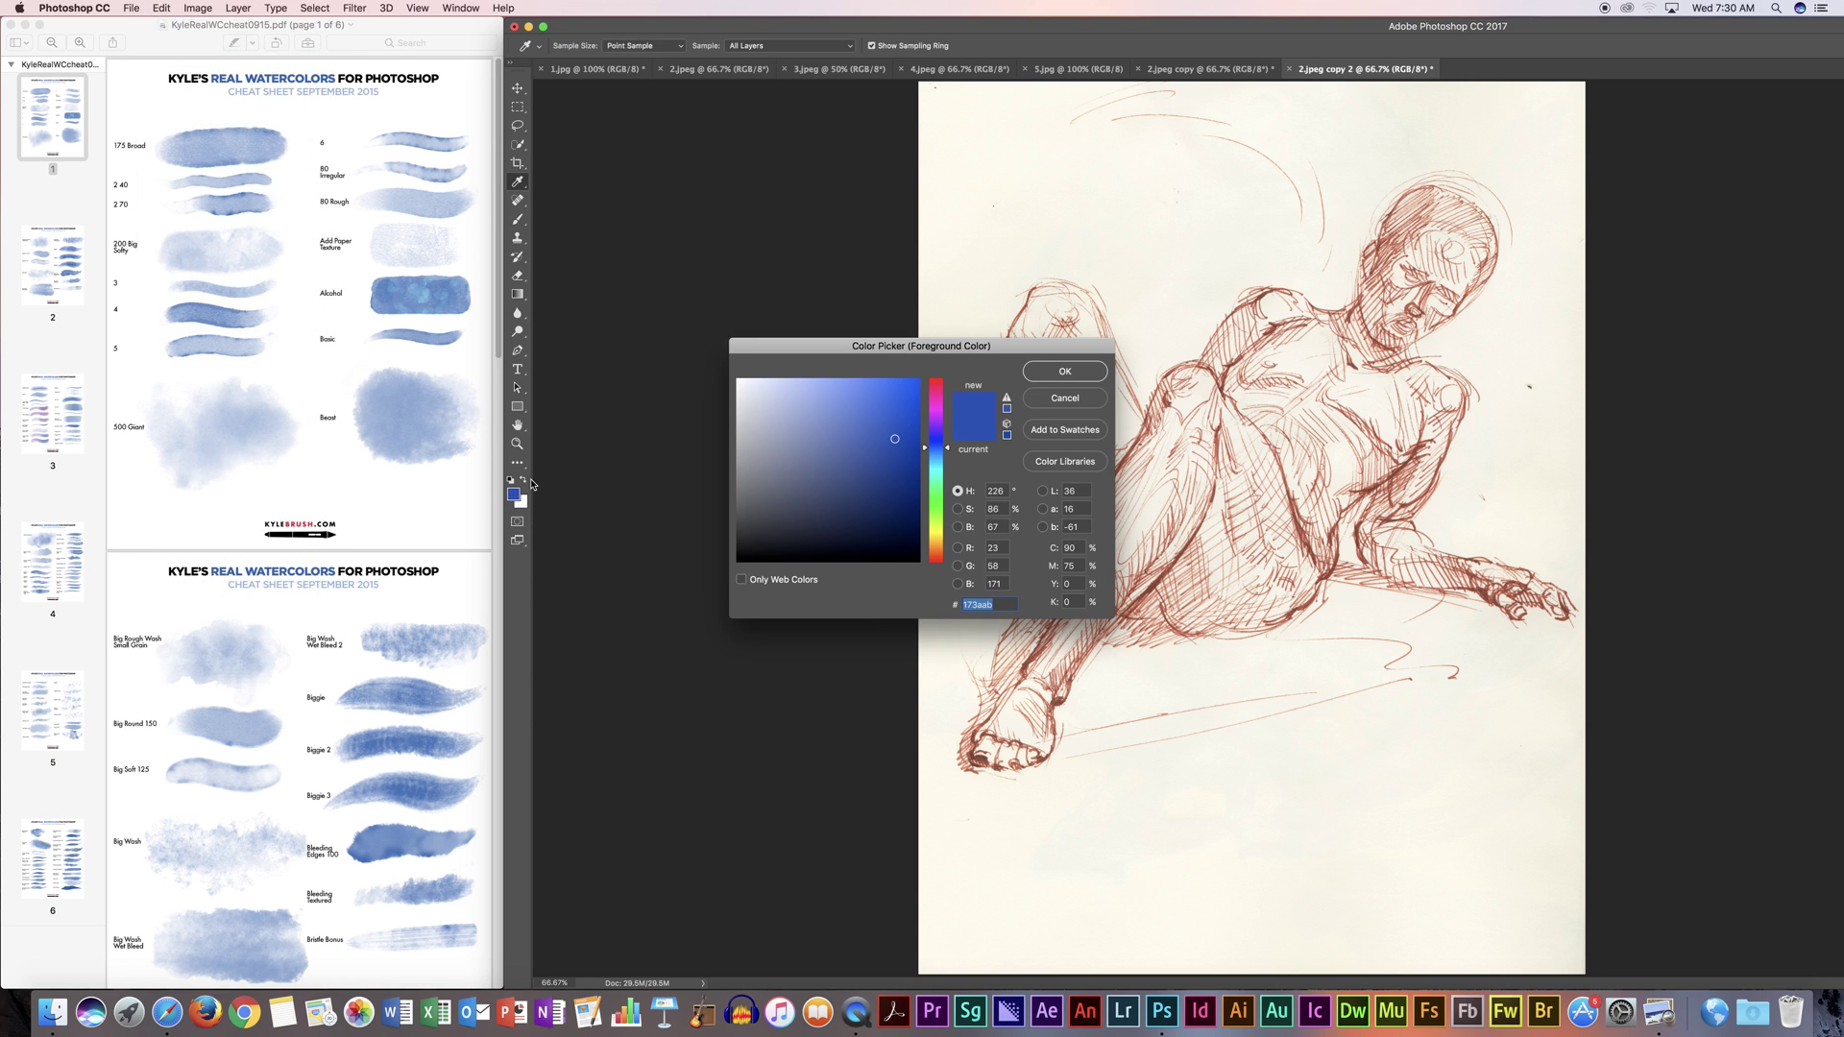
pyautogui.click(1162, 579)
pyautogui.moveTo(851, 494); pyautogui.dragTo(908, 451)
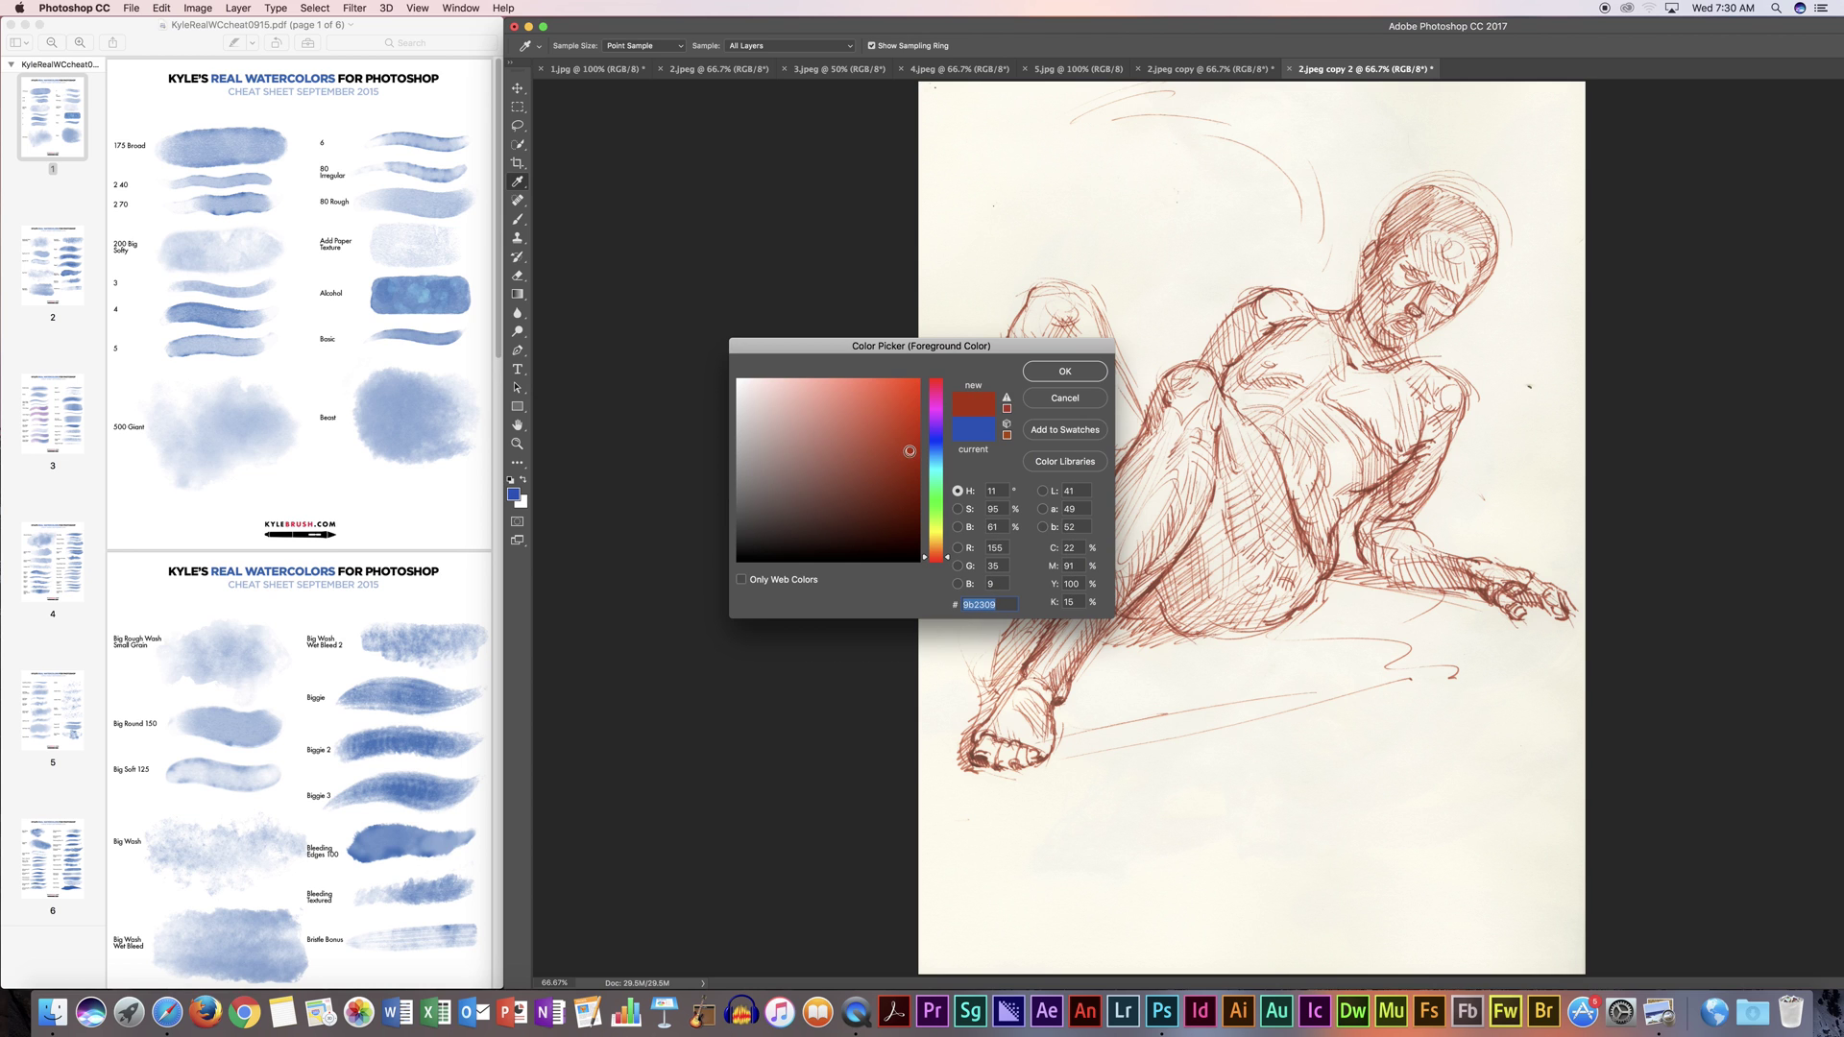
pyautogui.click(913, 446)
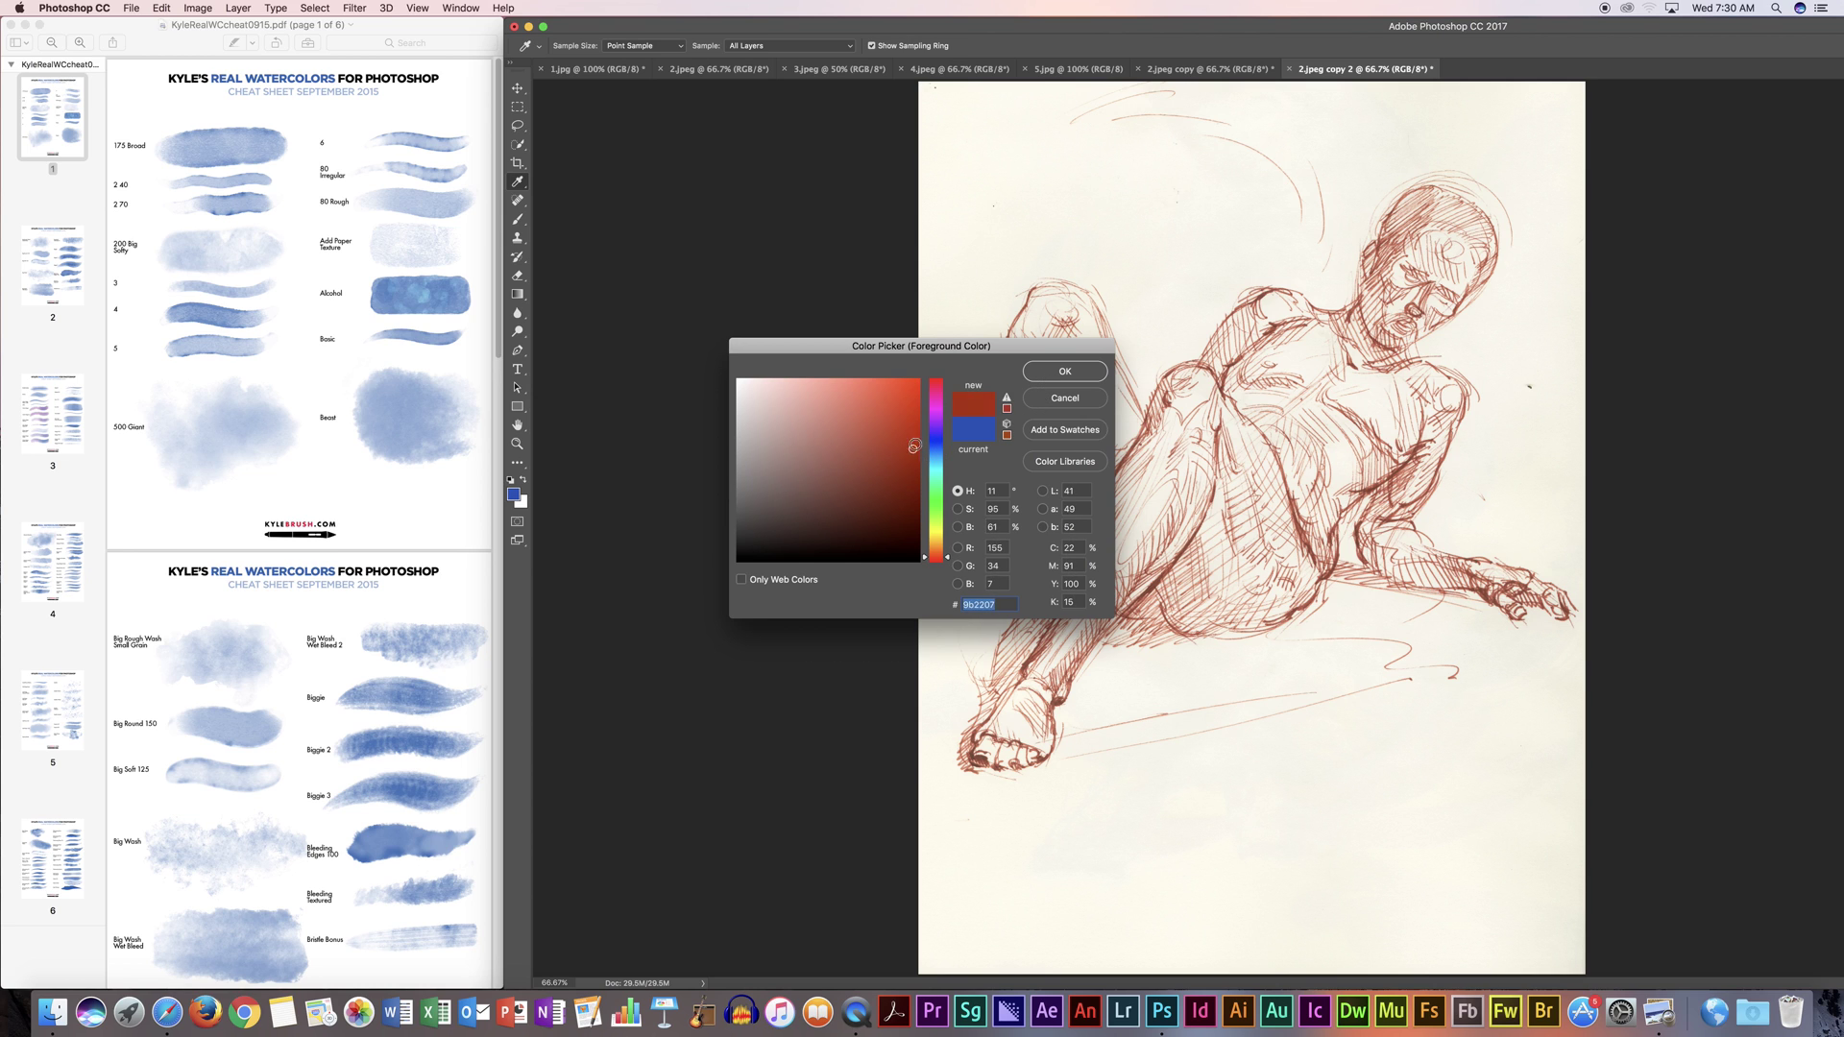
pyautogui.click(1056, 372)
pyautogui.click(803, 45)
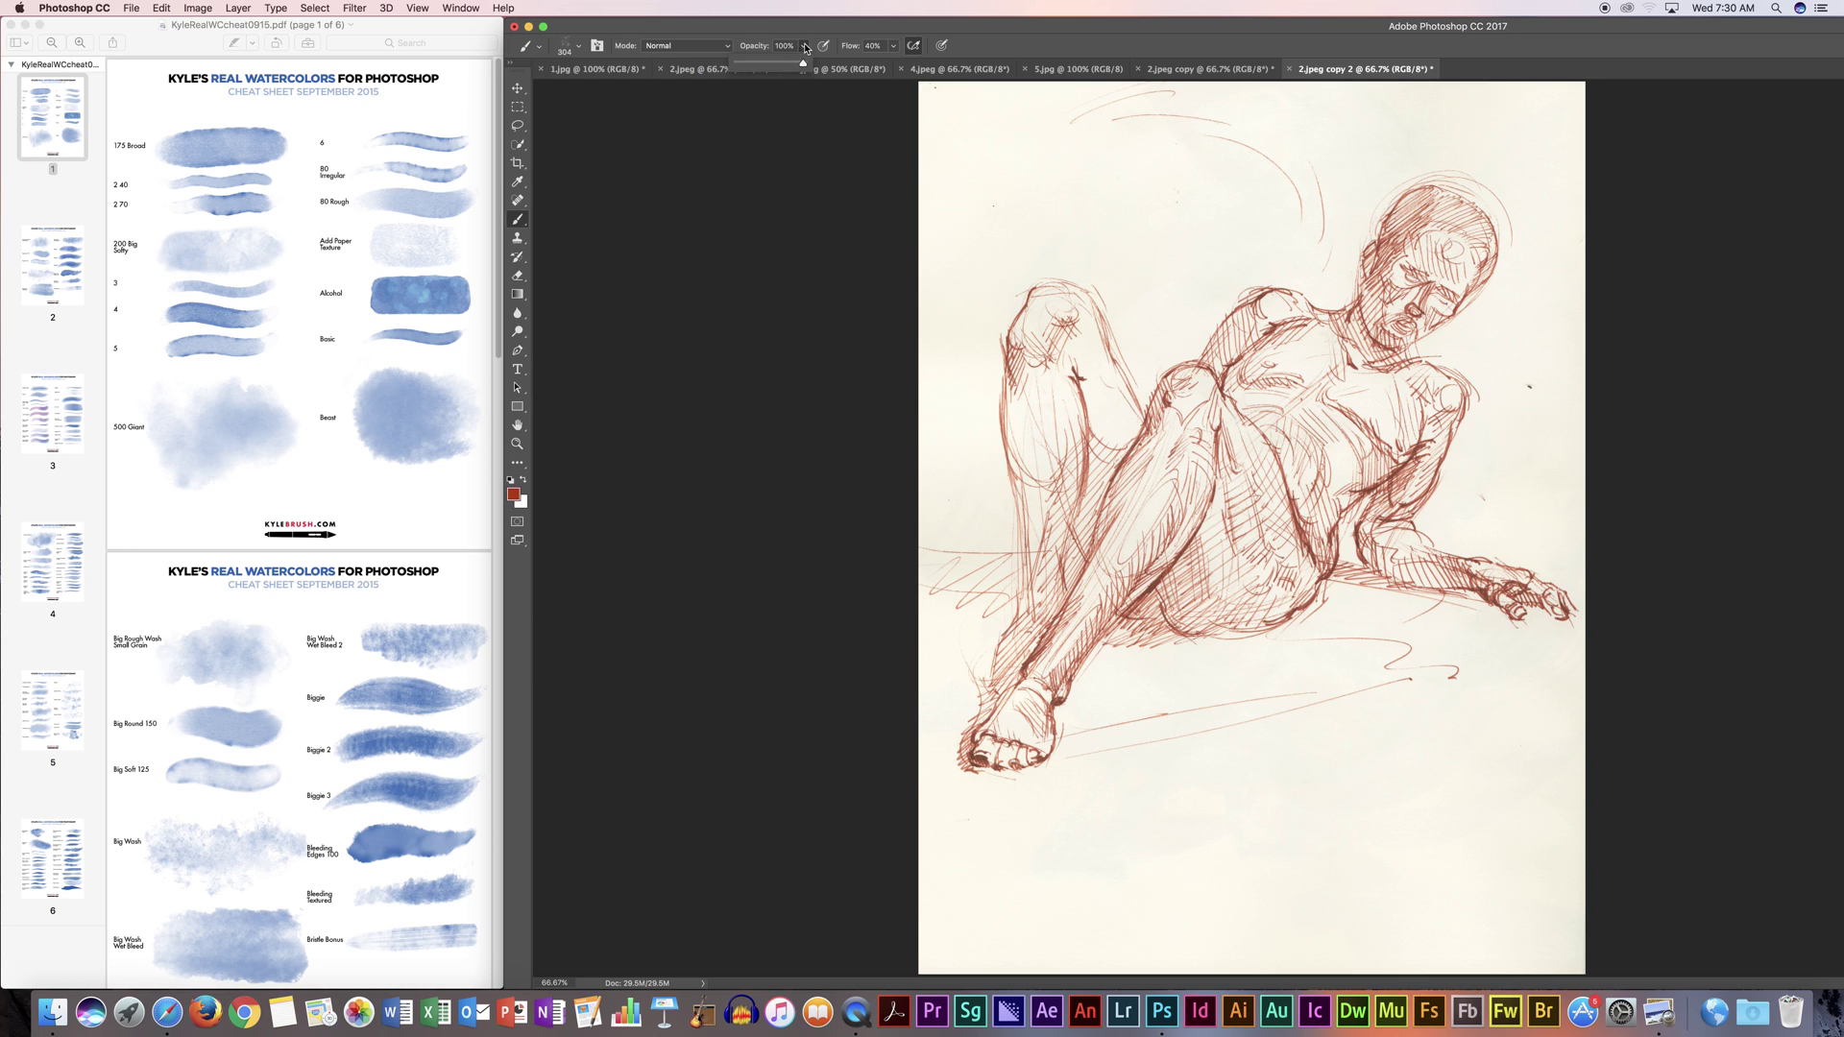
pyautogui.moveTo(805, 64); pyautogui.dragTo(753, 71)
# Step: Try a pale red test stroke in the empty upper background and undo it
pyautogui.moveTo(1064, 189); pyautogui.dragTo(1122, 188)
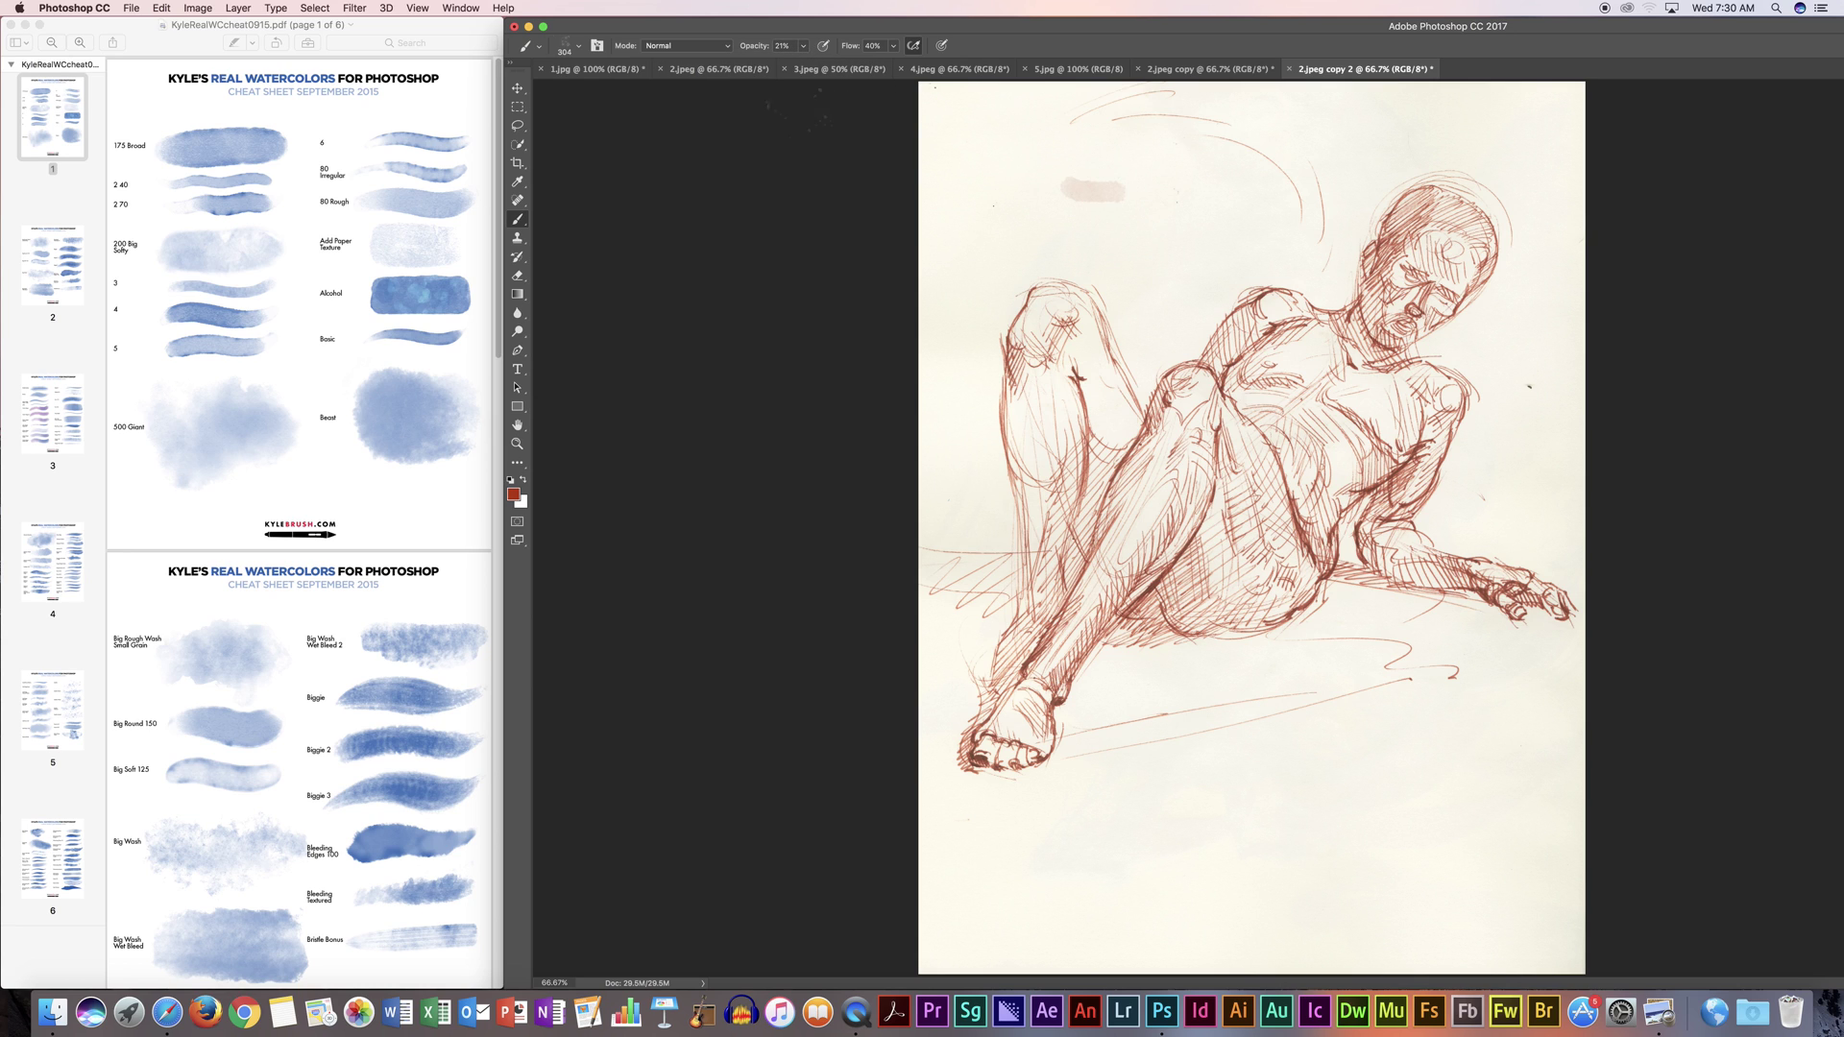
pyautogui.click(160, 9)
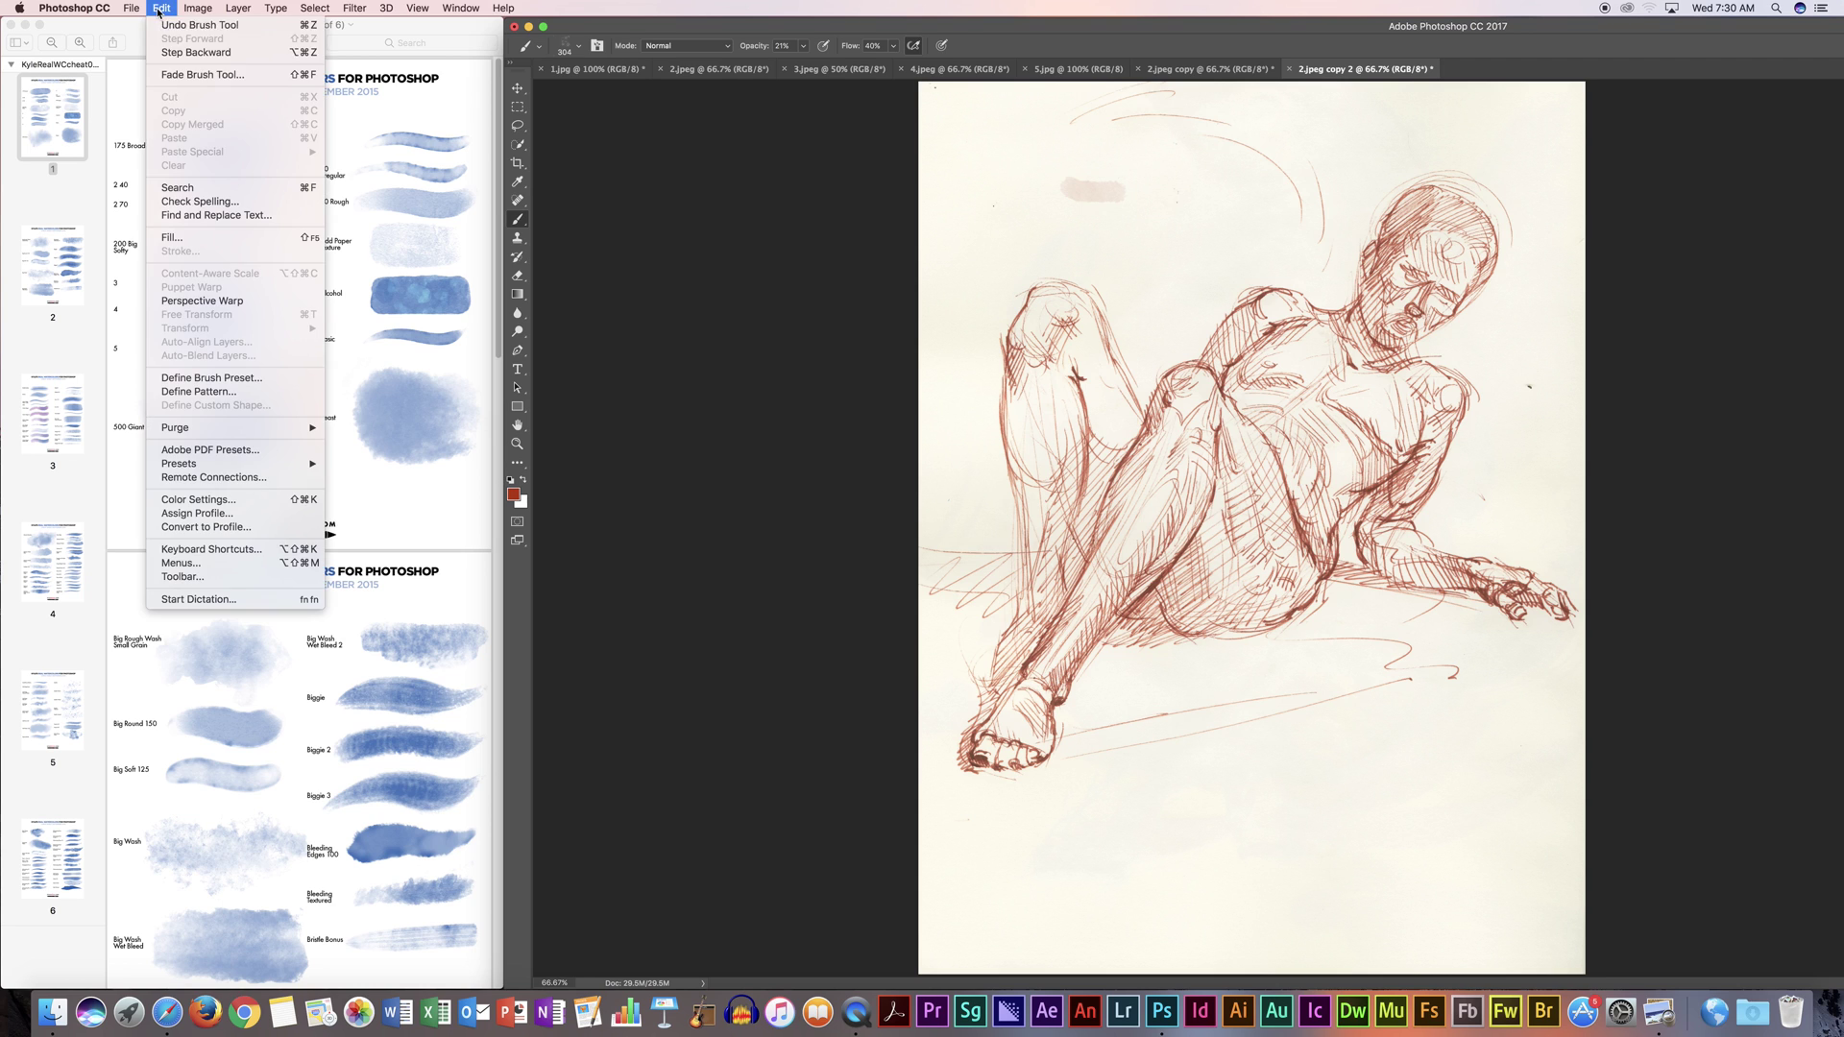
pyautogui.click(220, 53)
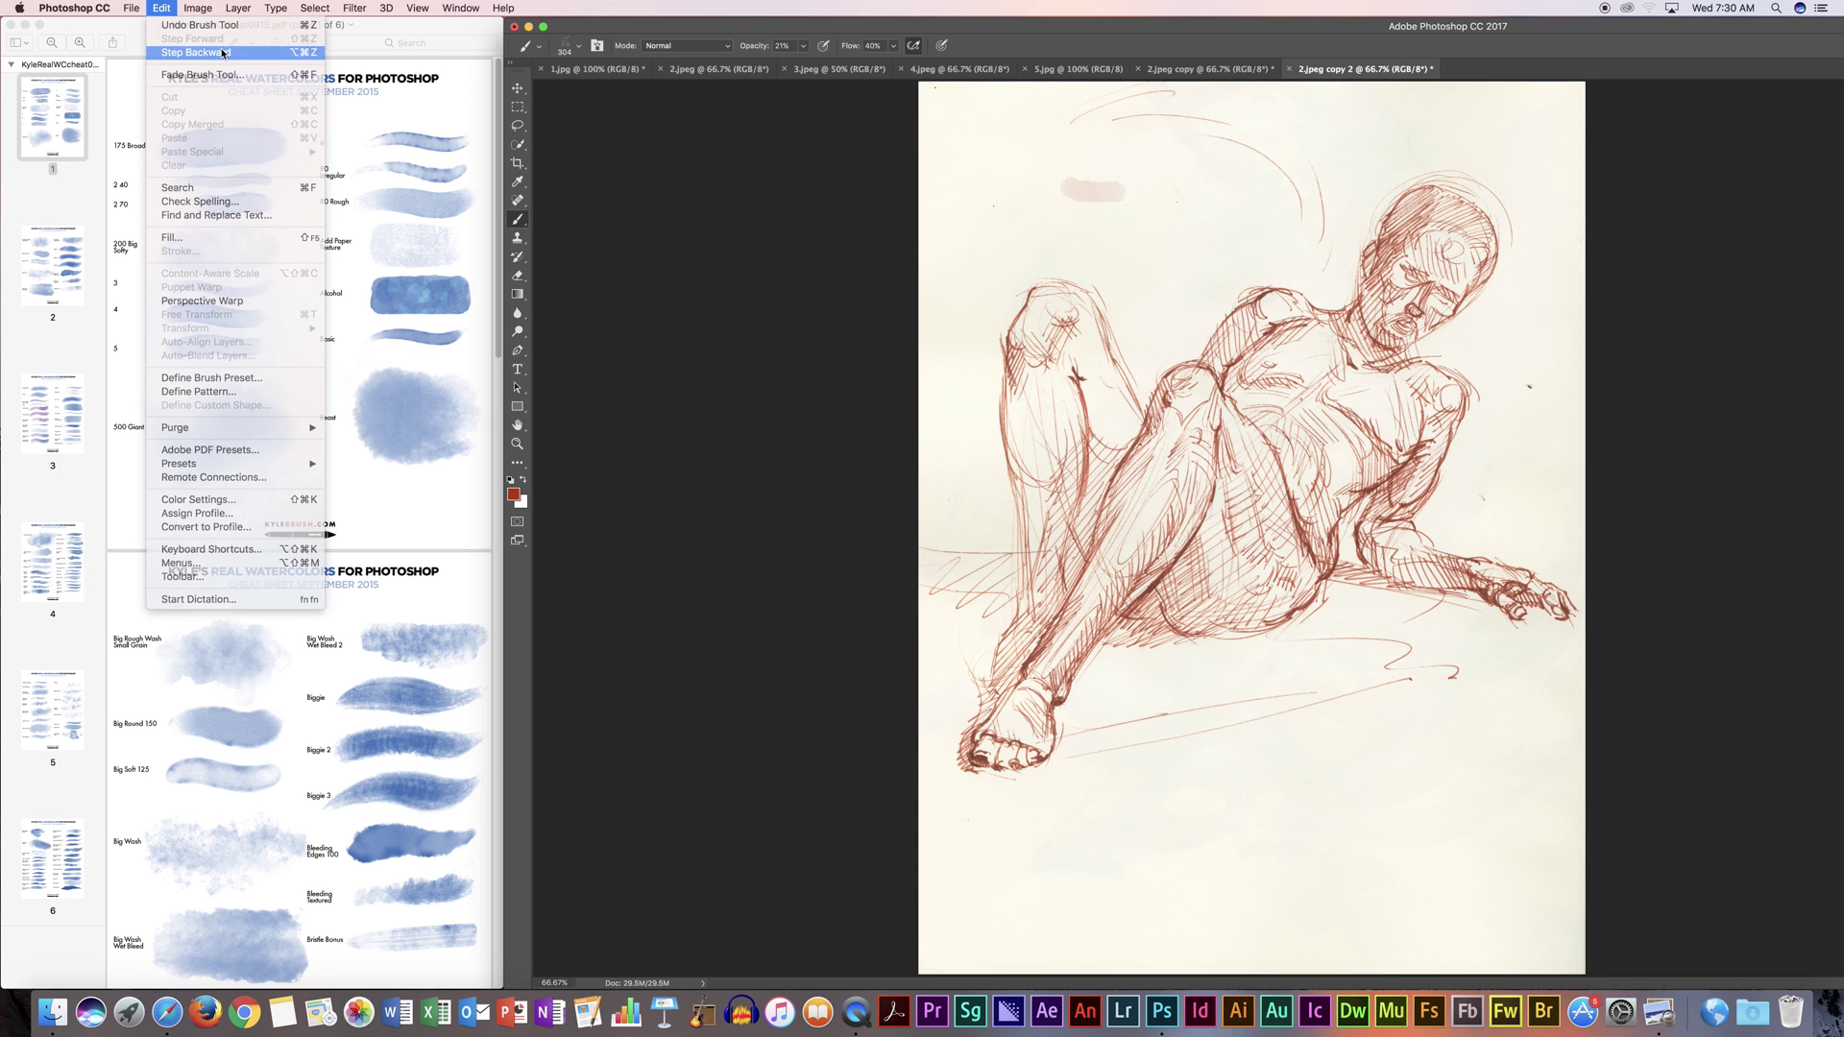
# Step: Enlarge the brush to 412 px and paint a pale red wash across the upper background, around the head and down to both shoulders
pyautogui.click(580, 44)
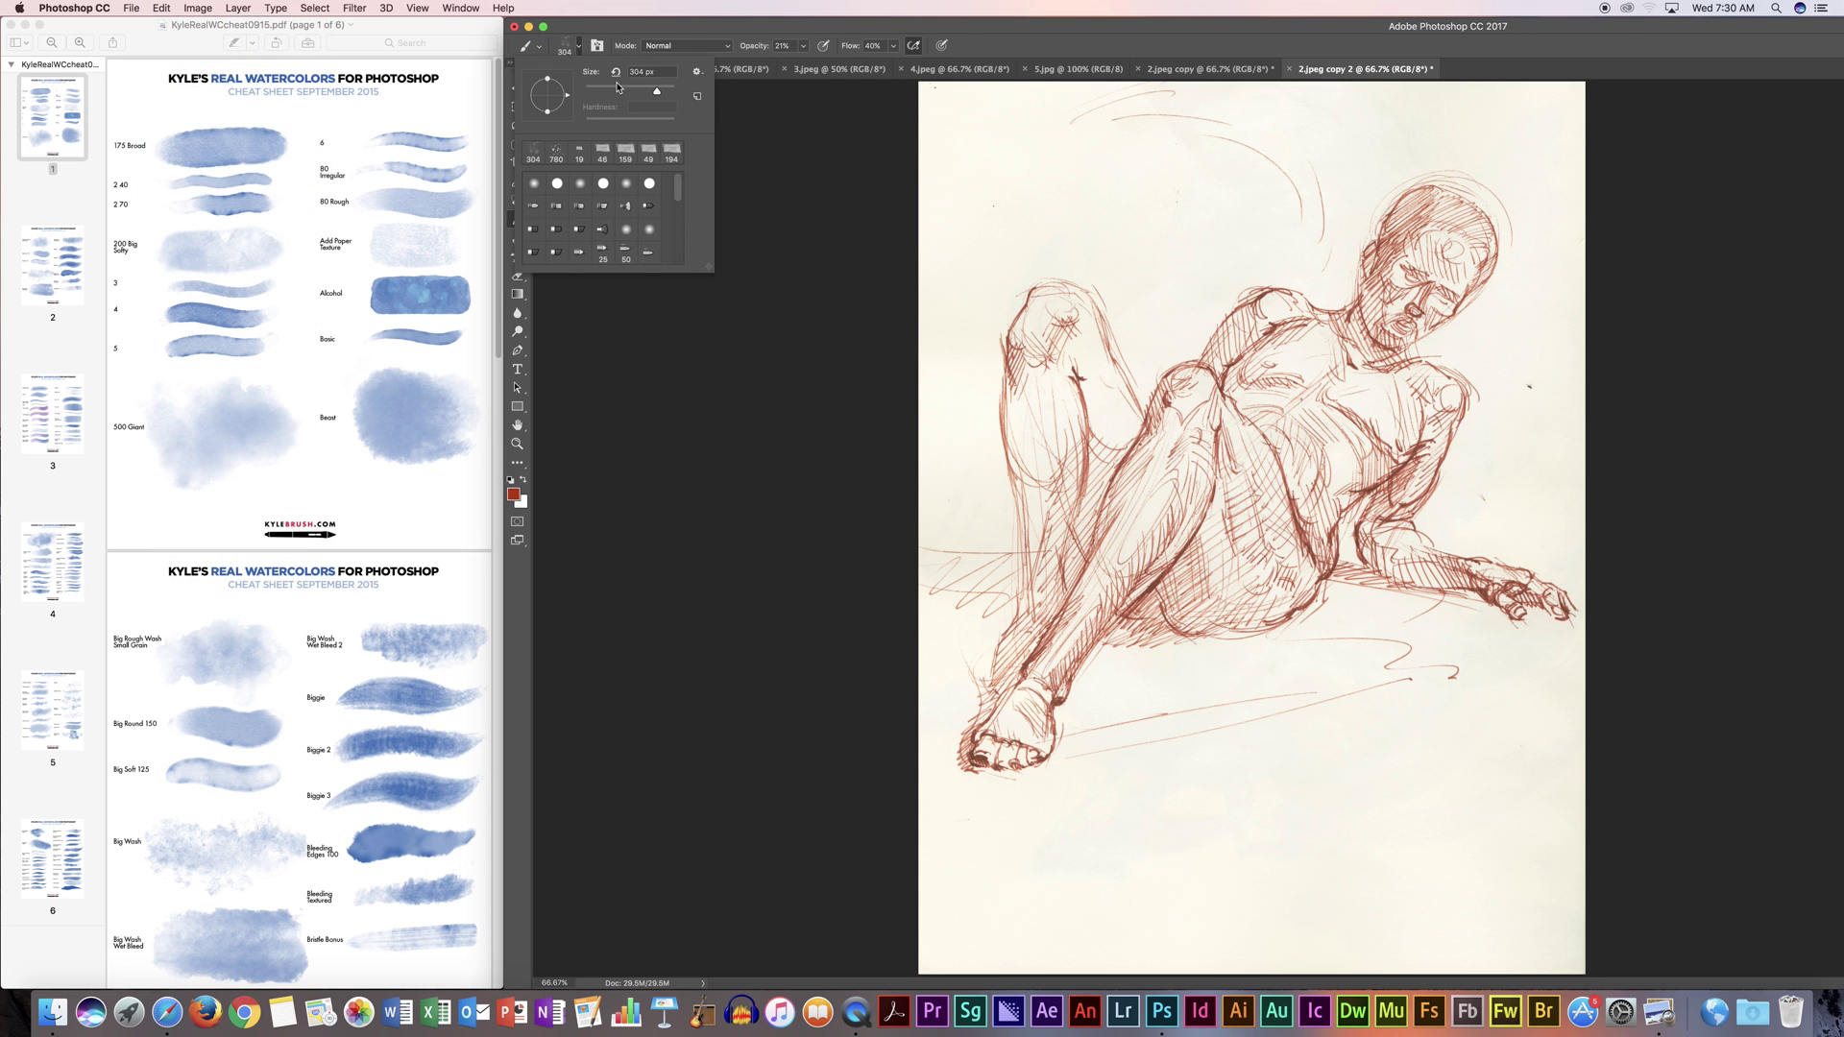
pyautogui.moveTo(656, 95); pyautogui.dragTo(659, 95)
pyautogui.moveTo(750, 25); pyautogui.dragTo(752, 26)
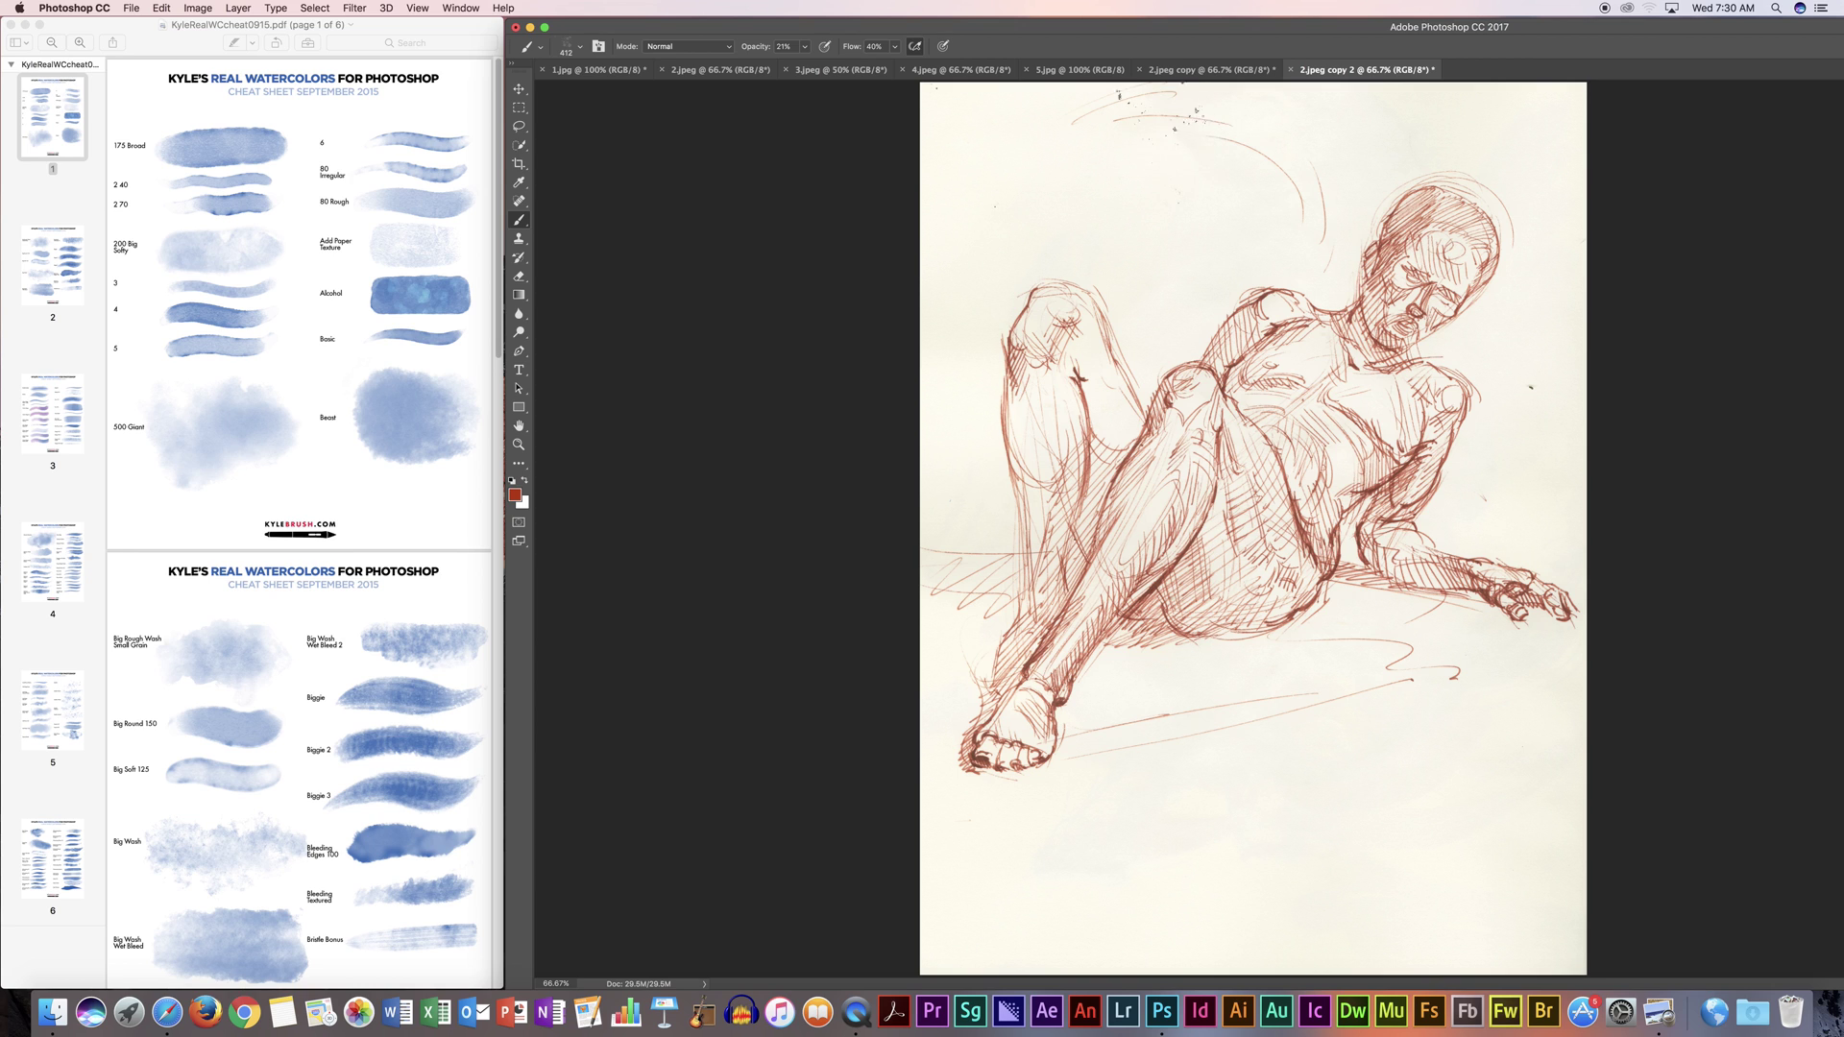
pyautogui.moveTo(1152, 130)
pyautogui.mouseDown()
pyautogui.moveTo(1191, 110)
pyautogui.moveTo(1133, 125)
pyautogui.moveTo(1163, 111)
pyautogui.moveTo(1263, 108)
pyautogui.moveTo(1234, 135)
pyautogui.moveTo(1311, 120)
pyautogui.moveTo(1167, 110)
pyautogui.moveTo(1095, 129)
pyautogui.moveTo(1258, 154)
pyautogui.moveTo(1301, 206)
pyautogui.moveTo(1234, 149)
pyautogui.mouseUp()
pyautogui.moveTo(1307, 206)
pyautogui.mouseDown()
pyautogui.moveTo(1306, 105)
pyautogui.moveTo(1561, 101)
pyautogui.moveTo(1383, 144)
pyautogui.moveTo(1446, 144)
pyautogui.moveTo(1350, 149)
pyautogui.moveTo(1412, 144)
pyautogui.moveTo(1359, 178)
pyautogui.moveTo(1398, 159)
pyautogui.moveTo(1340, 221)
pyautogui.moveTo(1417, 125)
pyautogui.moveTo(1508, 192)
pyautogui.moveTo(1383, 173)
pyautogui.moveTo(1518, 182)
pyautogui.moveTo(1493, 125)
pyautogui.moveTo(1556, 173)
pyautogui.moveTo(1575, 96)
pyautogui.moveTo(1614, 168)
pyautogui.mouseUp()
pyautogui.moveTo(1558, 233)
pyautogui.mouseDown()
pyautogui.moveTo(1560, 288)
pyautogui.moveTo(1516, 169)
pyautogui.mouseUp()
pyautogui.moveTo(1532, 269)
pyautogui.mouseDown()
pyautogui.moveTo(1507, 233)
pyautogui.moveTo(1513, 265)
pyautogui.moveTo(1561, 247)
pyautogui.moveTo(1545, 306)
pyautogui.moveTo(1505, 259)
pyautogui.moveTo(1457, 328)
pyautogui.moveTo(1420, 329)
pyautogui.moveTo(1525, 324)
pyautogui.moveTo(1502, 381)
pyautogui.mouseUp()
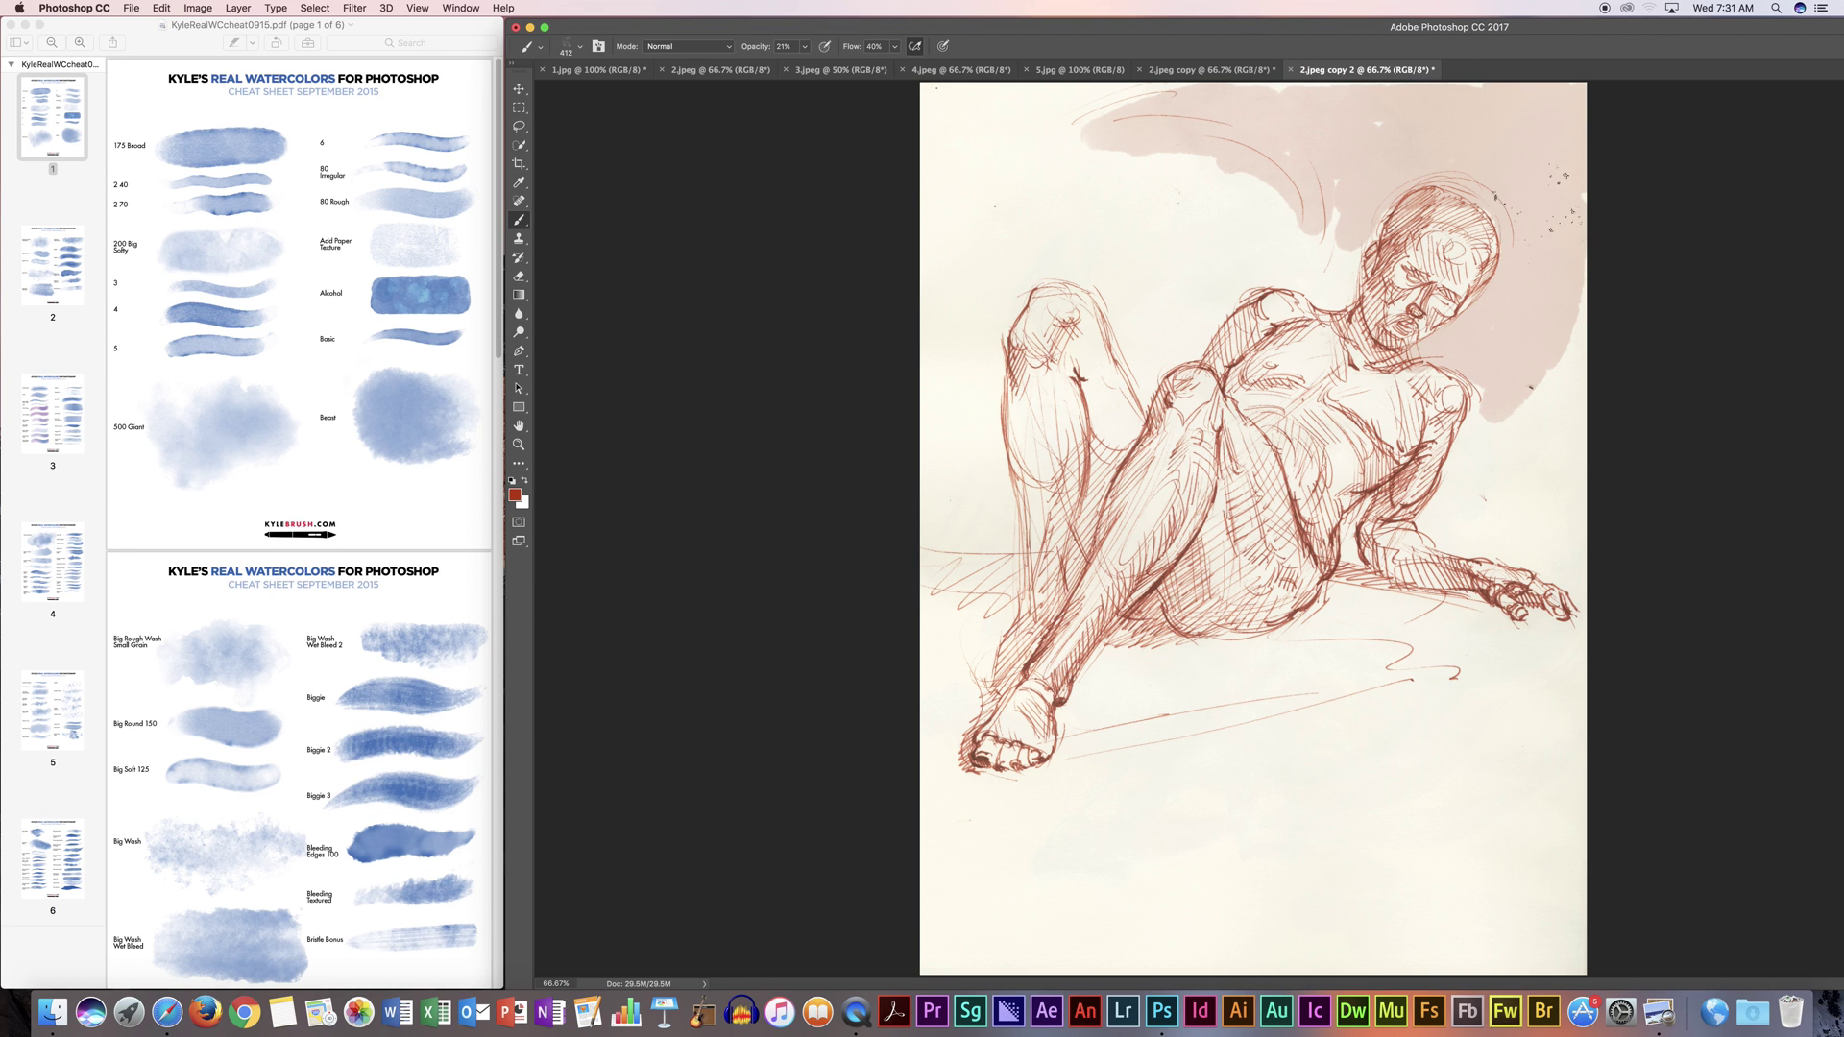
pyautogui.moveTo(1452, 190)
pyautogui.mouseDown()
pyautogui.moveTo(1425, 205)
pyautogui.moveTo(1485, 231)
pyautogui.moveTo(1413, 206)
pyautogui.moveTo(1343, 288)
pyautogui.moveTo(1363, 312)
pyautogui.moveTo(1370, 288)
pyautogui.moveTo(1322, 284)
pyautogui.moveTo(1323, 240)
pyautogui.moveTo(1234, 288)
pyautogui.moveTo(1302, 288)
pyautogui.moveTo(1238, 245)
pyautogui.moveTo(1186, 346)
pyautogui.moveTo(1257, 331)
pyautogui.moveTo(1227, 360)
pyautogui.mouseUp()
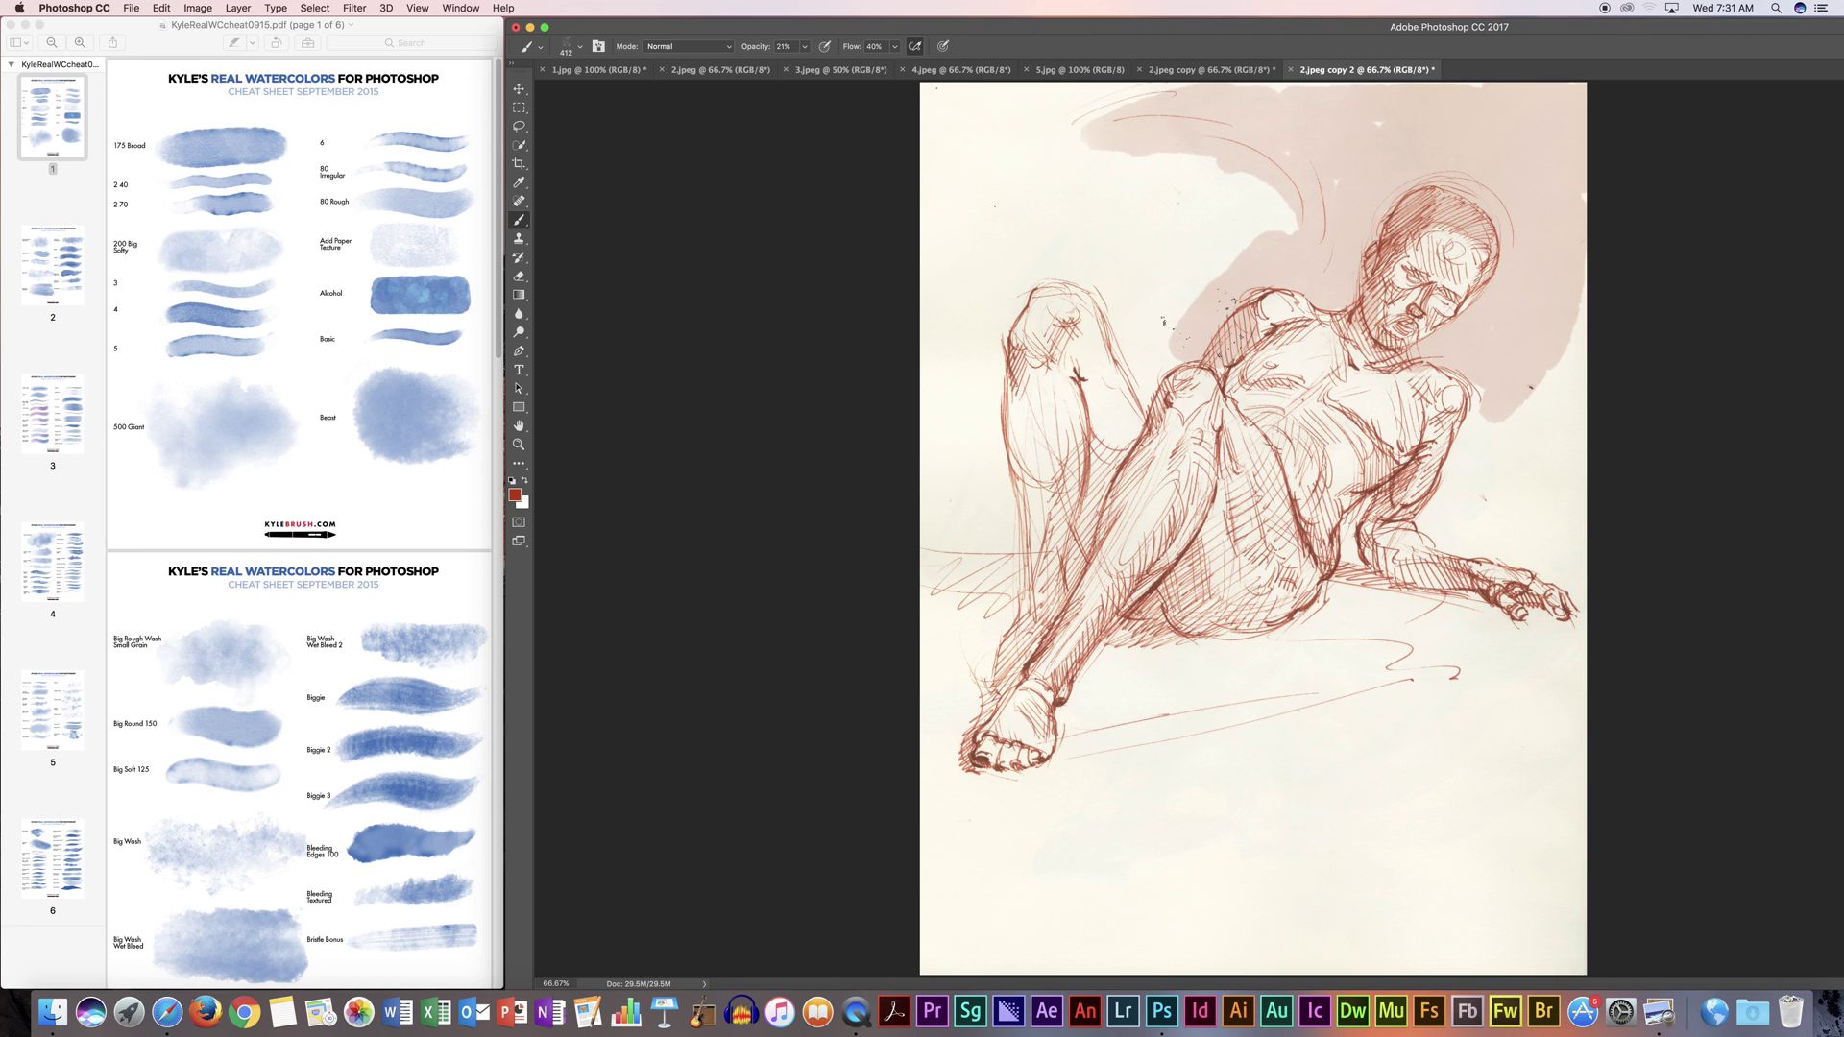
pyautogui.moveTo(1200, 329); pyautogui.dragTo(1189, 339)
# Step: Reduce the brush to 185 px and shade the figure's chest and neck with light red strokes
pyautogui.click(579, 47)
pyautogui.moveTo(663, 93); pyautogui.dragTo(650, 93)
pyautogui.press('Return')
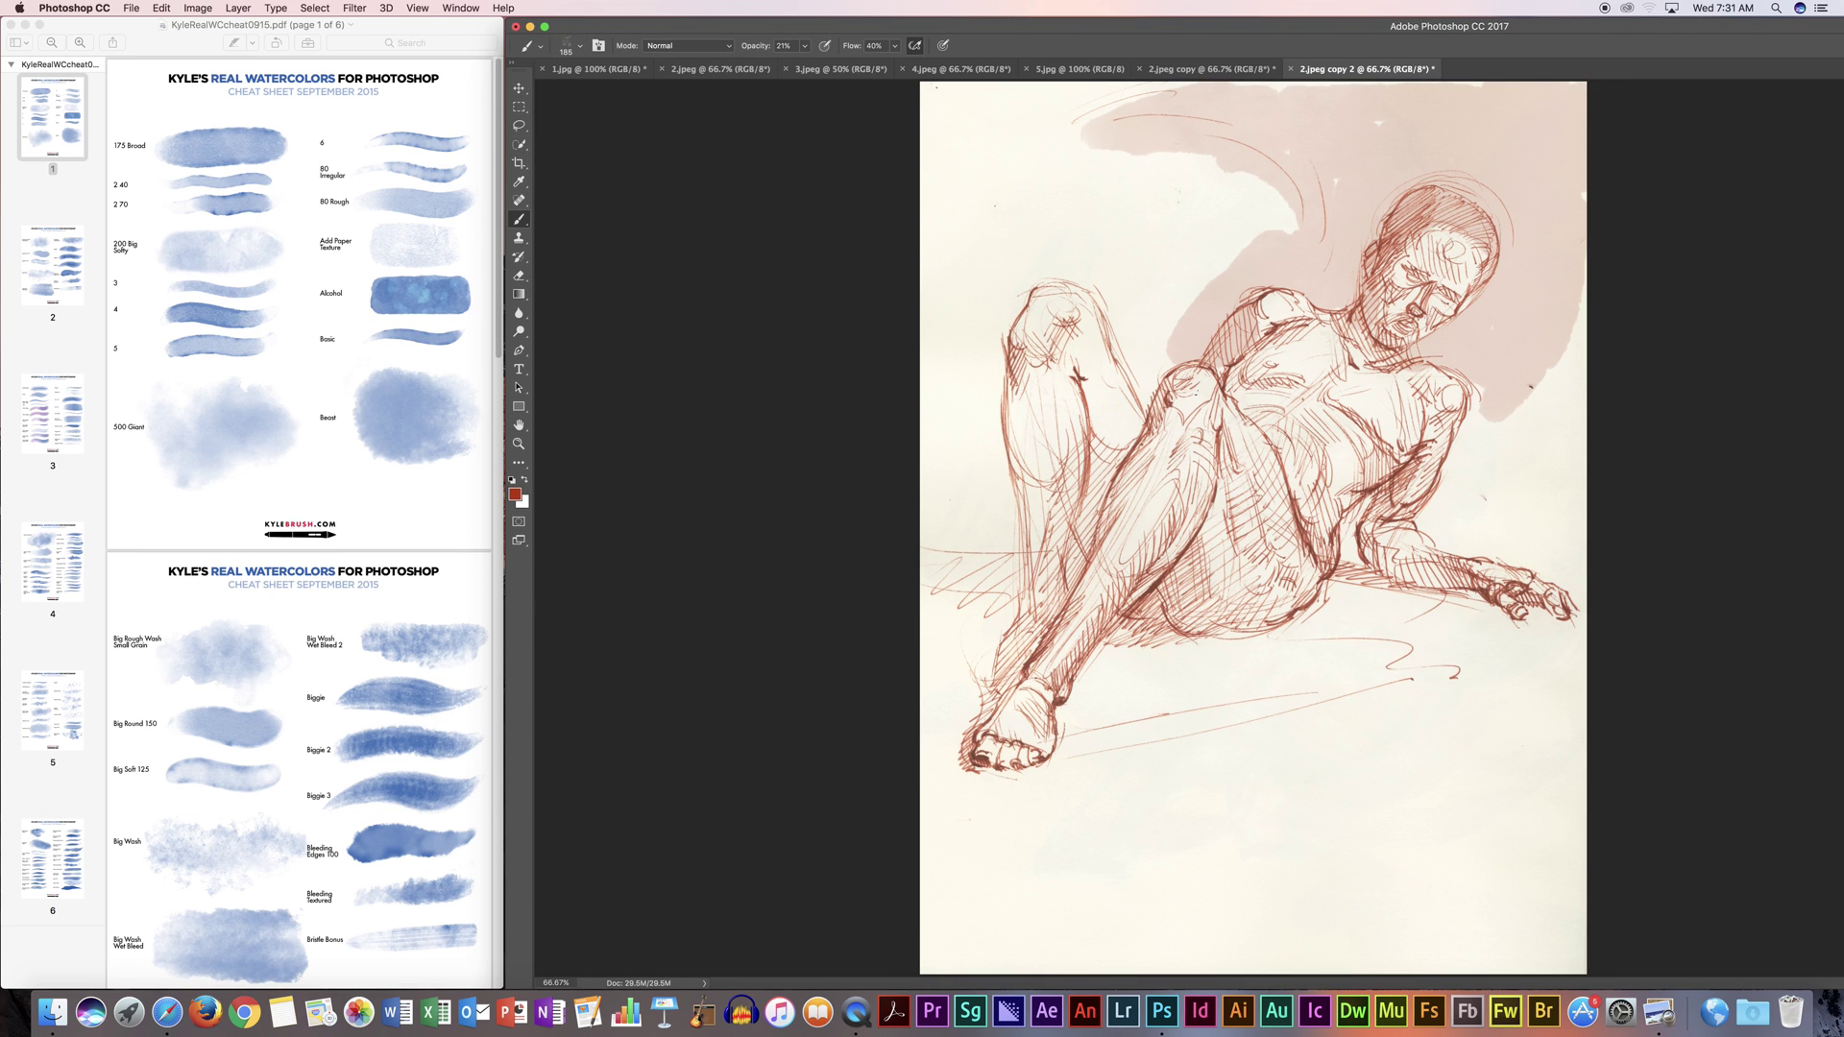
pyautogui.moveTo(1251, 368)
pyautogui.mouseDown()
pyautogui.moveTo(1298, 372)
pyautogui.moveTo(1254, 369)
pyautogui.moveTo(1287, 348)
pyautogui.moveTo(1239, 394)
pyautogui.moveTo(1270, 417)
pyautogui.moveTo(1318, 382)
pyautogui.moveTo(1297, 410)
pyautogui.mouseUp()
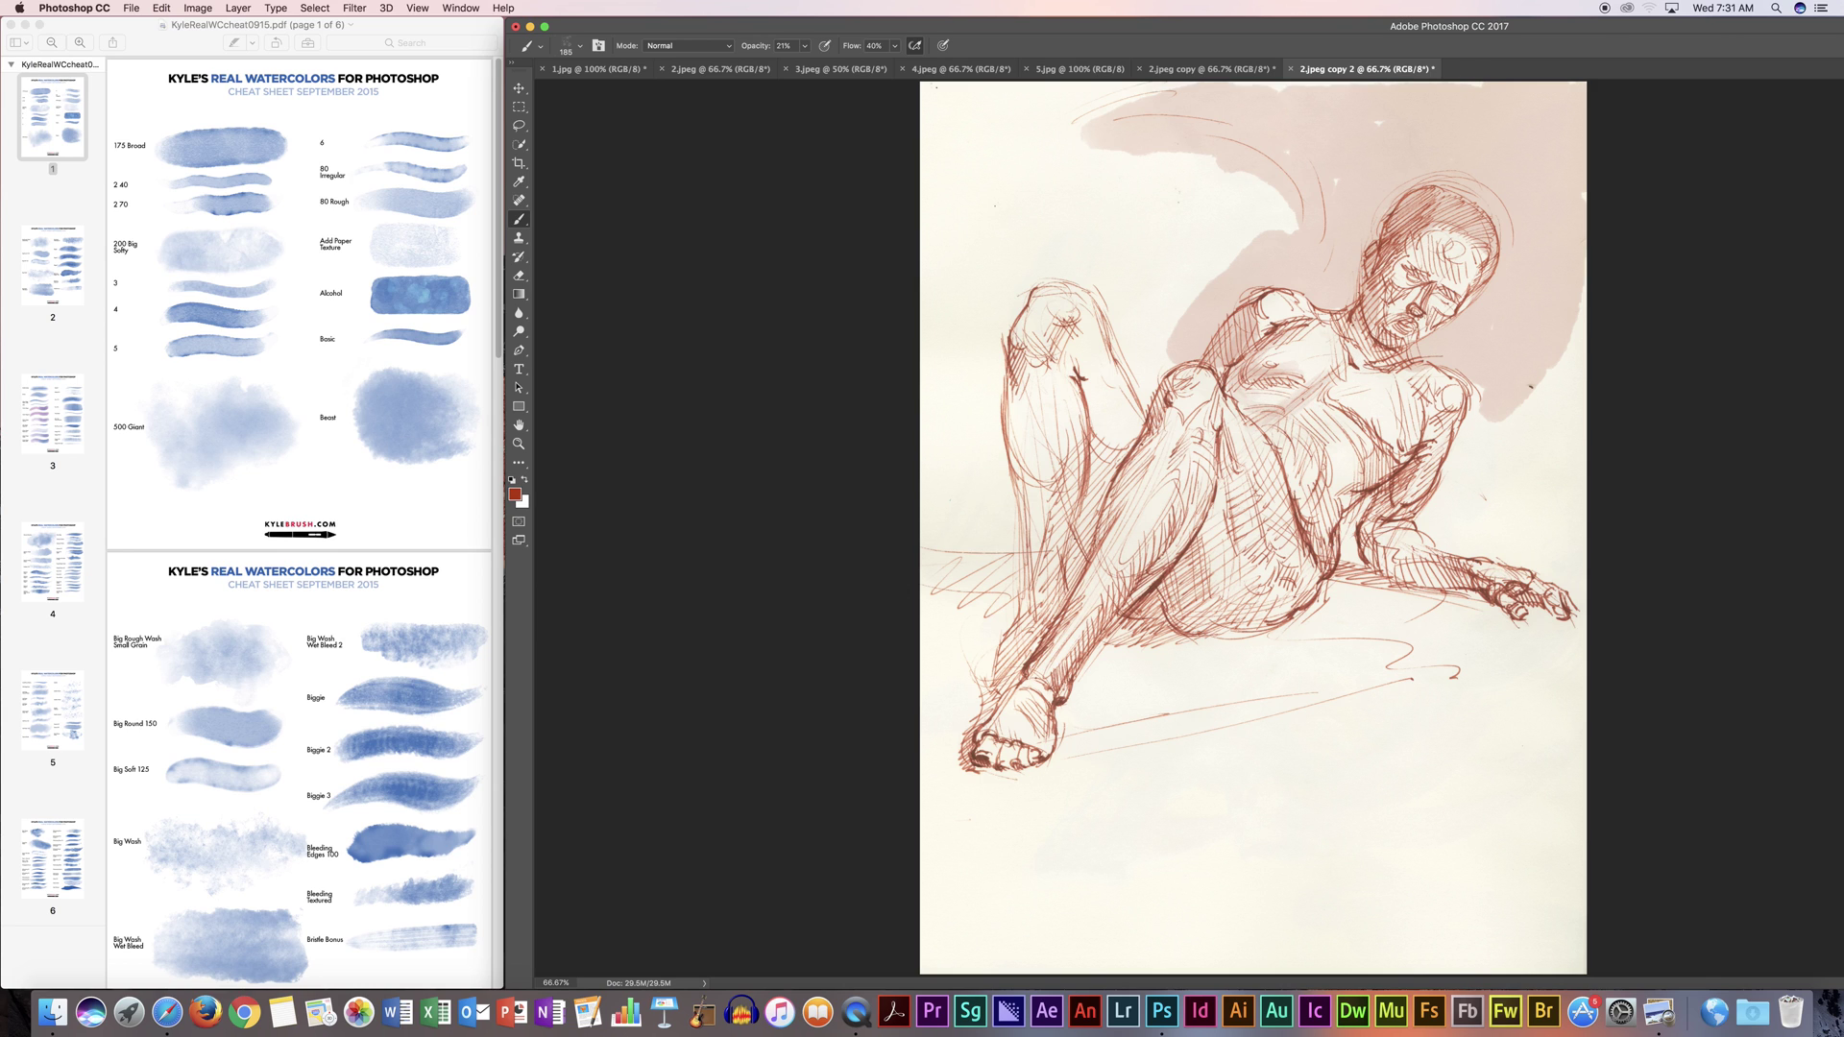
pyautogui.moveTo(1355, 330); pyautogui.dragTo(1367, 348)
# Step: Shade the supporting arm from shoulder to hand and add tone around the forearm where it rests on the ground
pyautogui.moveTo(1412, 376)
pyautogui.mouseDown()
pyautogui.moveTo(1427, 392)
pyautogui.moveTo(1380, 505)
pyautogui.moveTo(1442, 437)
pyautogui.moveTo(1345, 565)
pyautogui.moveTo(1400, 596)
pyautogui.mouseUp()
pyautogui.moveTo(1440, 555)
pyautogui.mouseDown()
pyautogui.moveTo(1418, 586)
pyautogui.moveTo(1424, 556)
pyautogui.mouseUp()
pyautogui.moveTo(1492, 562); pyautogui.dragTo(1420, 588)
pyautogui.moveTo(1490, 593)
pyautogui.mouseDown()
pyautogui.moveTo(1461, 607)
pyautogui.moveTo(1403, 579)
pyautogui.moveTo(1477, 598)
pyautogui.mouseUp()
pyautogui.moveTo(1375, 581); pyautogui.dragTo(1488, 611)
# Step: Layer light red strokes over the belly and side of the torso
pyautogui.moveTo(1264, 418)
pyautogui.mouseDown()
pyautogui.moveTo(1304, 438)
pyautogui.moveTo(1289, 456)
pyautogui.moveTo(1314, 488)
pyautogui.mouseUp()
pyautogui.moveTo(1307, 448); pyautogui.dragTo(1311, 500)
pyautogui.moveTo(1317, 410)
pyautogui.mouseDown()
pyautogui.moveTo(1308, 516)
pyautogui.moveTo(1333, 536)
pyautogui.moveTo(1323, 436)
pyautogui.mouseUp()
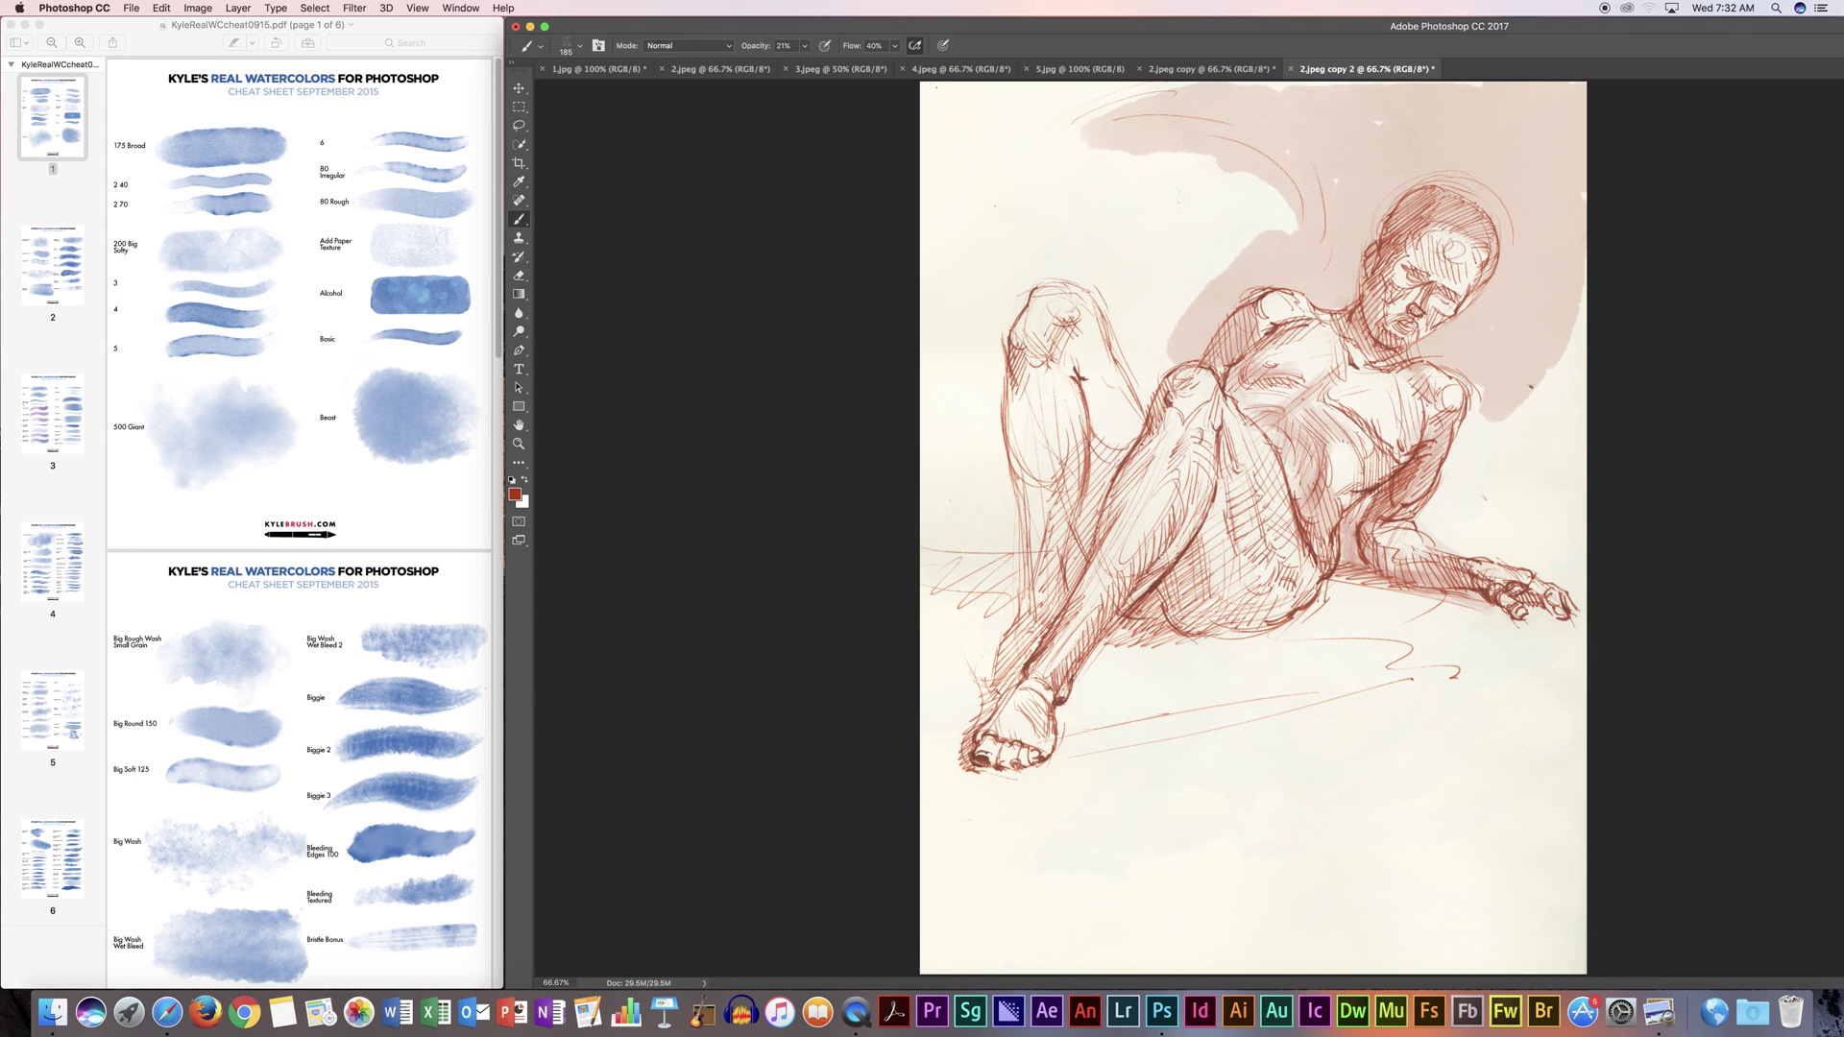
# Step: Shade the front leg from the knee along the shin to the ankle and foot
pyautogui.moveTo(1254, 337)
pyautogui.mouseDown()
pyautogui.moveTo(1234, 380)
pyautogui.moveTo(1178, 405)
pyautogui.moveTo(1168, 389)
pyautogui.moveTo(1207, 416)
pyautogui.moveTo(1114, 514)
pyautogui.mouseUp()
pyautogui.moveTo(1160, 437)
pyautogui.mouseDown()
pyautogui.moveTo(1114, 524)
pyautogui.moveTo(1116, 567)
pyautogui.moveTo(1178, 511)
pyautogui.moveTo(1136, 505)
pyautogui.moveTo(1158, 566)
pyautogui.mouseUp()
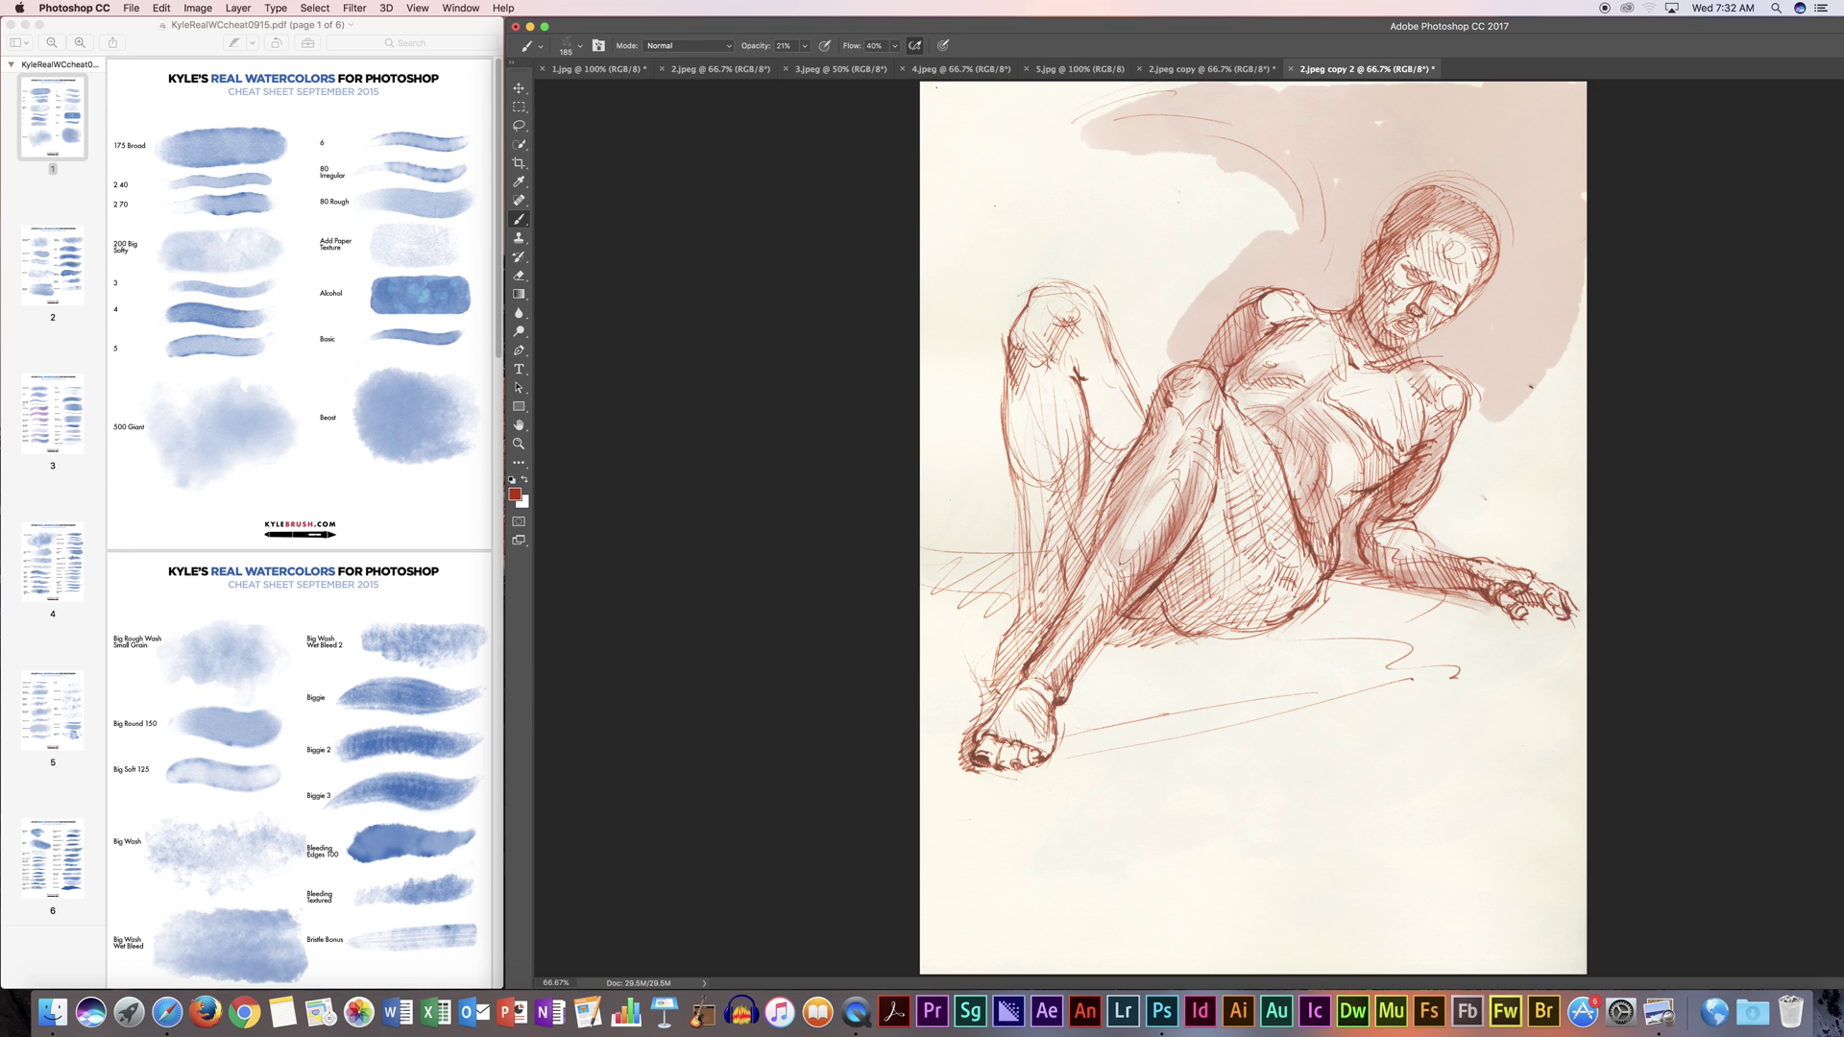
pyautogui.moveTo(1099, 619); pyautogui.dragTo(1077, 643)
pyautogui.moveTo(1008, 680); pyautogui.dragTo(1047, 603)
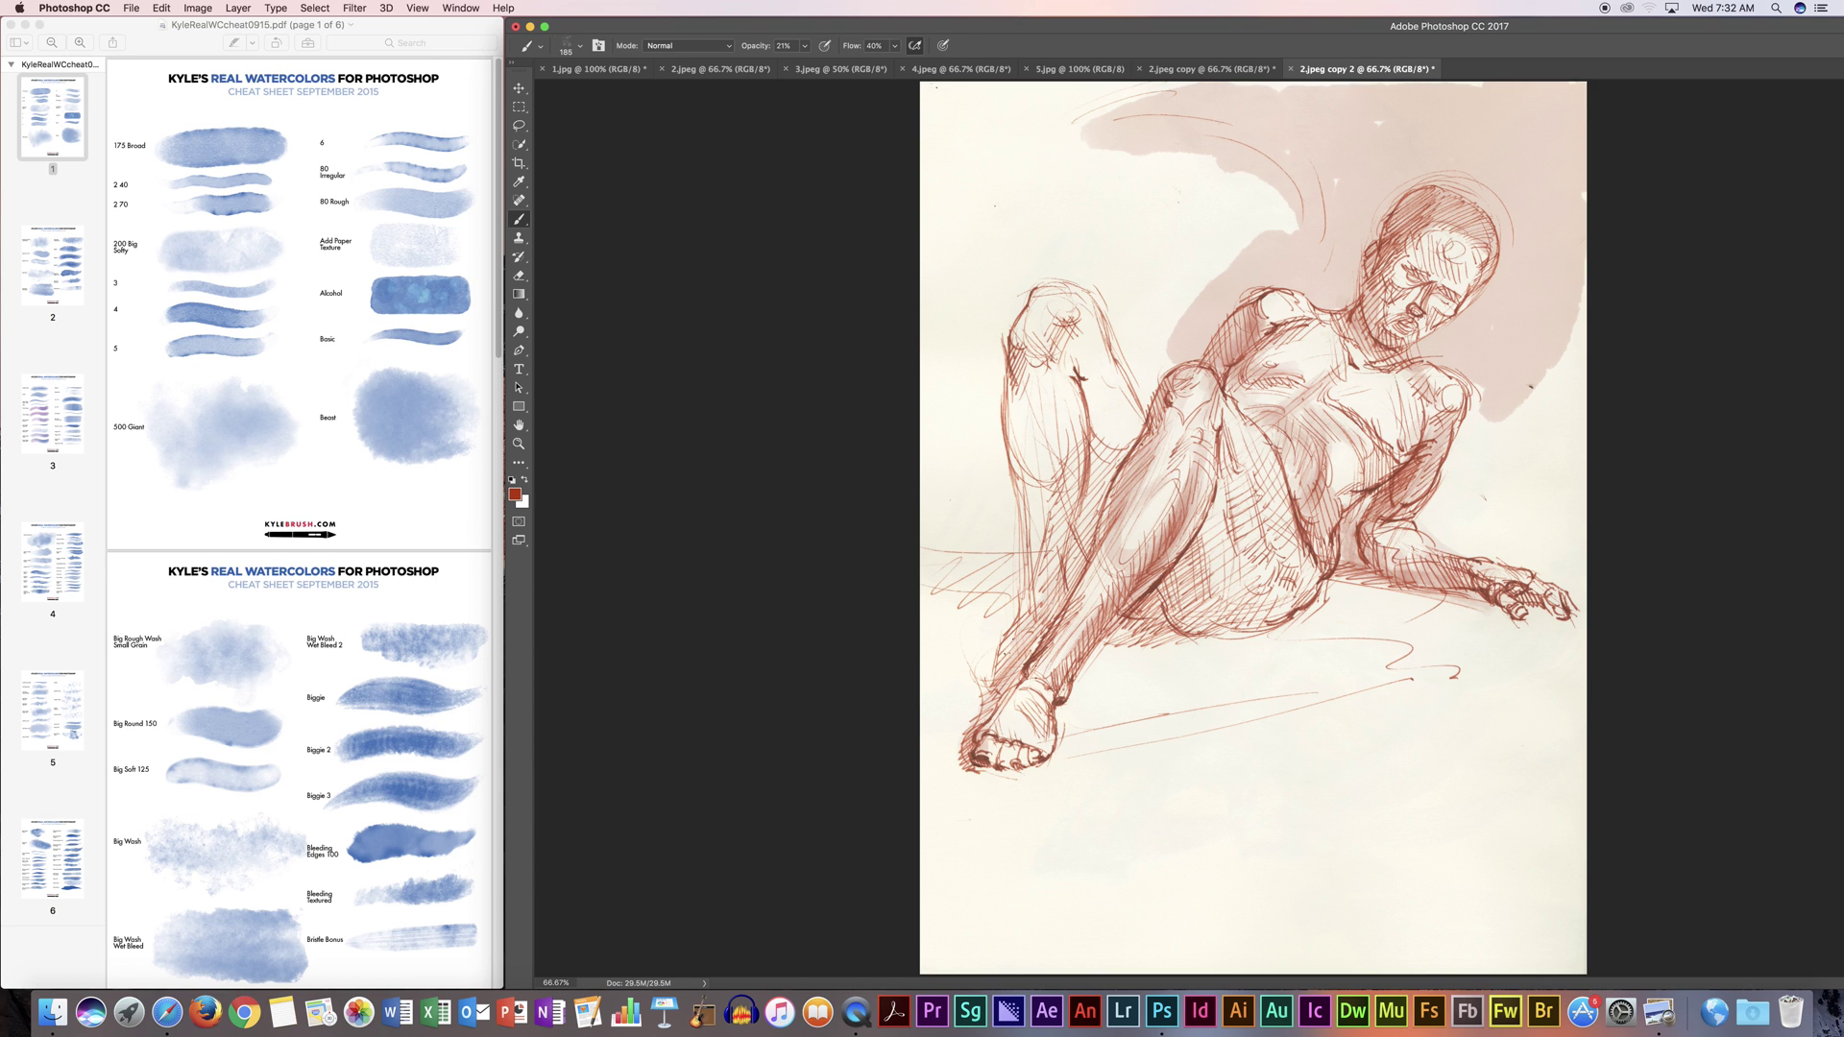
# Step: Lay a wash on the ground at the far left and shade the rear leg from the knee down the shin
pyautogui.moveTo(906, 572)
pyautogui.mouseDown()
pyautogui.moveTo(968, 528)
pyautogui.moveTo(1011, 573)
pyautogui.moveTo(924, 587)
pyautogui.mouseUp()
pyautogui.moveTo(1025, 334)
pyautogui.mouseDown()
pyautogui.moveTo(995, 385)
pyautogui.moveTo(1034, 464)
pyautogui.moveTo(1038, 383)
pyautogui.moveTo(1054, 478)
pyautogui.mouseUp()
pyautogui.moveTo(1054, 384)
pyautogui.mouseDown()
pyautogui.moveTo(1049, 485)
pyautogui.moveTo(1068, 523)
pyautogui.mouseUp()
pyautogui.moveTo(1064, 538); pyautogui.dragTo(1056, 552)
pyautogui.moveTo(1072, 418); pyautogui.dragTo(1064, 527)
pyautogui.moveTo(1064, 533); pyautogui.dragTo(1050, 599)
pyautogui.moveTo(1064, 524); pyautogui.dragTo(1043, 626)
pyautogui.moveTo(1102, 433)
pyautogui.mouseDown()
pyautogui.moveTo(1068, 567)
pyautogui.moveTo(1083, 552)
pyautogui.mouseUp()
pyautogui.moveTo(1082, 559); pyautogui.dragTo(1068, 582)
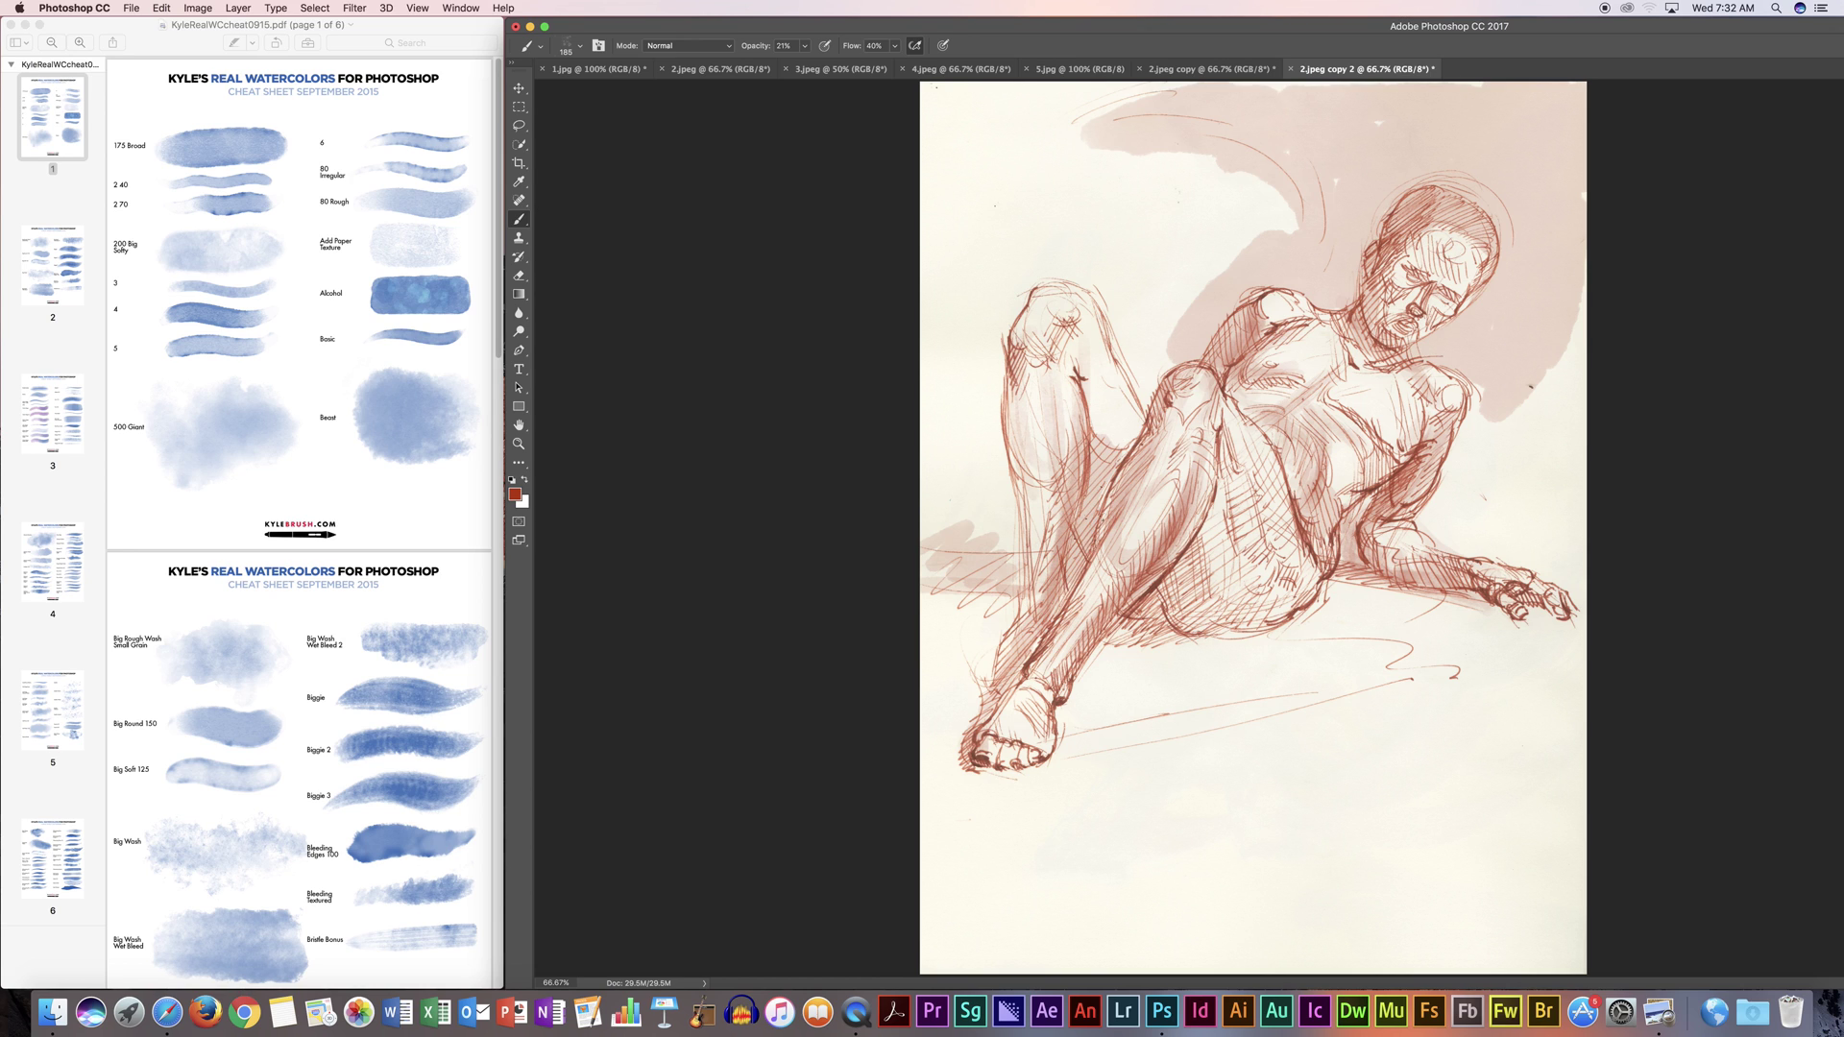
# Step: Deepen the rear calf and add a wash along the inner thigh of the raised rear leg
pyautogui.moveTo(1093, 511)
pyautogui.mouseDown()
pyautogui.moveTo(1070, 582)
pyautogui.moveTo(1082, 541)
pyautogui.mouseUp()
pyautogui.moveTo(1104, 463); pyautogui.dragTo(1079, 544)
pyautogui.moveTo(1093, 290)
pyautogui.mouseDown()
pyautogui.moveTo(1068, 312)
pyautogui.moveTo(1103, 428)
pyautogui.mouseUp()
pyautogui.moveTo(1142, 322)
pyautogui.mouseDown()
pyautogui.moveTo(1111, 410)
pyautogui.moveTo(1119, 467)
pyautogui.moveTo(1062, 606)
pyautogui.mouseUp()
# Step: Paint cast-shadow washes on the ground from the foot to the hand and beside the supporting arm
pyautogui.moveTo(1060, 752); pyautogui.dragTo(1226, 708)
pyautogui.moveTo(1116, 734)
pyautogui.mouseDown()
pyautogui.moveTo(1294, 670)
pyautogui.moveTo(1079, 749)
pyautogui.moveTo(1438, 653)
pyautogui.moveTo(1306, 621)
pyautogui.mouseUp()
pyautogui.moveTo(1423, 620)
pyautogui.mouseDown()
pyautogui.moveTo(1291, 730)
pyautogui.moveTo(1187, 764)
pyautogui.mouseUp()
pyautogui.moveTo(1277, 726)
pyautogui.mouseDown()
pyautogui.moveTo(1090, 779)
pyautogui.moveTo(1119, 738)
pyautogui.moveTo(1498, 605)
pyautogui.mouseUp()
pyautogui.moveTo(1493, 434)
pyautogui.mouseDown()
pyautogui.moveTo(1431, 529)
pyautogui.moveTo(1575, 576)
pyautogui.moveTo(1575, 610)
pyautogui.moveTo(1498, 686)
pyautogui.moveTo(1470, 678)
pyautogui.moveTo(1460, 639)
pyautogui.moveTo(1479, 610)
pyautogui.moveTo(1522, 626)
pyautogui.mouseUp()
pyautogui.moveTo(1429, 669); pyautogui.dragTo(1292, 735)
pyautogui.moveTo(1354, 587)
pyautogui.mouseDown()
pyautogui.moveTo(1460, 605)
pyautogui.moveTo(1349, 619)
pyautogui.moveTo(1451, 600)
pyautogui.moveTo(1393, 593)
pyautogui.mouseUp()
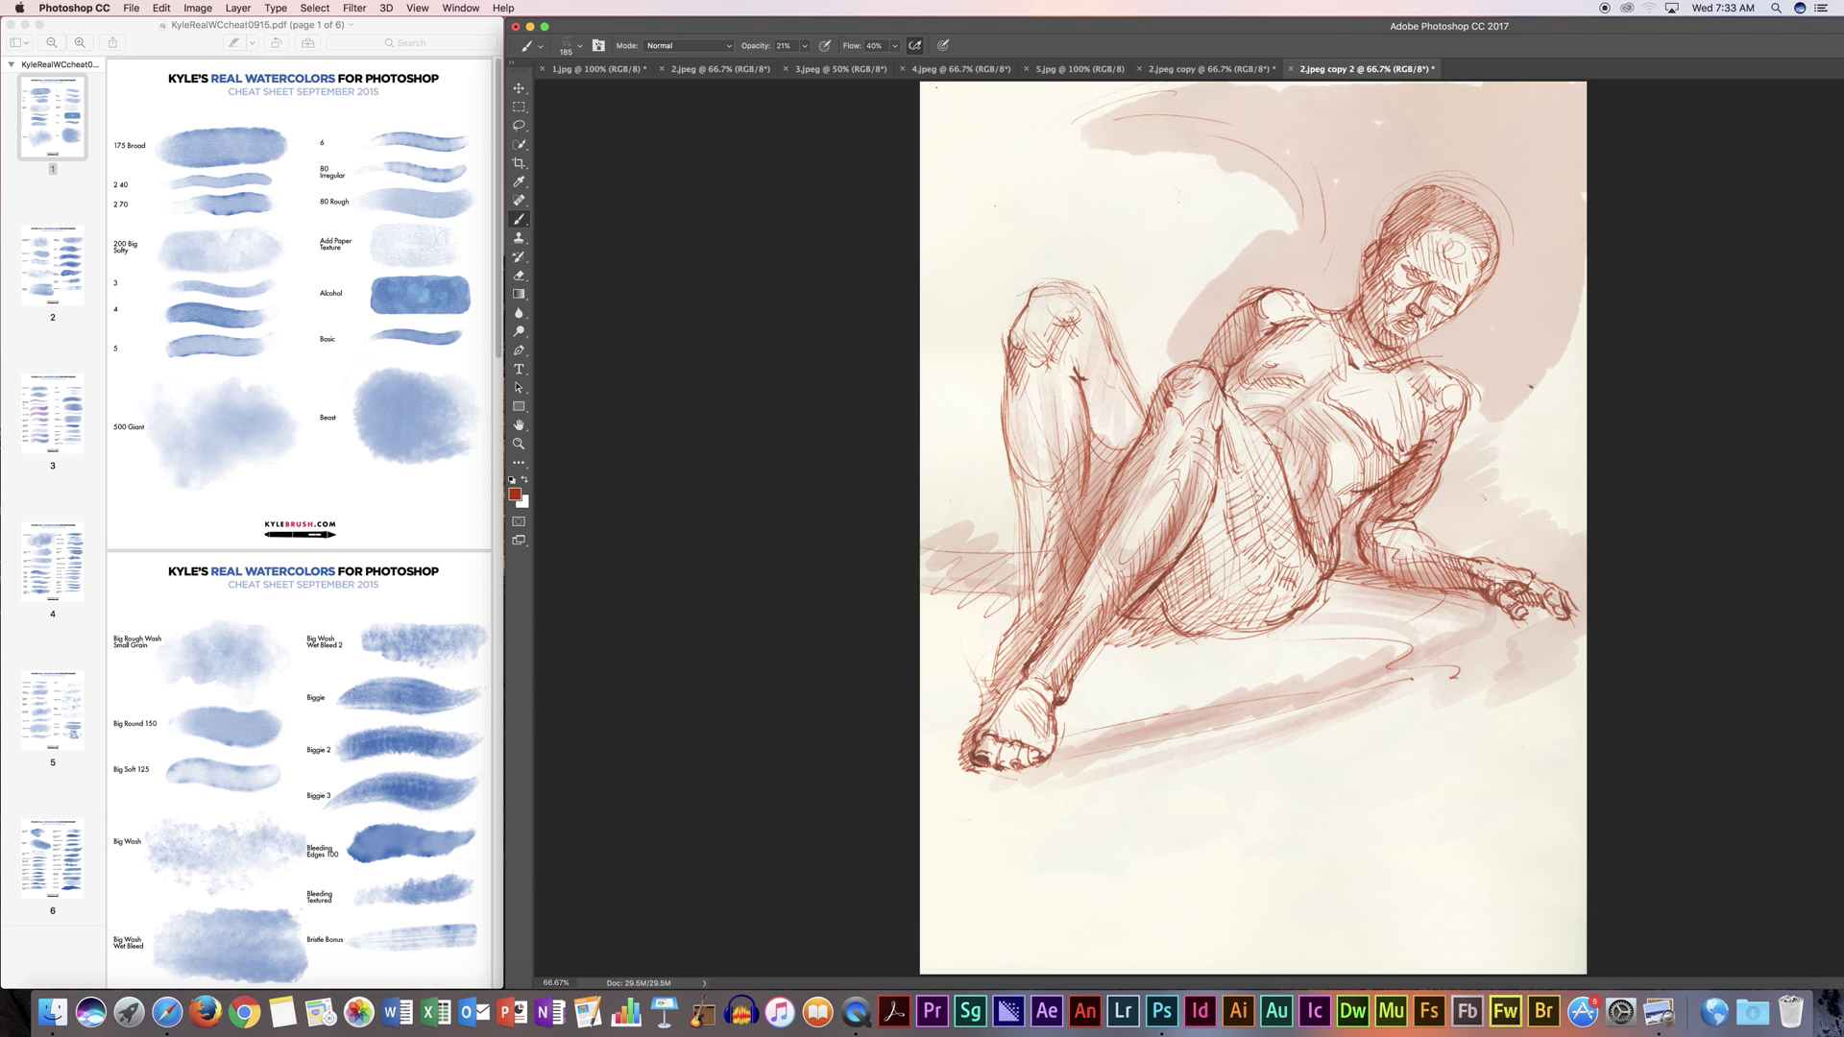
# Step: Reduce the brush size slightly, layer tone over the buttock and thigh, and deepen the shadow between the legs
pyautogui.click(580, 47)
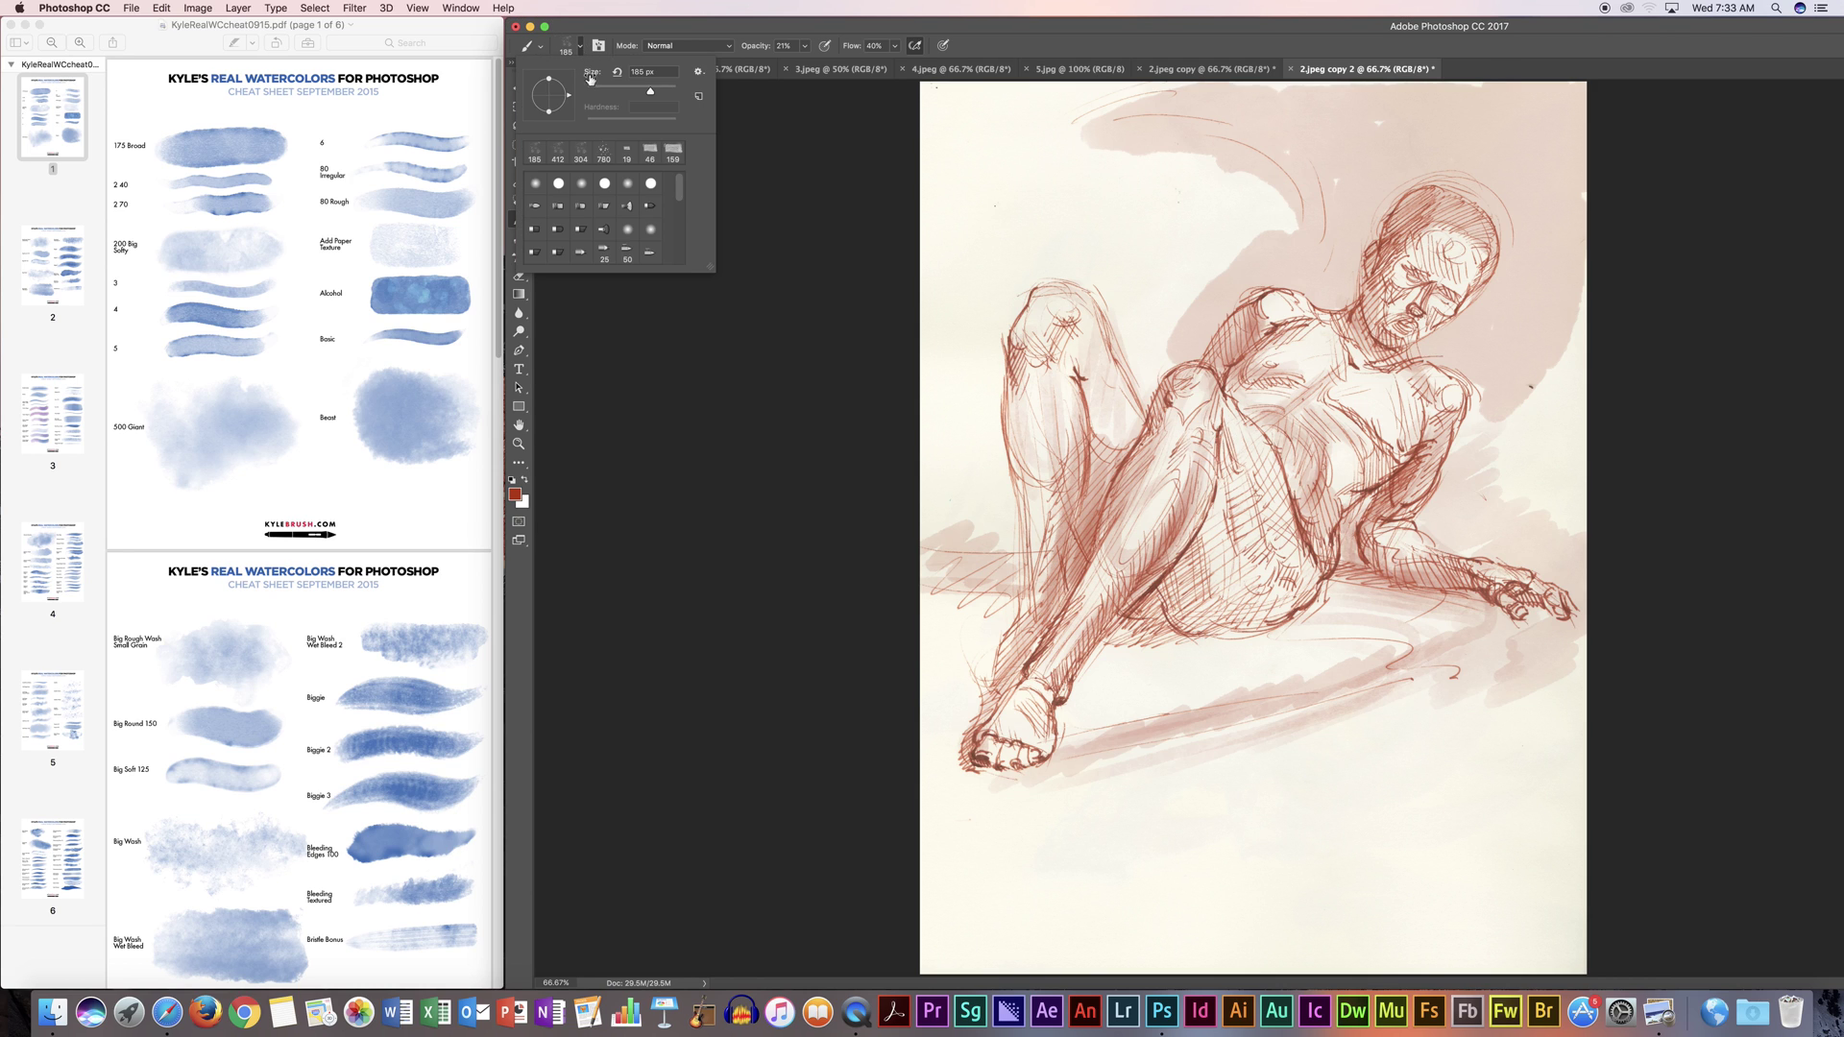
pyautogui.moveTo(652, 94); pyautogui.dragTo(652, 95)
pyautogui.press('Return')
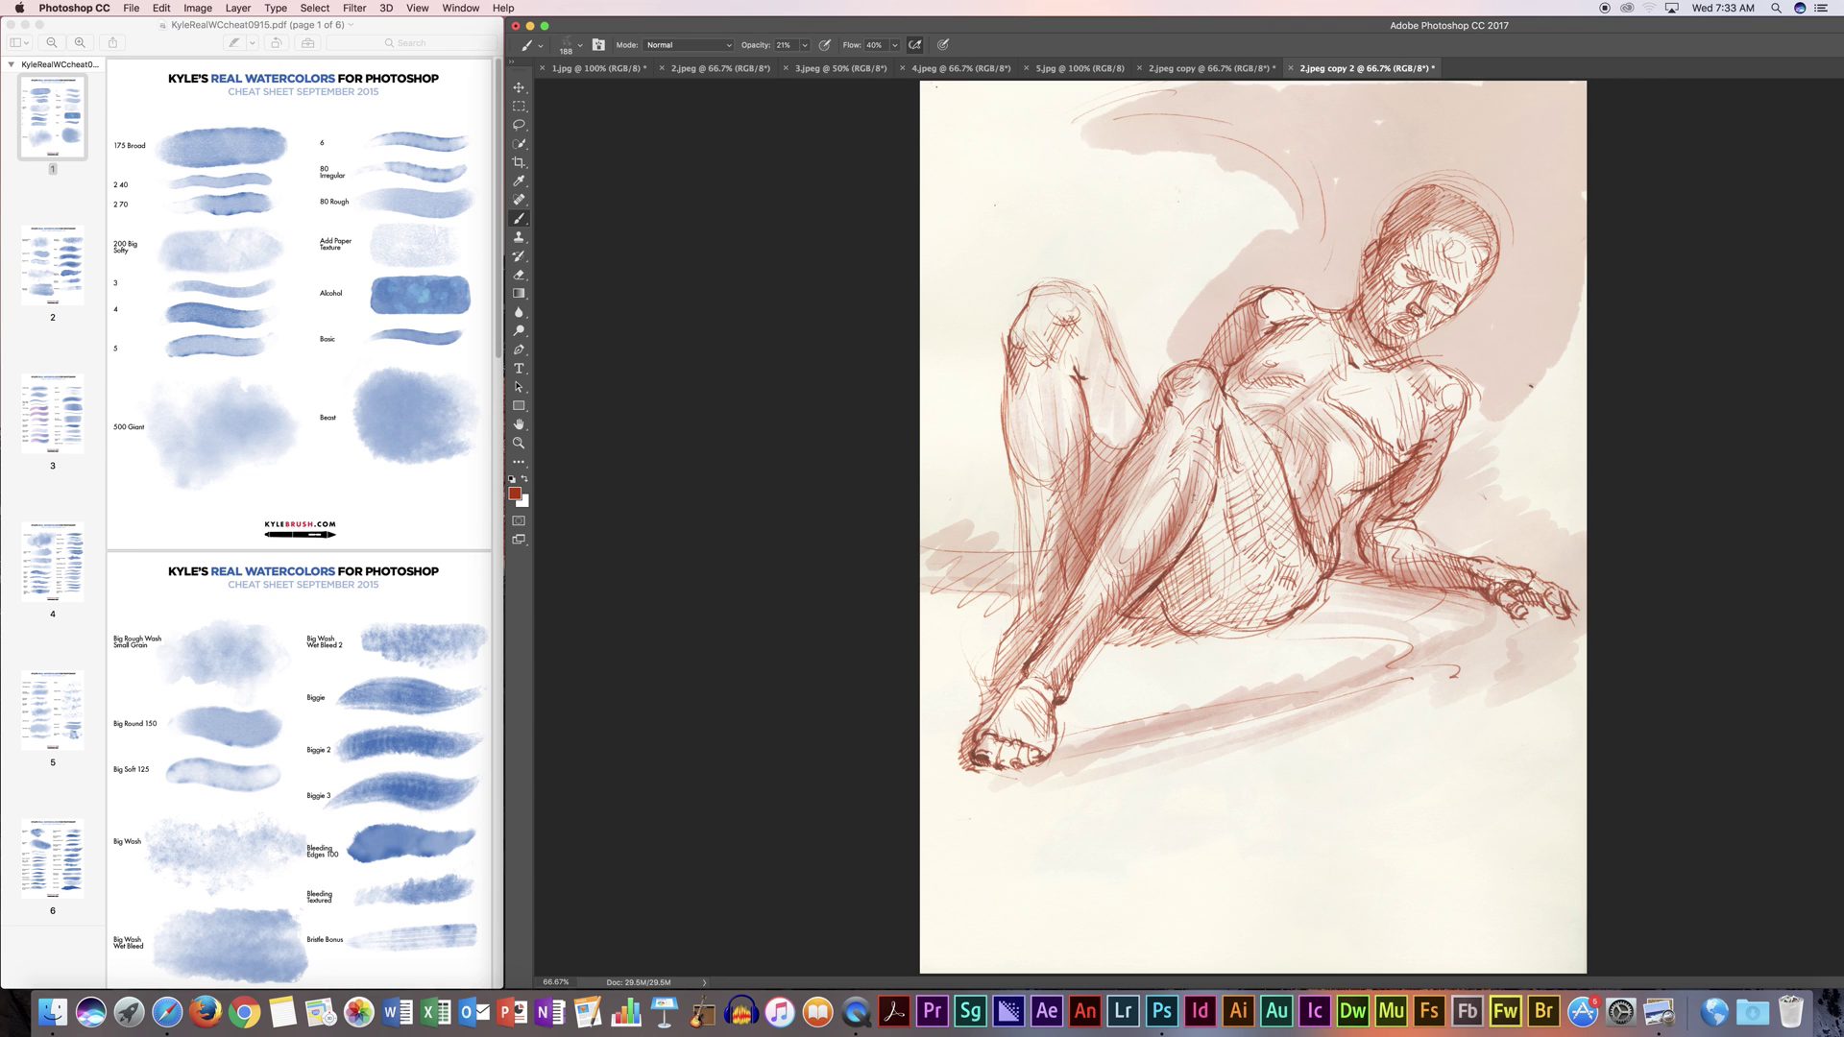
pyautogui.moveTo(1223, 477); pyautogui.dragTo(1217, 545)
pyautogui.moveTo(1246, 471)
pyautogui.mouseDown()
pyautogui.moveTo(1258, 501)
pyautogui.moveTo(1270, 441)
pyautogui.moveTo(1283, 549)
pyautogui.moveTo(1258, 432)
pyautogui.moveTo(1274, 586)
pyautogui.moveTo(1299, 565)
pyautogui.moveTo(1292, 586)
pyautogui.moveTo(1218, 557)
pyautogui.moveTo(1222, 470)
pyautogui.moveTo(1171, 581)
pyautogui.moveTo(1243, 624)
pyautogui.moveTo(1320, 581)
pyautogui.mouseUp()
pyautogui.moveTo(1201, 592)
pyautogui.mouseDown()
pyautogui.moveTo(1162, 611)
pyautogui.moveTo(1180, 584)
pyautogui.moveTo(1241, 600)
pyautogui.mouseUp()
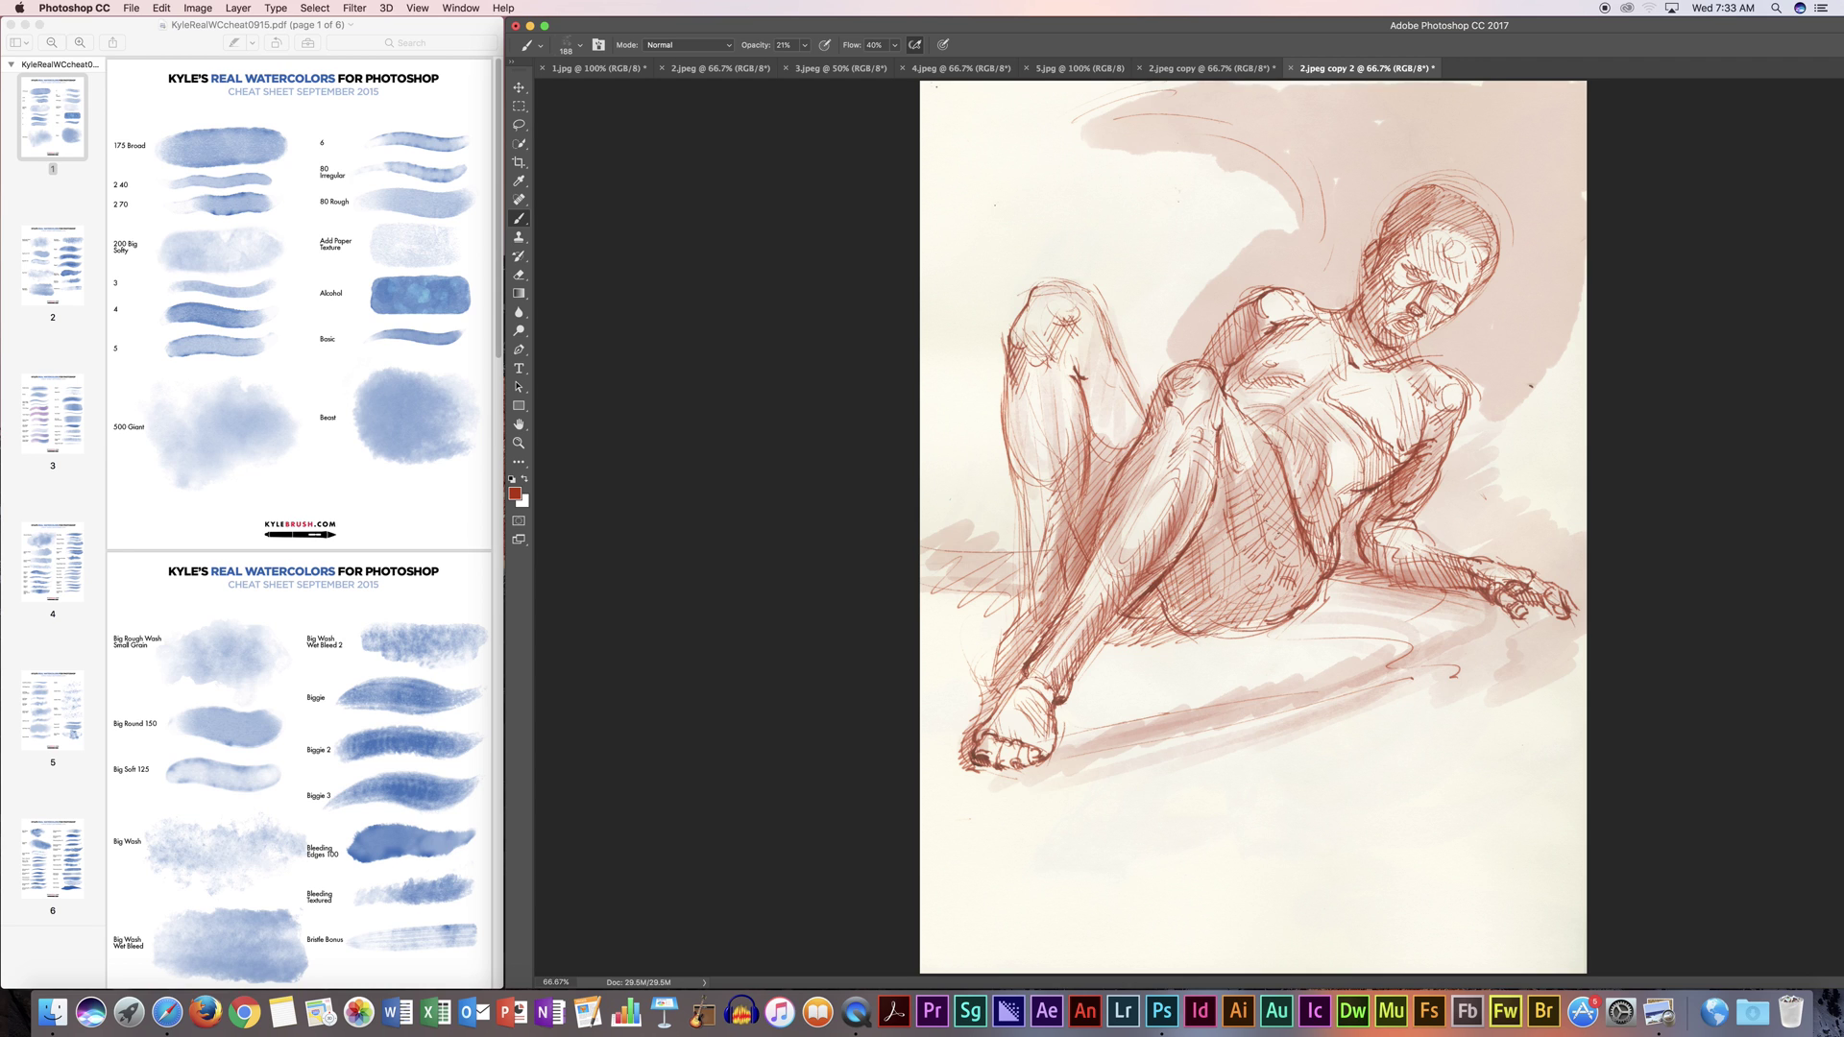
pyautogui.moveTo(1275, 473)
pyautogui.mouseDown()
pyautogui.moveTo(1259, 536)
pyautogui.moveTo(1224, 569)
pyautogui.mouseUp()
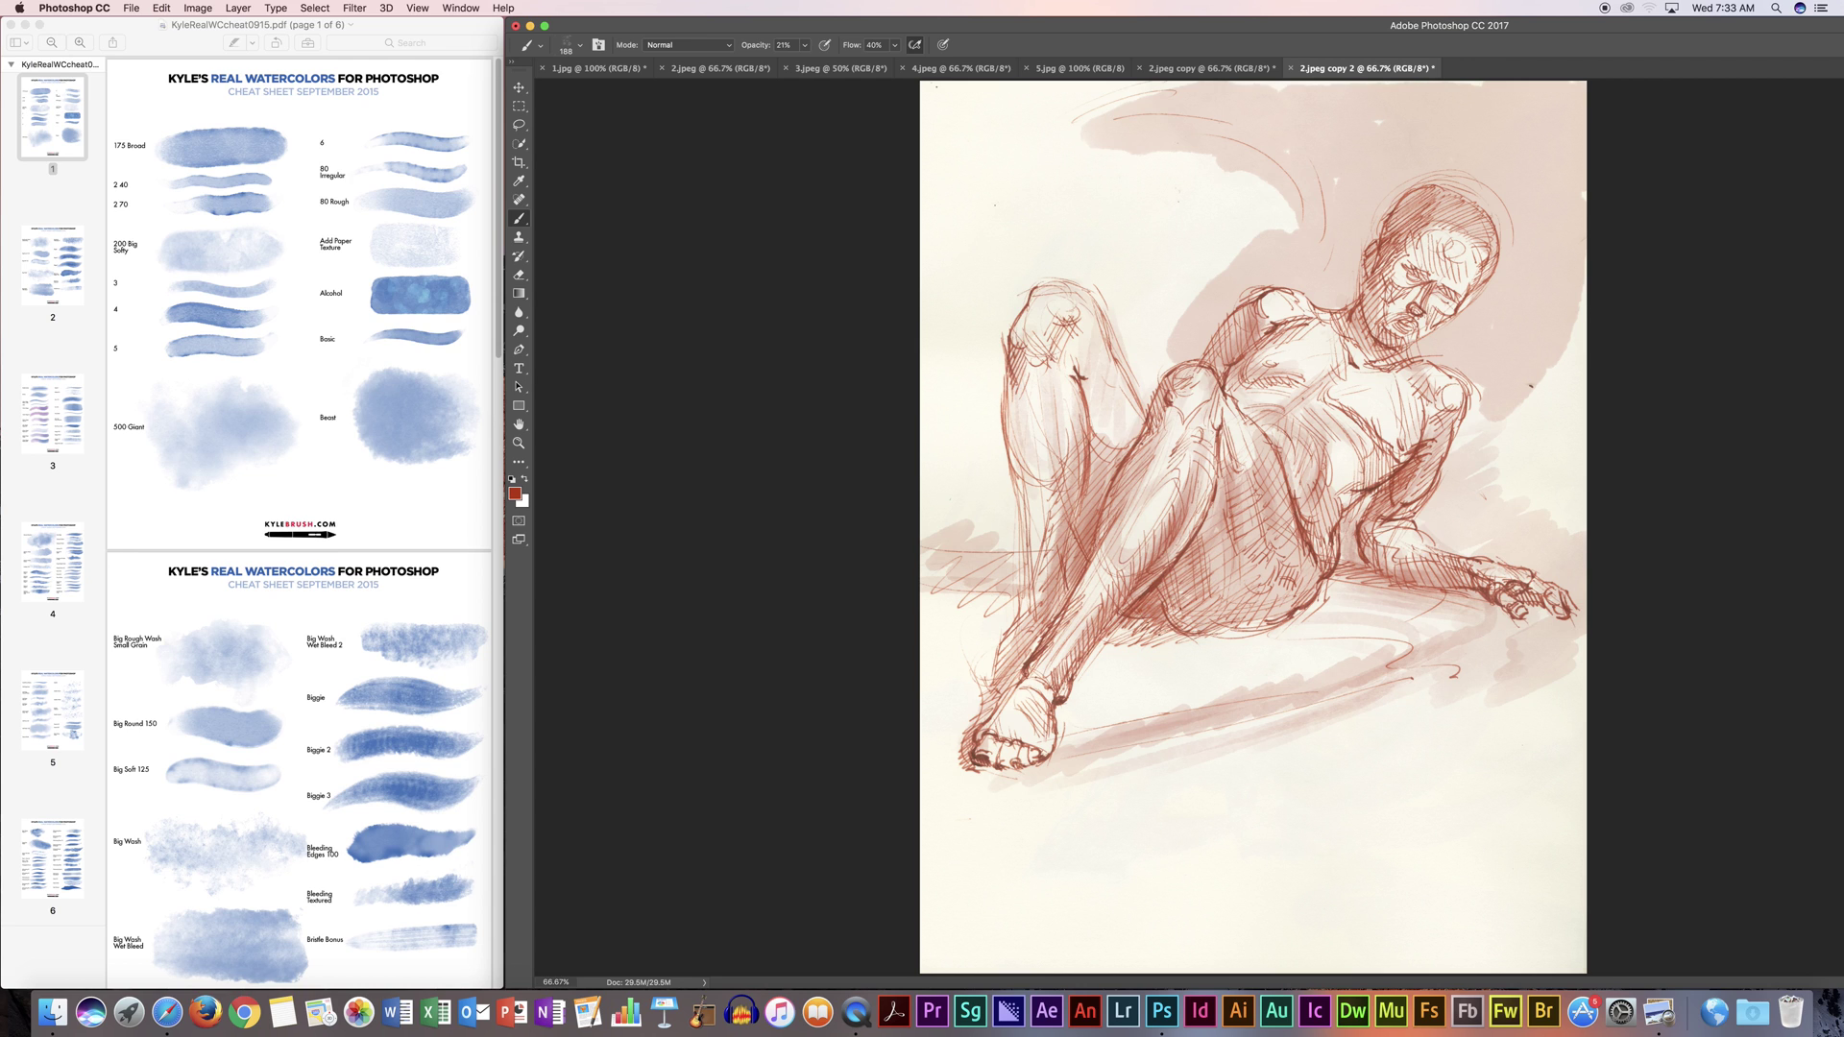
pyautogui.moveTo(1308, 453)
pyautogui.mouseDown()
pyautogui.moveTo(1316, 499)
pyautogui.moveTo(1312, 463)
pyautogui.mouseUp()
pyautogui.moveTo(1143, 373)
pyautogui.mouseDown()
pyautogui.moveTo(1134, 444)
pyautogui.moveTo(1068, 566)
pyautogui.mouseUp()
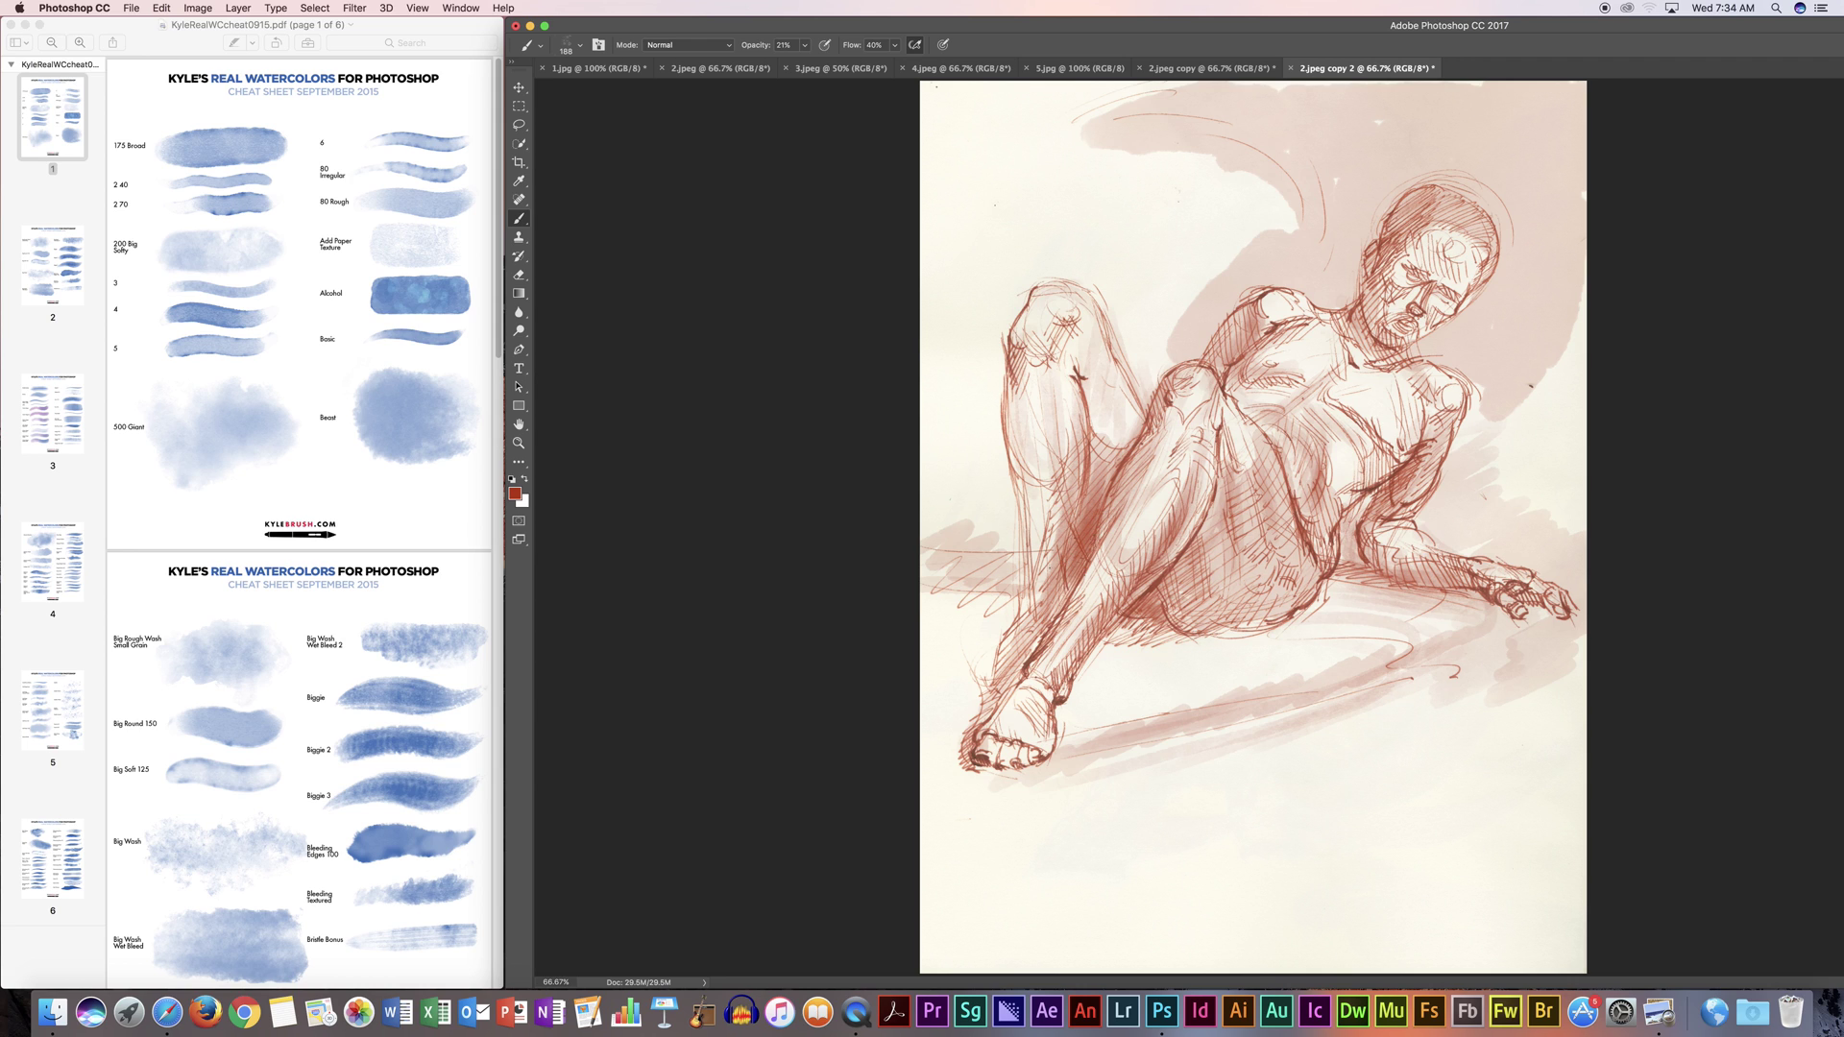
pyautogui.moveTo(1013, 646)
pyautogui.mouseDown()
pyautogui.moveTo(1001, 672)
pyautogui.moveTo(1022, 666)
pyautogui.mouseUp()
# Step: Zoom to 200% on the head, shrink the brush considerably and shade the nose and eye area
pyautogui.press('super+1')
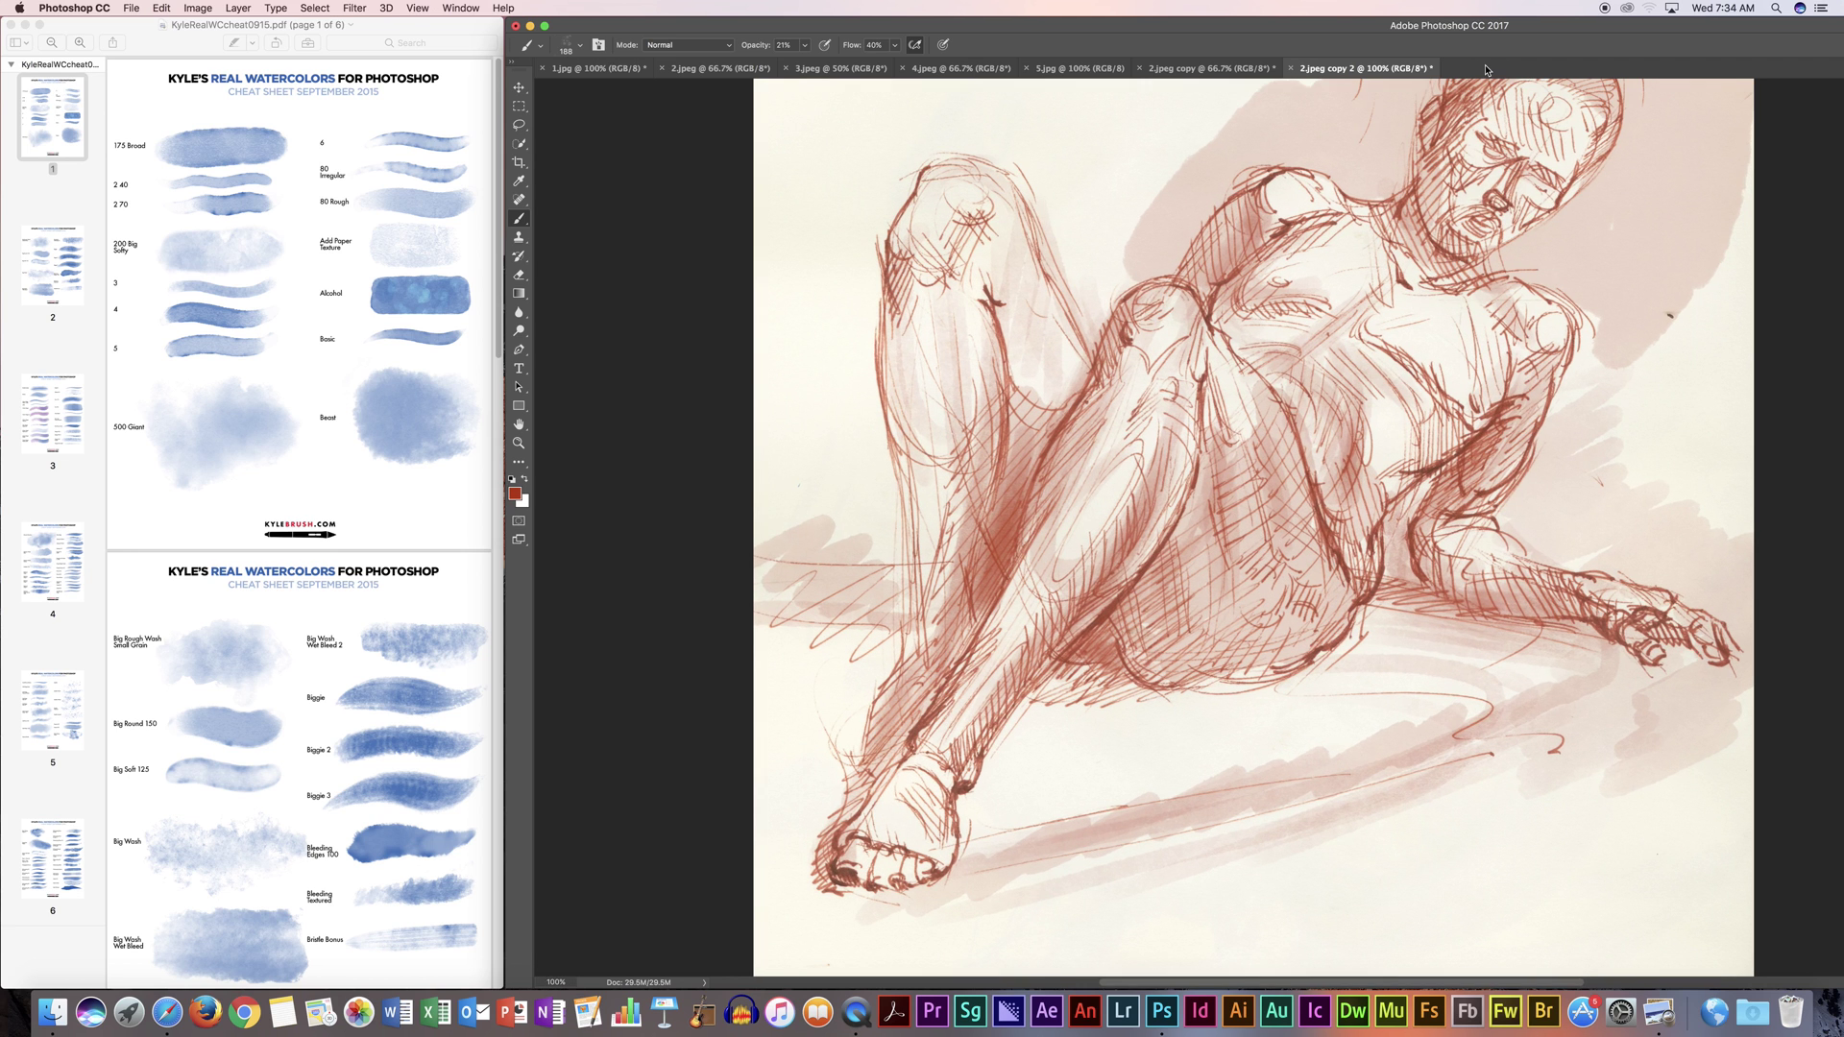
pyautogui.moveTo(1287, 693); pyautogui.dragTo(1070, 810)
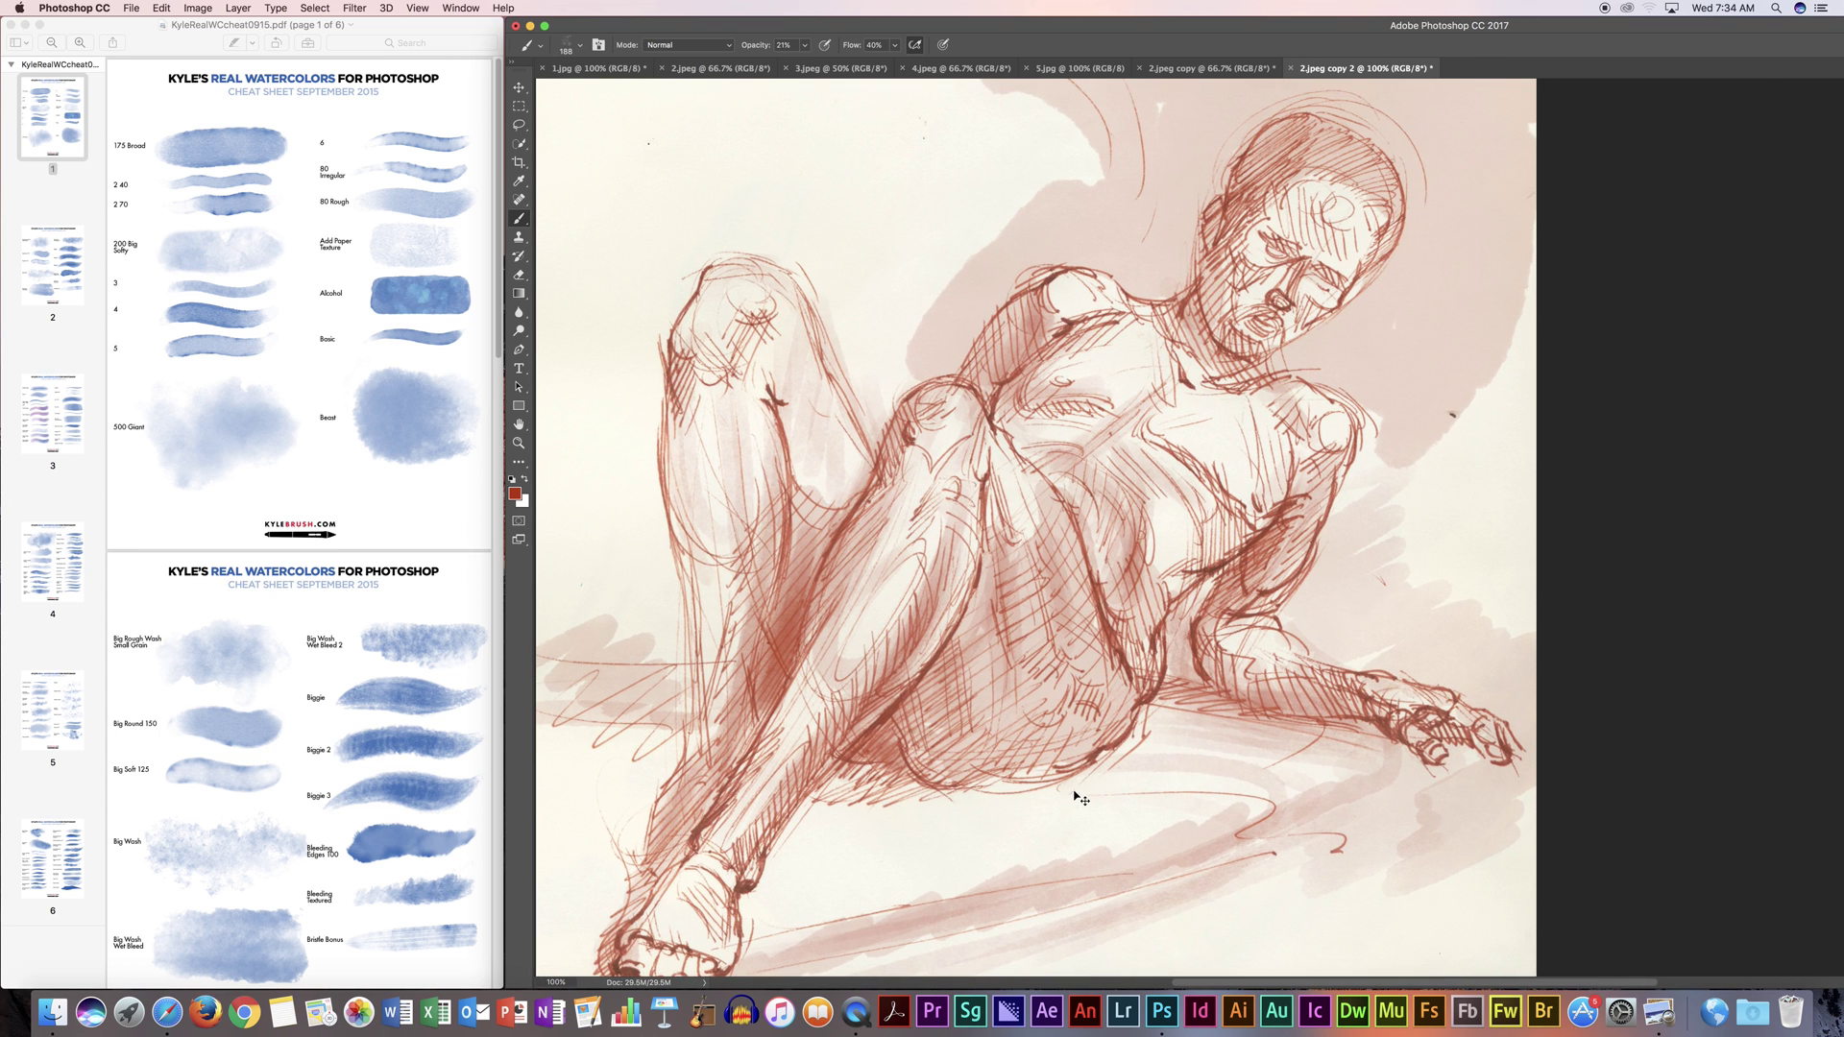
pyautogui.press('super+equal')
pyautogui.moveTo(1288, 654); pyautogui.dragTo(1259, 808)
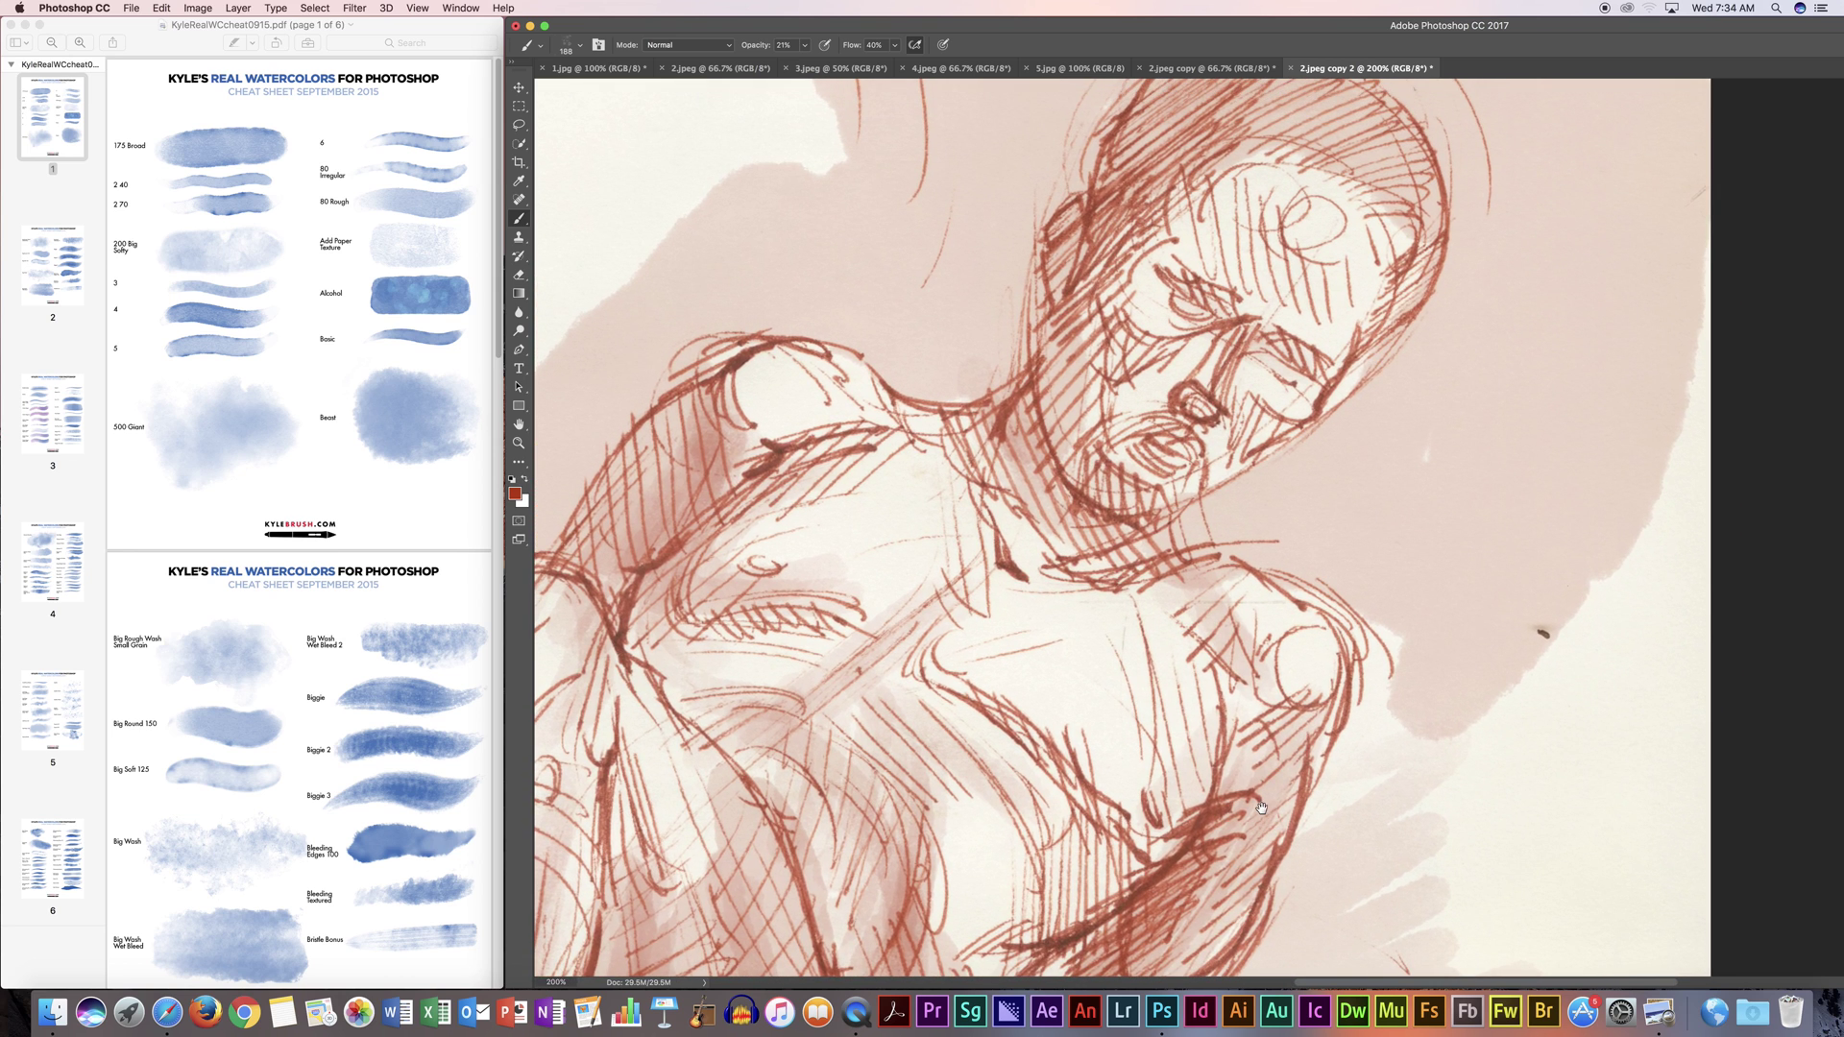
pyautogui.click(572, 46)
pyautogui.moveTo(653, 92); pyautogui.dragTo(599, 92)
pyautogui.press('Return')
pyautogui.moveTo(1275, 342); pyautogui.dragTo(1286, 352)
pyautogui.moveTo(1183, 299); pyautogui.dragTo(1199, 309)
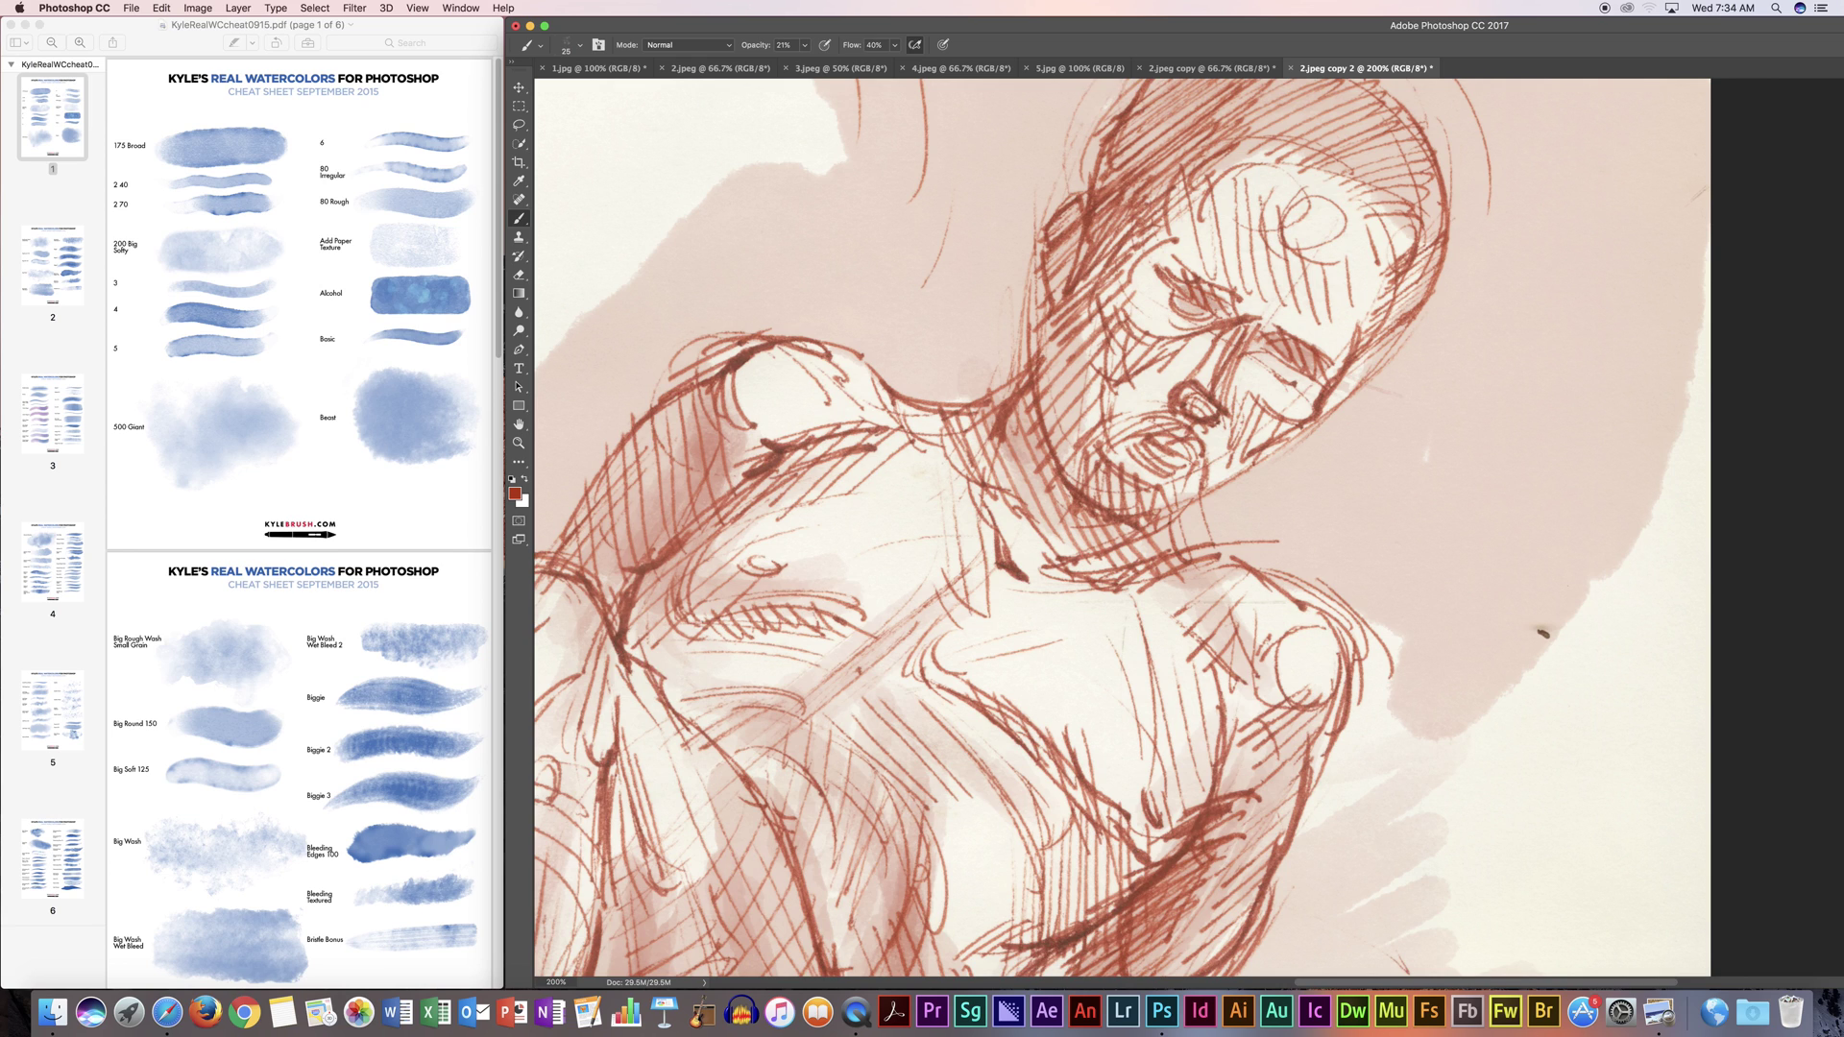
pyautogui.moveTo(1180, 310)
pyautogui.mouseDown()
pyautogui.moveTo(1205, 304)
pyautogui.moveTo(1207, 379)
pyautogui.moveTo(1218, 347)
pyautogui.moveTo(1200, 370)
pyautogui.mouseUp()
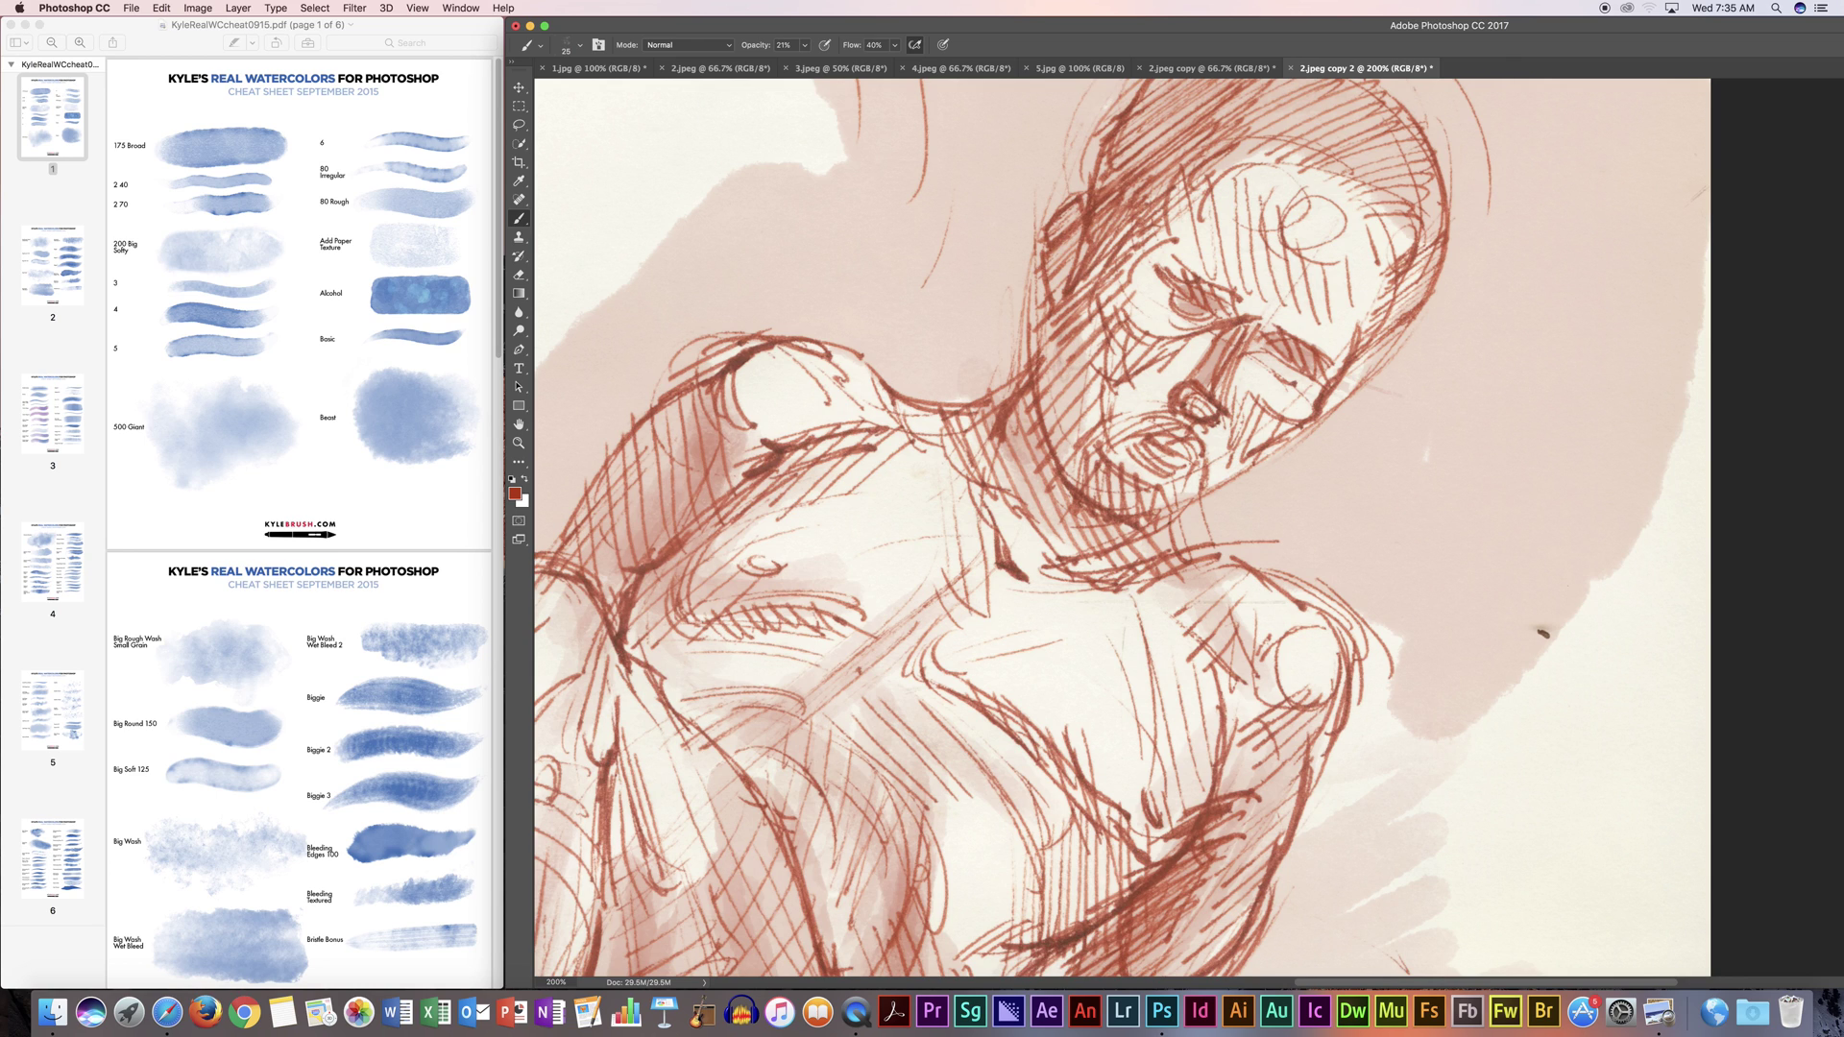
# Step: Add fine shading strokes down the temple and cheek on the shadowed side of the face
pyautogui.moveTo(1110, 280); pyautogui.dragTo(1158, 341)
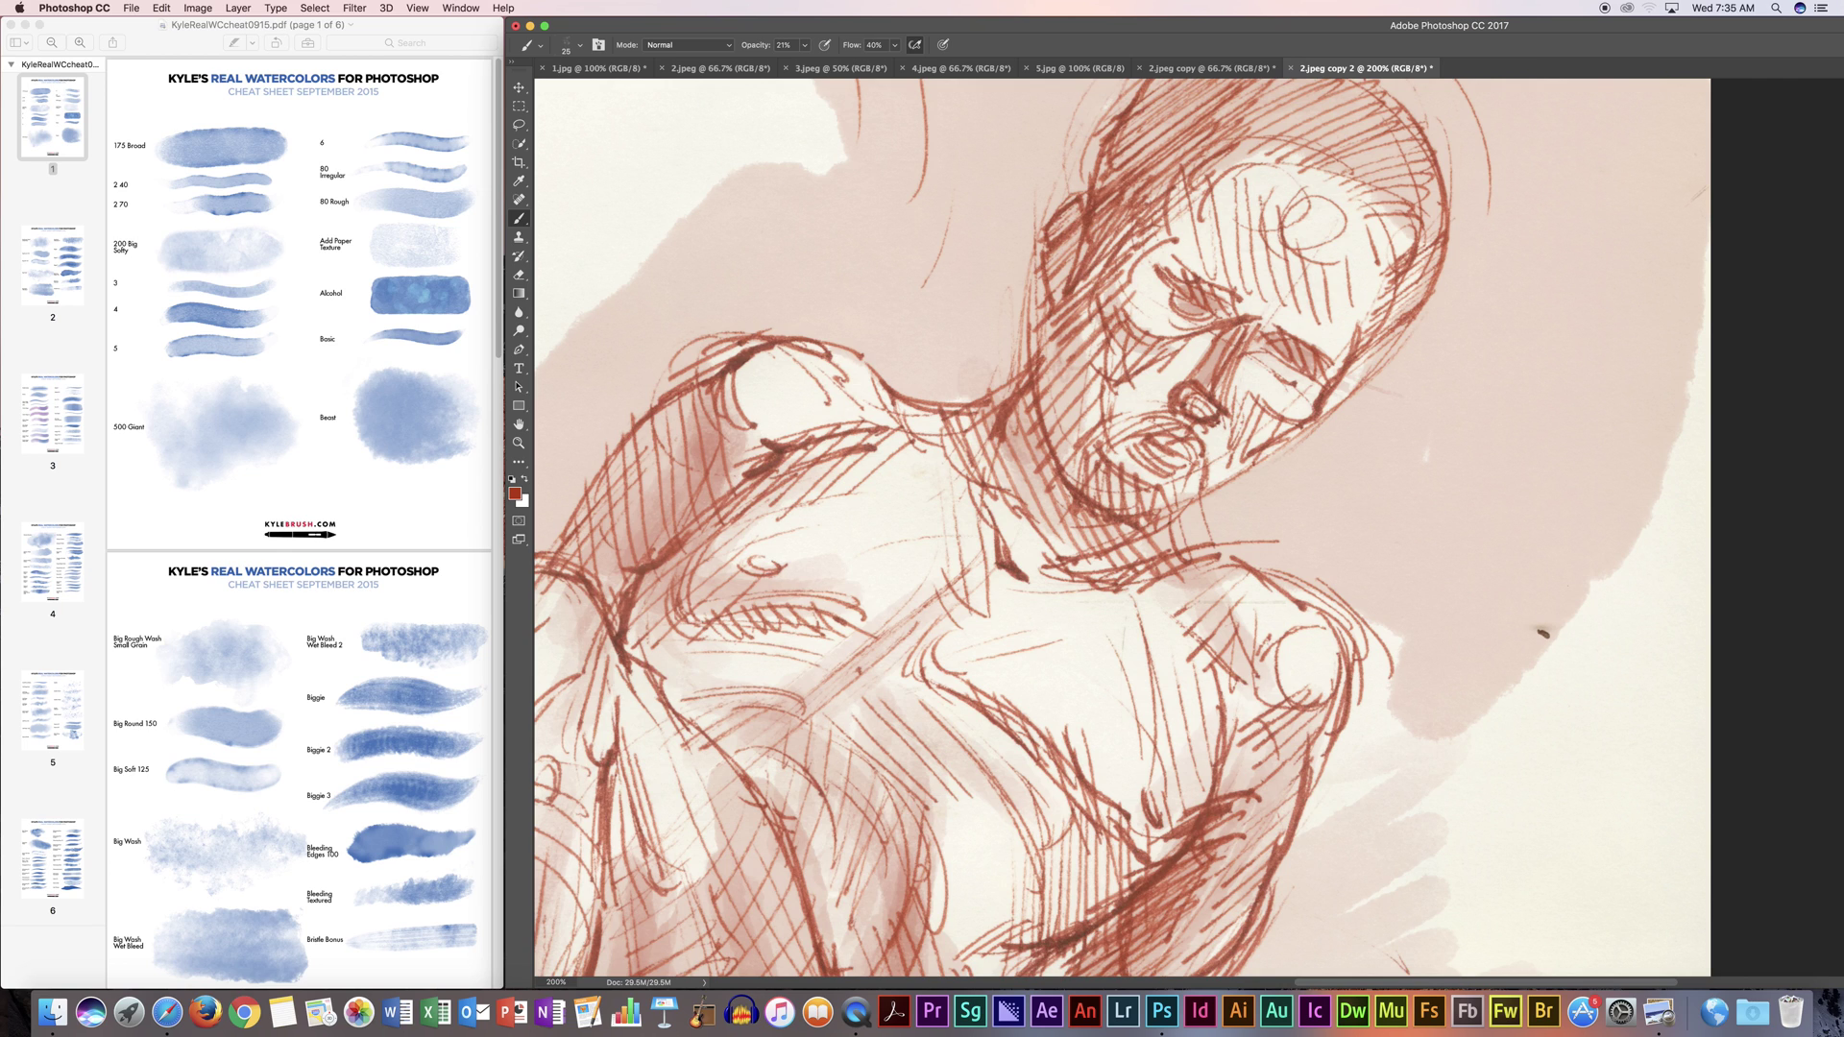
pyautogui.moveTo(1142, 362)
pyautogui.mouseDown()
pyautogui.moveTo(1109, 365)
pyautogui.moveTo(1137, 372)
pyautogui.mouseUp()
pyautogui.moveTo(1116, 283); pyautogui.dragTo(1112, 308)
pyautogui.moveTo(1133, 291)
pyautogui.mouseDown()
pyautogui.moveTo(1118, 320)
pyautogui.moveTo(1156, 332)
pyautogui.mouseUp()
# Step: Add fine shading strokes on the chest beside the armpit of the far arm
pyautogui.moveTo(739, 535); pyautogui.dragTo(693, 588)
pyautogui.moveTo(808, 506)
pyautogui.mouseDown()
pyautogui.moveTo(780, 531)
pyautogui.moveTo(803, 535)
pyautogui.mouseUp()
pyautogui.moveTo(795, 539); pyautogui.dragTo(768, 561)
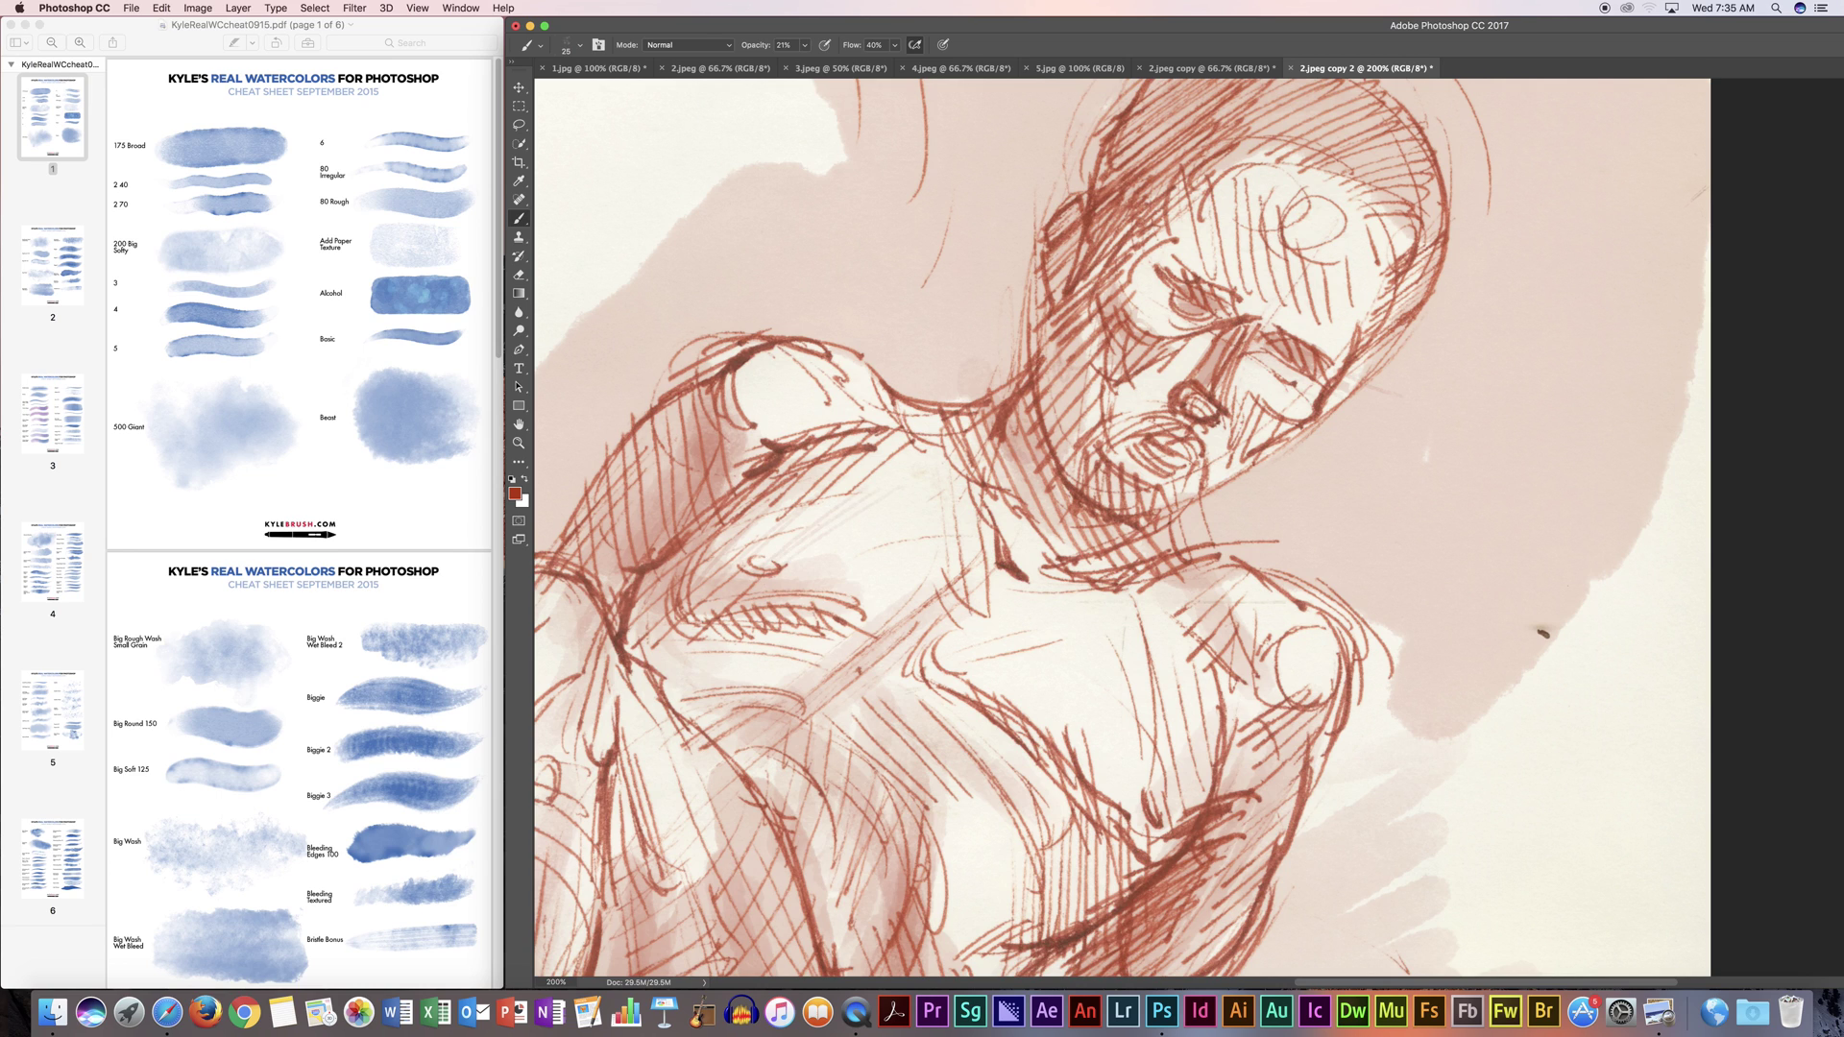
# Step: Add light shading strokes down the middle of the chest, under the pectoral and below the near collarbone
pyautogui.moveTo(890, 522); pyautogui.dragTo(854, 547)
pyautogui.moveTo(1169, 612); pyautogui.dragTo(1128, 621)
pyautogui.moveTo(1175, 623); pyautogui.dragTo(1149, 647)
pyautogui.moveTo(1258, 529); pyautogui.dragTo(1198, 551)
# Step: Resize the brush, sample the cream paper colour, set opacity to 100% and paint out the dark speck beside the figure
pyautogui.click(581, 46)
pyautogui.moveTo(599, 91); pyautogui.dragTo(609, 90)
pyautogui.click(515, 494)
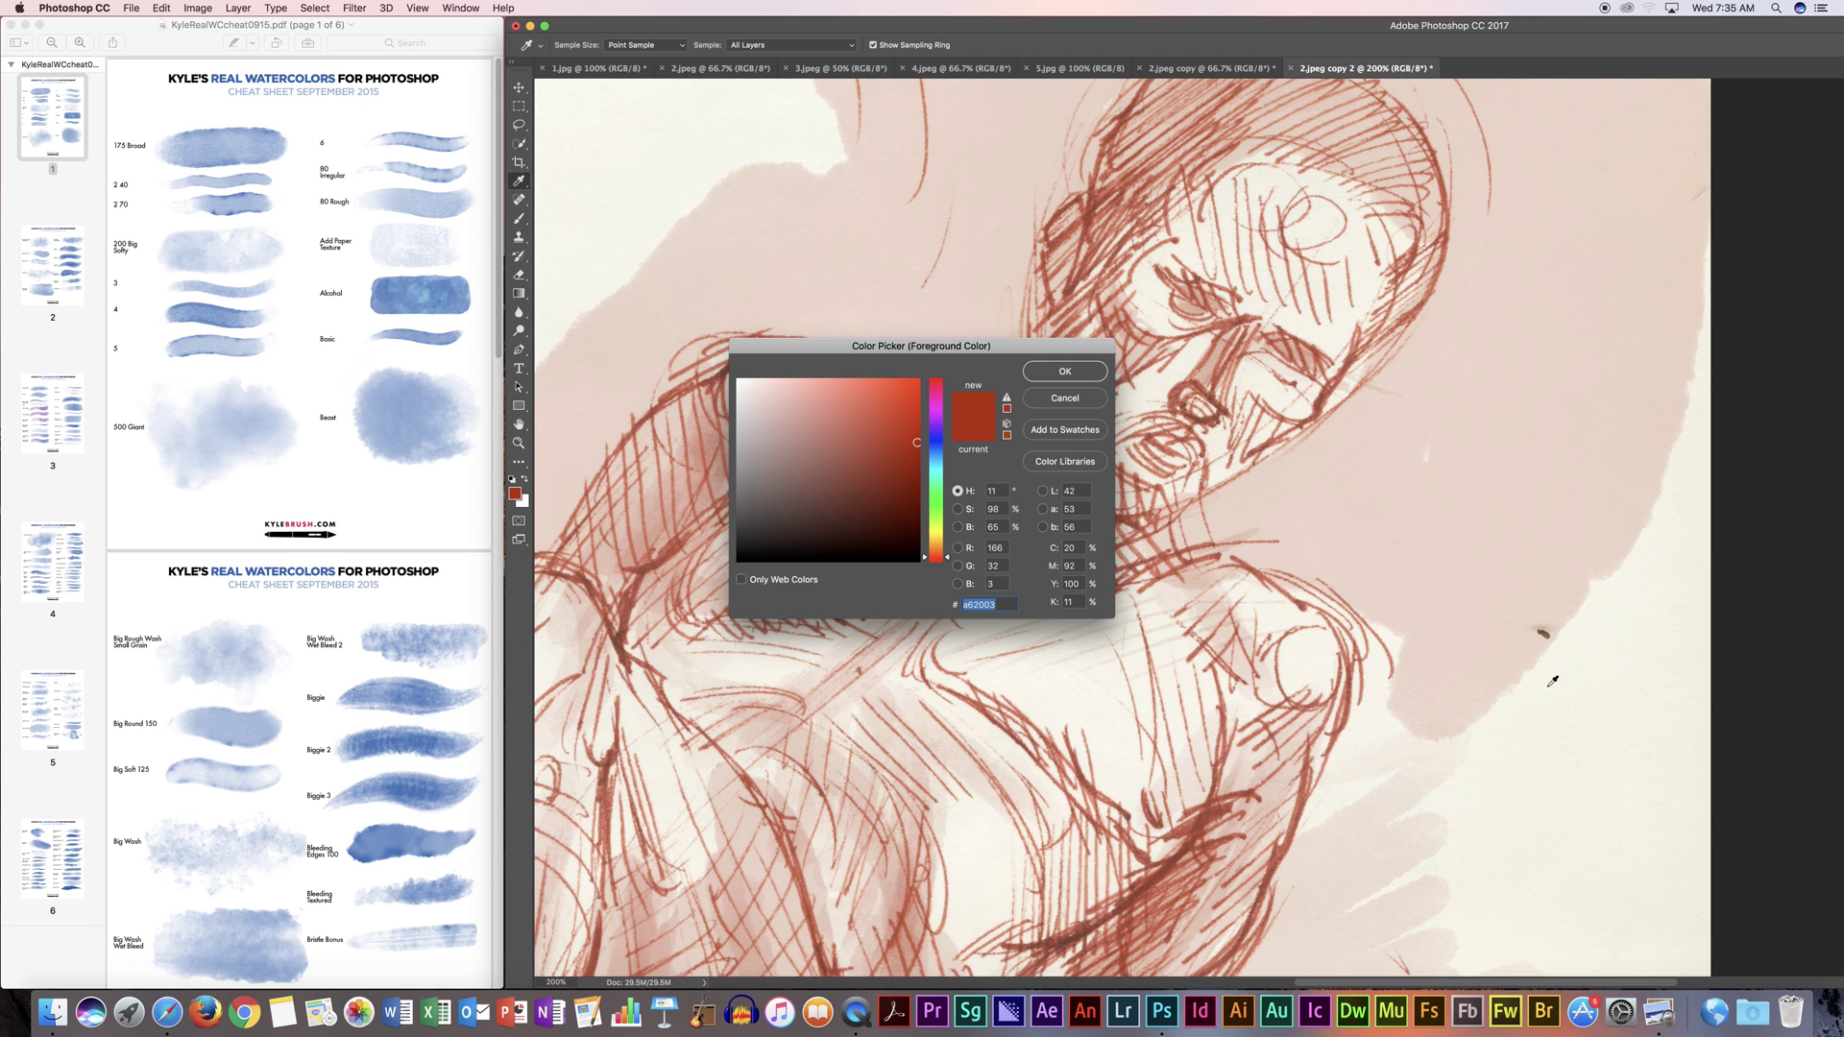
pyautogui.click(1582, 678)
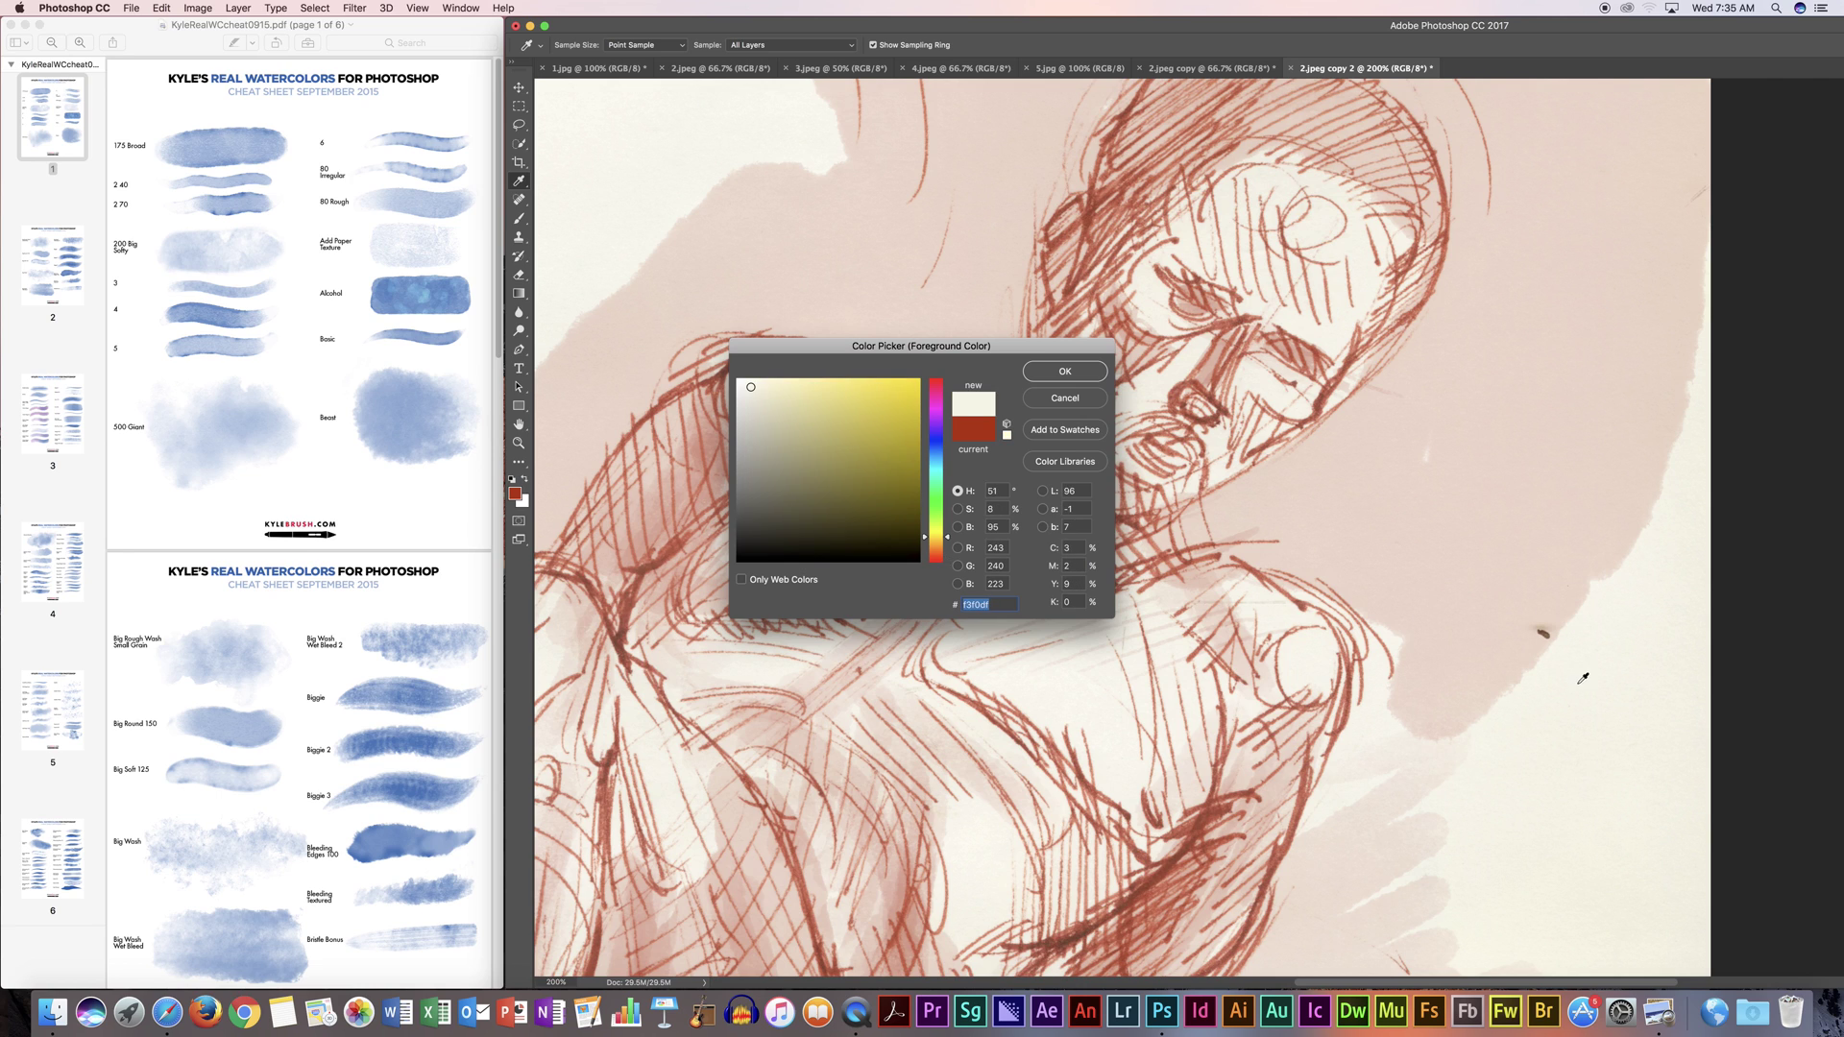
pyautogui.click(1065, 372)
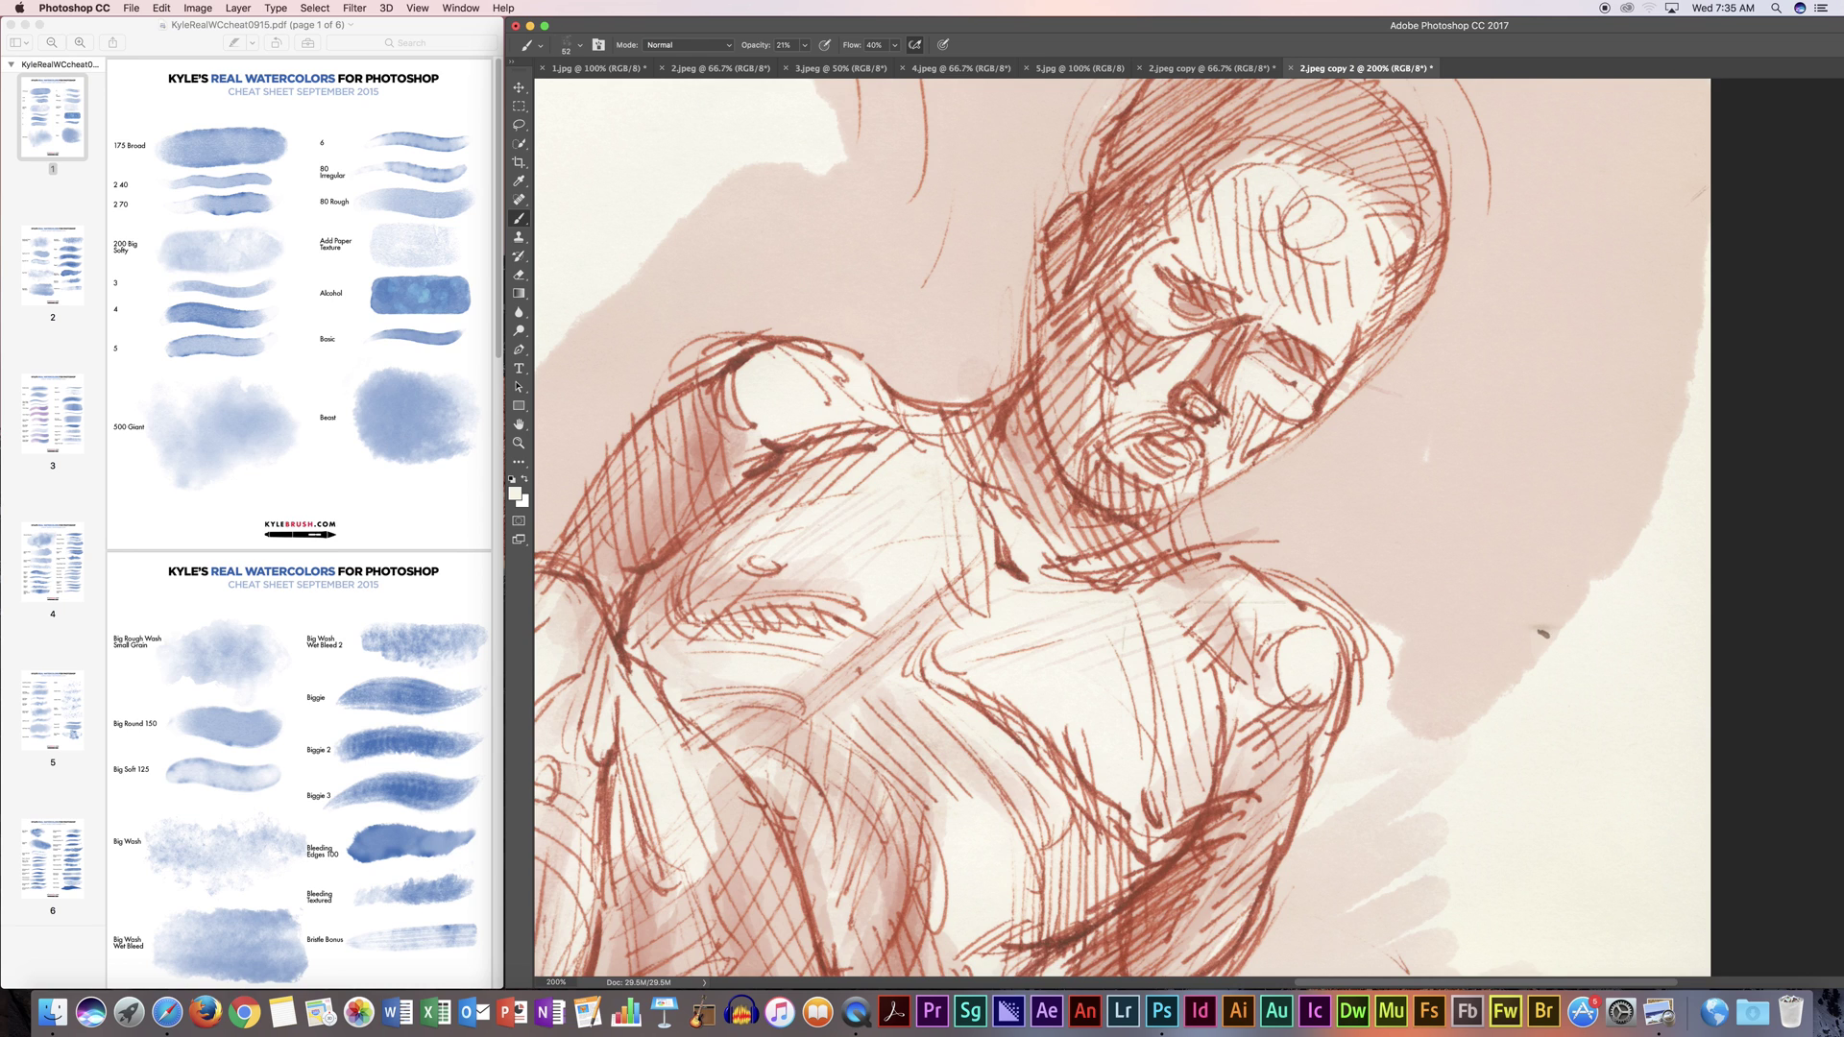
pyautogui.click(804, 45)
pyautogui.moveTo(802, 64); pyautogui.dragTo(861, 70)
pyautogui.moveTo(1545, 646); pyautogui.dragTo(1550, 630)
pyautogui.click(1536, 655)
pyautogui.click(1523, 660)
pyautogui.press('super+0')
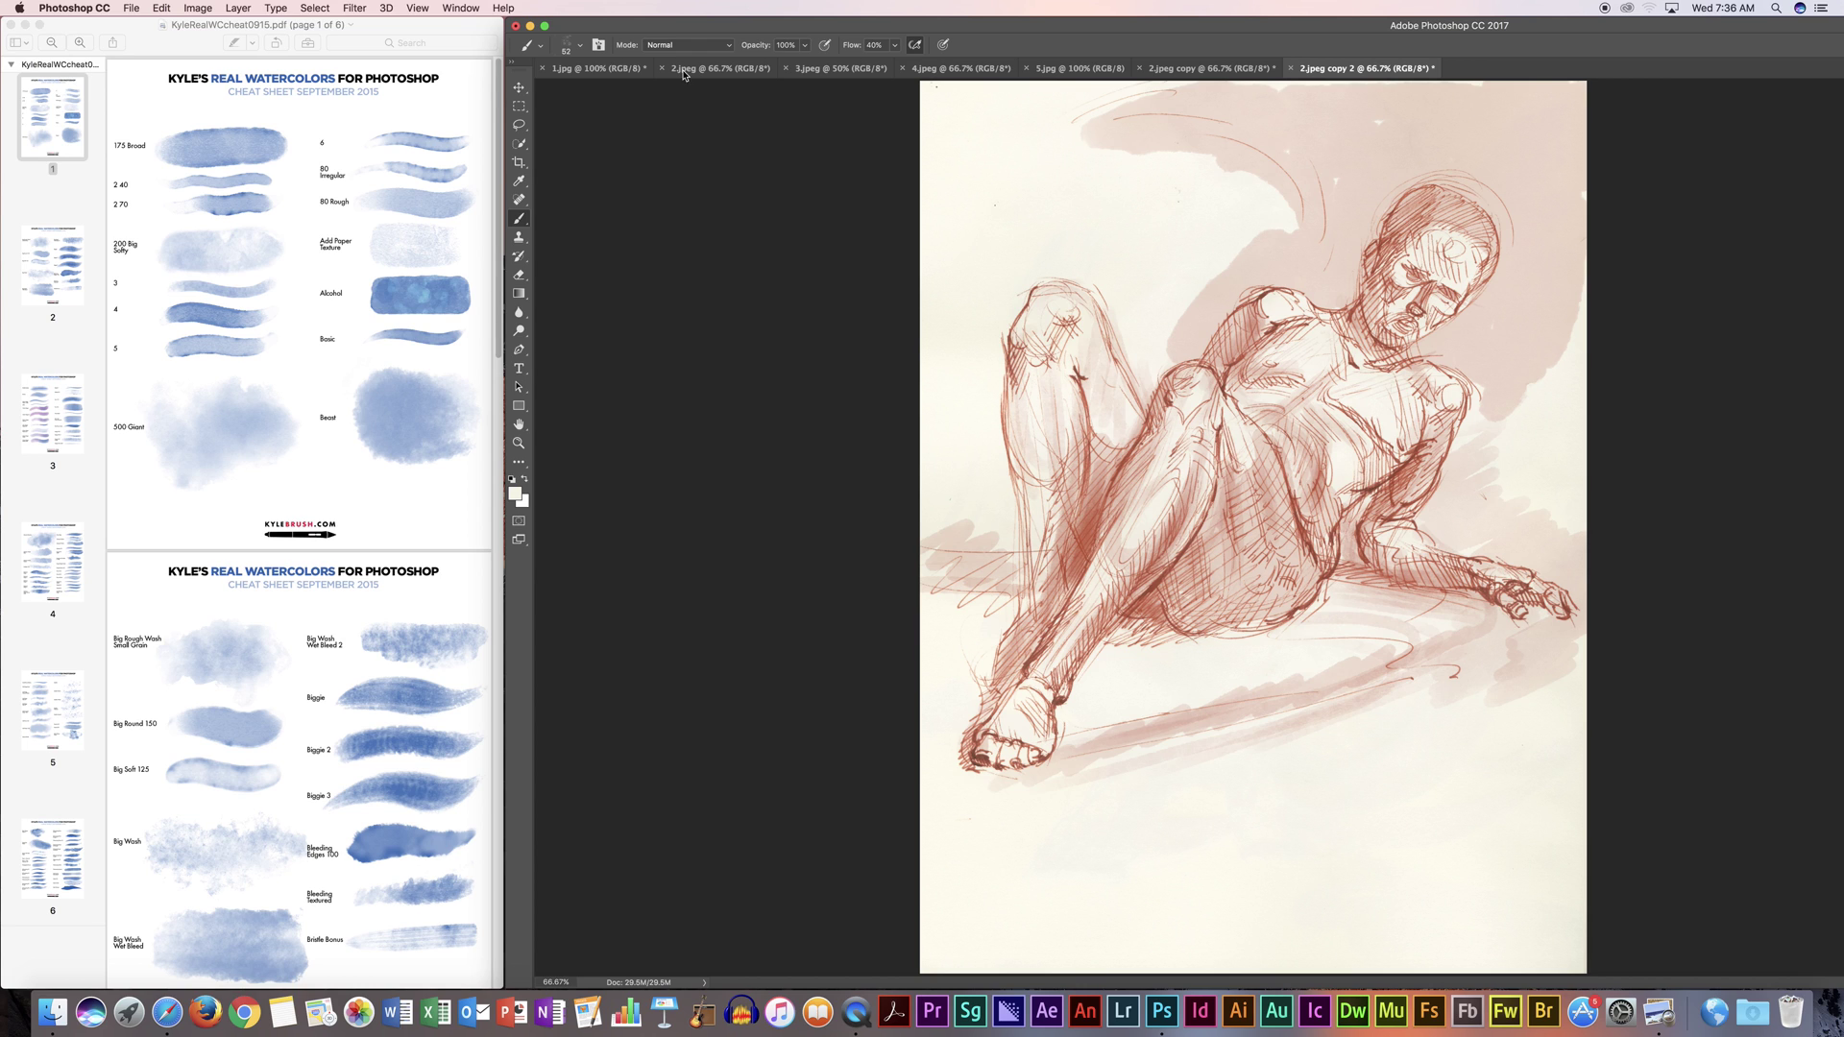
# Step: Enlarge the brush, sample red from the figure, set opacity to 11% and layer a darker wash behind the head
pyautogui.click(580, 45)
pyautogui.moveTo(615, 90); pyautogui.dragTo(632, 90)
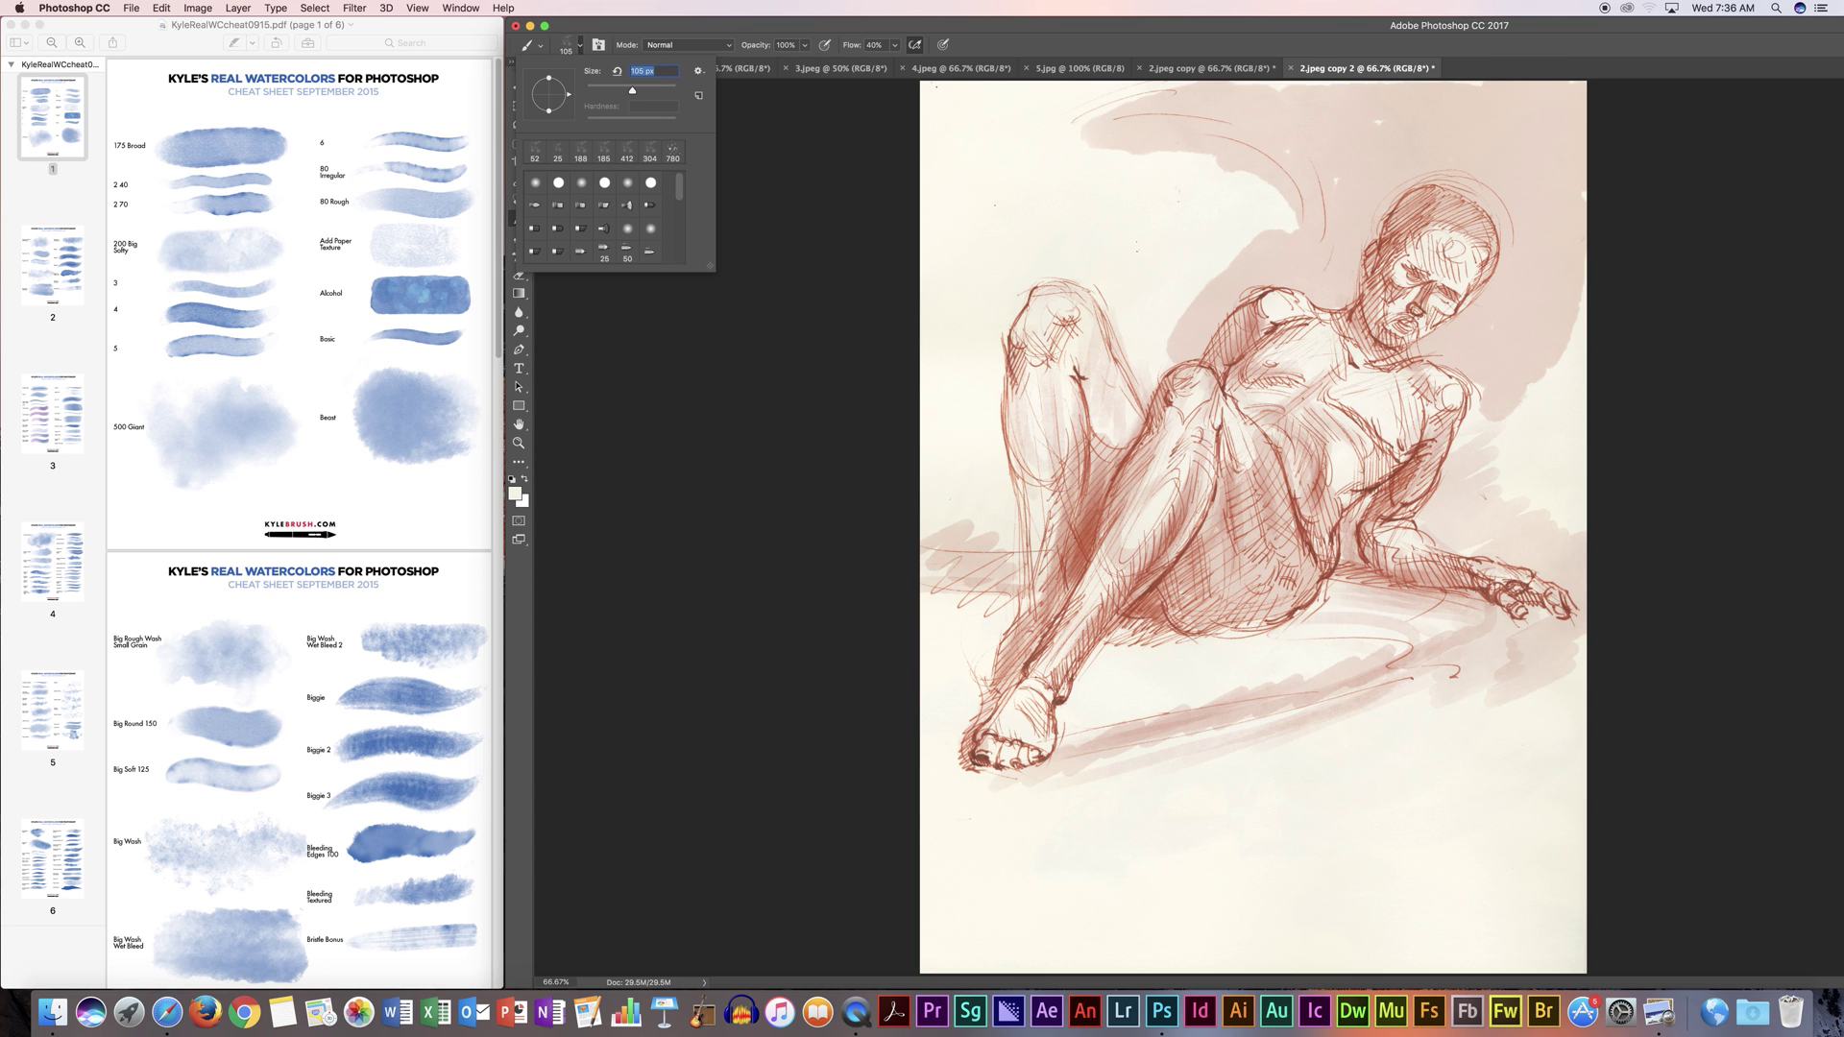
pyautogui.click(515, 493)
pyautogui.click(1164, 580)
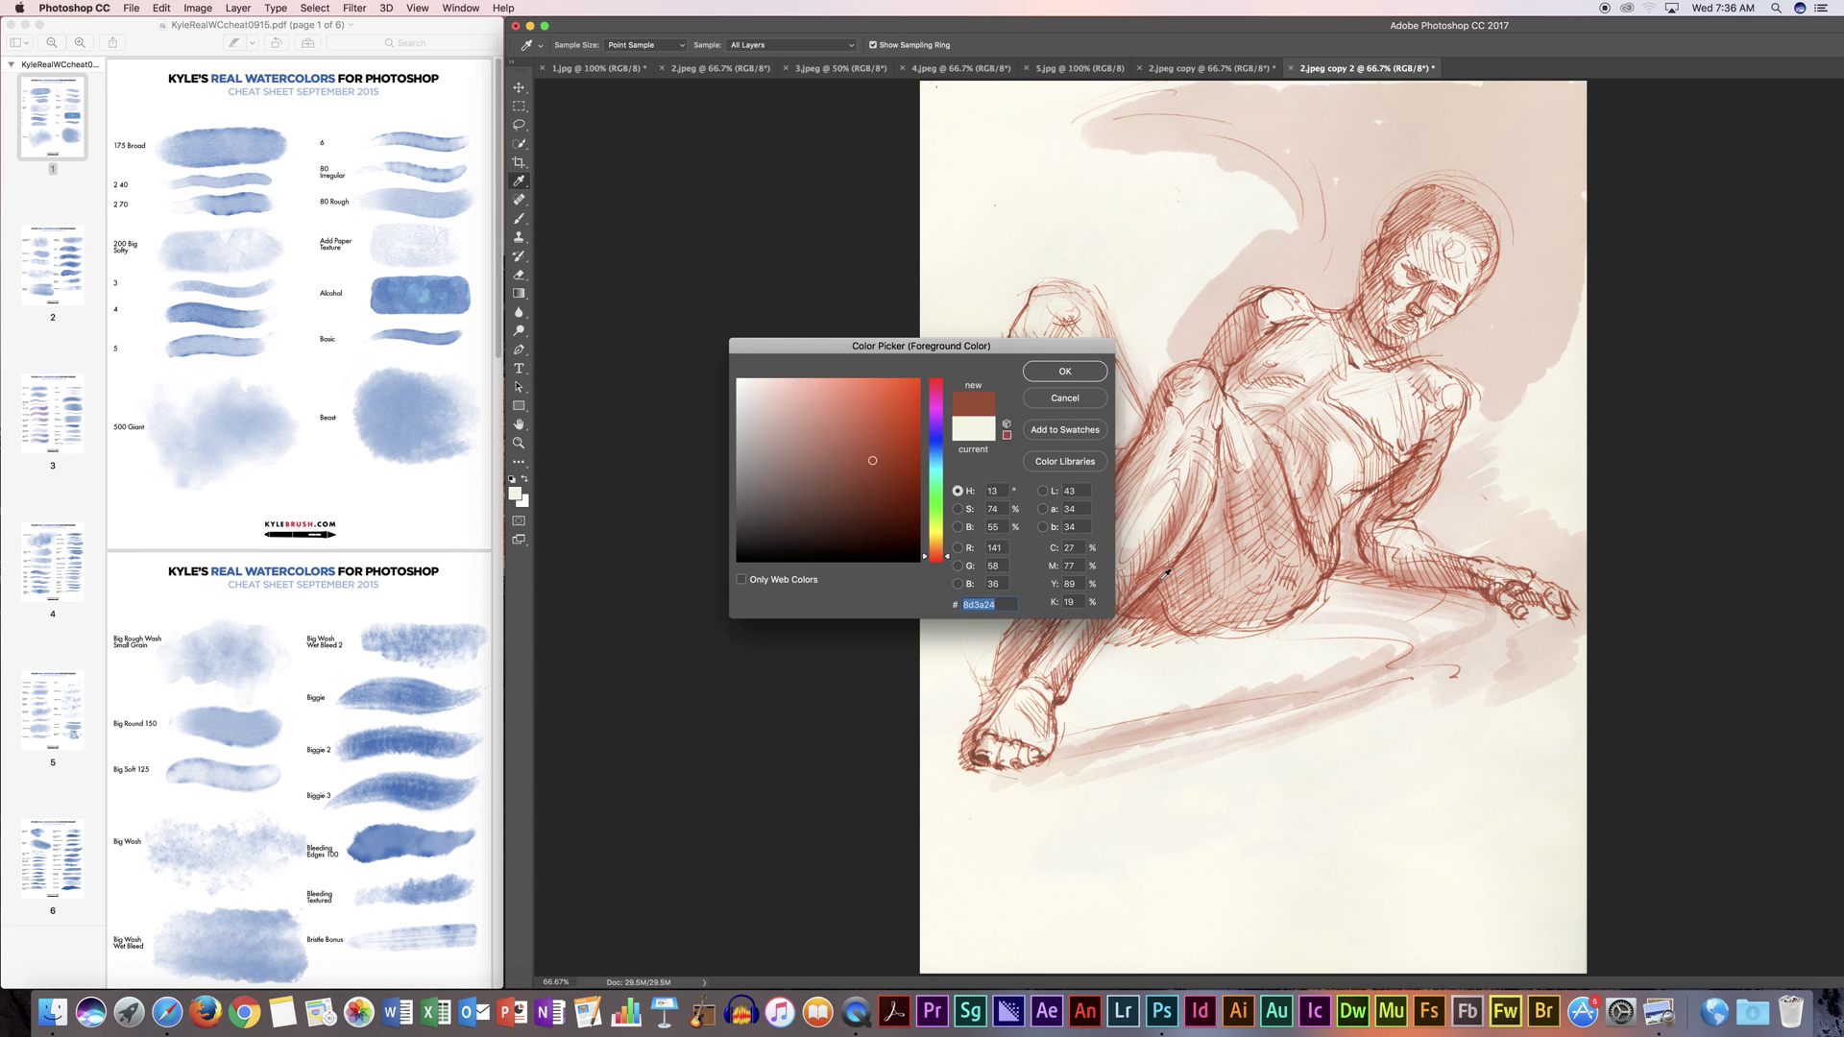
pyautogui.click(1065, 375)
pyautogui.click(804, 45)
pyautogui.moveTo(810, 63); pyautogui.dragTo(745, 73)
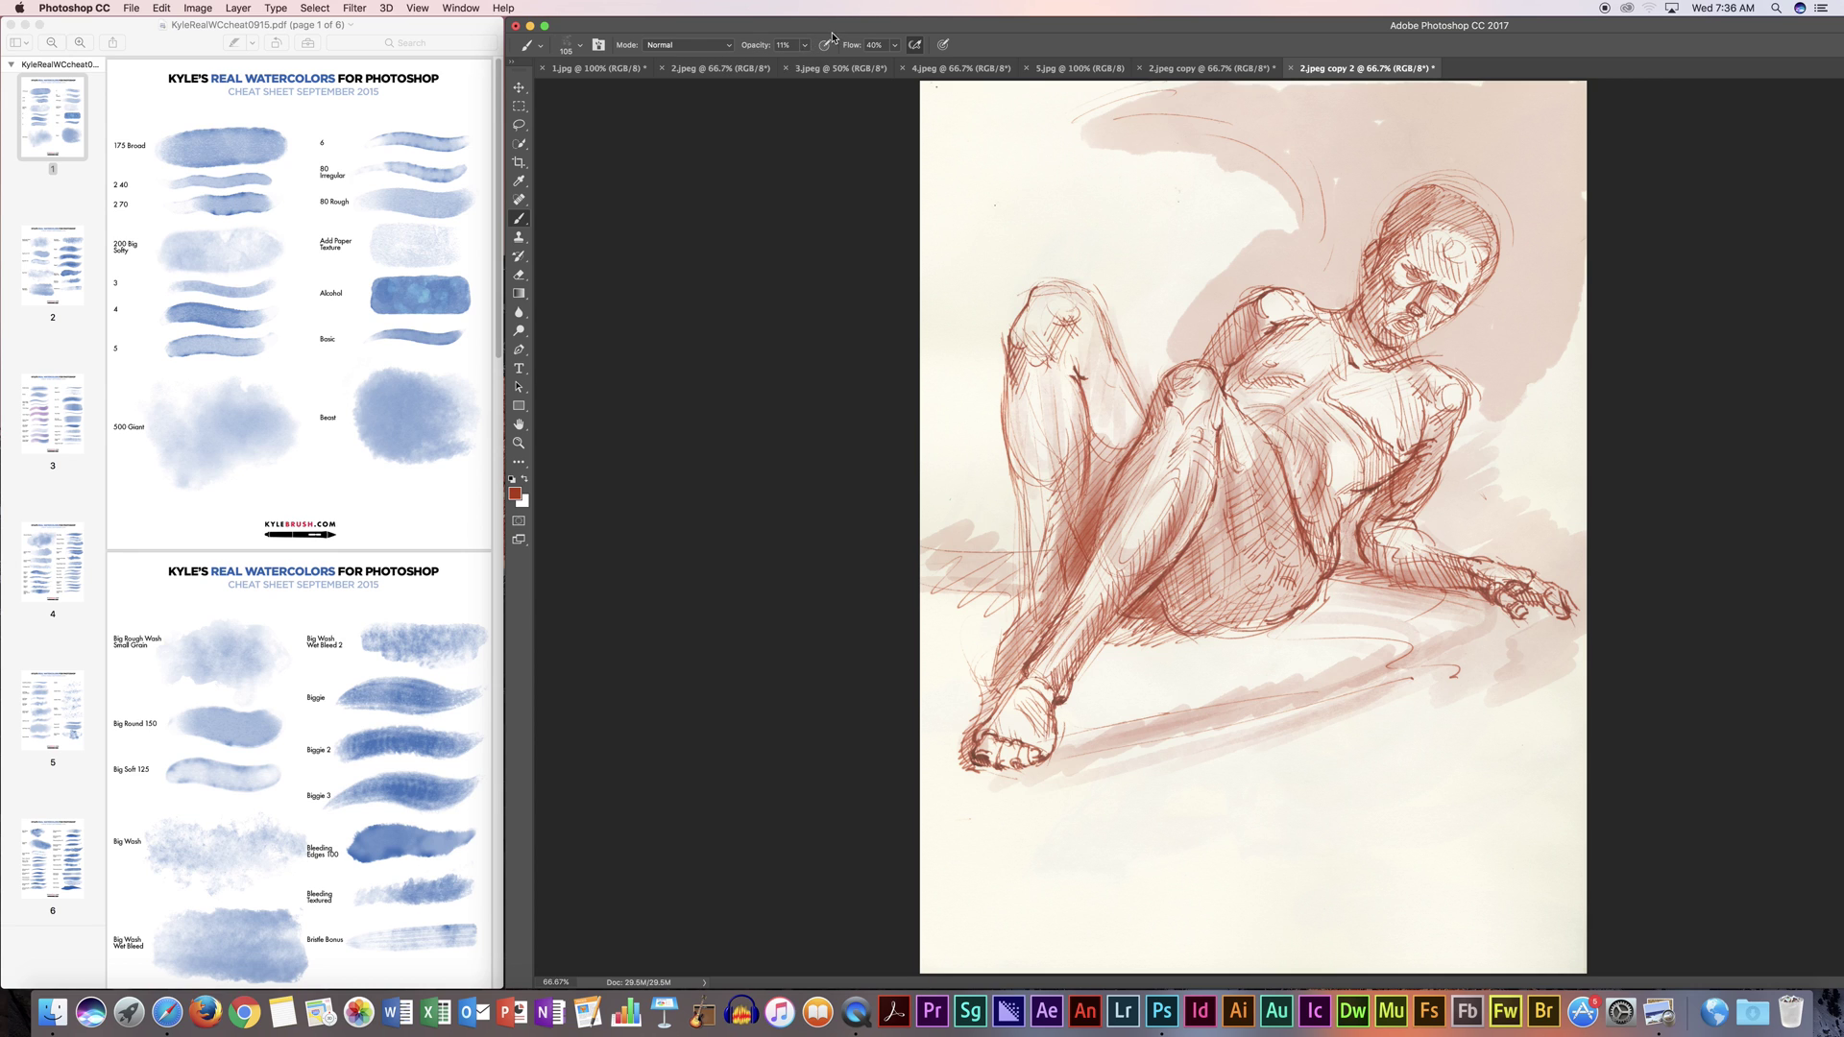
pyautogui.moveTo(1402, 135)
pyautogui.mouseDown()
pyautogui.moveTo(1359, 162)
pyautogui.moveTo(1426, 120)
pyautogui.moveTo(1345, 135)
pyautogui.moveTo(1455, 98)
pyautogui.moveTo(1388, 211)
pyautogui.moveTo(1344, 182)
pyautogui.moveTo(1364, 235)
pyautogui.moveTo(1354, 255)
pyautogui.moveTo(1331, 236)
pyautogui.moveTo(1356, 279)
pyautogui.moveTo(1345, 301)
pyautogui.moveTo(1324, 290)
pyautogui.mouseUp()
pyautogui.moveTo(1319, 181)
pyautogui.mouseDown()
pyautogui.moveTo(1304, 293)
pyautogui.moveTo(1304, 277)
pyautogui.mouseUp()
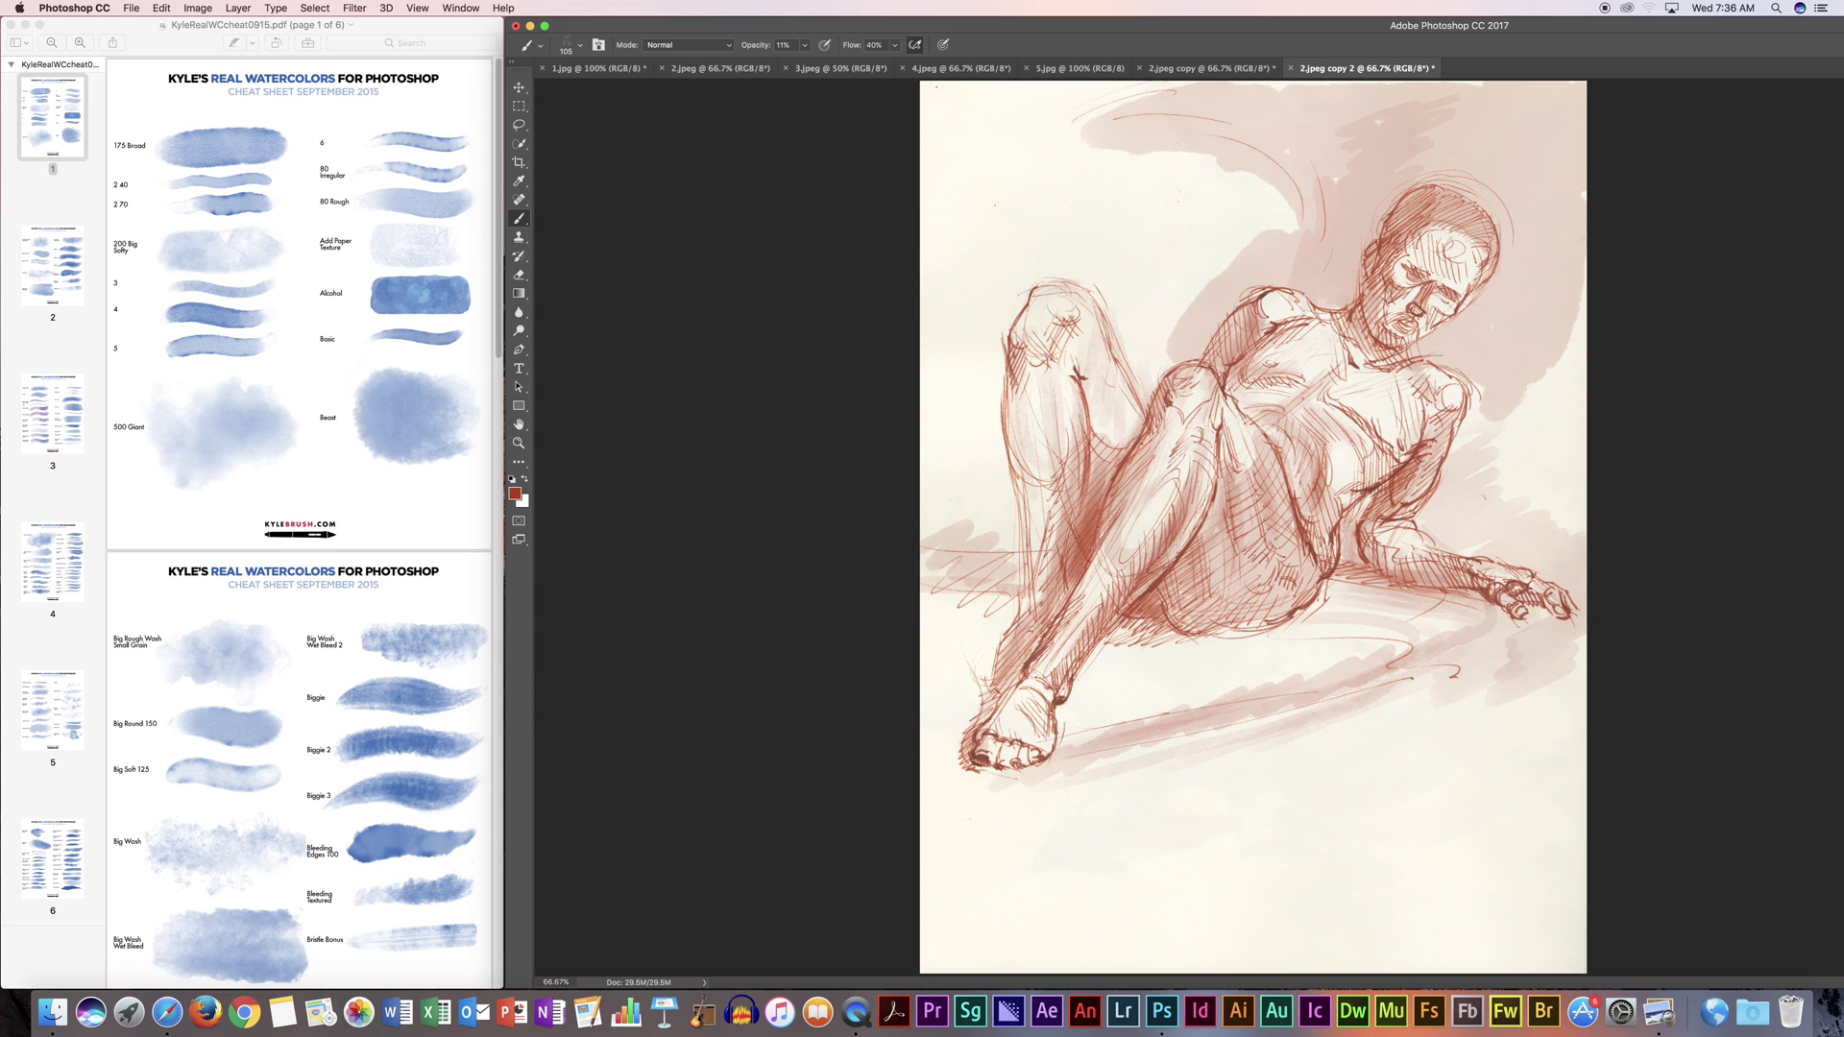
# Step: Layer more red wash over the upper background and around the face and shoulders, then enlarge the brush slightly
pyautogui.moveTo(1439, 151)
pyautogui.mouseDown()
pyautogui.moveTo(1510, 129)
pyautogui.moveTo(1416, 152)
pyautogui.moveTo(1443, 131)
pyautogui.moveTo(1405, 91)
pyautogui.moveTo(1482, 99)
pyautogui.moveTo(1412, 89)
pyautogui.mouseUp()
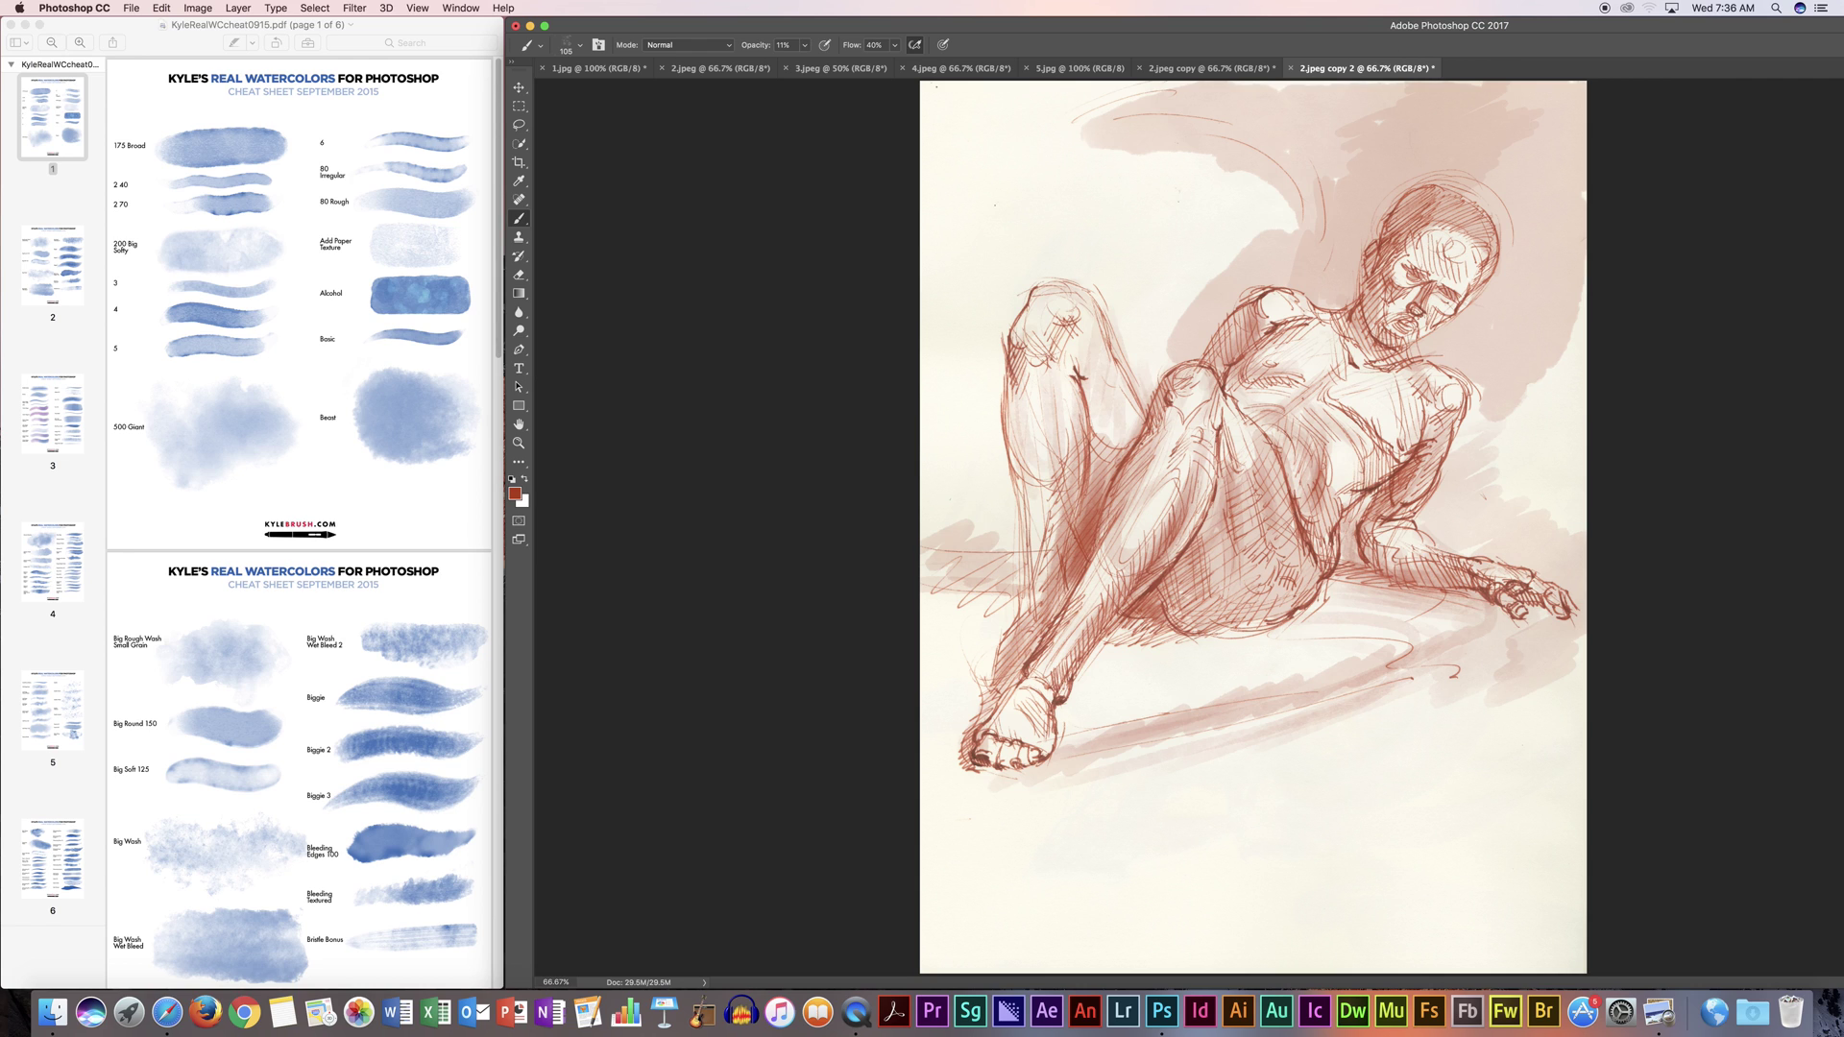
pyautogui.moveTo(1561, 92)
pyautogui.mouseDown()
pyautogui.moveTo(1513, 173)
pyautogui.moveTo(1556, 278)
pyautogui.moveTo(1560, 309)
pyautogui.moveTo(1527, 331)
pyautogui.moveTo(1541, 346)
pyautogui.moveTo(1364, 398)
pyautogui.moveTo(1282, 334)
pyautogui.mouseUp()
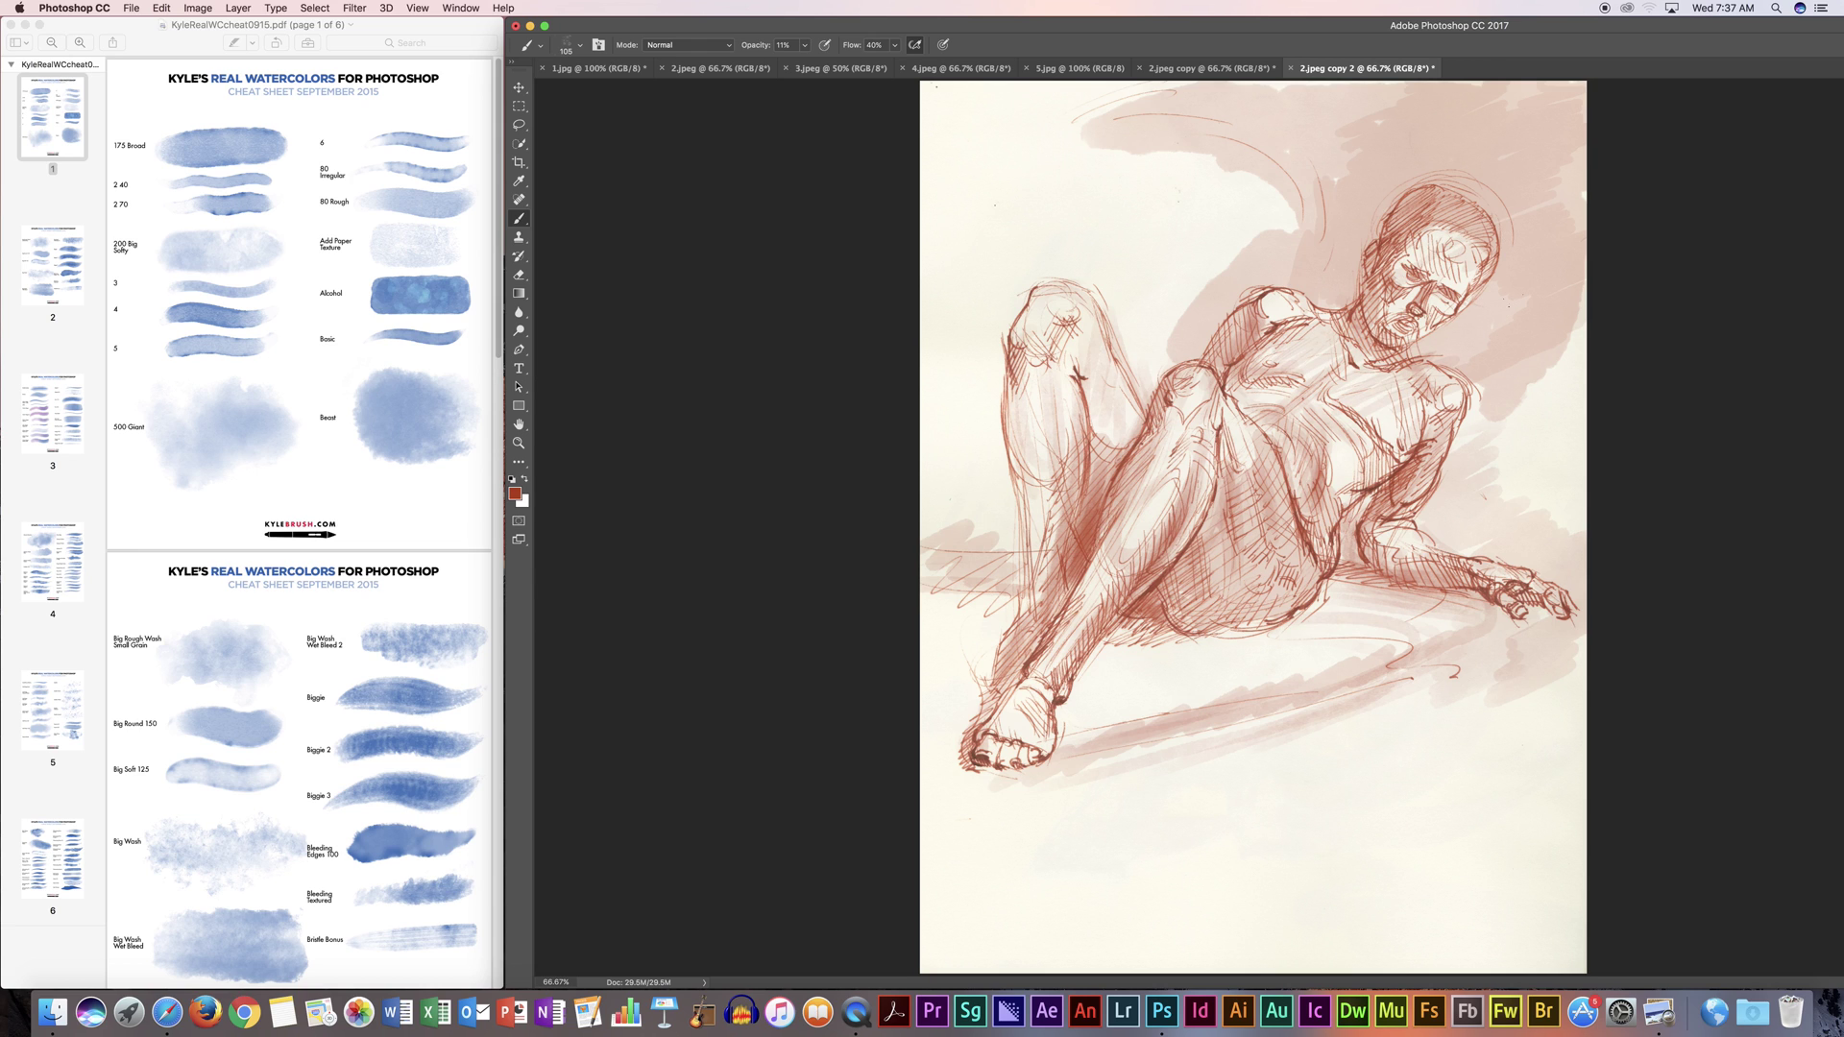
pyautogui.moveTo(1490, 316)
pyautogui.mouseDown()
pyautogui.moveTo(1513, 290)
pyautogui.moveTo(1434, 344)
pyautogui.mouseUp()
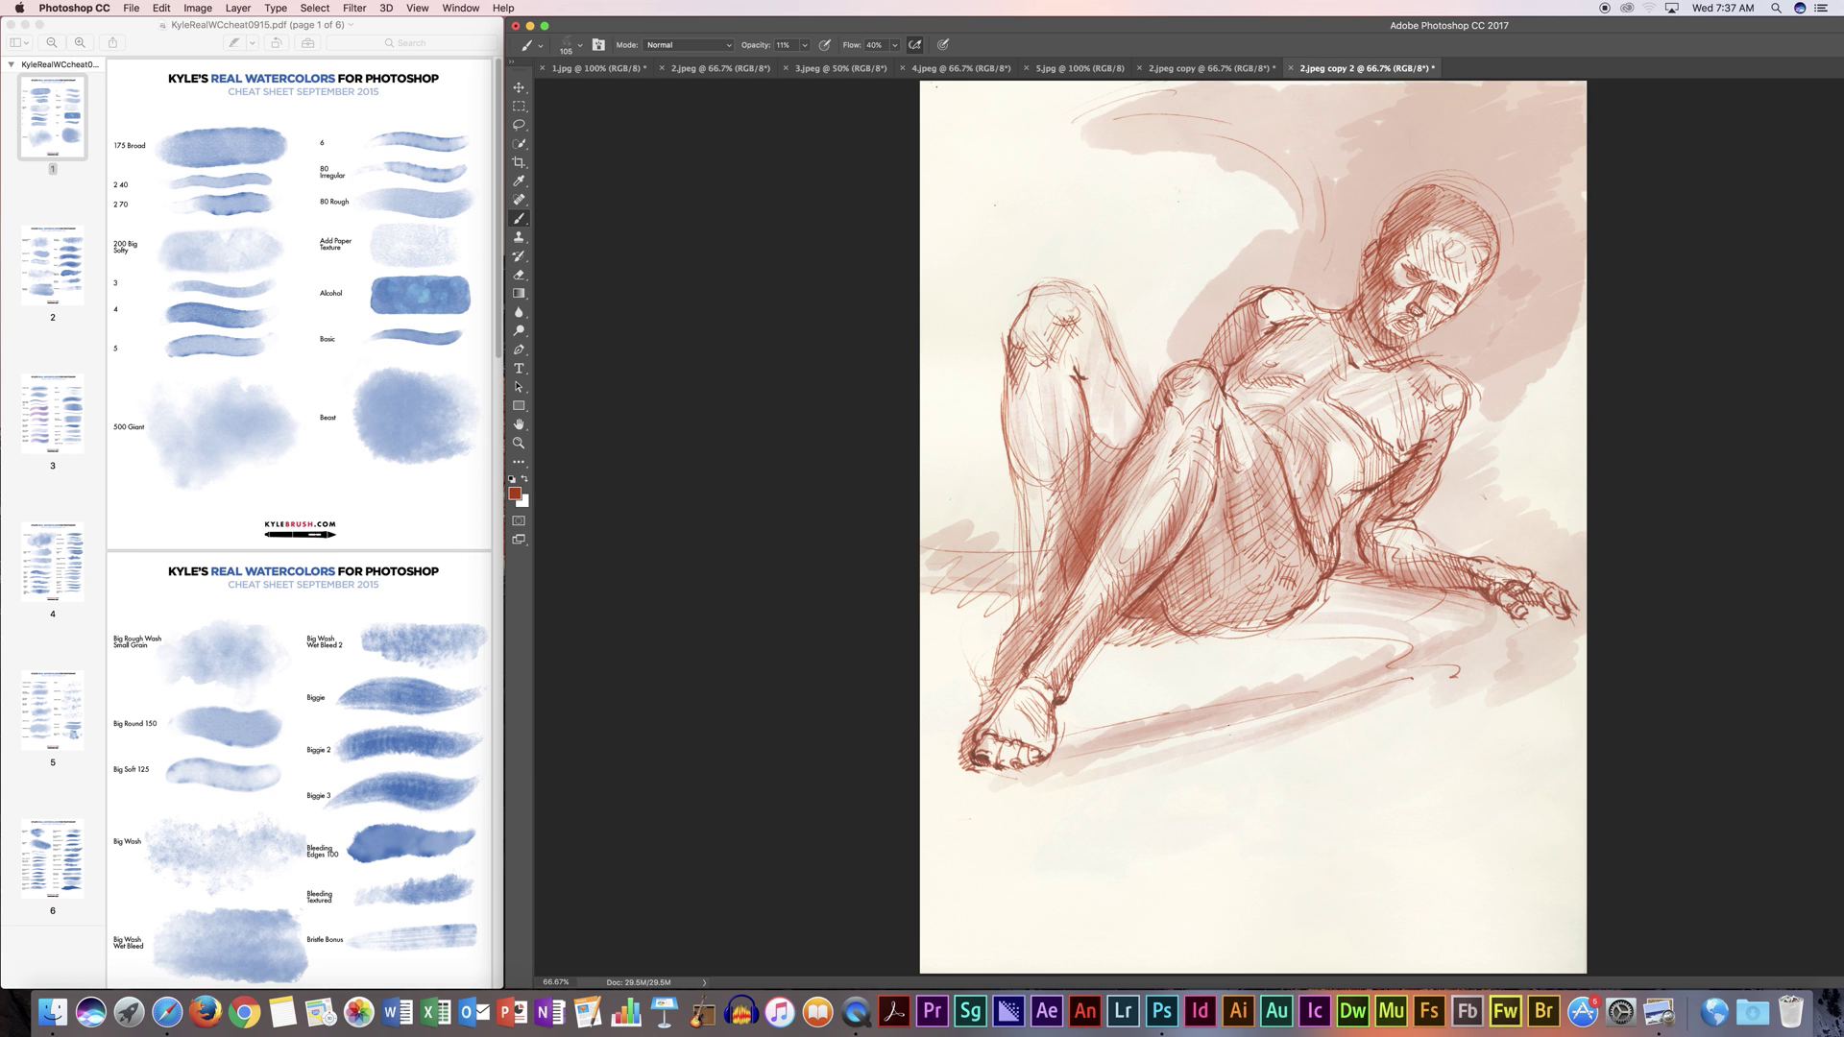
pyautogui.click(579, 45)
pyautogui.moveTo(630, 92); pyautogui.dragTo(635, 92)
pyautogui.press('Return')
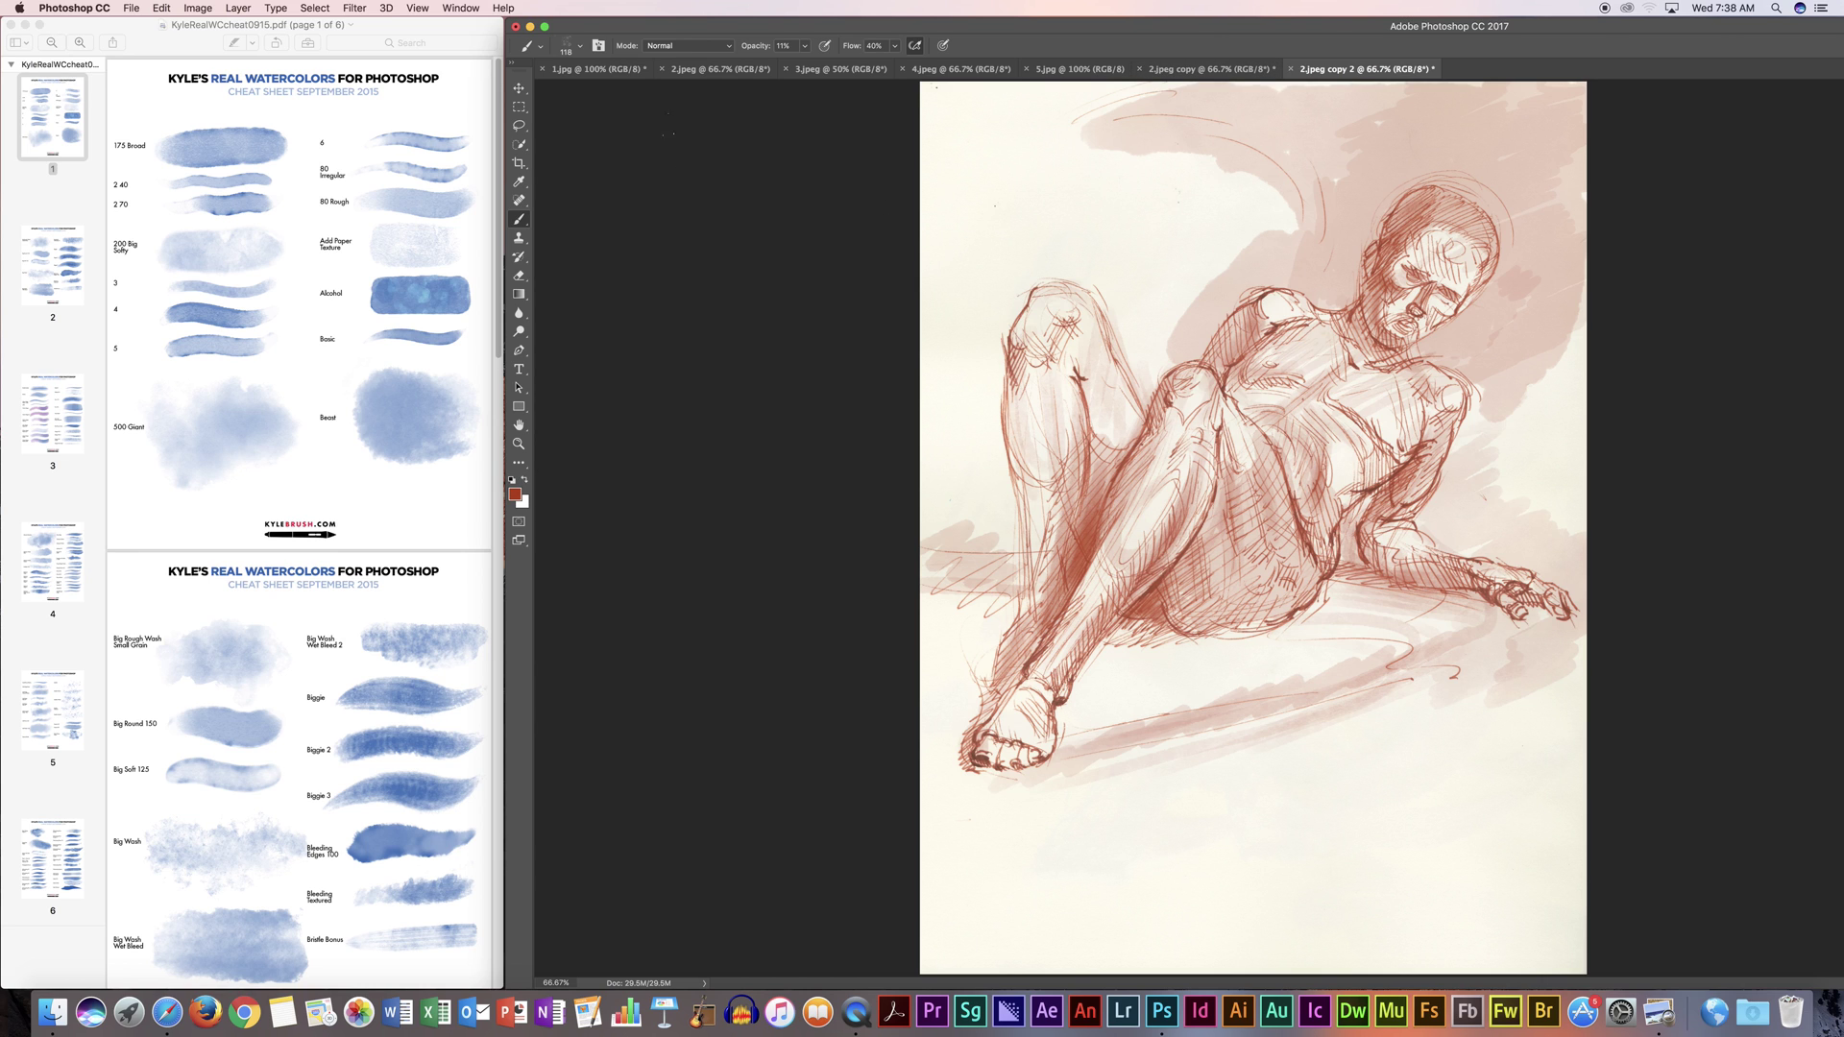
# Step: Compare the painted 2.jpeg copy 2 with the unpainted 2.jpeg and 2.jpeg copy
pyautogui.click(757, 69)
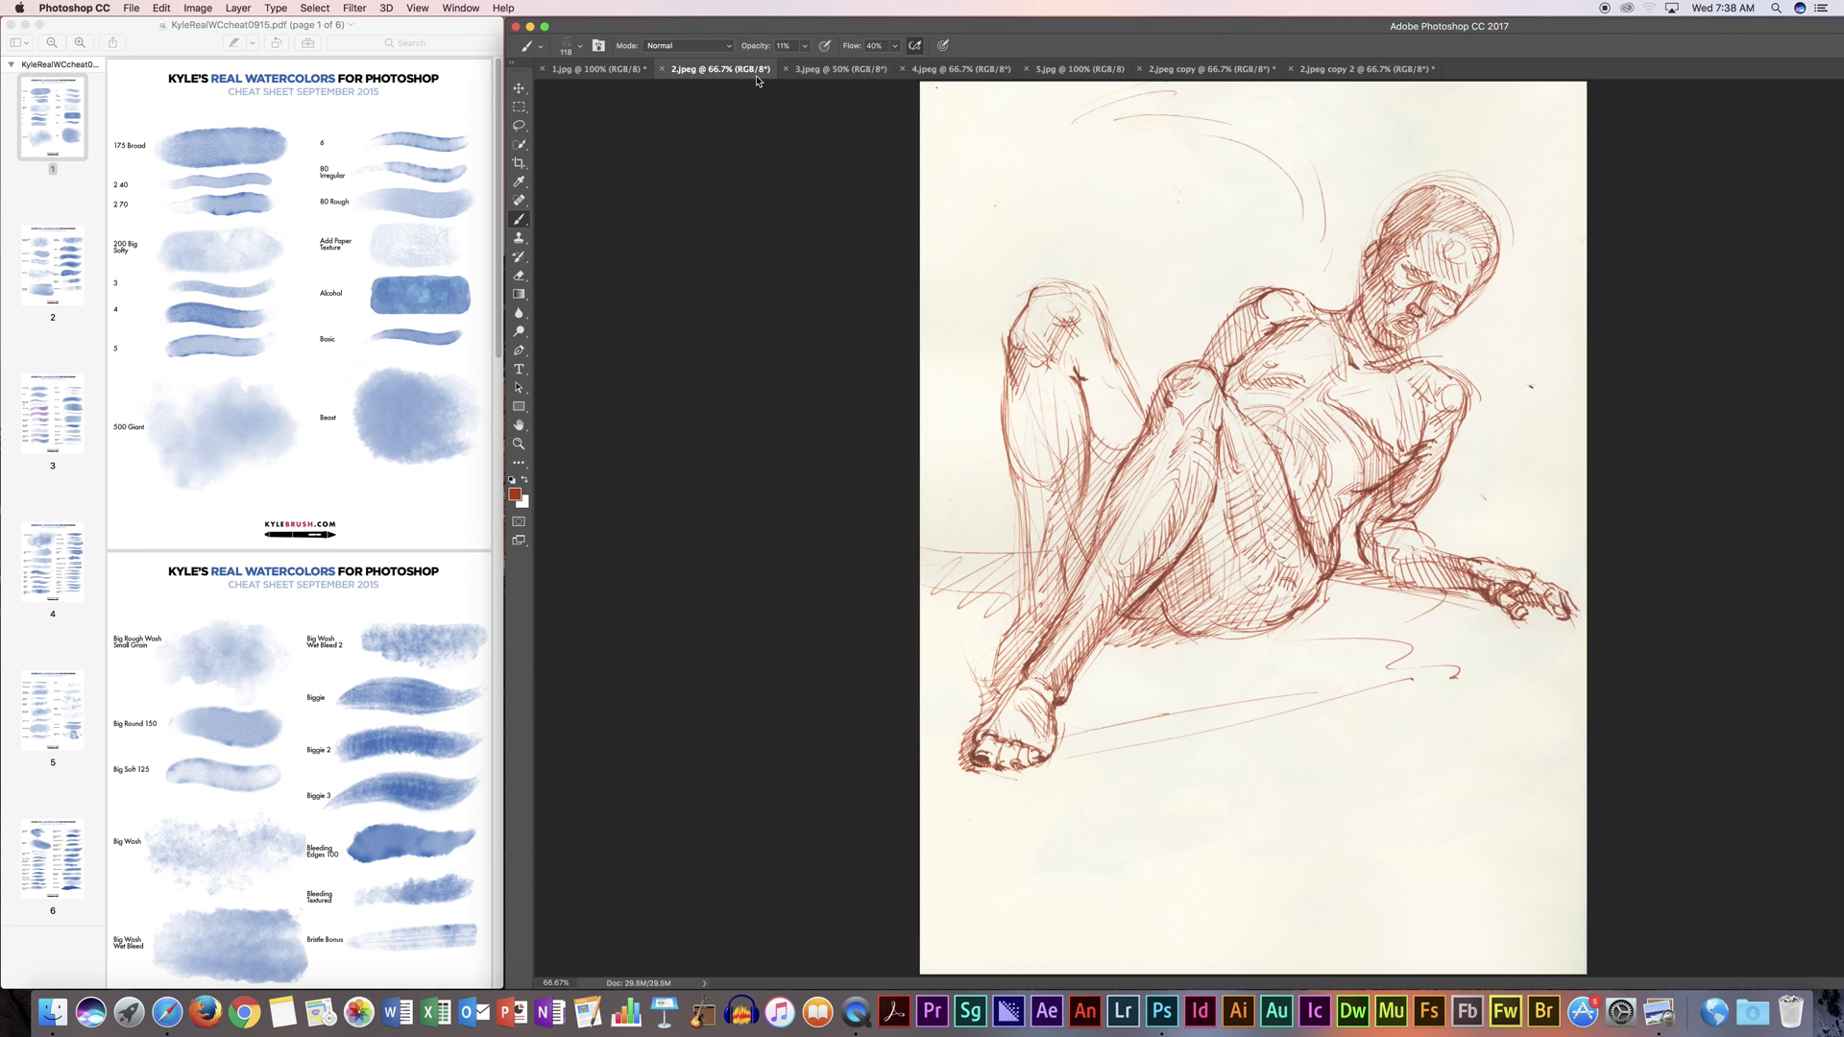
pyautogui.click(1353, 69)
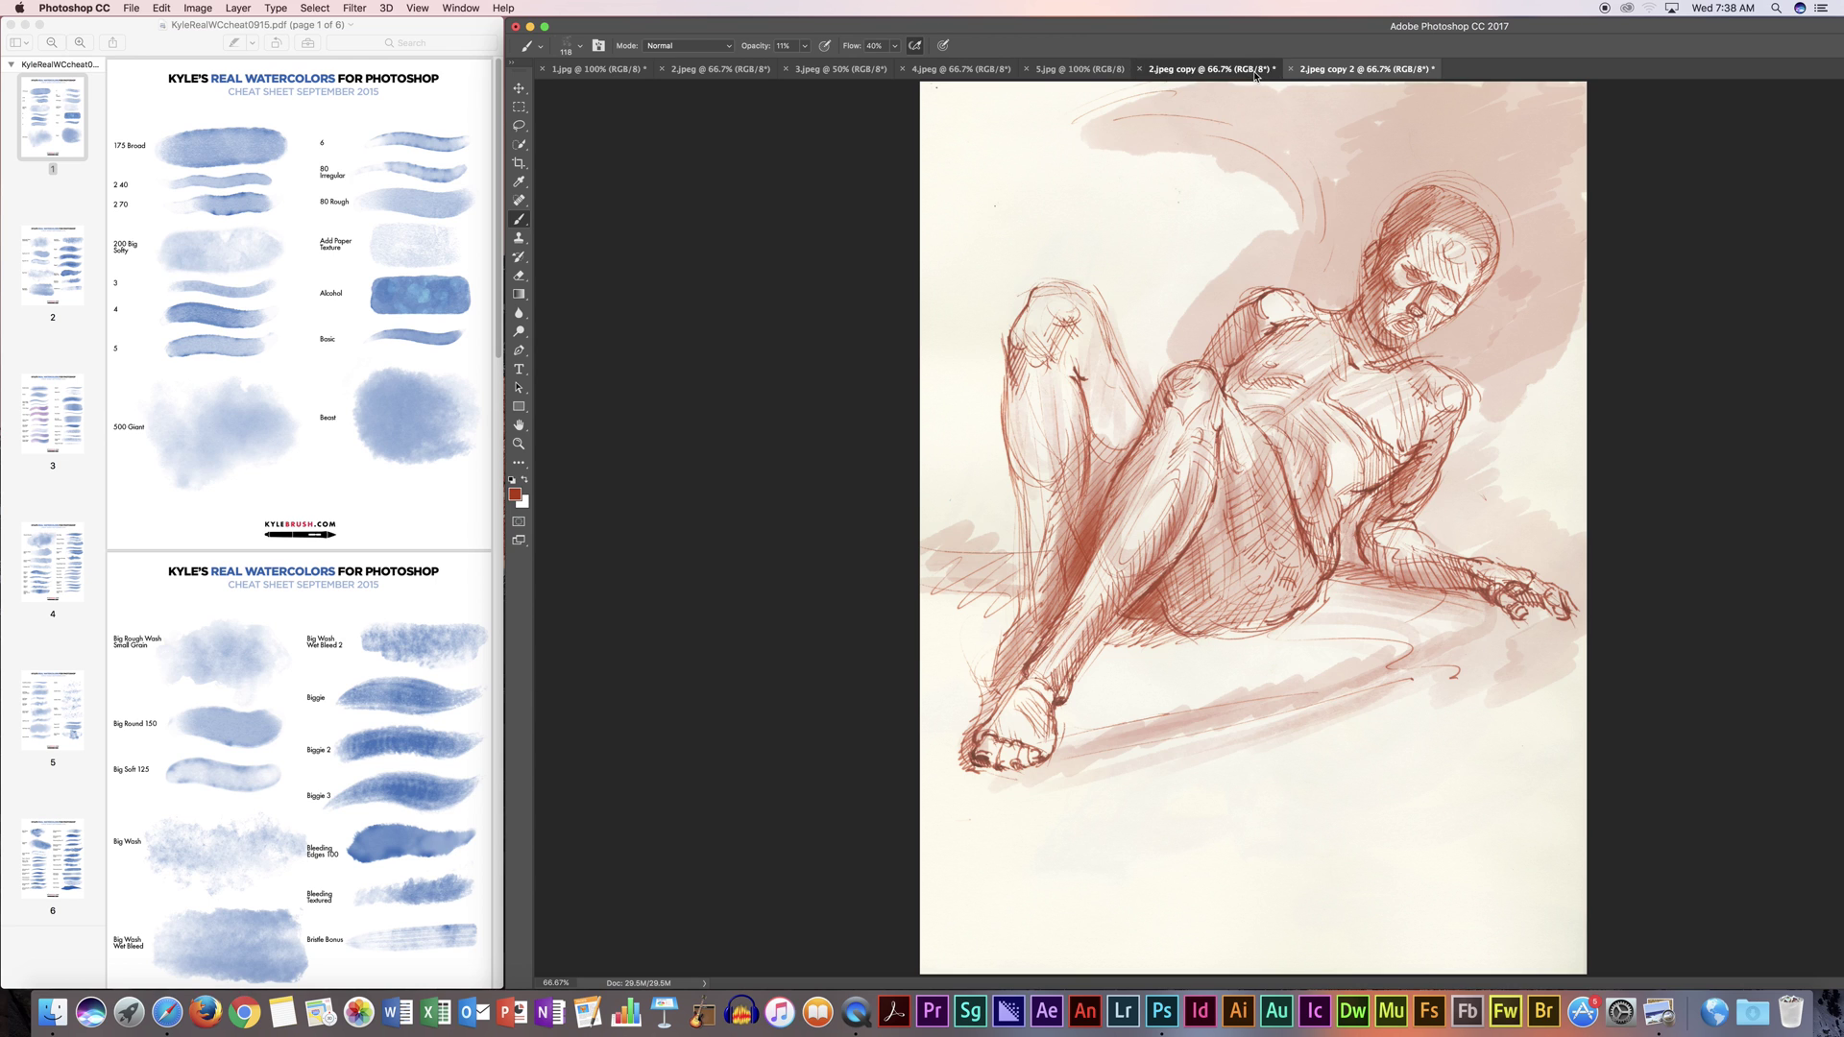
pyautogui.click(1212, 70)
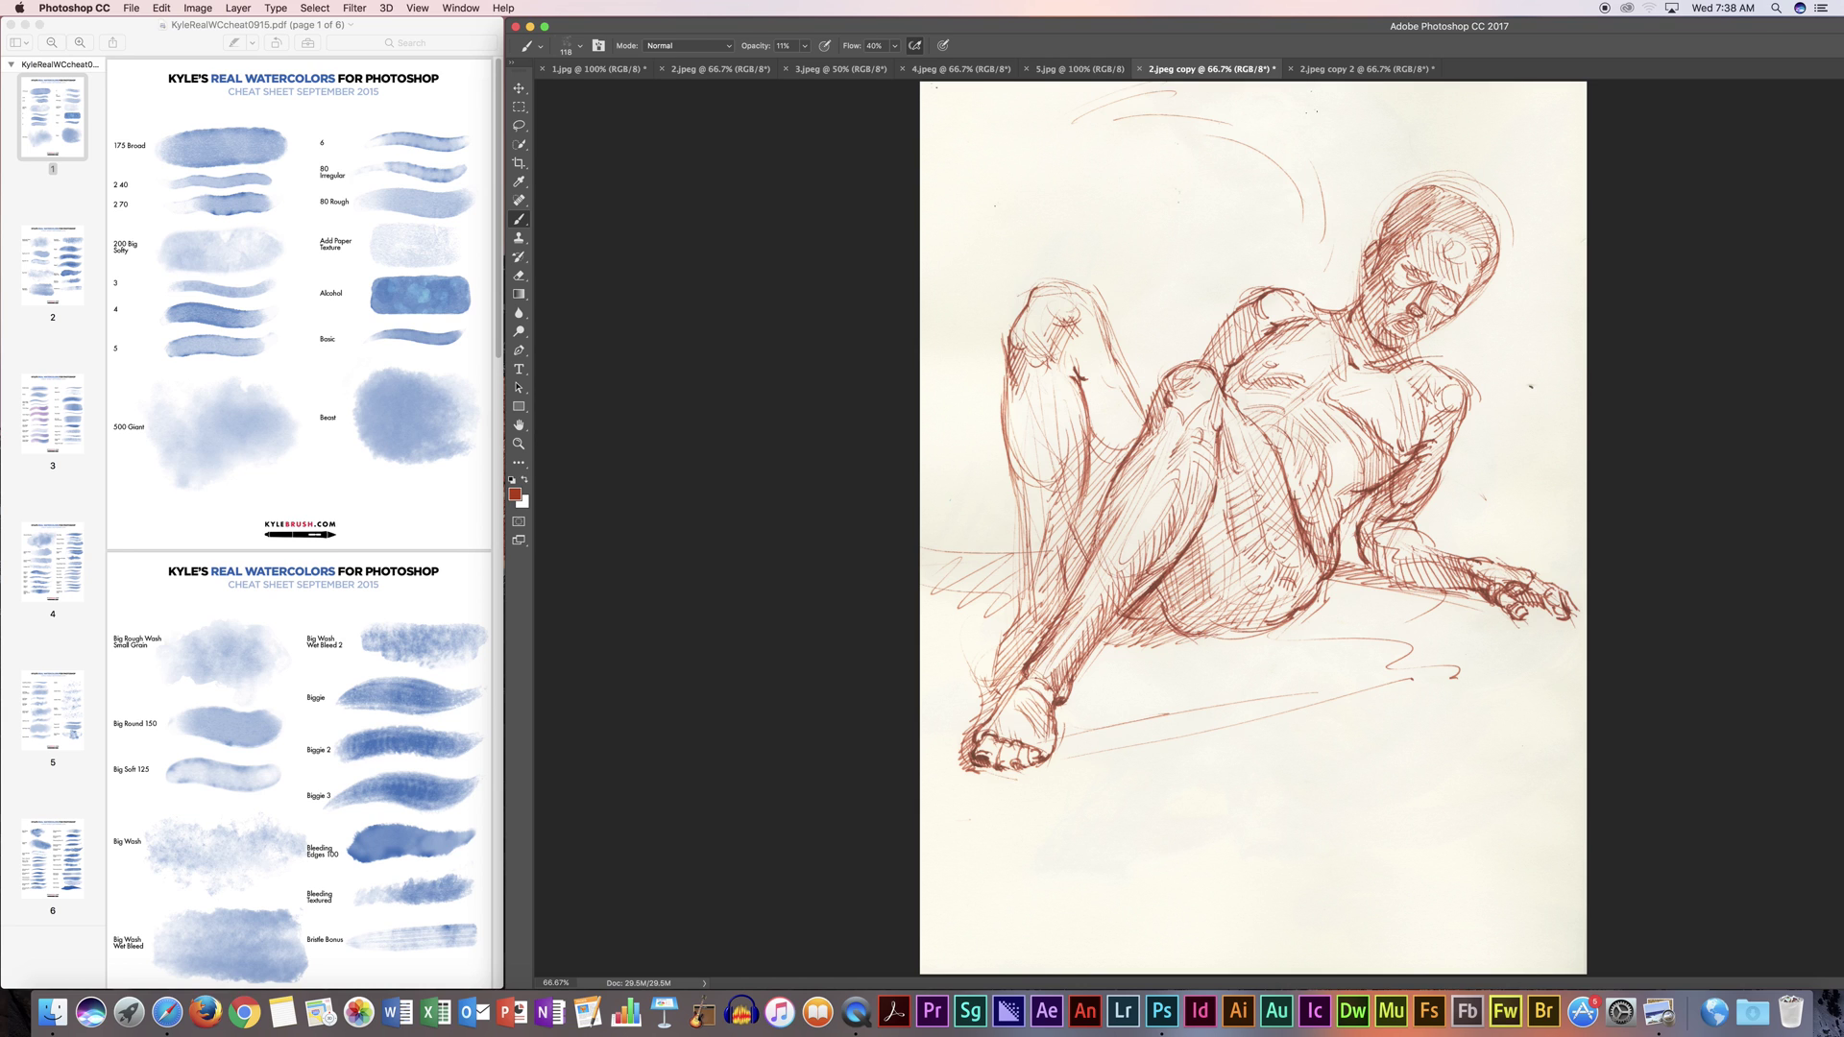
pyautogui.click(1367, 68)
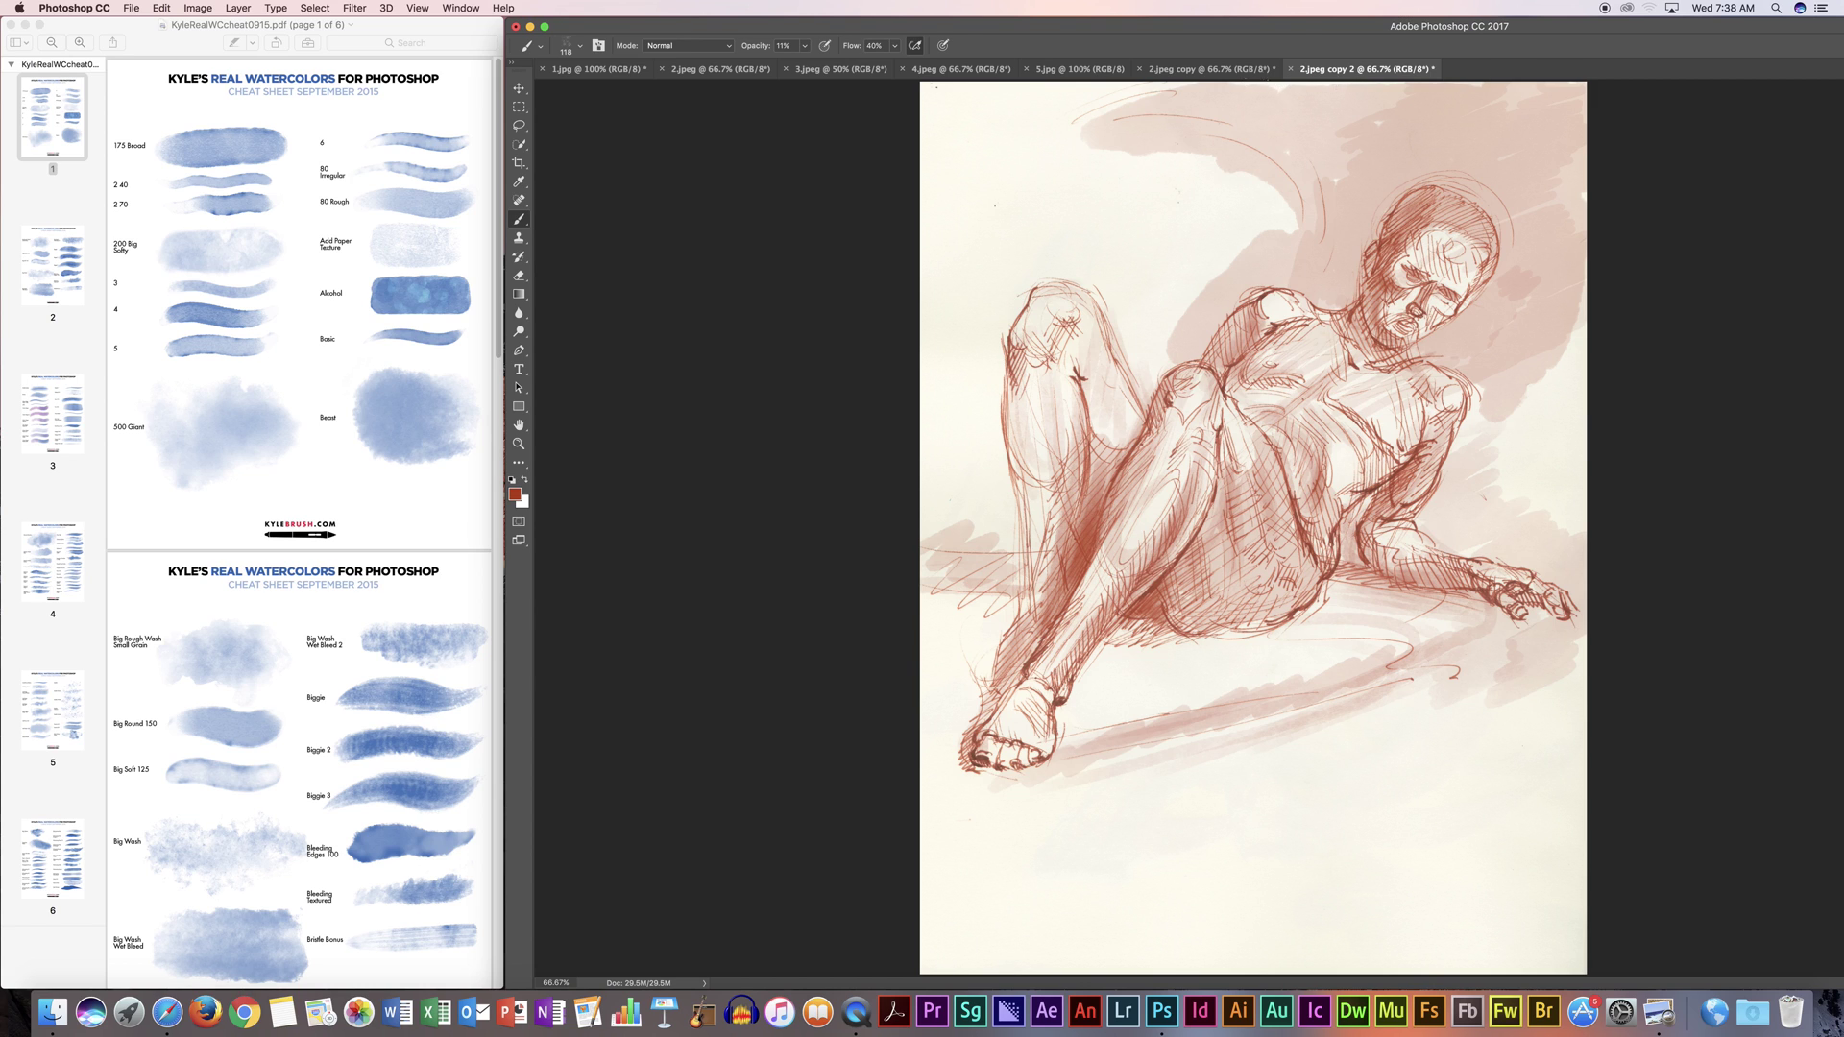
pyautogui.click(1242, 71)
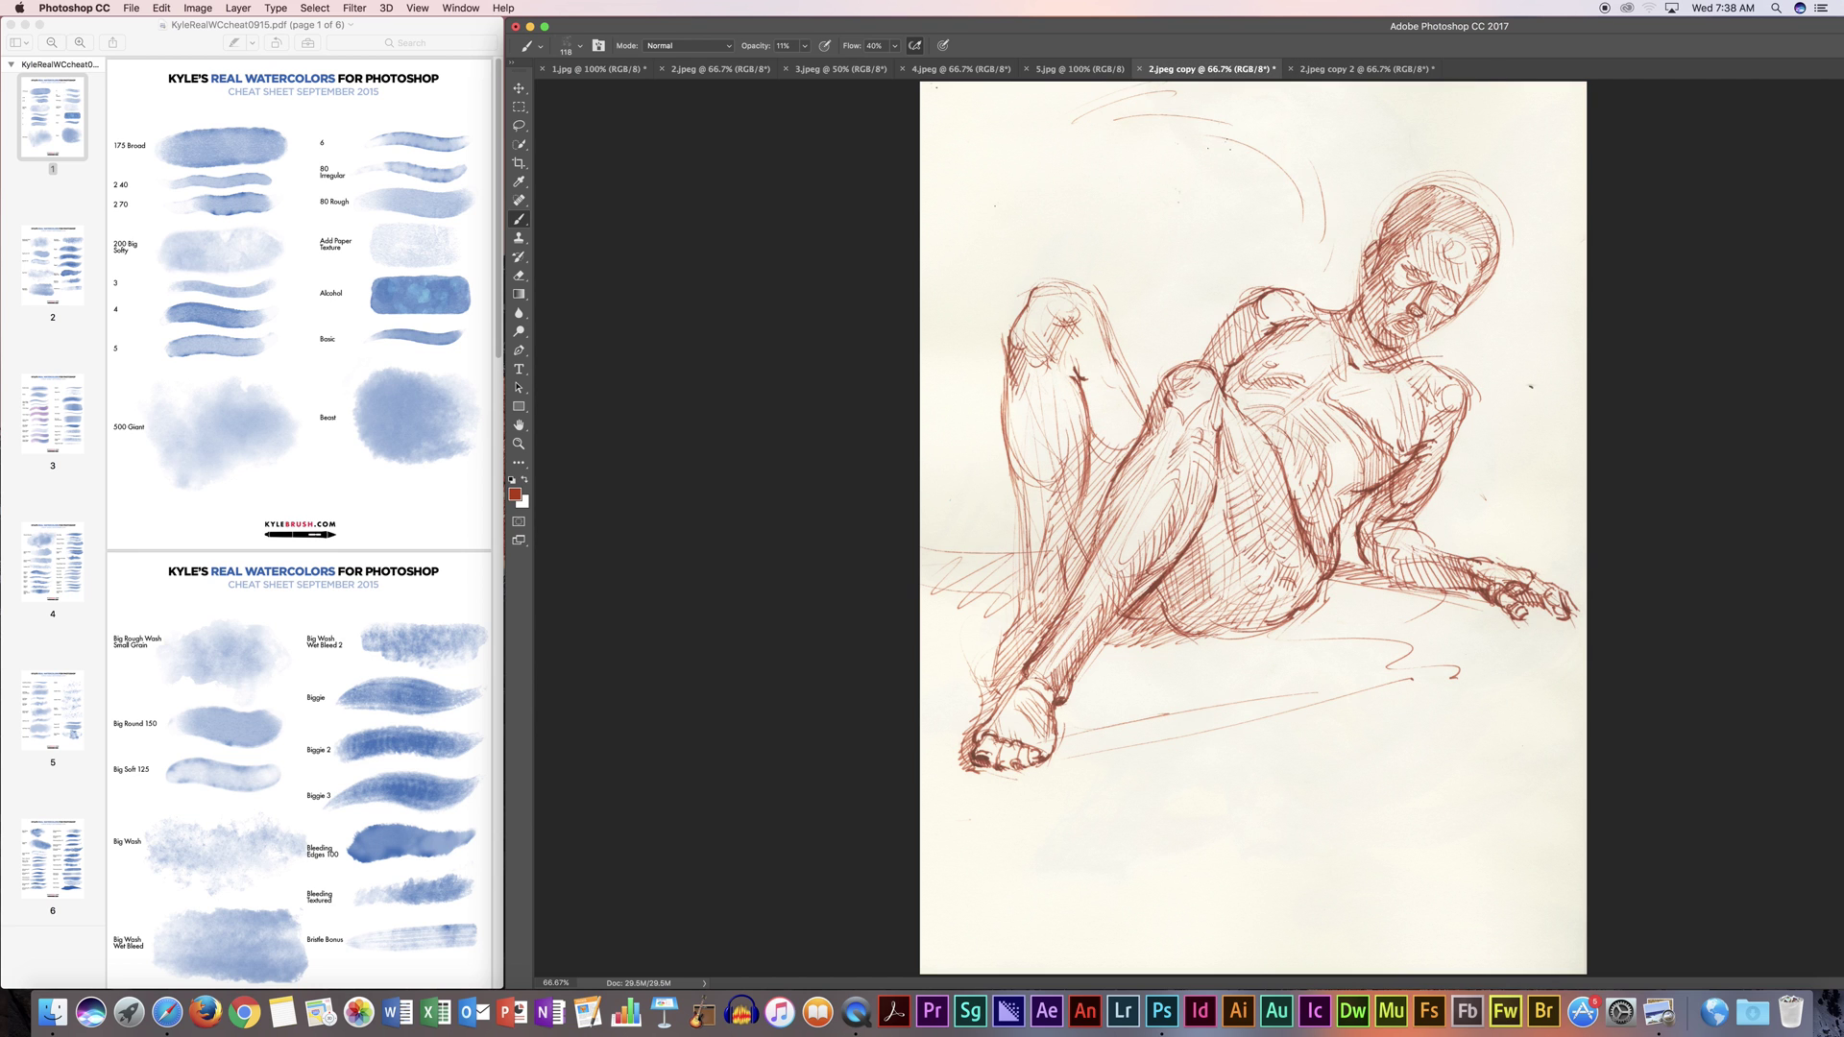
pyautogui.click(1346, 71)
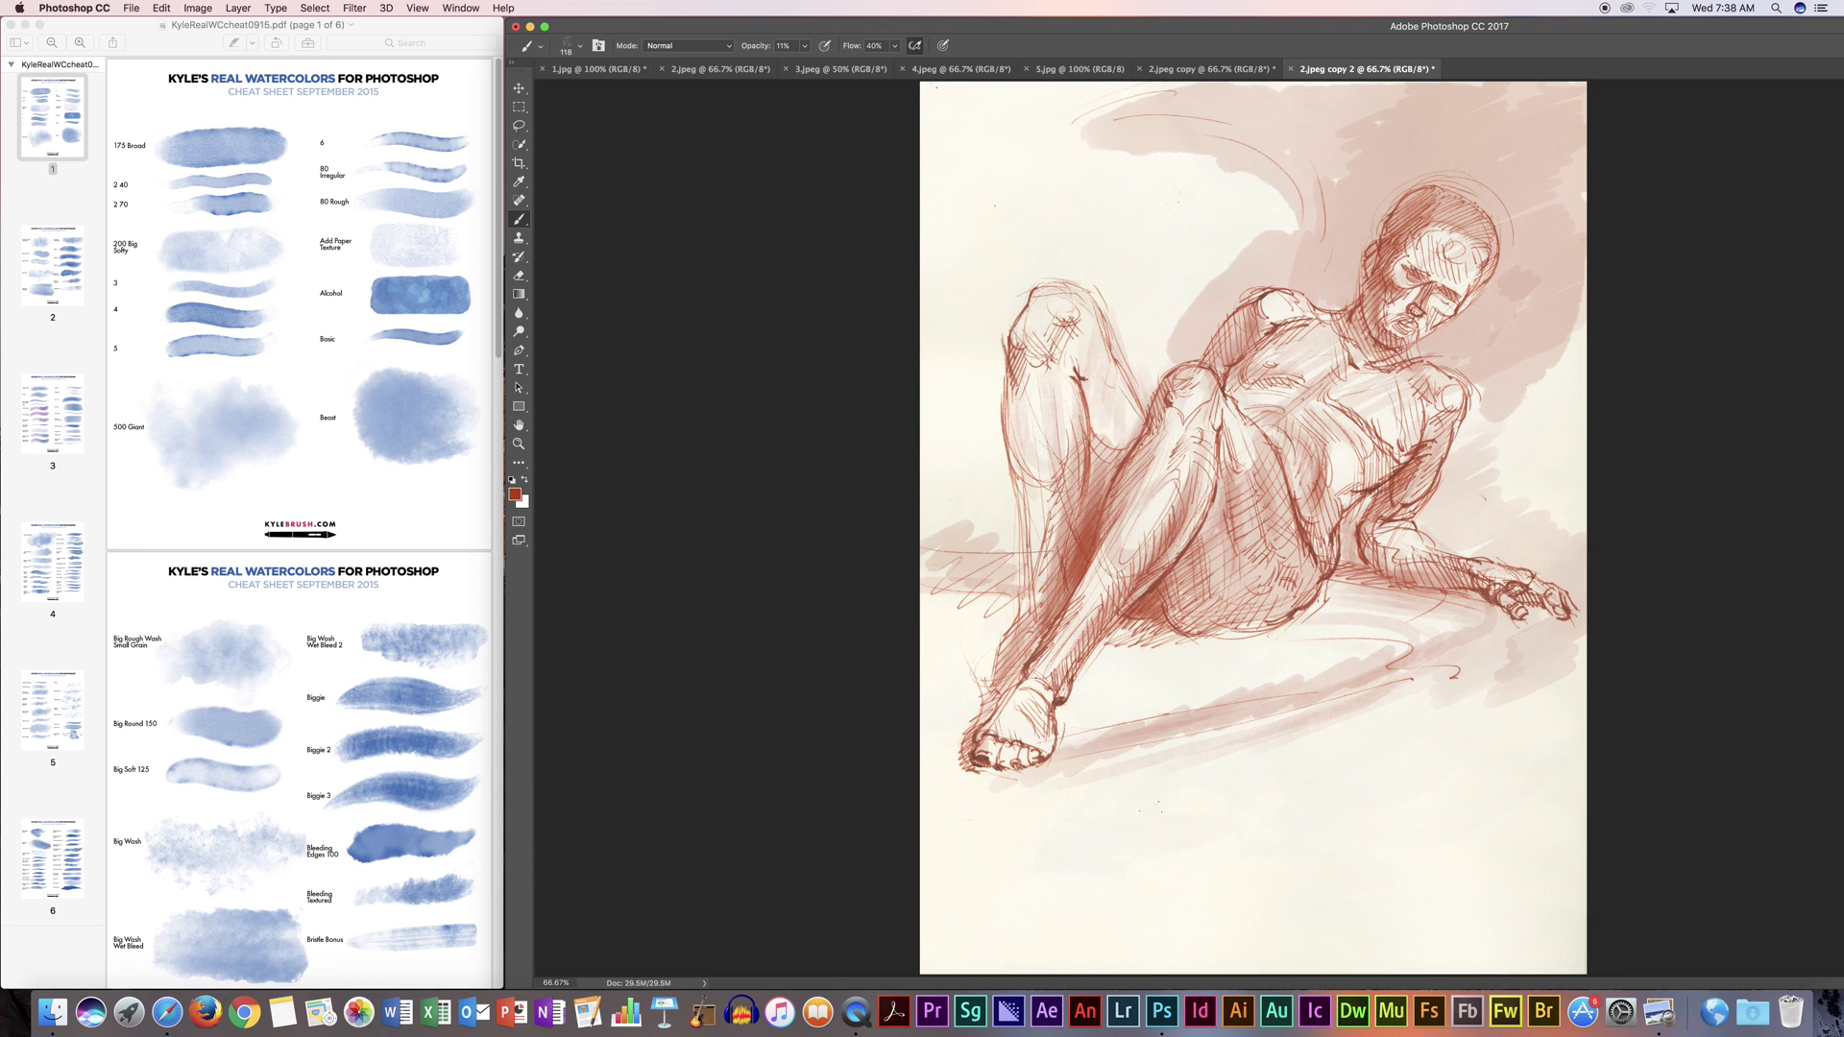
# Step: Try a faint wash across the empty paper below the figure and step back to remove it
pyautogui.moveTo(1239, 850); pyautogui.dragTo(1558, 863)
pyautogui.click(212, 9)
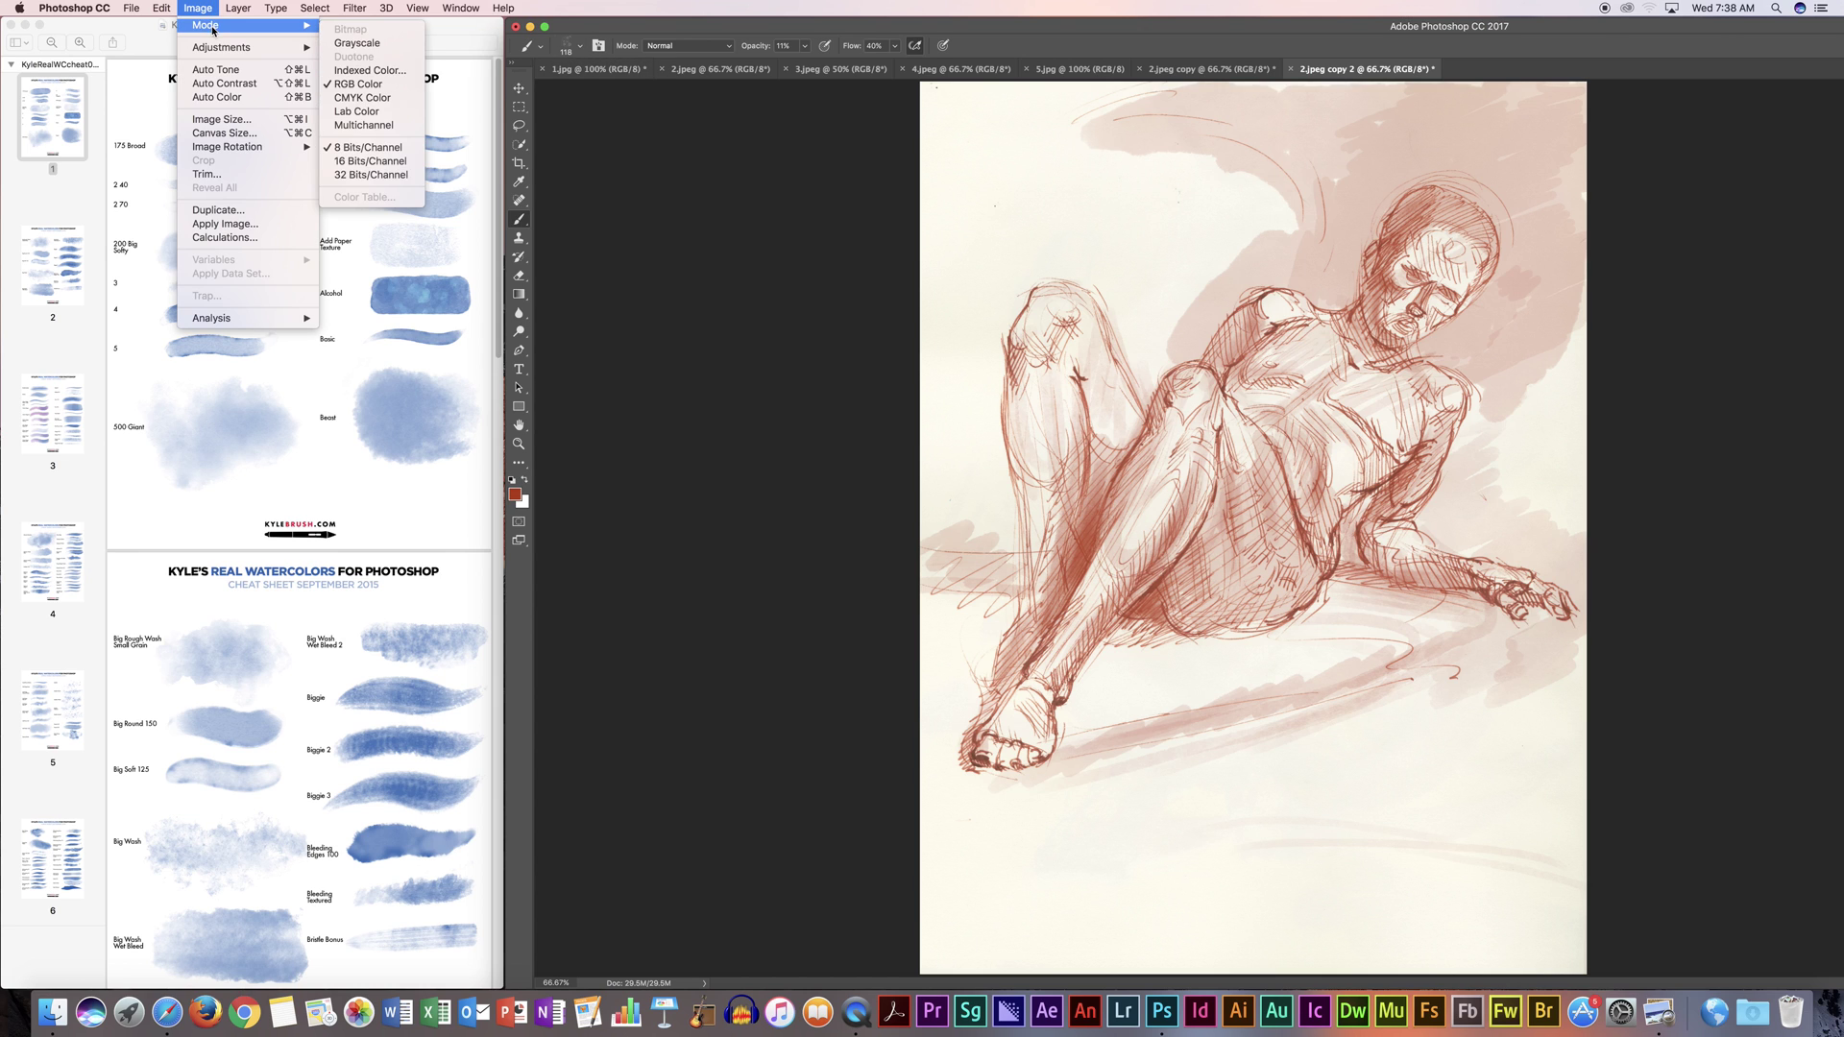
pyautogui.moveTo(161, 8)
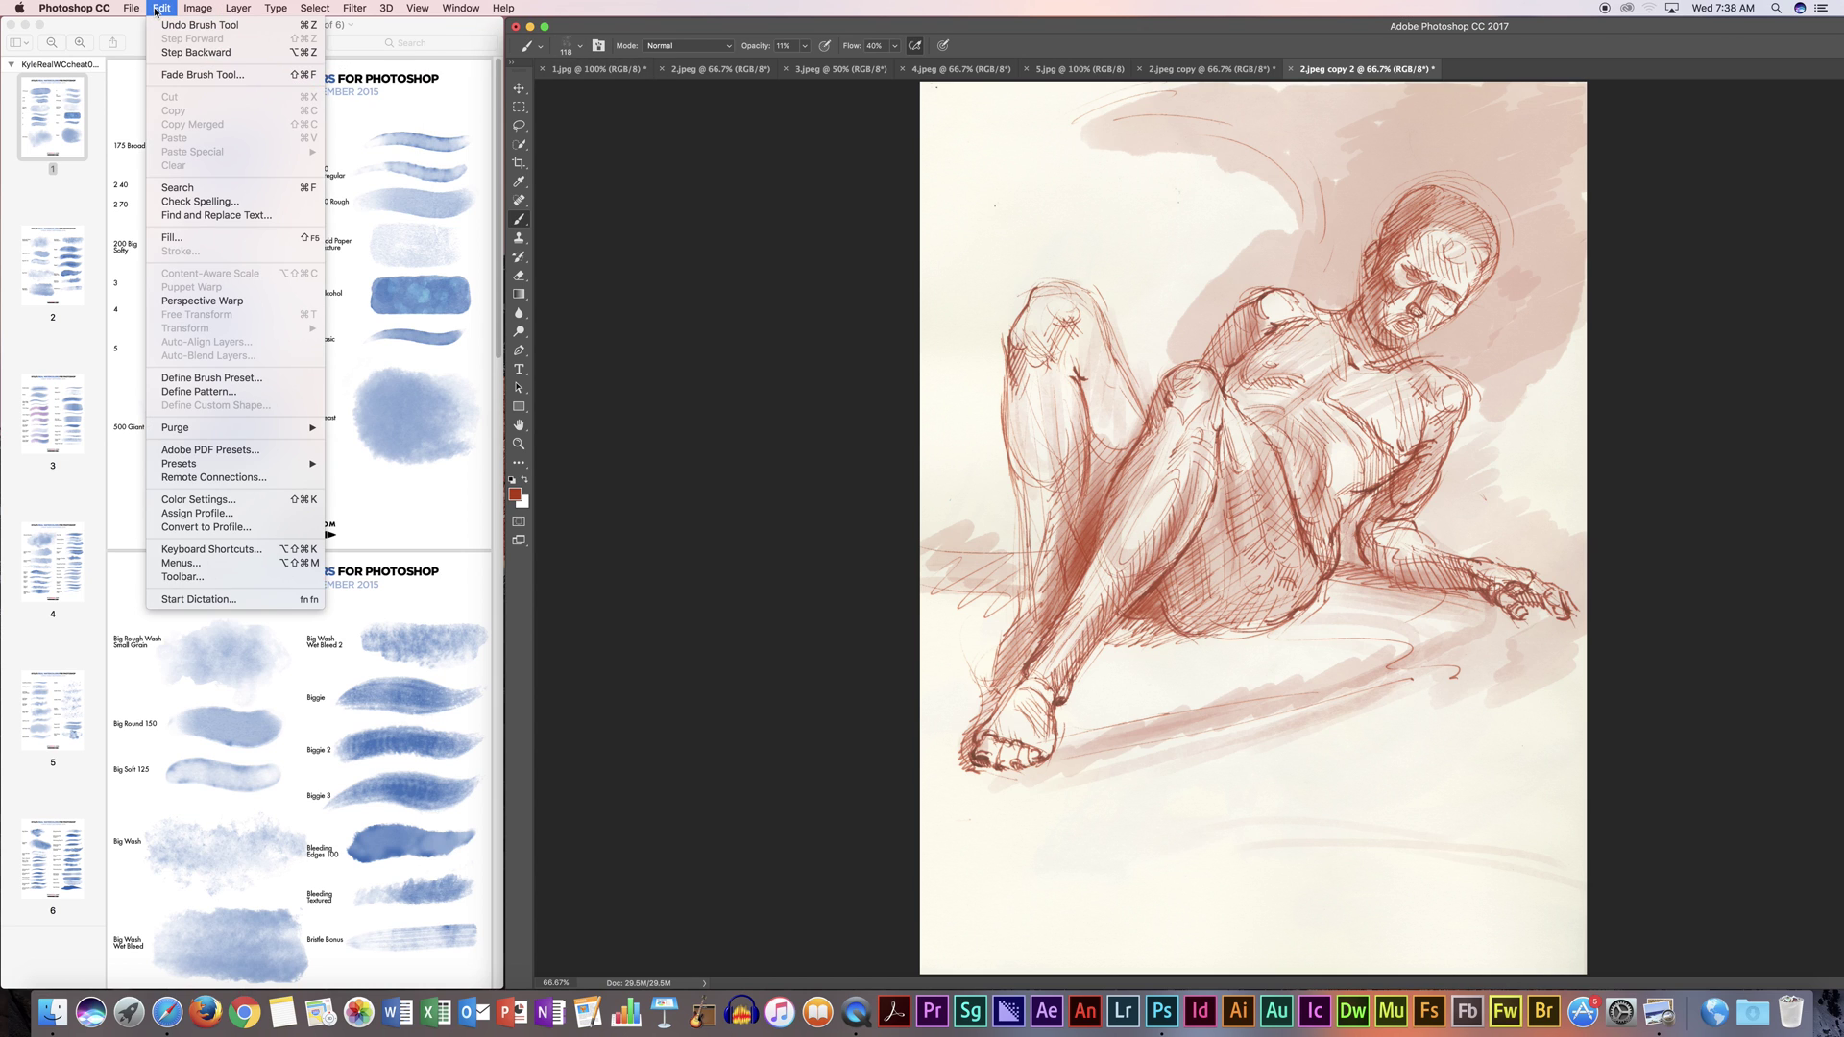
pyautogui.click(196, 52)
pyautogui.click(170, 9)
pyautogui.click(199, 53)
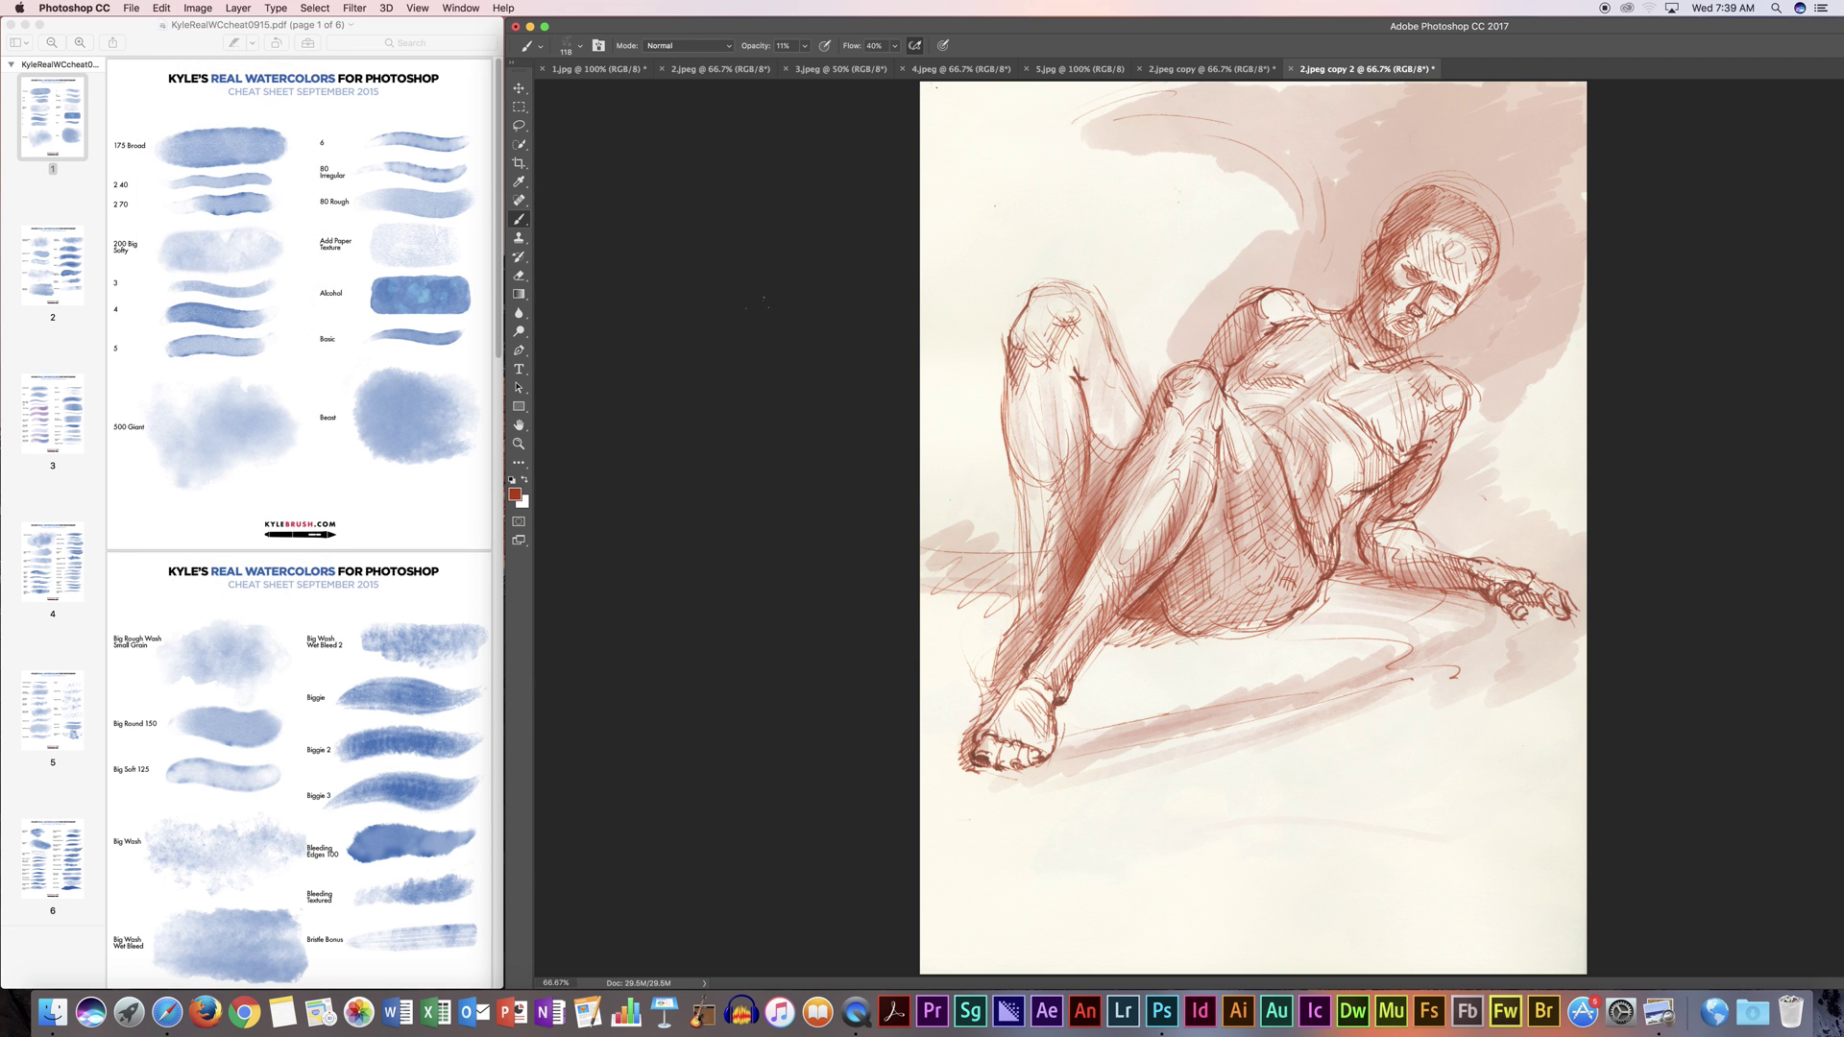
# Step: Switch to the 3.jpeg sketchbook spread and enlarge the view to 66.7%
pyautogui.hotkey('ctrl', 'shift', 'Tab')
pyautogui.hotkey('ctrl', 'shift', 'Tab')
pyautogui.hotkey('ctrl', 'shift', 'Tab')
pyautogui.hotkey('ctrl', 'shift', 'Tab')
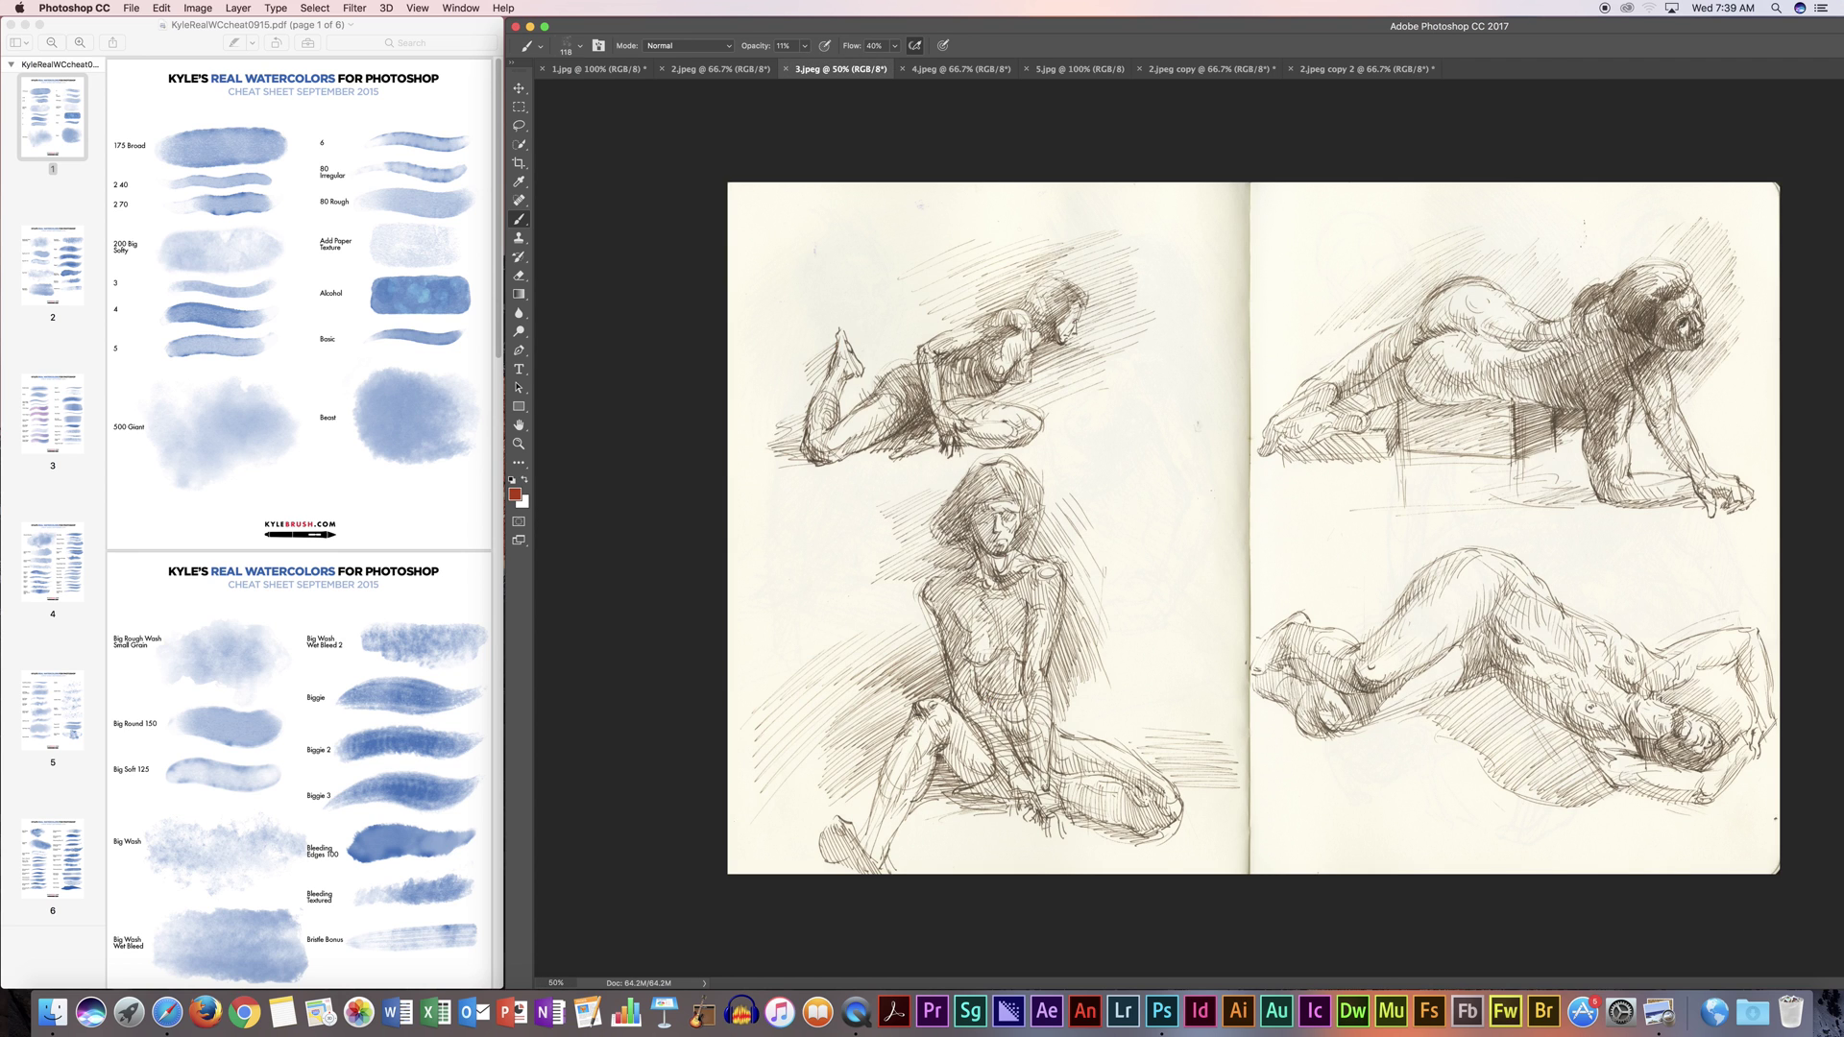
pyautogui.press('super+equal')
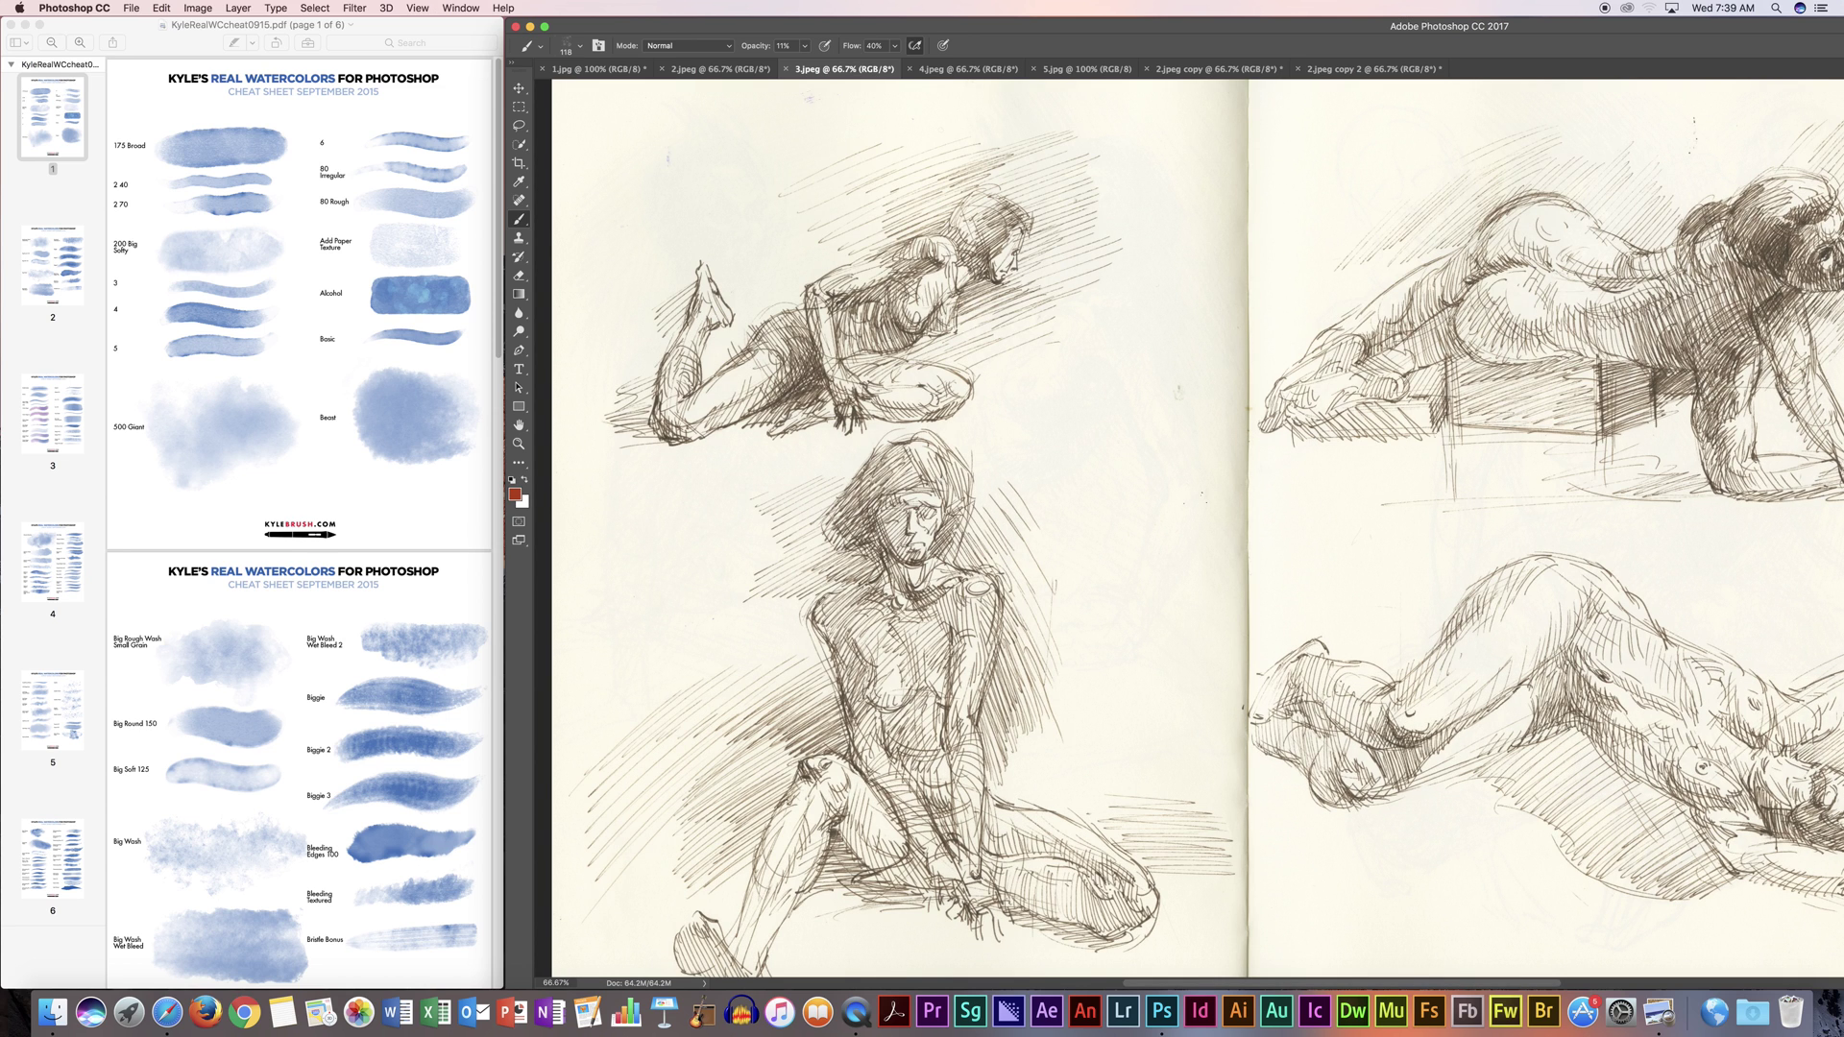
# Step: Choose the Kyle's Real Watercolor - Biggie 2 brush from the tool presets
pyautogui.click(327, 419)
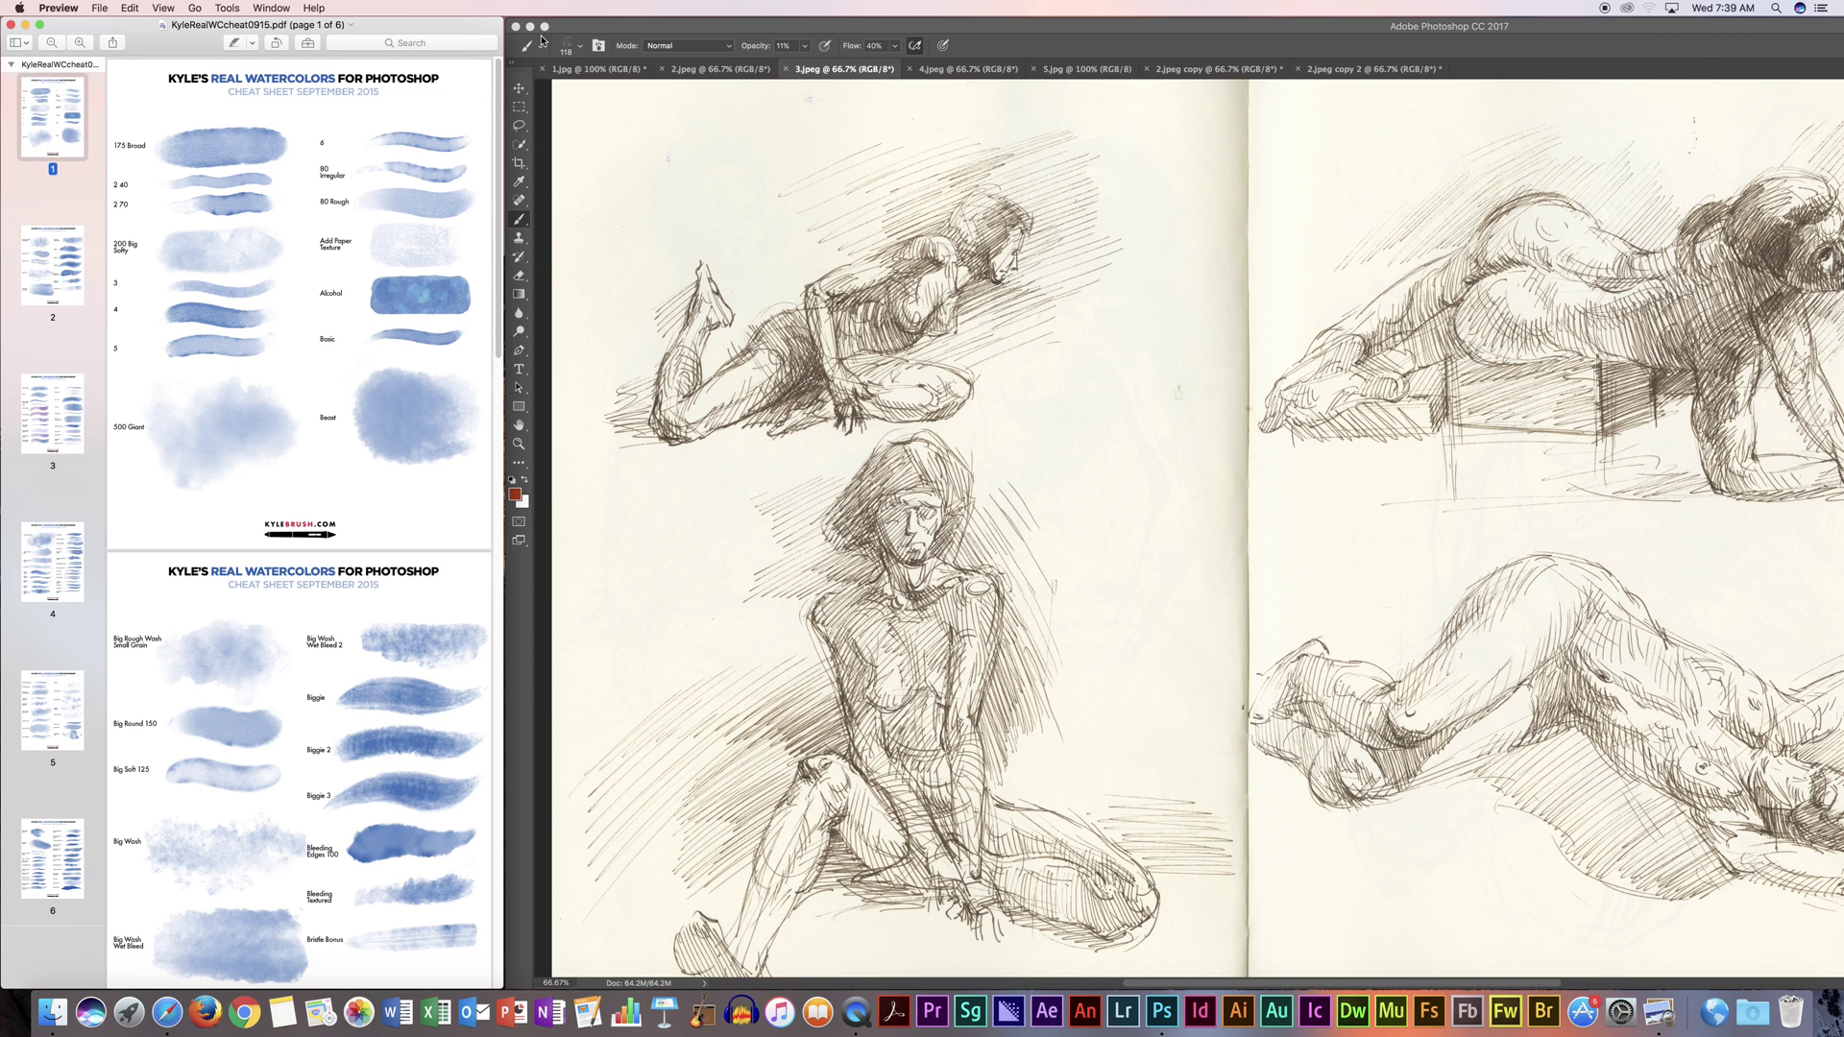
pyautogui.click(613, 26)
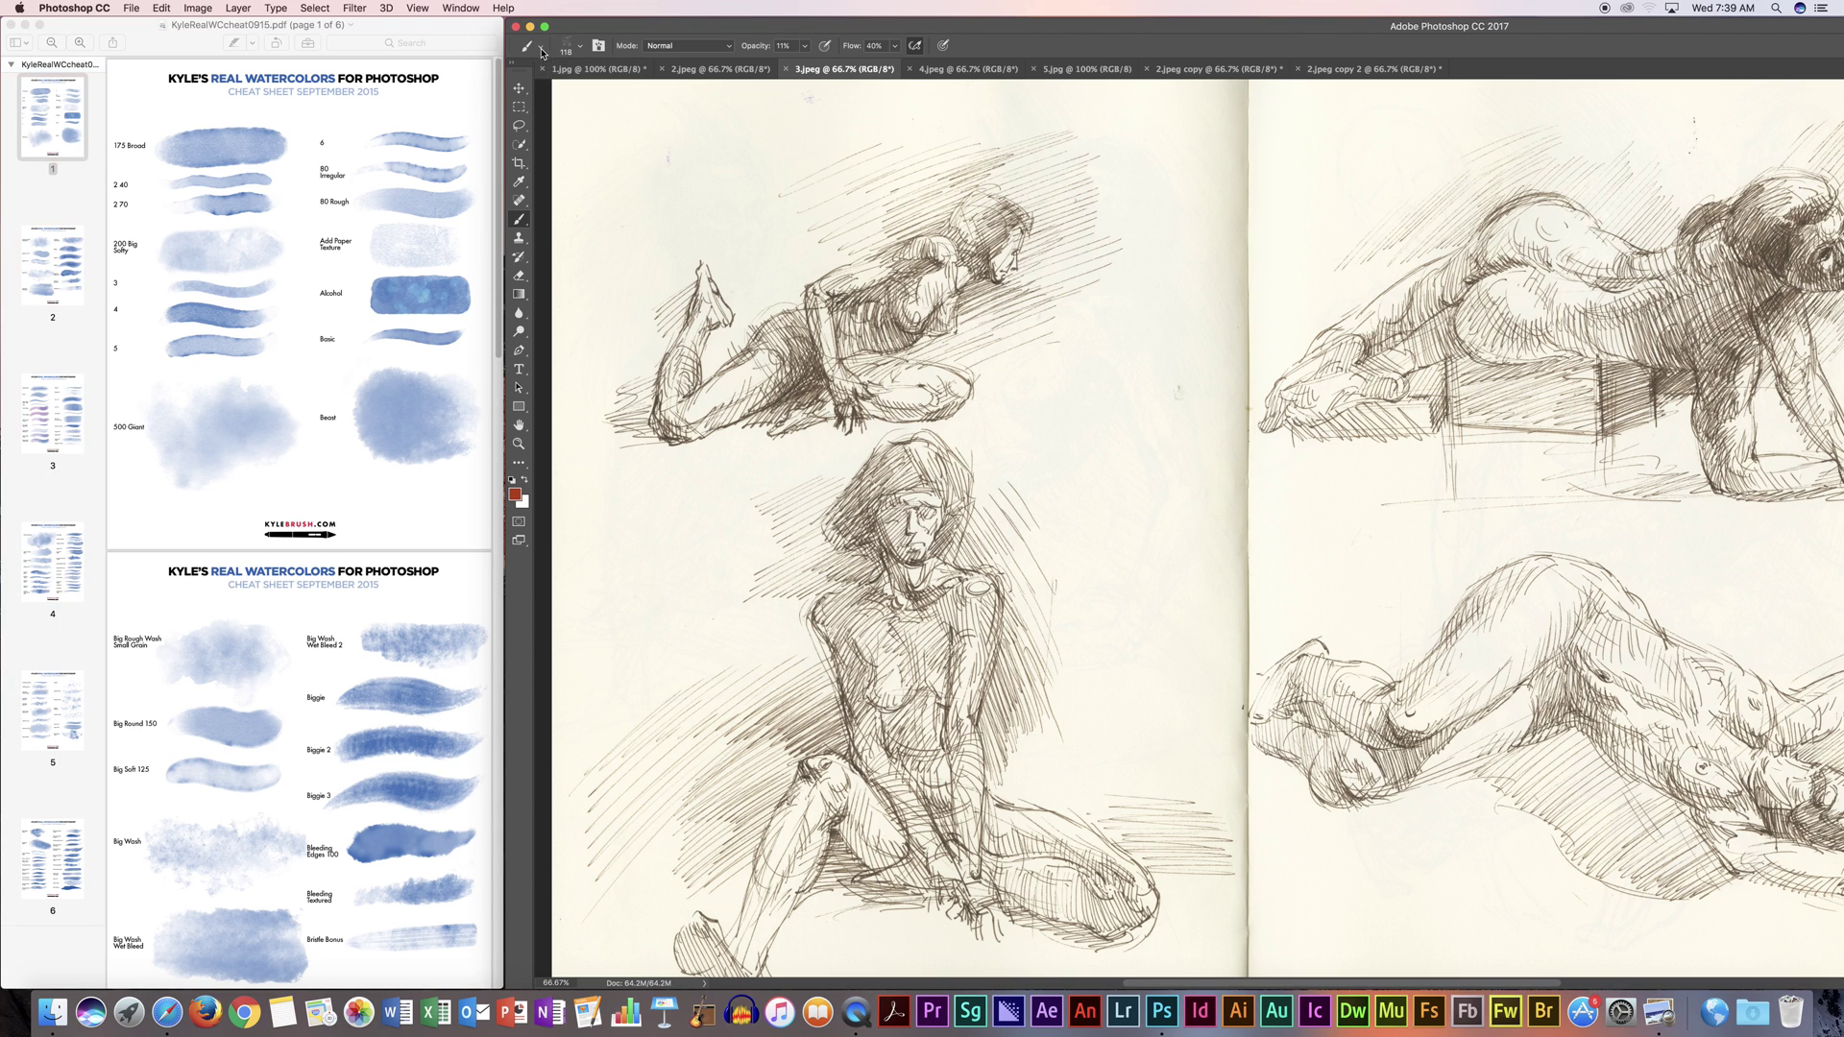
pyautogui.click(541, 48)
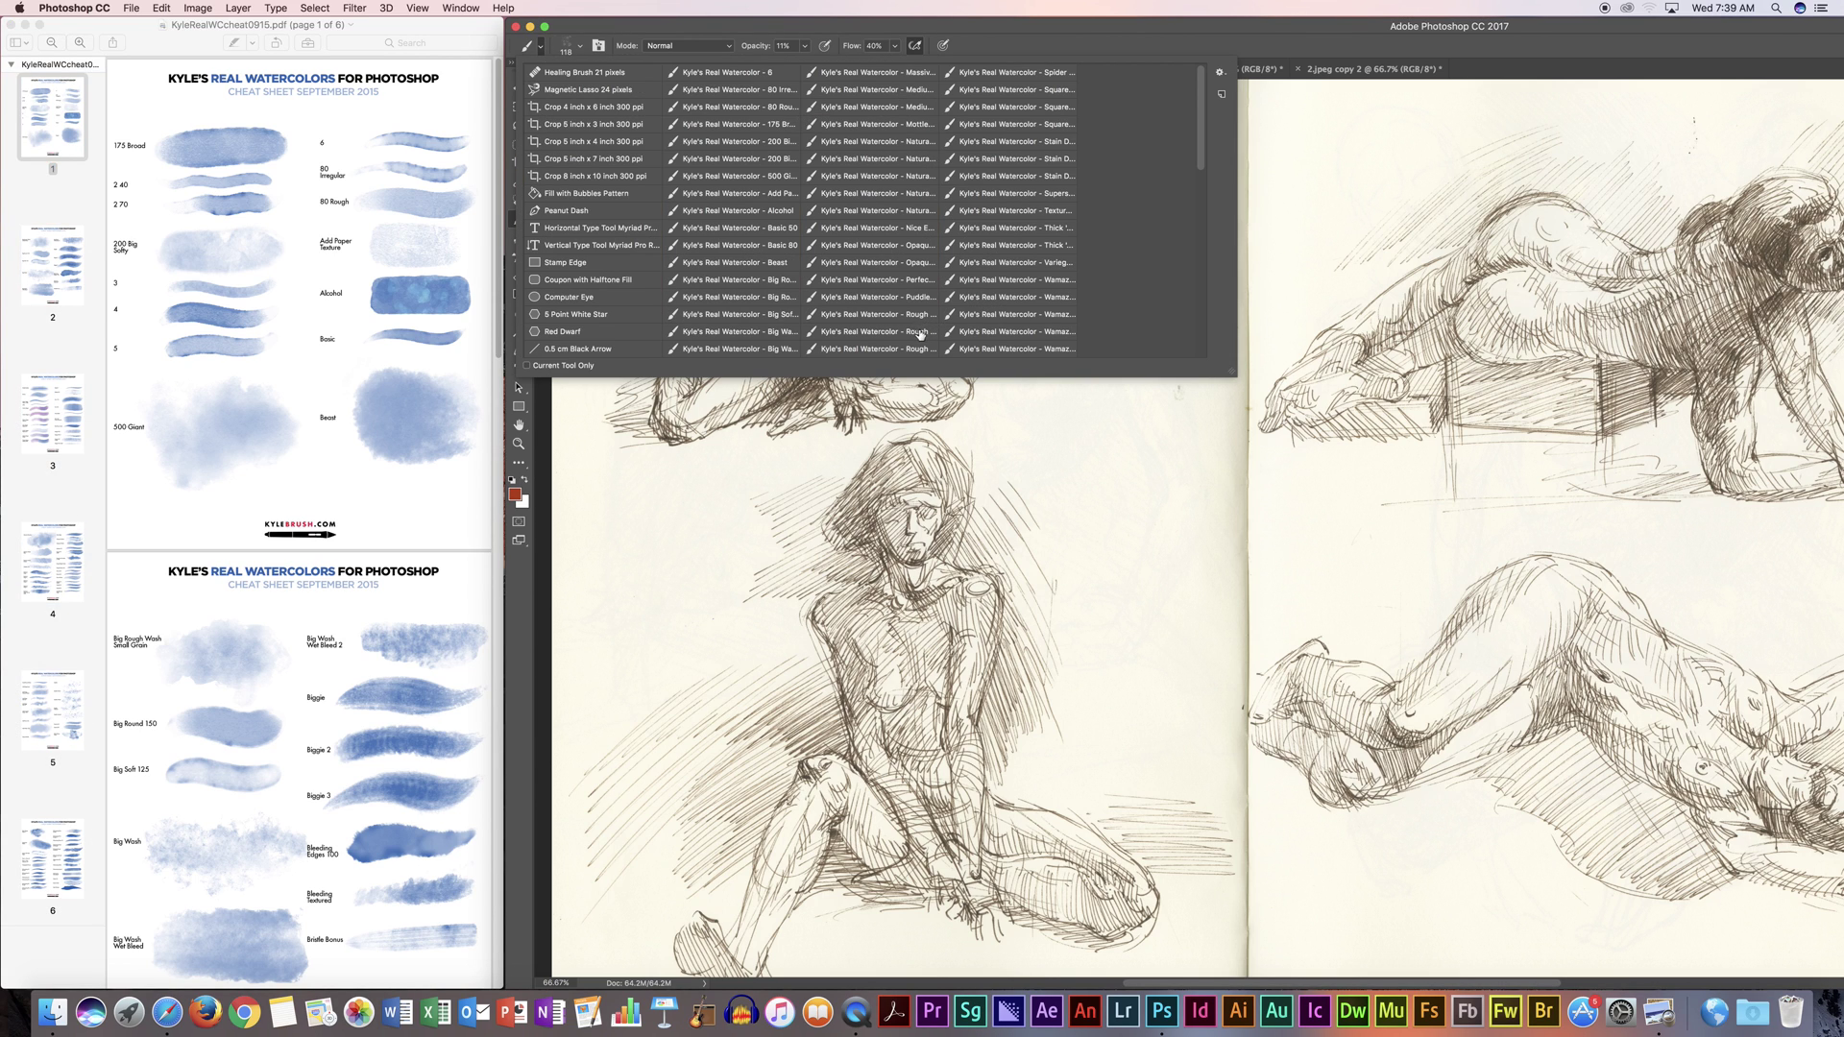
pyautogui.moveTo(1196, 152); pyautogui.dragTo(1200, 179)
pyautogui.scroll(-1, 1084, 227)
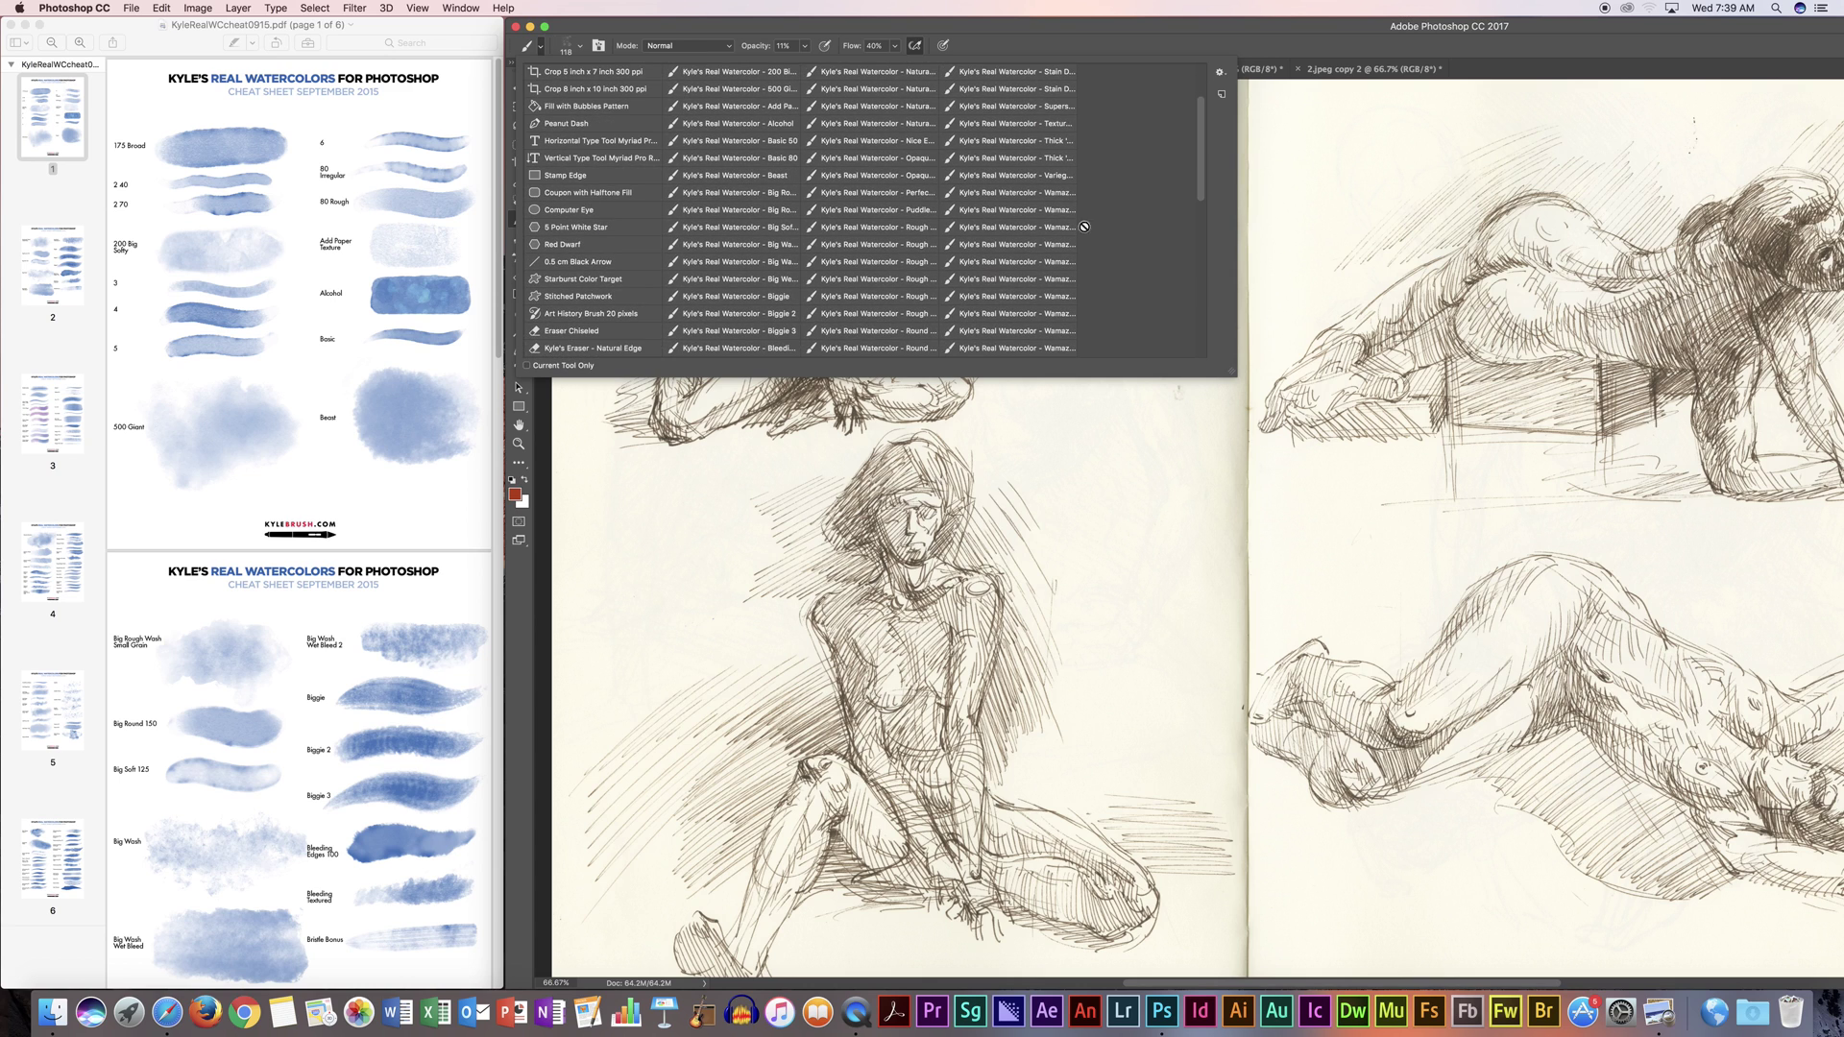
pyautogui.click(779, 315)
pyautogui.click(1239, 48)
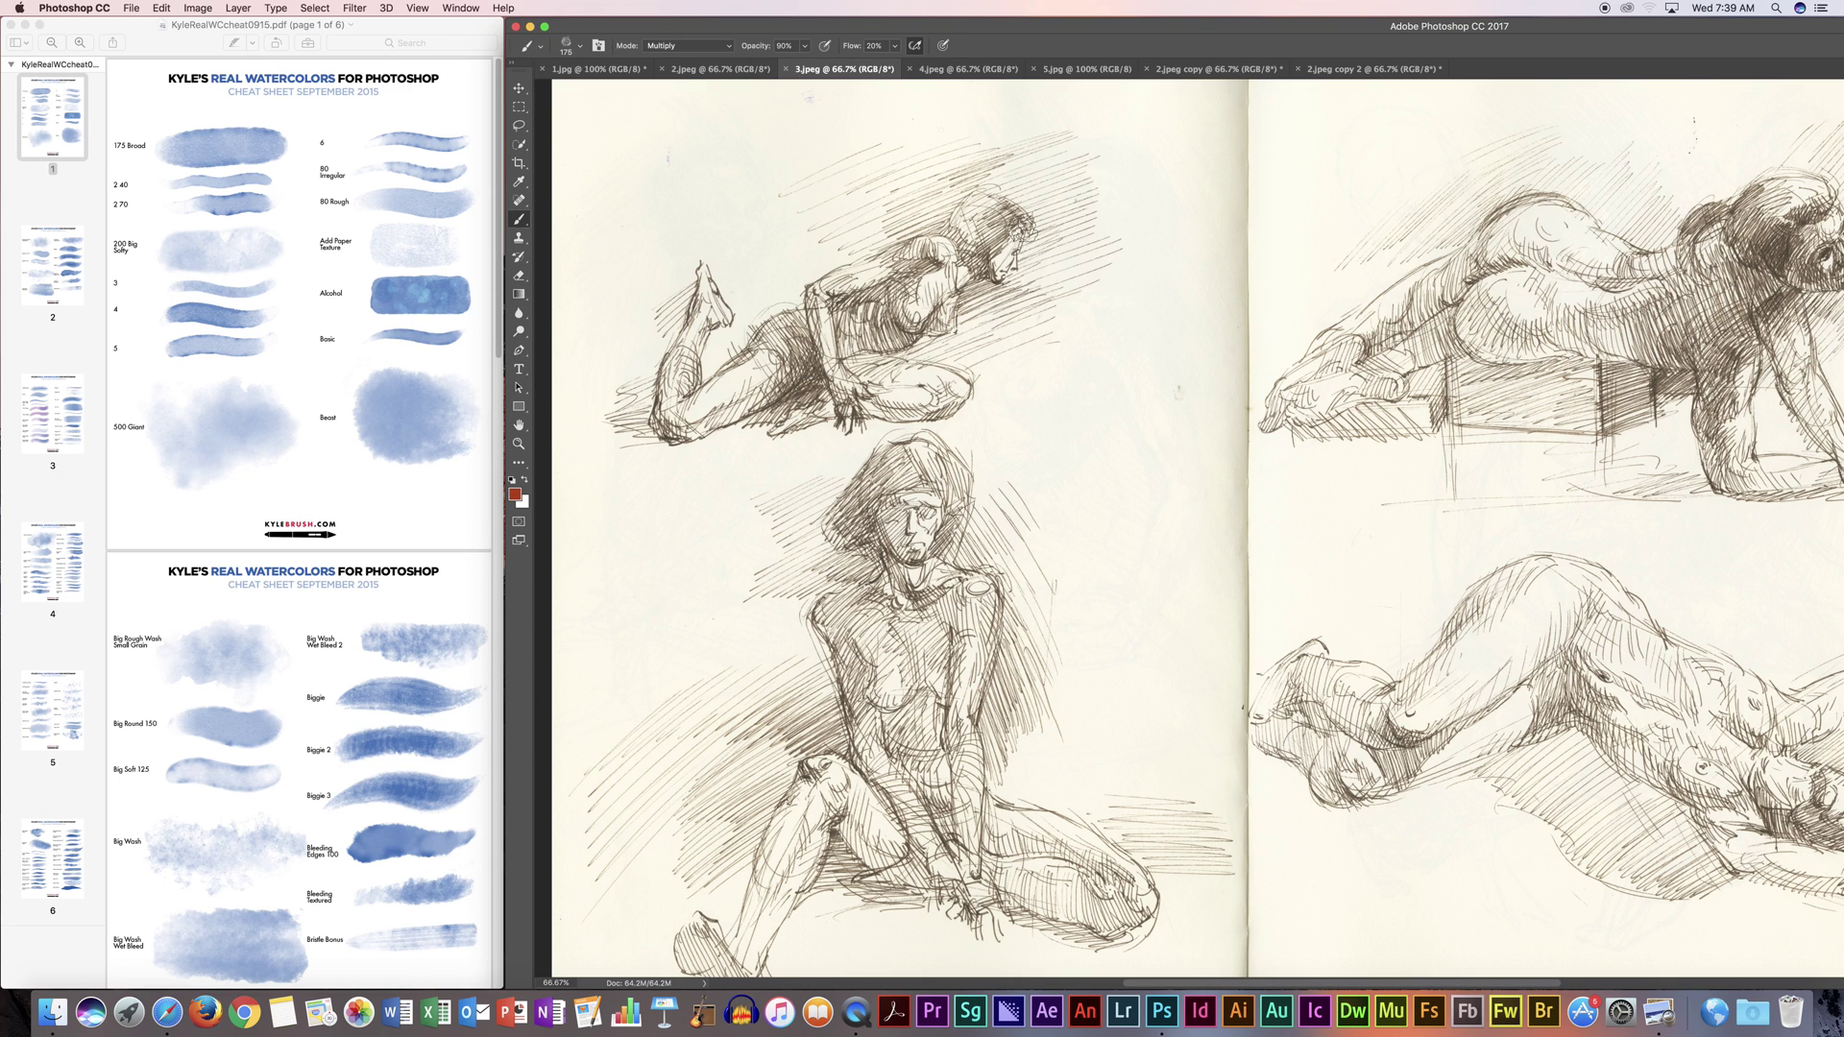
# Step: Change the foreground colour to a dark brown based on the sketch's ink and lower the brush opacity to 15%
pyautogui.click(515, 494)
pyautogui.moveTo(814, 344); pyautogui.dragTo(866, 375)
pyautogui.click(682, 428)
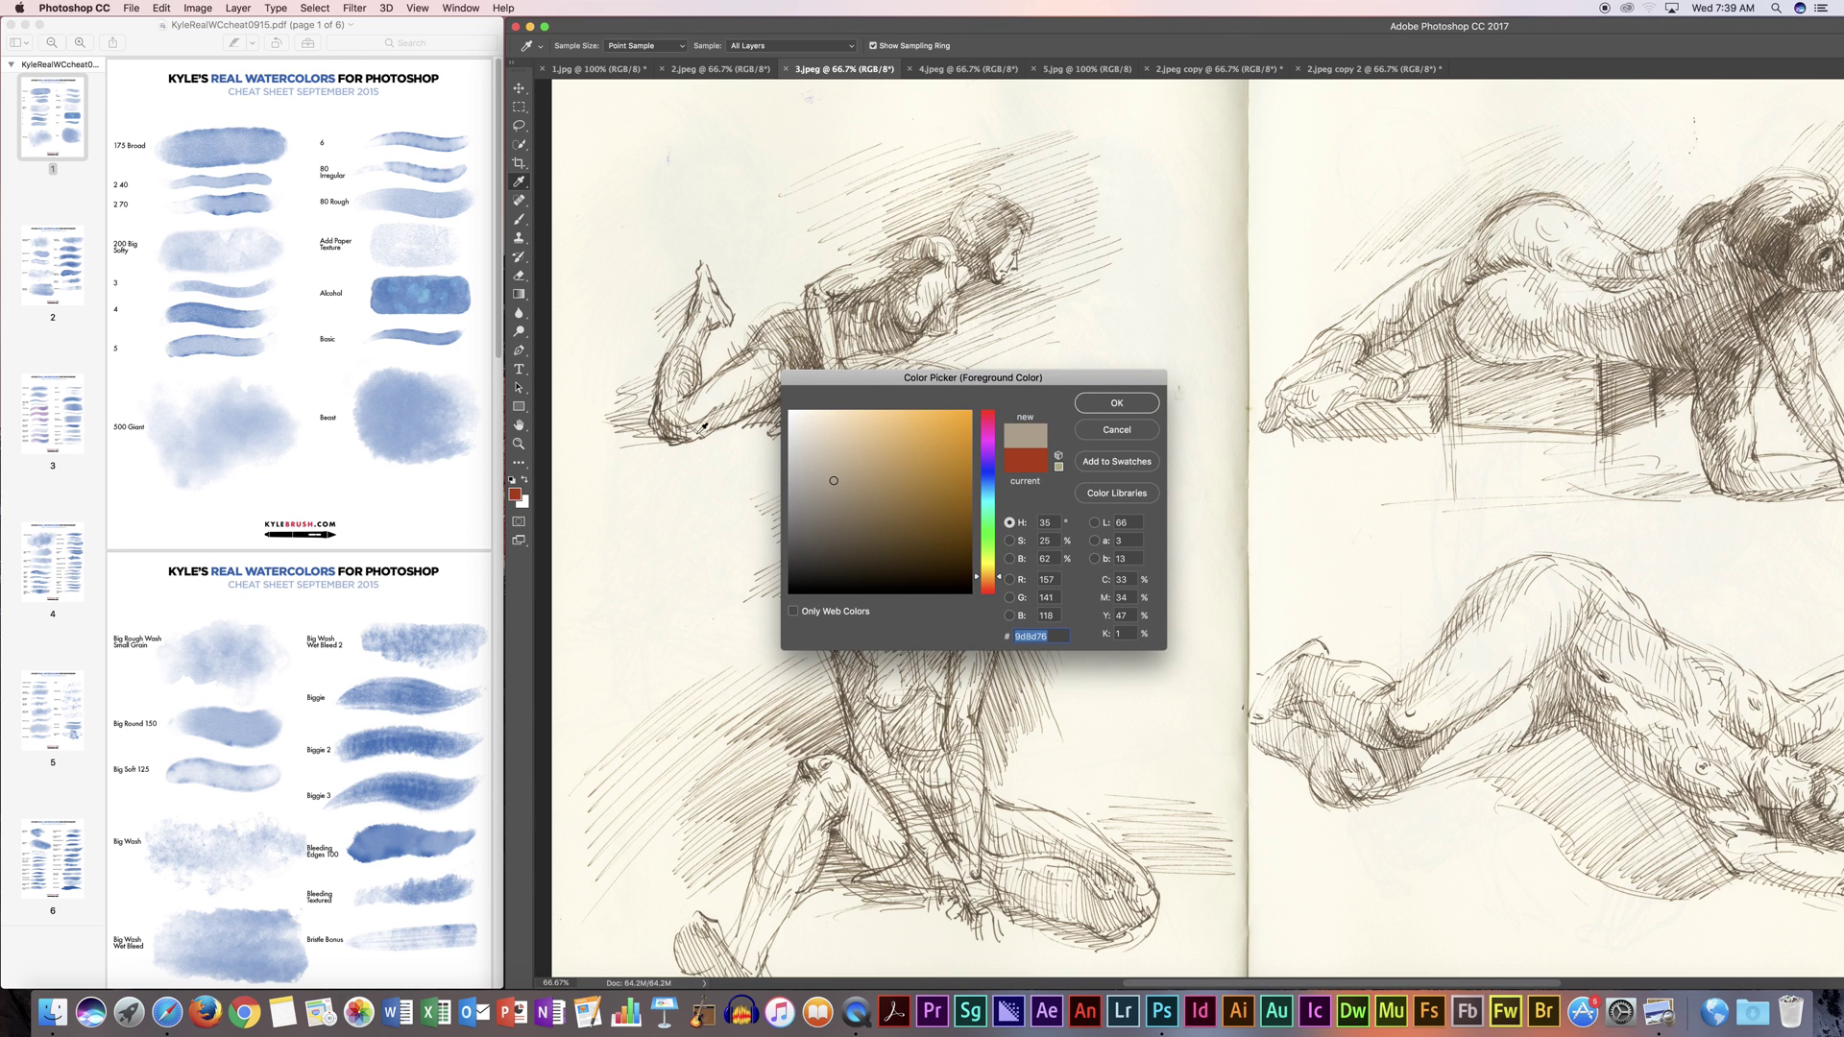
pyautogui.moveTo(833, 481)
pyautogui.mouseDown()
pyautogui.moveTo(928, 504)
pyautogui.moveTo(966, 540)
pyautogui.mouseUp()
pyautogui.click(1151, 408)
pyautogui.click(805, 46)
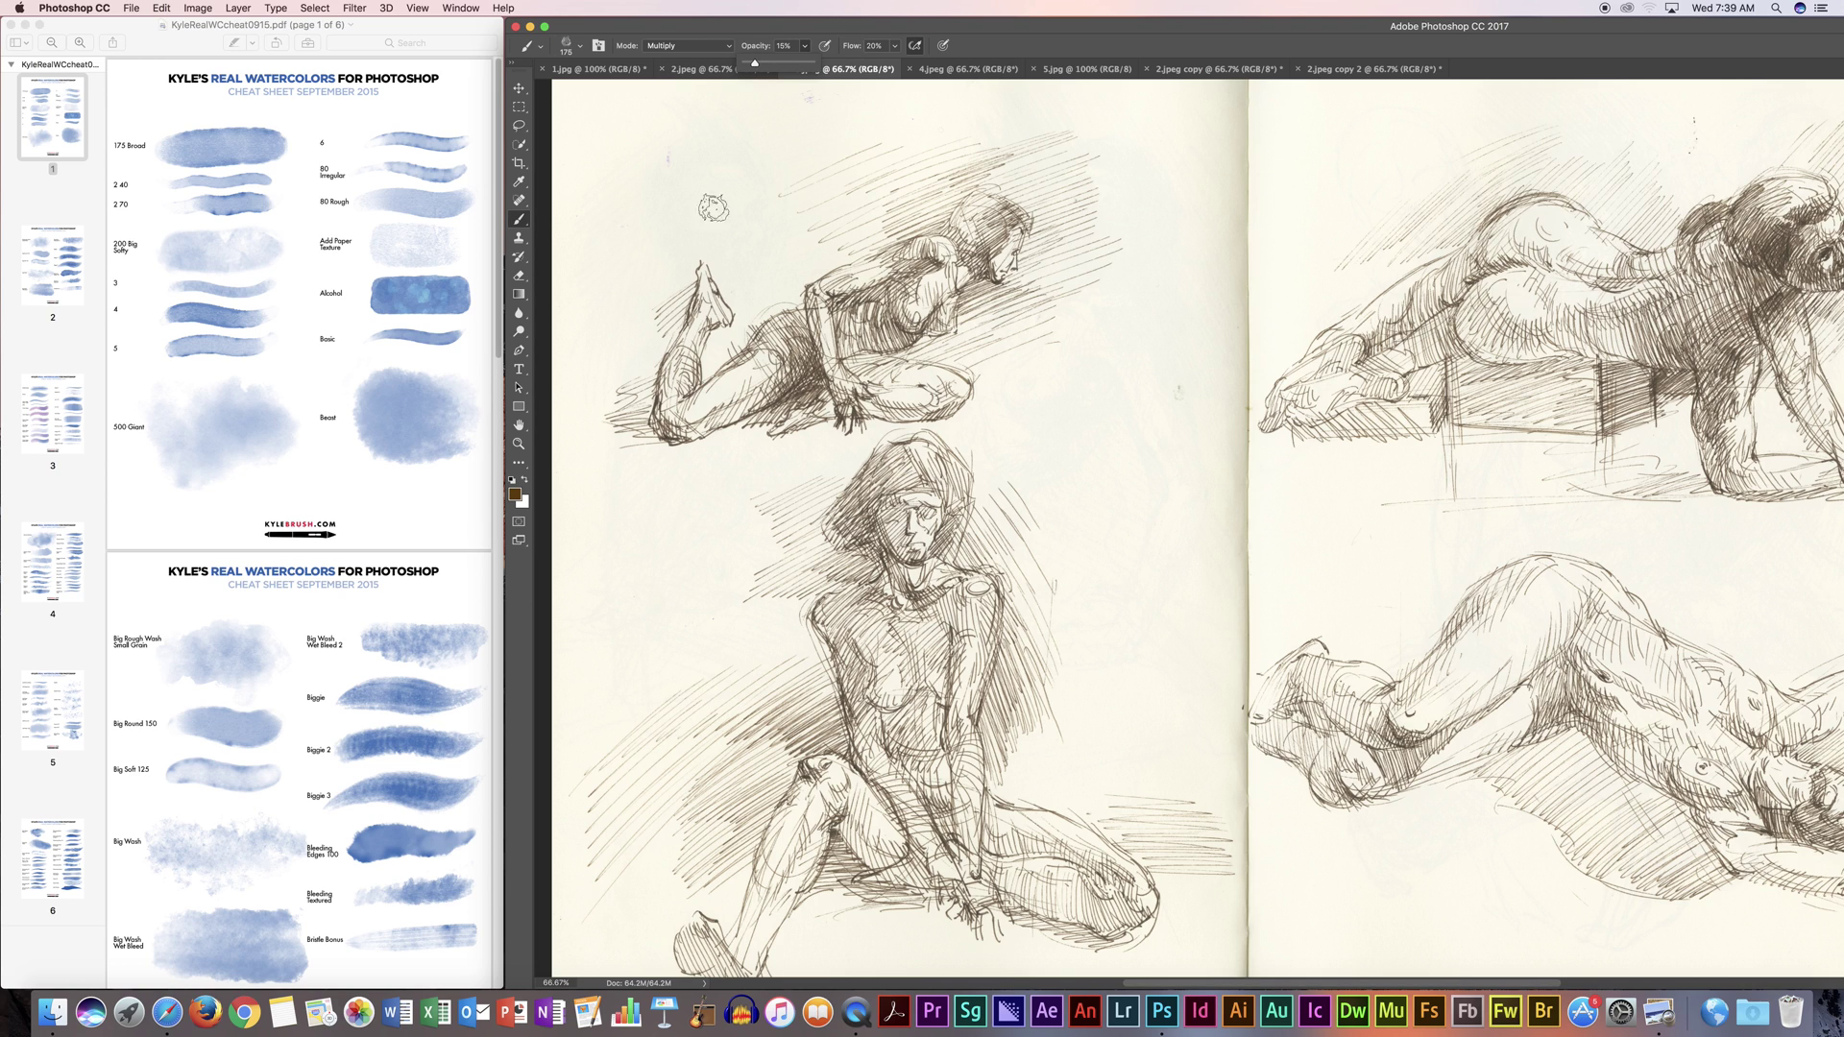
# Step: Reduce the brush size slightly and lay brown washes around and over the crawling figure on the left page
pyautogui.click(579, 45)
pyautogui.moveTo(648, 91); pyautogui.dragTo(640, 91)
pyautogui.click(675, 38)
pyautogui.moveTo(797, 195)
pyautogui.mouseDown()
pyautogui.moveTo(896, 153)
pyautogui.moveTo(880, 149)
pyautogui.moveTo(788, 181)
pyautogui.moveTo(877, 190)
pyautogui.moveTo(842, 217)
pyautogui.moveTo(937, 204)
pyautogui.moveTo(866, 215)
pyautogui.moveTo(834, 236)
pyautogui.moveTo(848, 247)
pyautogui.moveTo(955, 206)
pyautogui.moveTo(951, 188)
pyautogui.moveTo(1008, 155)
pyautogui.moveTo(989, 150)
pyautogui.moveTo(1018, 169)
pyautogui.moveTo(985, 179)
pyautogui.moveTo(1046, 162)
pyautogui.moveTo(1023, 193)
pyautogui.moveTo(1053, 213)
pyautogui.moveTo(1007, 201)
pyautogui.moveTo(1057, 190)
pyautogui.moveTo(987, 181)
pyautogui.moveTo(943, 214)
pyautogui.moveTo(975, 228)
pyautogui.moveTo(1005, 294)
pyautogui.moveTo(1072, 217)
pyautogui.moveTo(1002, 164)
pyautogui.moveTo(1062, 190)
pyautogui.moveTo(1055, 247)
pyautogui.moveTo(986, 329)
pyautogui.moveTo(1077, 301)
pyautogui.moveTo(1056, 318)
pyautogui.moveTo(989, 306)
pyautogui.moveTo(956, 348)
pyautogui.moveTo(924, 337)
pyautogui.moveTo(951, 351)
pyautogui.moveTo(929, 353)
pyautogui.moveTo(975, 326)
pyautogui.moveTo(893, 340)
pyautogui.moveTo(850, 325)
pyautogui.moveTo(895, 300)
pyautogui.moveTo(903, 319)
pyautogui.moveTo(915, 288)
pyautogui.moveTo(885, 231)
pyautogui.moveTo(792, 286)
pyautogui.moveTo(793, 311)
pyautogui.moveTo(869, 338)
pyautogui.moveTo(864, 369)
pyautogui.moveTo(934, 377)
pyautogui.moveTo(855, 402)
pyautogui.moveTo(963, 406)
pyautogui.moveTo(894, 383)
pyautogui.moveTo(769, 415)
pyautogui.moveTo(807, 411)
pyautogui.moveTo(819, 303)
pyautogui.moveTo(835, 398)
pyautogui.moveTo(779, 342)
pyautogui.moveTo(758, 351)
pyautogui.moveTo(807, 307)
pyautogui.moveTo(786, 395)
pyautogui.moveTo(689, 433)
pyautogui.moveTo(797, 379)
pyautogui.moveTo(740, 431)
pyautogui.moveTo(793, 375)
pyautogui.mouseUp()
pyautogui.moveTo(596, 406)
pyautogui.mouseDown()
pyautogui.moveTo(614, 398)
pyautogui.moveTo(605, 418)
pyautogui.moveTo(643, 432)
pyautogui.moveTo(673, 412)
pyautogui.moveTo(661, 350)
pyautogui.moveTo(694, 279)
pyautogui.moveTo(685, 365)
pyautogui.moveTo(701, 317)
pyautogui.moveTo(694, 382)
pyautogui.moveTo(729, 415)
pyautogui.moveTo(812, 300)
pyautogui.moveTo(752, 343)
pyautogui.moveTo(816, 375)
pyautogui.moveTo(951, 215)
pyautogui.moveTo(1014, 184)
pyautogui.moveTo(928, 223)
pyautogui.moveTo(968, 162)
pyautogui.moveTo(979, 182)
pyautogui.moveTo(905, 214)
pyautogui.moveTo(1018, 216)
pyautogui.moveTo(999, 245)
pyautogui.moveTo(969, 240)
pyautogui.moveTo(992, 238)
pyautogui.moveTo(987, 208)
pyautogui.moveTo(903, 233)
pyautogui.moveTo(1023, 190)
pyautogui.moveTo(965, 179)
pyautogui.moveTo(877, 228)
pyautogui.moveTo(999, 212)
pyautogui.moveTo(972, 218)
pyautogui.moveTo(990, 236)
pyautogui.moveTo(960, 230)
pyautogui.moveTo(994, 220)
pyautogui.moveTo(1013, 262)
pyautogui.moveTo(961, 257)
pyautogui.mouseUp()
pyautogui.moveTo(848, 278); pyautogui.dragTo(895, 255)
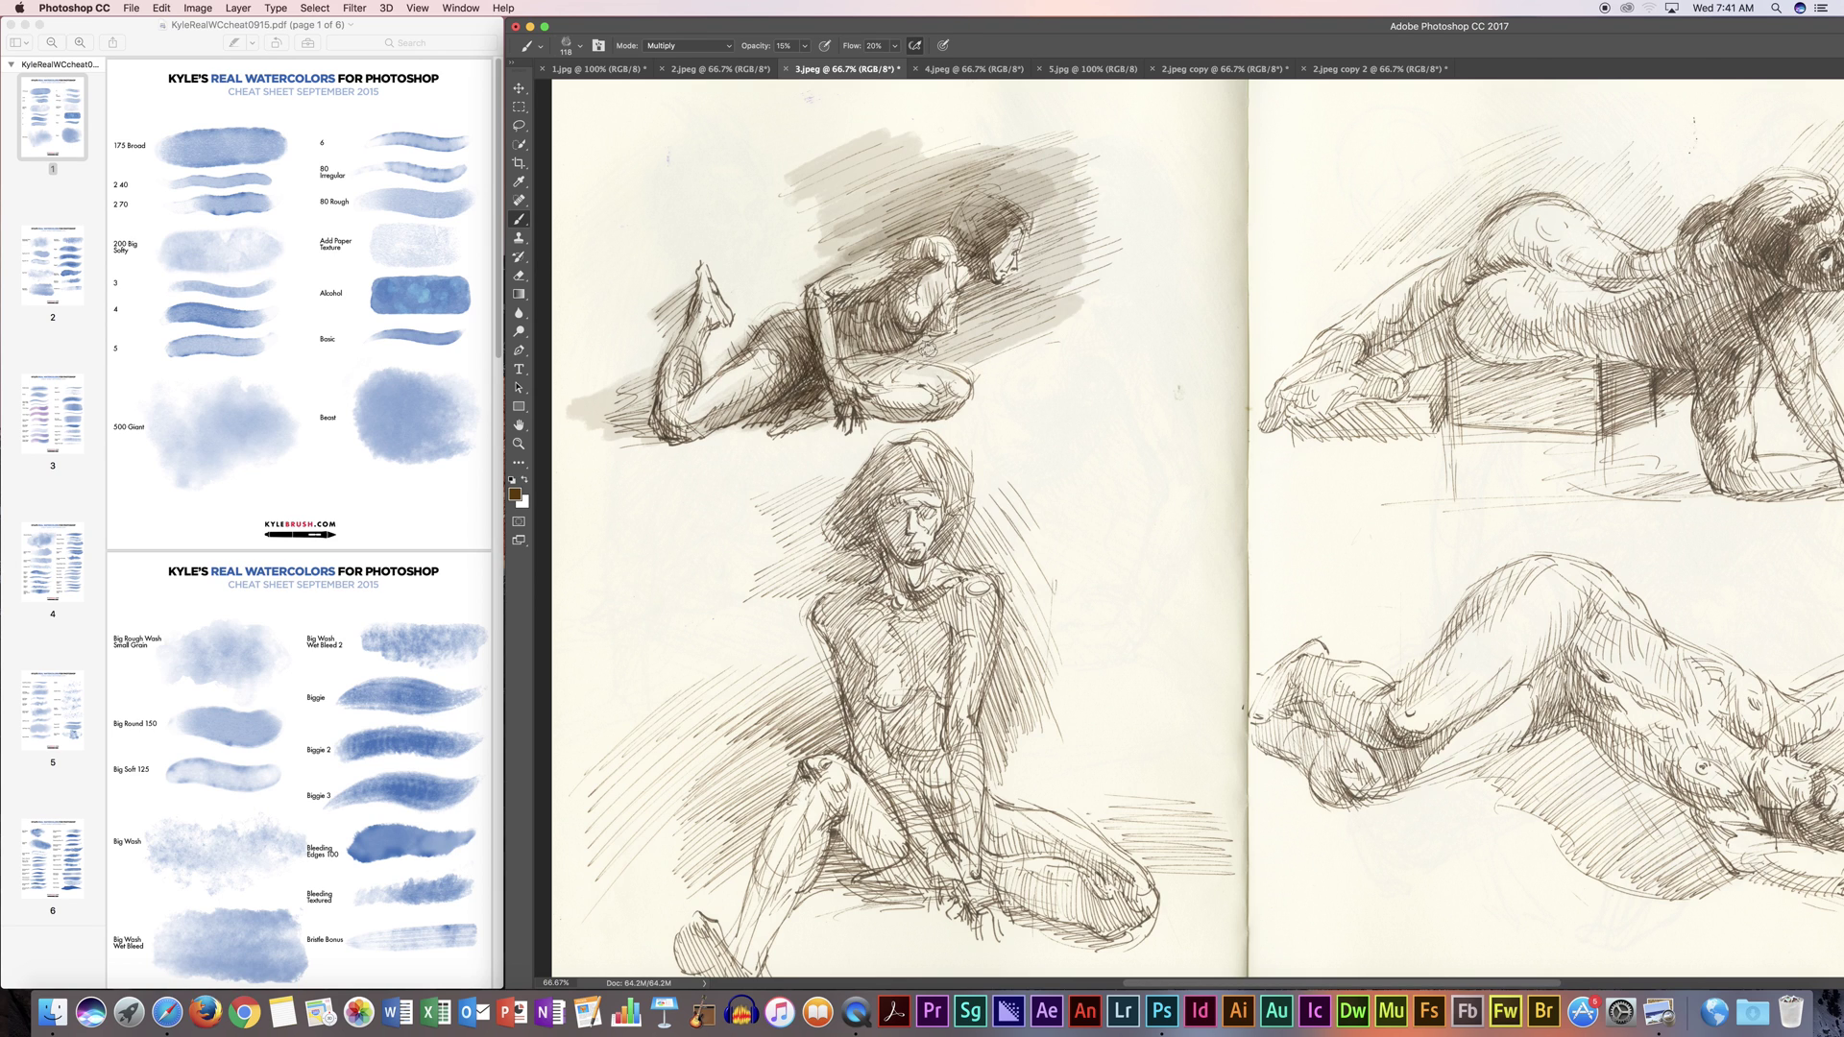
pyautogui.moveTo(930, 350)
pyautogui.mouseDown()
pyautogui.moveTo(1029, 330)
pyautogui.moveTo(994, 378)
pyautogui.moveTo(1063, 425)
pyautogui.moveTo(951, 351)
pyautogui.moveTo(888, 349)
pyautogui.moveTo(945, 350)
pyautogui.mouseUp()
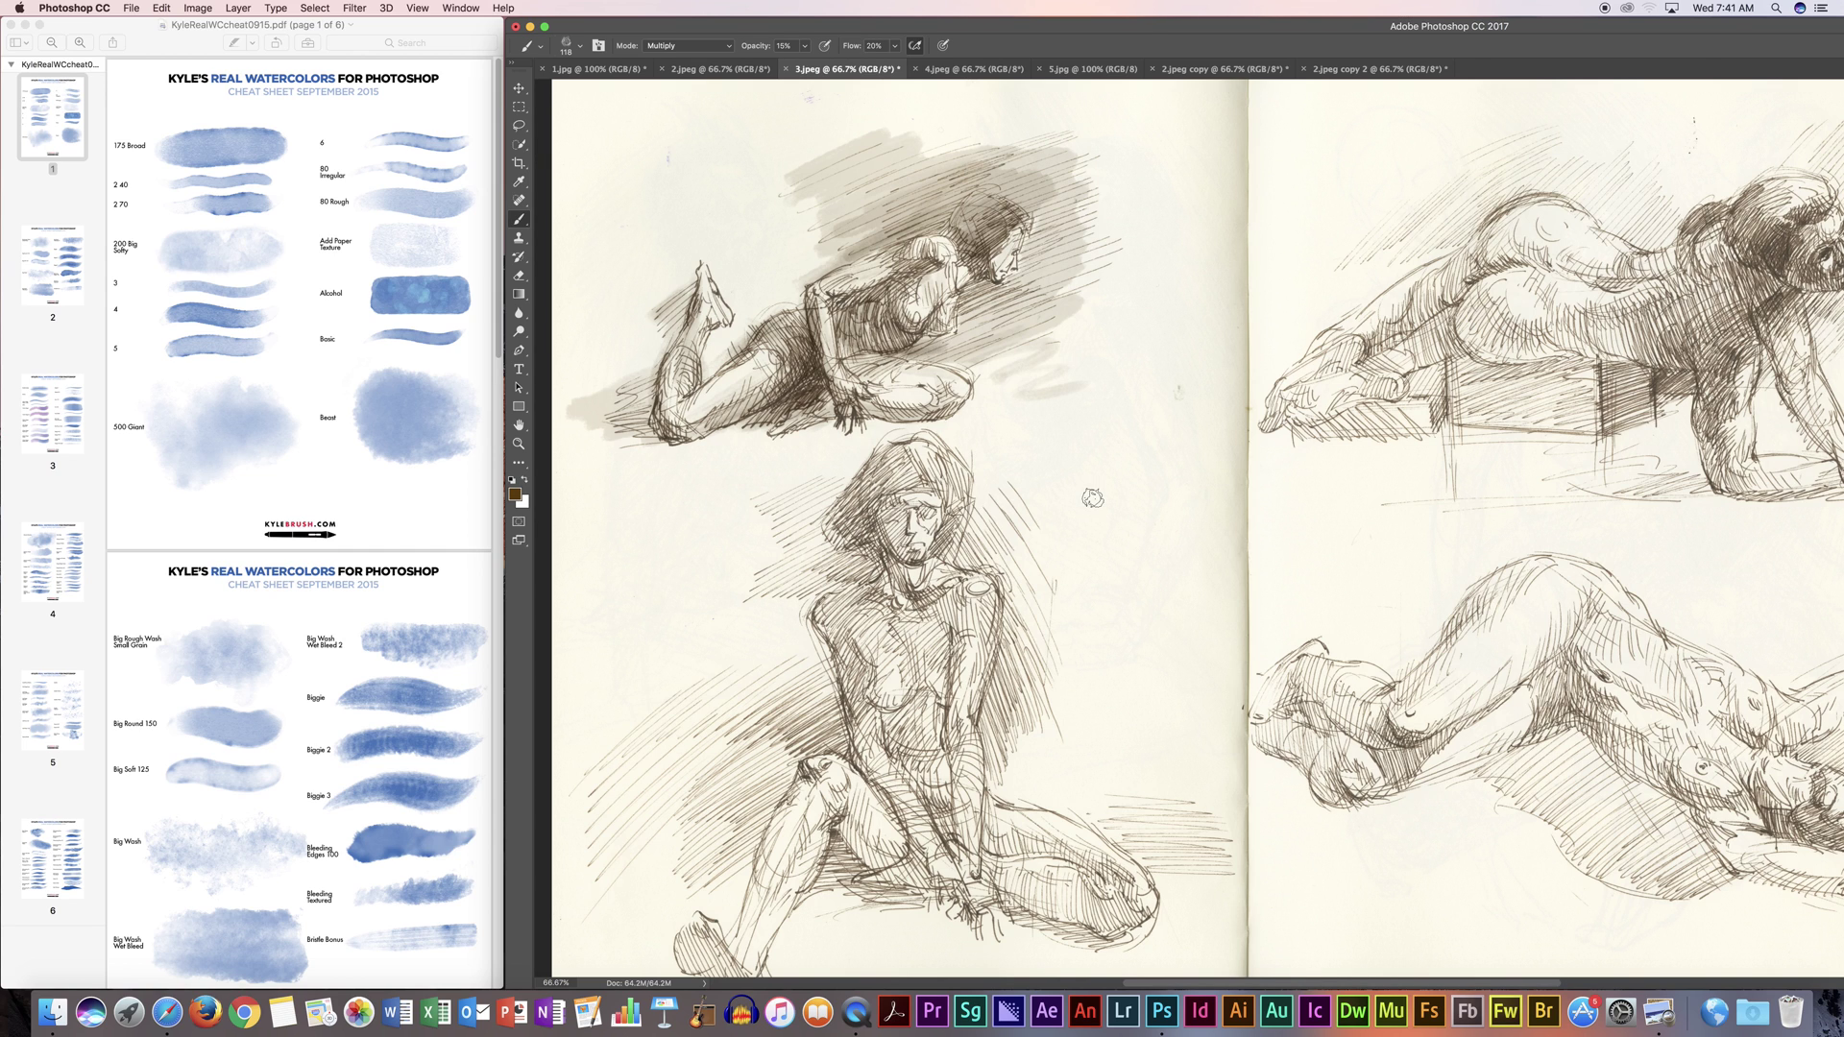
# Step: Bring the seated figure into view and set the foreground colour to dark green #066017
pyautogui.moveTo(951, 632); pyautogui.dragTo(942, 565)
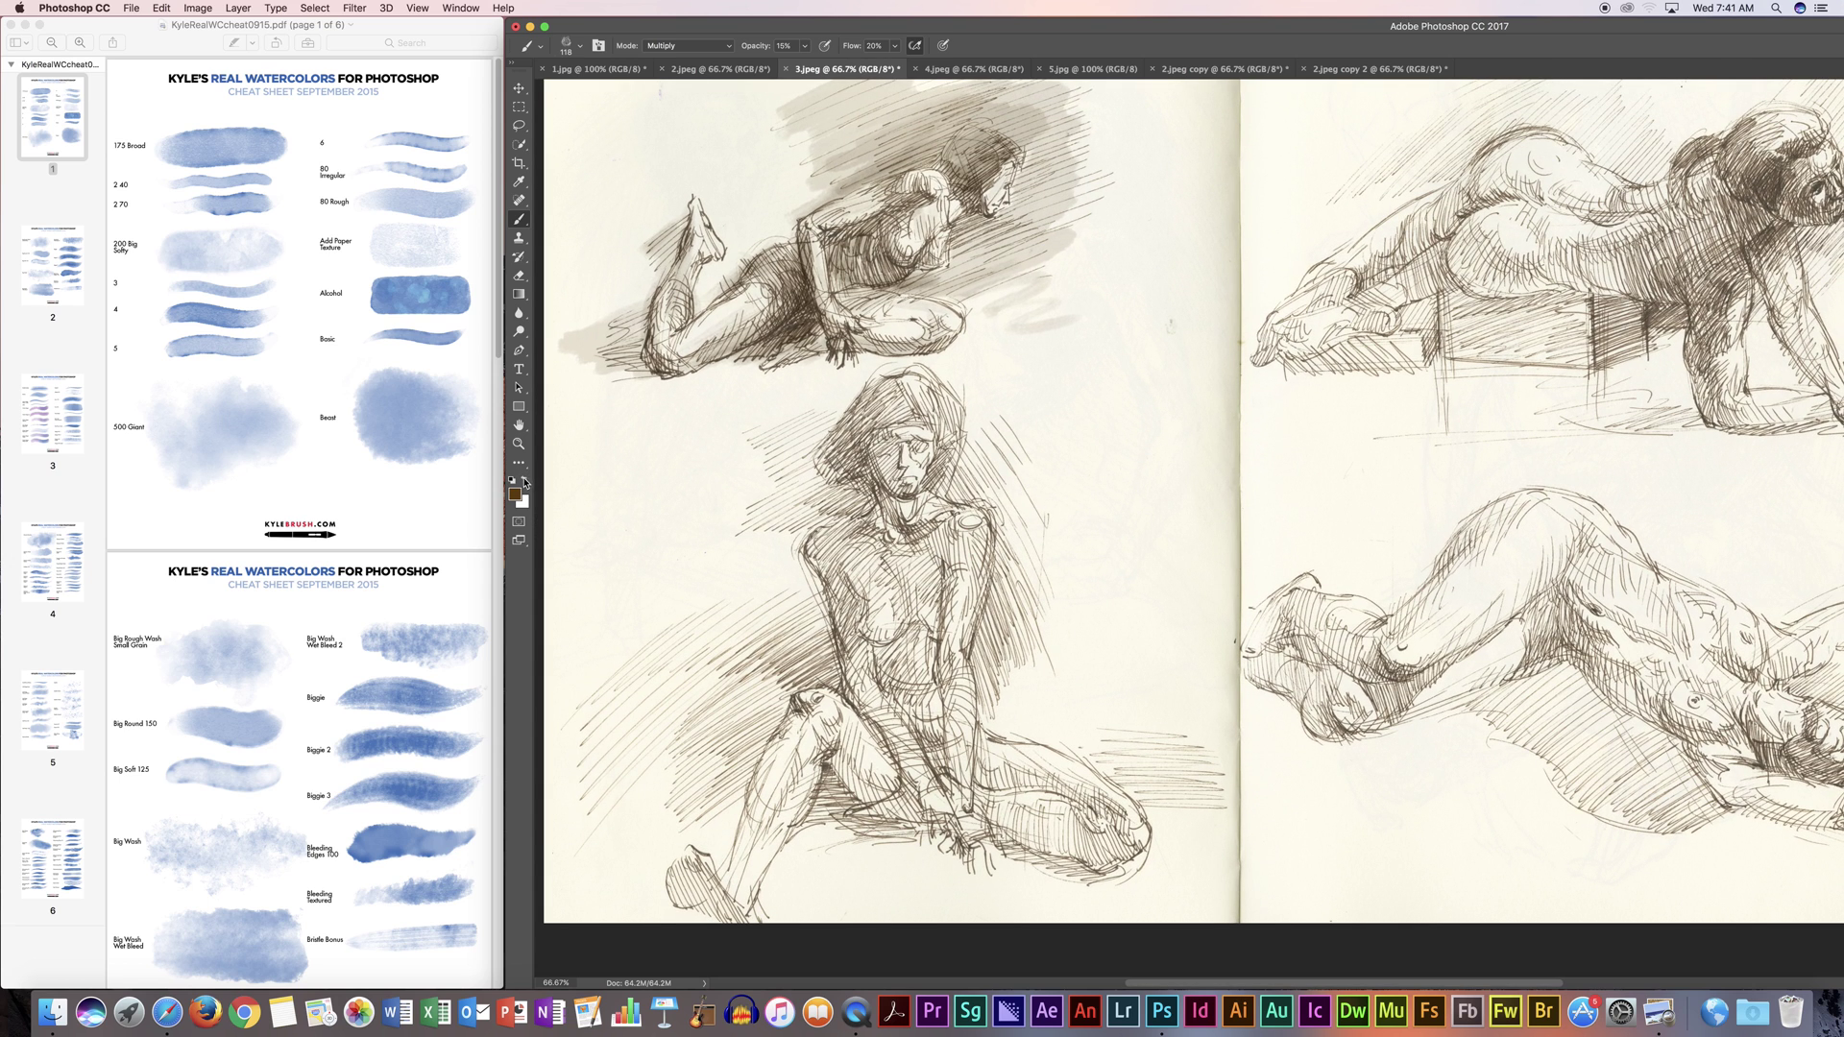
pyautogui.click(515, 496)
pyautogui.moveTo(989, 539)
pyautogui.mouseDown()
pyautogui.moveTo(967, 503)
pyautogui.moveTo(958, 528)
pyautogui.mouseUp()
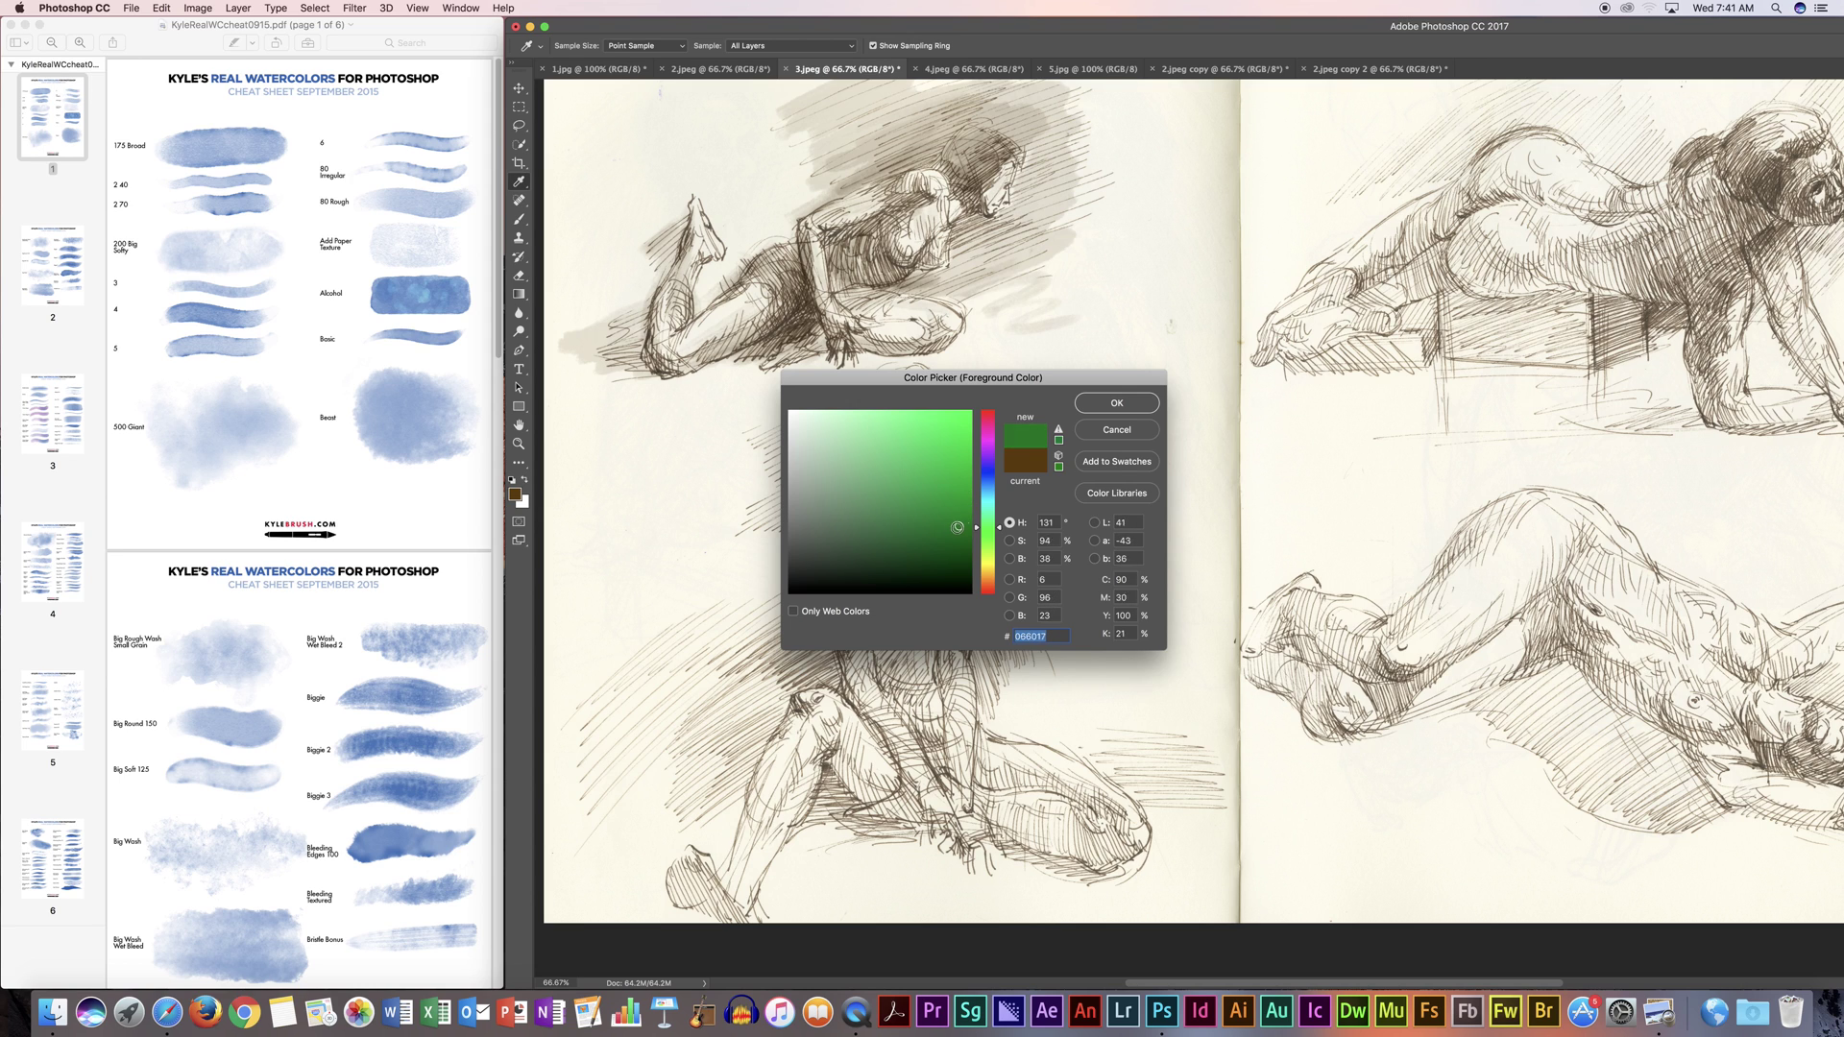
pyautogui.click(1096, 402)
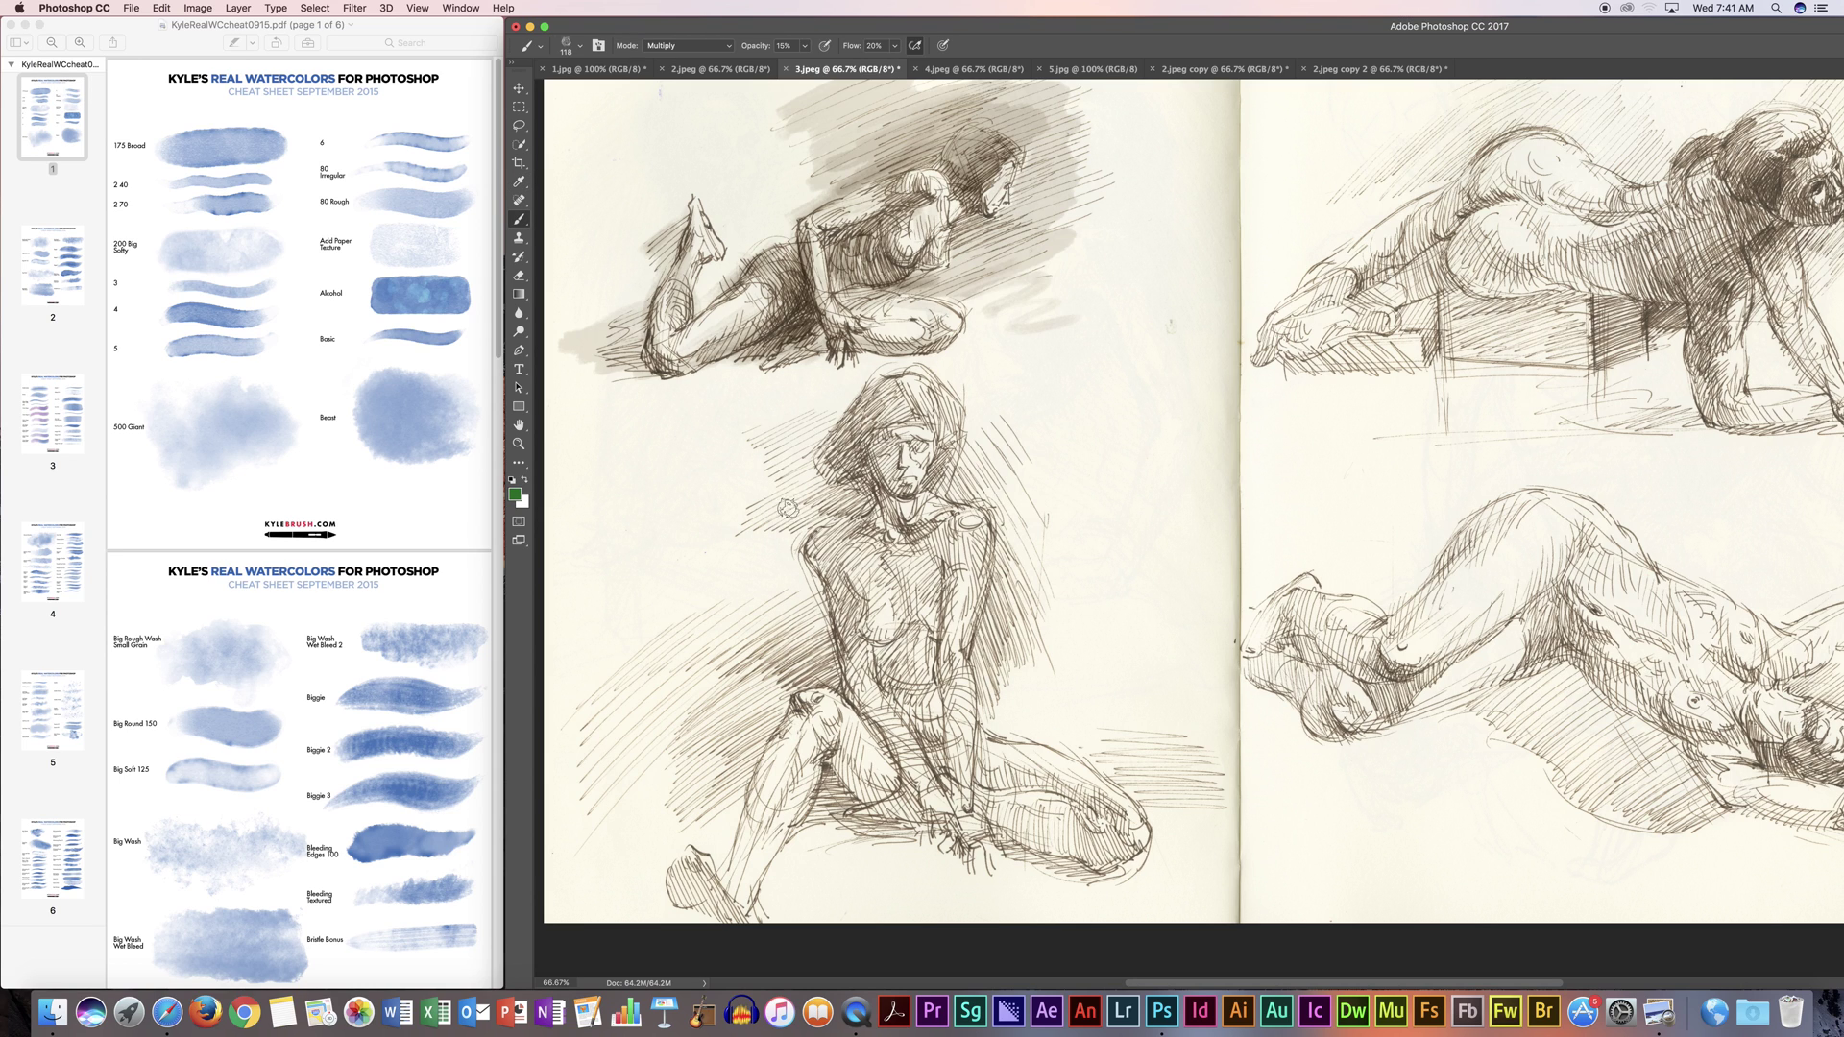
# Step: Lay dark green washes behind and over the seated figure on the left page, covering the hair, torso, legs and ground
pyautogui.moveTo(700, 459)
pyautogui.mouseDown()
pyautogui.moveTo(826, 403)
pyautogui.moveTo(758, 451)
pyautogui.moveTo(845, 452)
pyautogui.moveTo(869, 396)
pyautogui.moveTo(922, 382)
pyautogui.moveTo(941, 403)
pyautogui.moveTo(911, 414)
pyautogui.mouseUp()
pyautogui.moveTo(753, 490)
pyautogui.mouseDown()
pyautogui.moveTo(713, 498)
pyautogui.moveTo(864, 507)
pyautogui.moveTo(888, 434)
pyautogui.mouseUp()
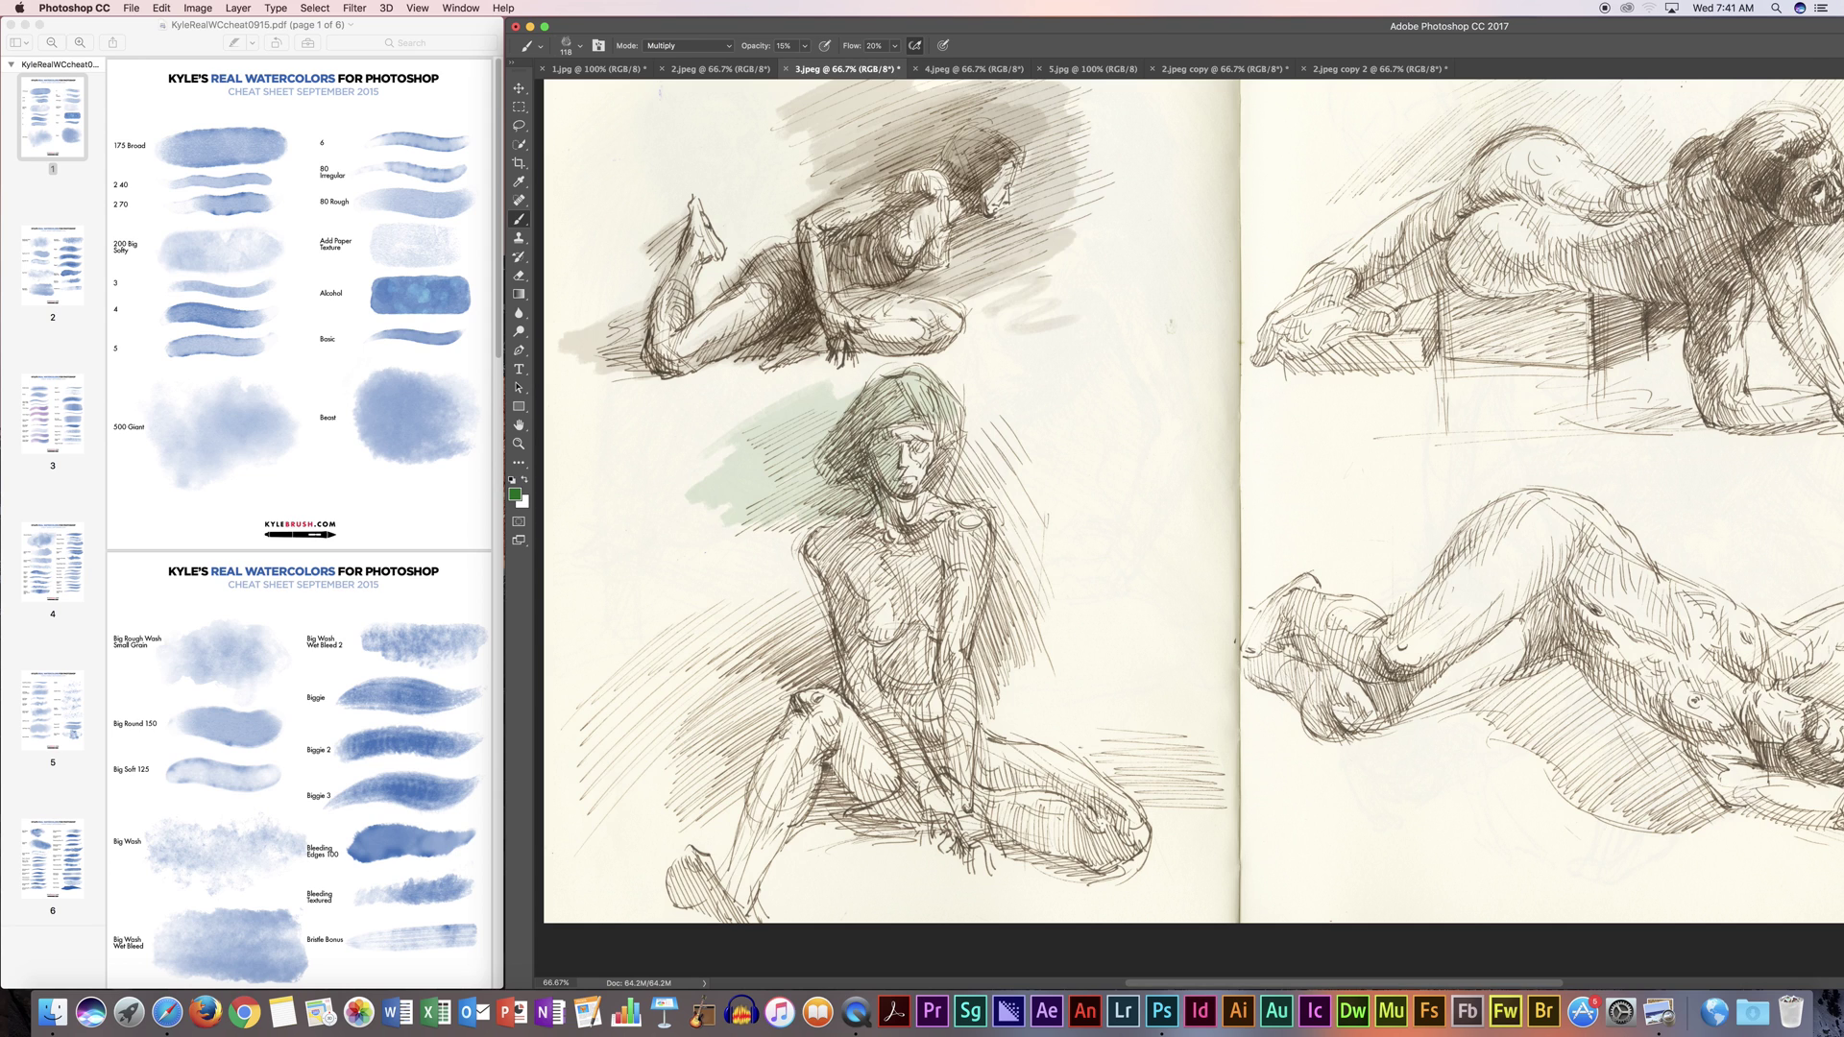
pyautogui.moveTo(952, 424)
pyautogui.mouseDown()
pyautogui.moveTo(1040, 490)
pyautogui.moveTo(999, 436)
pyautogui.moveTo(989, 478)
pyautogui.moveTo(1025, 525)
pyautogui.moveTo(1039, 537)
pyautogui.moveTo(1014, 469)
pyautogui.moveTo(1068, 539)
pyautogui.moveTo(1011, 424)
pyautogui.moveTo(1081, 548)
pyautogui.moveTo(1072, 575)
pyautogui.moveTo(995, 500)
pyautogui.moveTo(1026, 625)
pyautogui.moveTo(1056, 554)
pyautogui.moveTo(1067, 604)
pyautogui.moveTo(1011, 617)
pyautogui.moveTo(975, 672)
pyautogui.moveTo(1001, 624)
pyautogui.moveTo(1025, 628)
pyautogui.moveTo(1034, 564)
pyautogui.mouseUp()
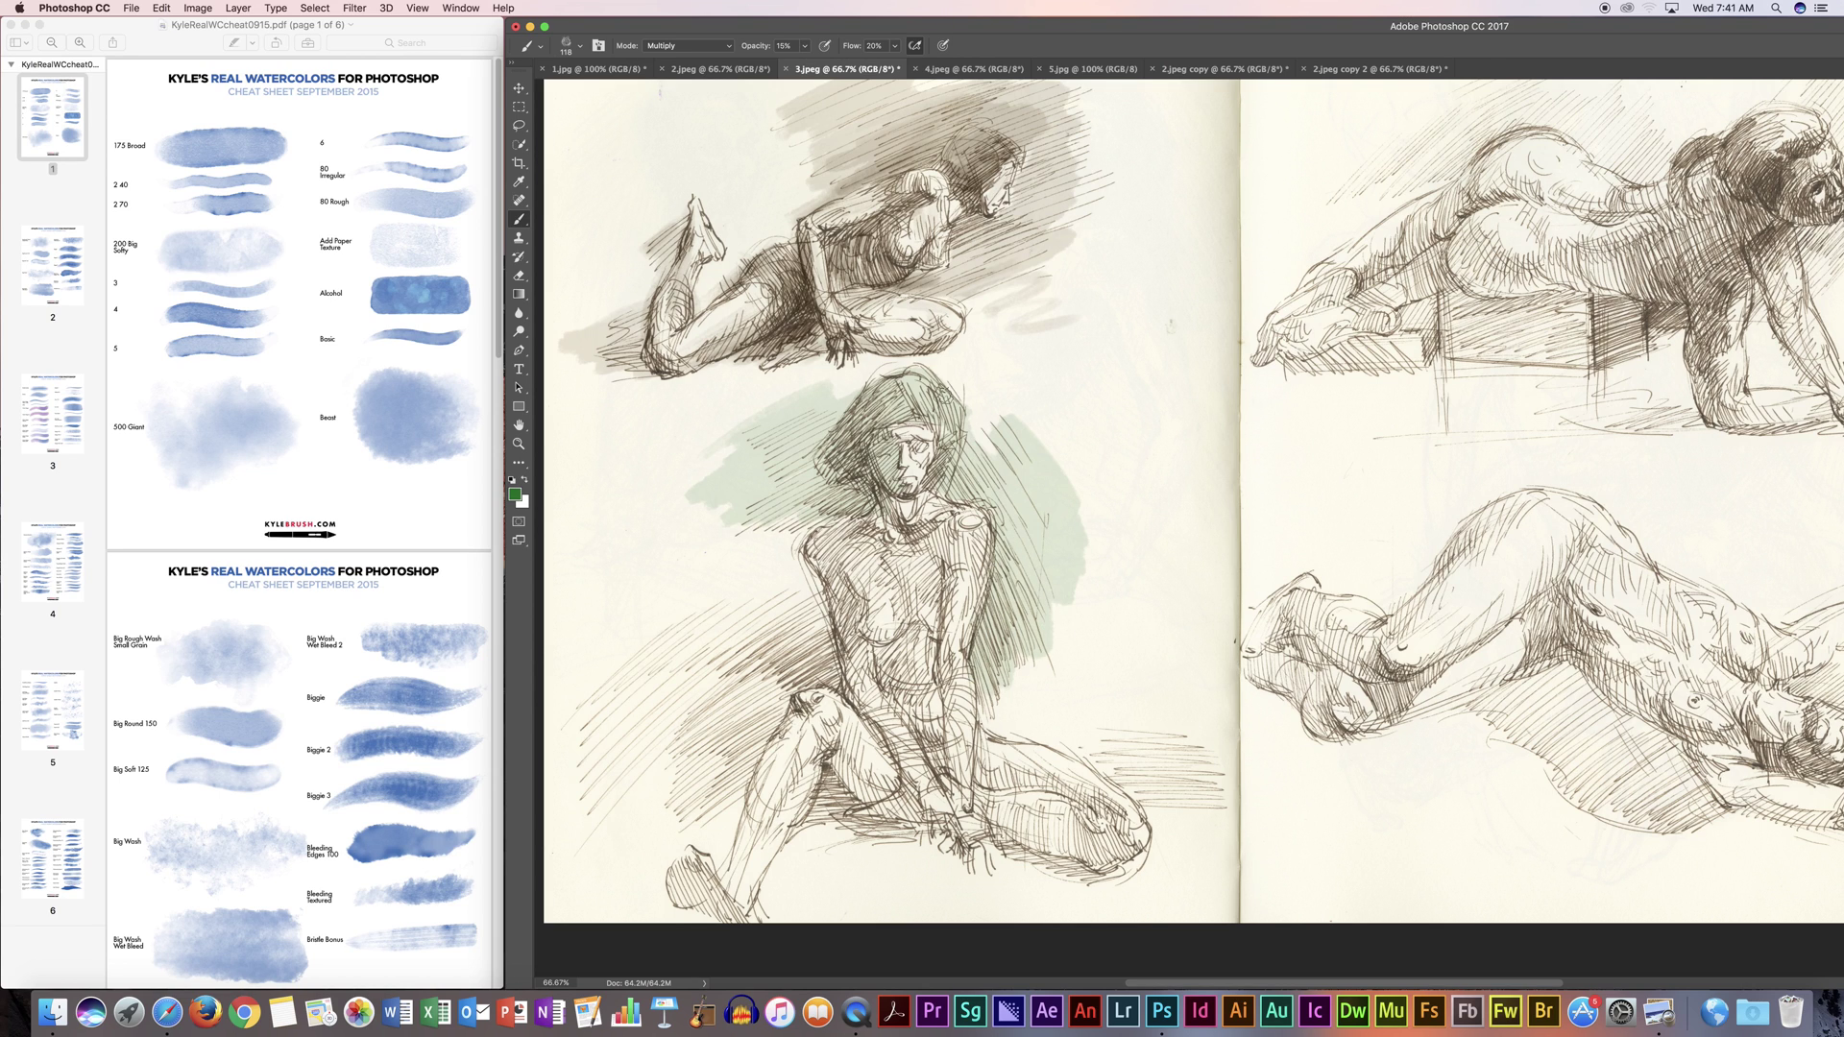
pyautogui.moveTo(817, 538)
pyautogui.mouseDown()
pyautogui.moveTo(933, 507)
pyautogui.moveTo(830, 569)
pyautogui.moveTo(876, 570)
pyautogui.moveTo(872, 596)
pyautogui.moveTo(948, 543)
pyautogui.moveTo(974, 548)
pyautogui.moveTo(972, 520)
pyautogui.moveTo(942, 551)
pyautogui.moveTo(942, 620)
pyautogui.moveTo(977, 620)
pyautogui.moveTo(906, 598)
pyautogui.moveTo(853, 615)
pyautogui.moveTo(823, 590)
pyautogui.moveTo(711, 663)
pyautogui.moveTo(590, 701)
pyautogui.moveTo(737, 637)
pyautogui.moveTo(710, 658)
pyautogui.moveTo(788, 566)
pyautogui.moveTo(691, 605)
pyautogui.moveTo(774, 575)
pyautogui.moveTo(816, 588)
pyautogui.moveTo(663, 706)
pyautogui.moveTo(605, 725)
pyautogui.moveTo(628, 775)
pyautogui.moveTo(759, 687)
pyautogui.moveTo(691, 778)
pyautogui.moveTo(730, 797)
pyautogui.moveTo(741, 677)
pyautogui.mouseUp()
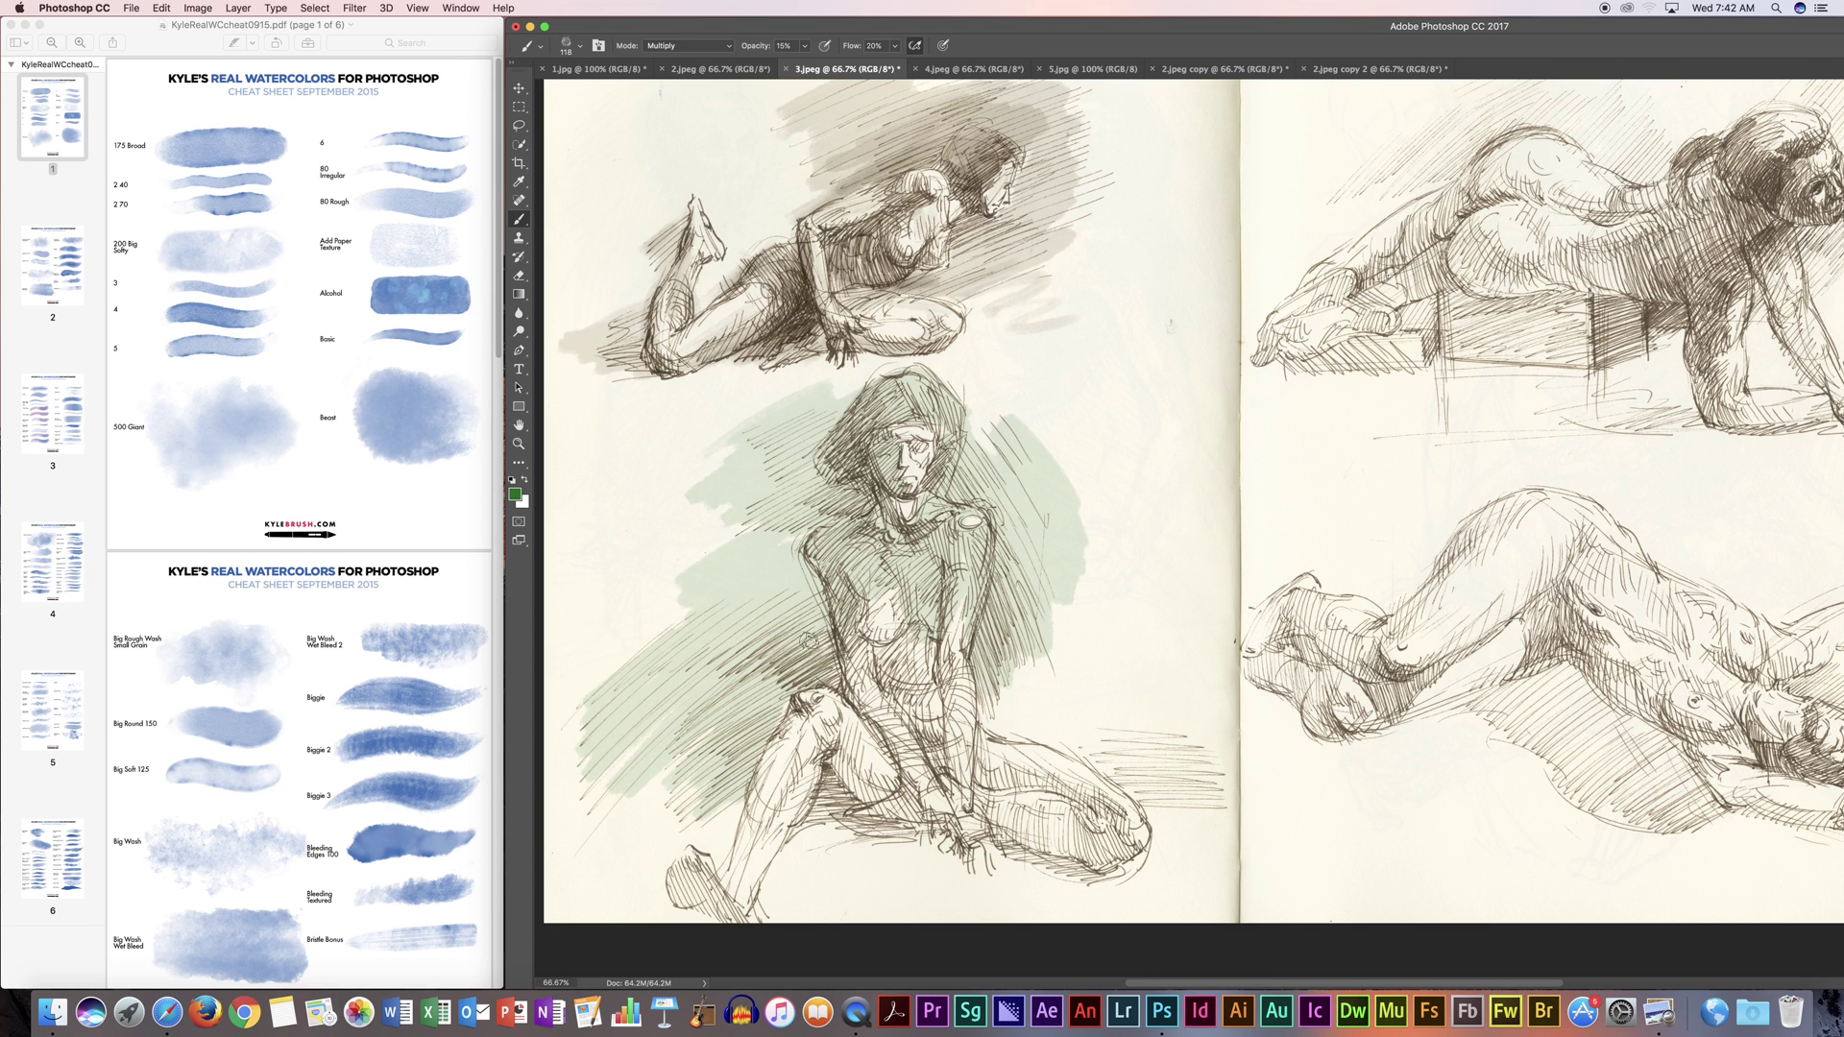
pyautogui.moveTo(893, 634)
pyautogui.mouseDown()
pyautogui.moveTo(860, 672)
pyautogui.moveTo(884, 691)
pyautogui.moveTo(922, 663)
pyautogui.moveTo(975, 684)
pyautogui.moveTo(965, 711)
pyautogui.moveTo(917, 713)
pyautogui.moveTo(893, 744)
pyautogui.moveTo(936, 768)
pyautogui.moveTo(907, 749)
pyautogui.moveTo(883, 797)
pyautogui.moveTo(855, 759)
pyautogui.moveTo(821, 811)
pyautogui.moveTo(831, 797)
pyautogui.moveTo(908, 816)
pyautogui.moveTo(875, 802)
pyautogui.moveTo(910, 765)
pyautogui.moveTo(968, 843)
pyautogui.moveTo(959, 760)
pyautogui.moveTo(983, 828)
pyautogui.moveTo(1094, 857)
pyautogui.moveTo(1008, 811)
pyautogui.moveTo(1104, 847)
pyautogui.moveTo(1049, 778)
pyautogui.moveTo(1080, 828)
pyautogui.moveTo(992, 803)
pyautogui.mouseUp()
pyautogui.moveTo(1077, 873); pyautogui.dragTo(1137, 855)
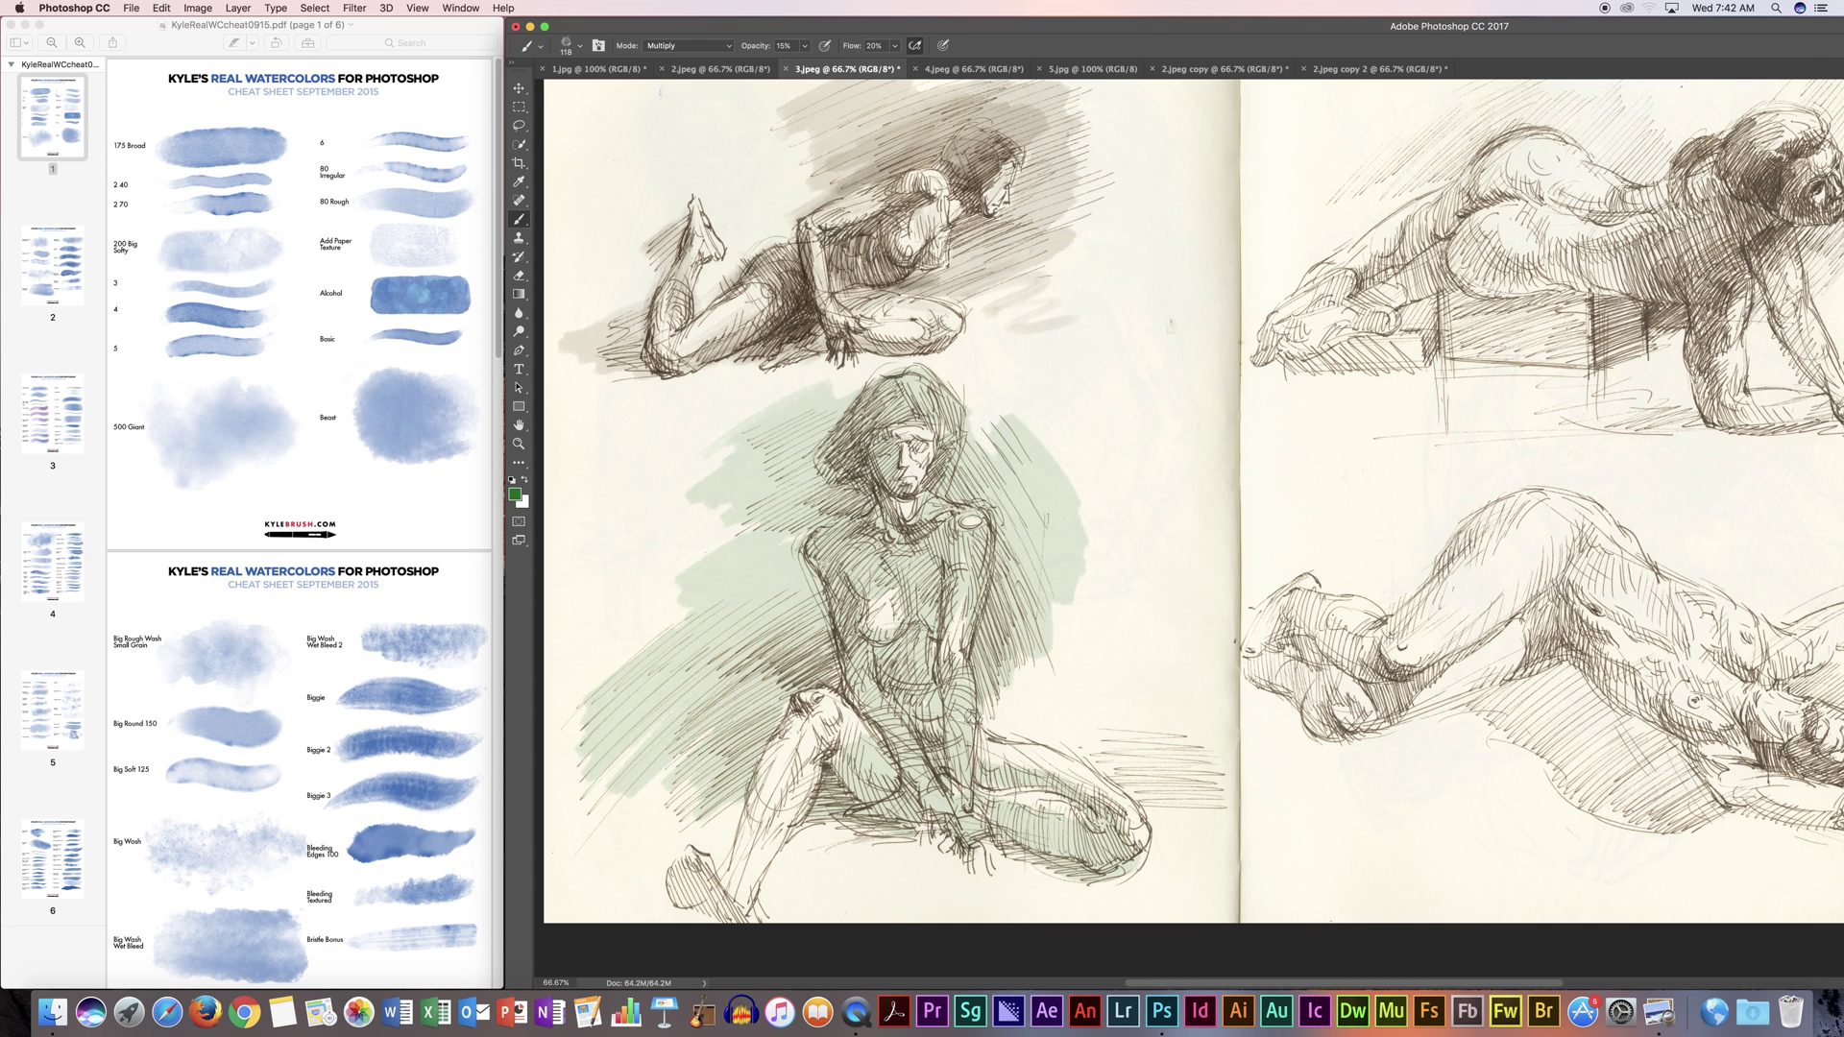
pyautogui.moveTo(1083, 748)
pyautogui.mouseDown()
pyautogui.moveTo(1175, 811)
pyautogui.moveTo(1206, 796)
pyautogui.moveTo(1200, 773)
pyautogui.moveTo(1095, 735)
pyautogui.moveTo(1125, 761)
pyautogui.moveTo(1186, 757)
pyautogui.moveTo(1087, 754)
pyautogui.moveTo(1235, 802)
pyautogui.moveTo(1182, 809)
pyautogui.moveTo(1152, 836)
pyautogui.mouseUp()
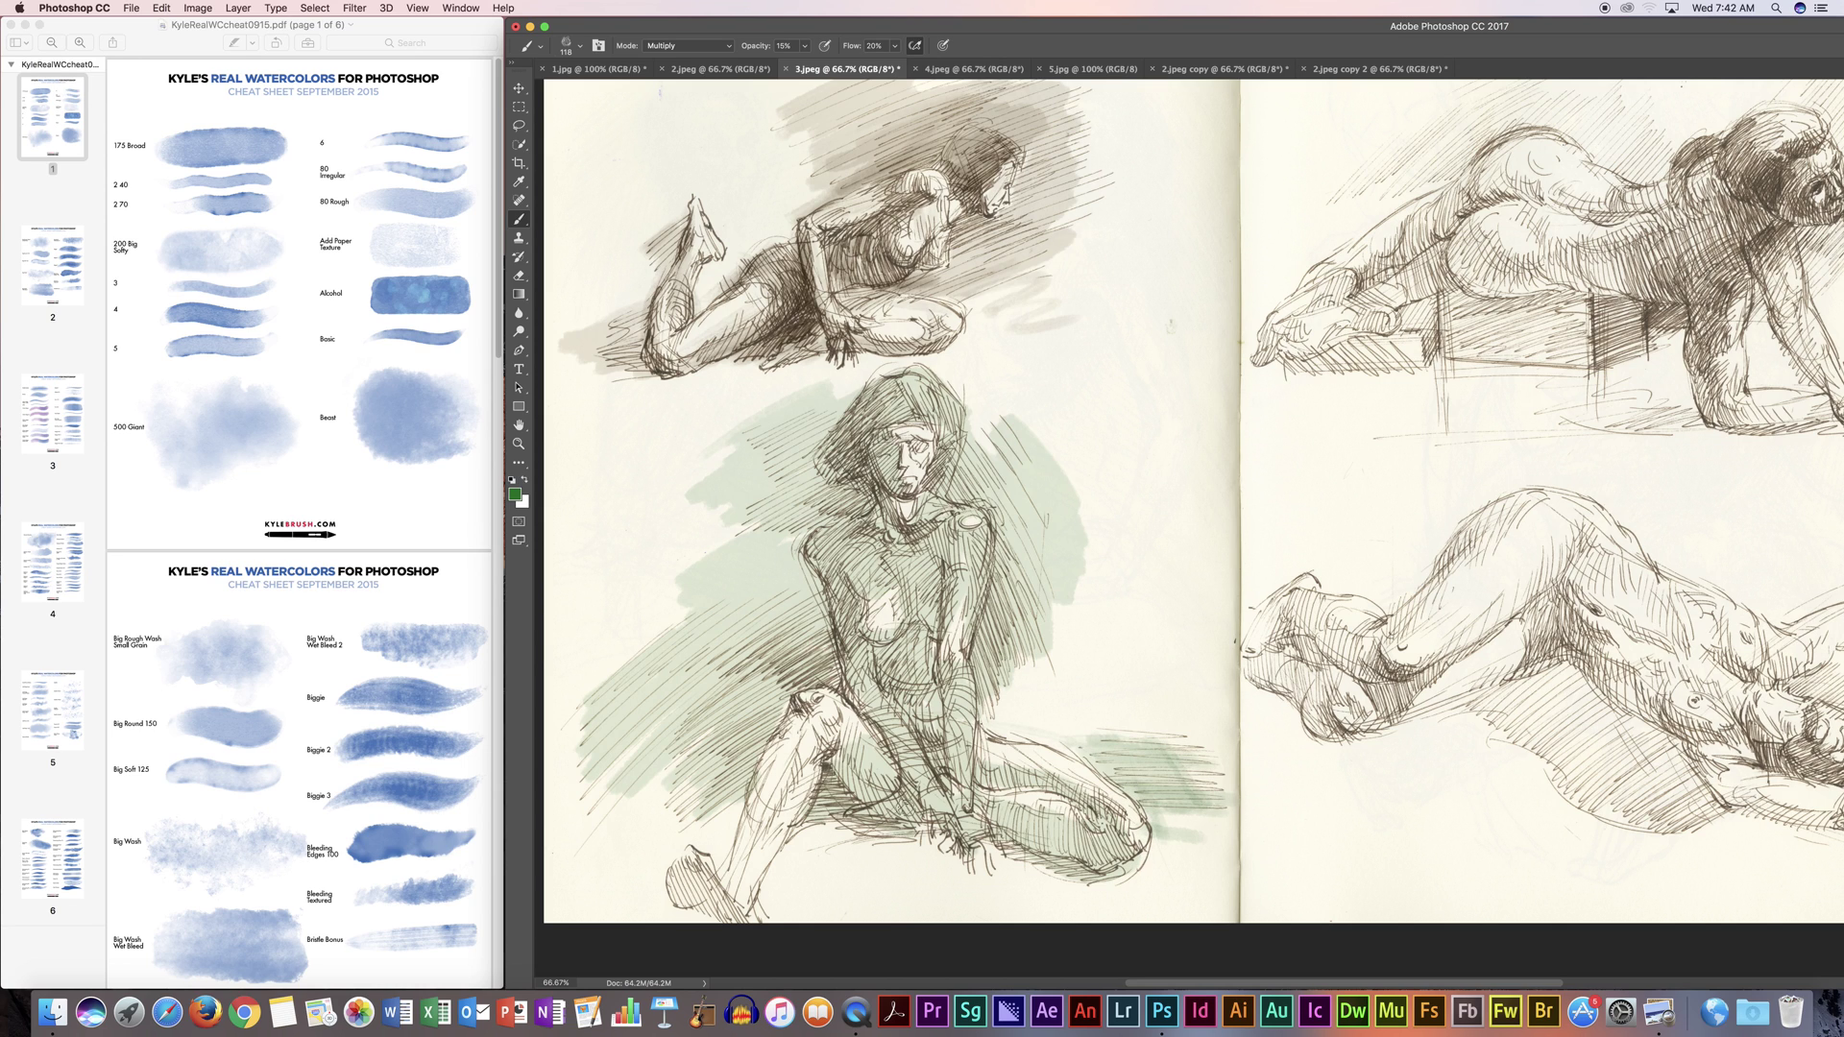
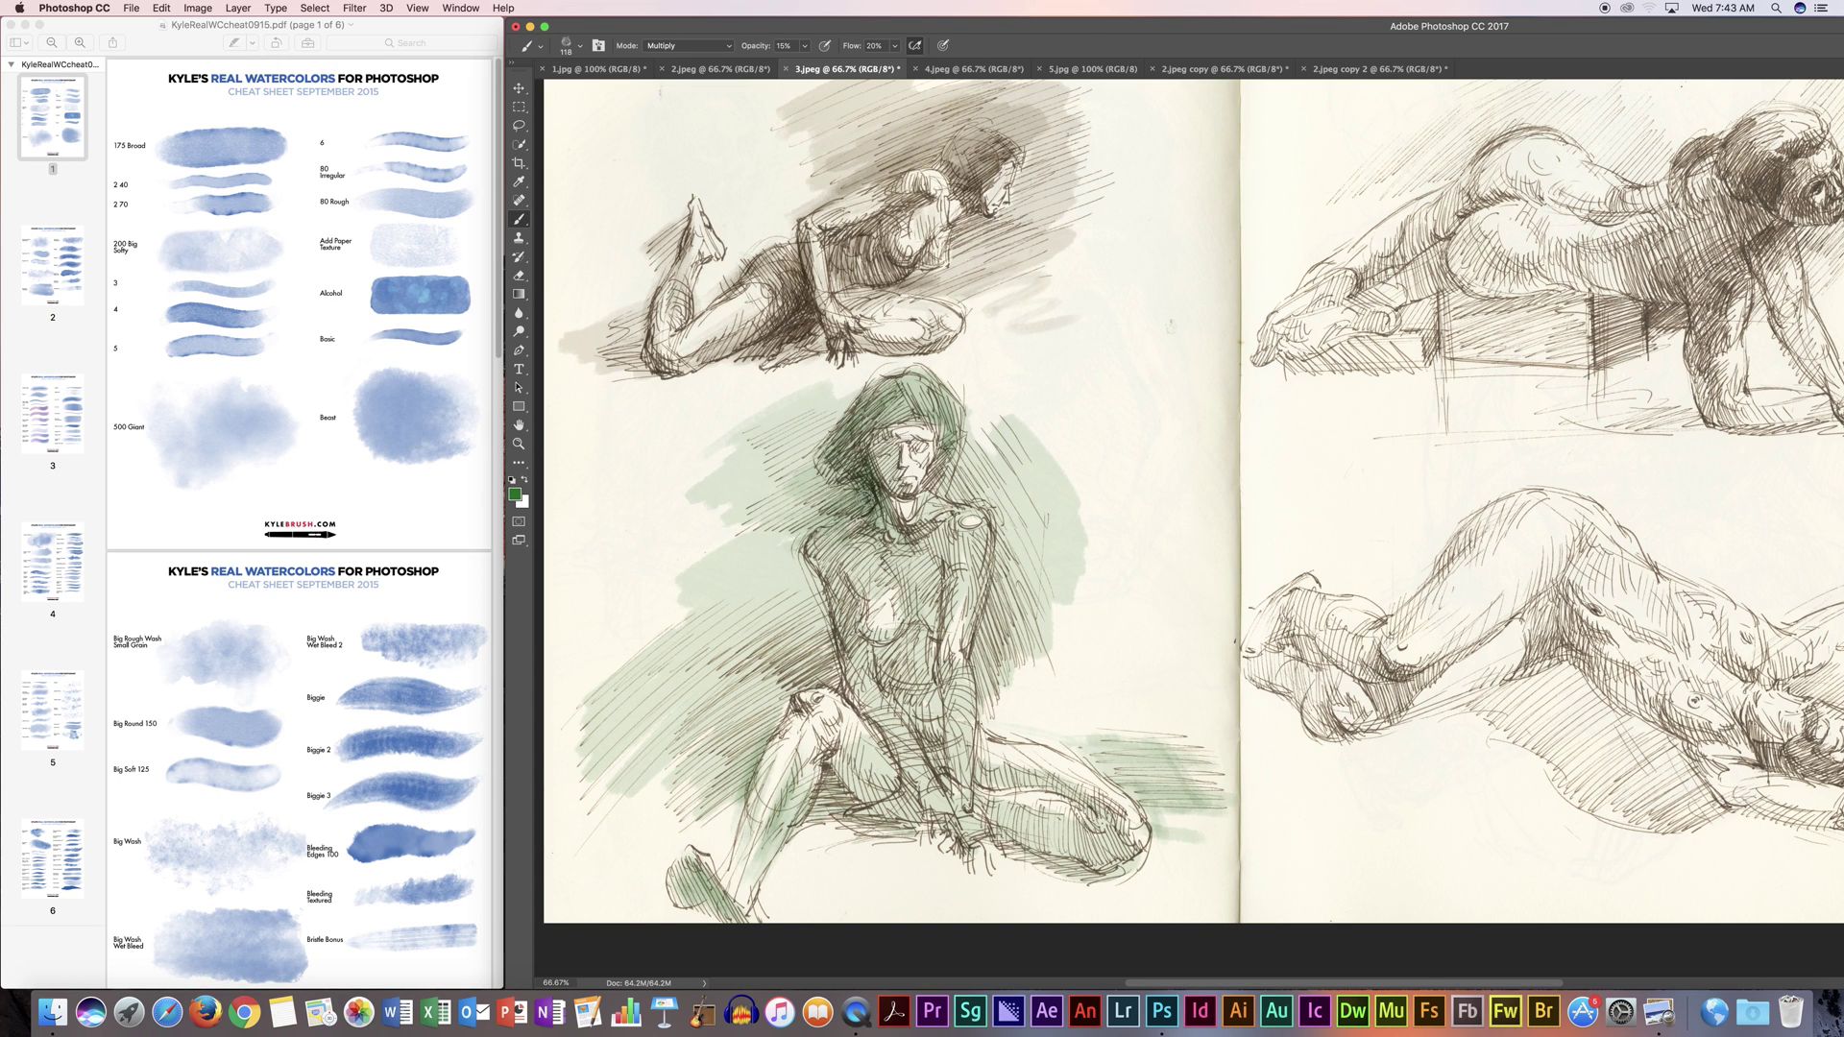
# Step: Build up a second green layer on the seated figure's face, torso and arm shadows
pyautogui.moveTo(895, 457); pyautogui.dragTo(899, 498)
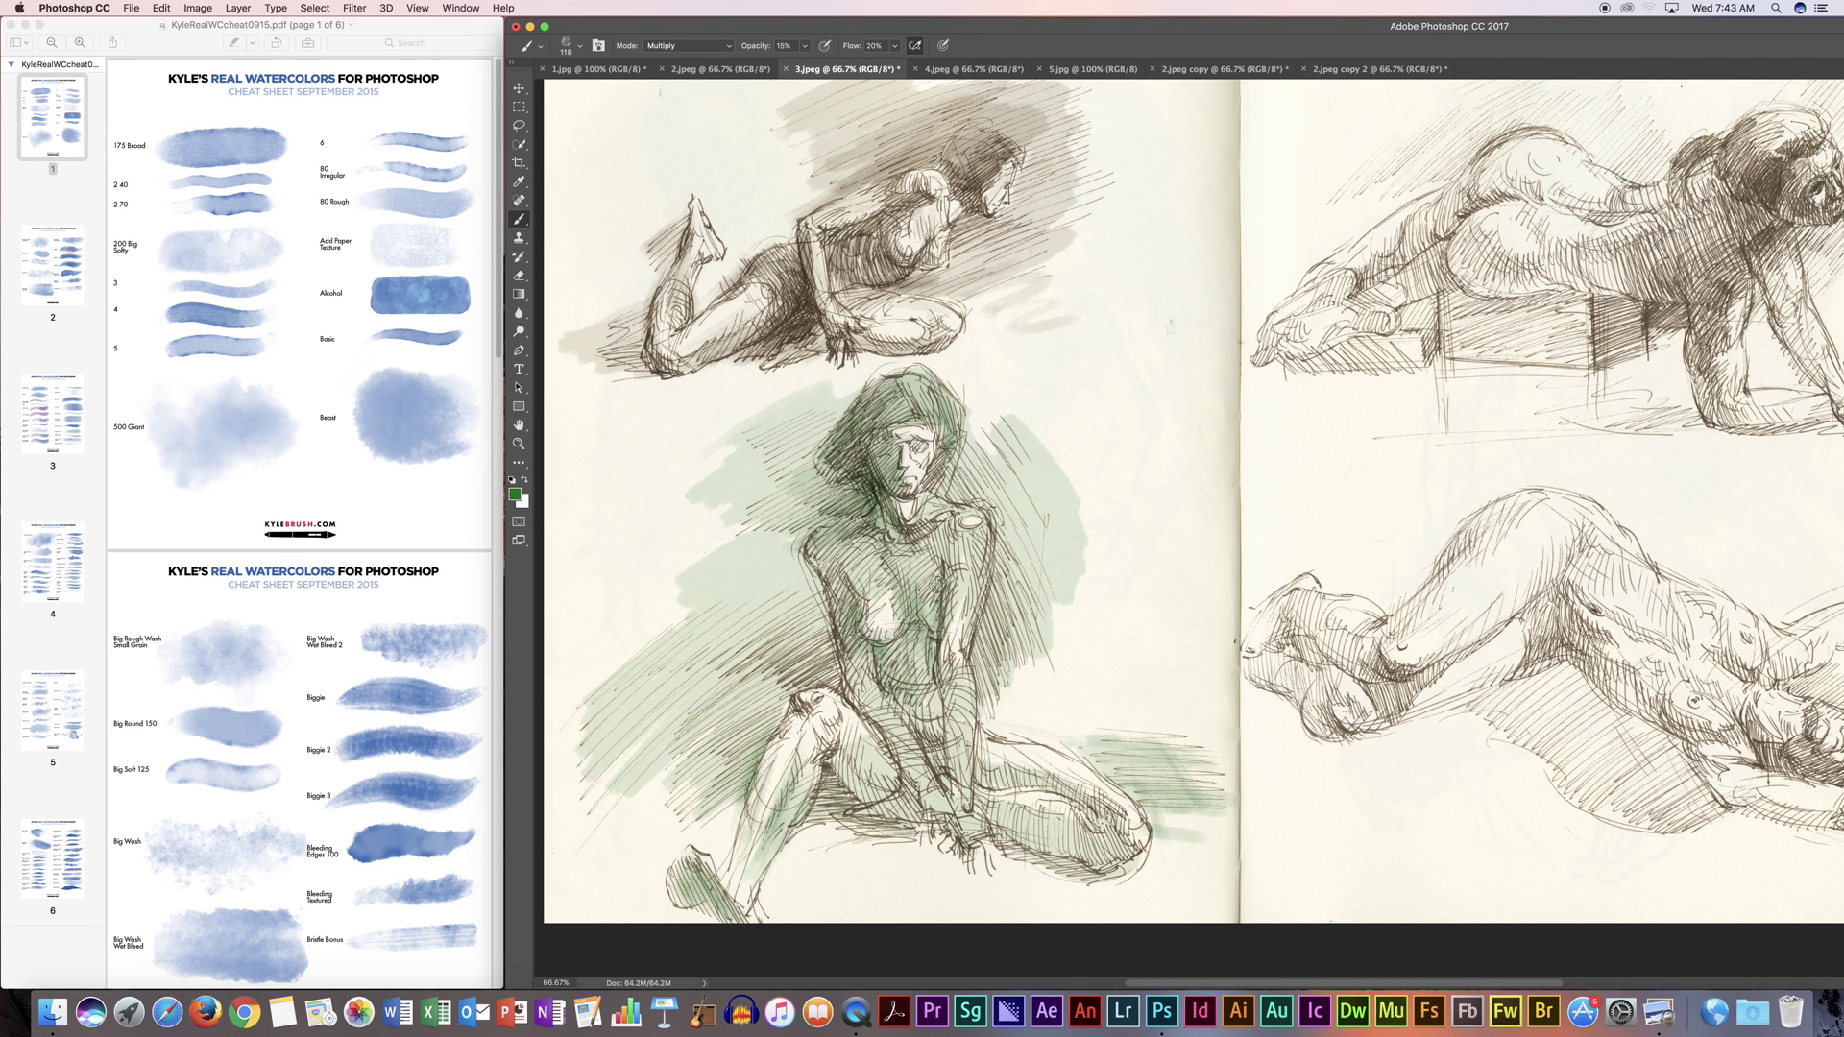
pyautogui.moveTo(945, 620); pyautogui.dragTo(931, 701)
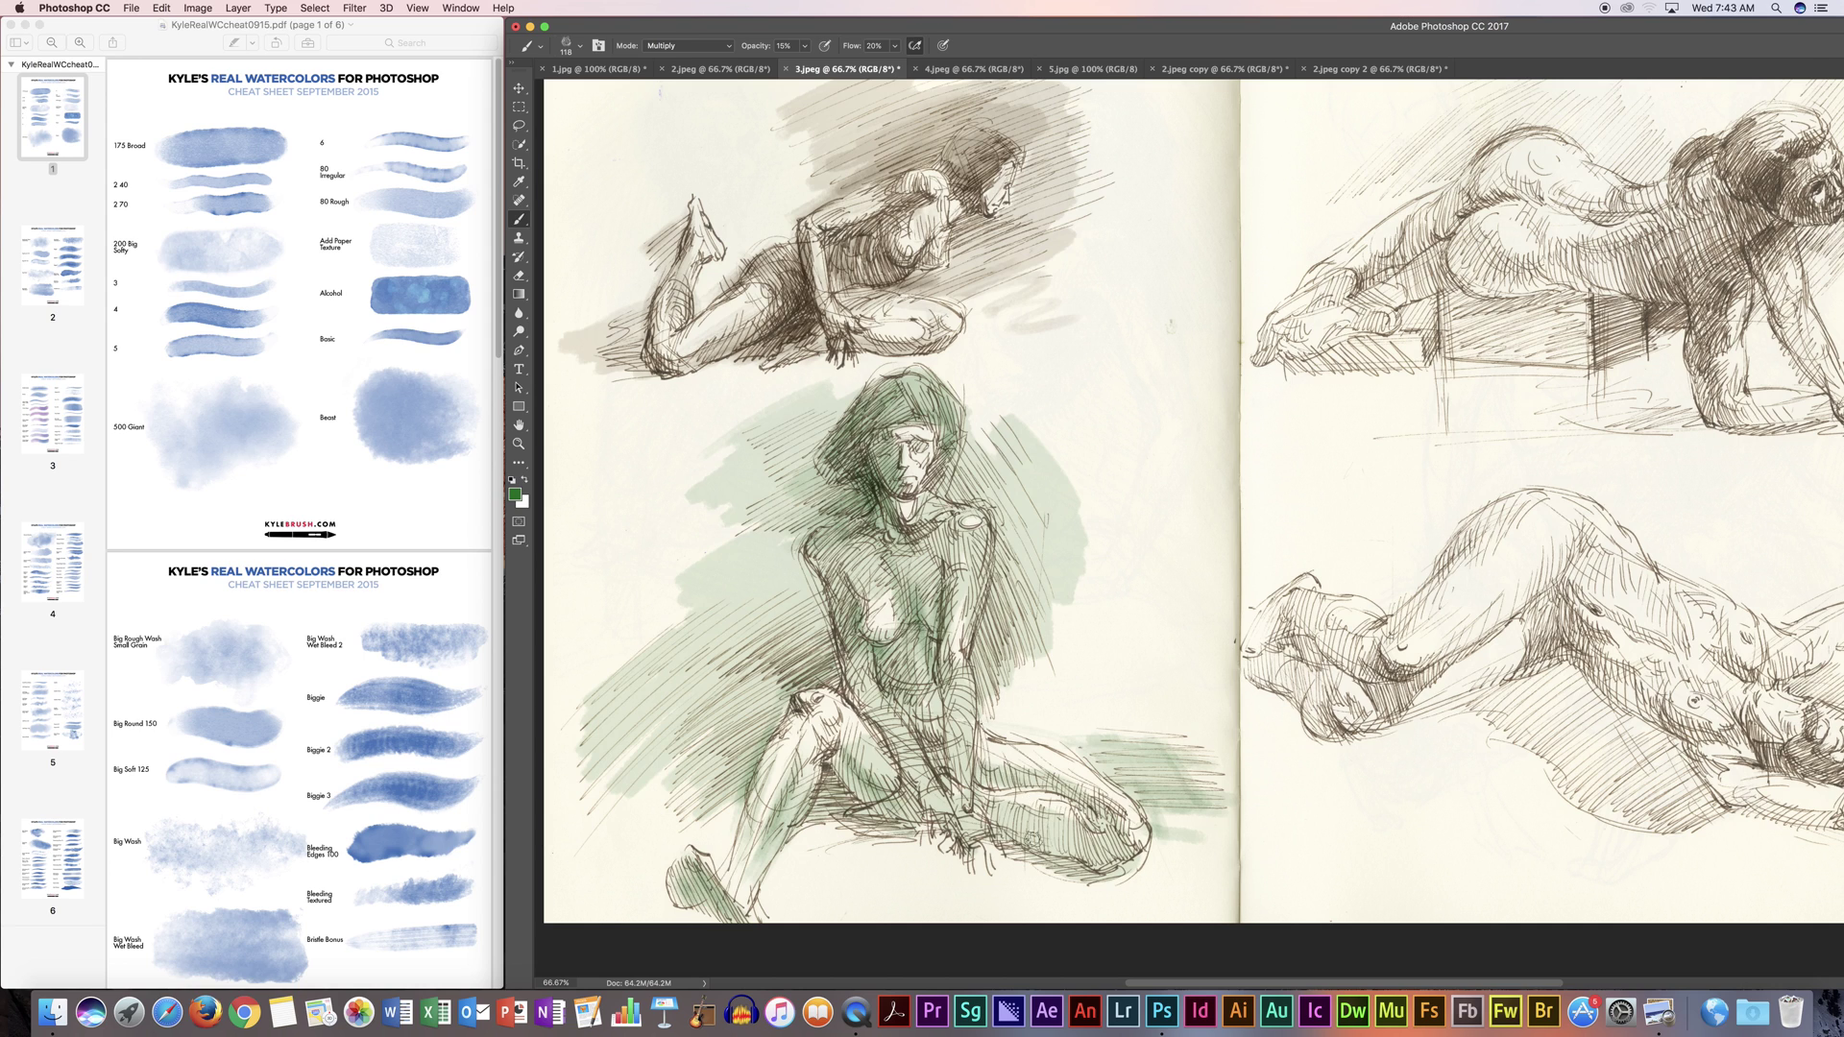
pyautogui.moveTo(929, 675); pyautogui.dragTo(932, 751)
pyautogui.moveTo(998, 537)
pyautogui.mouseDown()
pyautogui.moveTo(993, 605)
pyautogui.moveTo(957, 641)
pyautogui.mouseUp()
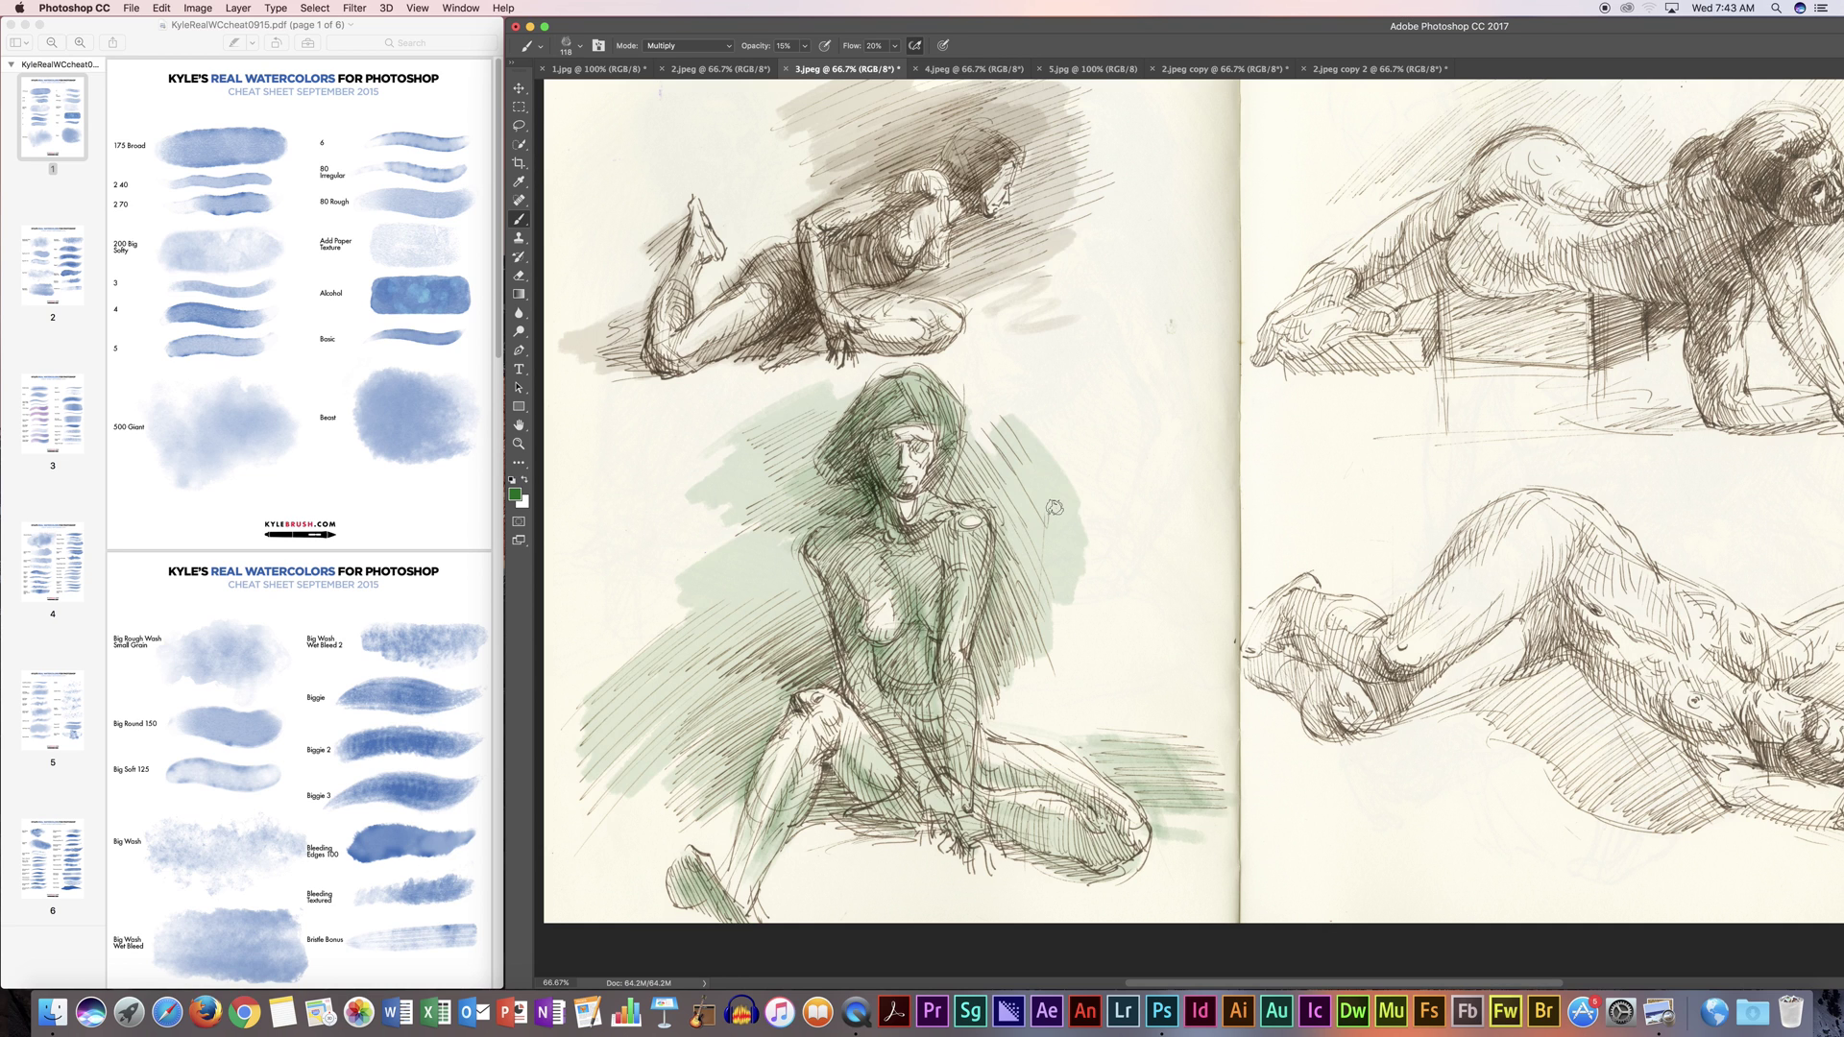
# Step: Bring the right page into view and set the foreground colour to ochre #9e6502 for the brush
pyautogui.moveTo(1362, 596)
pyautogui.mouseDown()
pyautogui.moveTo(1078, 615)
pyautogui.moveTo(961, 709)
pyautogui.mouseUp()
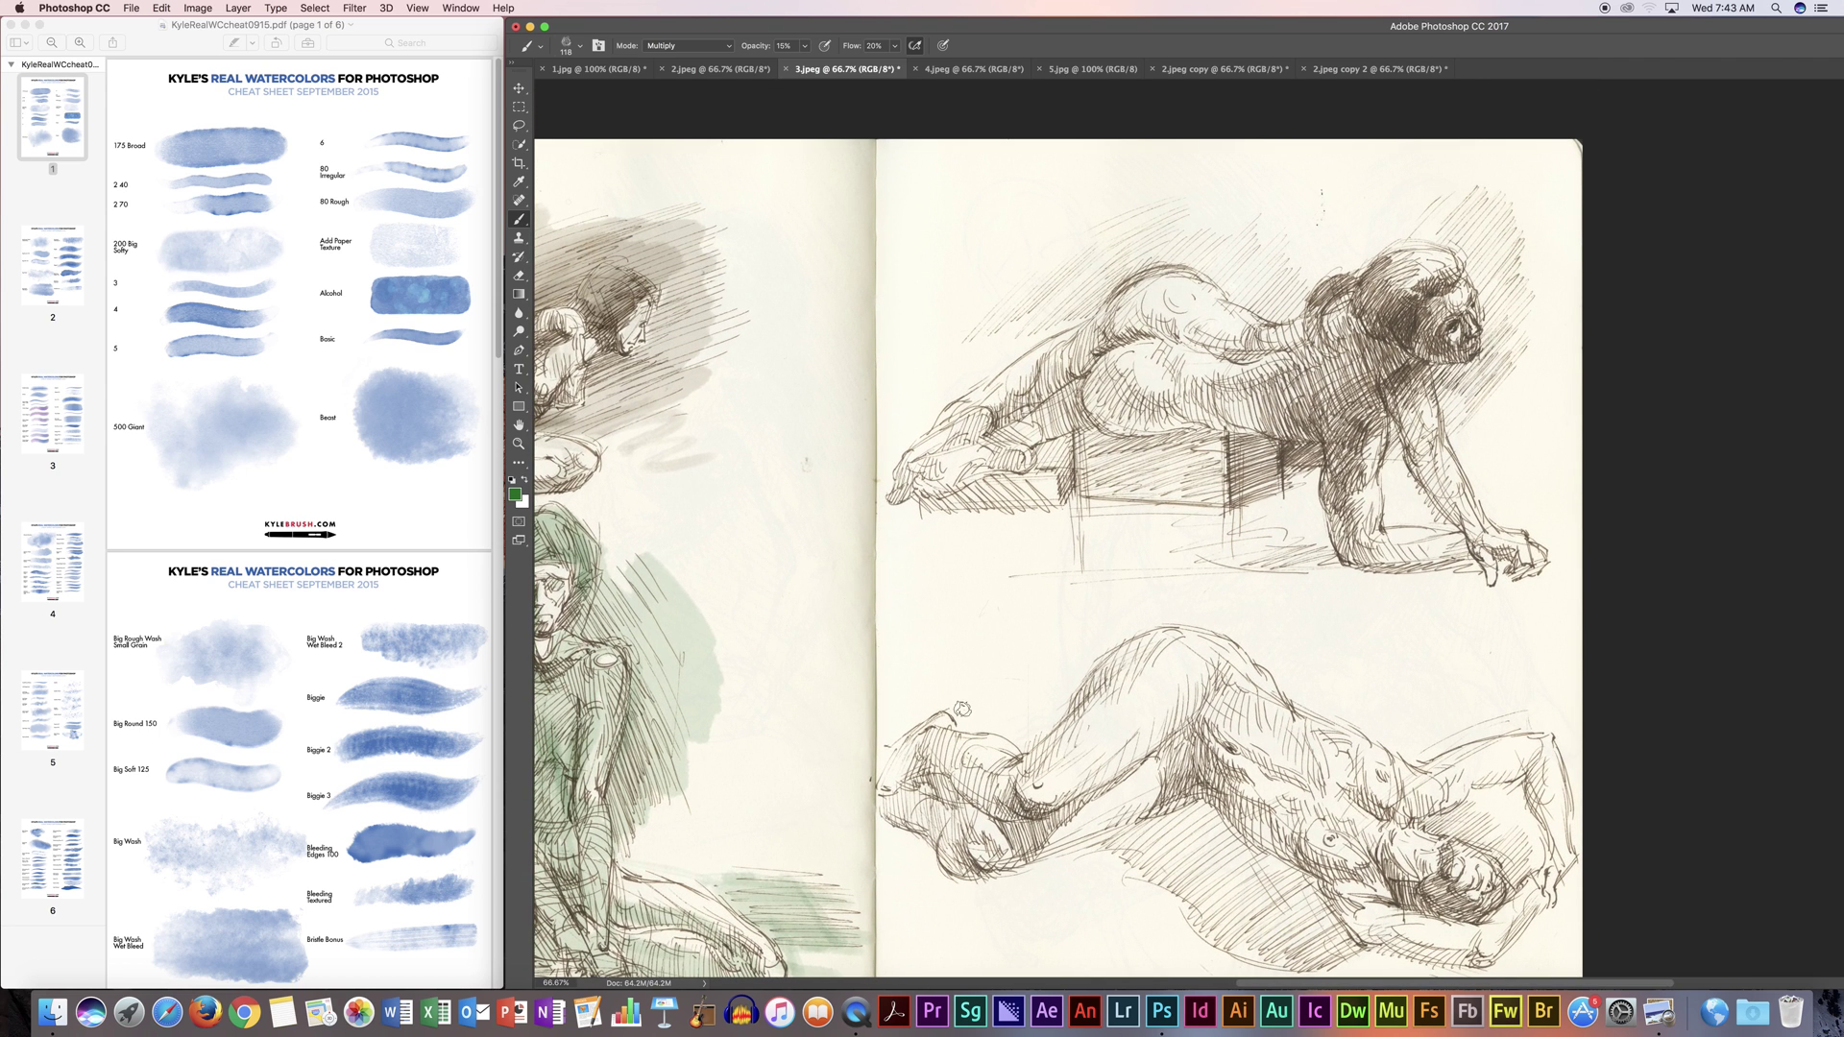
pyautogui.click(516, 497)
pyautogui.moveTo(982, 522)
pyautogui.mouseDown()
pyautogui.moveTo(978, 580)
pyautogui.moveTo(966, 480)
pyautogui.mouseUp()
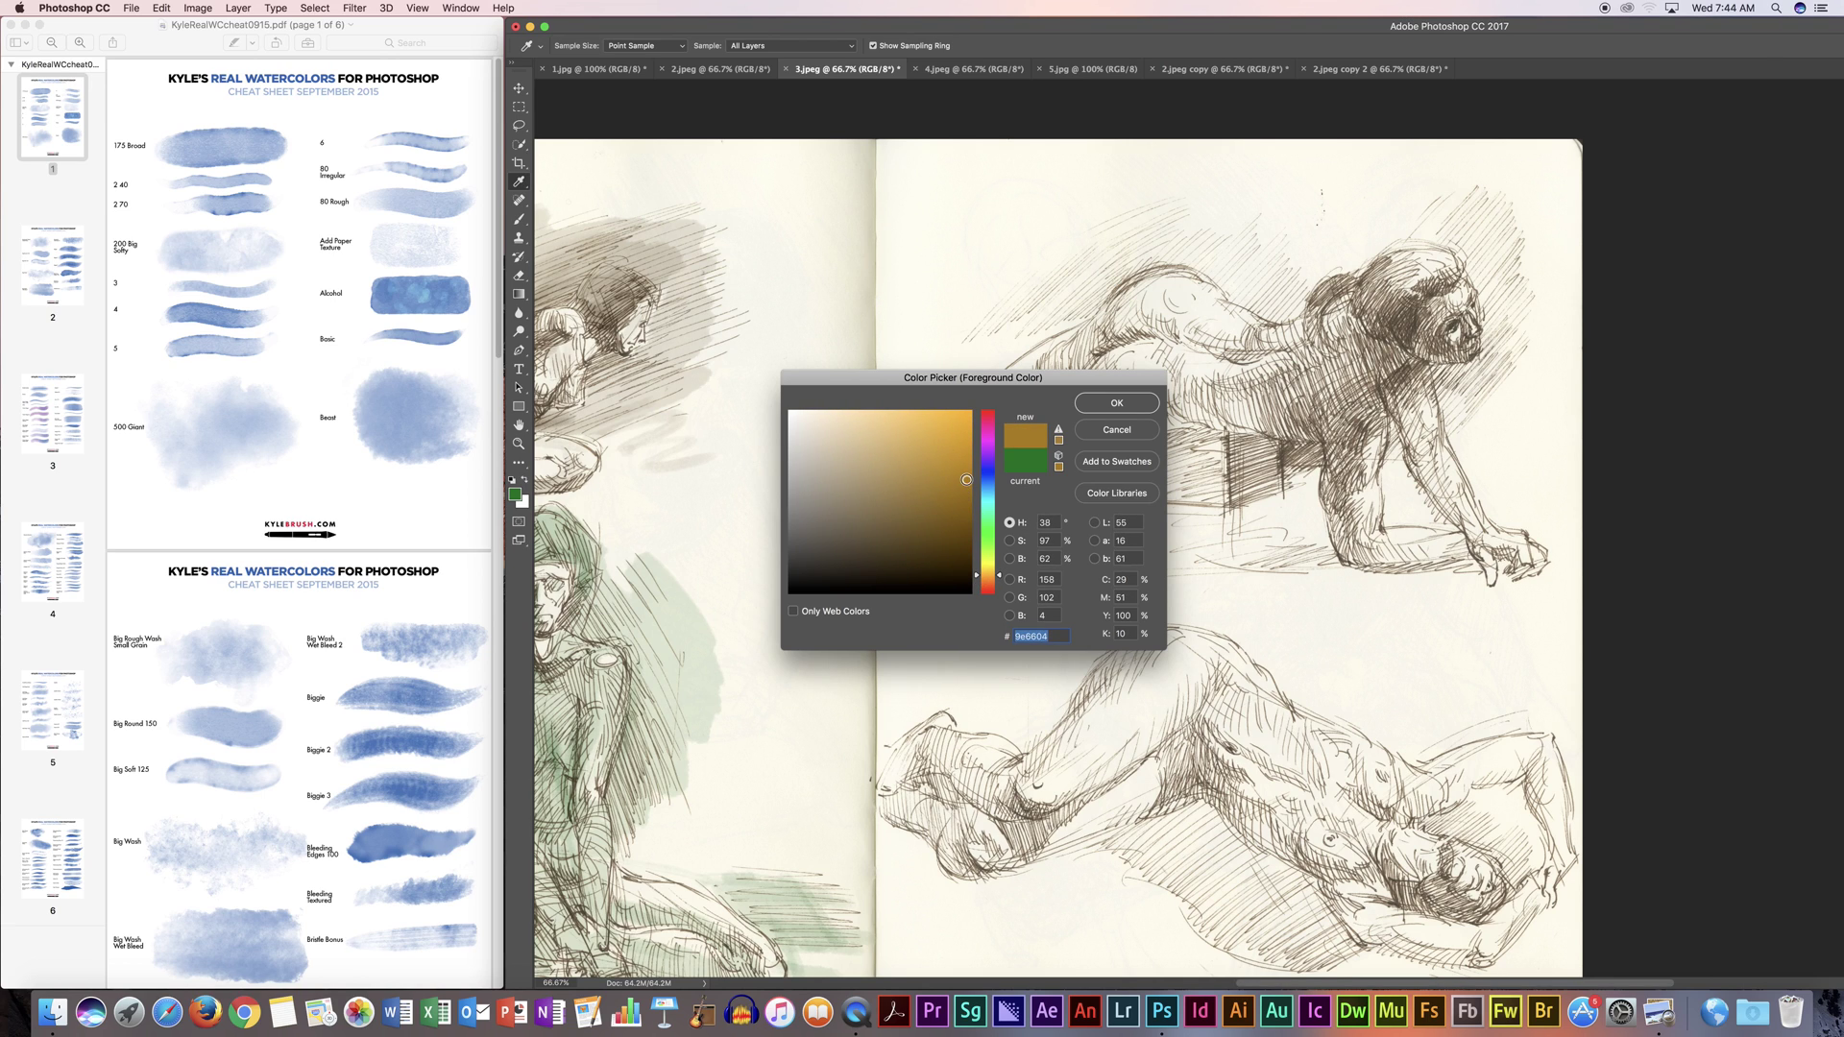
pyautogui.click(1115, 404)
pyautogui.press('b')
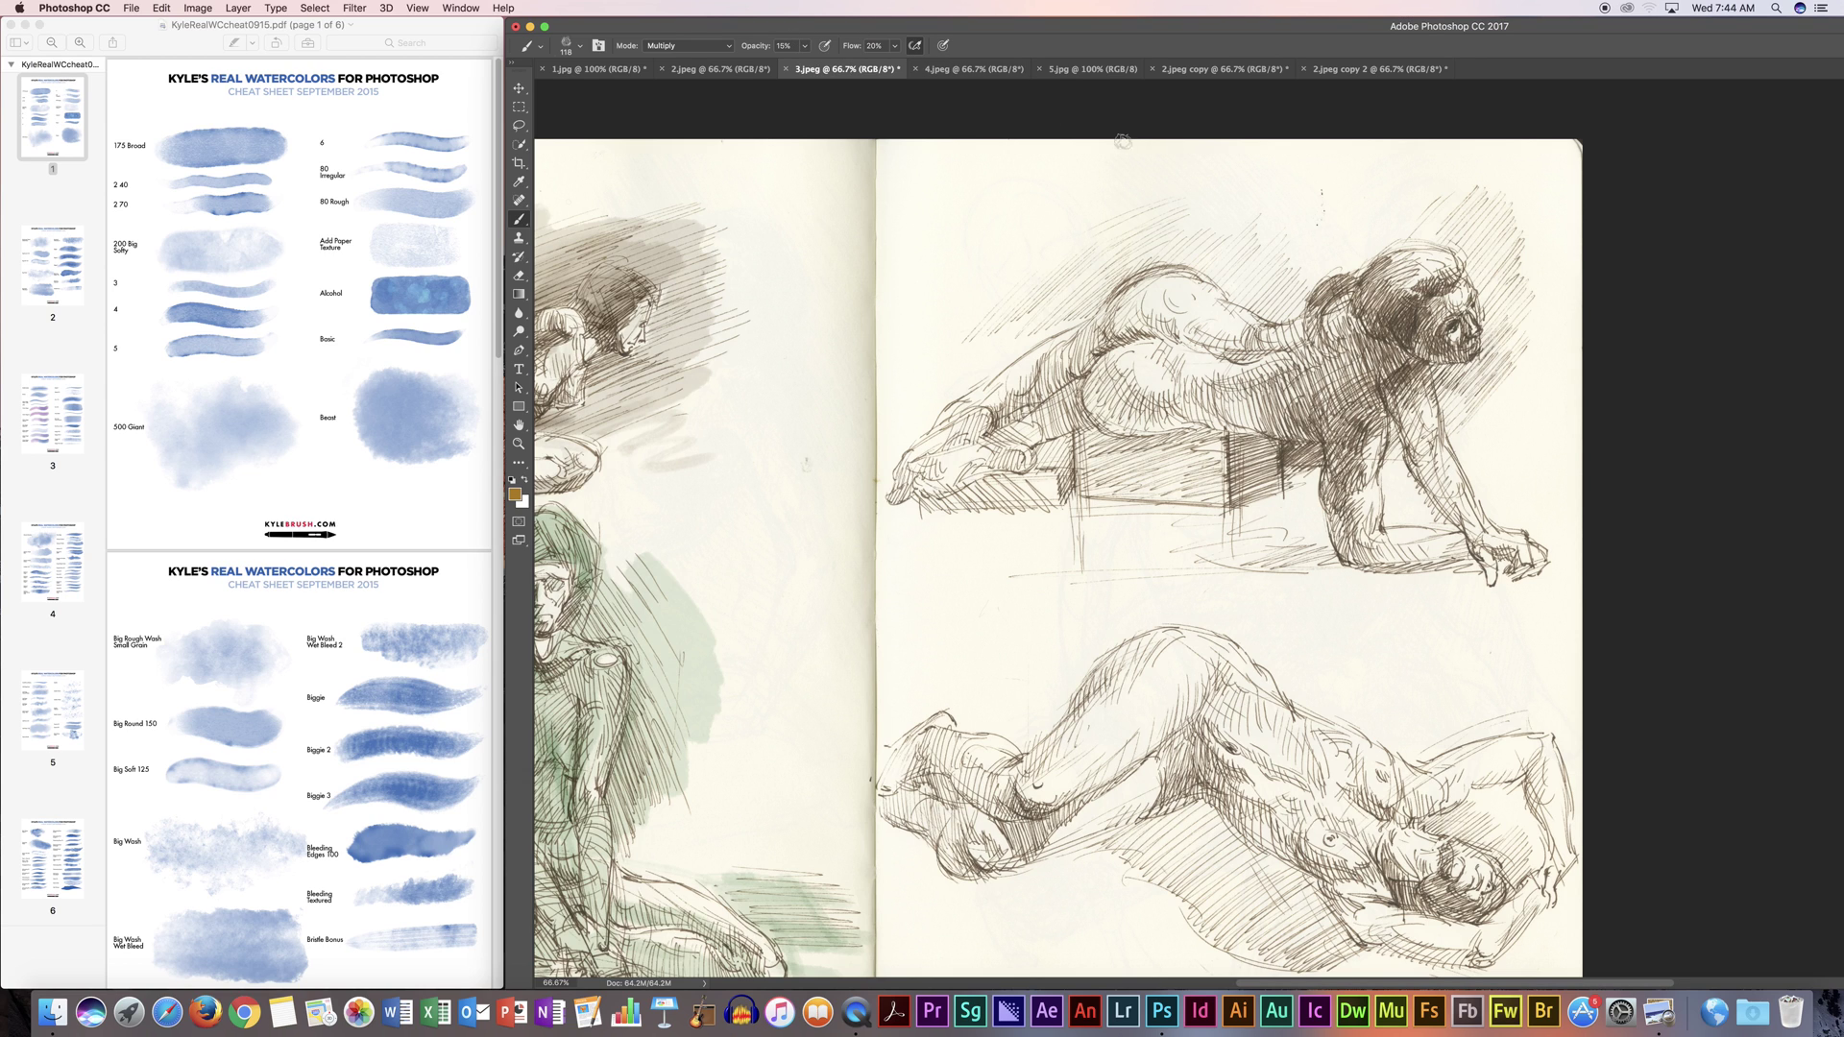
# Step: Raise the brush opacity slightly and enlarge the brush
pyautogui.click(804, 45)
pyautogui.click(824, 26)
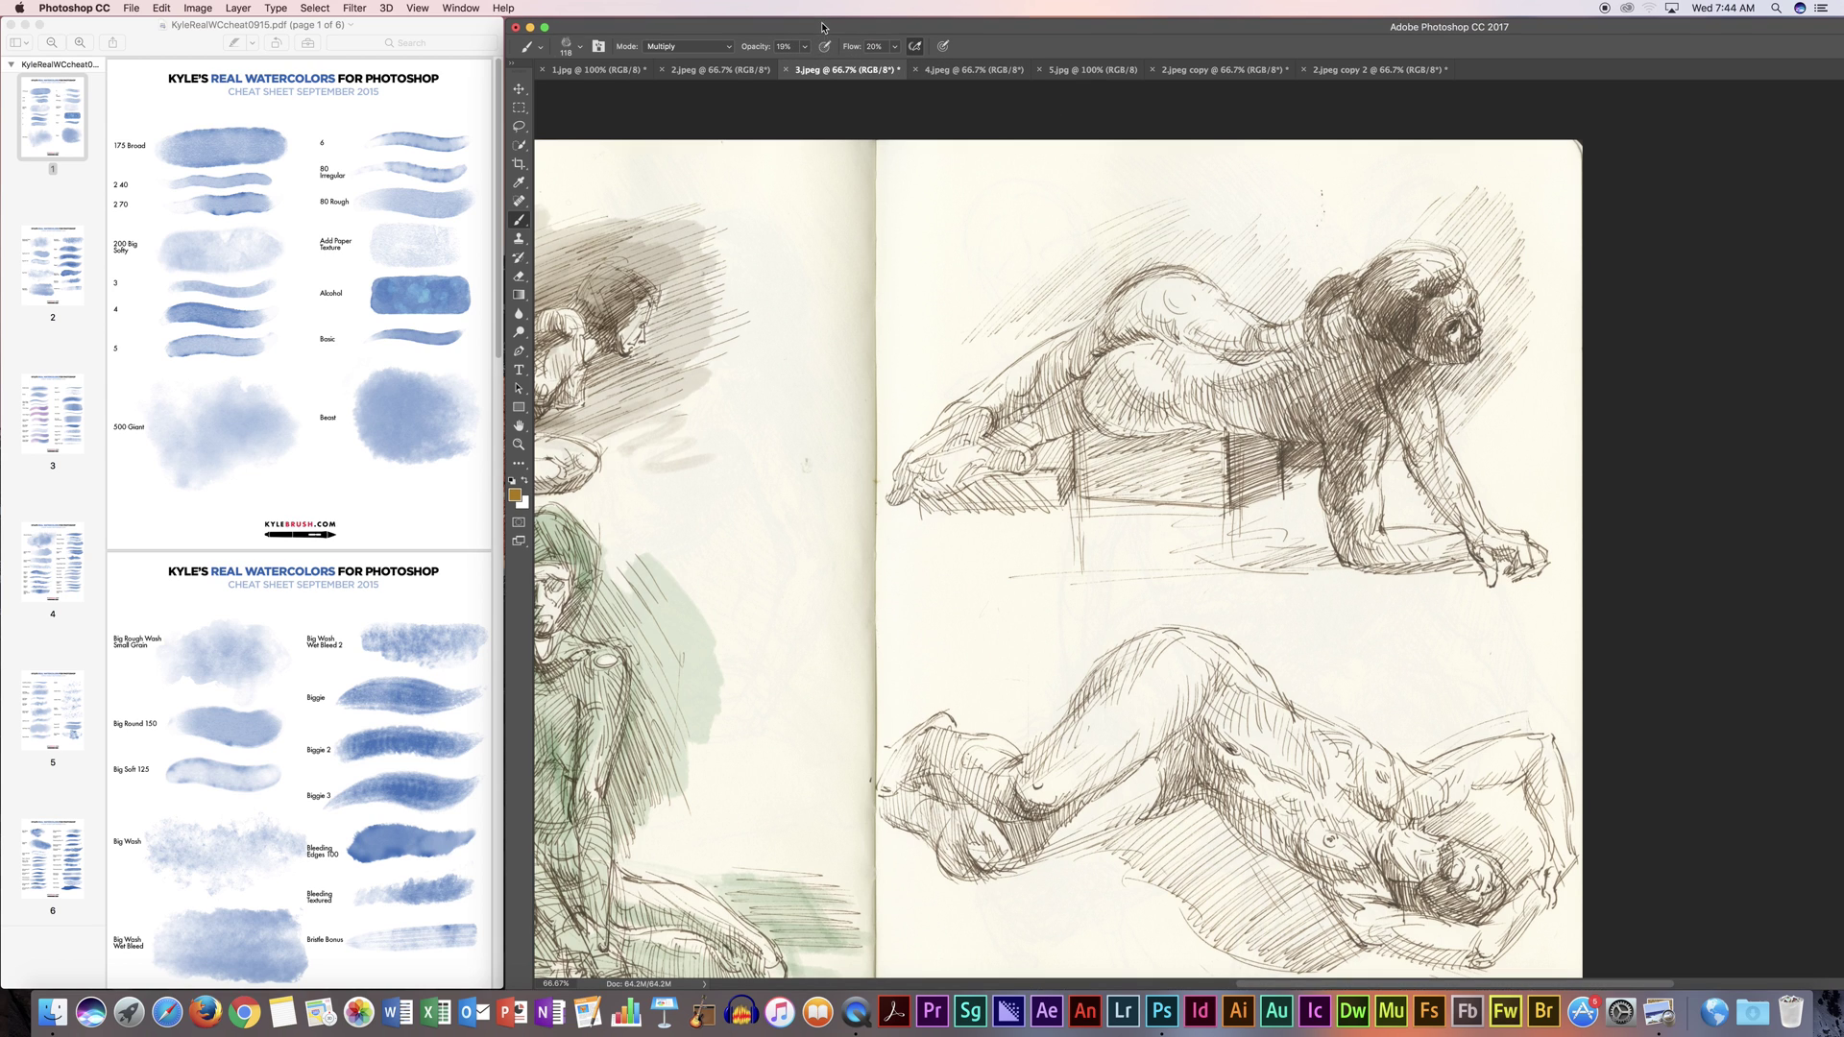
pyautogui.click(582, 45)
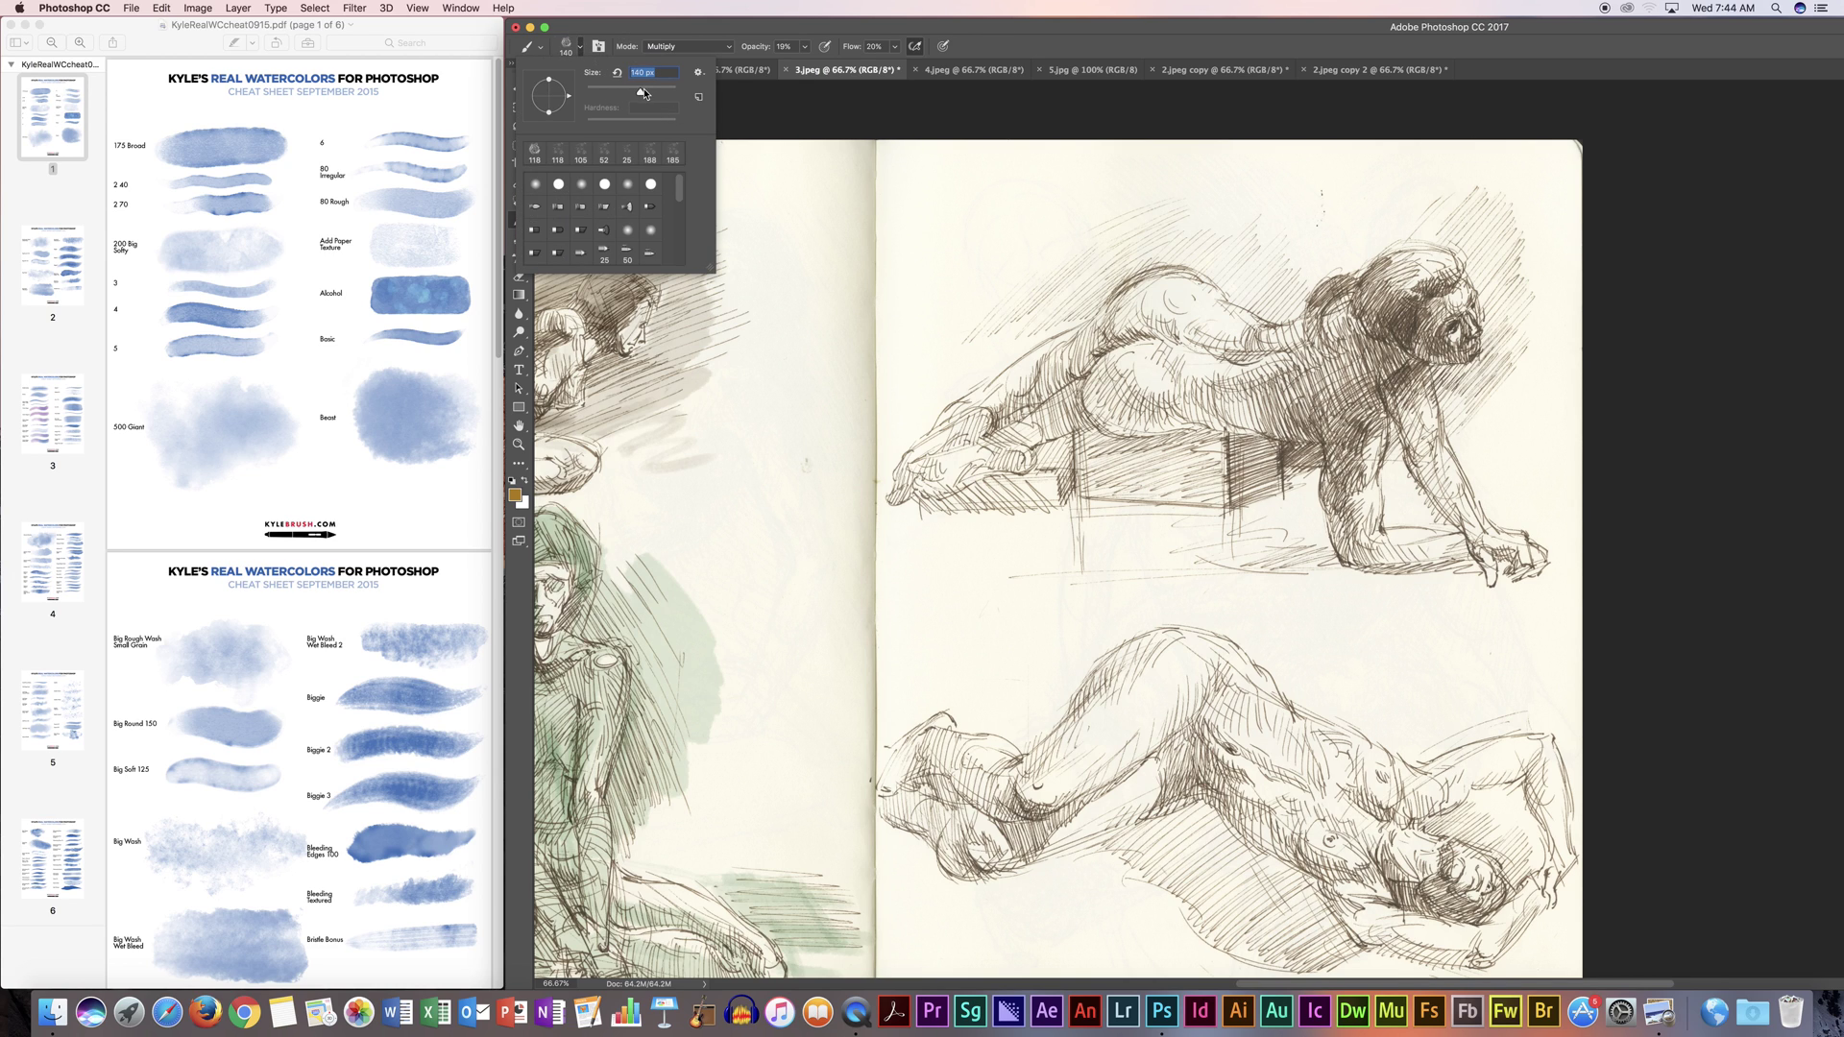
pyautogui.press('Return')
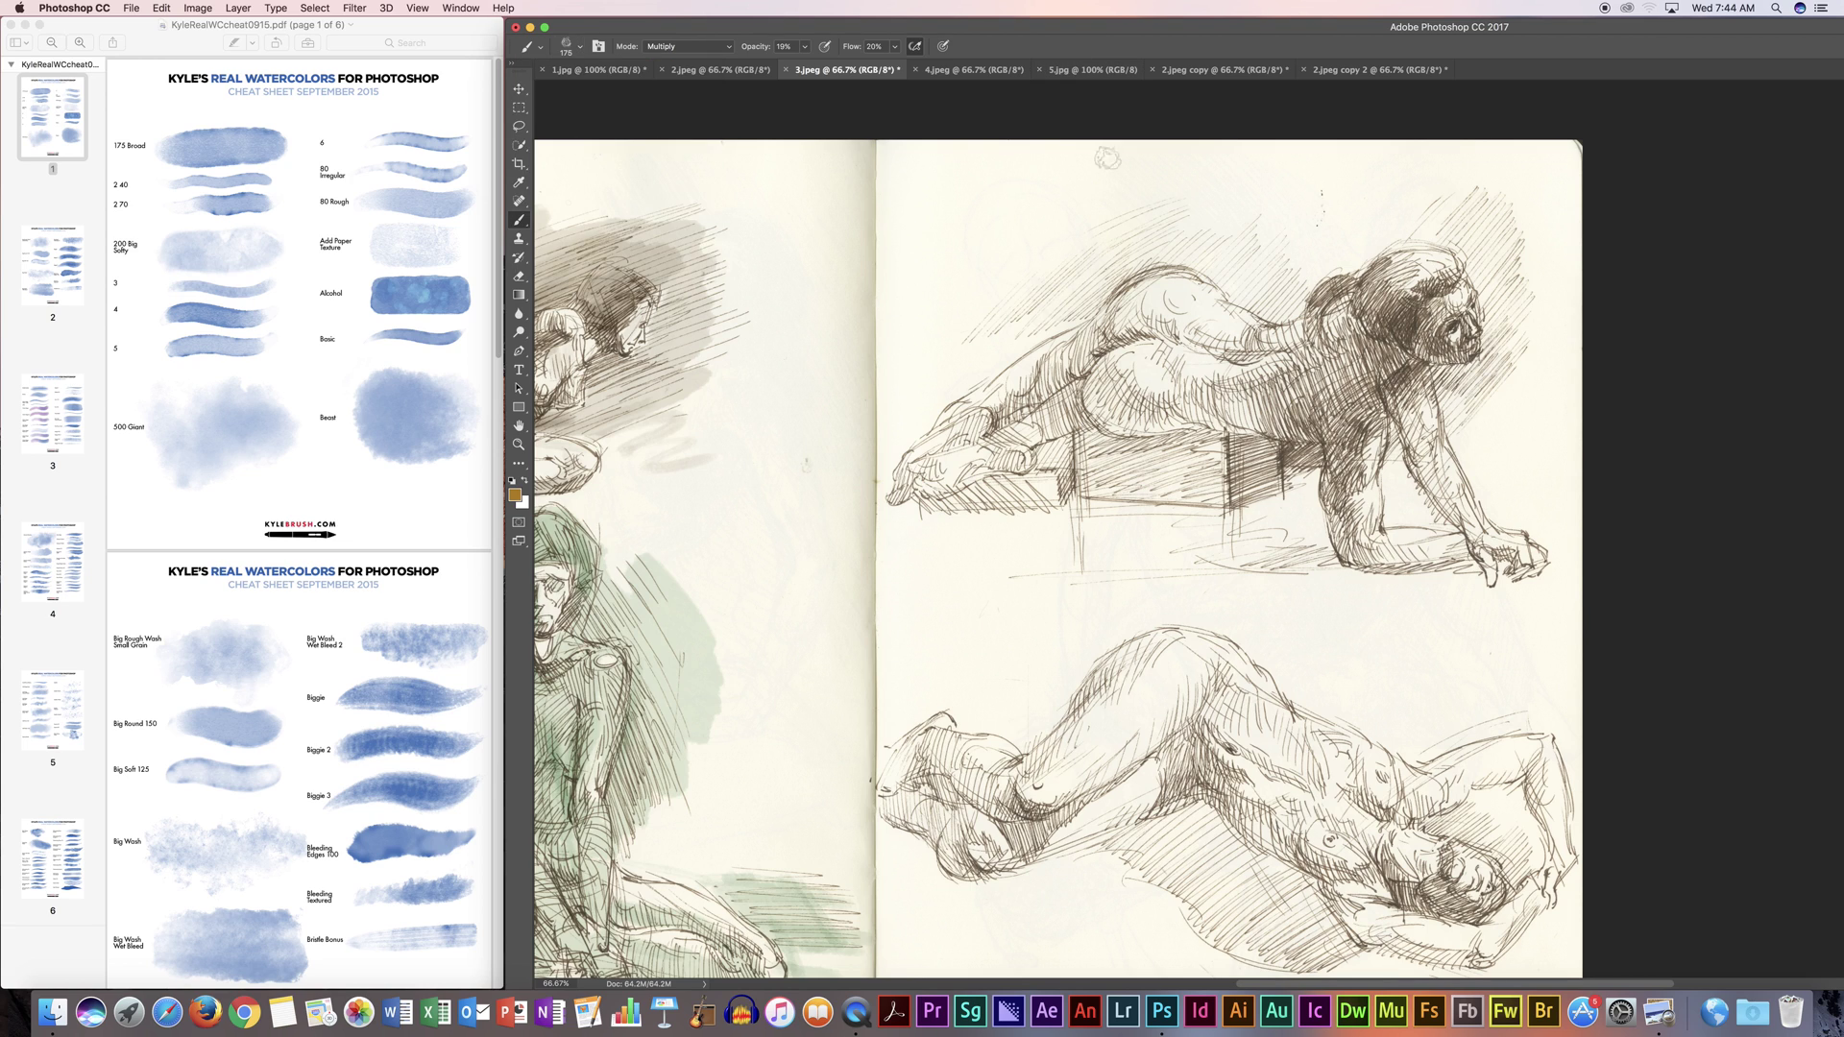
# Step: Paint ochre washes across the background behind the upper figure on the right page and over its head and shoulders
pyautogui.moveTo(970, 306)
pyautogui.mouseDown()
pyautogui.moveTo(1133, 226)
pyautogui.moveTo(1104, 274)
pyautogui.moveTo(1073, 240)
pyautogui.moveTo(1155, 234)
pyautogui.moveTo(1012, 321)
pyautogui.mouseUp()
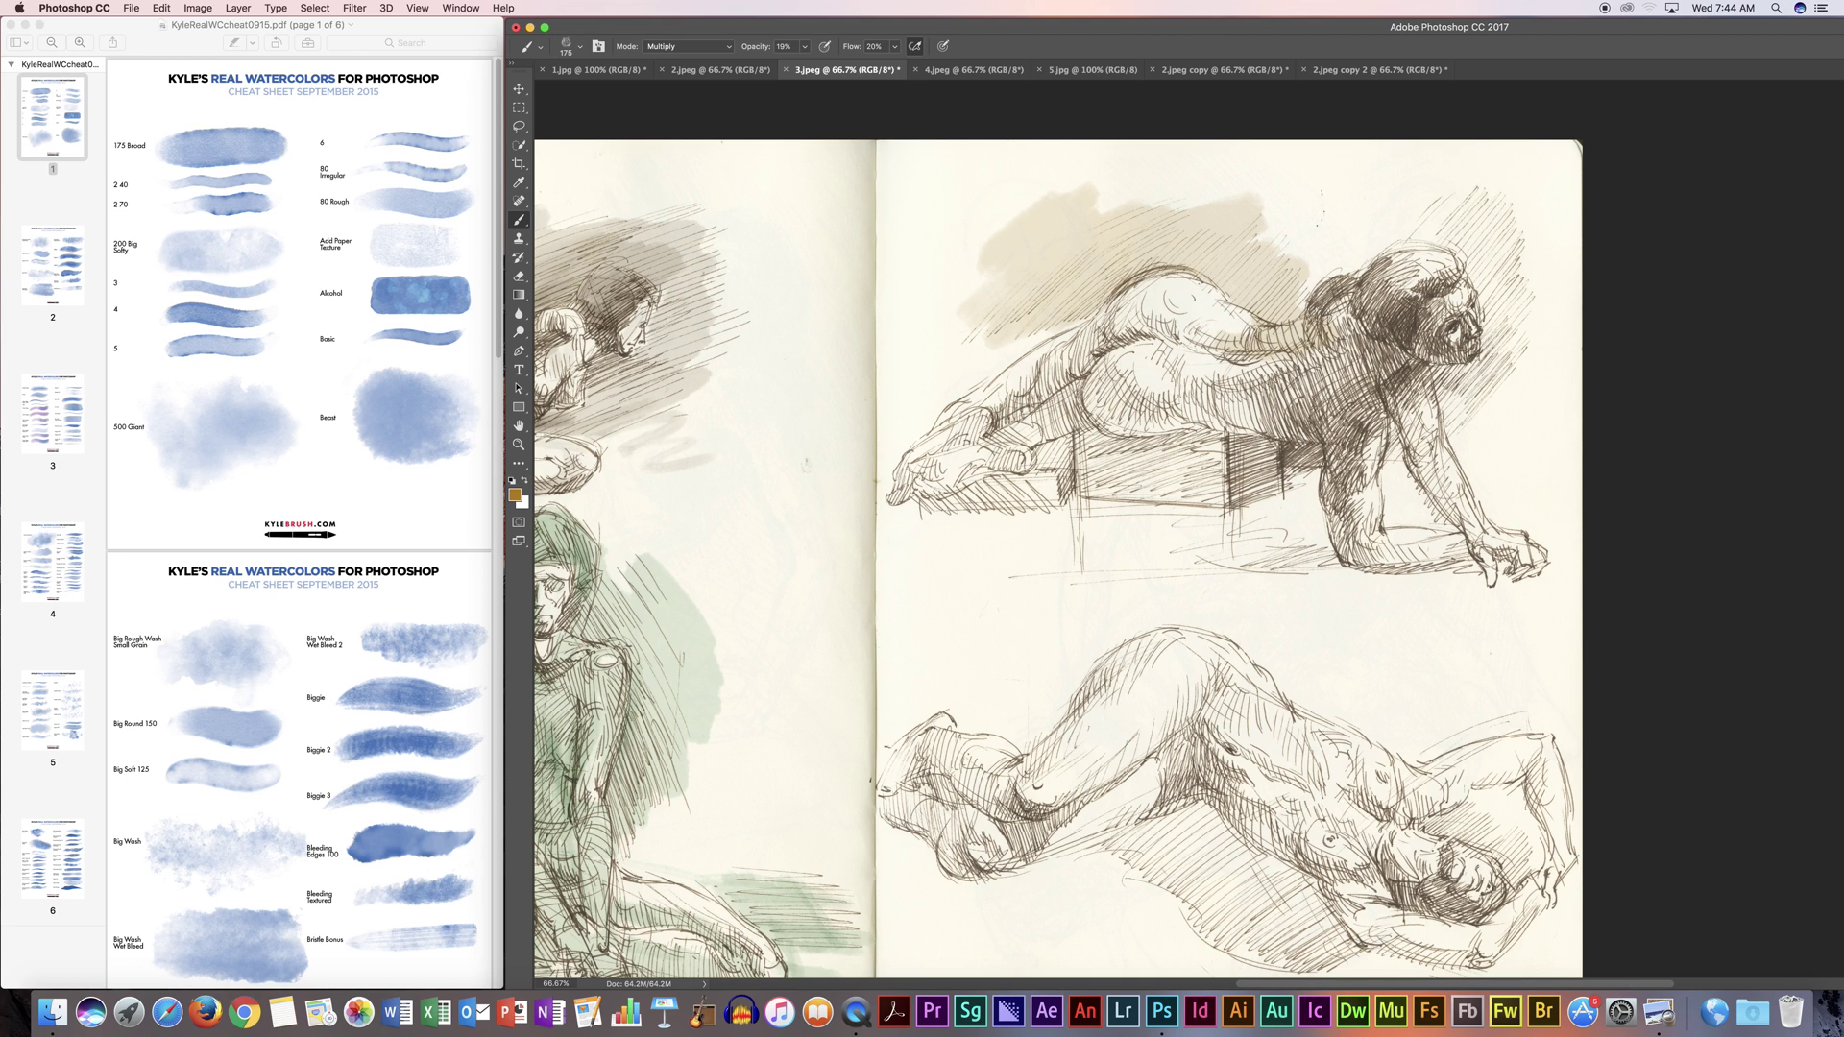
pyautogui.moveTo(1400, 242)
pyautogui.mouseDown()
pyautogui.moveTo(1455, 258)
pyautogui.moveTo(1480, 217)
pyautogui.moveTo(1345, 274)
pyautogui.moveTo(1451, 259)
pyautogui.mouseUp()
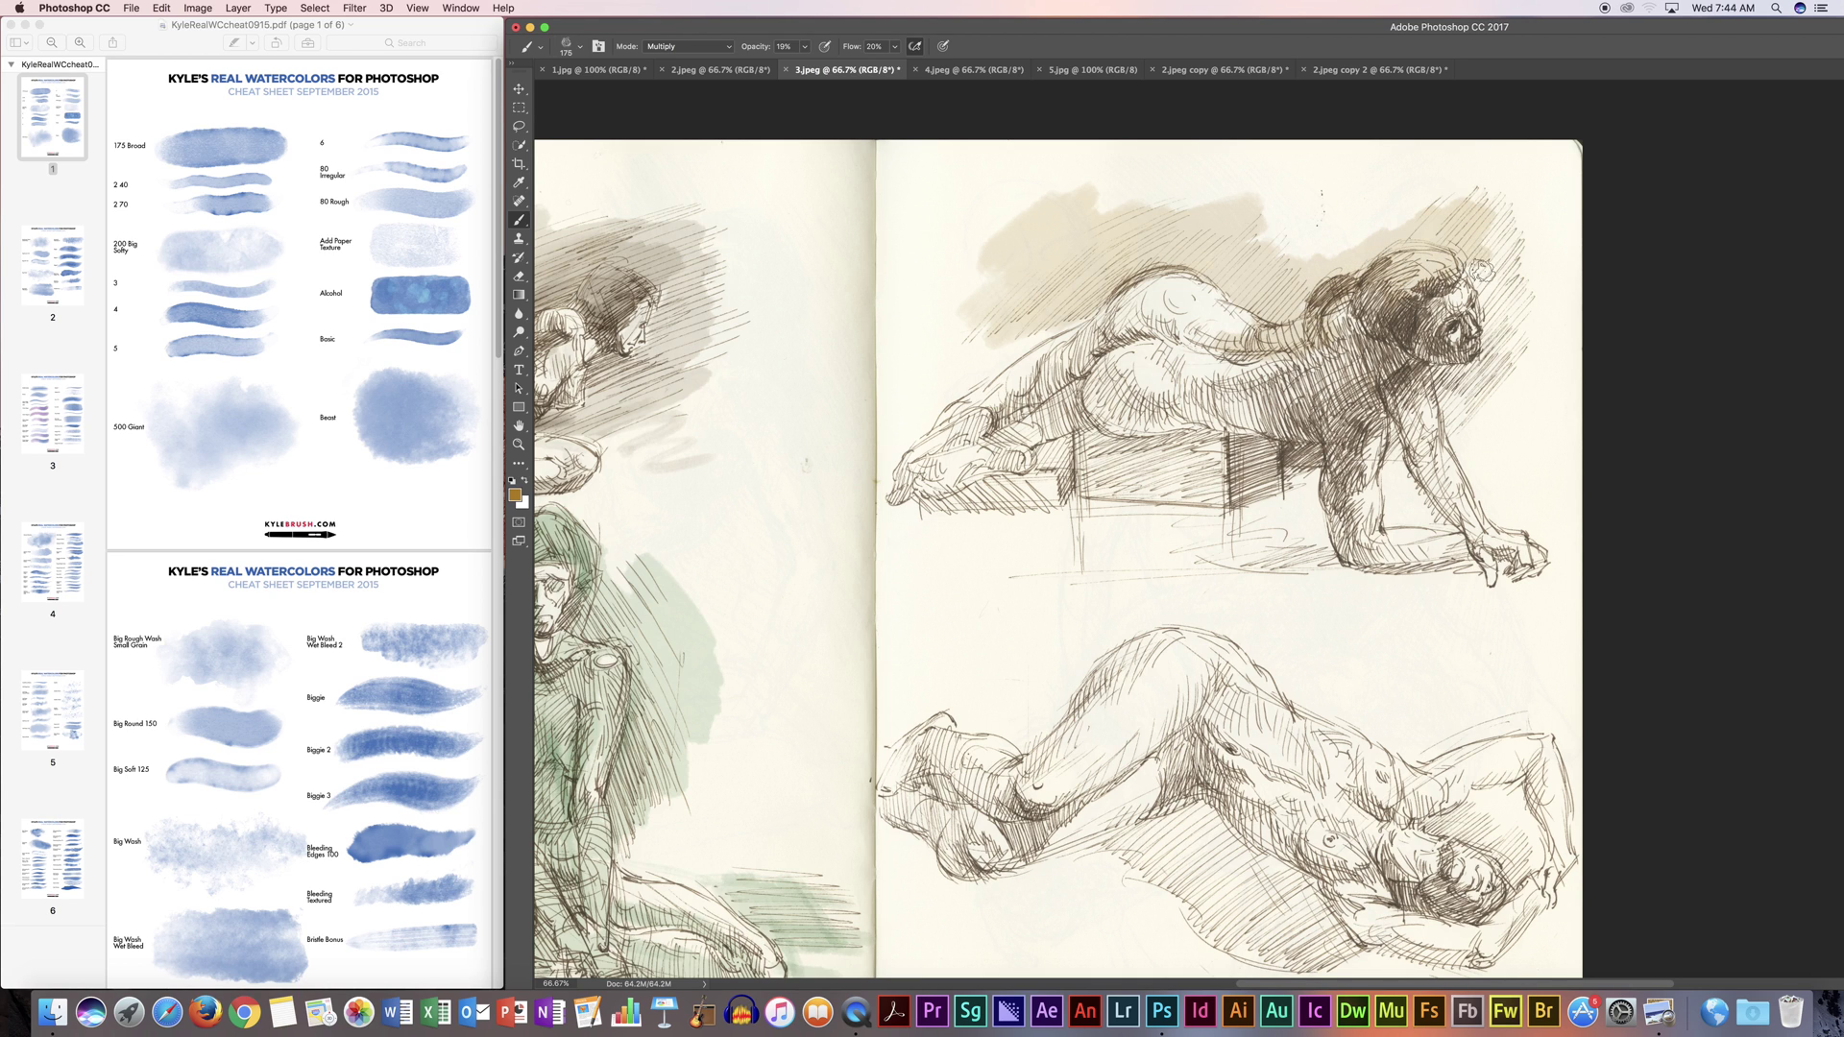
pyautogui.moveTo(1395, 296)
pyautogui.mouseDown()
pyautogui.moveTo(1318, 331)
pyautogui.moveTo(1378, 351)
pyautogui.mouseUp()
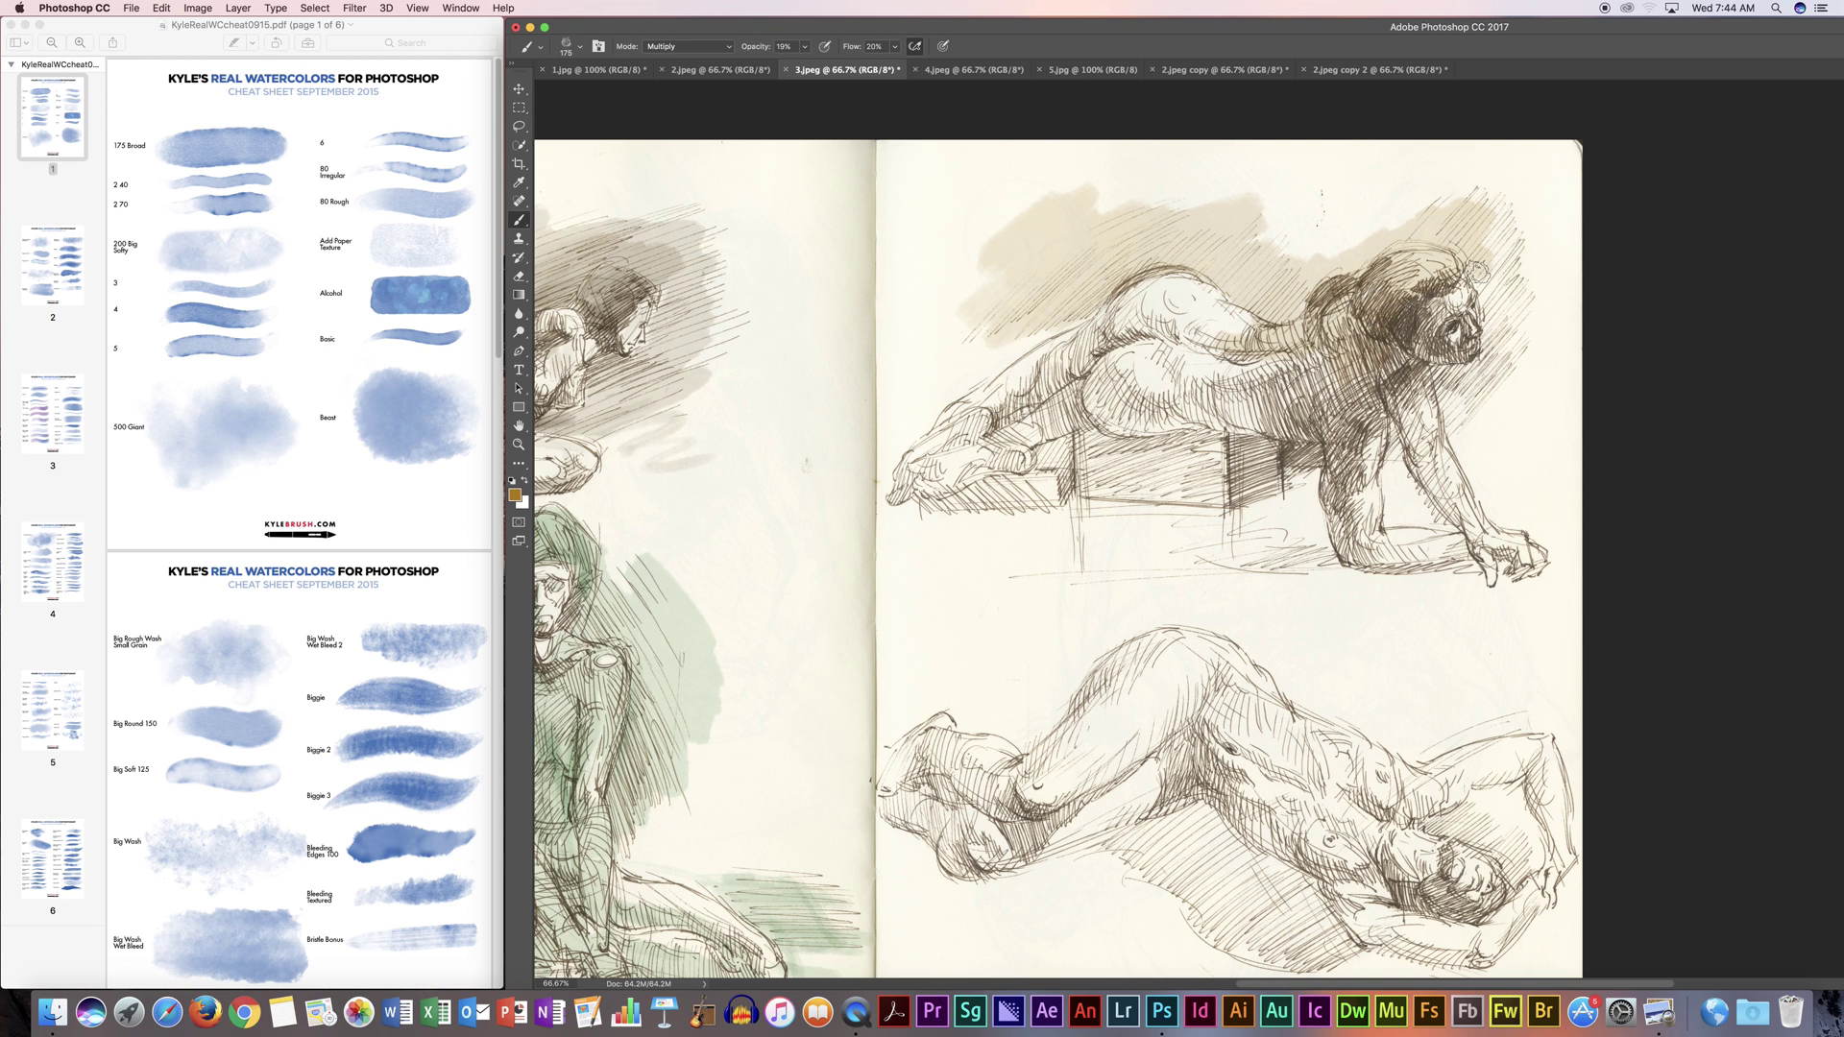
pyautogui.moveTo(1488, 284)
pyautogui.mouseDown()
pyautogui.moveTo(1511, 174)
pyautogui.moveTo(1468, 202)
pyautogui.moveTo(1519, 262)
pyautogui.moveTo(1490, 337)
pyautogui.mouseUp()
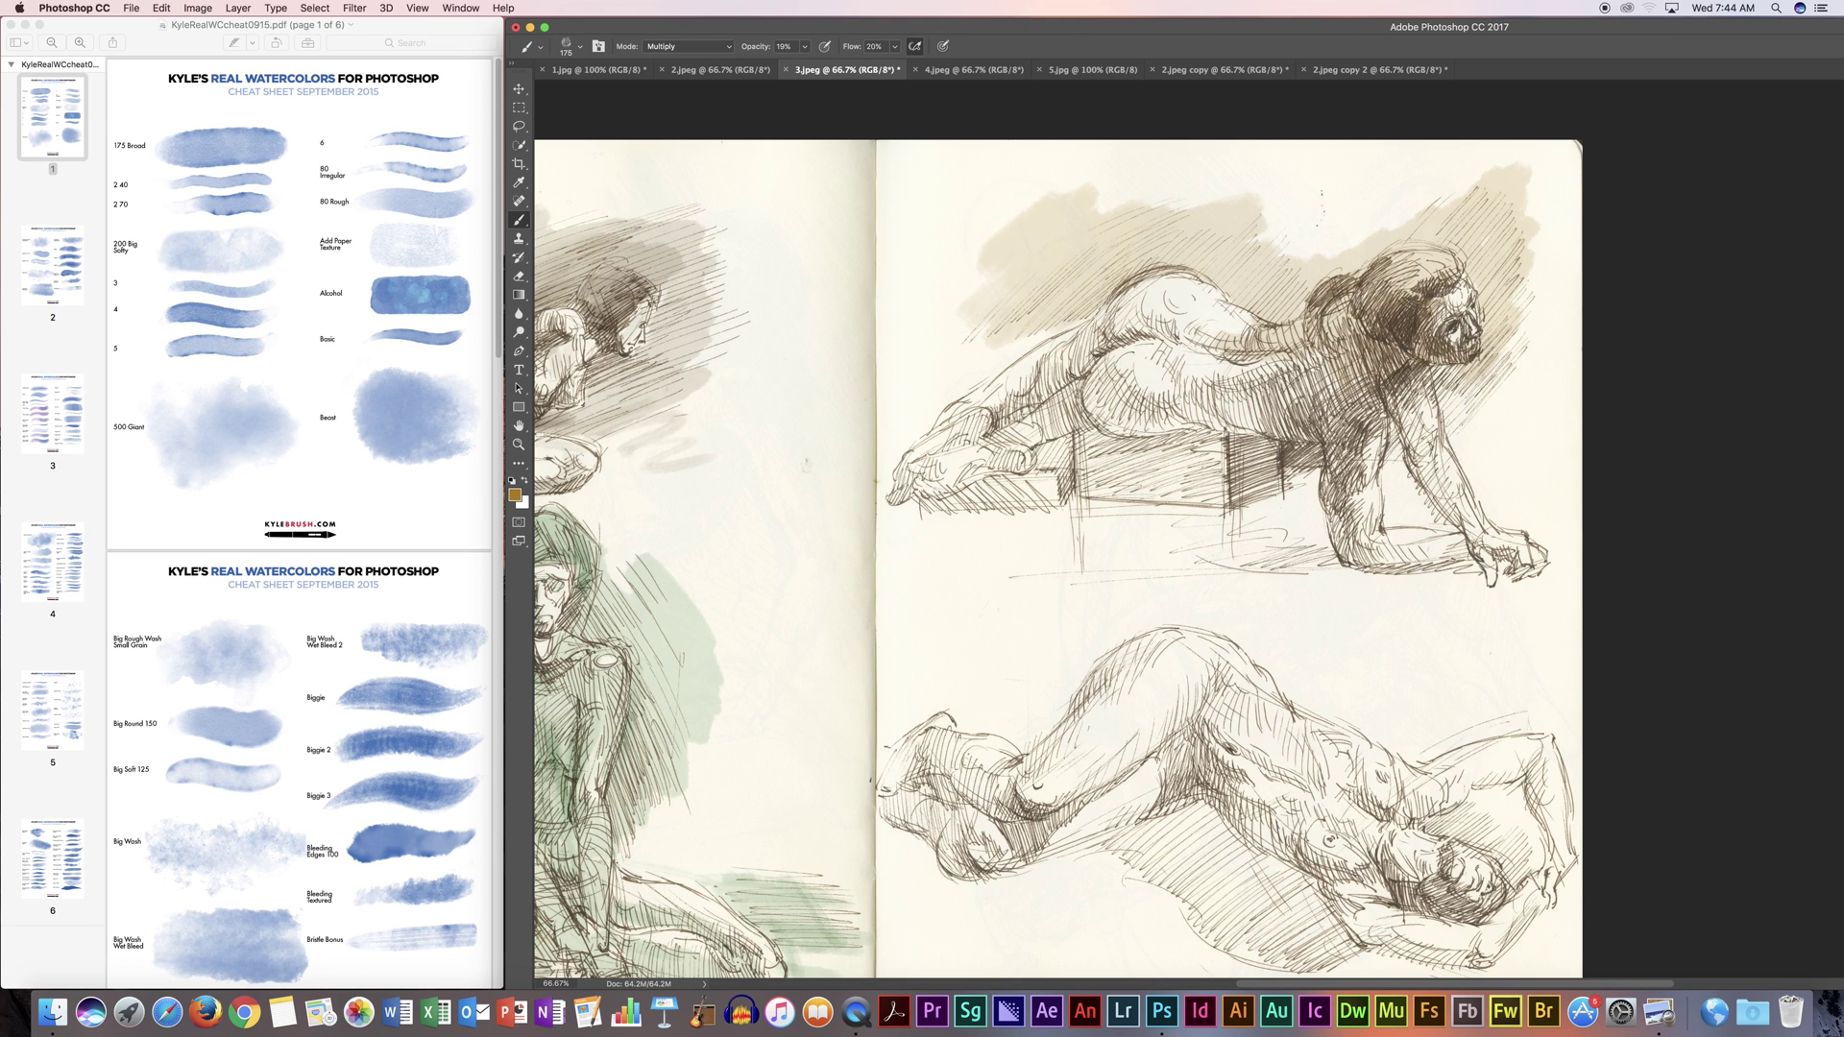
pyautogui.moveTo(1464, 384)
pyautogui.mouseDown()
pyautogui.moveTo(1508, 357)
pyautogui.moveTo(1498, 408)
pyautogui.moveTo(1460, 423)
pyautogui.moveTo(1432, 378)
pyautogui.mouseUp()
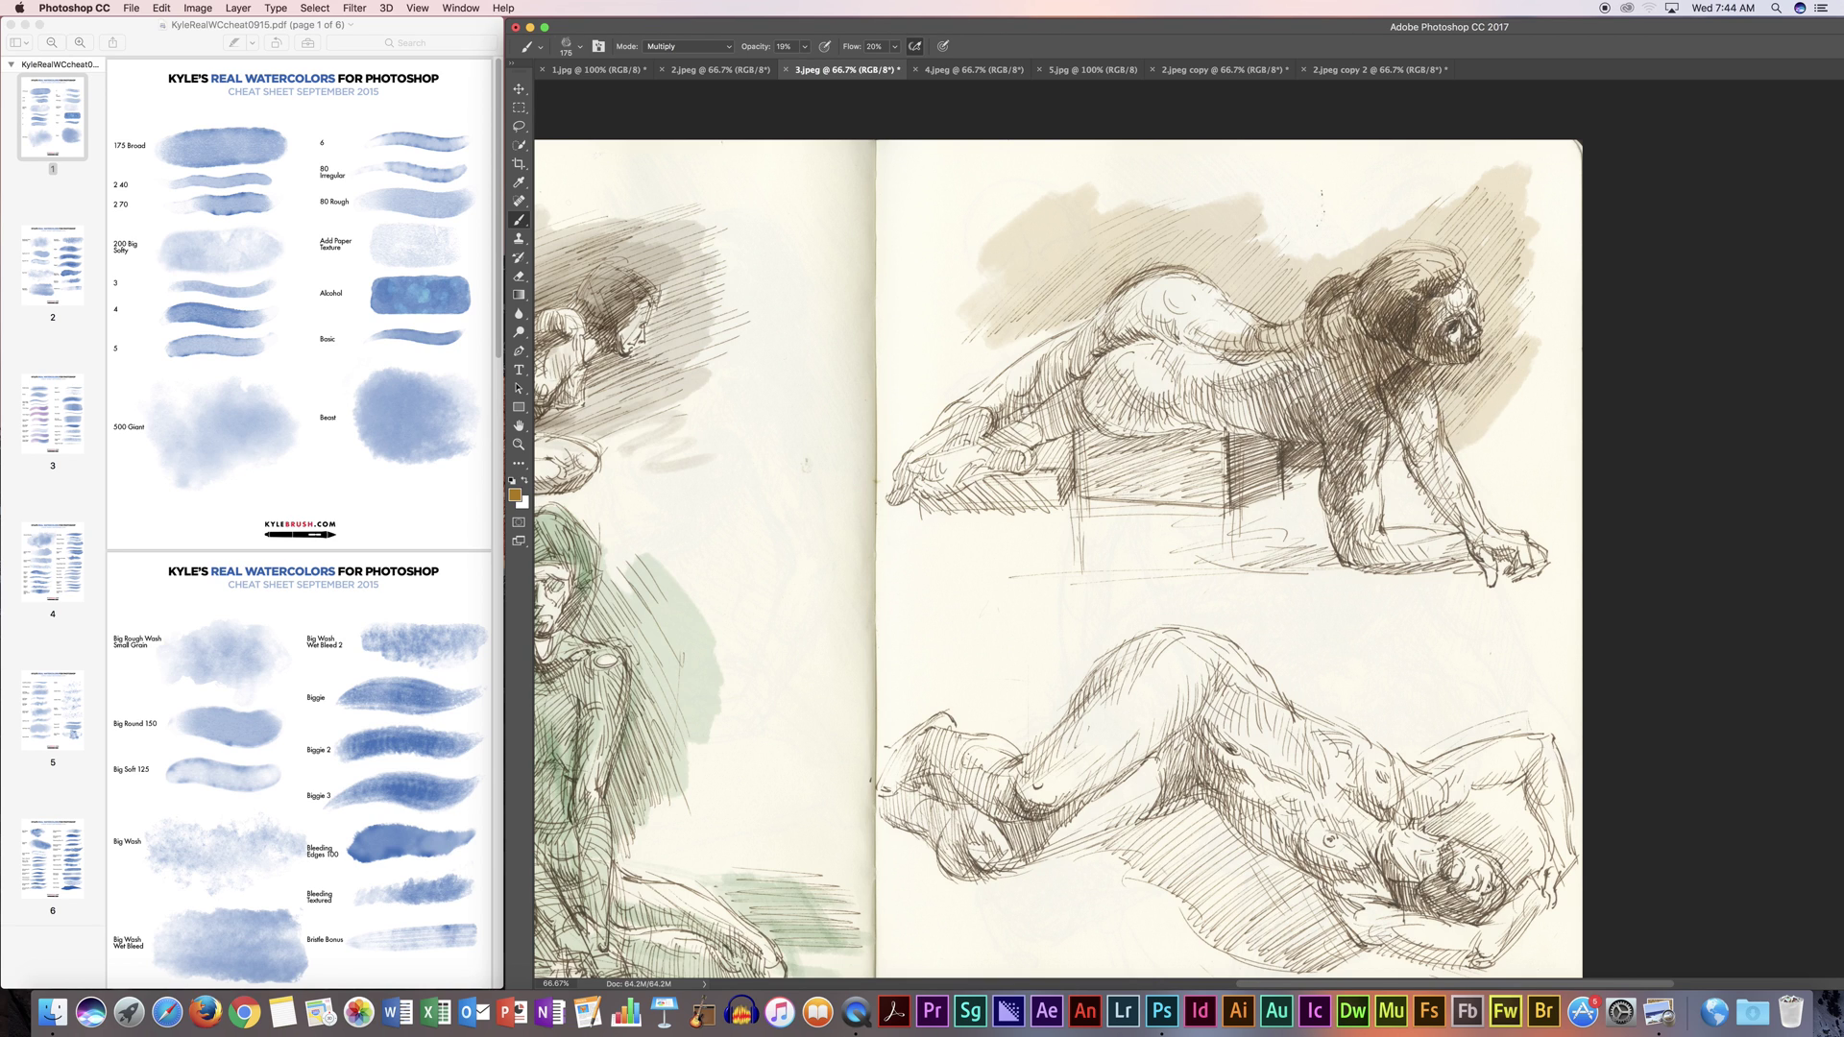
# Step: Shade the upper figure's arms and the gap between them with ochre strokes
pyautogui.moveTo(1417, 442); pyautogui.dragTo(1455, 528)
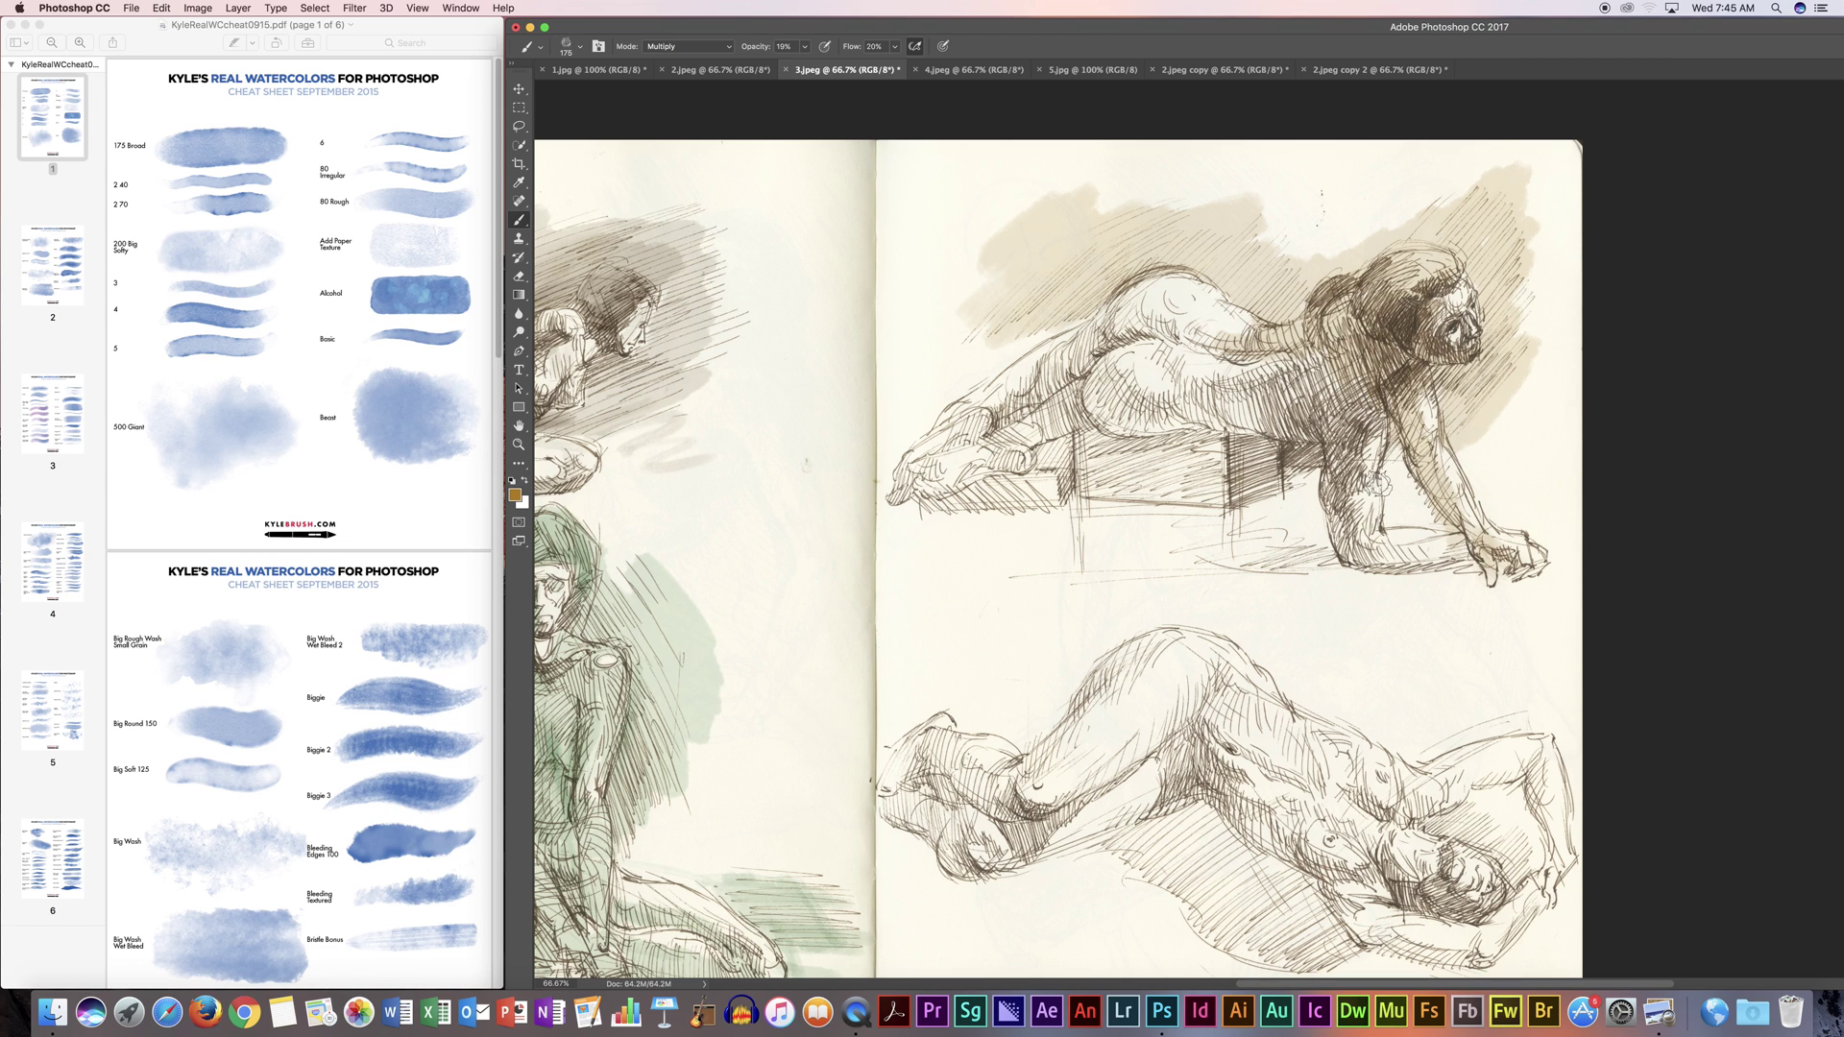
pyautogui.moveTo(1408, 482)
pyautogui.mouseDown()
pyautogui.moveTo(1403, 519)
pyautogui.moveTo(1446, 519)
pyautogui.mouseUp()
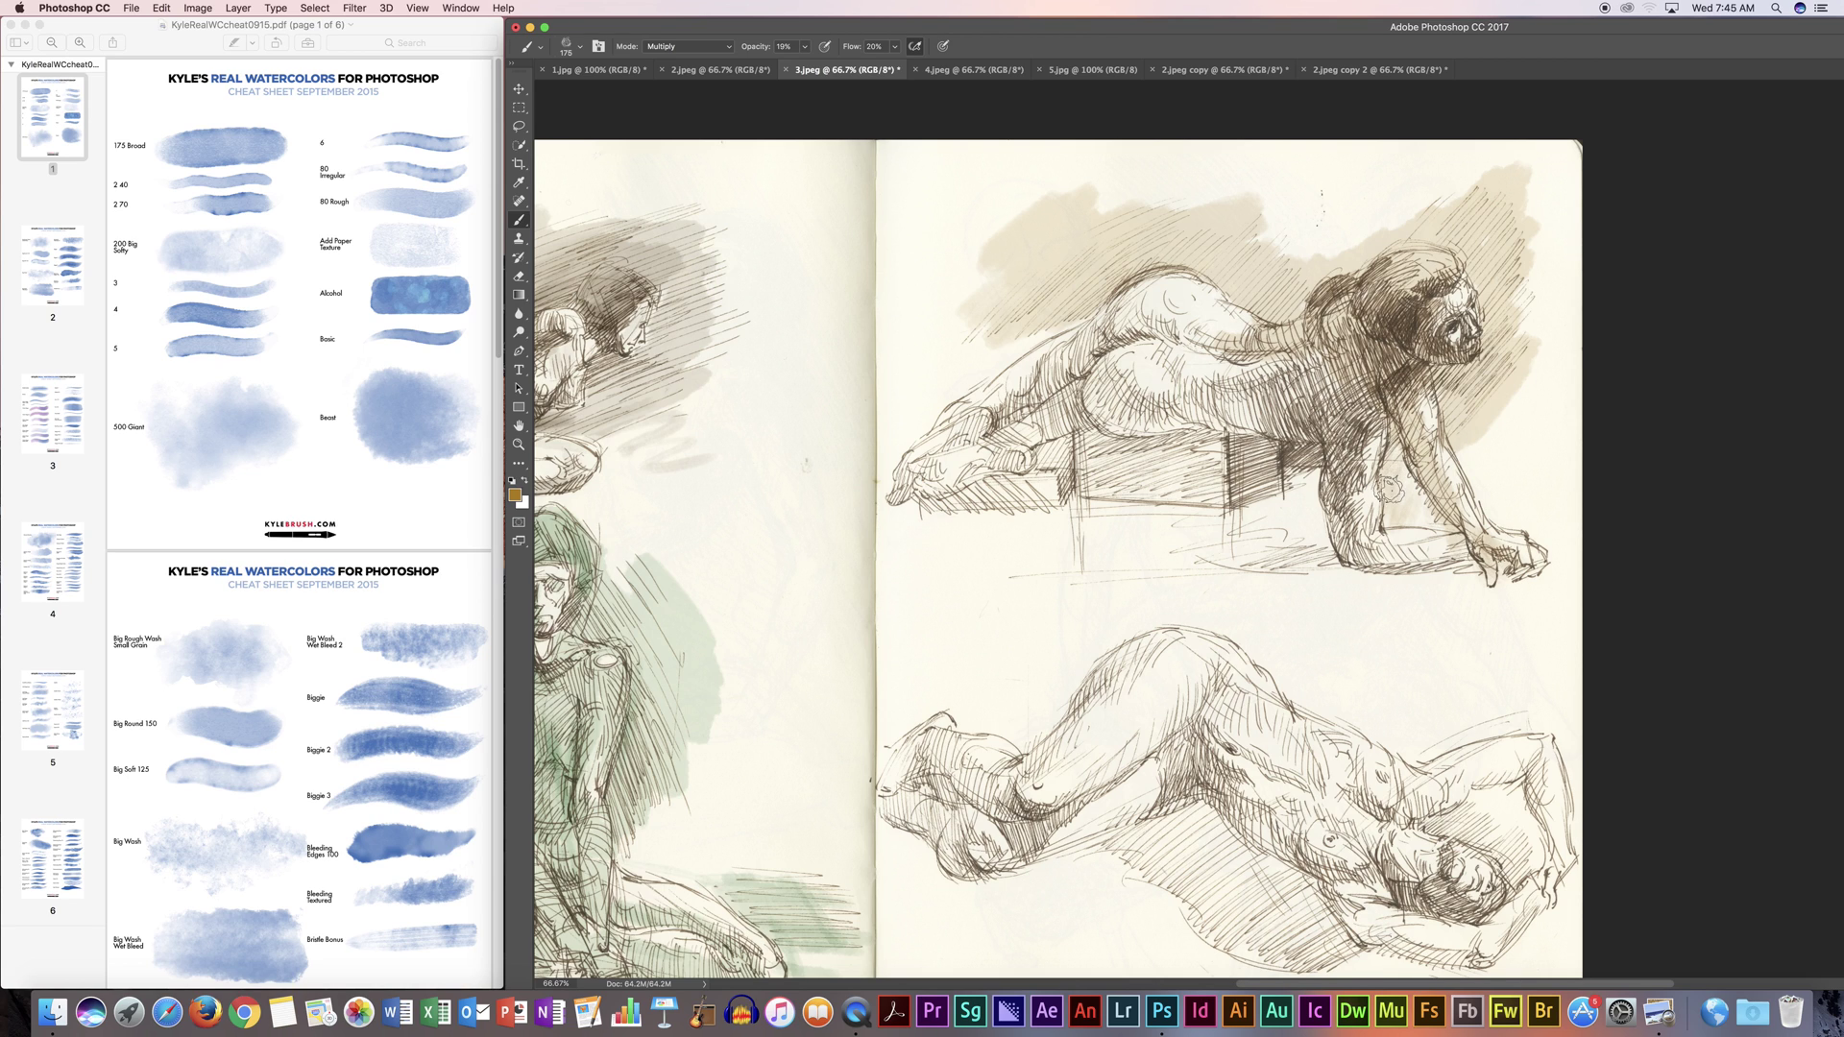
pyautogui.moveTo(1391, 472); pyautogui.dragTo(1377, 505)
pyautogui.moveTo(1232, 412)
pyautogui.mouseDown()
pyautogui.moveTo(1330, 411)
pyautogui.moveTo(1345, 384)
pyautogui.moveTo(1369, 422)
pyautogui.moveTo(1339, 542)
pyautogui.moveTo(1470, 549)
pyautogui.moveTo(1417, 551)
pyautogui.mouseUp()
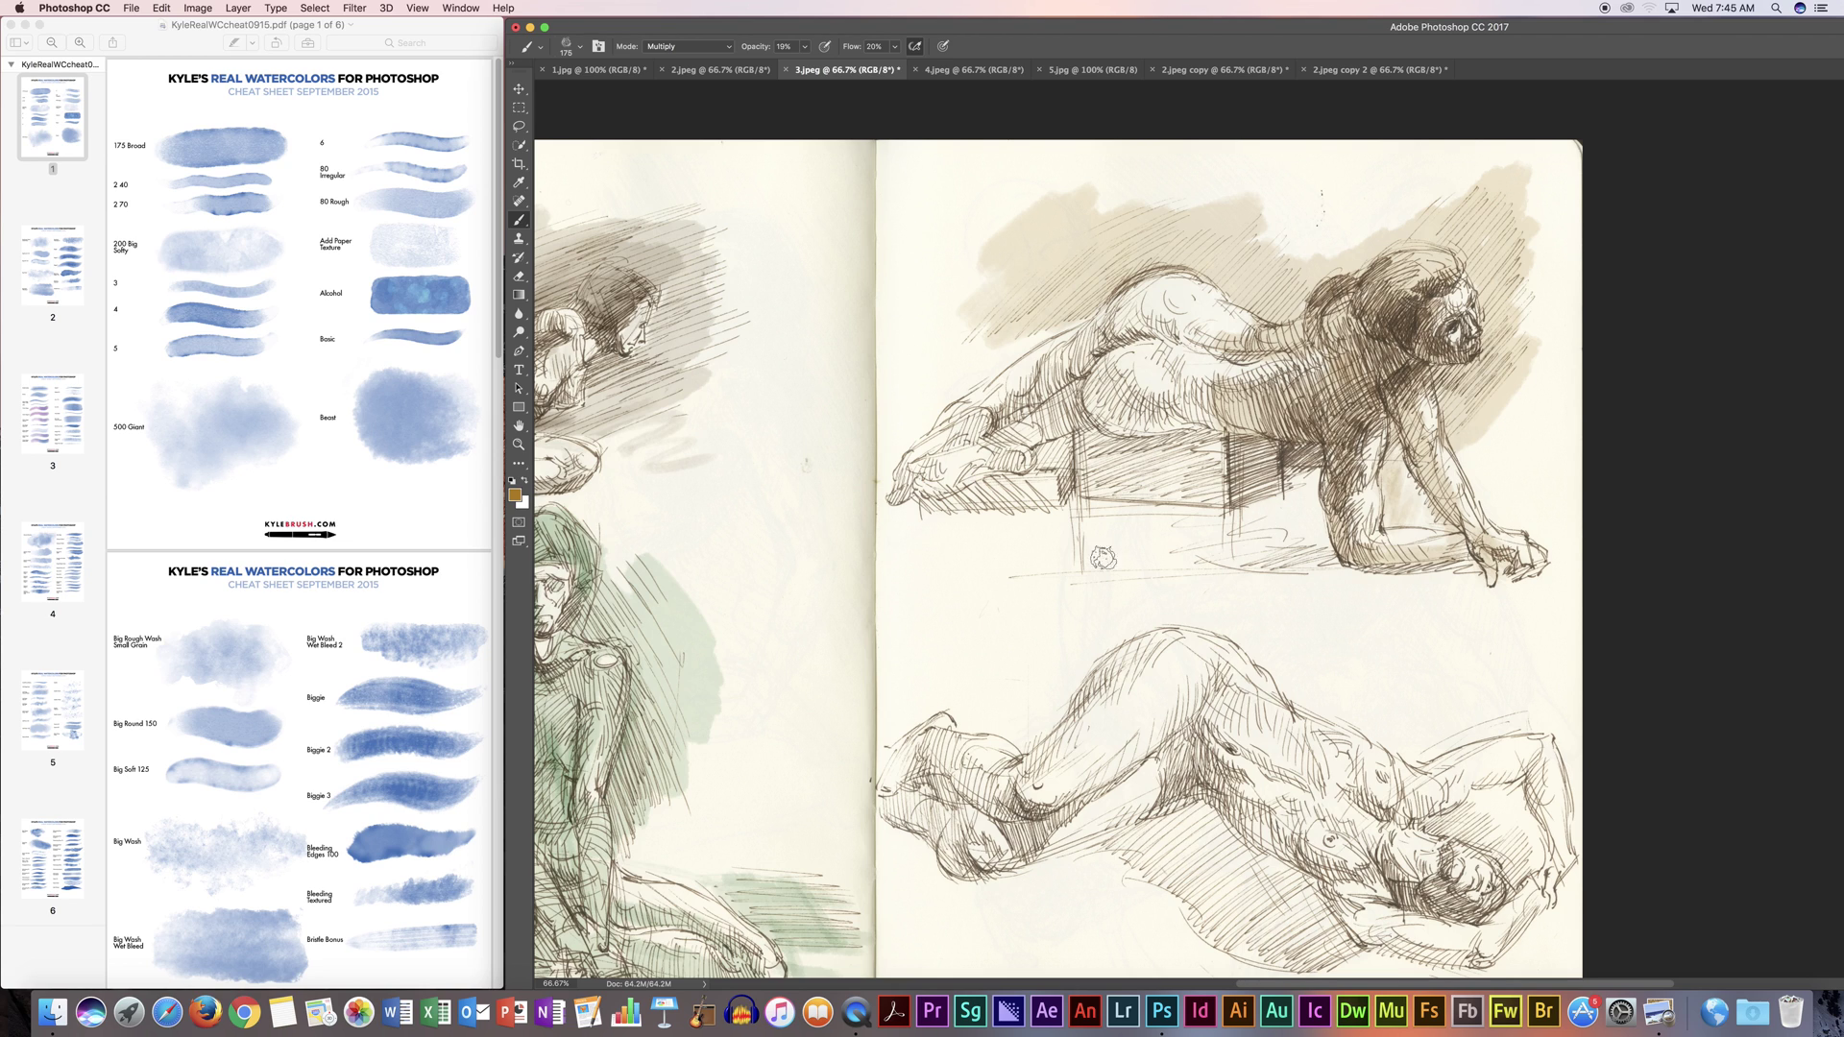
# Step: Wash the box beneath the upper figure, its vertical edges and the ground below in ochre
pyautogui.moveTo(980, 540)
pyautogui.mouseDown()
pyautogui.moveTo(1401, 566)
pyautogui.moveTo(1171, 510)
pyautogui.moveTo(1103, 534)
pyautogui.moveTo(1332, 539)
pyautogui.moveTo(1254, 453)
pyautogui.mouseUp()
pyautogui.moveTo(1090, 446)
pyautogui.mouseDown()
pyautogui.moveTo(1090, 468)
pyautogui.moveTo(1181, 471)
pyautogui.moveTo(1153, 492)
pyautogui.moveTo(1215, 485)
pyautogui.moveTo(1201, 437)
pyautogui.moveTo(1266, 472)
pyautogui.moveTo(1239, 495)
pyautogui.mouseUp()
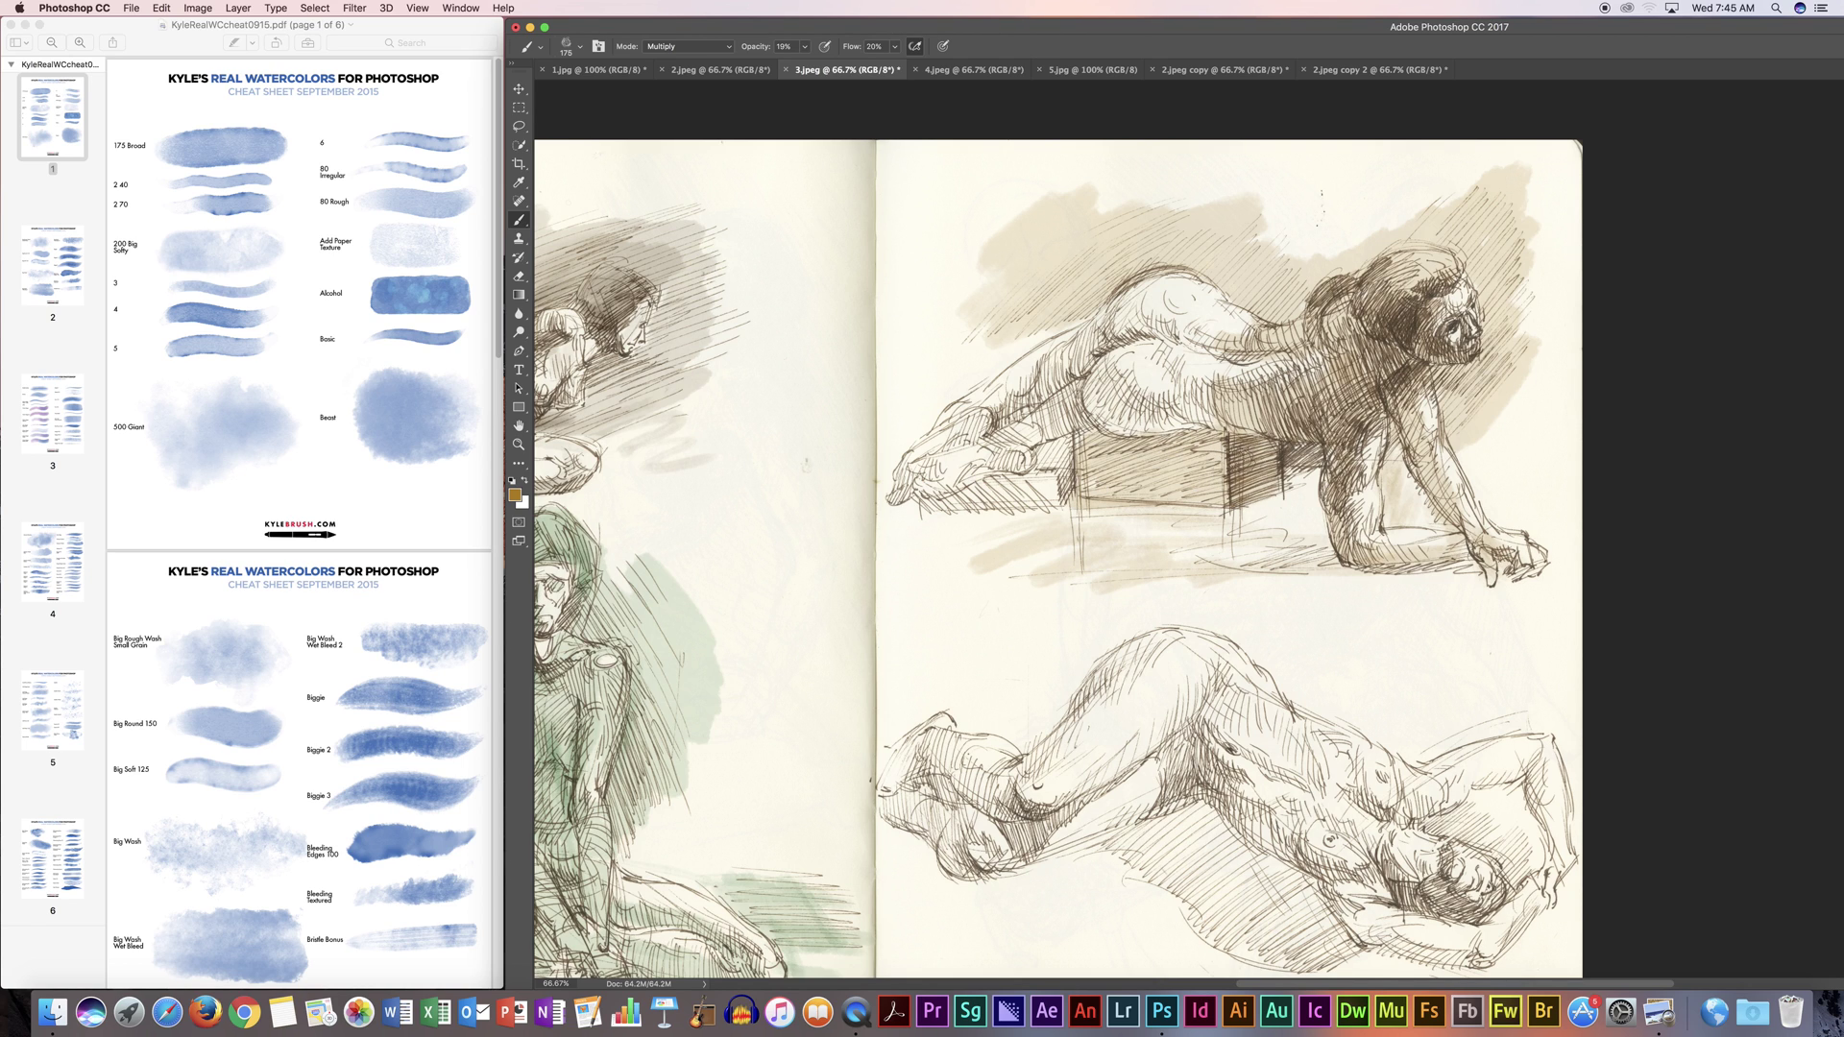
pyautogui.moveTo(1085, 509)
pyautogui.mouseDown()
pyautogui.moveTo(1073, 576)
pyautogui.moveTo(1088, 562)
pyautogui.moveTo(1110, 586)
pyautogui.mouseUp()
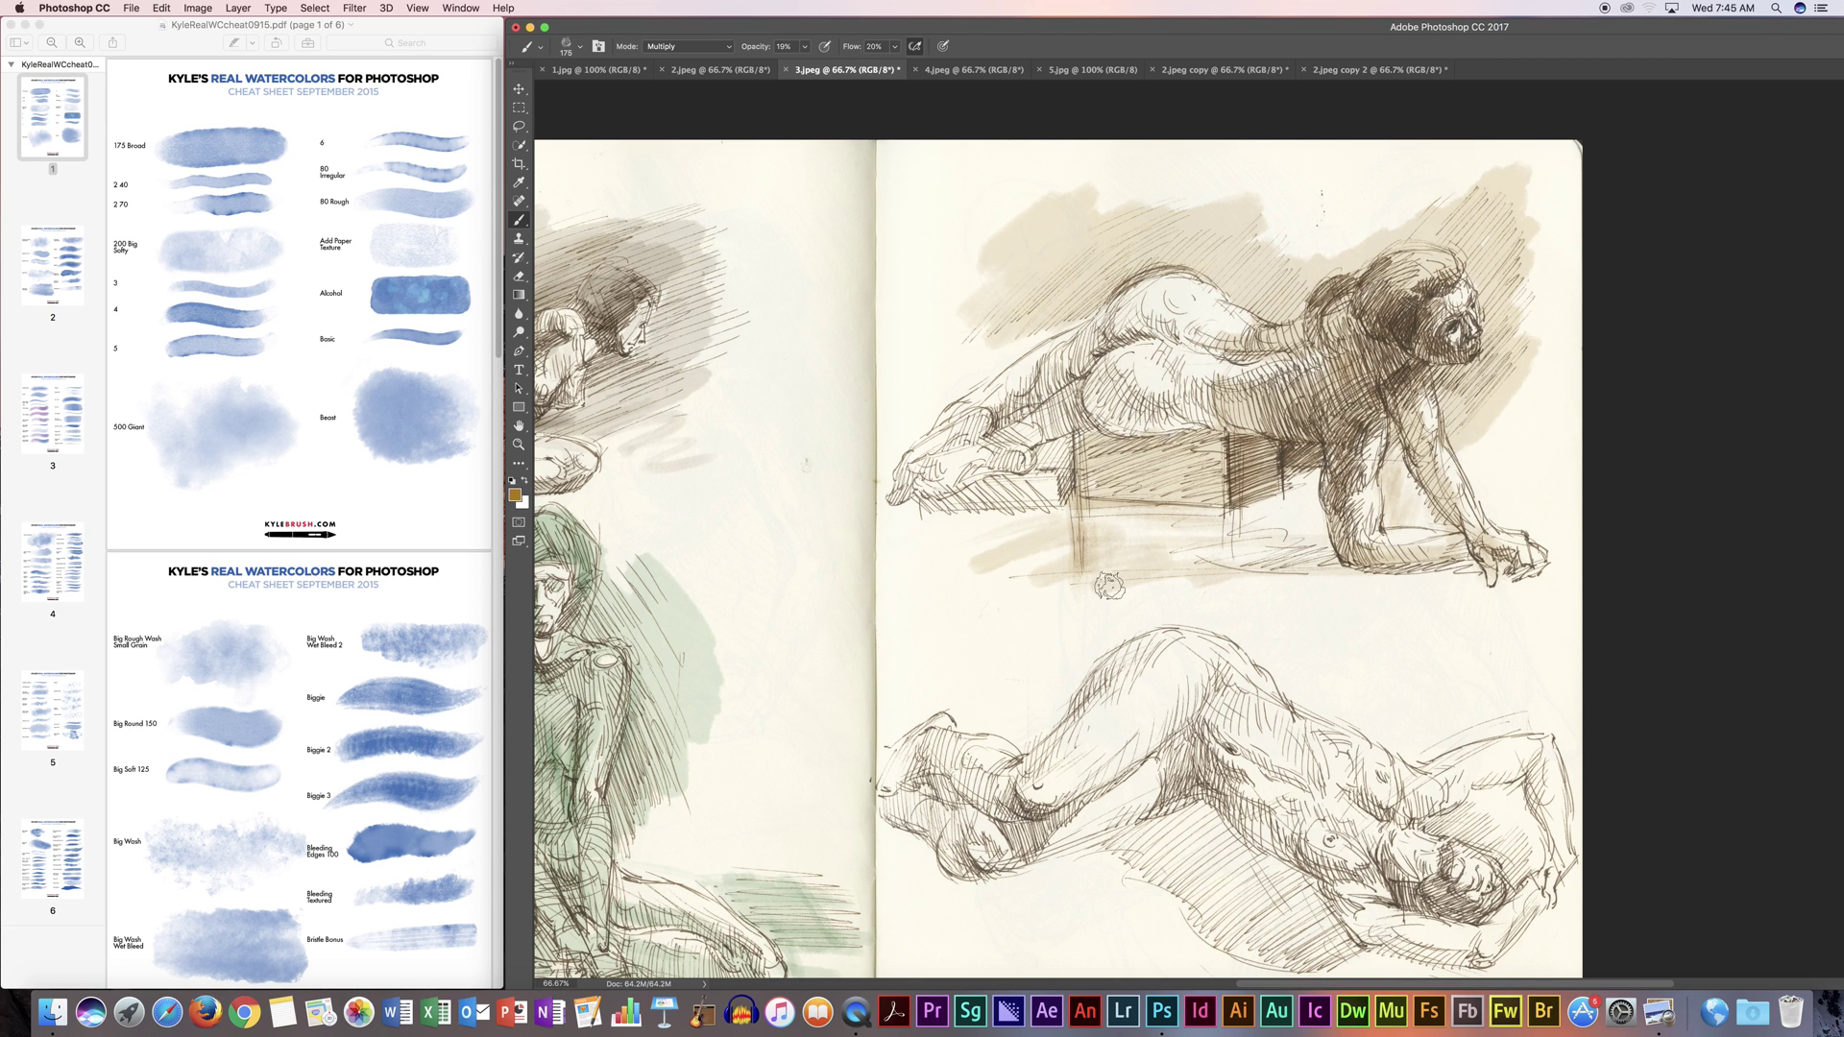
pyautogui.moveTo(1239, 418)
pyautogui.mouseDown()
pyautogui.moveTo(1234, 582)
pyautogui.moveTo(1216, 444)
pyautogui.moveTo(1208, 585)
pyautogui.moveTo(1214, 534)
pyautogui.mouseUp()
pyautogui.moveTo(1214, 534); pyautogui.dragTo(1215, 580)
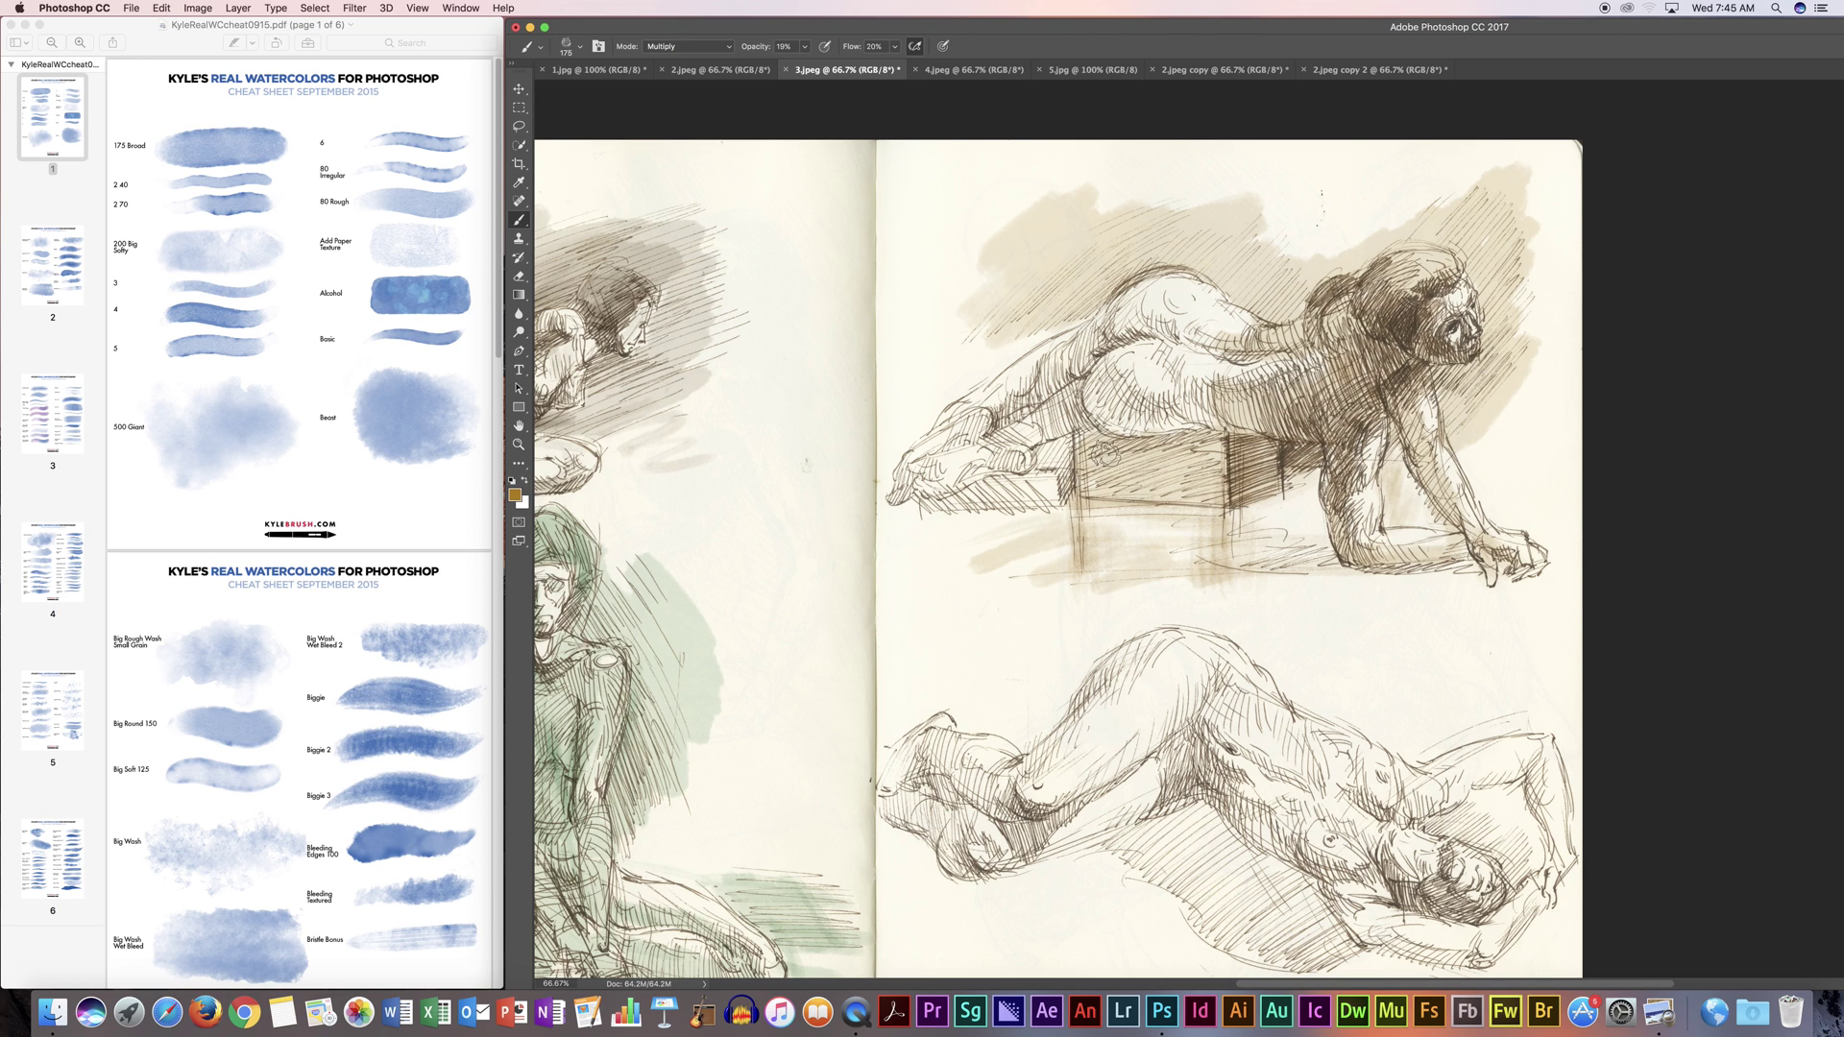
# Step: Add ochre washes to the upper figure's hips, legs and feet, extending strokes across the page fold beside the feet
pyautogui.moveTo(1097, 388)
pyautogui.mouseDown()
pyautogui.moveTo(1124, 360)
pyautogui.moveTo(1121, 404)
pyautogui.moveTo(1184, 403)
pyautogui.moveTo(1147, 422)
pyautogui.moveTo(1215, 423)
pyautogui.moveTo(1195, 408)
pyautogui.moveTo(1280, 414)
pyautogui.moveTo(1287, 384)
pyautogui.moveTo(1143, 427)
pyautogui.mouseUp()
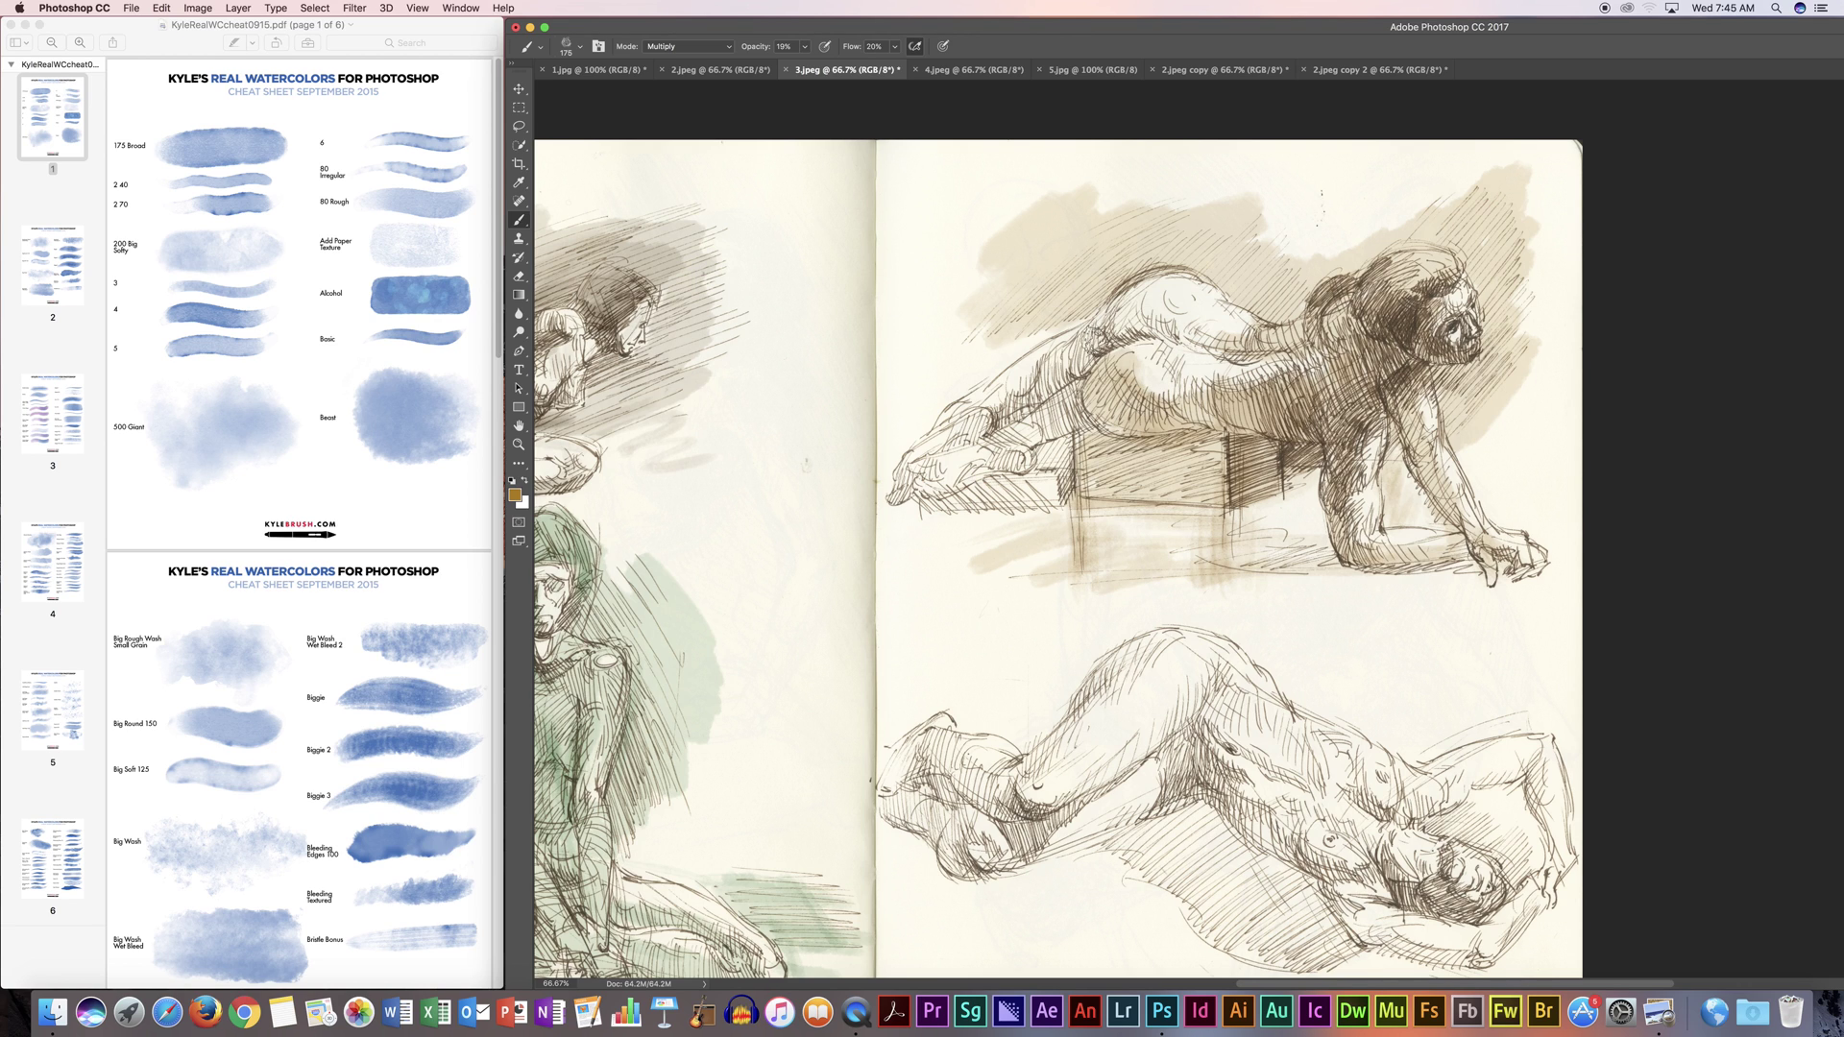
pyautogui.moveTo(1160, 315)
pyautogui.mouseDown()
pyautogui.moveTo(1024, 411)
pyautogui.moveTo(1068, 410)
pyautogui.moveTo(1042, 429)
pyautogui.moveTo(1045, 470)
pyautogui.moveTo(951, 495)
pyautogui.moveTo(1057, 490)
pyautogui.moveTo(1021, 501)
pyautogui.moveTo(1052, 441)
pyautogui.moveTo(949, 510)
pyautogui.moveTo(894, 496)
pyautogui.moveTo(985, 413)
pyautogui.moveTo(1093, 355)
pyautogui.moveTo(1076, 314)
pyautogui.moveTo(826, 513)
pyautogui.moveTo(979, 365)
pyautogui.moveTo(811, 507)
pyautogui.moveTo(1035, 327)
pyautogui.mouseUp()
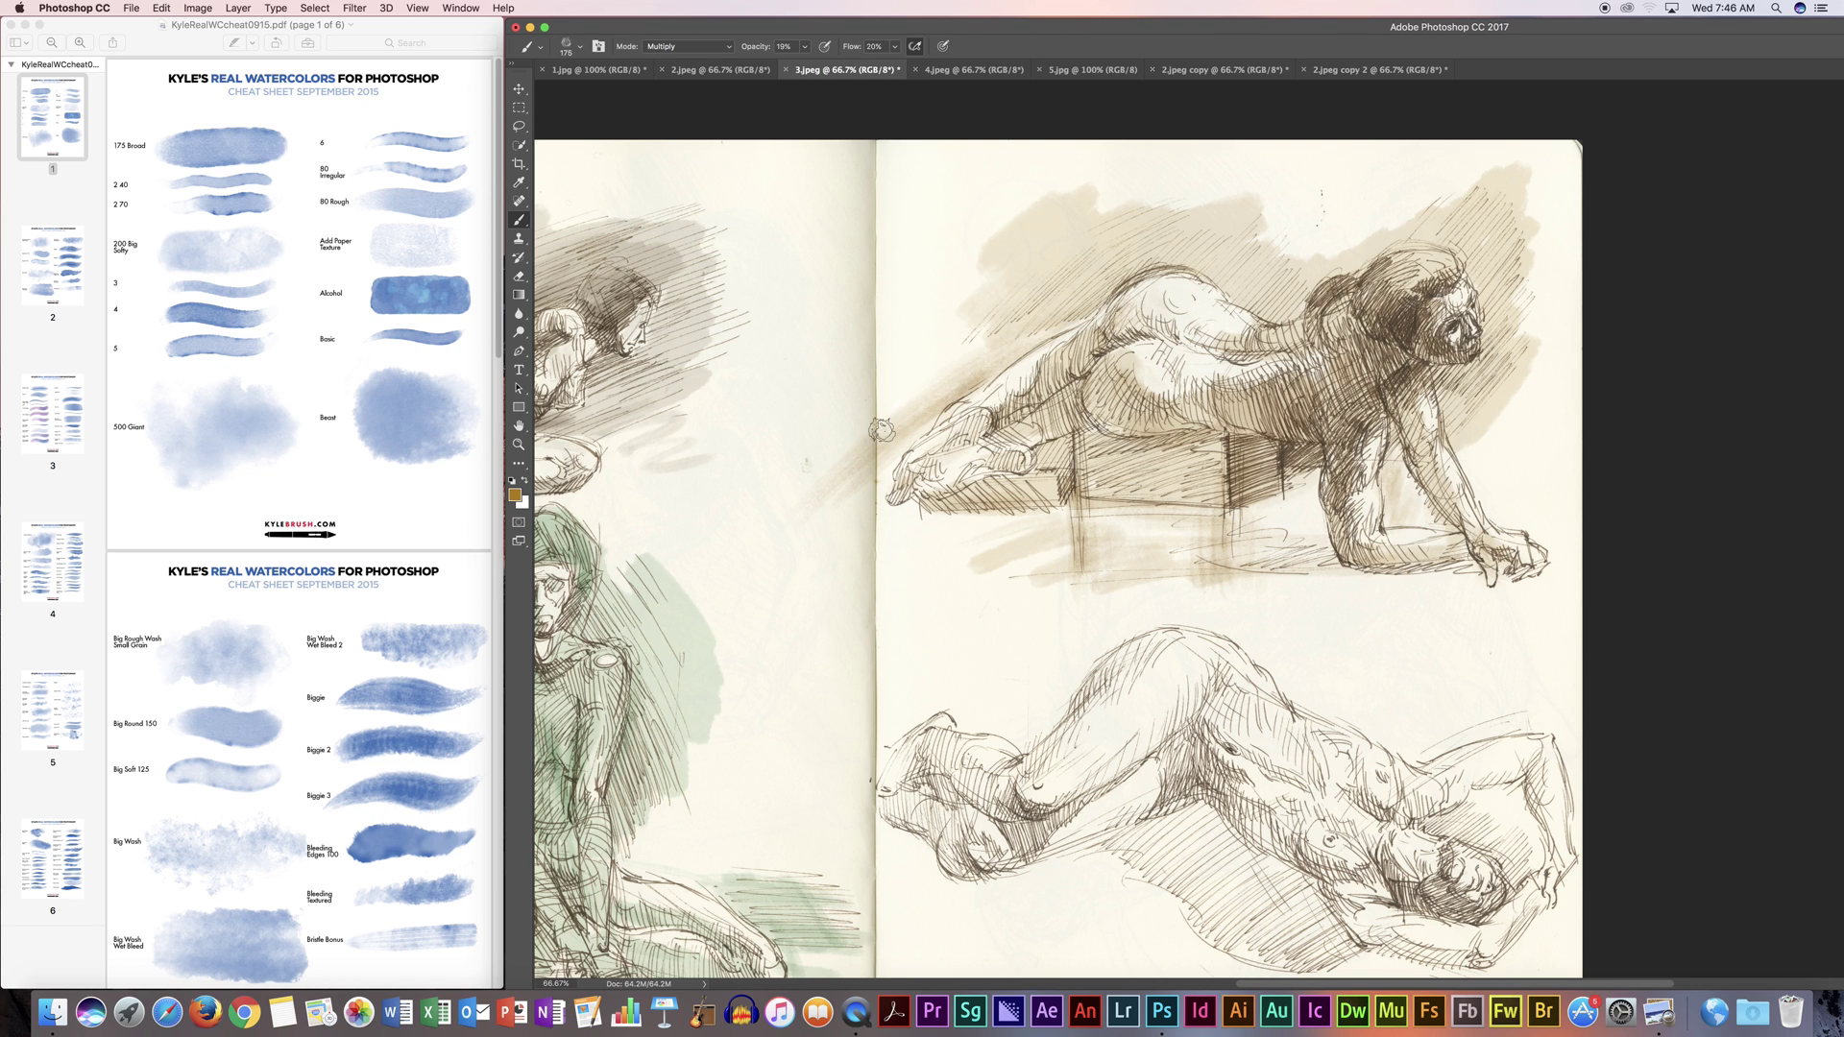
pyautogui.moveTo(954, 372)
pyautogui.mouseDown()
pyautogui.moveTo(1137, 268)
pyautogui.moveTo(1002, 357)
pyautogui.moveTo(1136, 242)
pyautogui.moveTo(853, 485)
pyautogui.moveTo(961, 388)
pyautogui.moveTo(815, 564)
pyautogui.mouseUp()
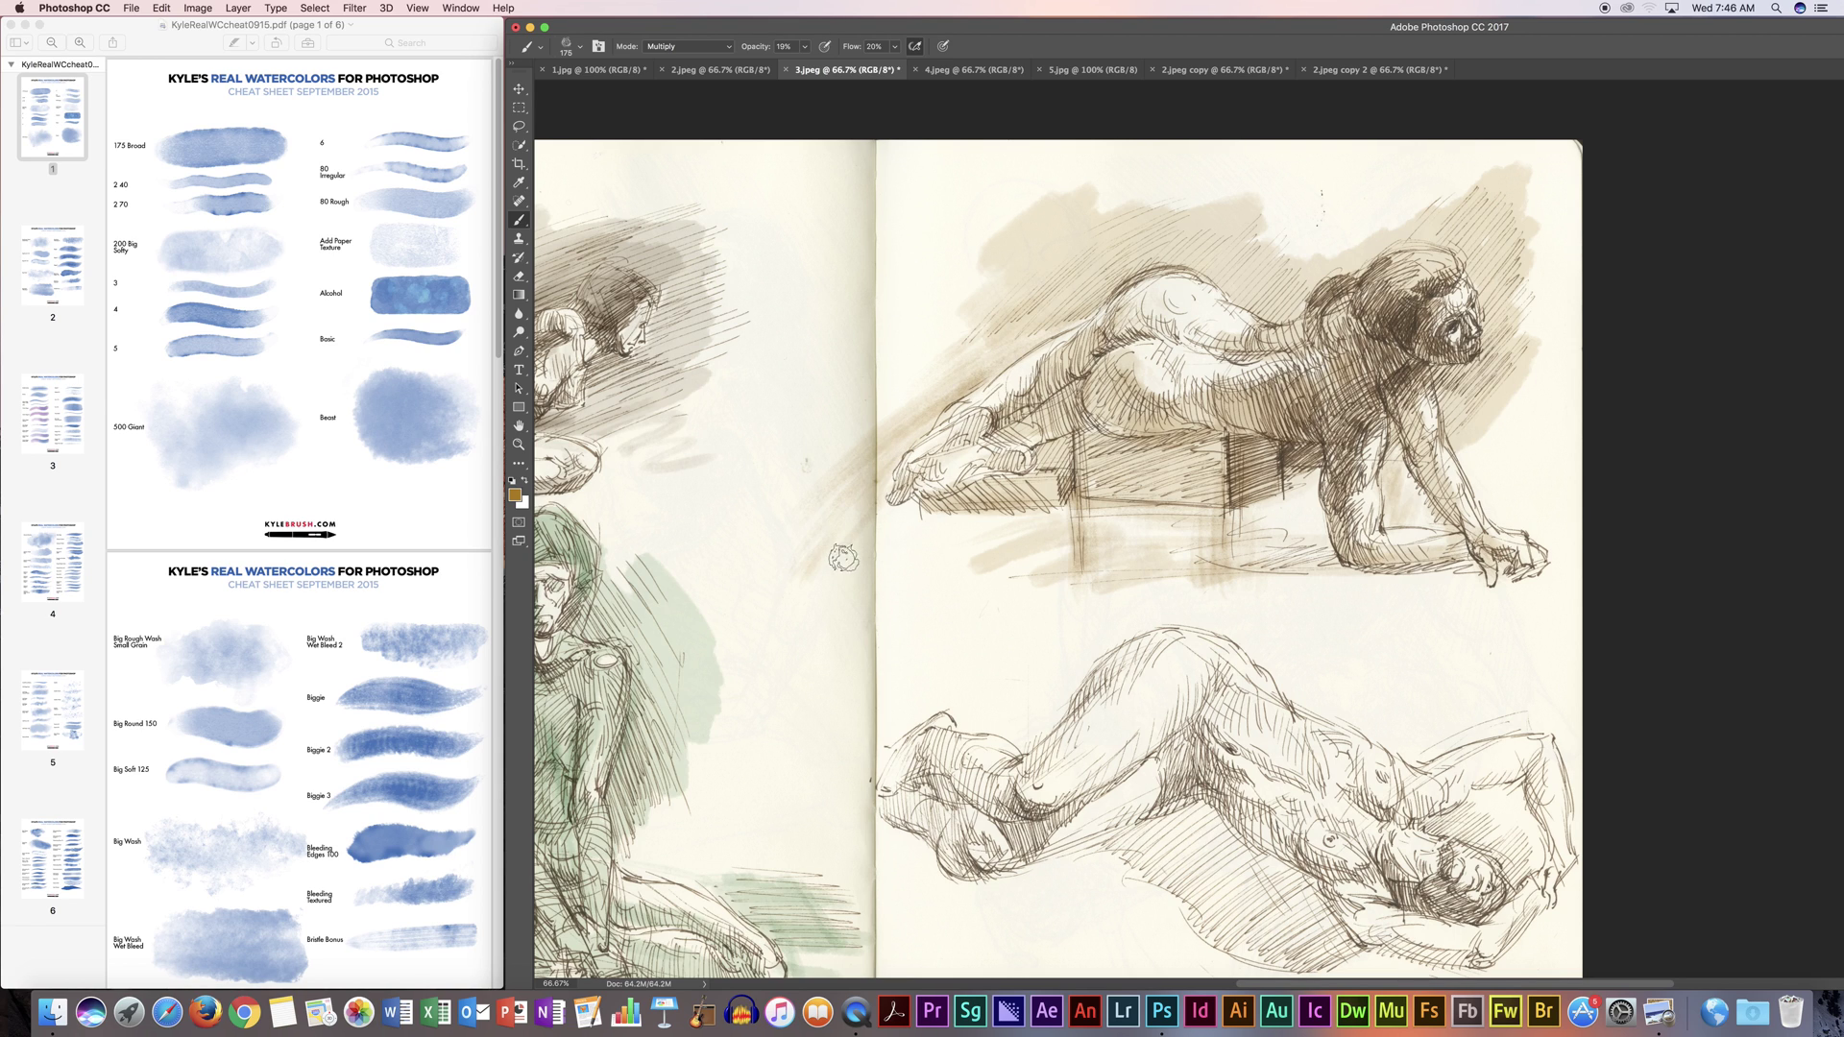
pyautogui.moveTo(884, 532)
pyautogui.mouseDown()
pyautogui.moveTo(938, 504)
pyautogui.moveTo(889, 498)
pyautogui.moveTo(990, 498)
pyautogui.mouseUp()
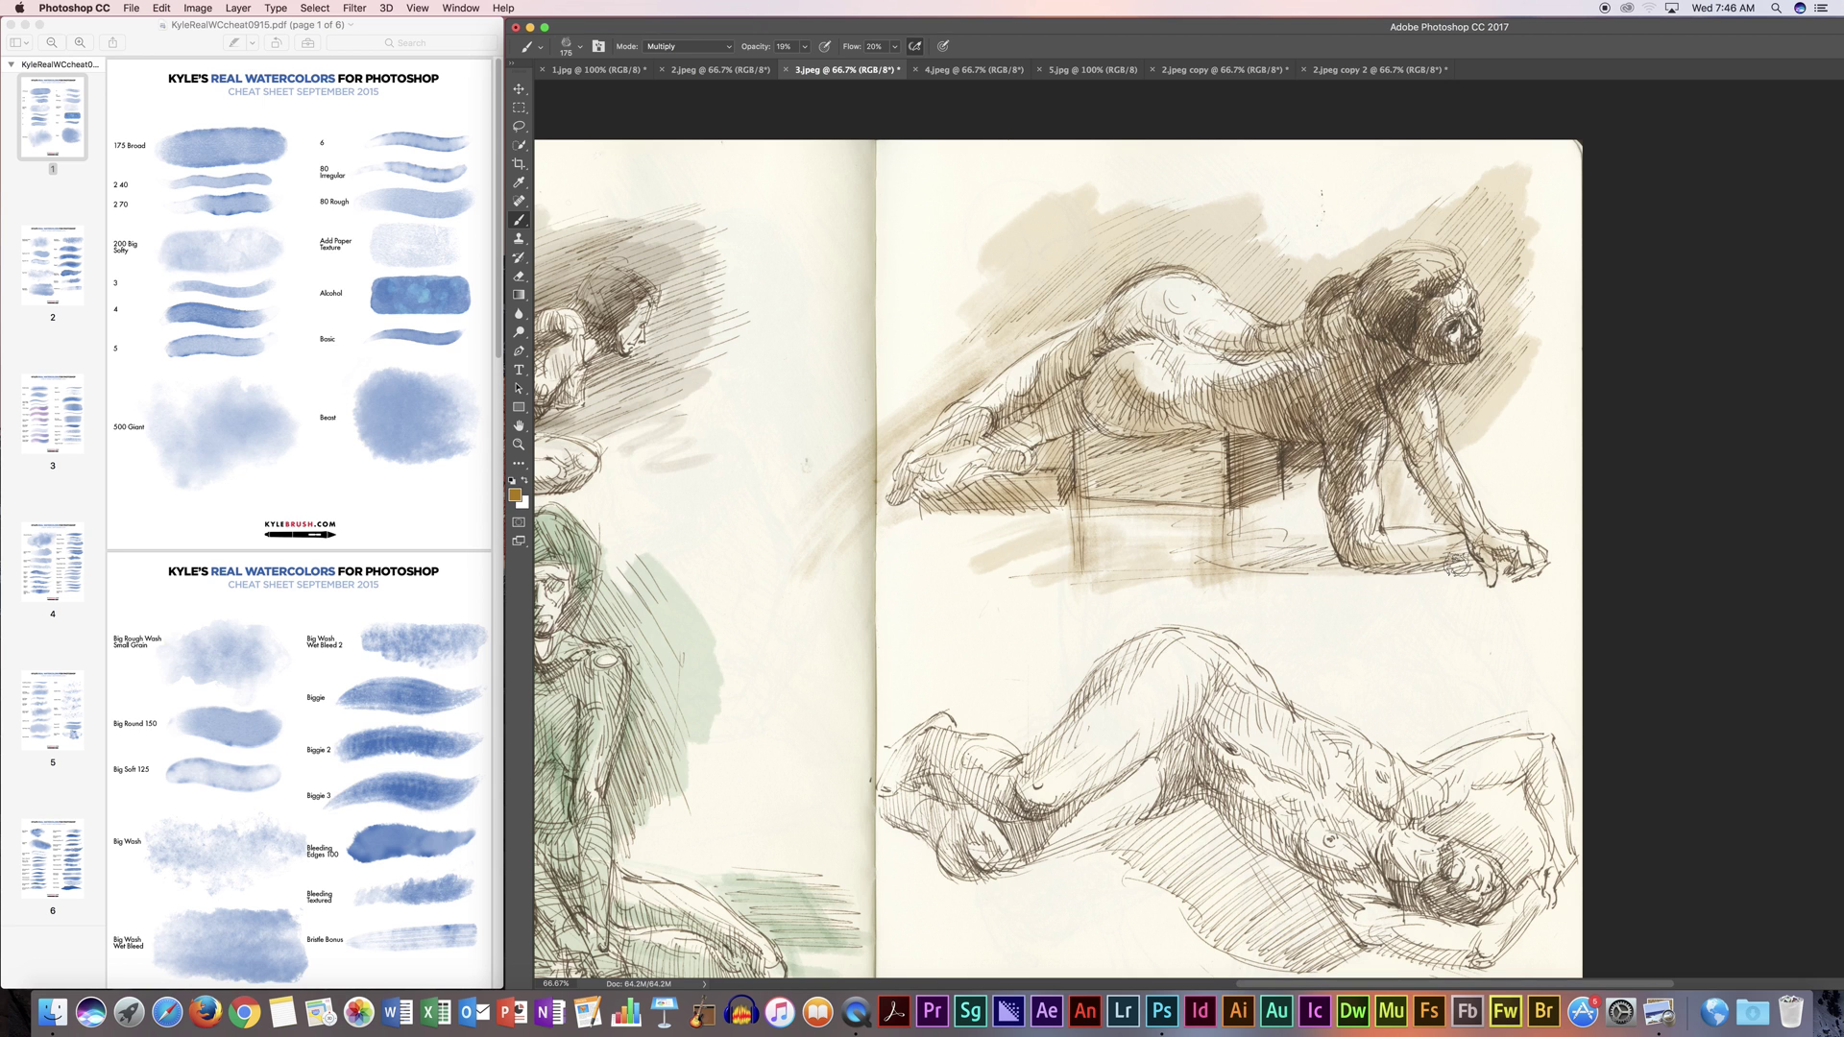
# Step: Change the foreground colour to blue-violet and wash the lower right-page figure's thigh, lower legs and feet
pyautogui.moveTo(1380, 706)
pyautogui.mouseDown()
pyautogui.moveTo(1364, 624)
pyautogui.moveTo(1282, 509)
pyautogui.mouseUp()
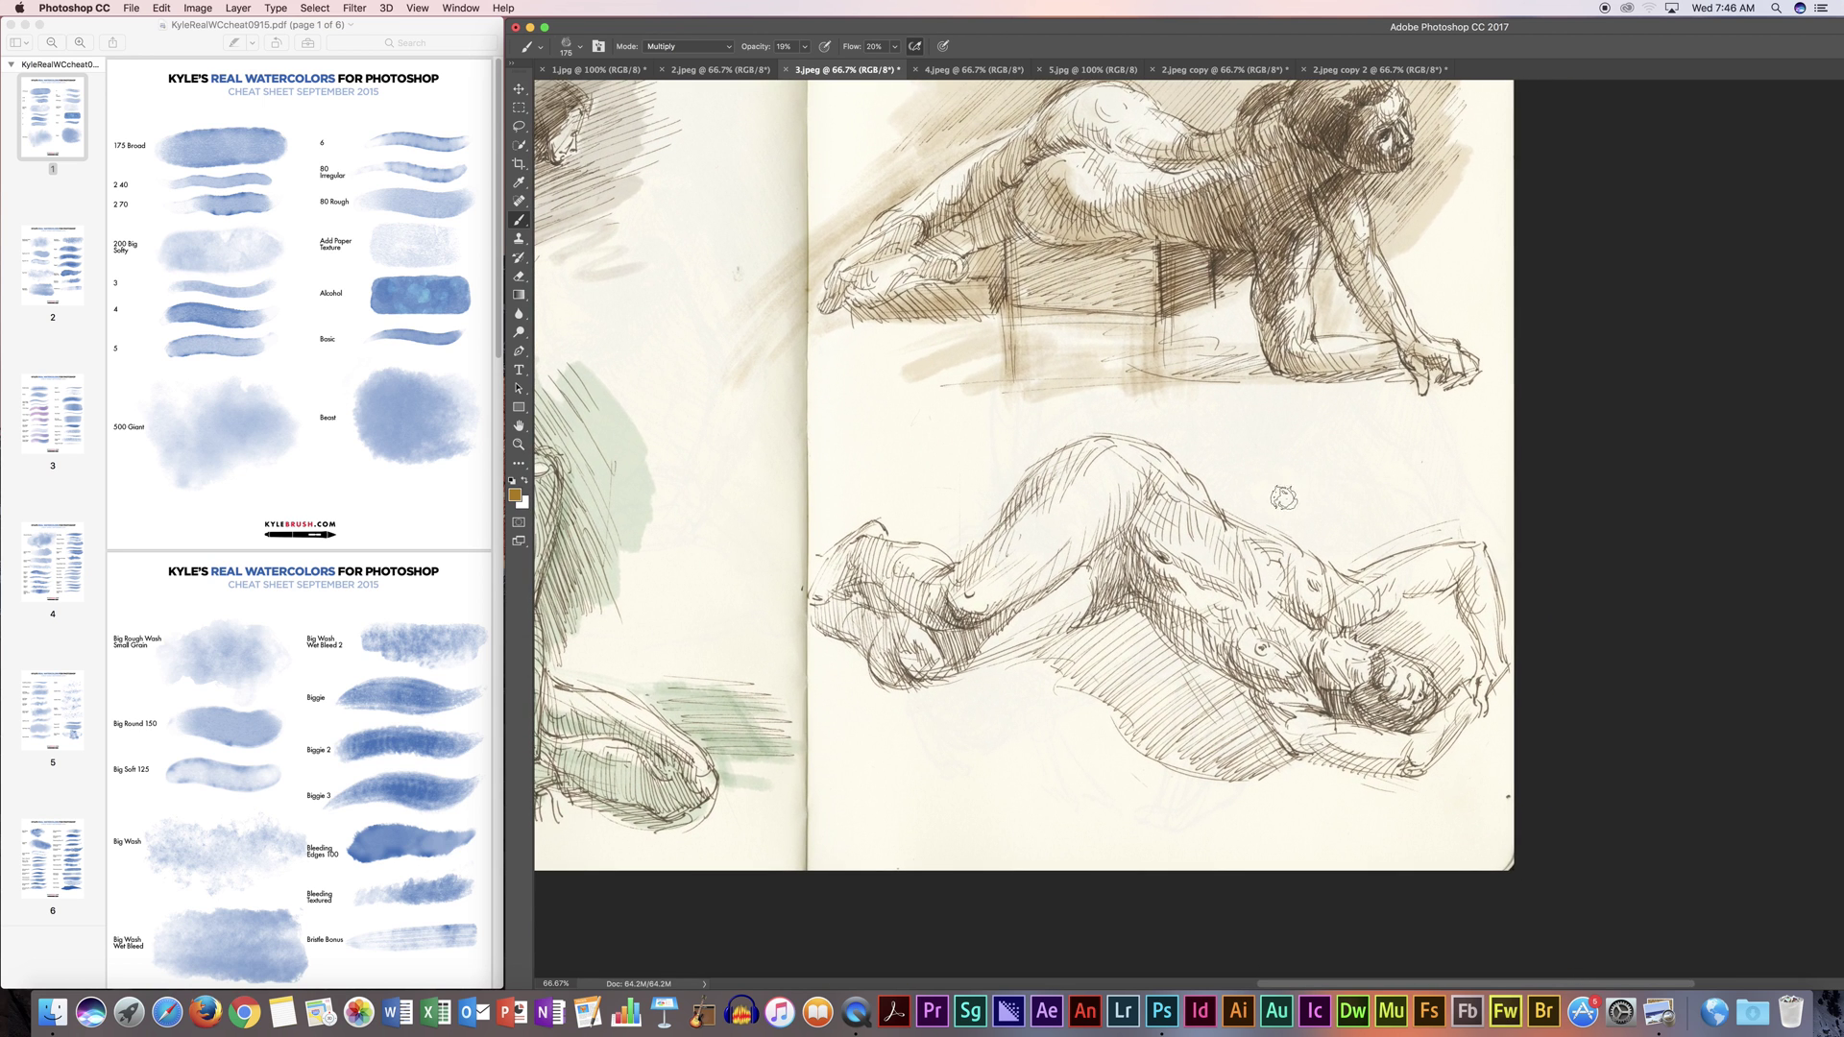
pyautogui.click(519, 495)
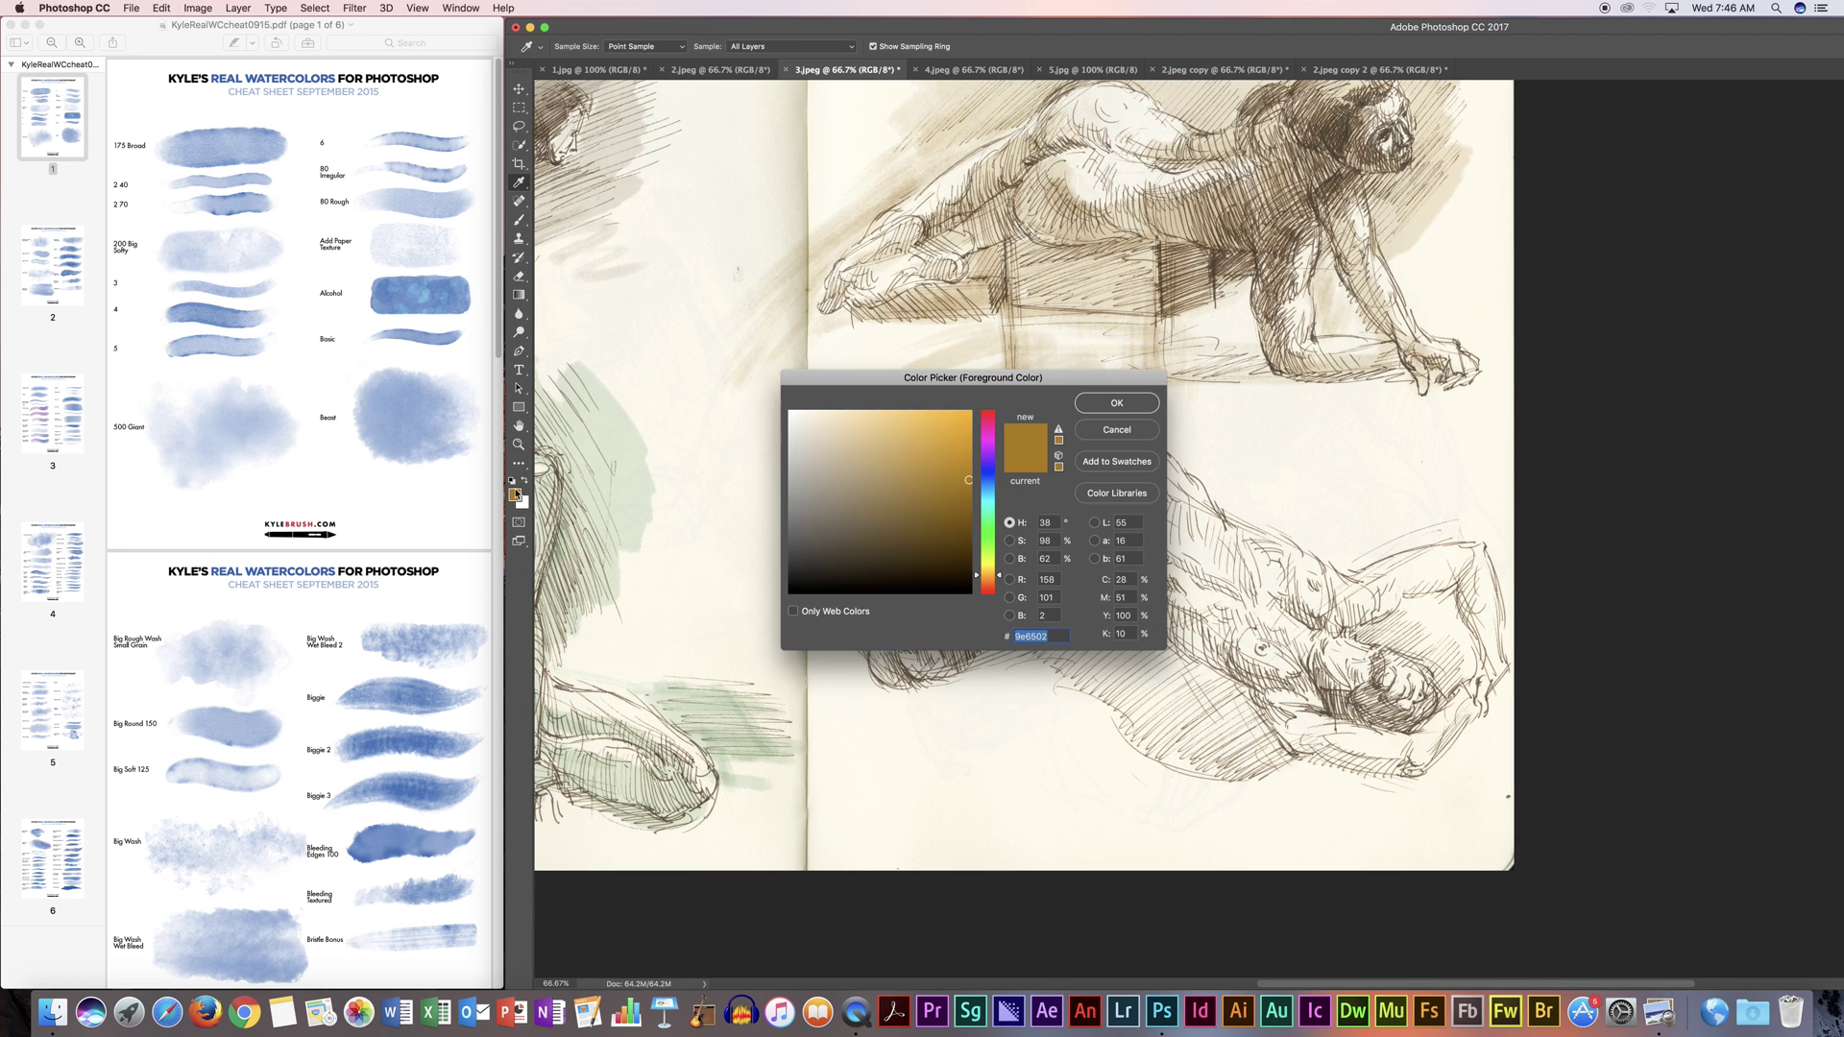
pyautogui.click(989, 471)
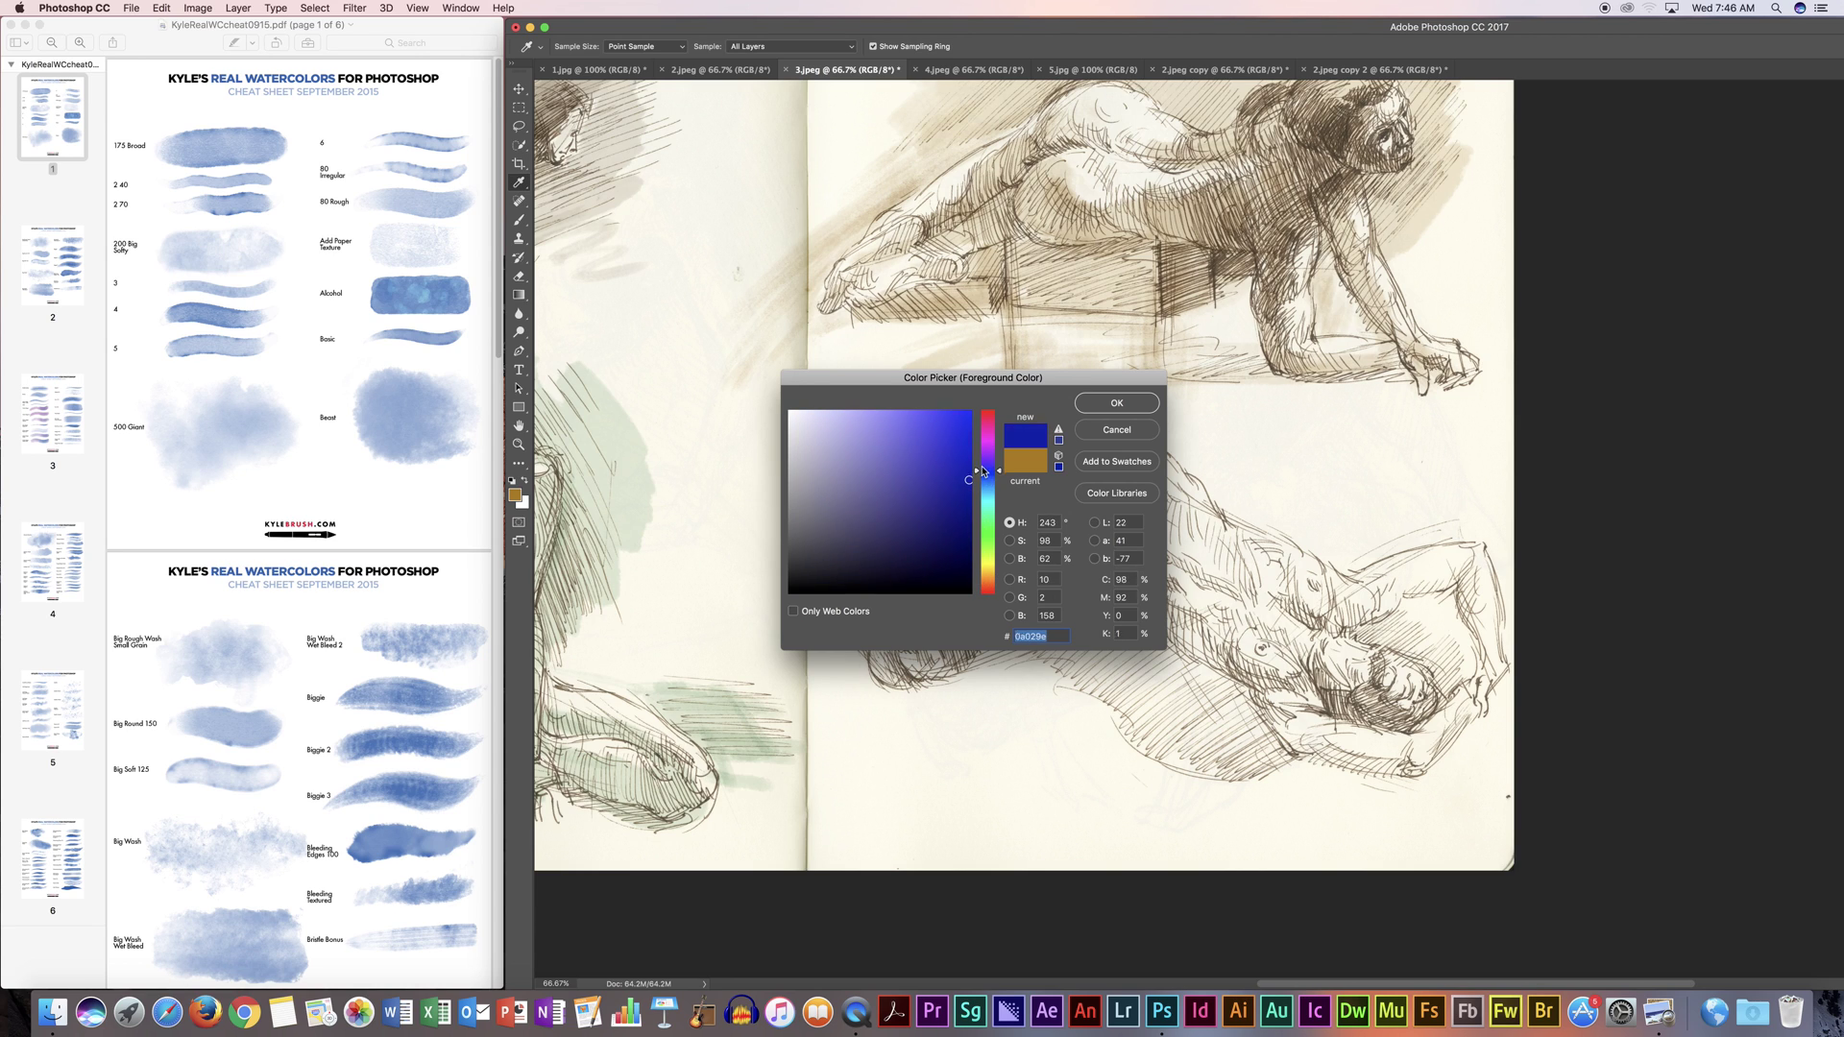
pyautogui.click(1099, 408)
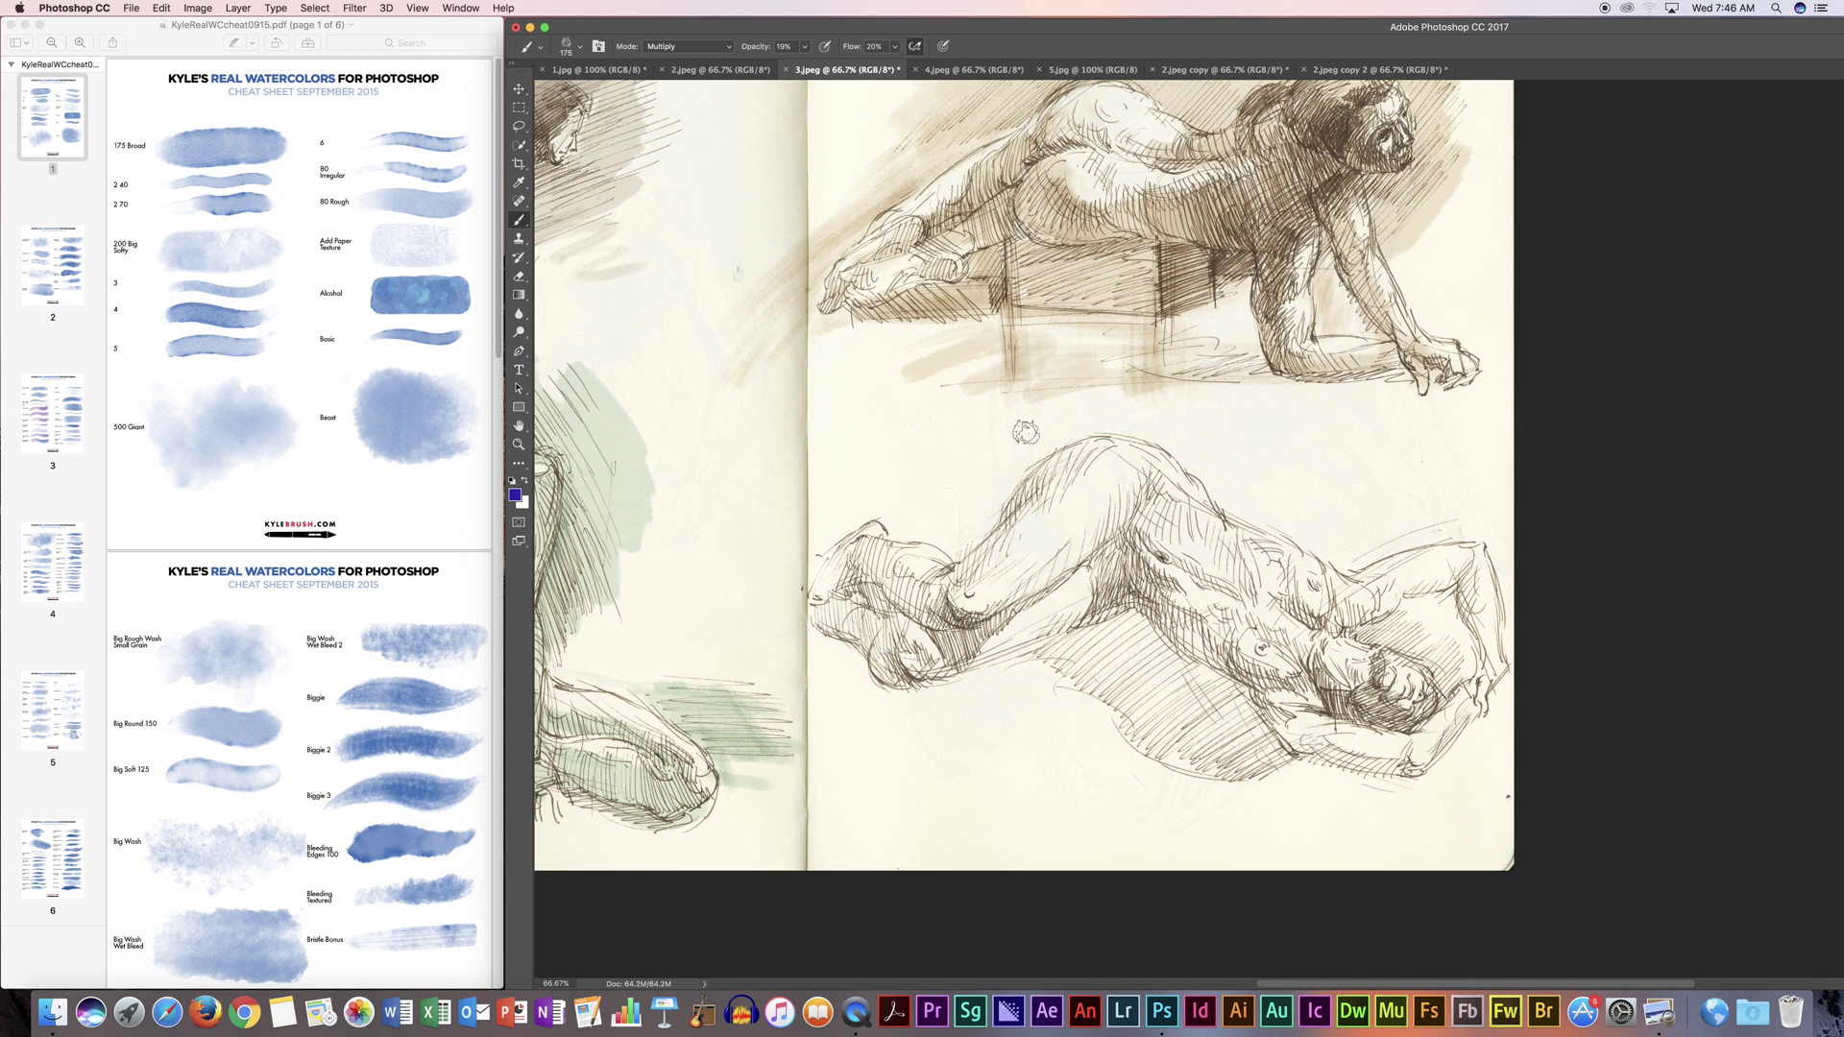
pyautogui.moveTo(981, 557)
pyautogui.mouseDown()
pyautogui.moveTo(1016, 485)
pyautogui.moveTo(1082, 453)
pyautogui.moveTo(1131, 440)
pyautogui.moveTo(1057, 475)
pyautogui.moveTo(1165, 466)
pyautogui.moveTo(975, 546)
pyautogui.moveTo(977, 598)
pyautogui.moveTo(994, 599)
pyautogui.mouseUp()
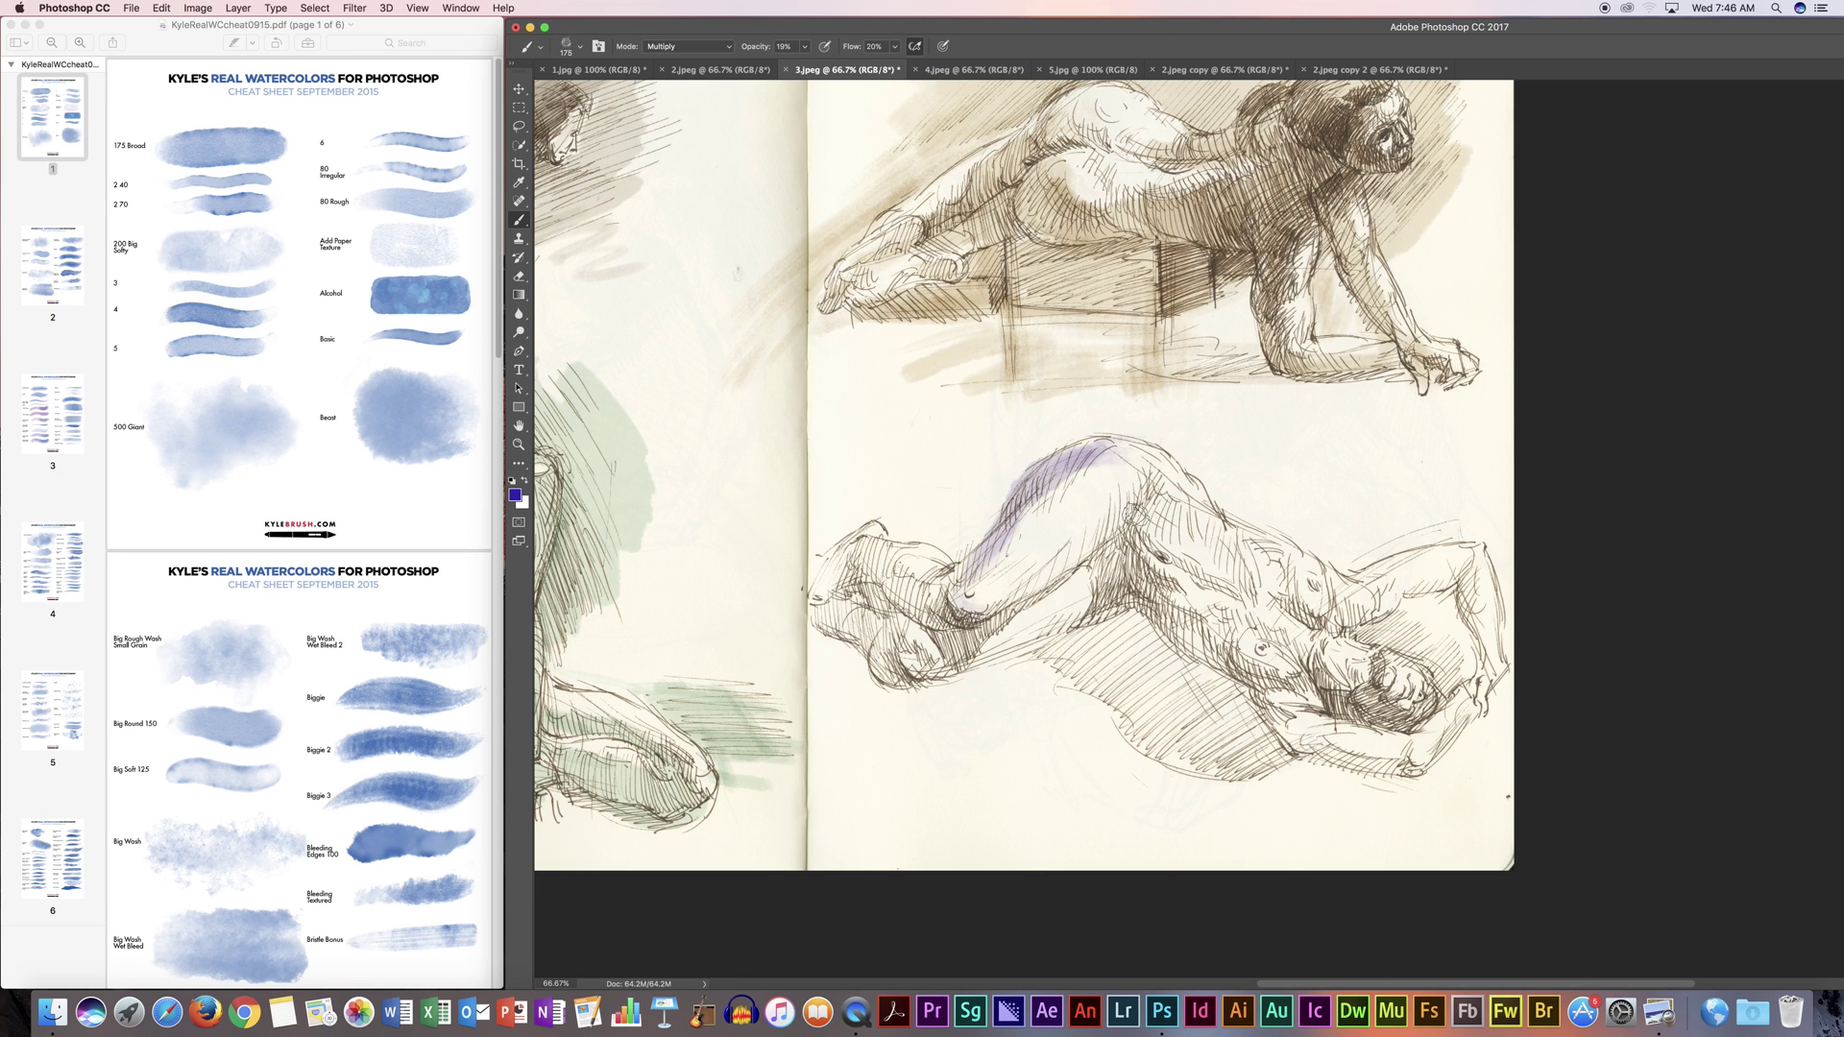
pyautogui.moveTo(1130, 446)
pyautogui.mouseDown()
pyautogui.moveTo(1099, 536)
pyautogui.moveTo(1081, 456)
pyautogui.moveTo(1092, 522)
pyautogui.moveTo(1073, 487)
pyautogui.moveTo(1070, 566)
pyautogui.moveTo(1067, 454)
pyautogui.moveTo(1056, 566)
pyautogui.moveTo(1063, 520)
pyautogui.mouseUp()
pyautogui.moveTo(972, 615)
pyautogui.mouseDown()
pyautogui.moveTo(1043, 591)
pyautogui.moveTo(943, 634)
pyautogui.moveTo(960, 642)
pyautogui.mouseUp()
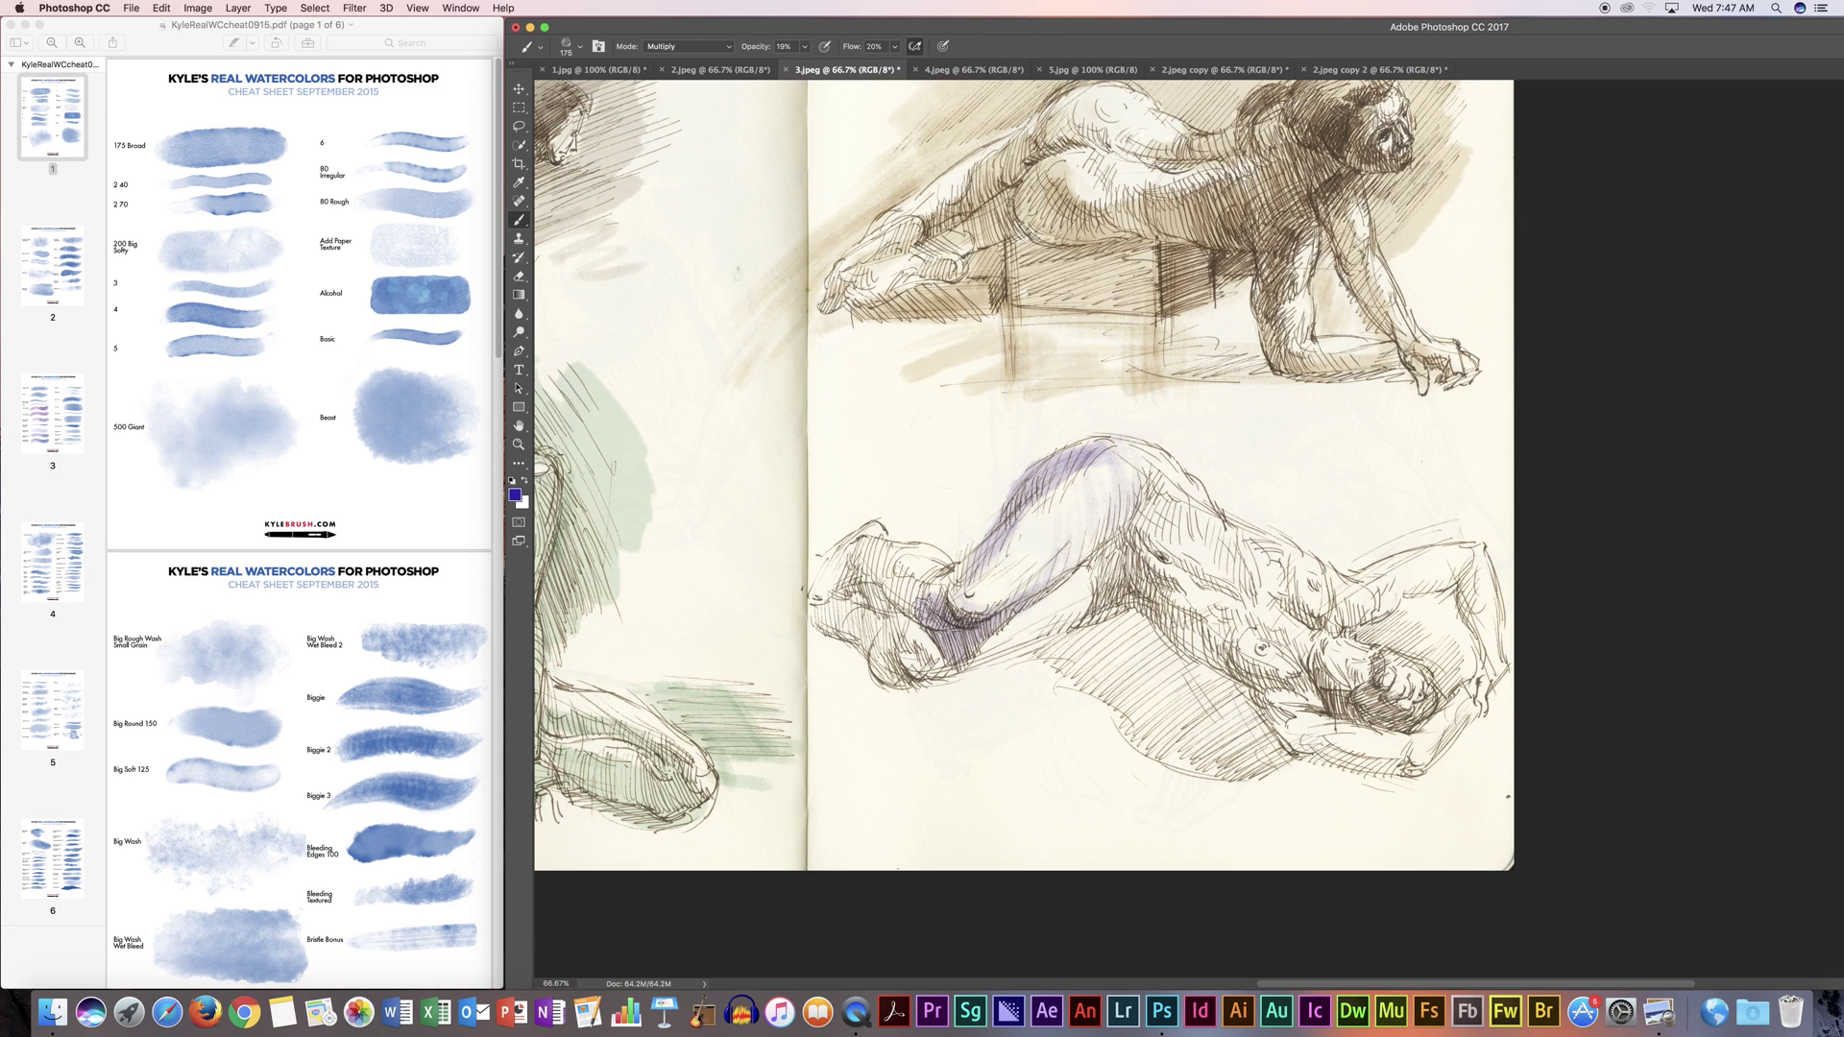
pyautogui.moveTo(896, 598)
pyautogui.mouseDown()
pyautogui.moveTo(933, 589)
pyautogui.moveTo(874, 574)
pyautogui.moveTo(886, 564)
pyautogui.moveTo(864, 551)
pyautogui.moveTo(853, 566)
pyautogui.moveTo(853, 540)
pyautogui.moveTo(819, 586)
pyautogui.moveTo(882, 656)
pyautogui.mouseUp()
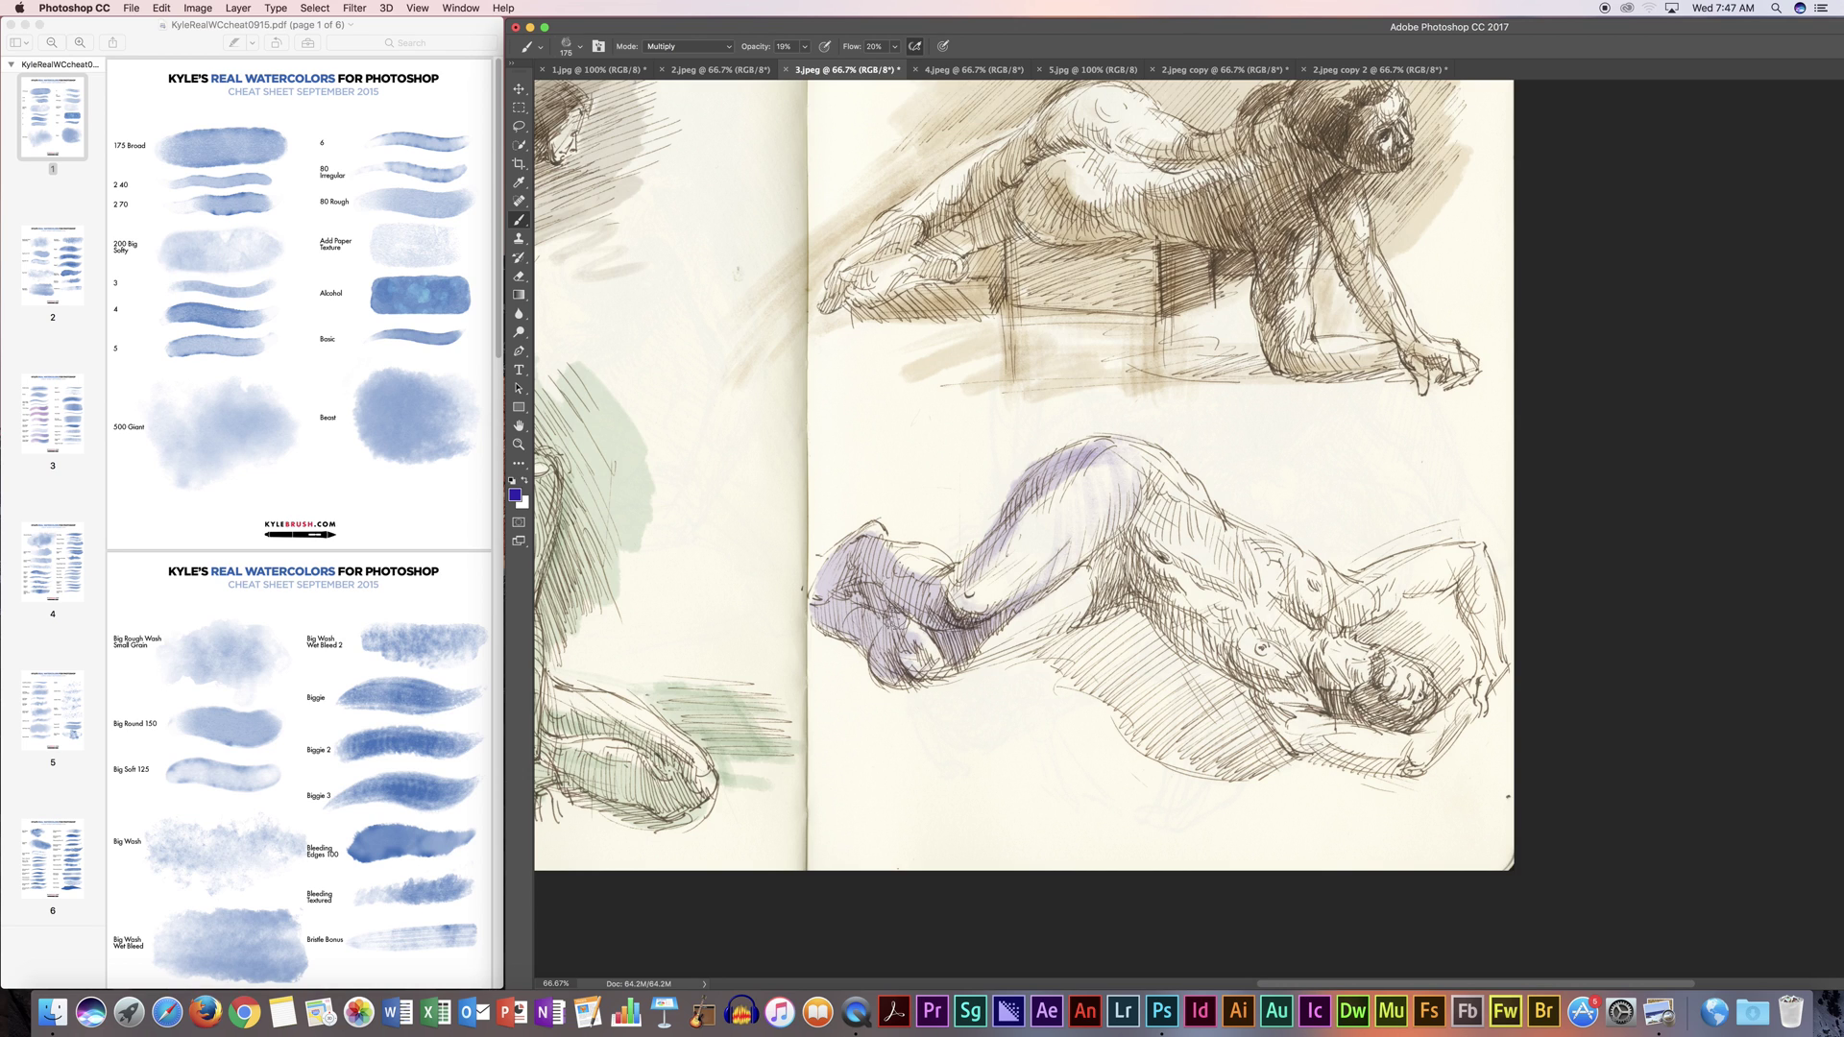
pyautogui.moveTo(838, 565); pyautogui.dragTo(805, 576)
# Step: Reduce the brush to 143 px and wash the lower figure's torso and the cast shadow beneath it in violet
pyautogui.click(579, 47)
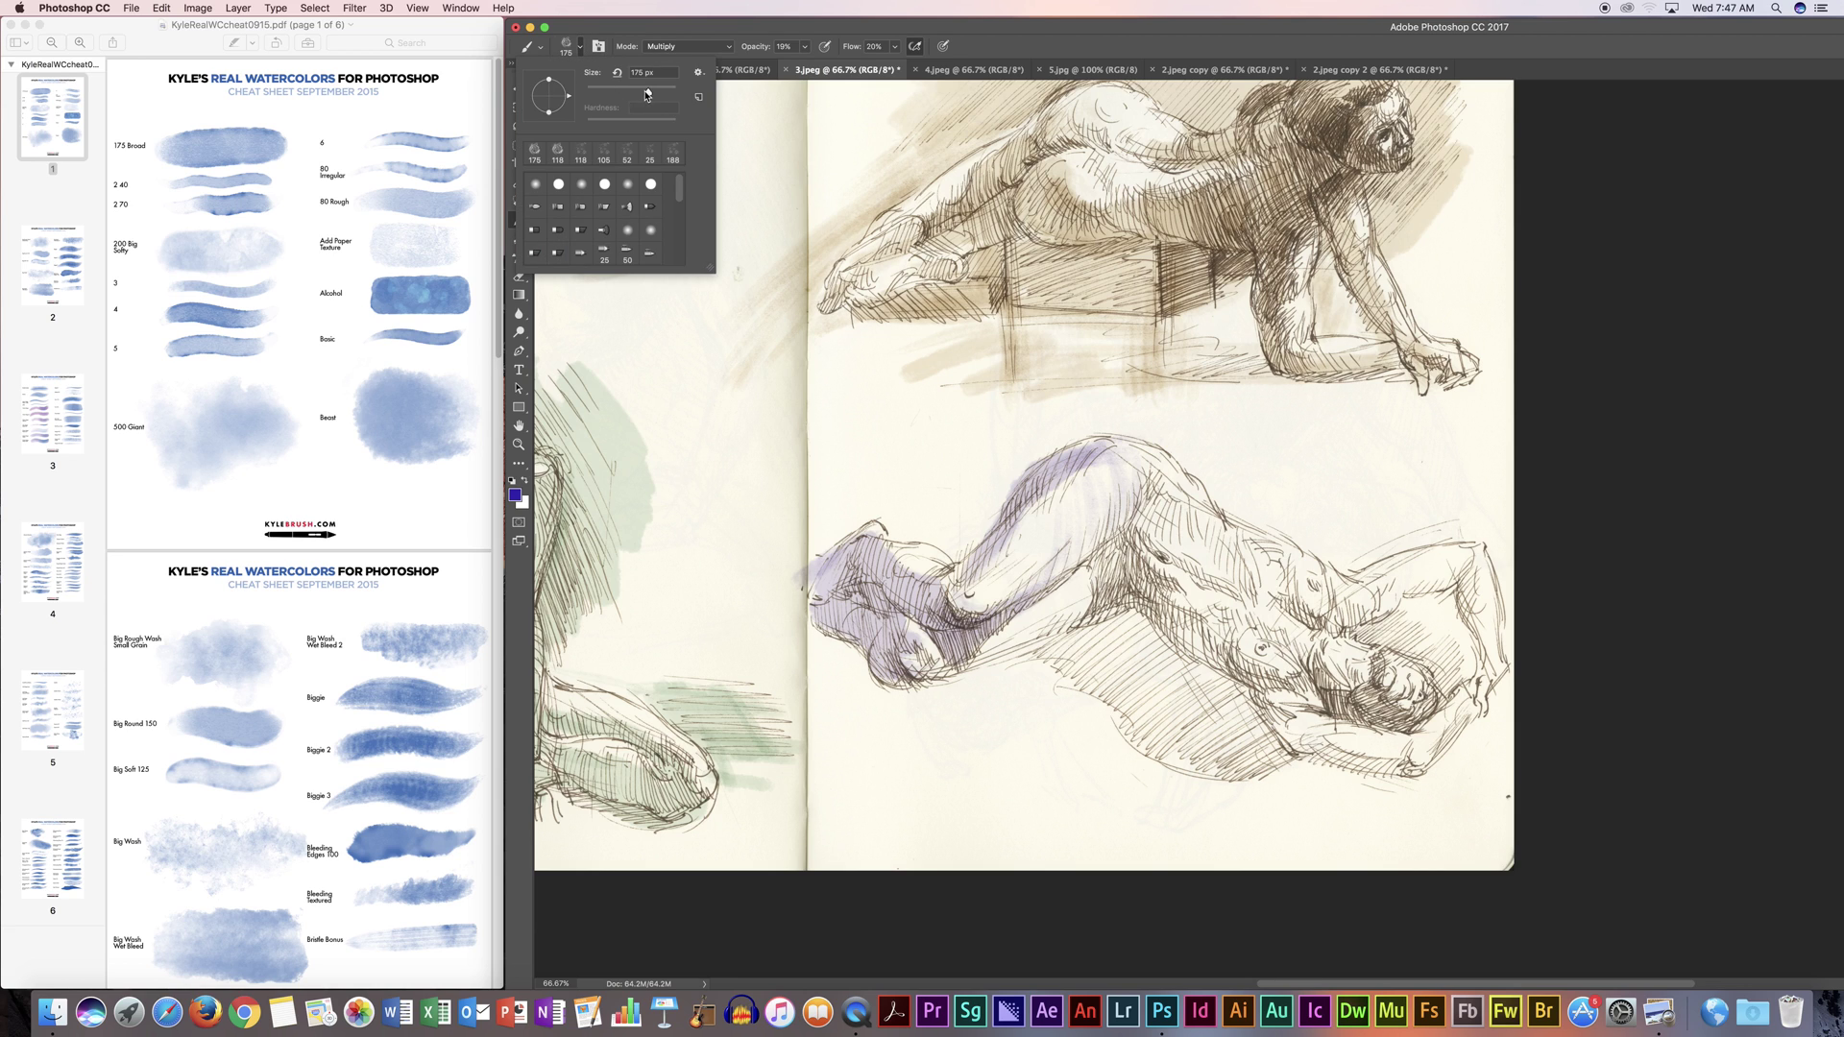
pyautogui.click(677, 38)
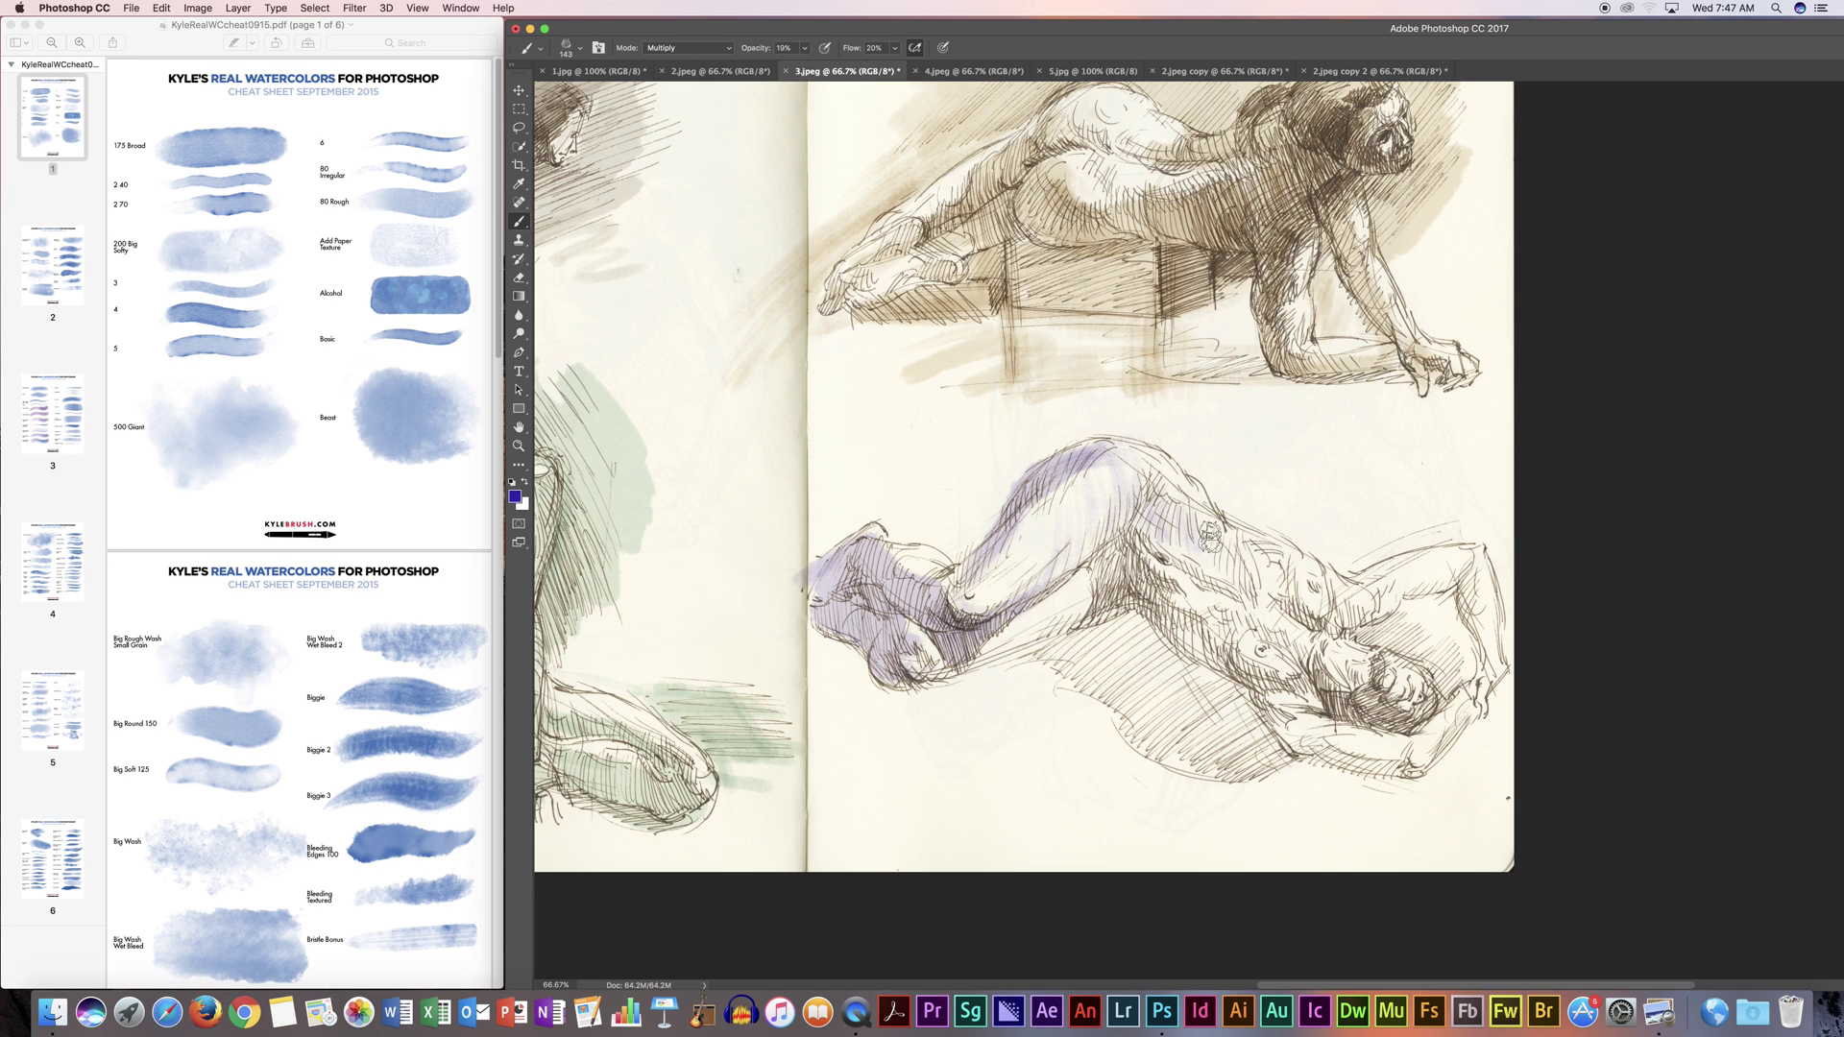
pyautogui.moveTo(1099, 607)
pyautogui.mouseDown()
pyautogui.moveTo(1114, 565)
pyautogui.moveTo(1169, 590)
pyautogui.moveTo(1042, 649)
pyautogui.moveTo(1143, 629)
pyautogui.moveTo(1056, 662)
pyautogui.moveTo(1165, 749)
pyautogui.moveTo(1258, 773)
pyautogui.moveTo(1144, 727)
pyautogui.moveTo(1114, 668)
pyautogui.moveTo(1147, 648)
pyautogui.moveTo(1202, 698)
pyautogui.moveTo(1215, 749)
pyautogui.moveTo(1249, 759)
pyautogui.moveTo(1258, 696)
pyautogui.moveTo(1186, 661)
pyautogui.moveTo(1193, 716)
pyautogui.moveTo(1164, 620)
pyautogui.mouseUp()
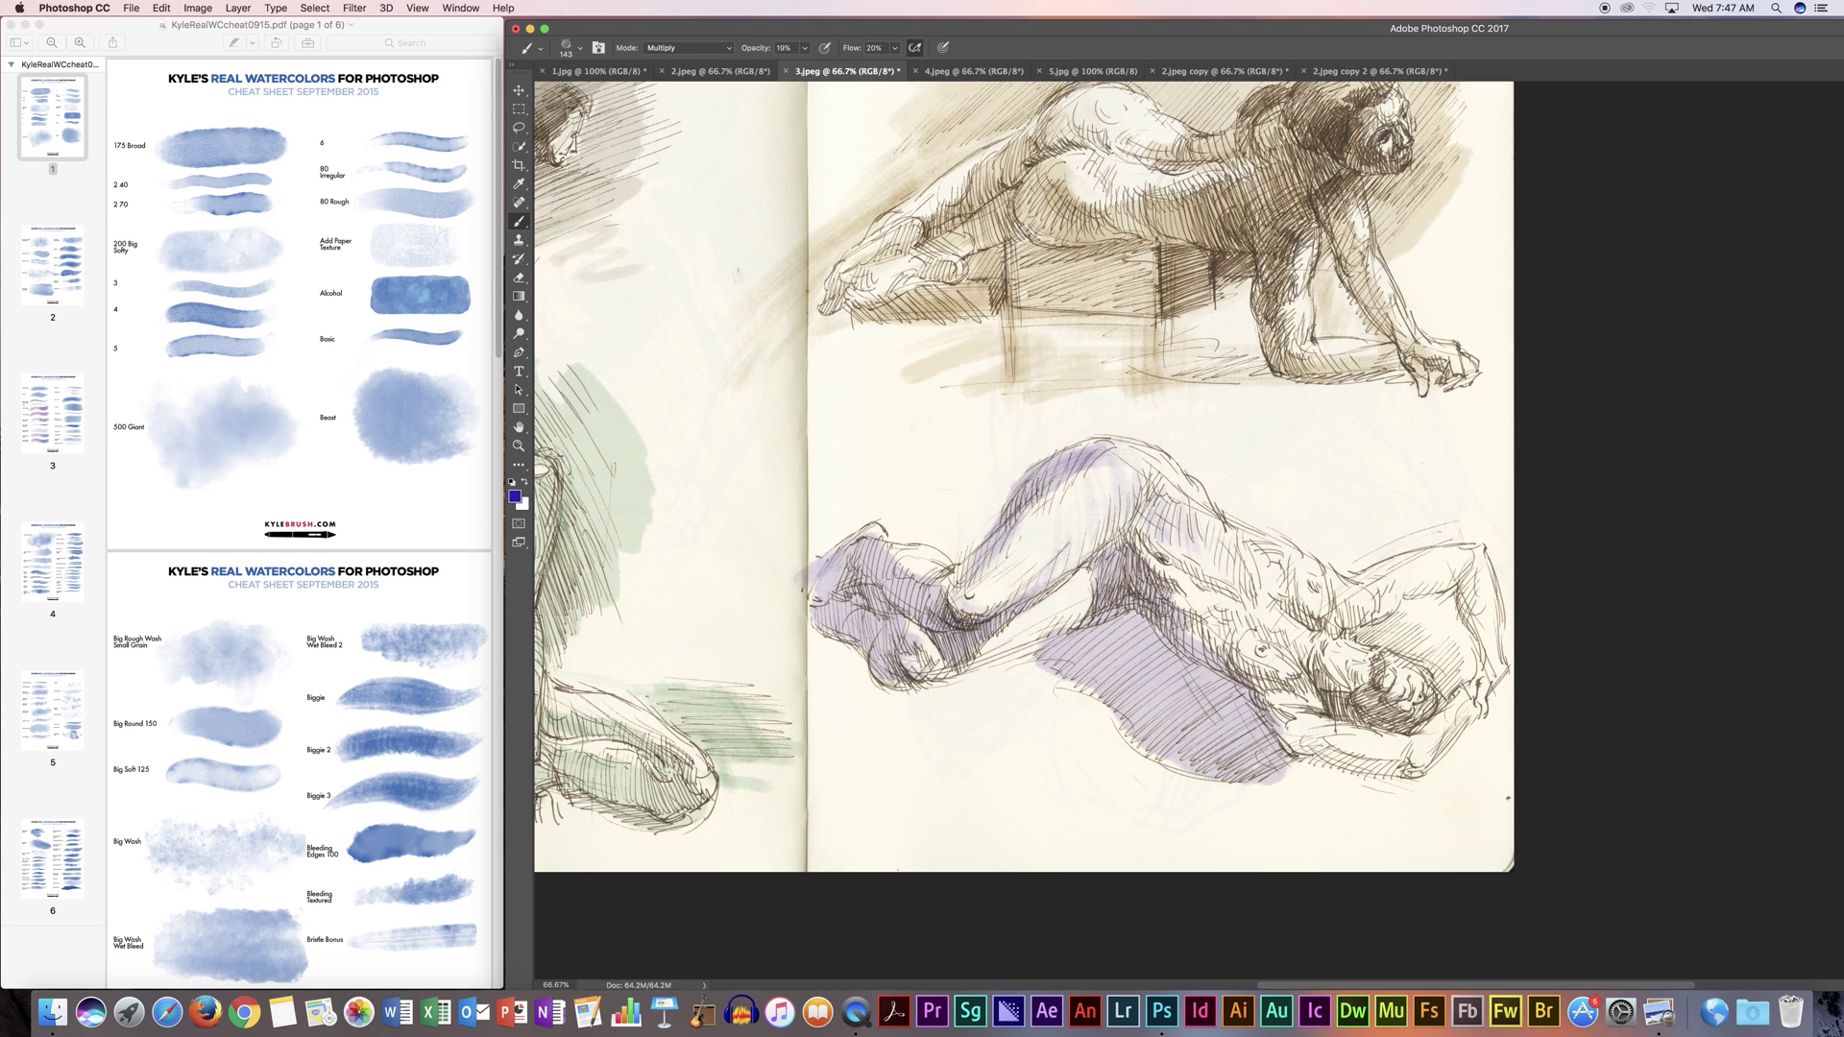
pyautogui.moveTo(1292, 697)
pyautogui.mouseDown()
pyautogui.moveTo(1243, 672)
pyautogui.moveTo(1273, 633)
pyautogui.mouseUp()
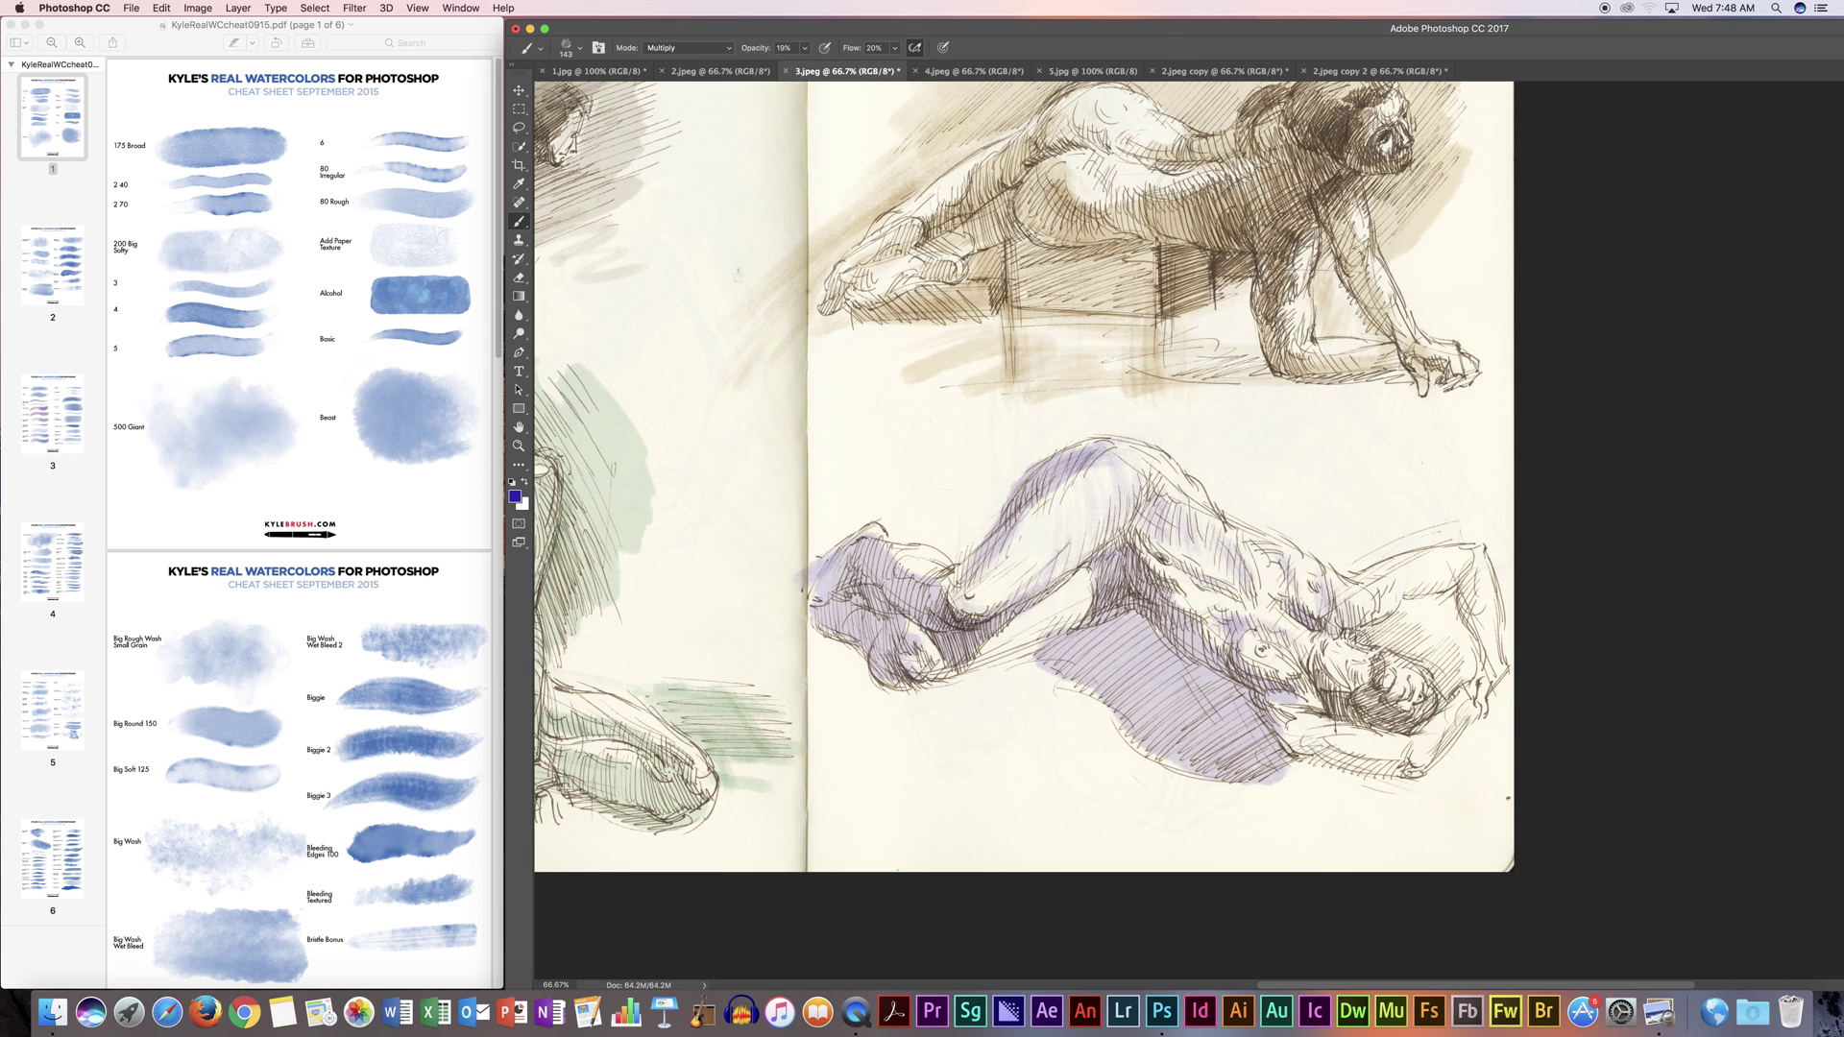
# Step: Wash violet over the lower figure's hair and arms, the space between the arms, and the background along its back
pyautogui.moveTo(1375, 622); pyautogui.dragTo(1437, 591)
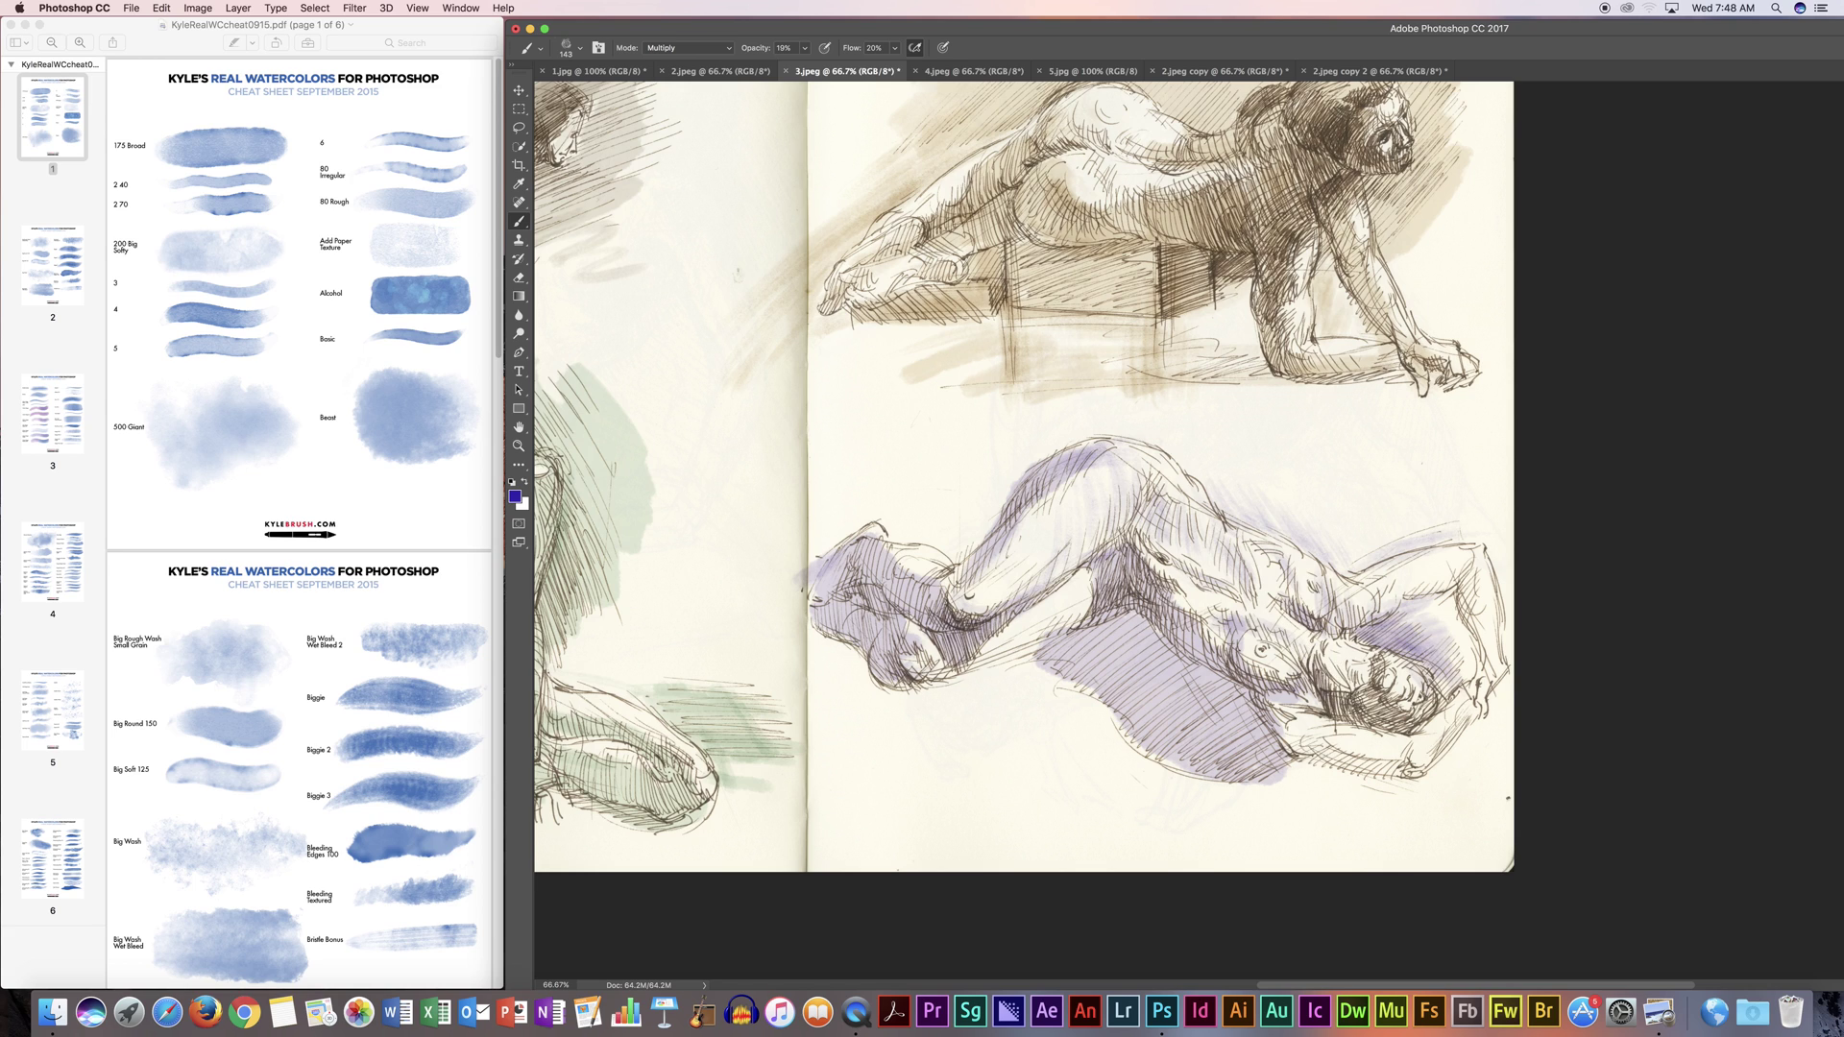
pyautogui.moveTo(1369, 690)
pyautogui.mouseDown()
pyautogui.moveTo(1426, 715)
pyautogui.moveTo(1433, 699)
pyautogui.moveTo(1380, 665)
pyautogui.moveTo(1372, 720)
pyautogui.moveTo(1423, 721)
pyautogui.mouseUp()
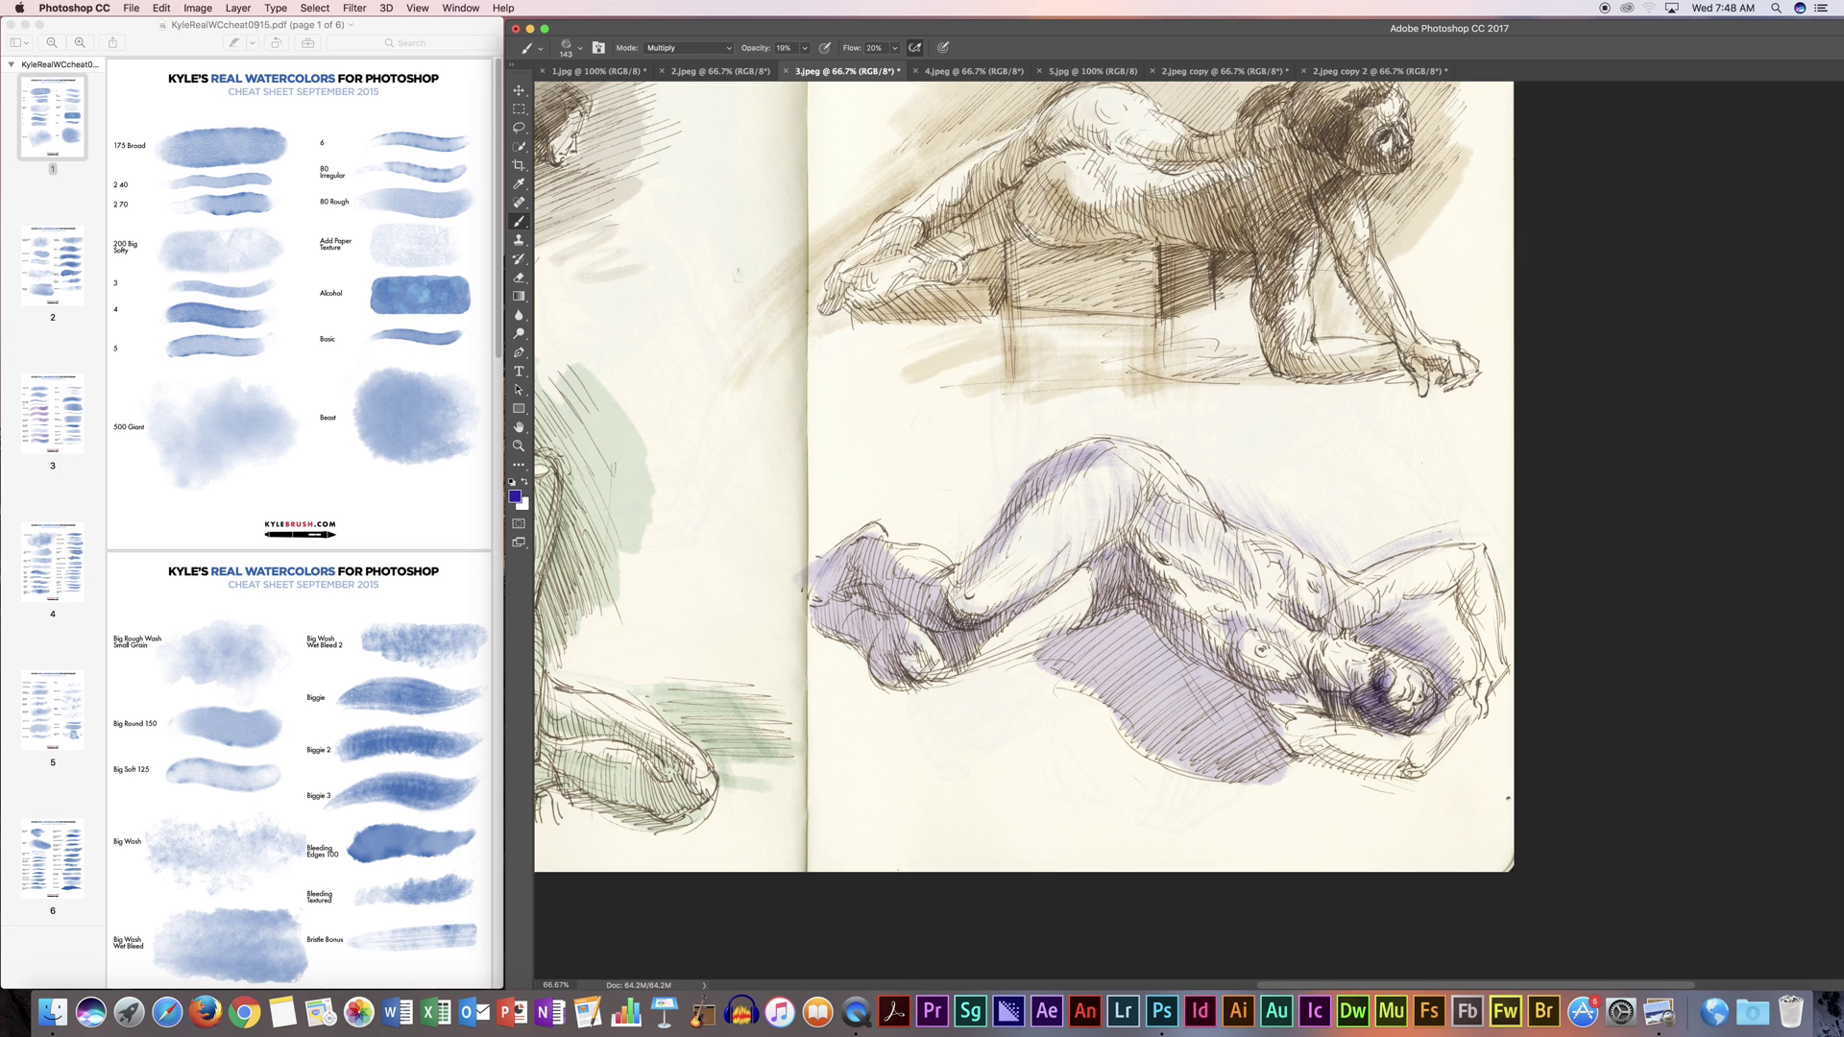
pyautogui.moveTo(1492, 581); pyautogui.dragTo(1488, 655)
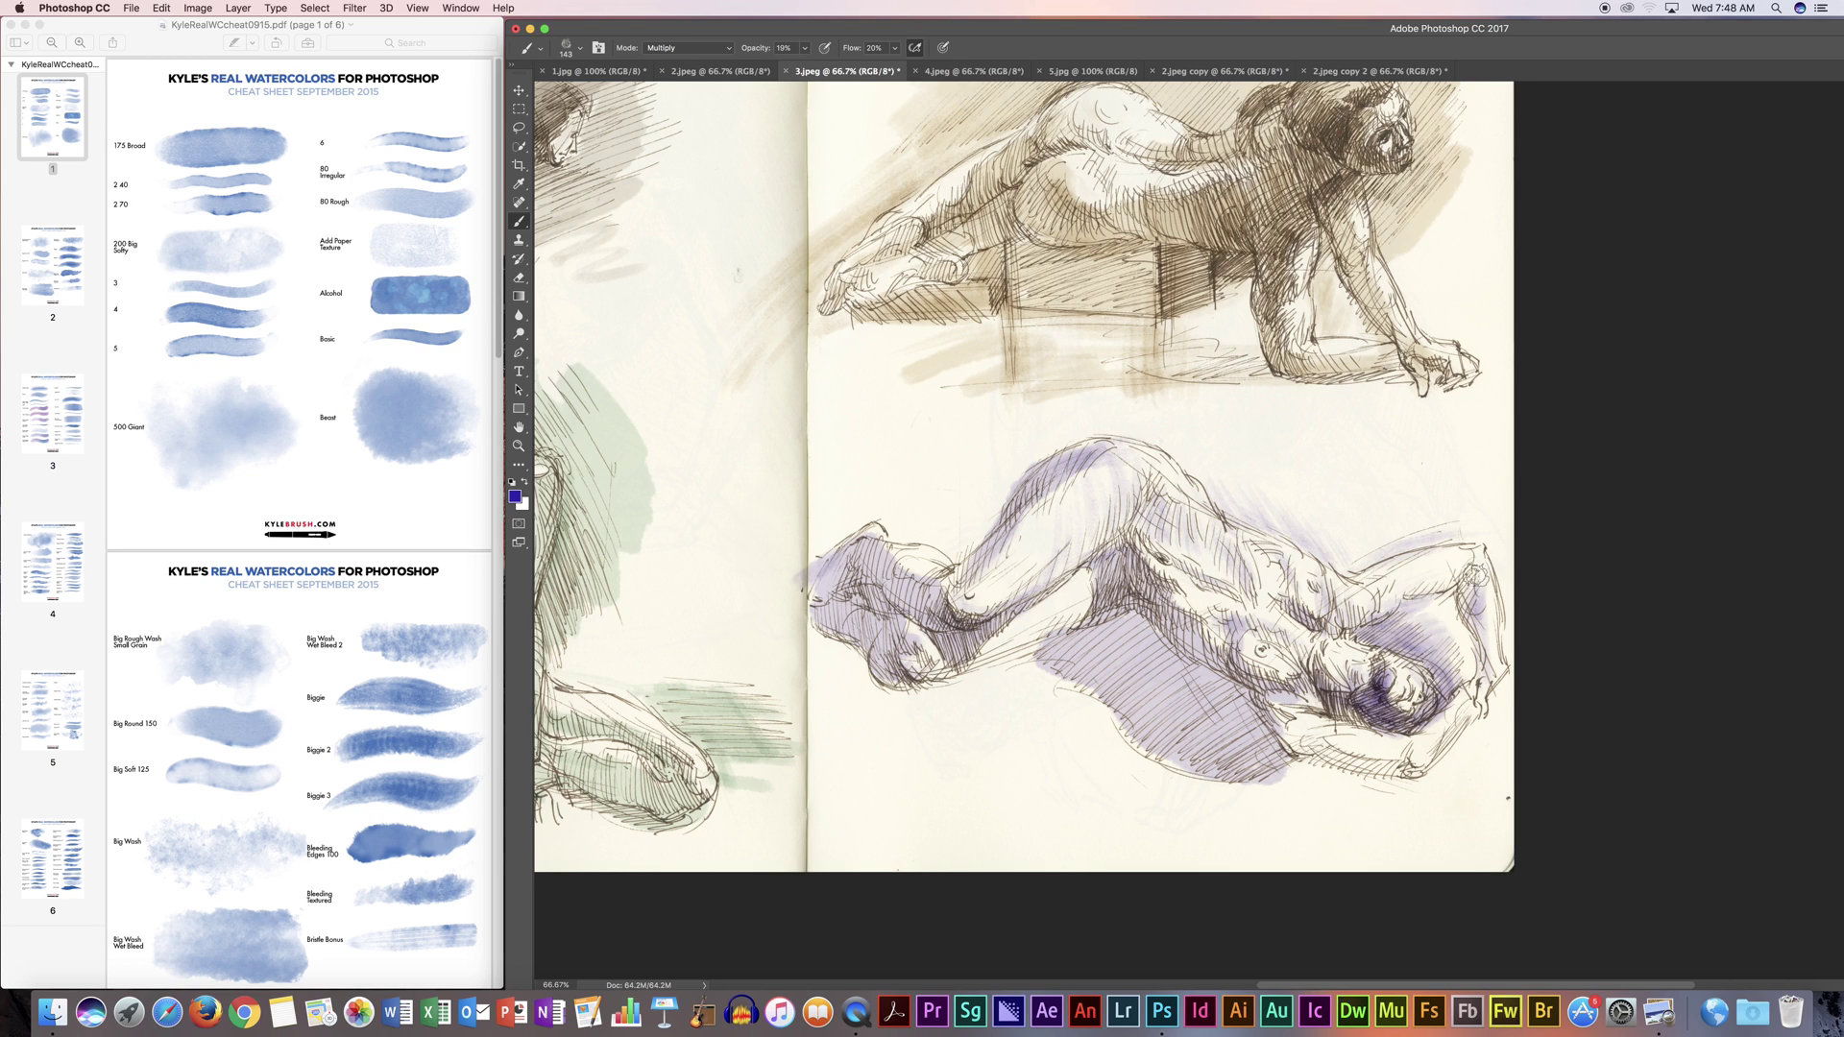
pyautogui.moveTo(1349, 627); pyautogui.dragTo(1405, 592)
pyautogui.moveTo(1294, 752)
pyautogui.mouseDown()
pyautogui.moveTo(1426, 763)
pyautogui.moveTo(1400, 765)
pyautogui.moveTo(1478, 737)
pyautogui.moveTo(1472, 690)
pyautogui.moveTo(1435, 726)
pyautogui.mouseUp()
# Step: Deepen the violet shadows beneath the lower figure's torso, at the groin and behind the knee
pyautogui.moveTo(1218, 646)
pyautogui.mouseDown()
pyautogui.moveTo(1075, 663)
pyautogui.moveTo(1061, 643)
pyautogui.moveTo(1114, 629)
pyautogui.moveTo(1090, 655)
pyautogui.moveTo(1226, 696)
pyautogui.moveTo(1266, 761)
pyautogui.moveTo(1157, 741)
pyautogui.moveTo(1292, 767)
pyautogui.moveTo(1147, 725)
pyautogui.moveTo(1074, 674)
pyautogui.moveTo(1112, 664)
pyautogui.moveTo(1141, 621)
pyautogui.moveTo(1087, 630)
pyautogui.moveTo(1126, 603)
pyautogui.moveTo(1125, 557)
pyautogui.moveTo(1128, 579)
pyautogui.mouseUp()
pyautogui.moveTo(955, 624)
pyautogui.mouseDown()
pyautogui.moveTo(985, 631)
pyautogui.moveTo(947, 642)
pyautogui.mouseUp()
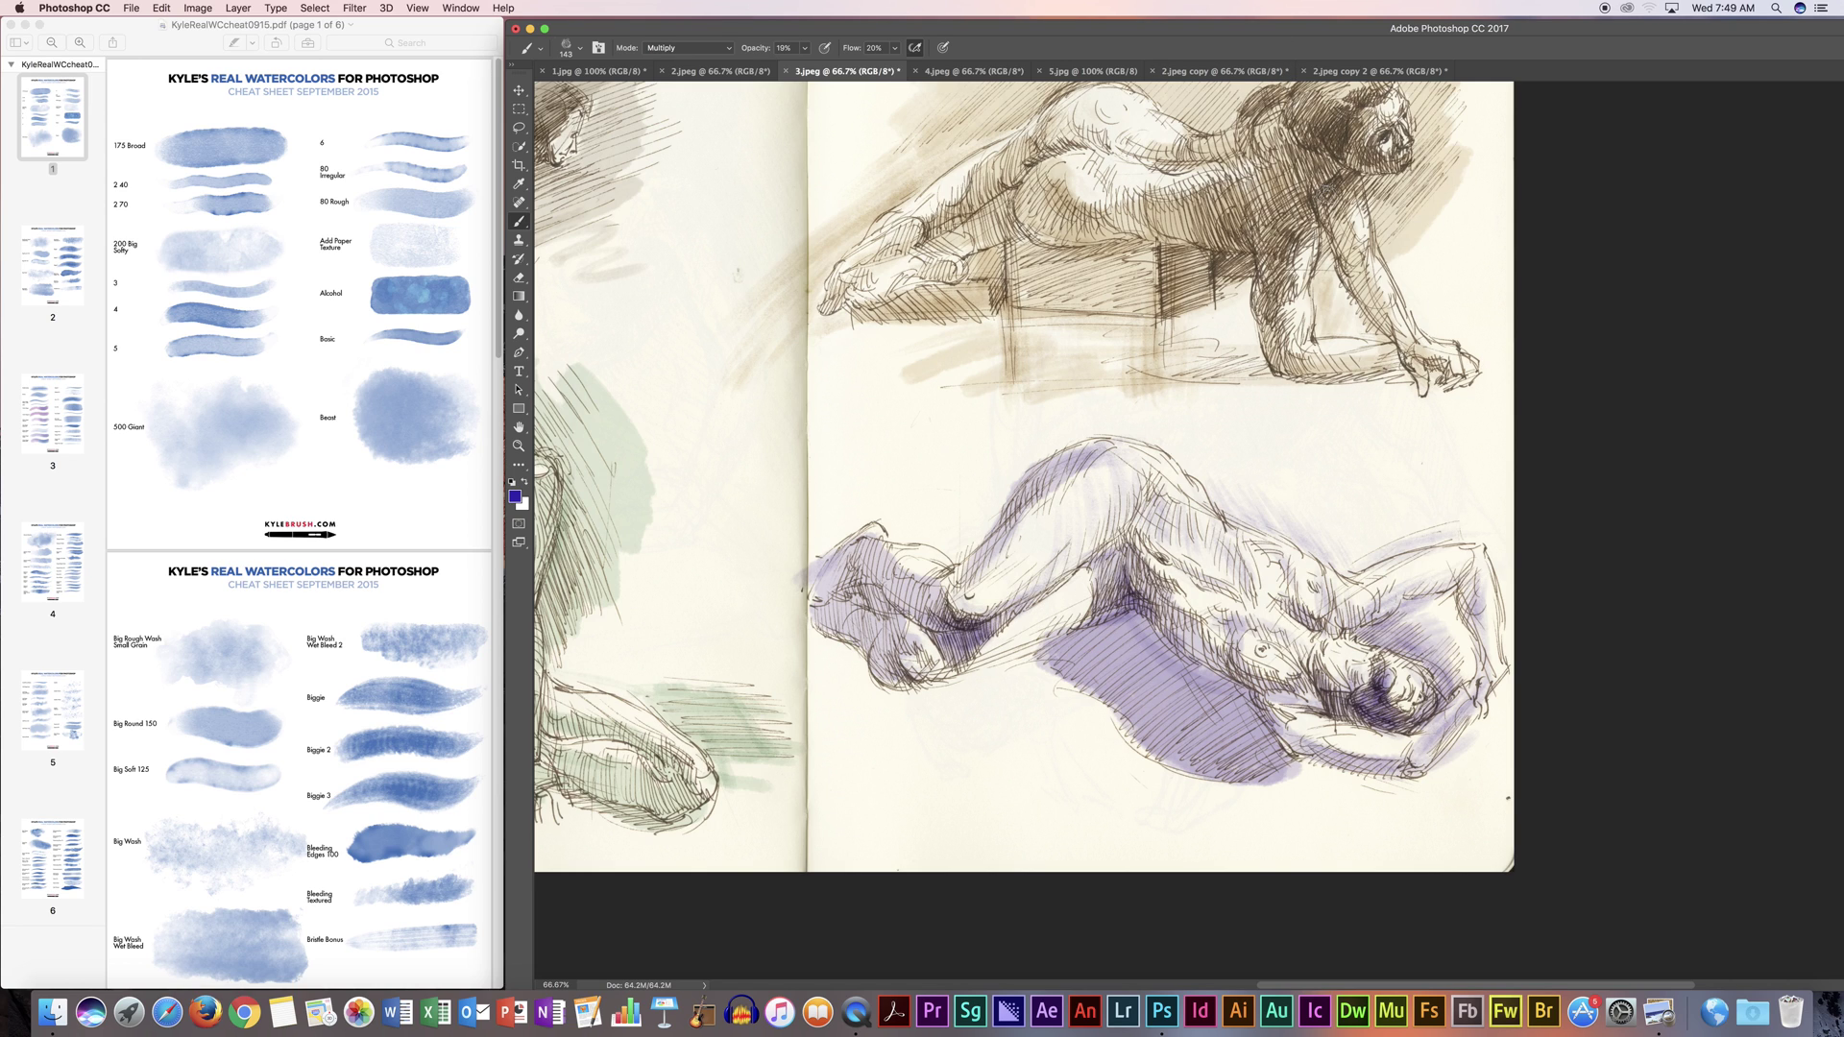
pyautogui.moveTo(924, 624); pyautogui.dragTo(1170, 725)
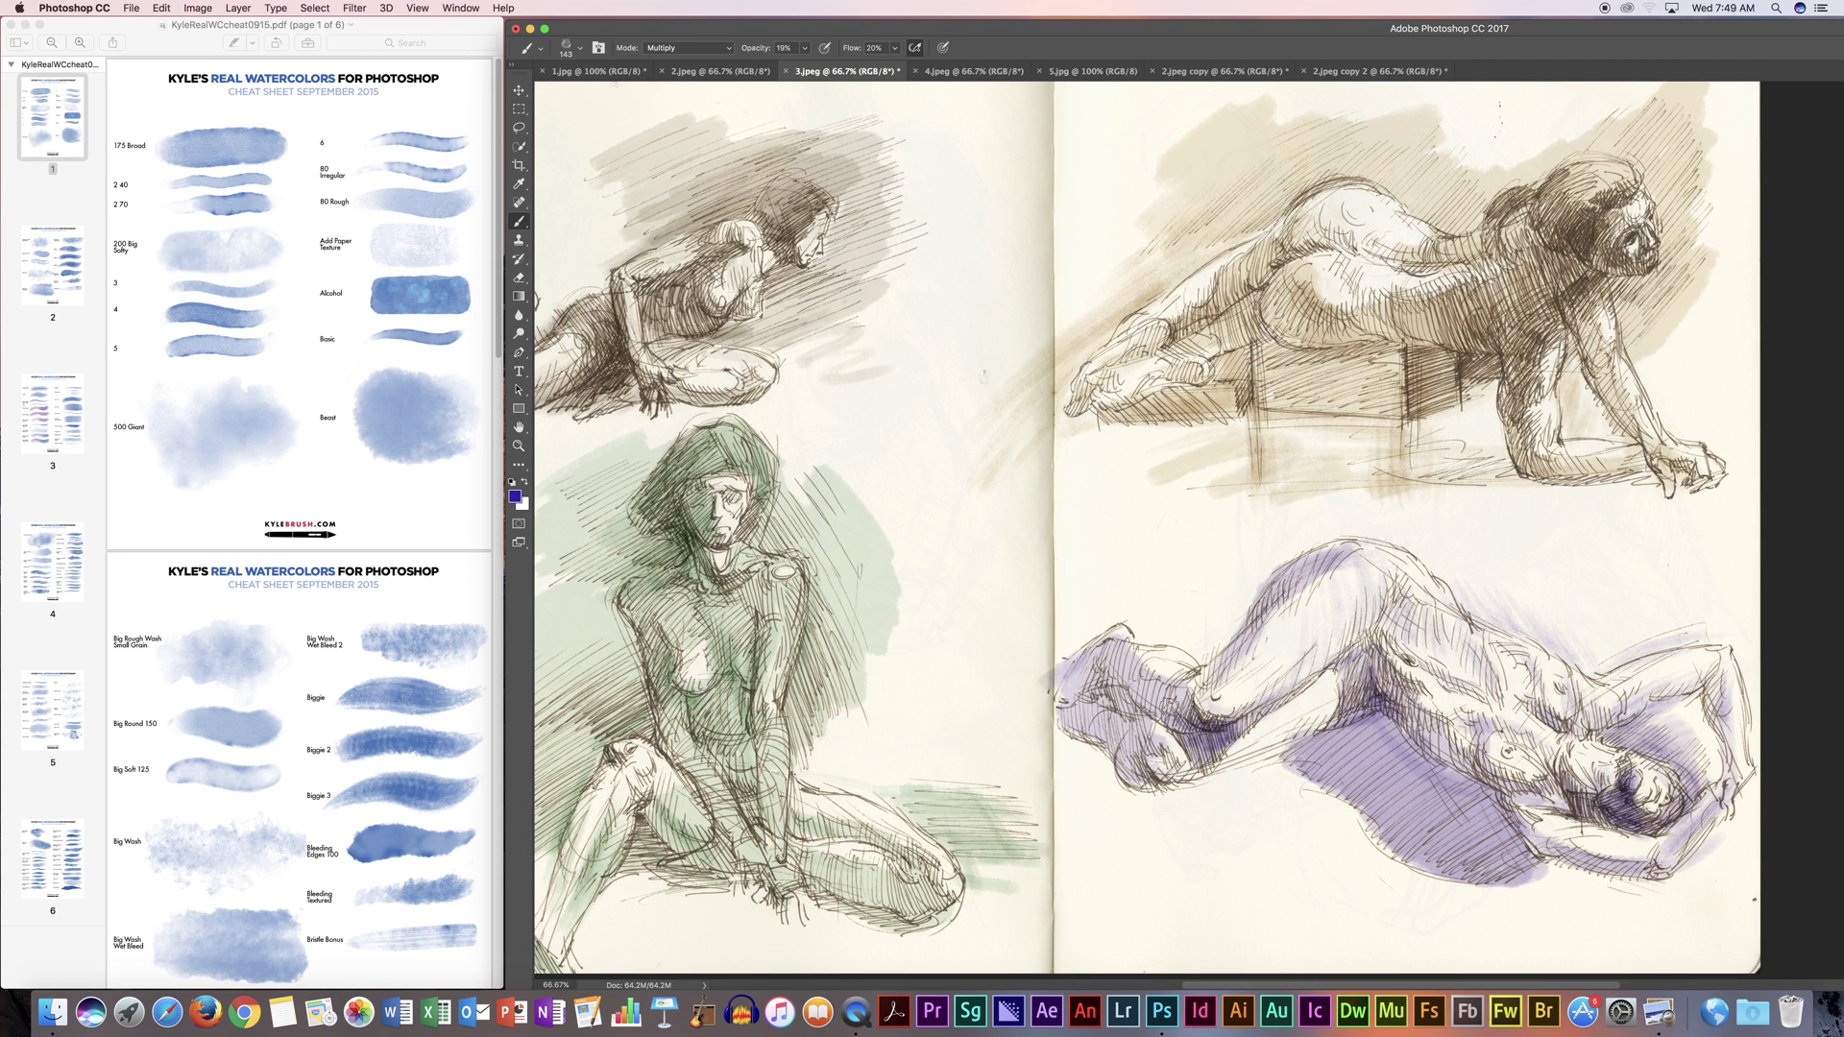
pyautogui.press('super+minus')
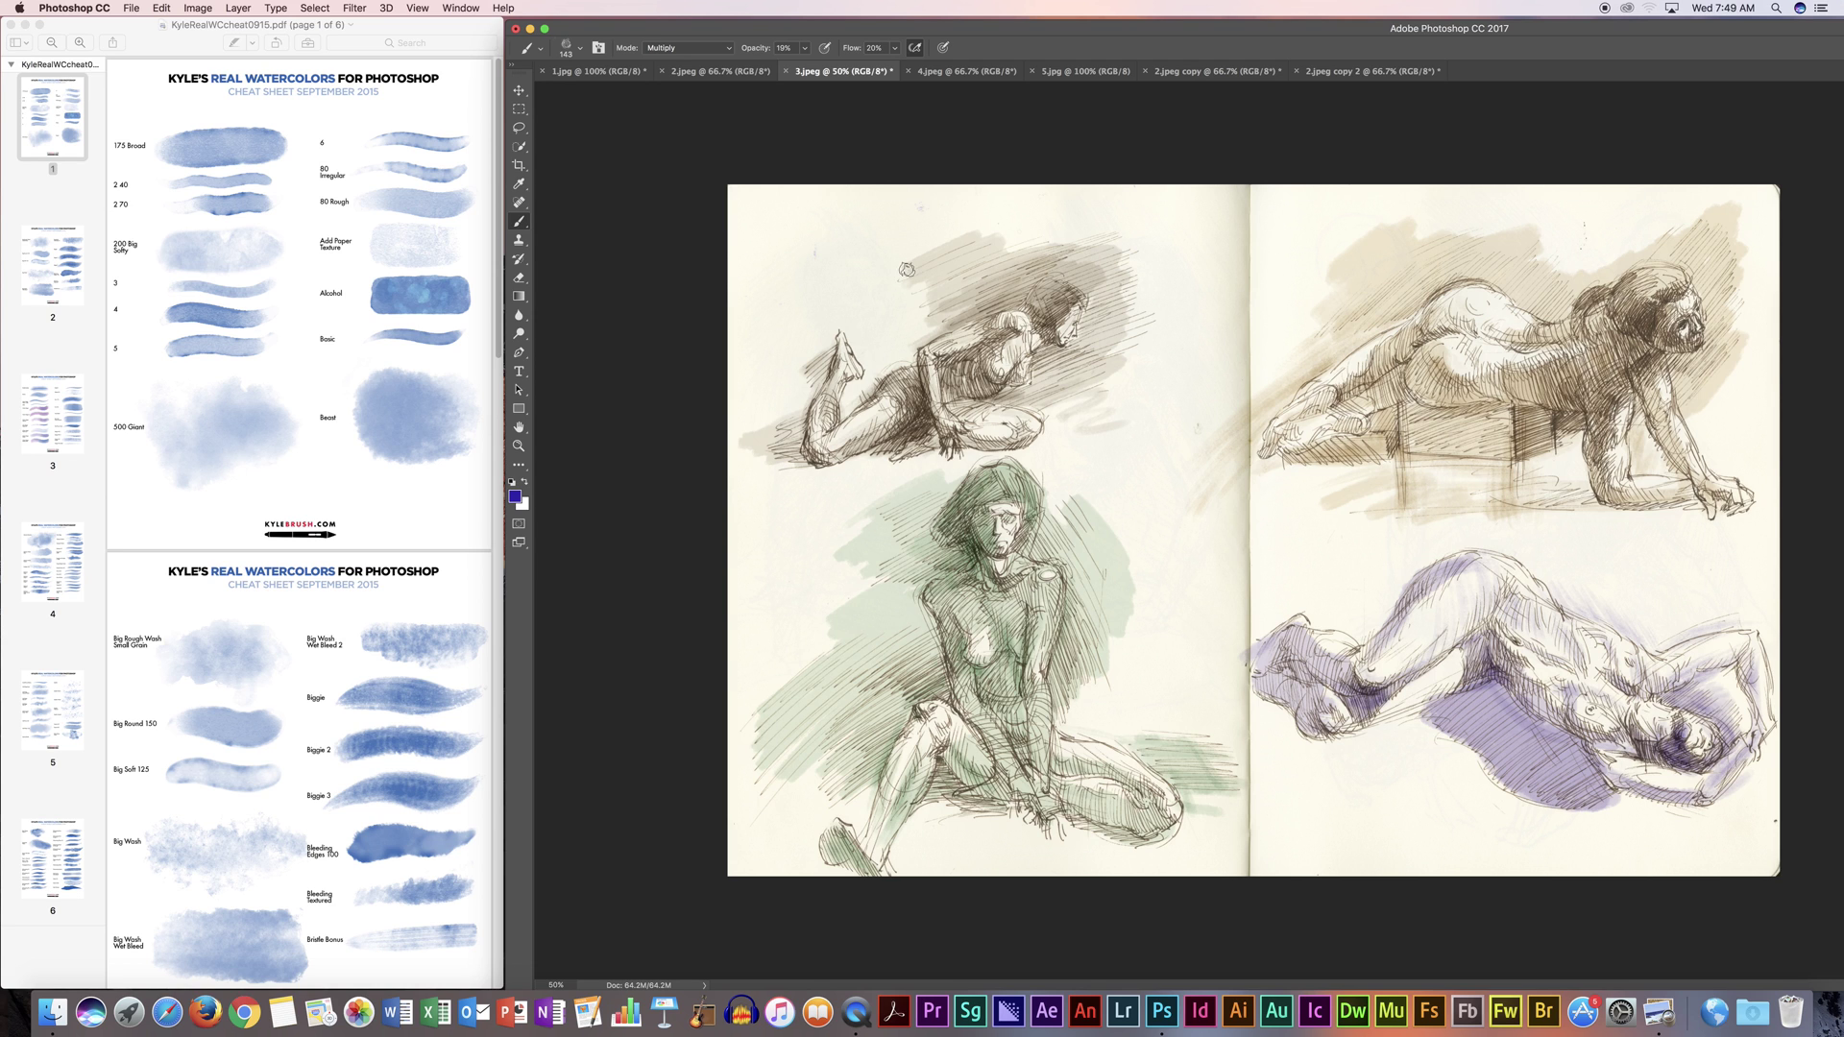
# Step: Switch to the 4.jpeg spread and choose a different Kyle's Real Watercolor brush preset
pyautogui.click(974, 75)
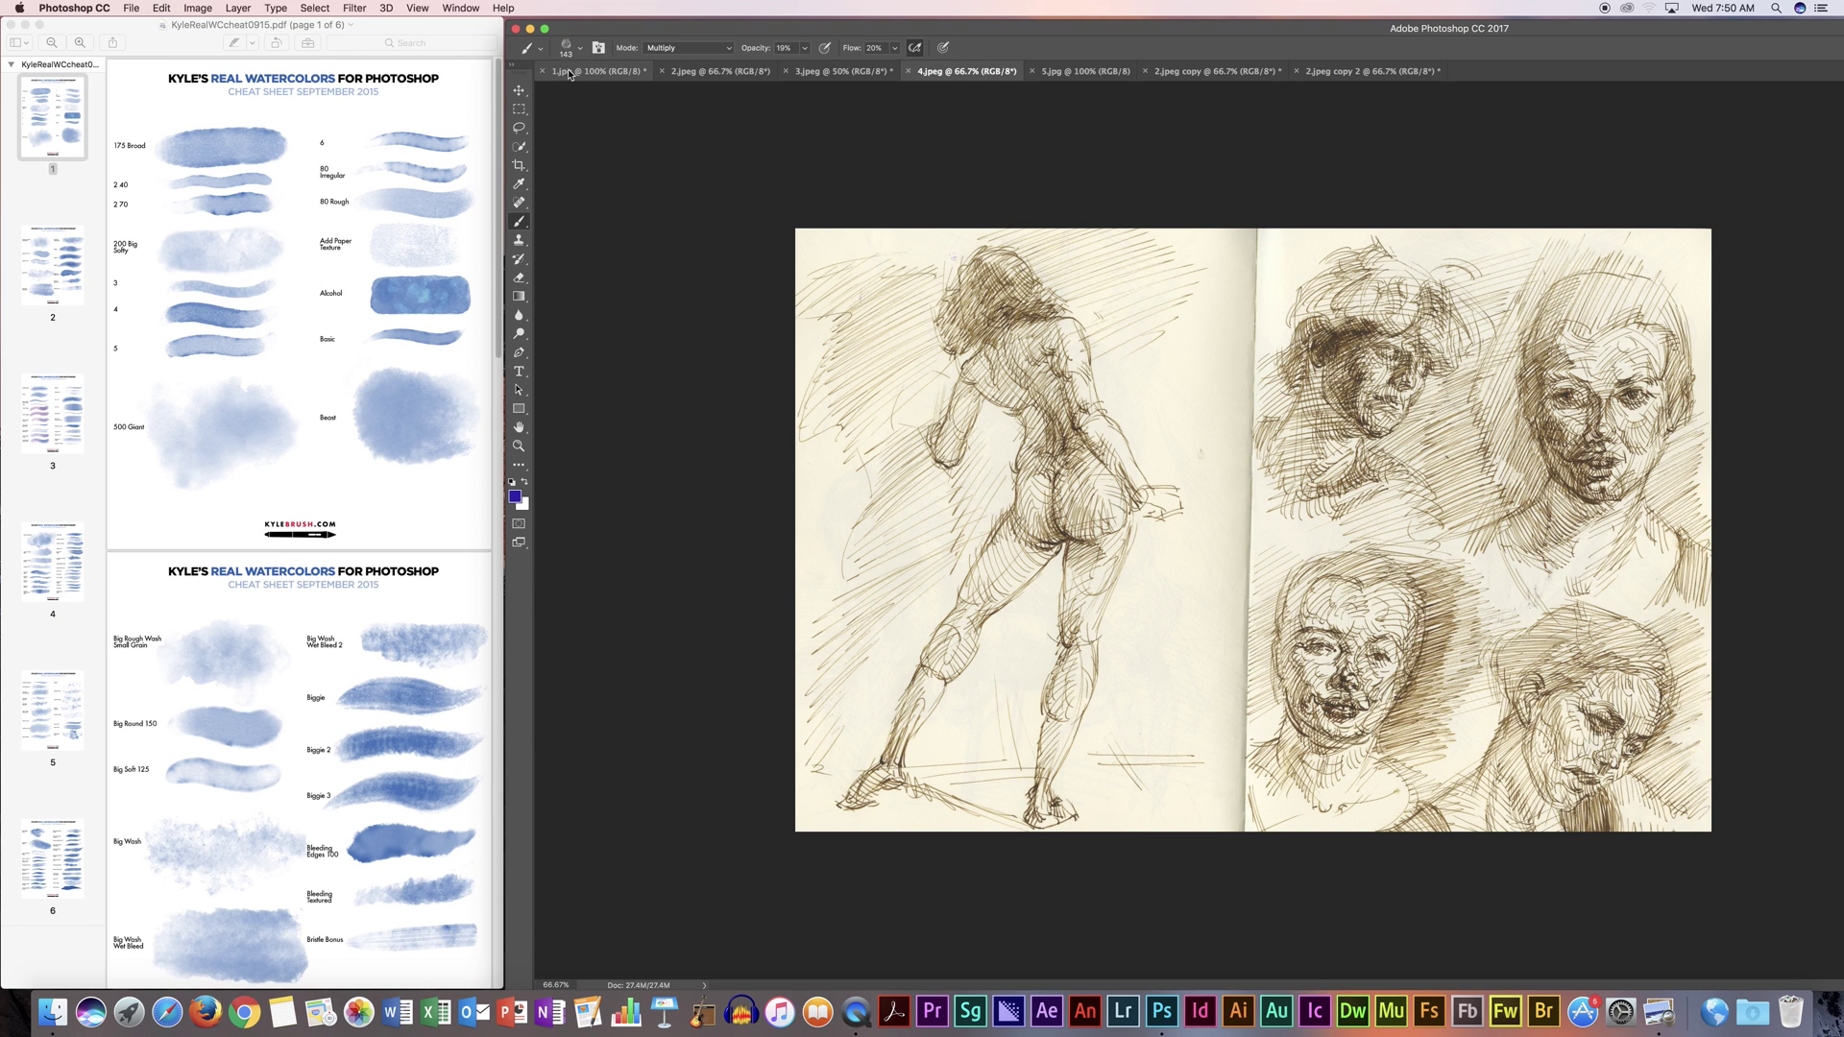
pyautogui.click(541, 52)
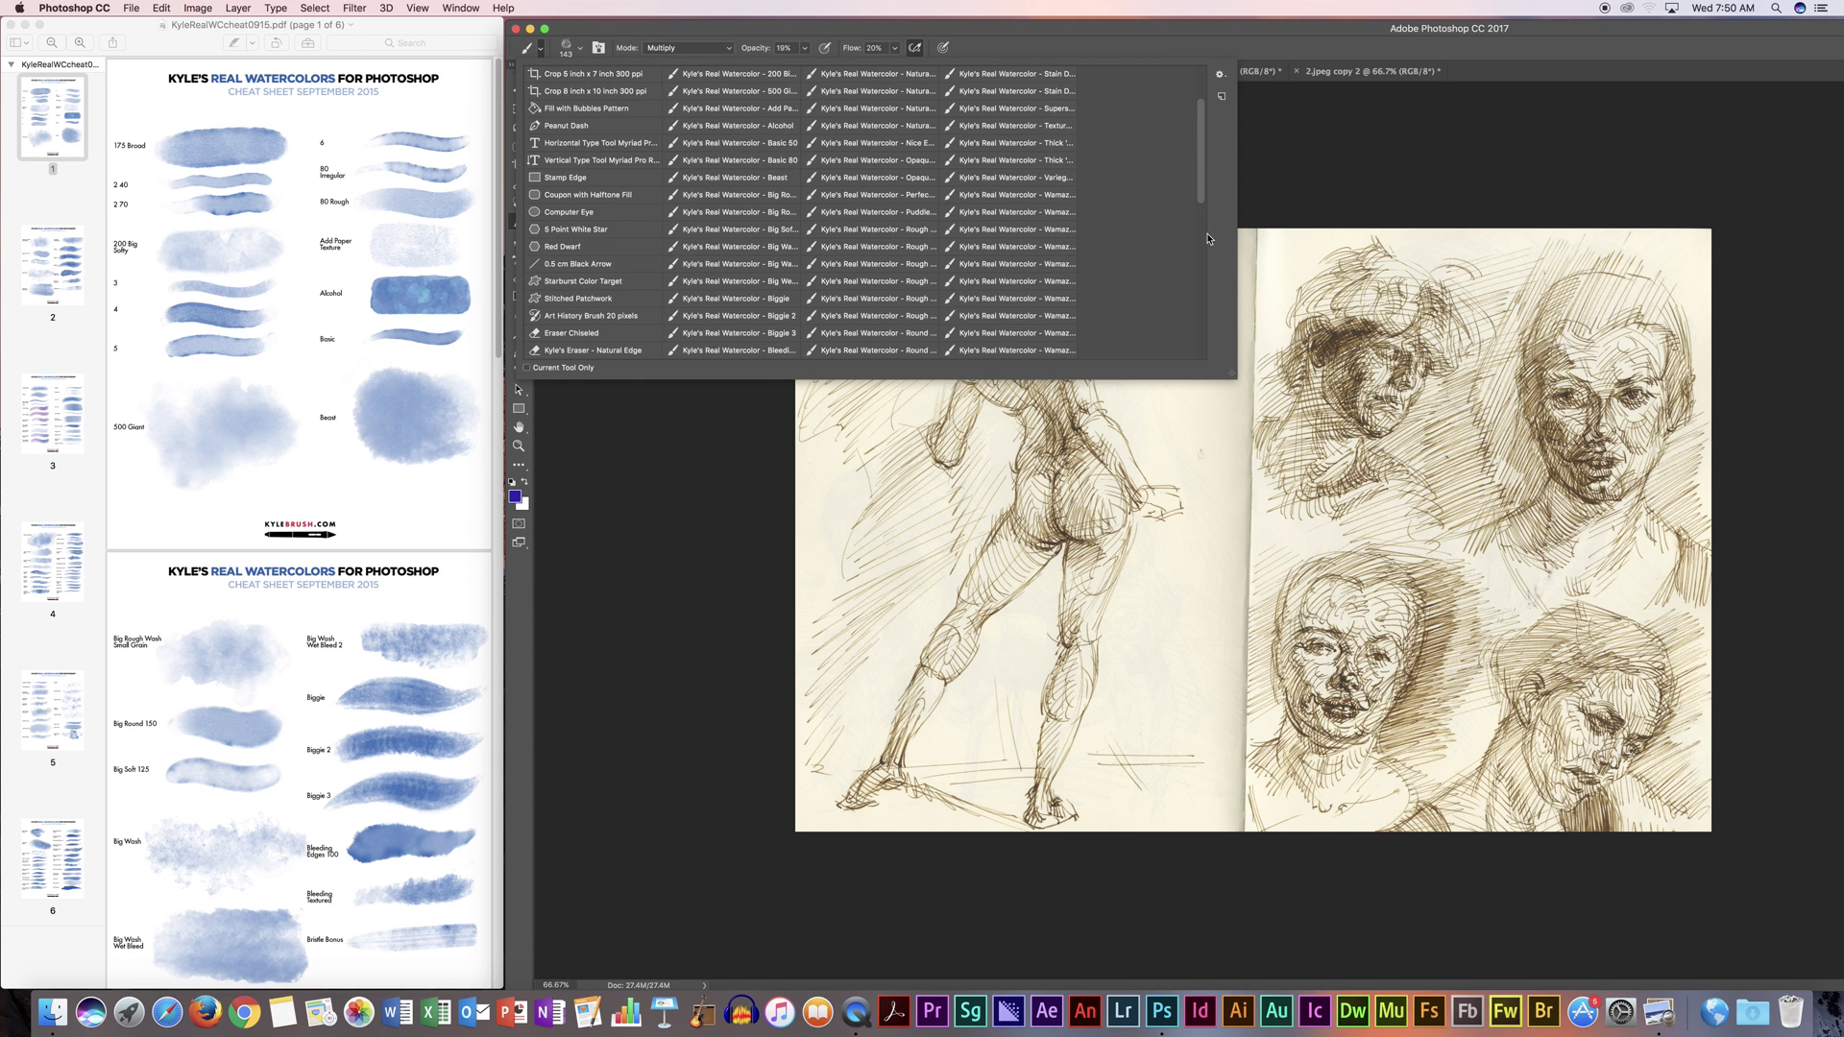
pyautogui.moveTo(1201, 189); pyautogui.dragTo(1207, 208)
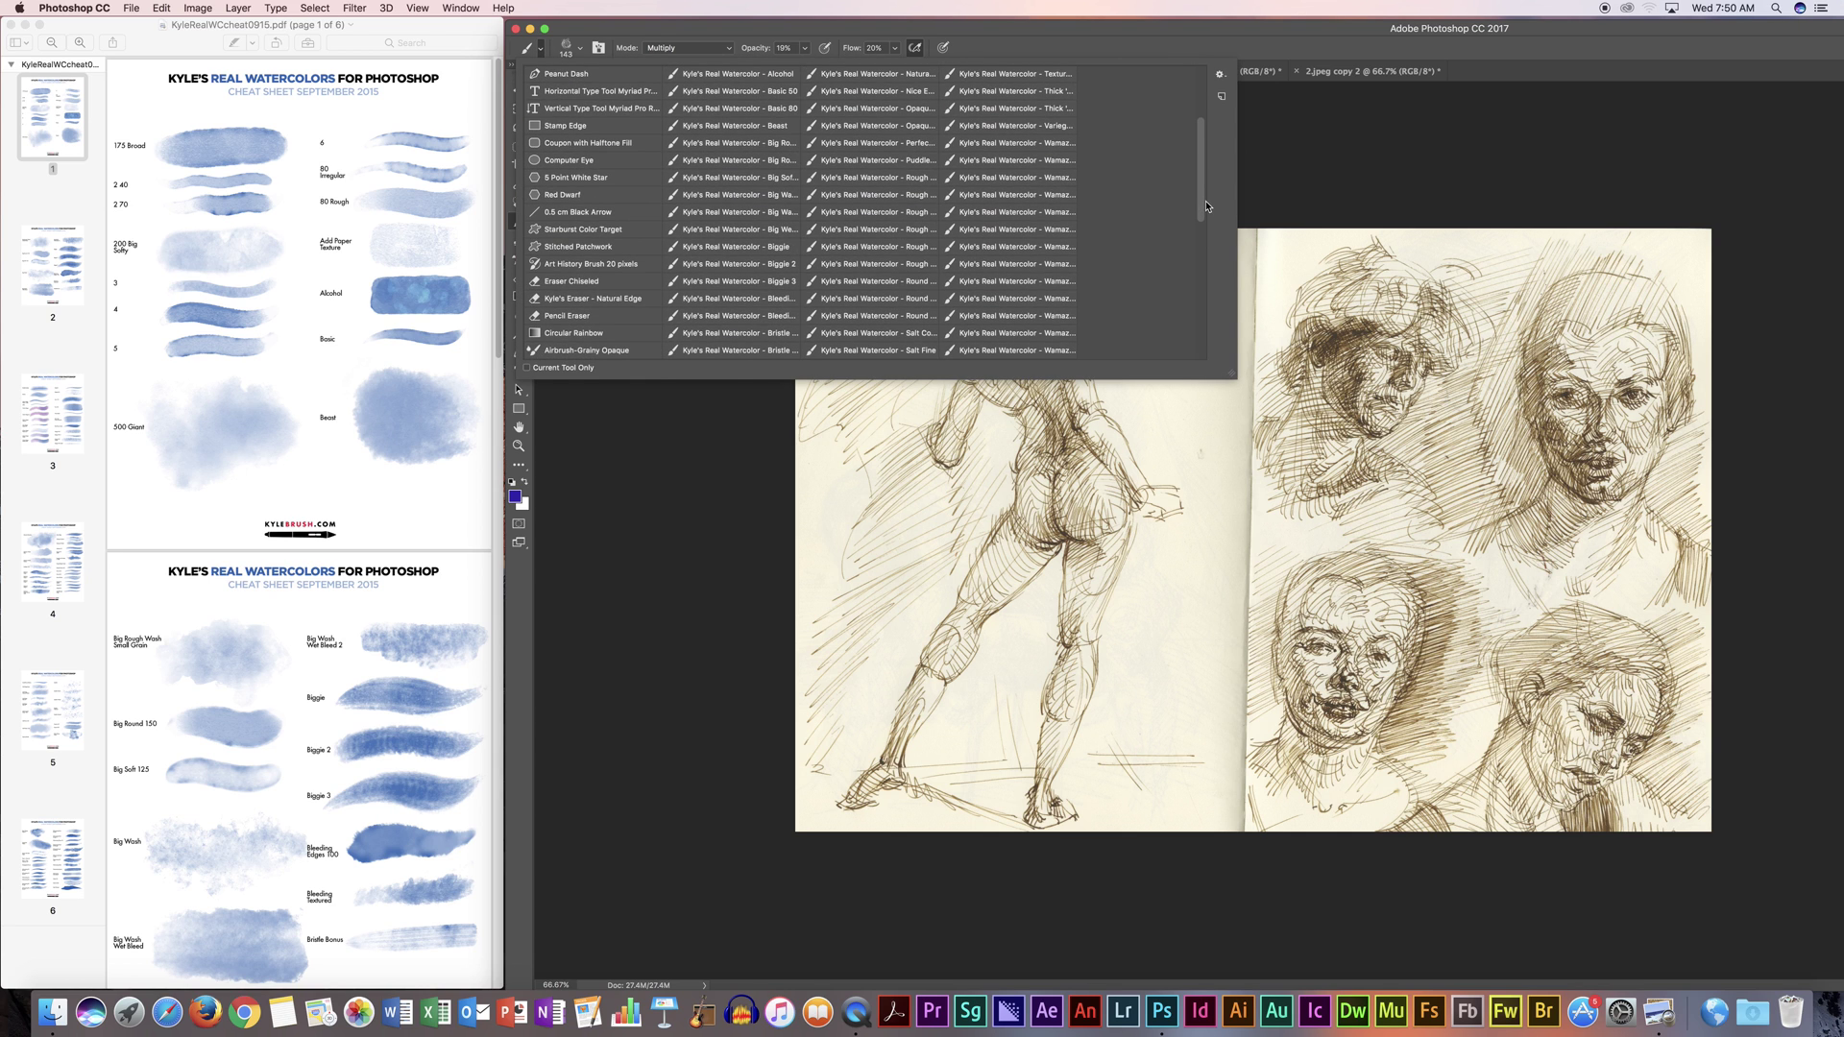
pyautogui.scroll(2, 1141, 198)
pyautogui.click(1055, 138)
# Step: Examine the brush samples on pages 4 and 5 of the watercolor cheat sheet in Preview
pyautogui.click(489, 614)
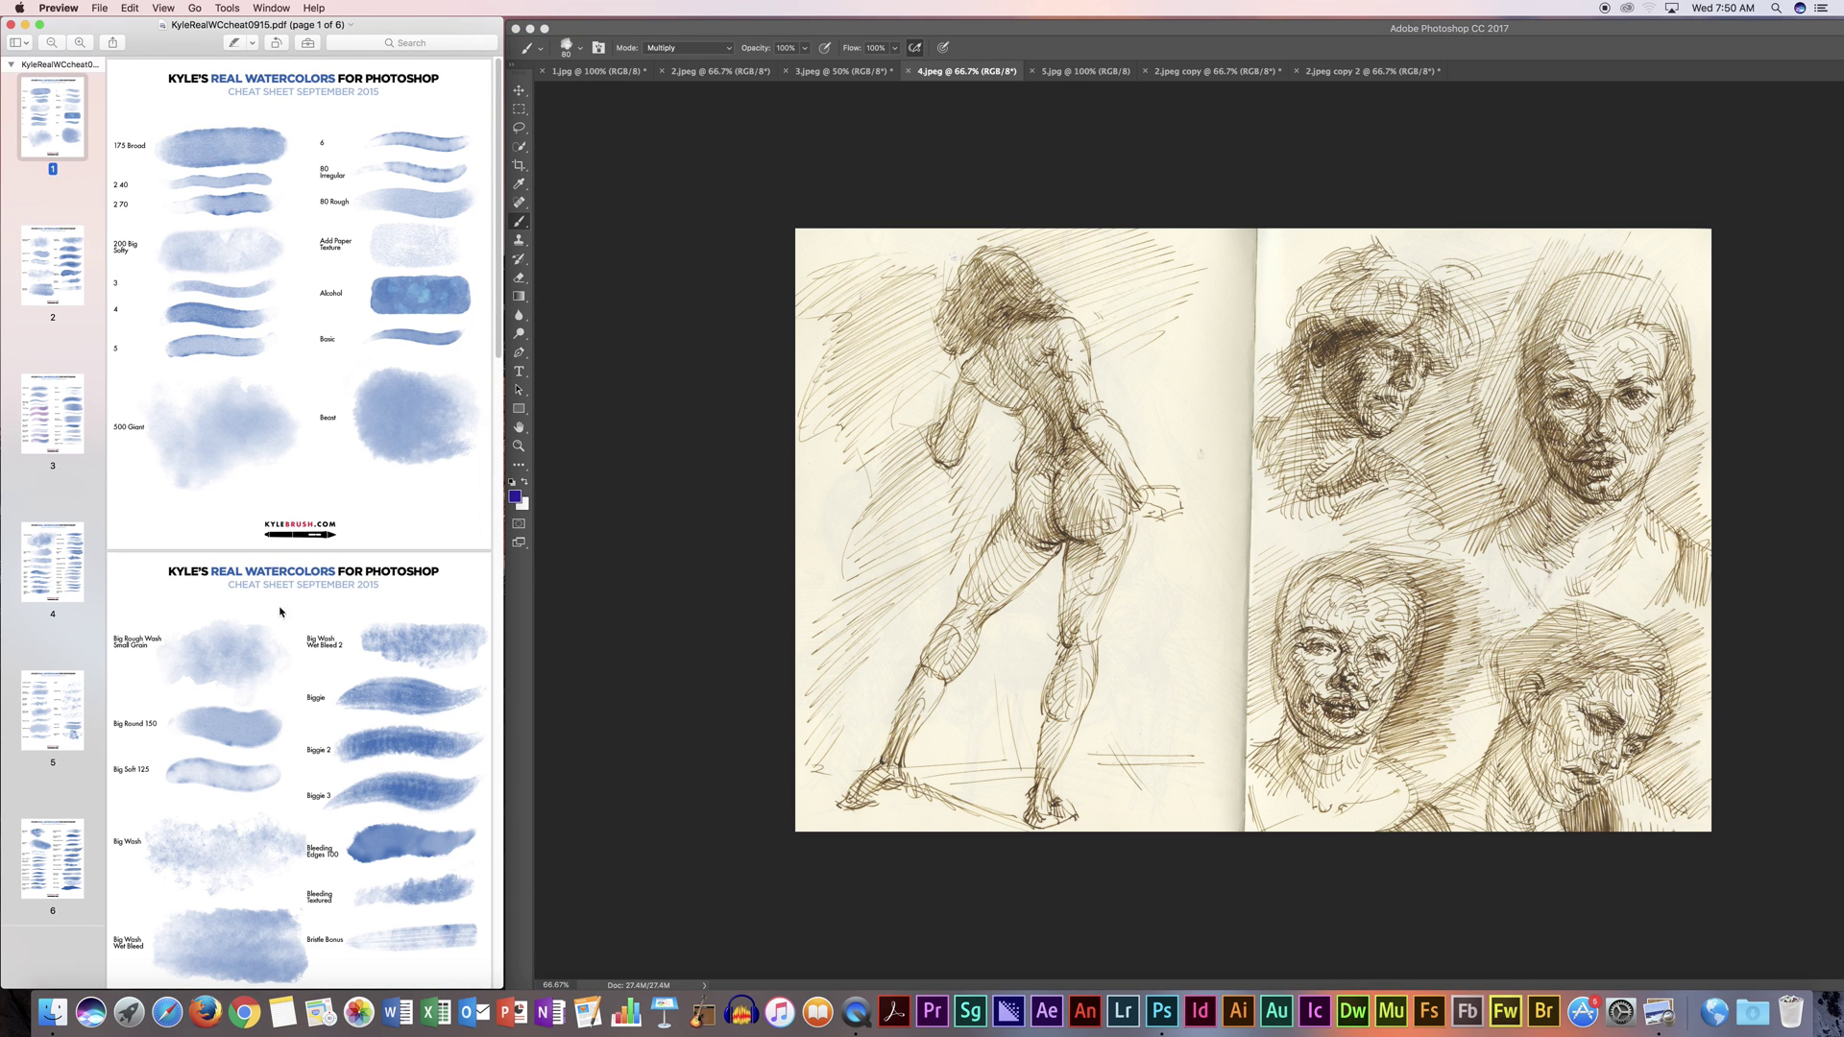
pyautogui.moveTo(492, 353); pyautogui.dragTo(562, 824)
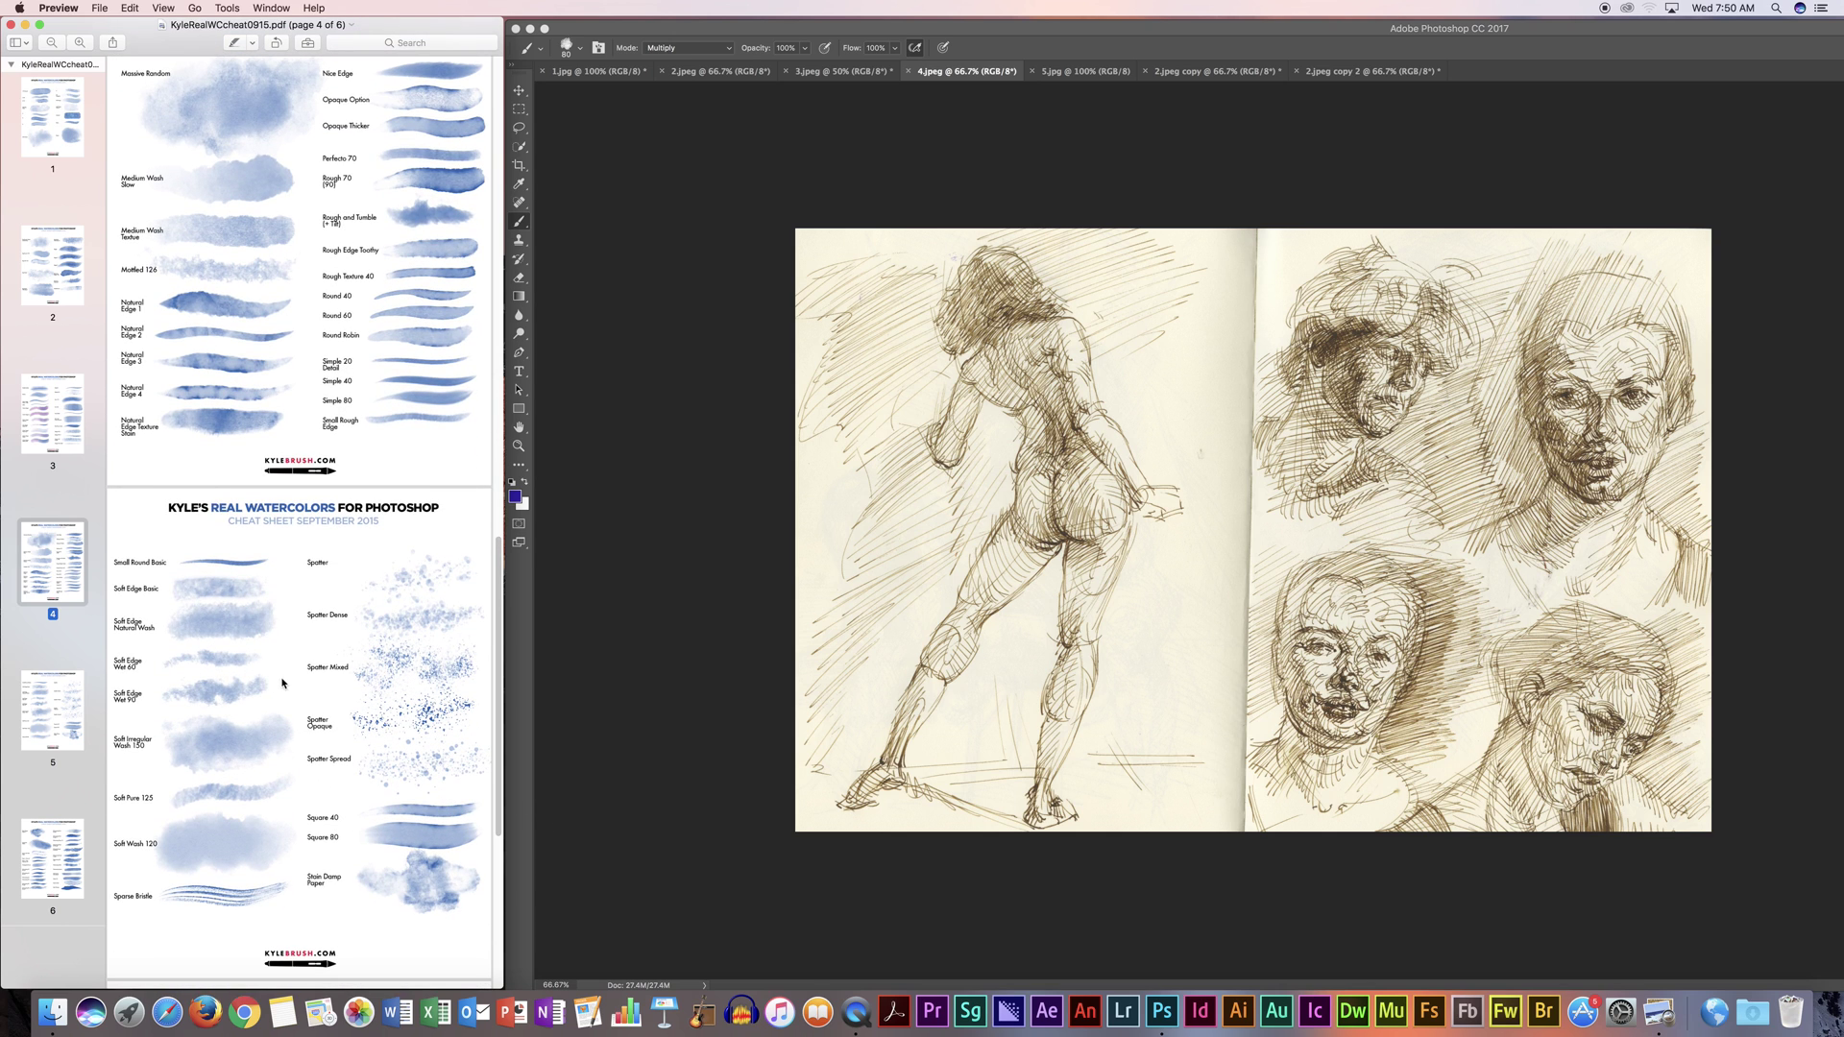
pyautogui.moveTo(508, 624); pyautogui.dragTo(518, 751)
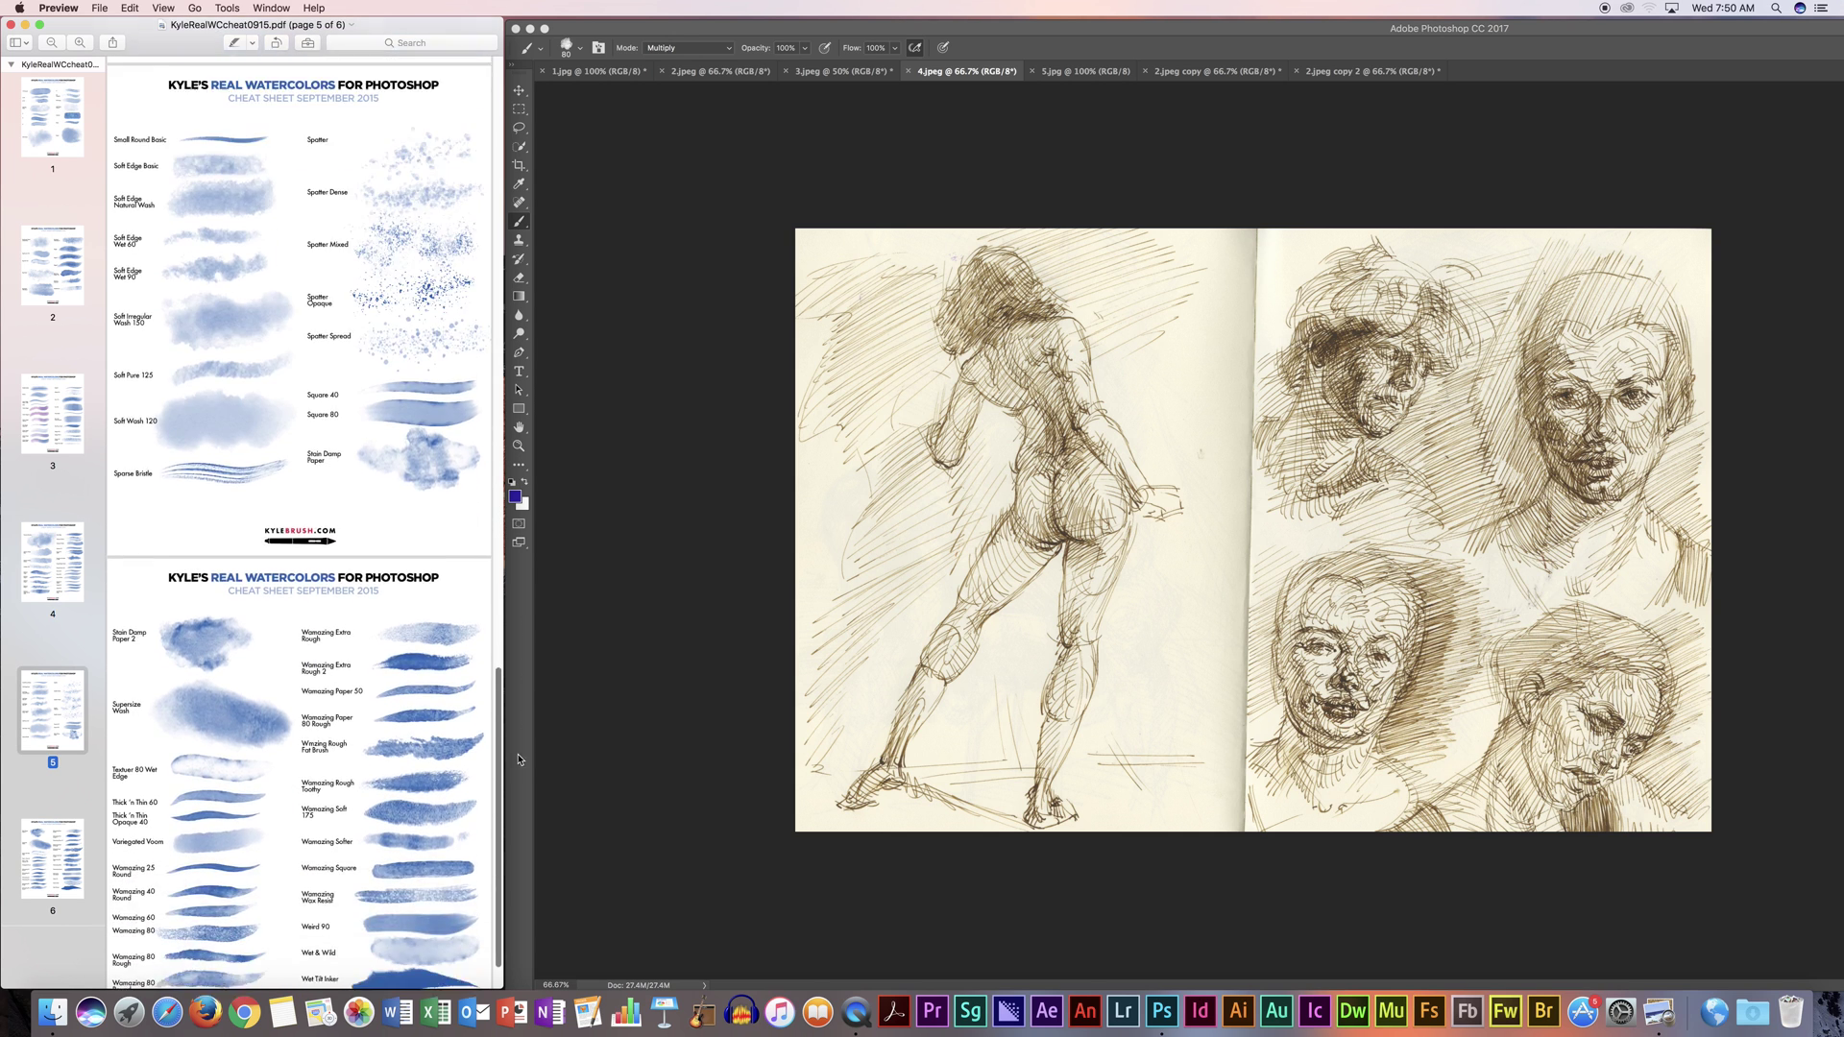
pyautogui.scroll(-2, 500, 750)
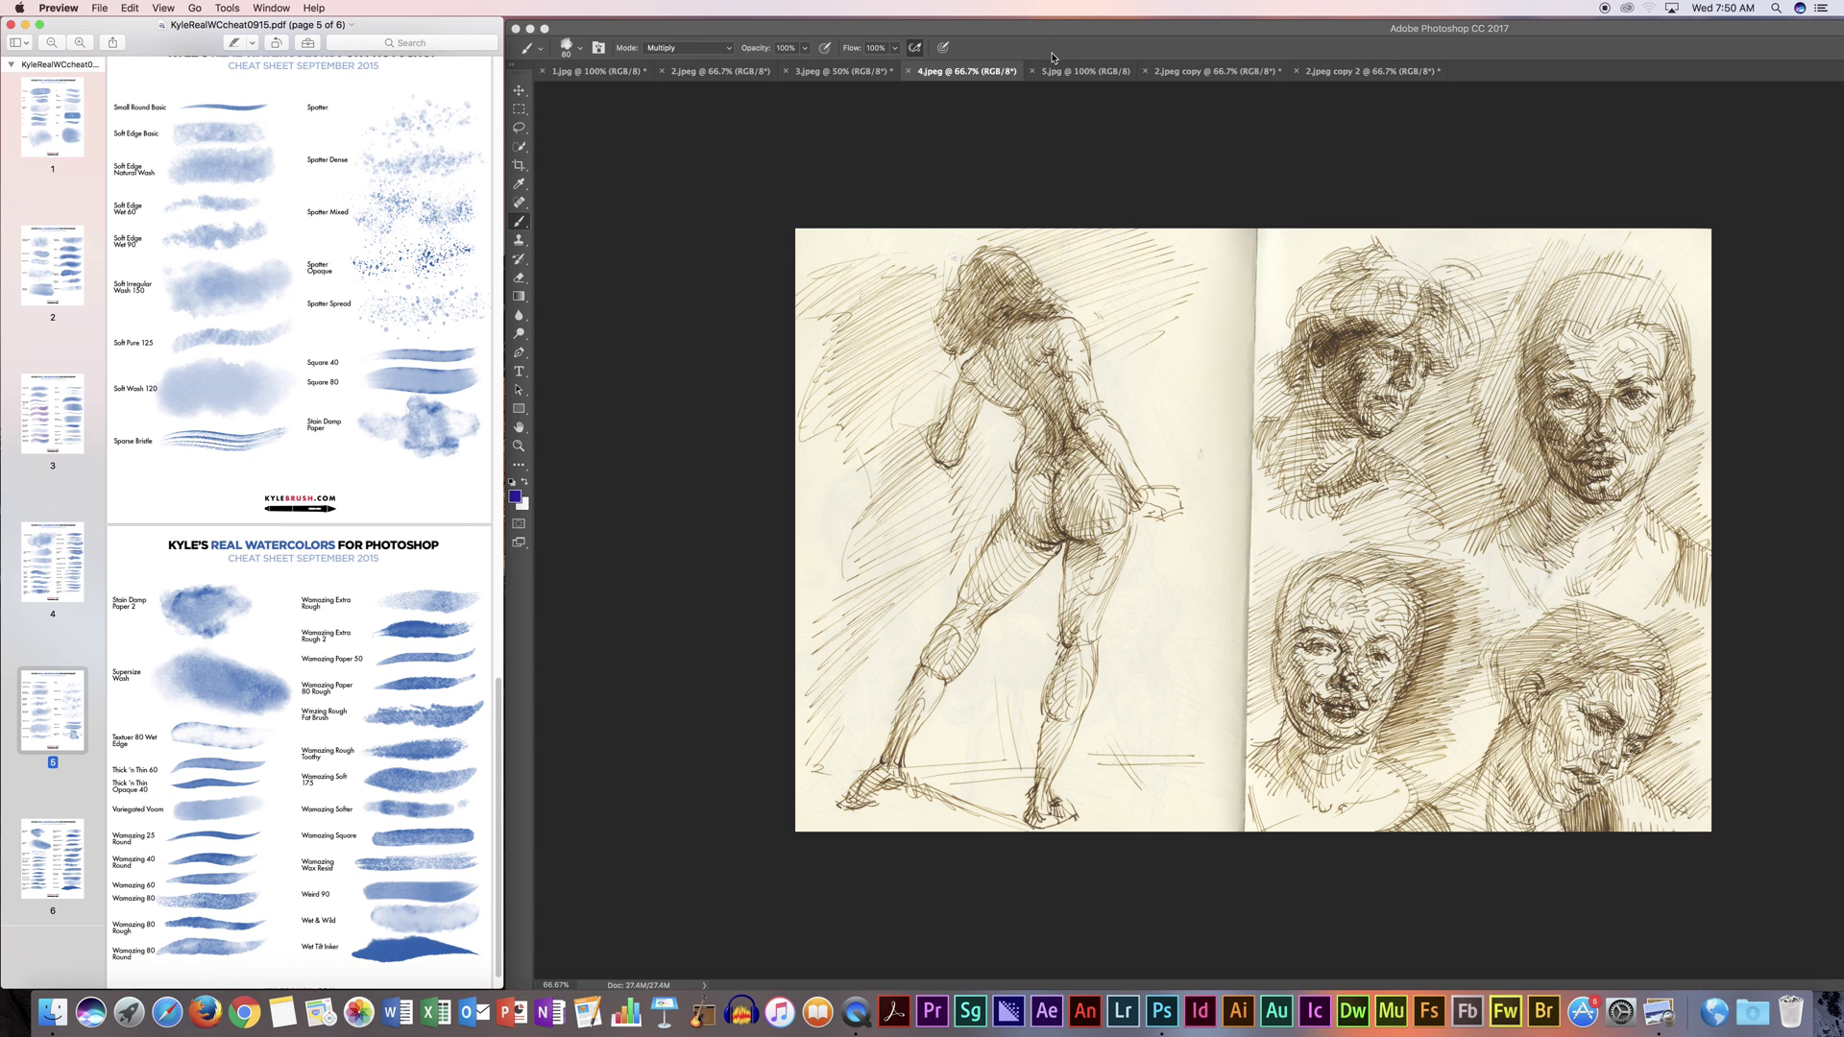
# Step: Return to Photoshop and set the foreground colour to ochre, #9e6202
pyautogui.click(1053, 58)
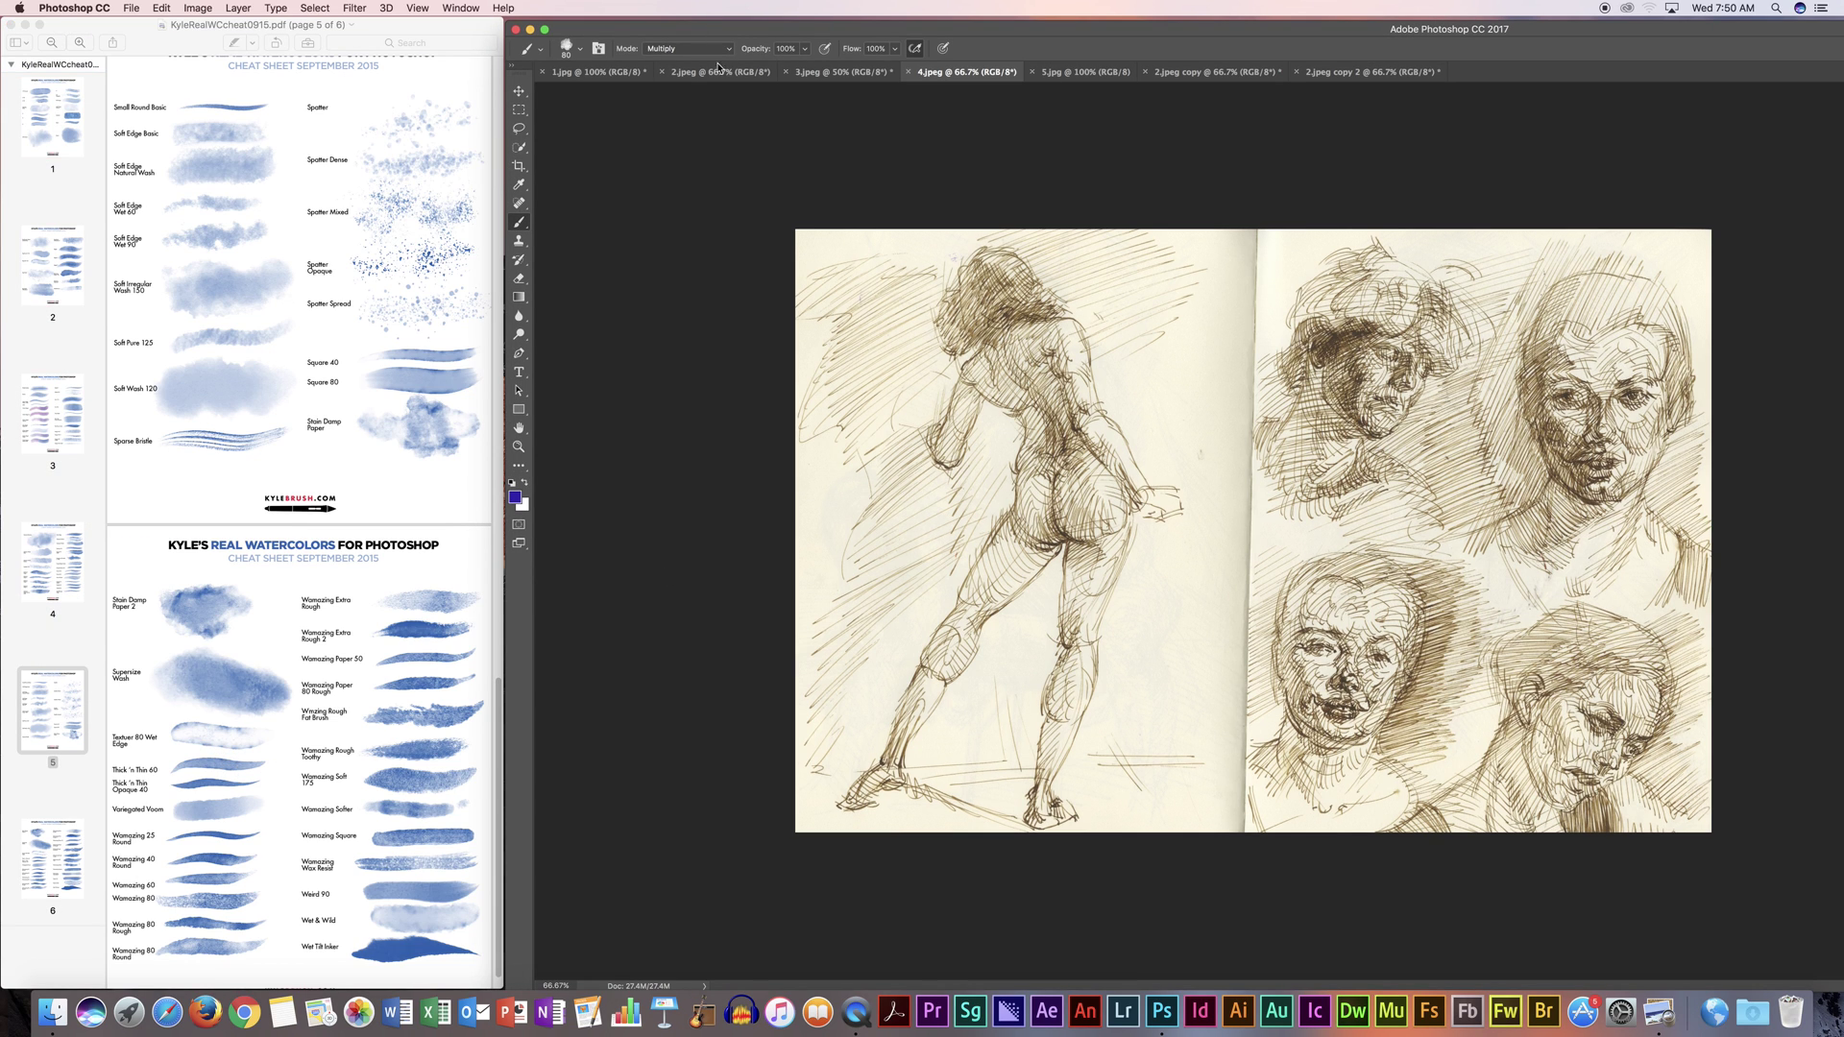
pyautogui.click(515, 497)
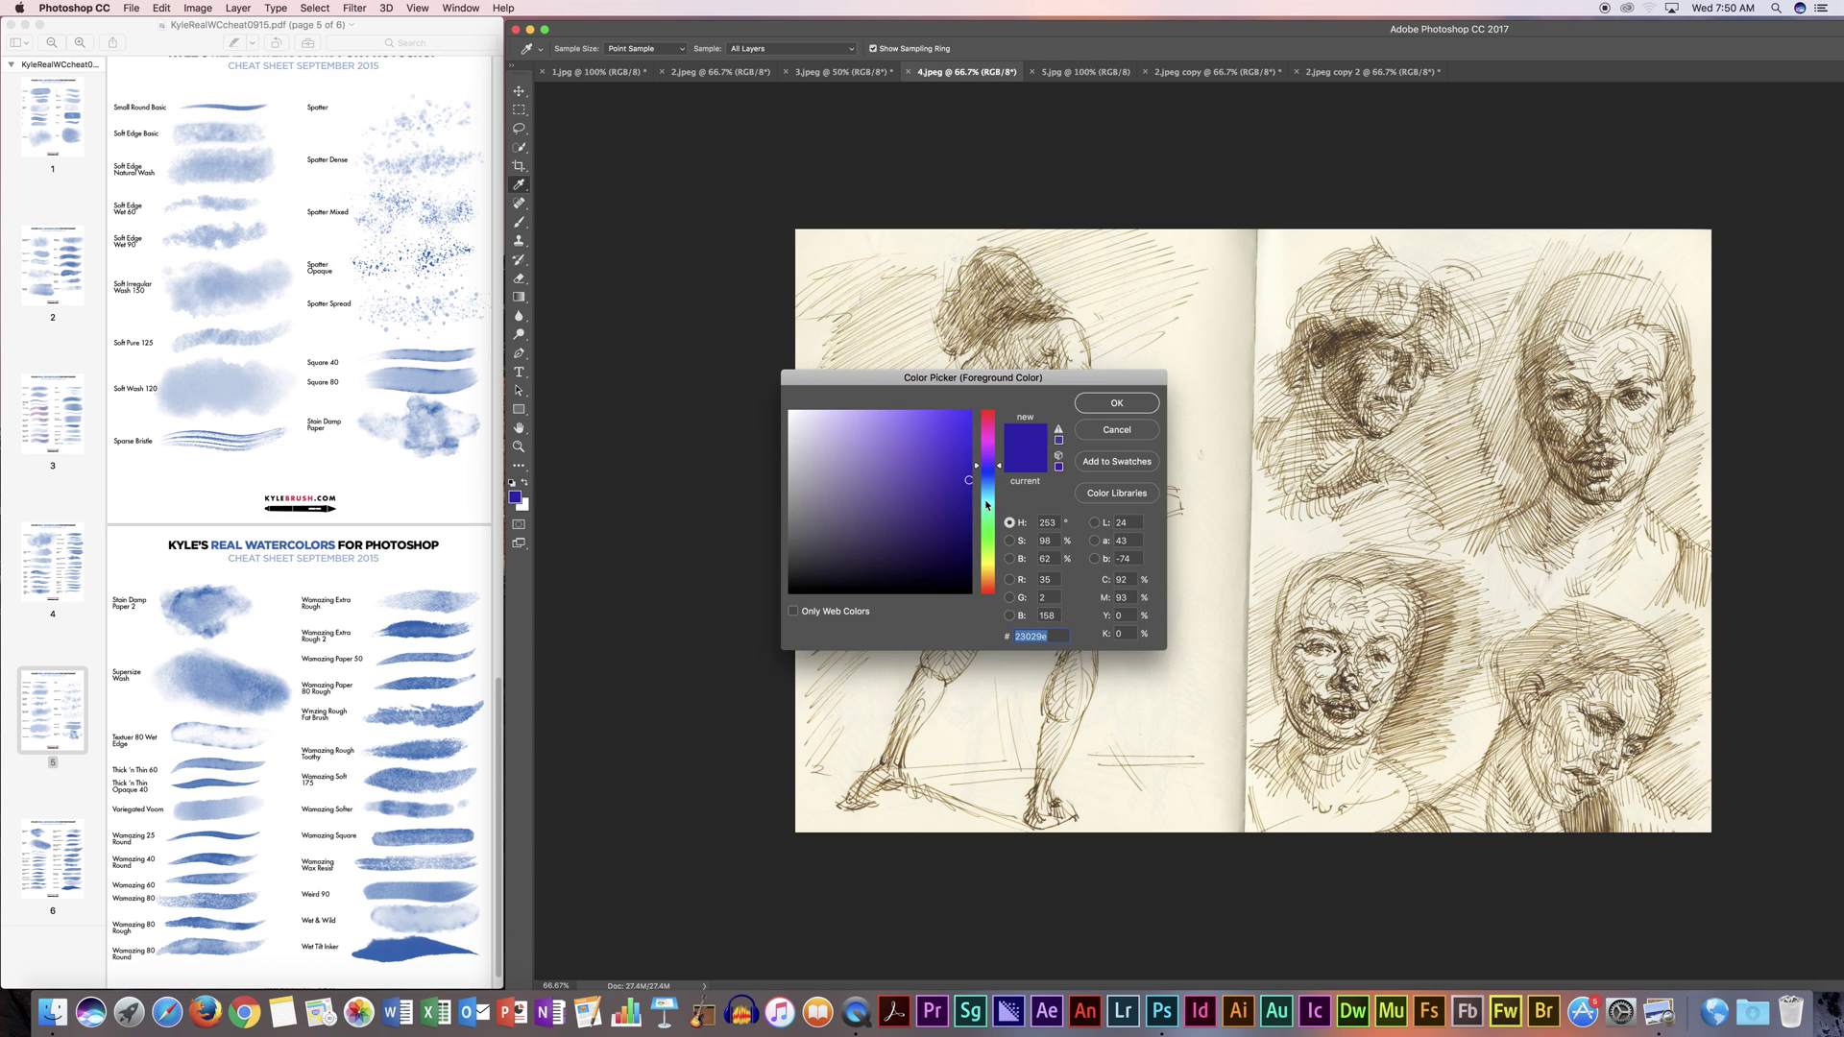
pyautogui.moveTo(984, 560); pyautogui.dragTo(989, 580)
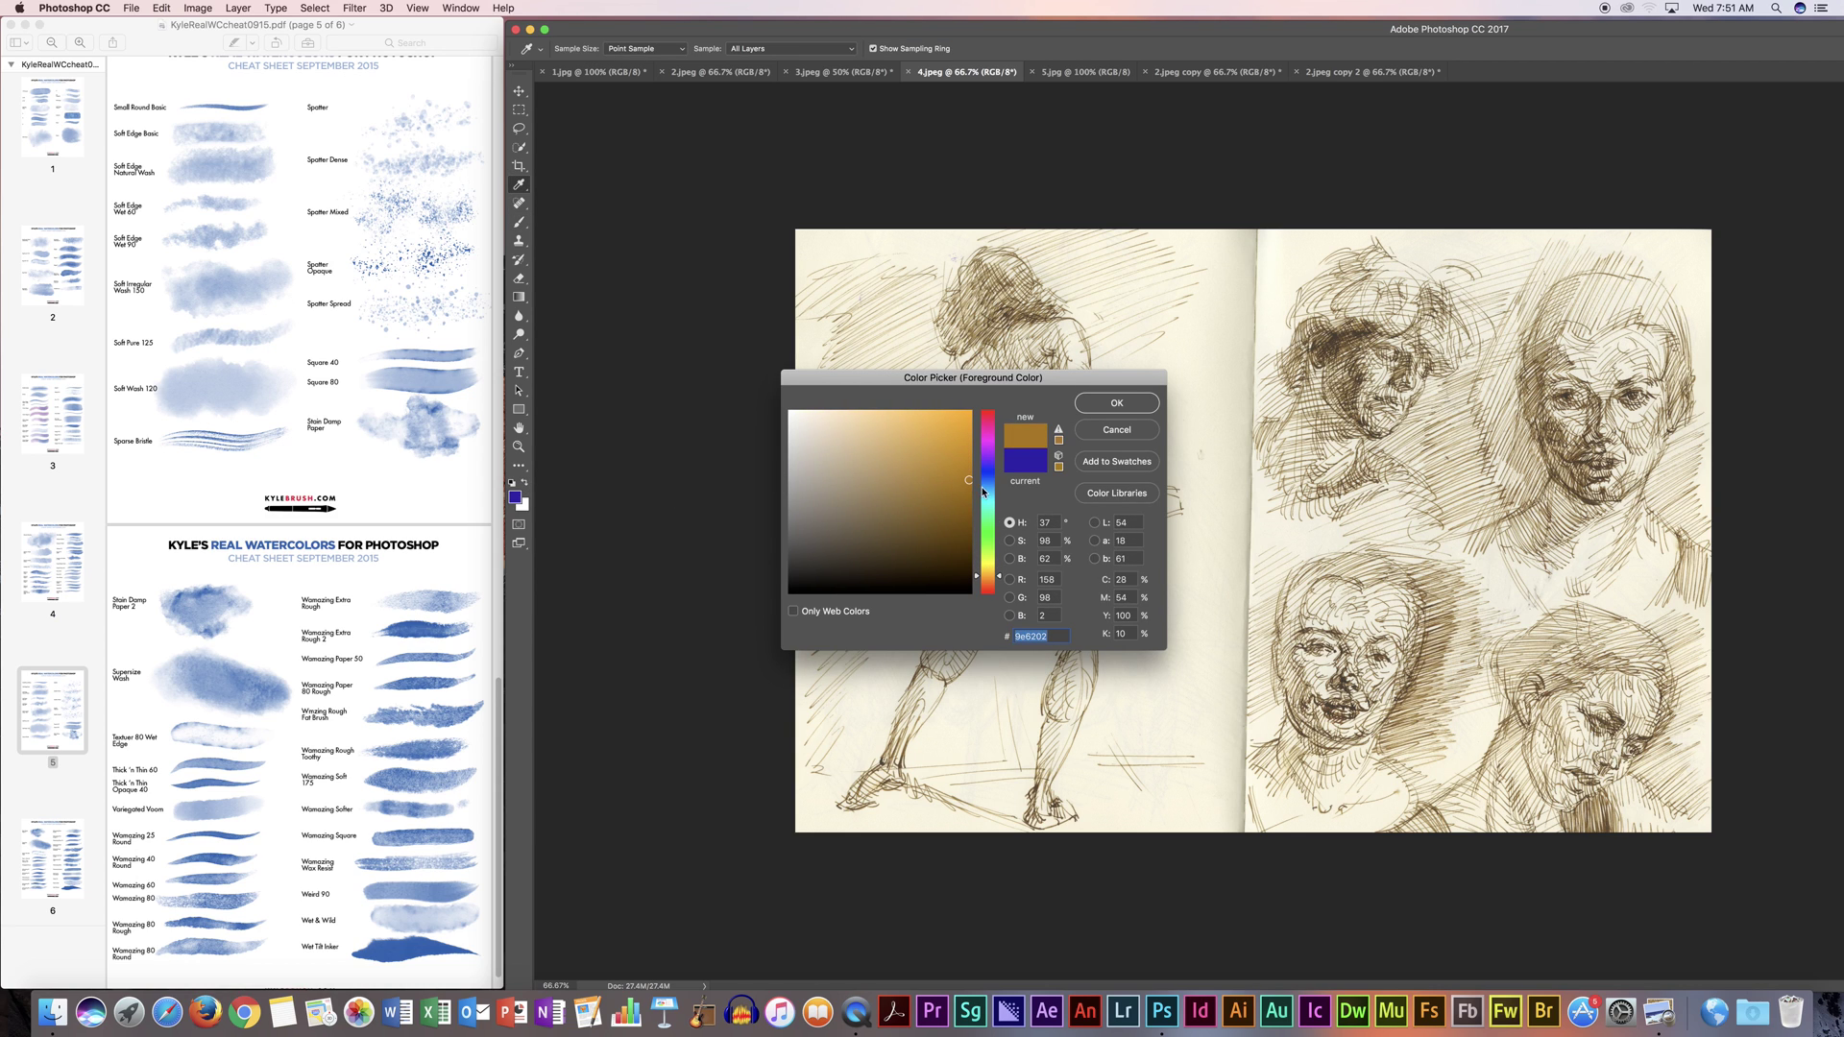
pyautogui.click(1116, 402)
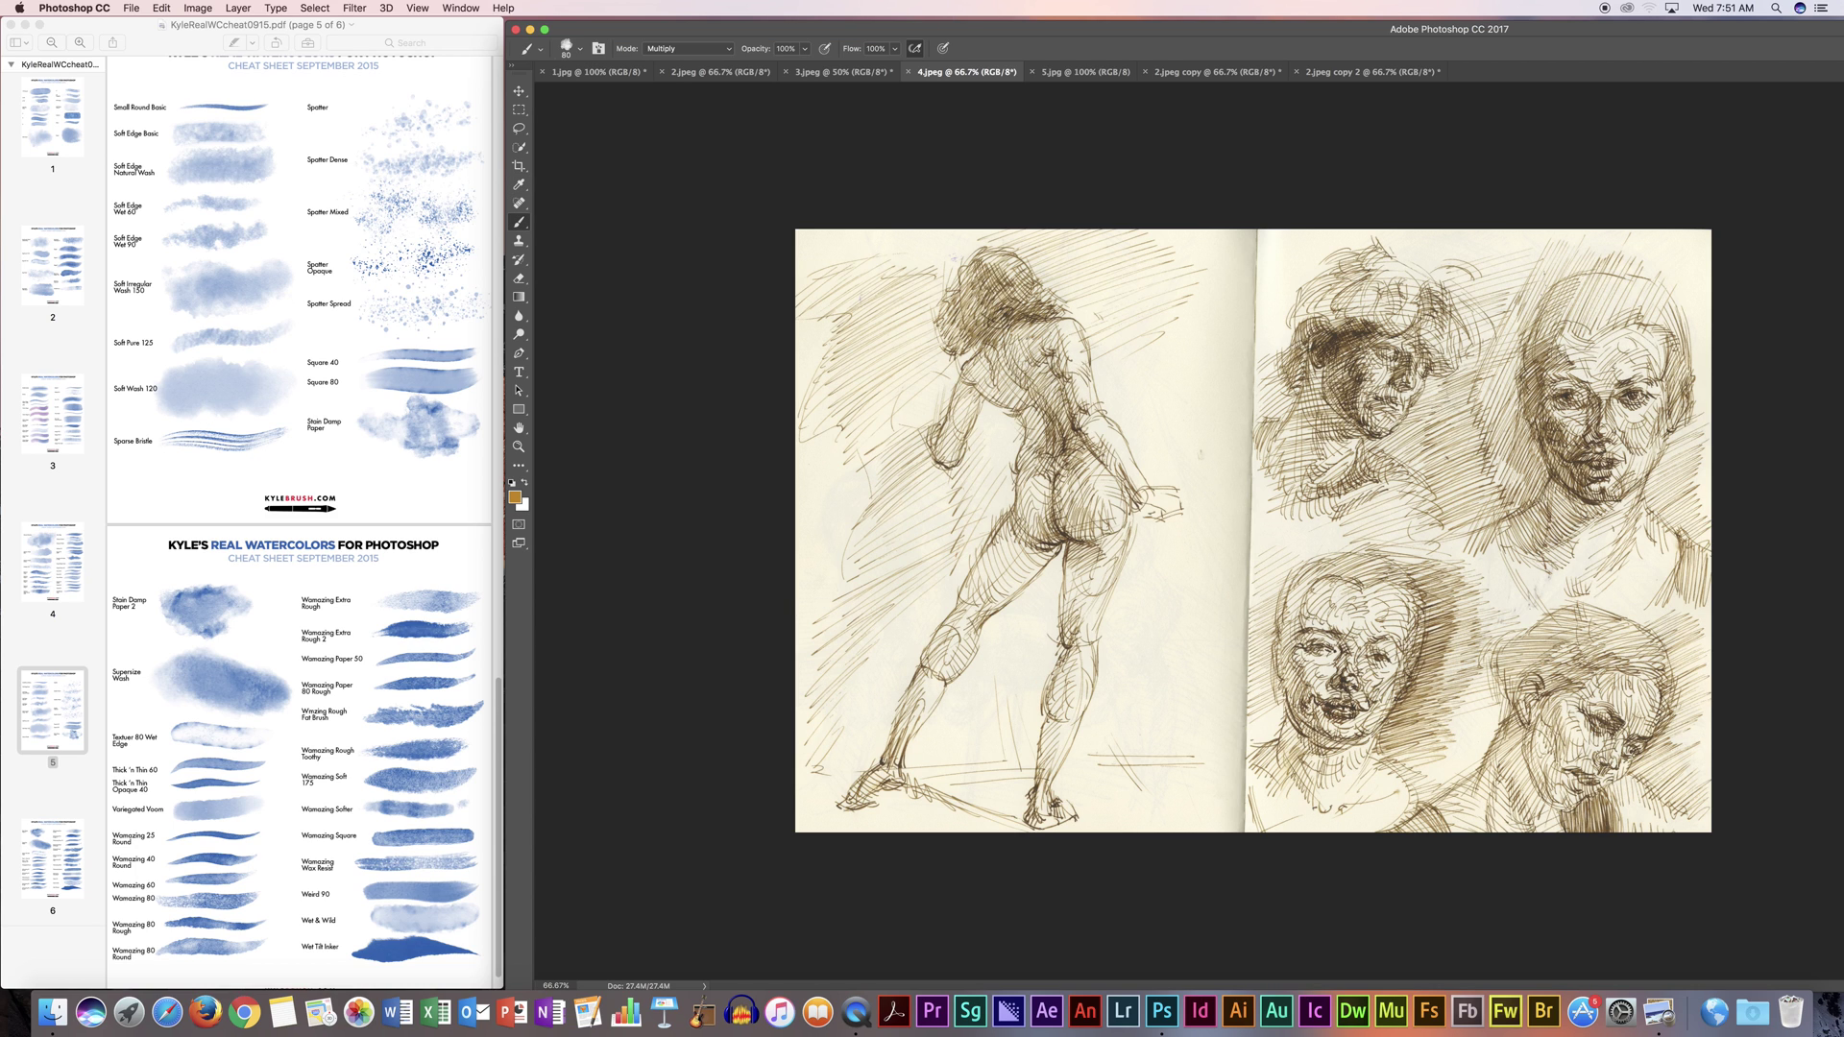
# Step: Enlarge the brush, lower its opacity, and paint a pale ochre wash over the left page's background around the standing figure
pyautogui.click(580, 48)
pyautogui.moveTo(622, 95); pyautogui.dragTo(620, 94)
pyautogui.click(702, 37)
pyautogui.click(805, 48)
pyautogui.click(779, 37)
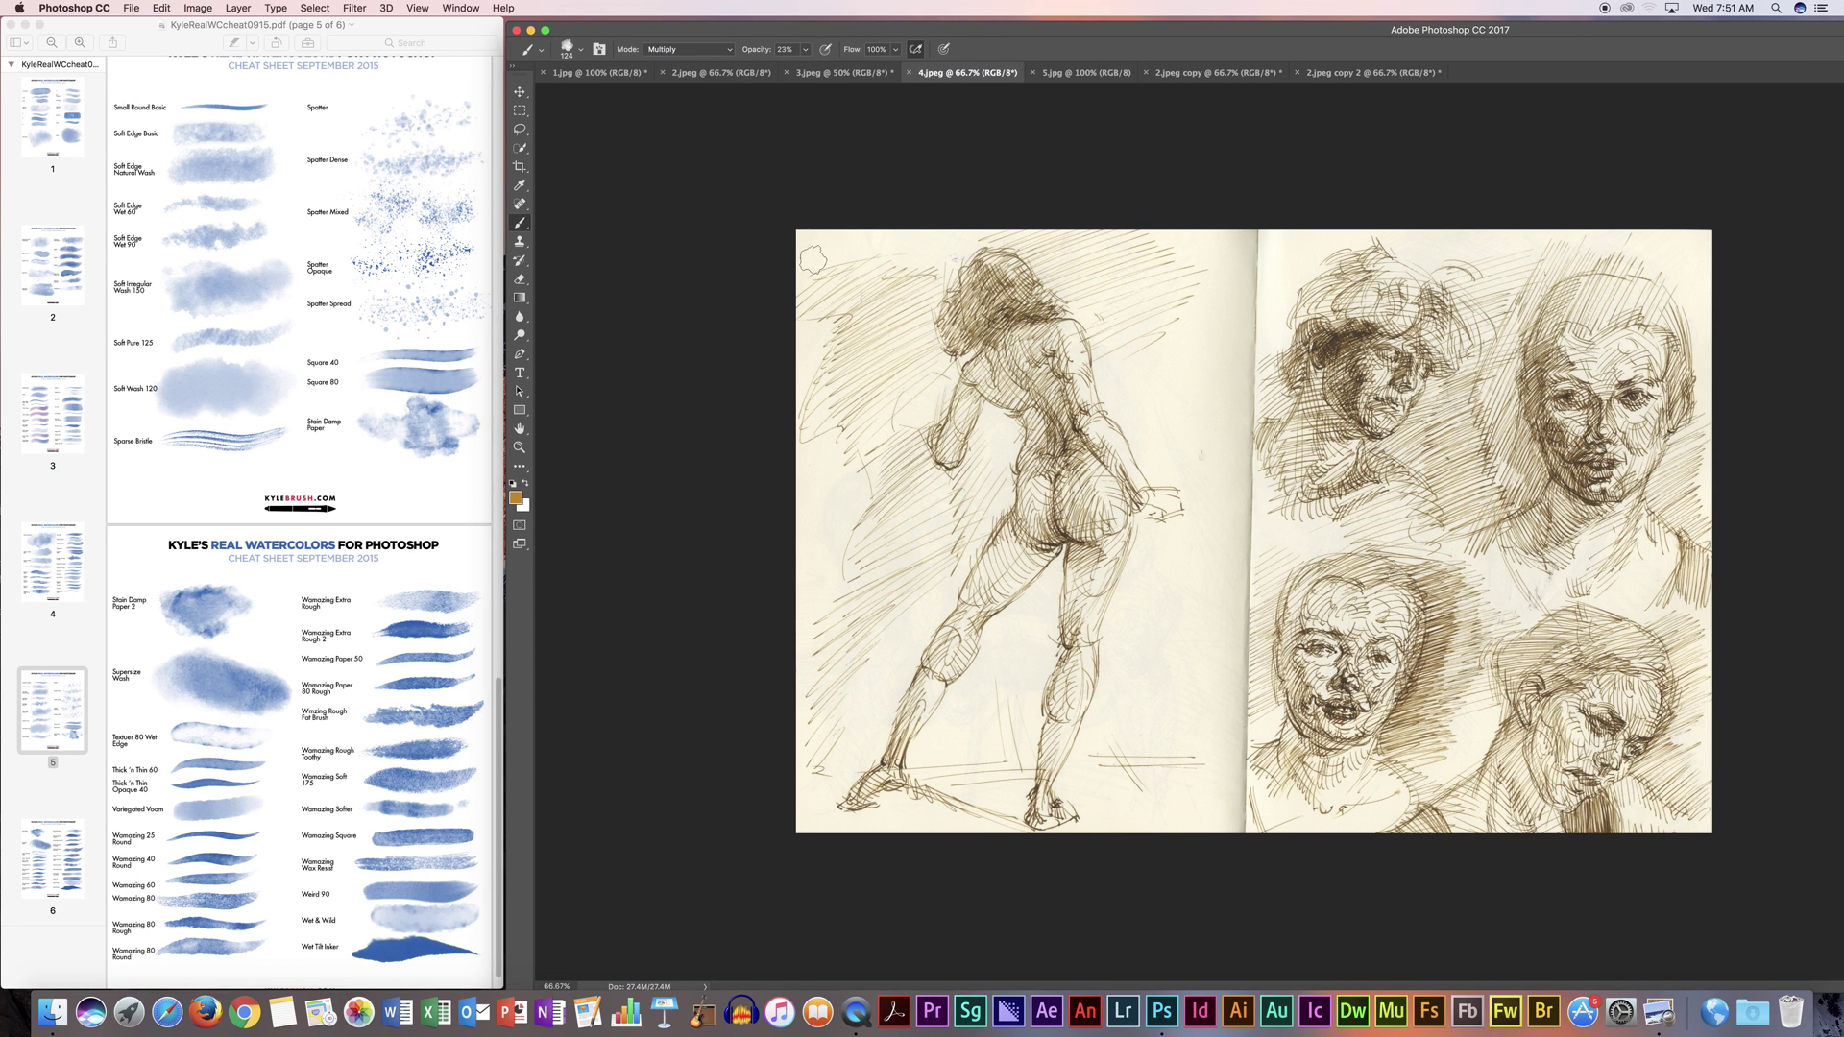
pyautogui.moveTo(816, 262)
pyautogui.mouseDown()
pyautogui.moveTo(860, 242)
pyautogui.moveTo(807, 244)
pyautogui.moveTo(814, 280)
pyautogui.moveTo(856, 280)
pyautogui.moveTo(862, 304)
pyautogui.moveTo(1017, 232)
pyautogui.moveTo(1231, 257)
pyautogui.moveTo(1209, 304)
pyautogui.moveTo(1217, 242)
pyautogui.moveTo(1230, 321)
pyautogui.moveTo(1116, 310)
pyautogui.moveTo(1074, 282)
pyautogui.moveTo(1108, 330)
pyautogui.moveTo(1112, 386)
pyautogui.moveTo(1197, 500)
pyautogui.moveTo(1185, 536)
pyautogui.moveTo(1150, 528)
pyautogui.moveTo(1075, 779)
pyautogui.moveTo(1092, 813)
pyautogui.moveTo(1150, 705)
pyautogui.moveTo(1147, 636)
pyautogui.moveTo(1200, 556)
pyautogui.moveTo(1210, 471)
pyautogui.moveTo(1135, 347)
pyautogui.moveTo(1193, 446)
pyautogui.moveTo(1231, 309)
pyautogui.moveTo(1218, 711)
pyautogui.moveTo(1164, 735)
pyautogui.moveTo(1222, 626)
pyautogui.moveTo(1179, 770)
pyautogui.moveTo(1206, 785)
pyautogui.moveTo(1176, 812)
pyautogui.moveTo(1167, 727)
pyautogui.moveTo(1251, 588)
pyautogui.moveTo(1218, 411)
pyautogui.moveTo(1183, 359)
pyautogui.moveTo(1199, 424)
pyautogui.mouseUp()
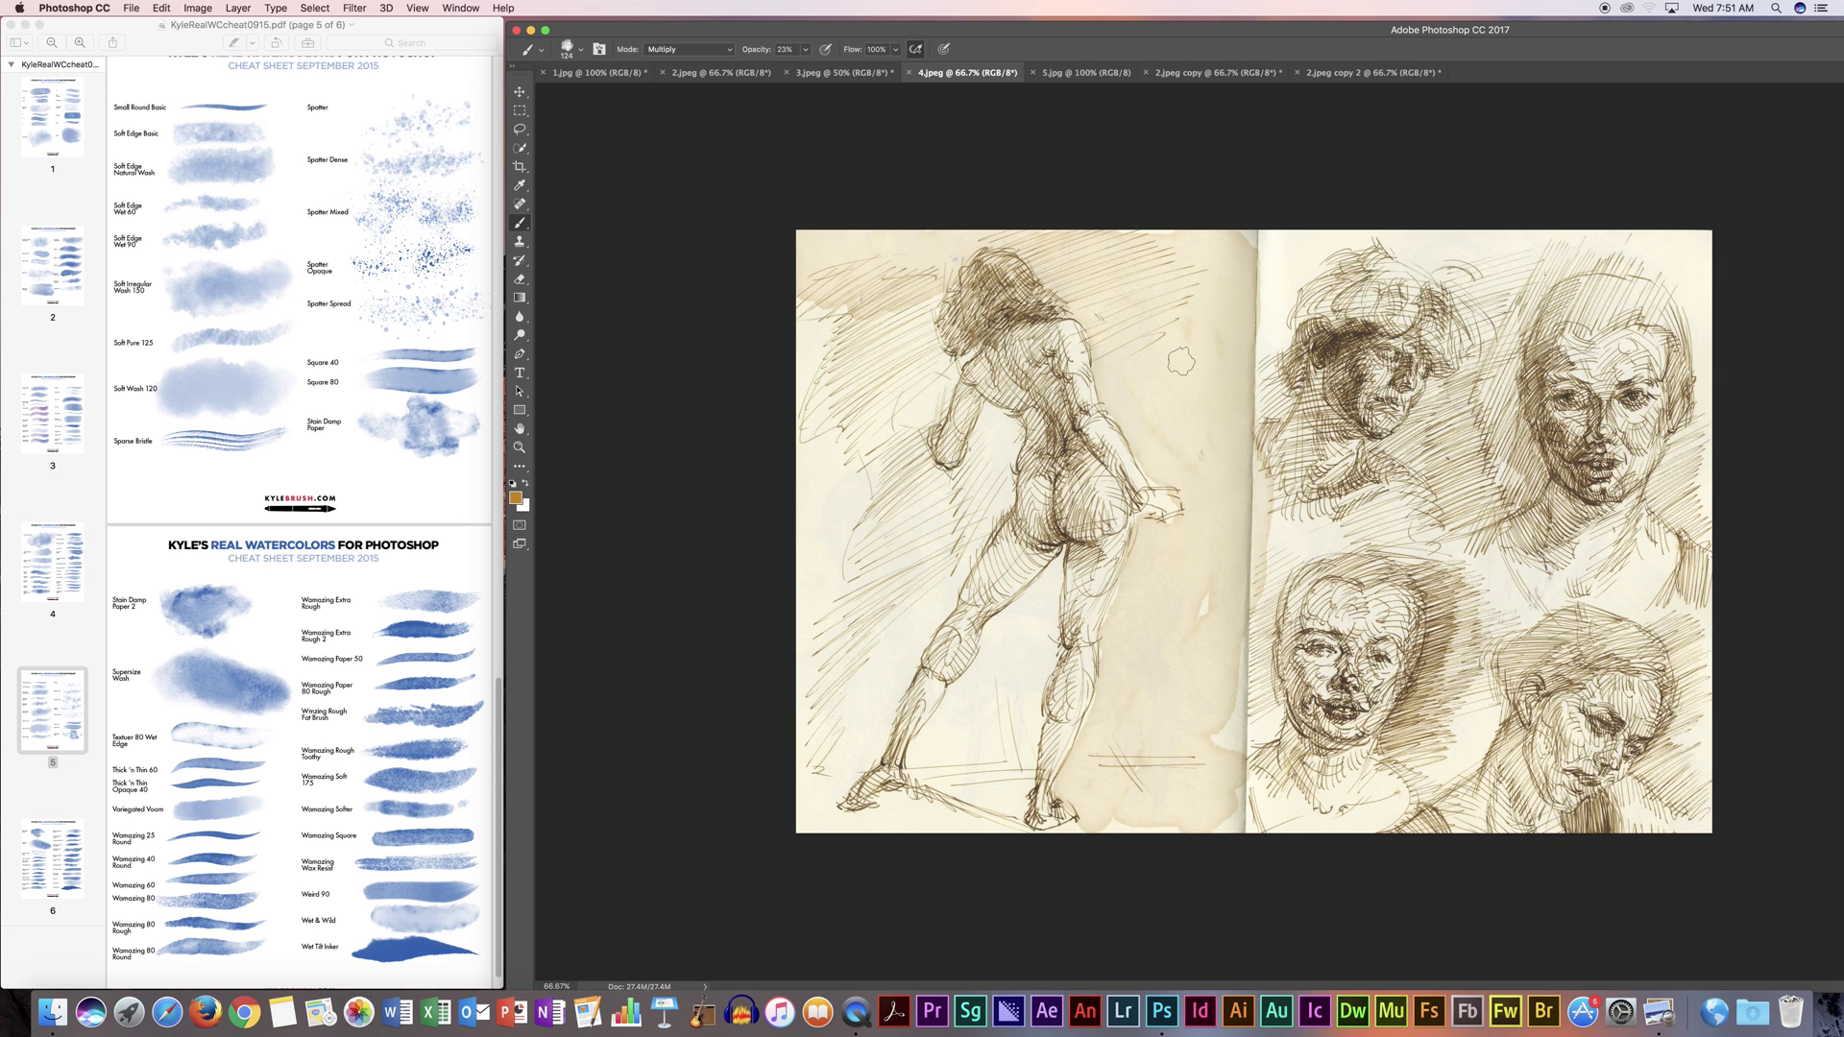
pyautogui.moveTo(1181, 361)
pyautogui.mouseDown()
pyautogui.moveTo(1226, 266)
pyautogui.moveTo(1216, 286)
pyautogui.mouseUp()
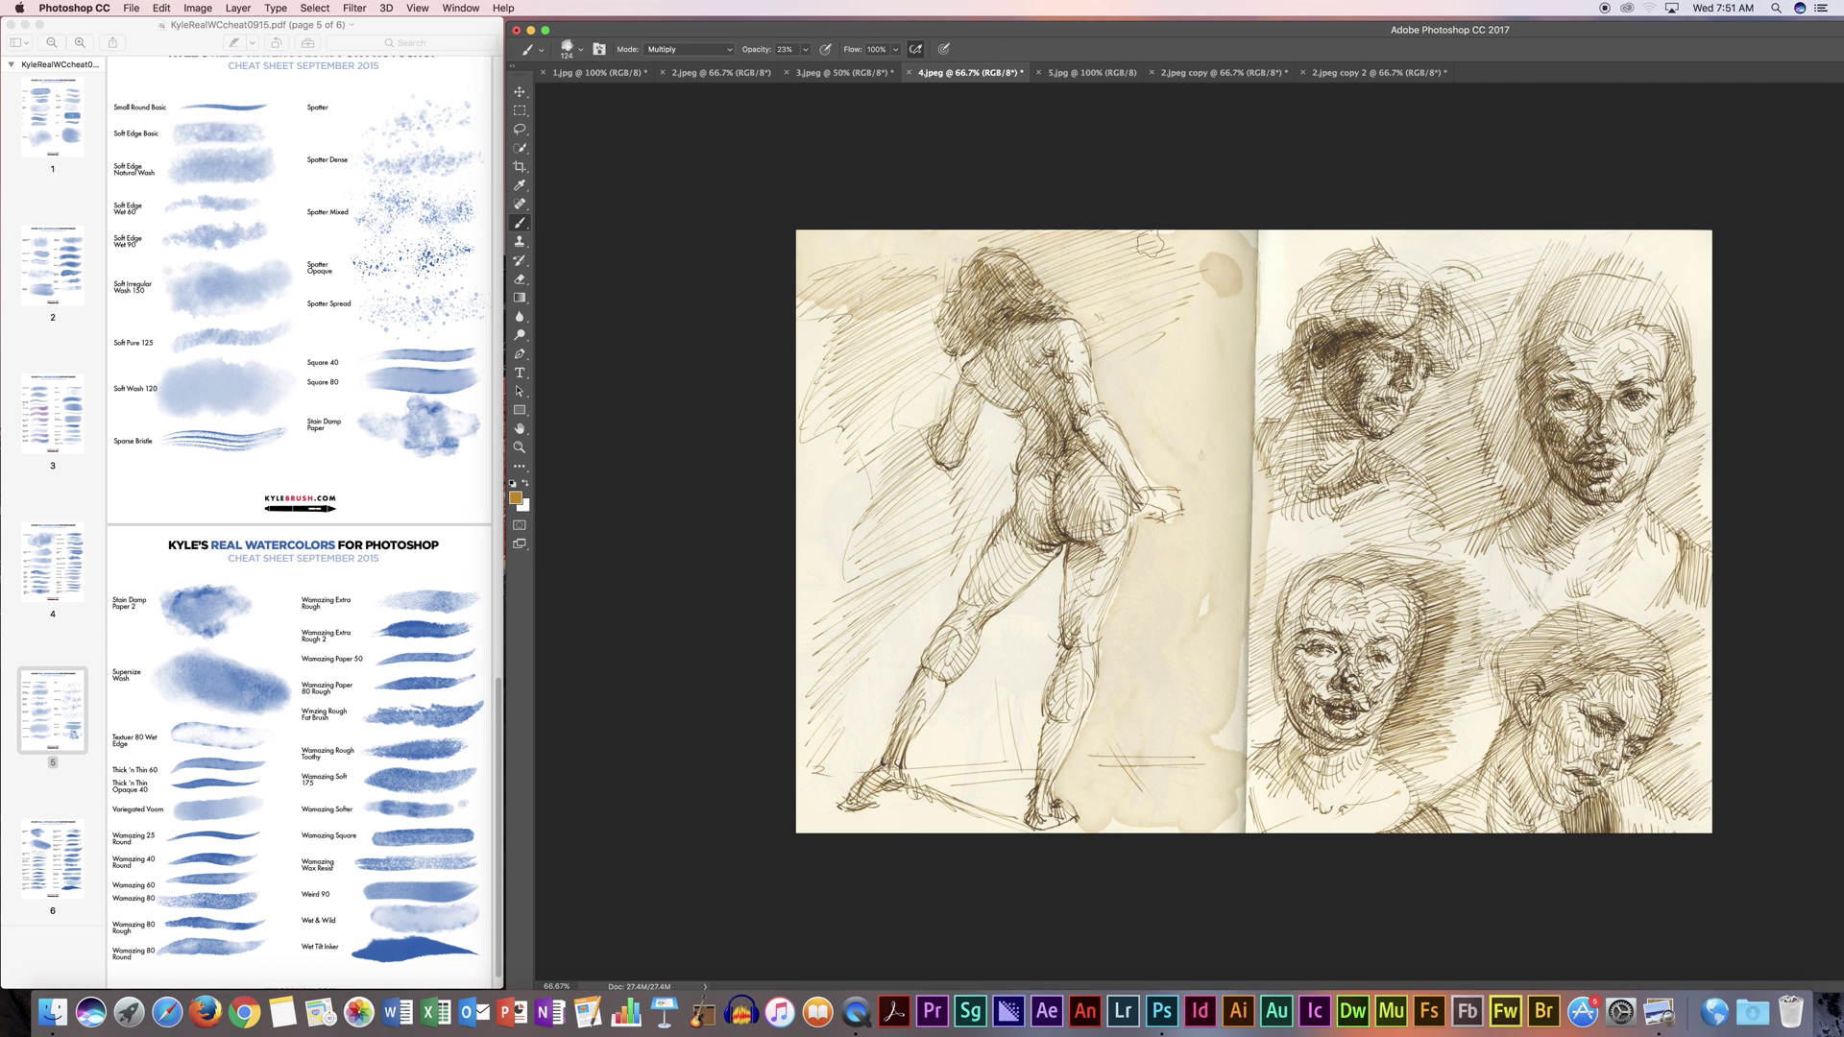
pyautogui.click(163, 9)
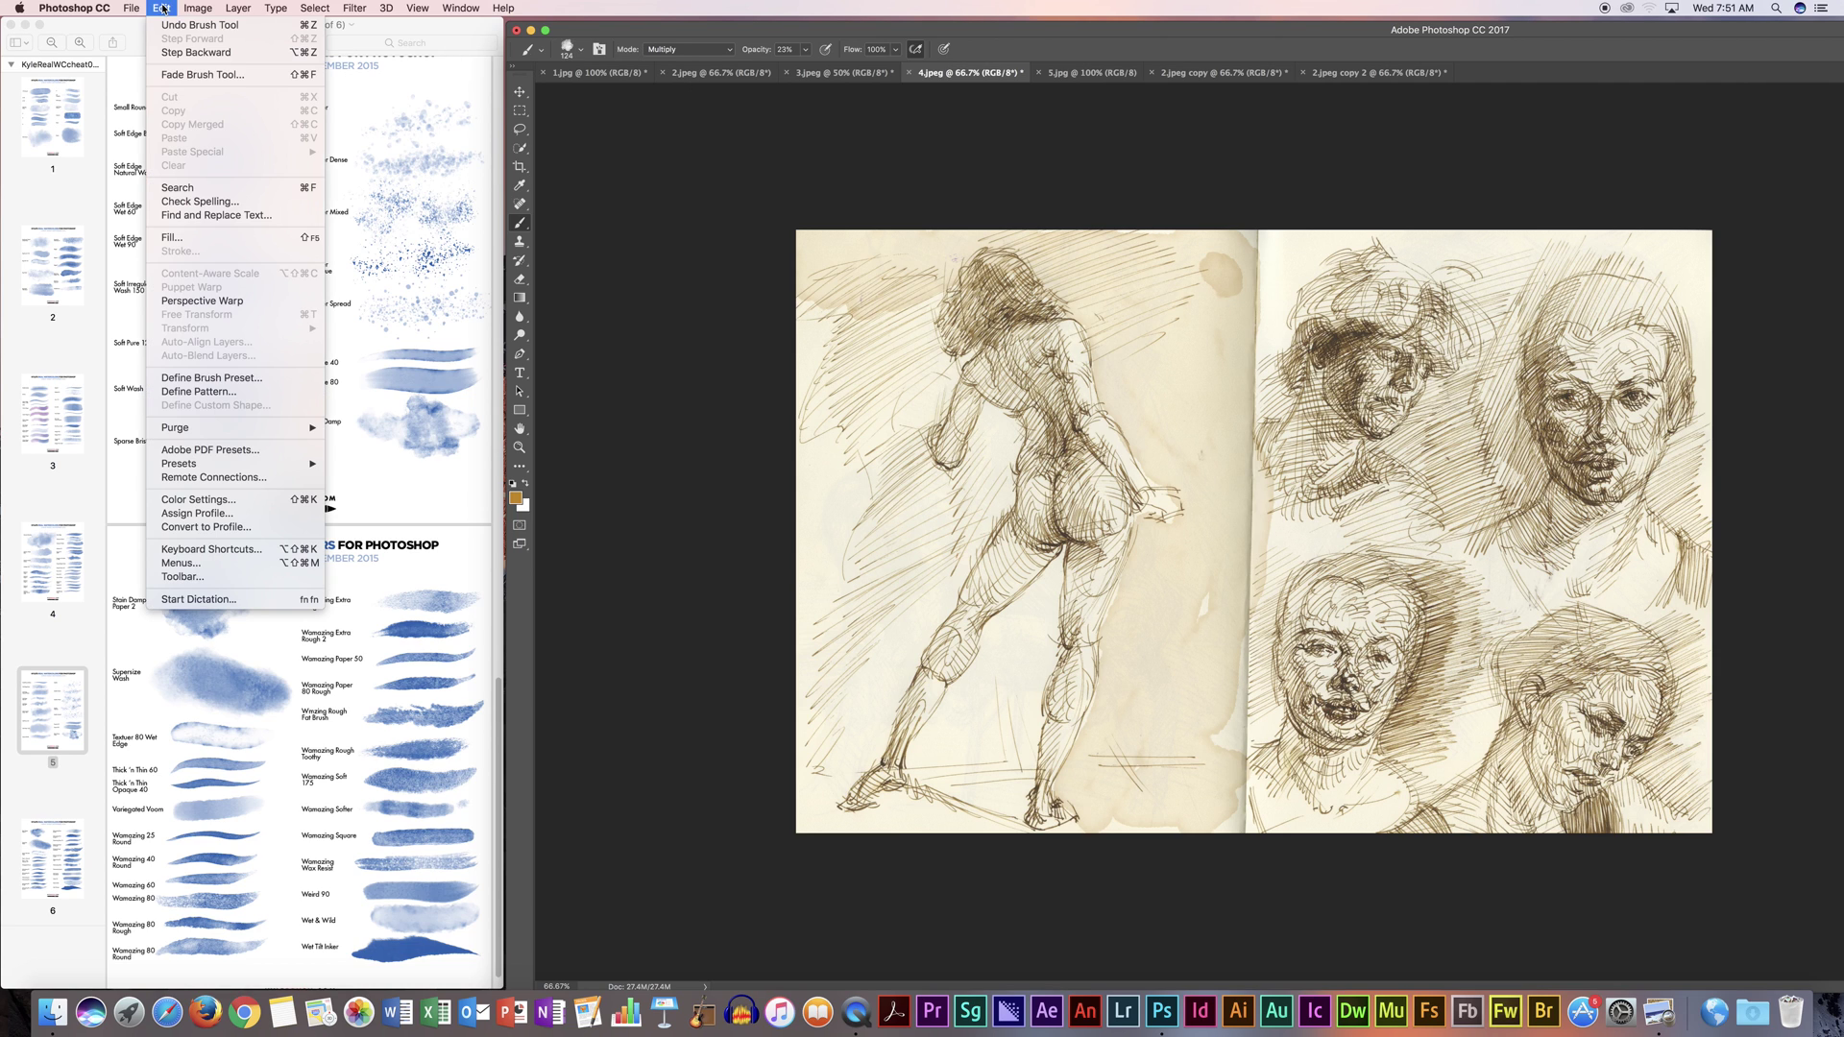
pyautogui.click(209, 53)
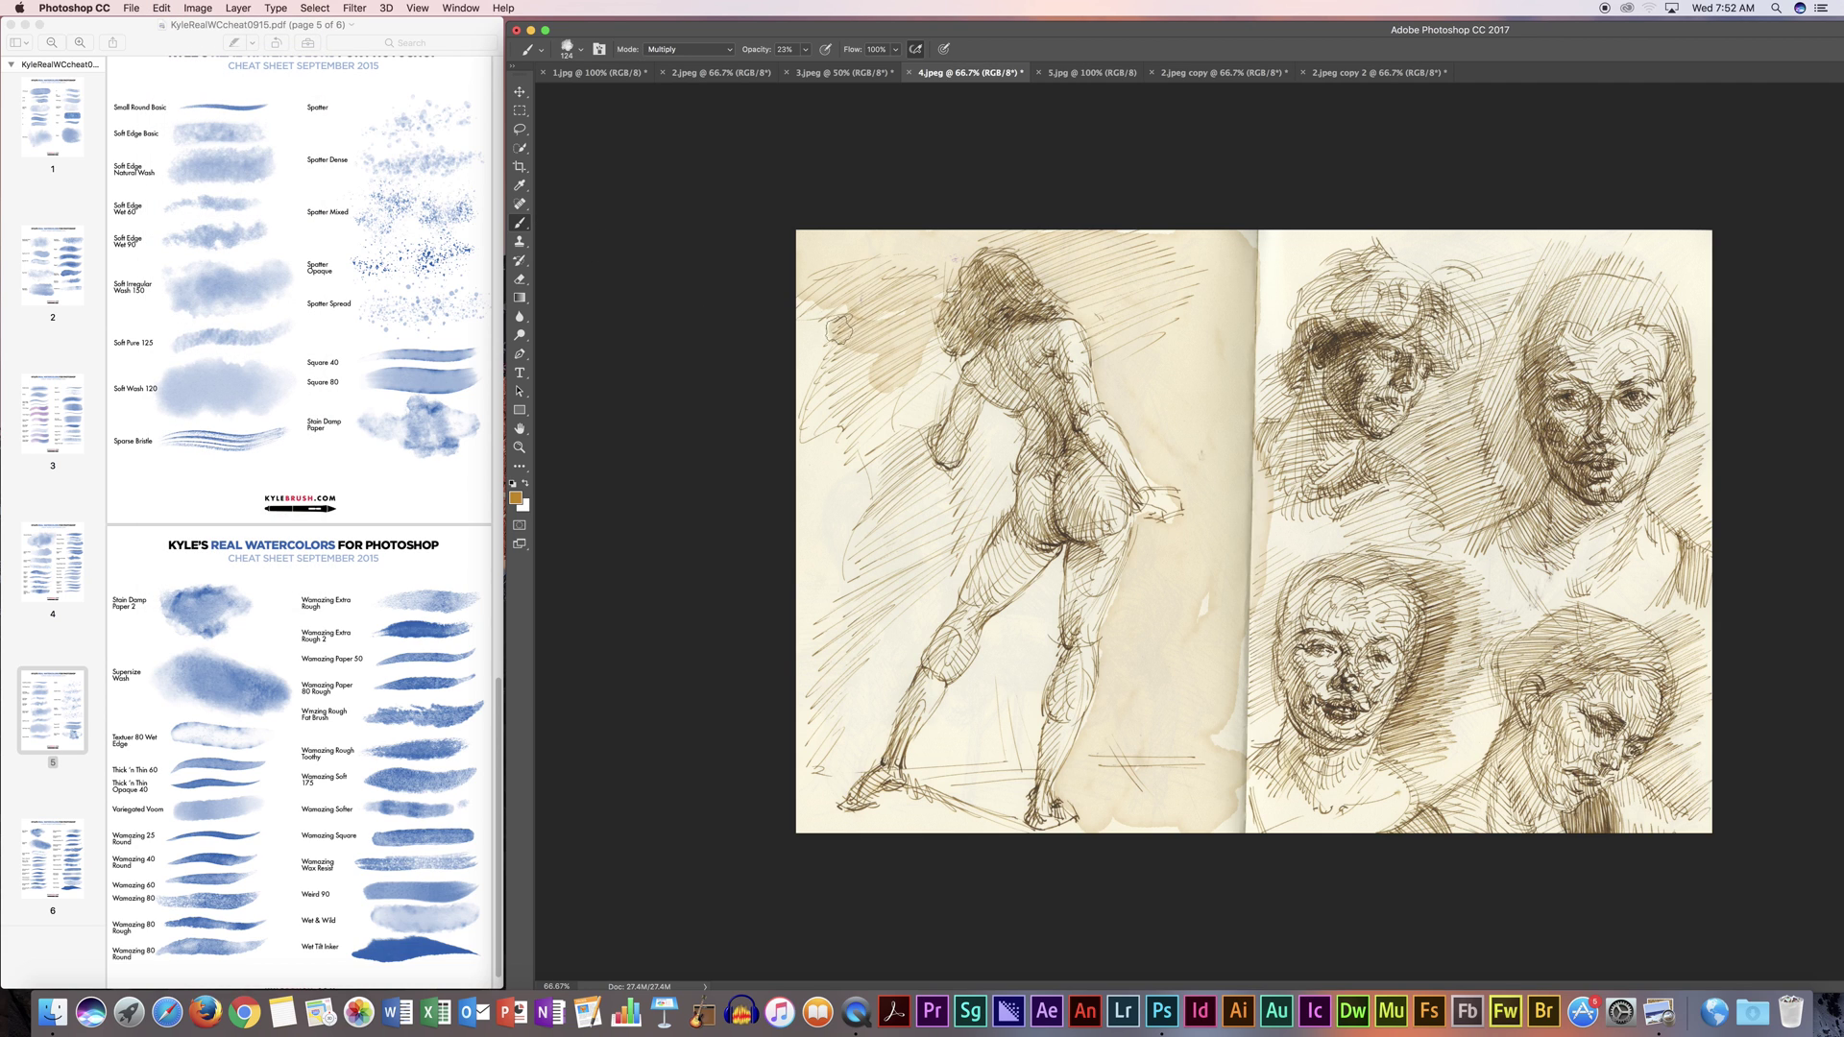
# Step: Layer darker ochre washes over the background beside the standing figure's head and across its hair
pyautogui.moveTo(889, 334)
pyautogui.mouseDown()
pyautogui.moveTo(831, 370)
pyautogui.moveTo(832, 329)
pyautogui.mouseUp()
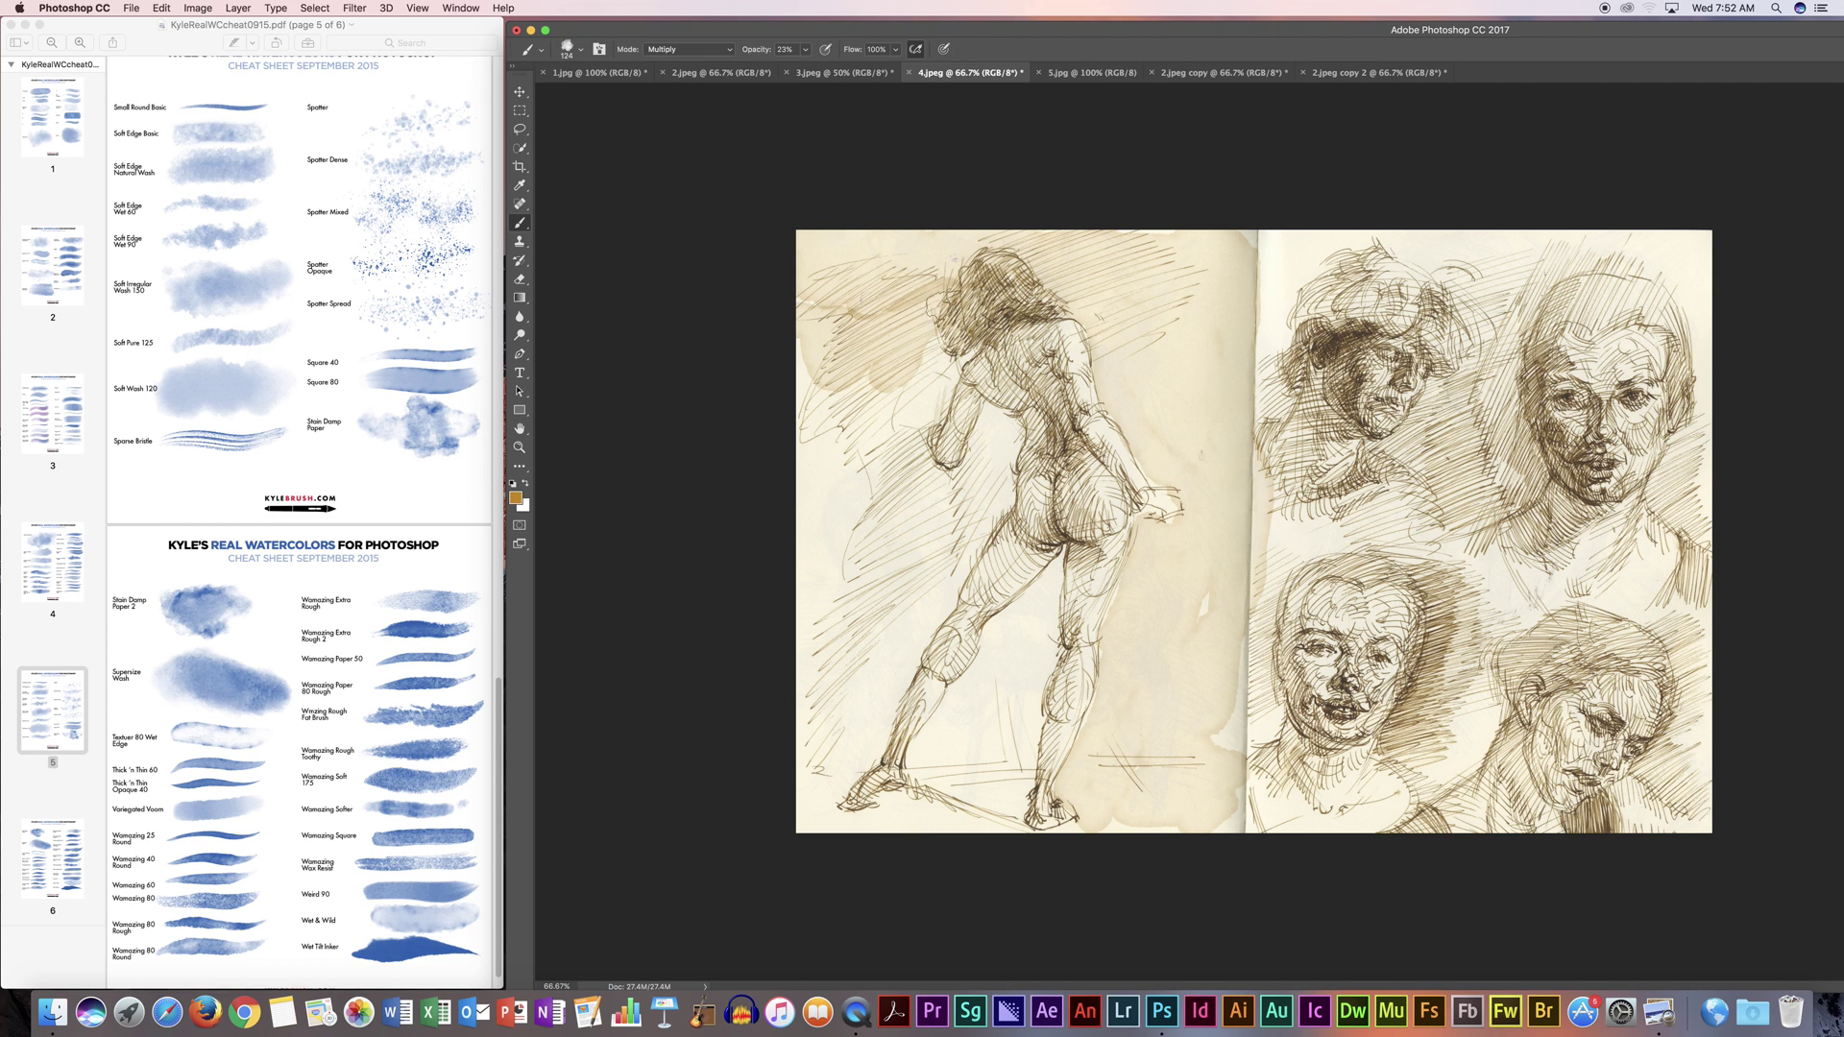
pyautogui.moveTo(960, 332)
pyautogui.mouseDown()
pyautogui.moveTo(989, 288)
pyautogui.moveTo(971, 271)
pyautogui.moveTo(1045, 312)
pyautogui.moveTo(1009, 274)
pyautogui.mouseUp()
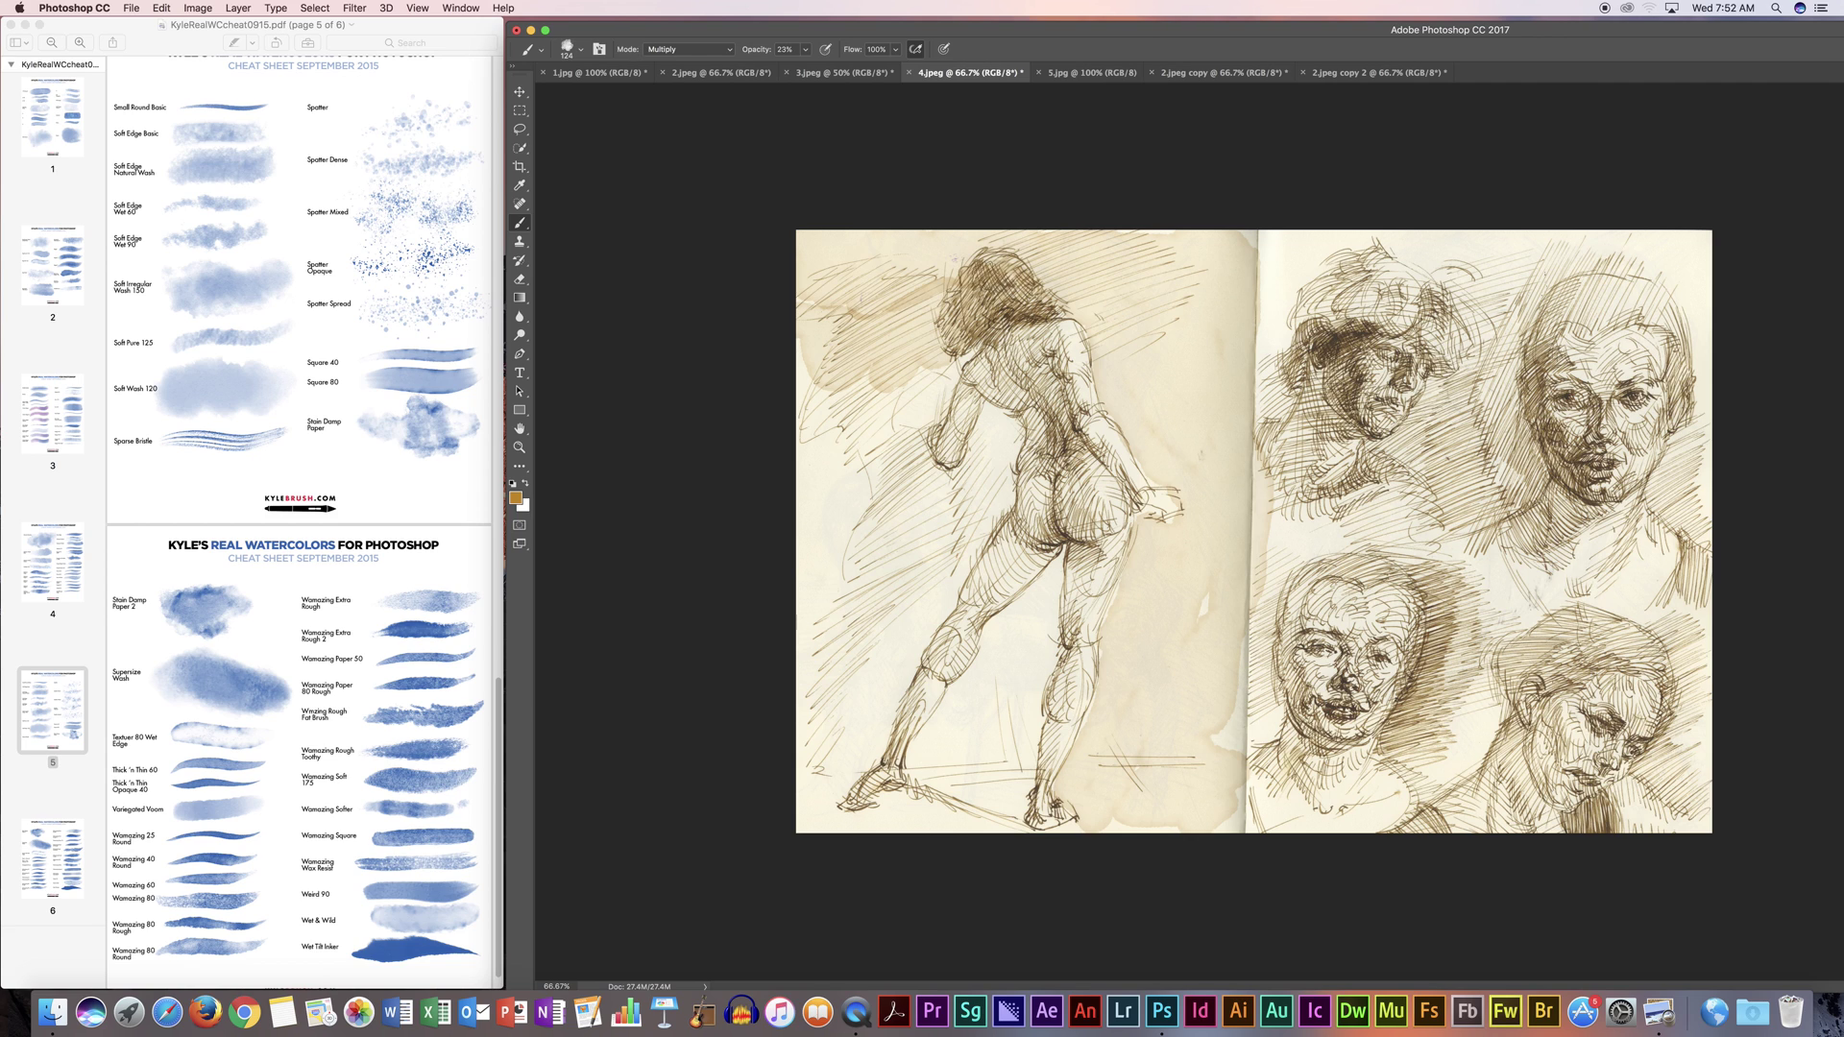
# Step: Extend the ochre wash down the left page's background around the standing figure, and darken the figure's hair with a smaller brush
pyautogui.moveTo(951, 356)
pyautogui.mouseDown()
pyautogui.moveTo(1043, 341)
pyautogui.moveTo(1058, 443)
pyautogui.moveTo(1093, 471)
pyautogui.moveTo(1071, 485)
pyautogui.moveTo(1074, 524)
pyautogui.moveTo(1025, 422)
pyautogui.moveTo(893, 433)
pyautogui.moveTo(845, 372)
pyautogui.moveTo(809, 403)
pyautogui.moveTo(807, 376)
pyautogui.moveTo(852, 466)
pyautogui.moveTo(948, 439)
pyautogui.moveTo(1020, 369)
pyautogui.moveTo(963, 480)
pyautogui.moveTo(1008, 475)
pyautogui.moveTo(1080, 509)
pyautogui.moveTo(1054, 636)
pyautogui.moveTo(1009, 617)
pyautogui.moveTo(982, 468)
pyautogui.moveTo(812, 524)
pyautogui.moveTo(793, 455)
pyautogui.moveTo(807, 441)
pyautogui.moveTo(822, 562)
pyautogui.moveTo(920, 597)
pyautogui.moveTo(989, 496)
pyautogui.moveTo(922, 638)
pyautogui.moveTo(795, 609)
pyautogui.moveTo(821, 711)
pyautogui.moveTo(901, 601)
pyautogui.moveTo(890, 634)
pyautogui.moveTo(953, 583)
pyautogui.moveTo(864, 752)
pyautogui.moveTo(810, 697)
pyautogui.moveTo(816, 768)
pyautogui.moveTo(859, 765)
pyautogui.moveTo(911, 811)
pyautogui.moveTo(999, 801)
pyautogui.moveTo(985, 816)
pyautogui.moveTo(925, 773)
pyautogui.moveTo(924, 749)
pyautogui.moveTo(997, 637)
pyautogui.moveTo(1005, 665)
pyautogui.moveTo(1036, 664)
pyautogui.moveTo(974, 737)
pyautogui.moveTo(1025, 689)
pyautogui.moveTo(1017, 817)
pyautogui.moveTo(941, 803)
pyautogui.moveTo(868, 845)
pyautogui.mouseUp()
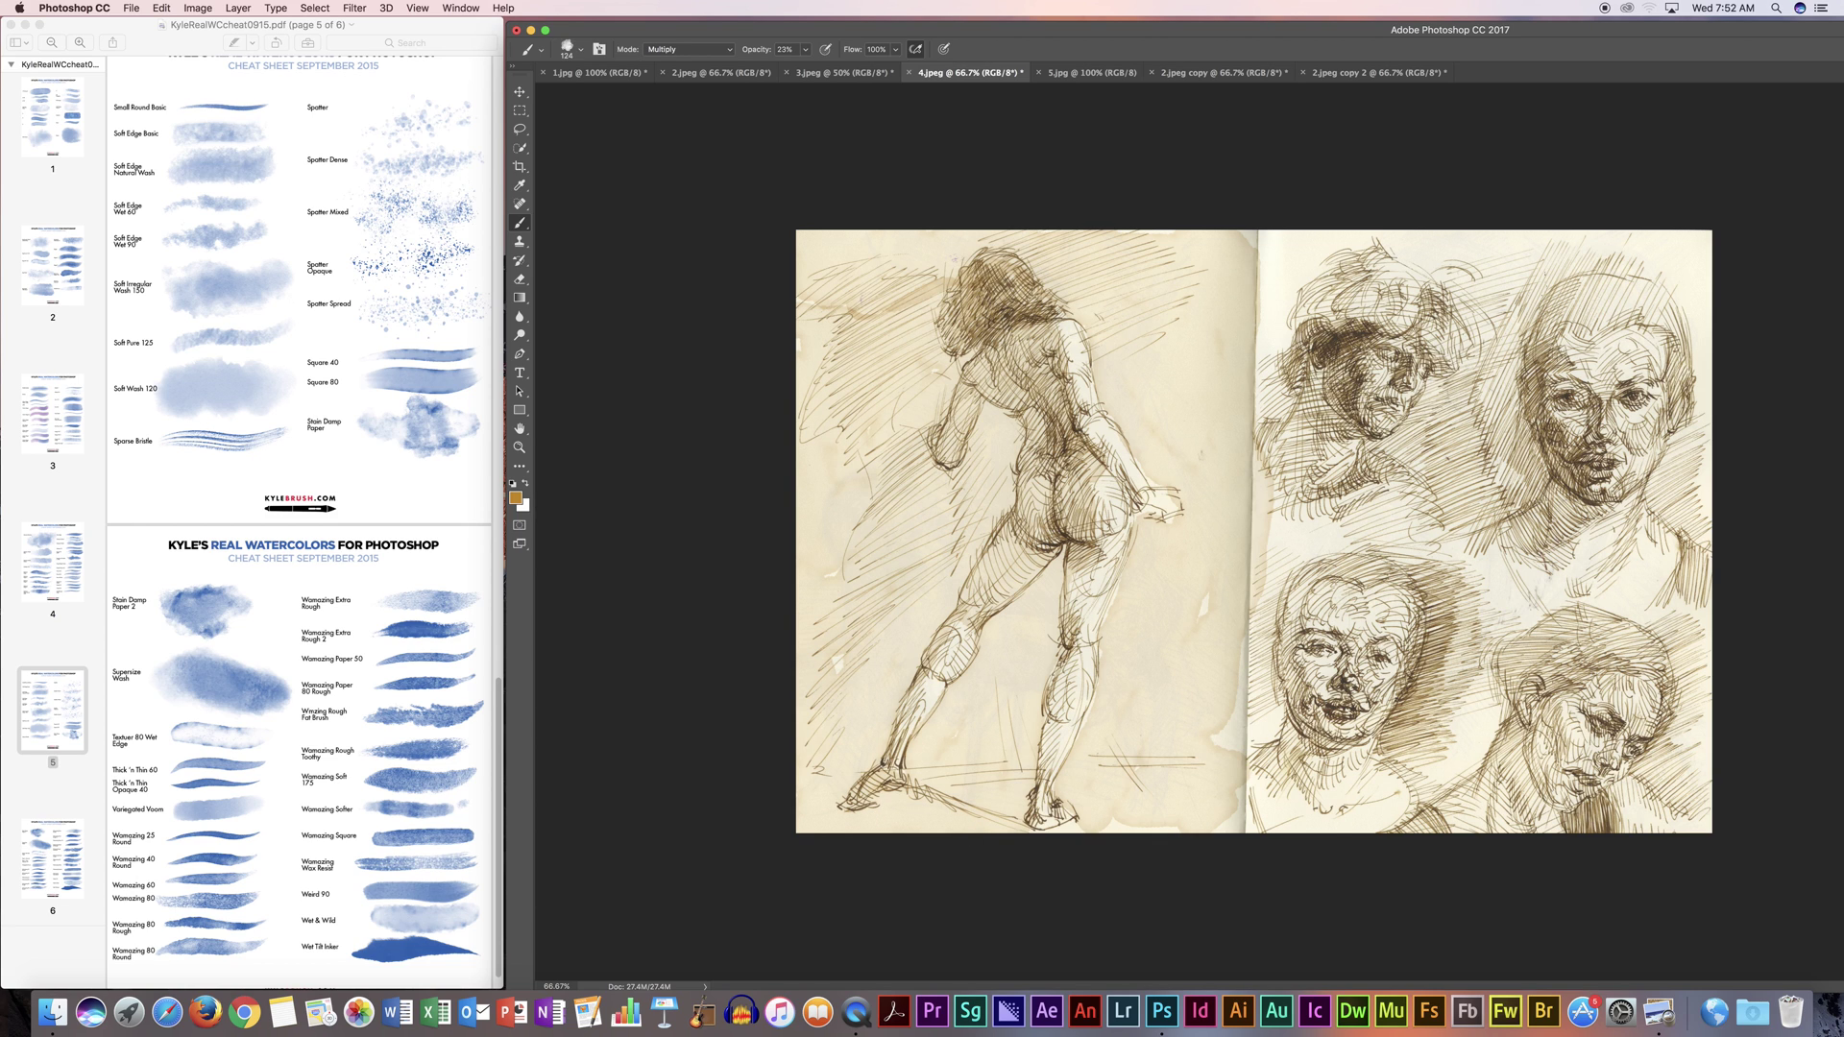
pyautogui.click(581, 50)
pyautogui.moveTo(635, 97); pyautogui.dragTo(627, 100)
pyautogui.press('Return')
pyautogui.moveTo(985, 297); pyautogui.dragTo(975, 327)
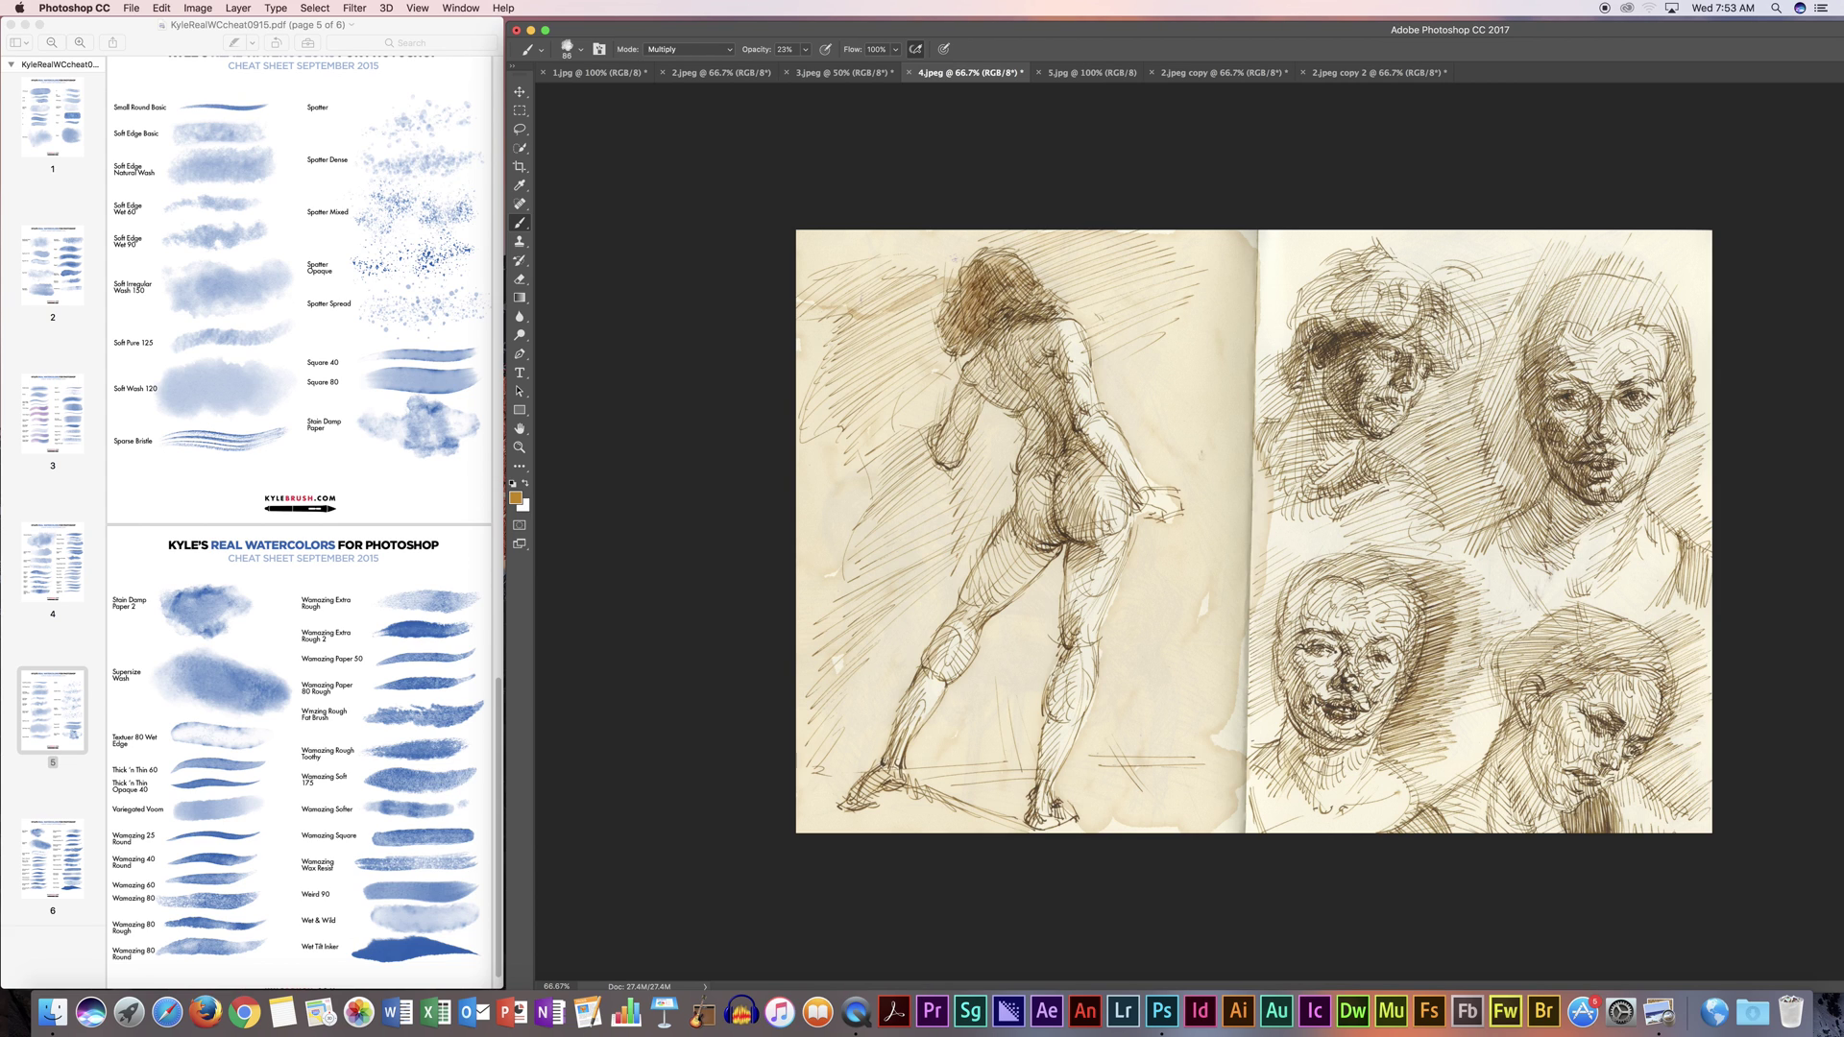
# Step: Shade the standing figure's back, arm, buttocks and legs with ochre strokes, adding another layer over the hair
pyautogui.moveTo(960, 384)
pyautogui.mouseDown()
pyautogui.moveTo(954, 446)
pyautogui.moveTo(982, 375)
pyautogui.moveTo(1008, 394)
pyautogui.moveTo(1033, 341)
pyautogui.moveTo(1057, 392)
pyautogui.moveTo(1045, 428)
pyautogui.mouseUp()
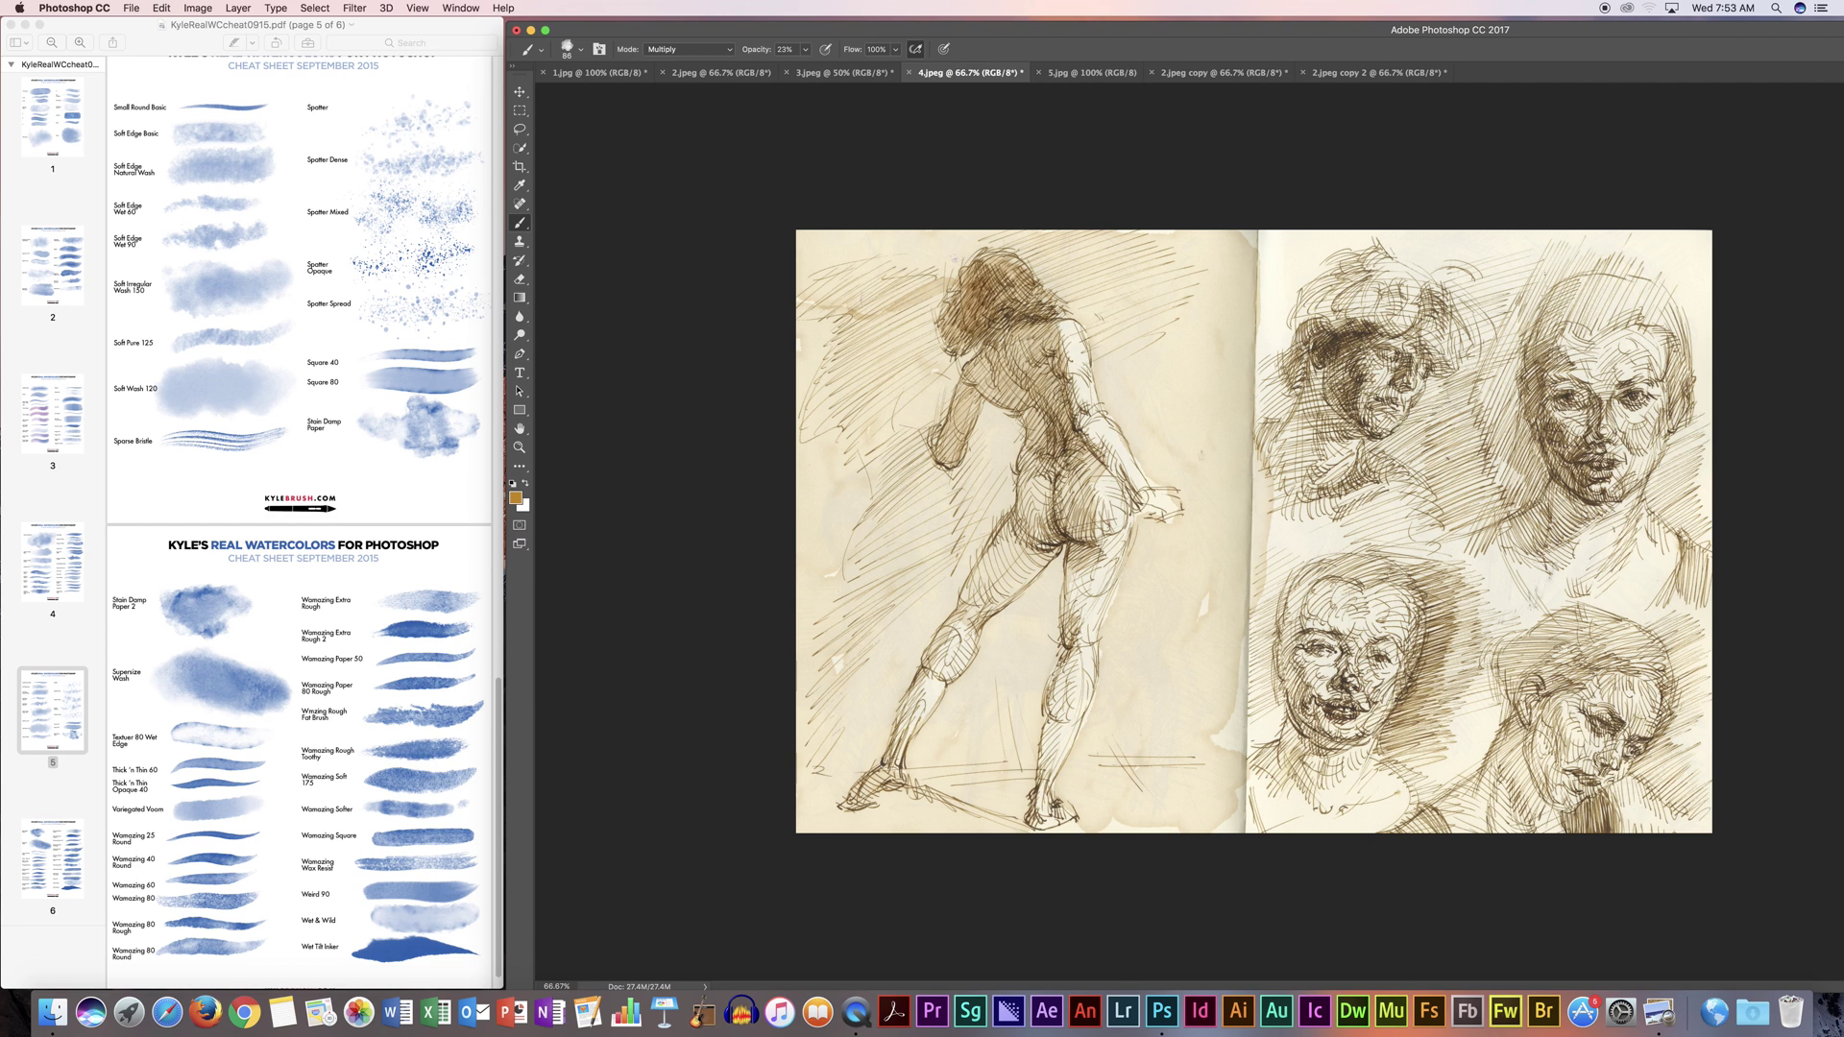
pyautogui.moveTo(1072, 447)
pyautogui.mouseDown()
pyautogui.moveTo(1083, 473)
pyautogui.moveTo(1040, 471)
pyautogui.moveTo(1037, 511)
pyautogui.moveTo(1069, 505)
pyautogui.mouseUp()
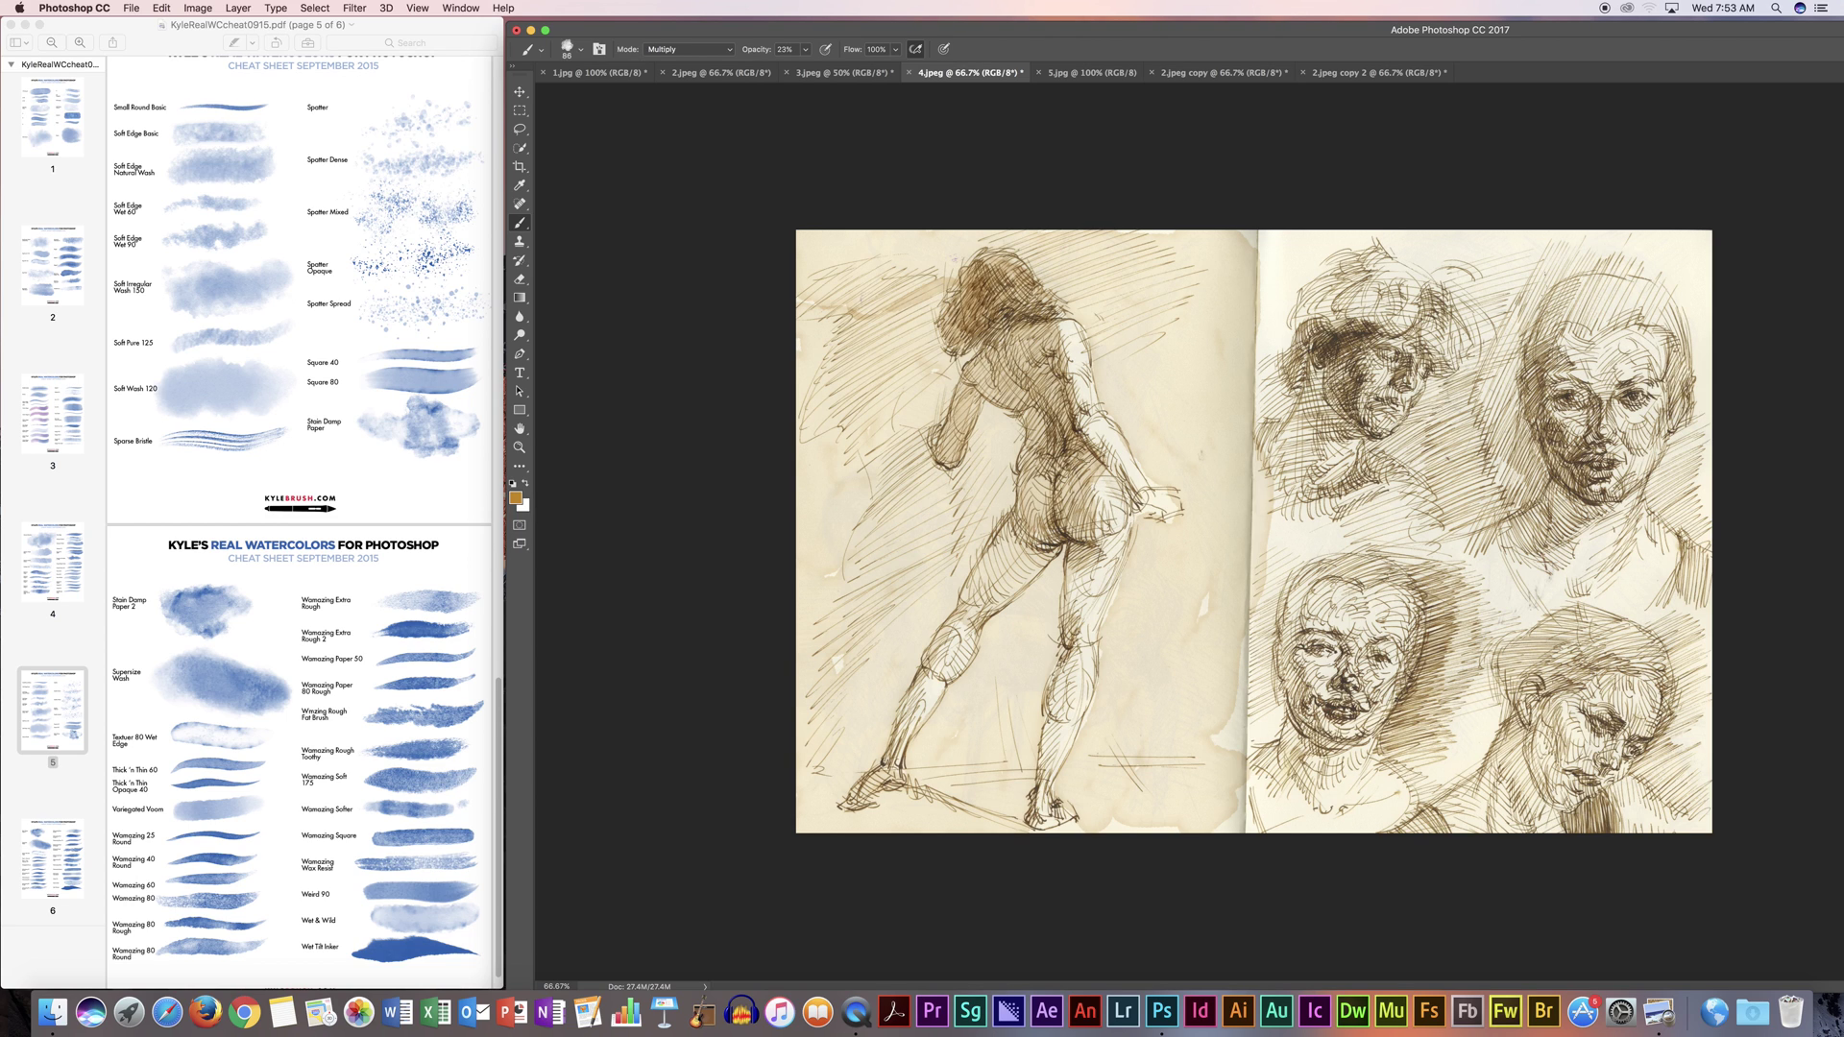
pyautogui.moveTo(1020, 557)
pyautogui.mouseDown()
pyautogui.moveTo(982, 592)
pyautogui.moveTo(1003, 597)
pyautogui.mouseUp()
pyautogui.moveTo(1077, 540)
pyautogui.mouseDown()
pyautogui.moveTo(1068, 594)
pyautogui.moveTo(969, 609)
pyautogui.moveTo(968, 659)
pyautogui.mouseUp()
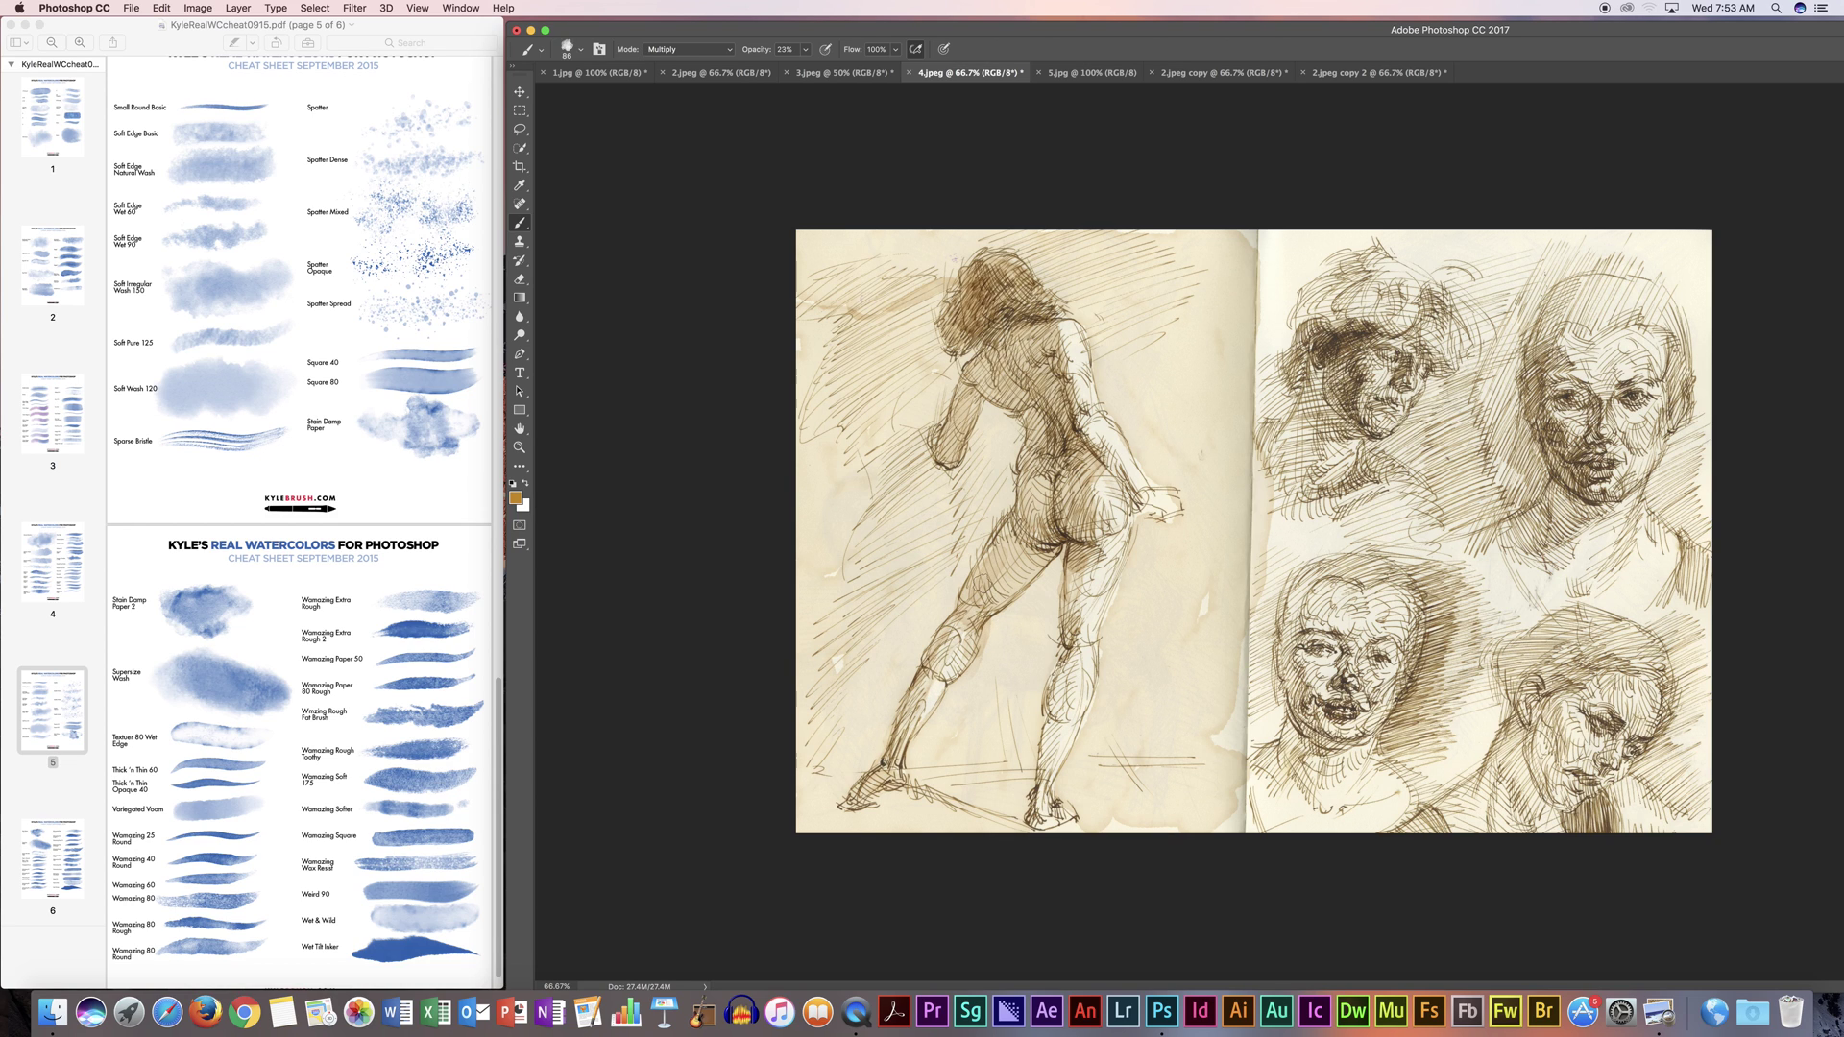
pyautogui.moveTo(1130, 564)
pyautogui.mouseDown()
pyautogui.moveTo(1064, 703)
pyautogui.moveTo(1072, 660)
pyautogui.moveTo(1039, 779)
pyautogui.moveTo(1075, 667)
pyautogui.mouseUp()
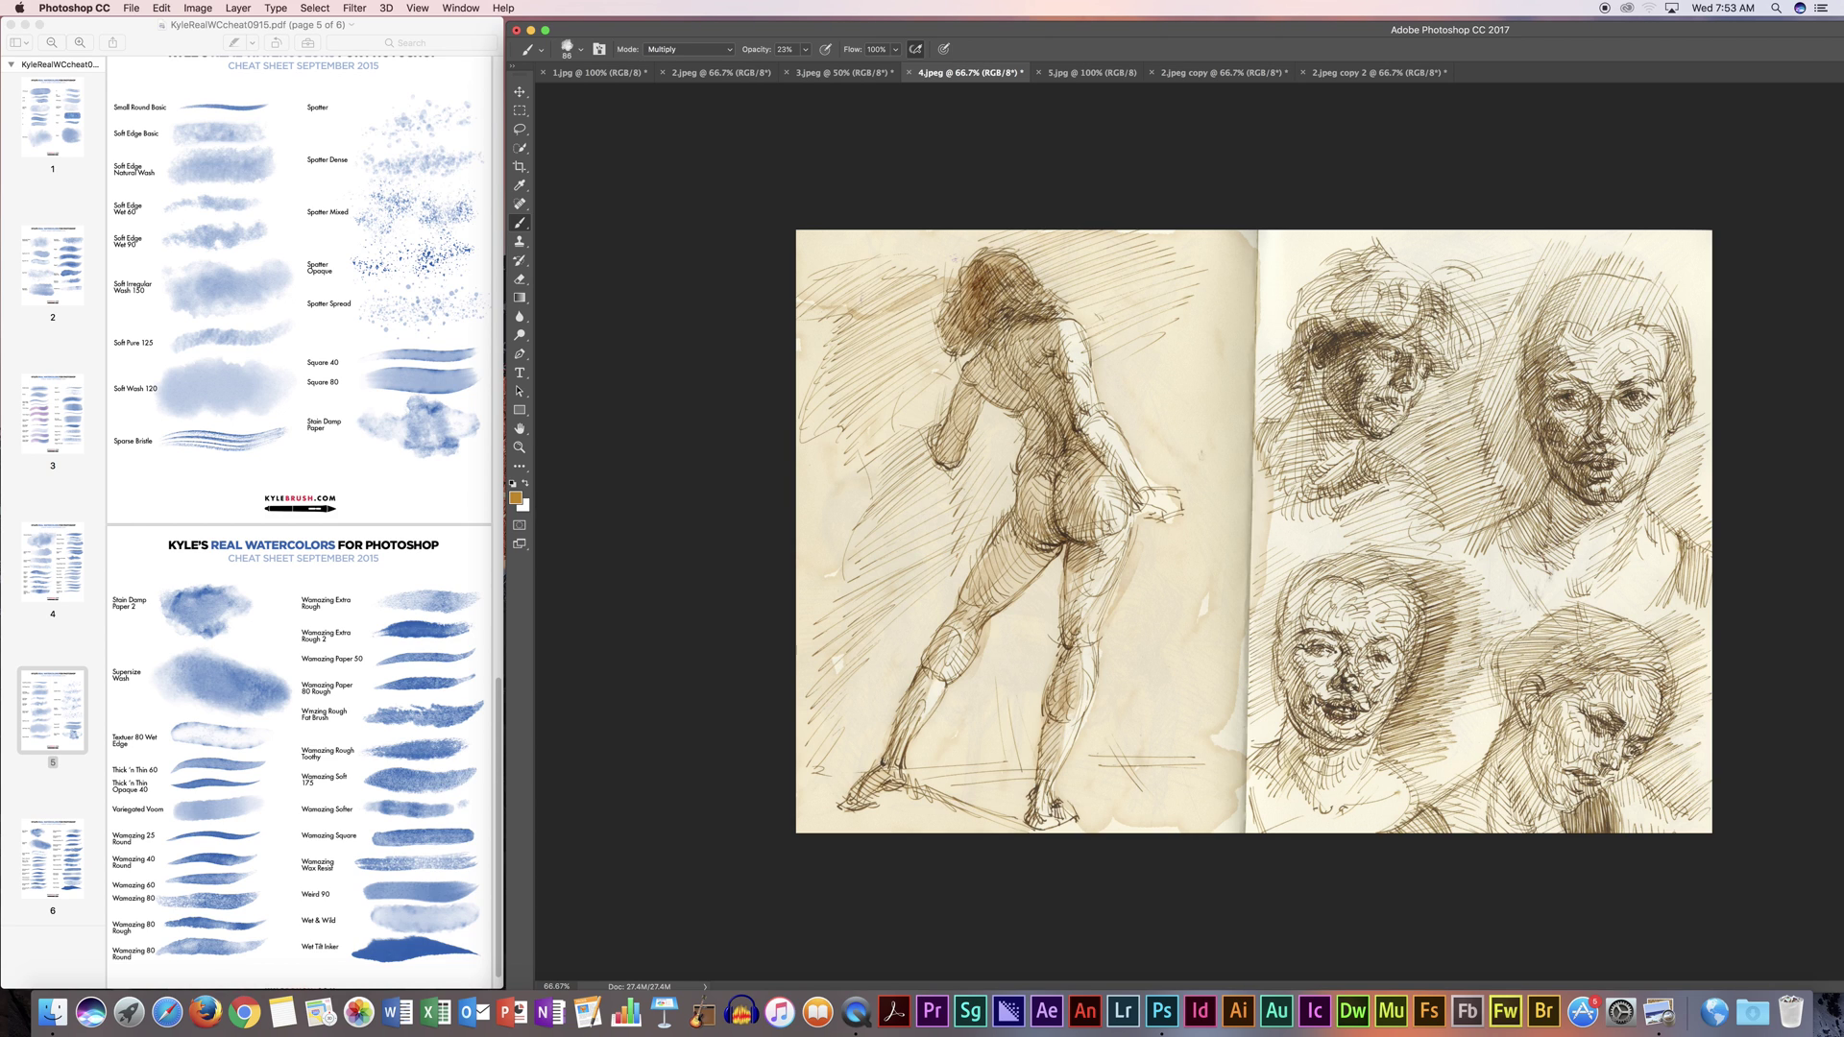
pyautogui.moveTo(970, 300); pyautogui.dragTo(956, 327)
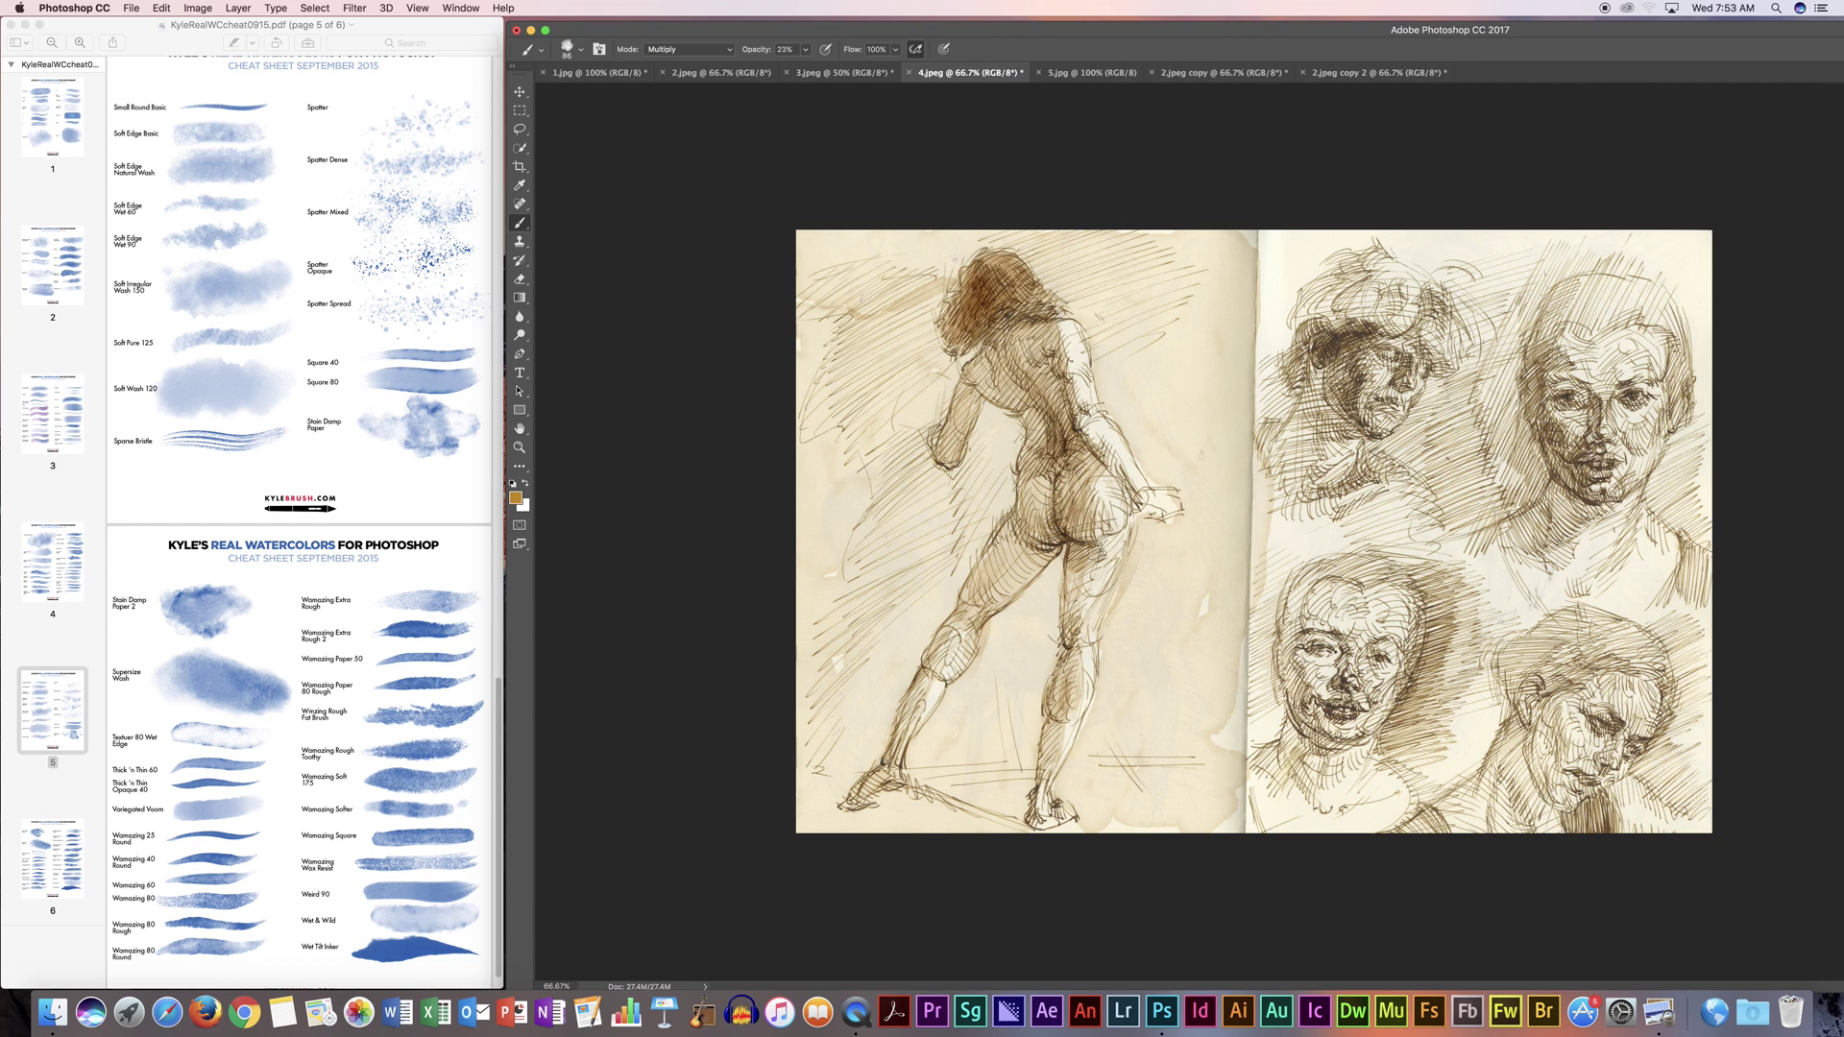
pyautogui.moveTo(1090, 497); pyautogui.dragTo(1081, 518)
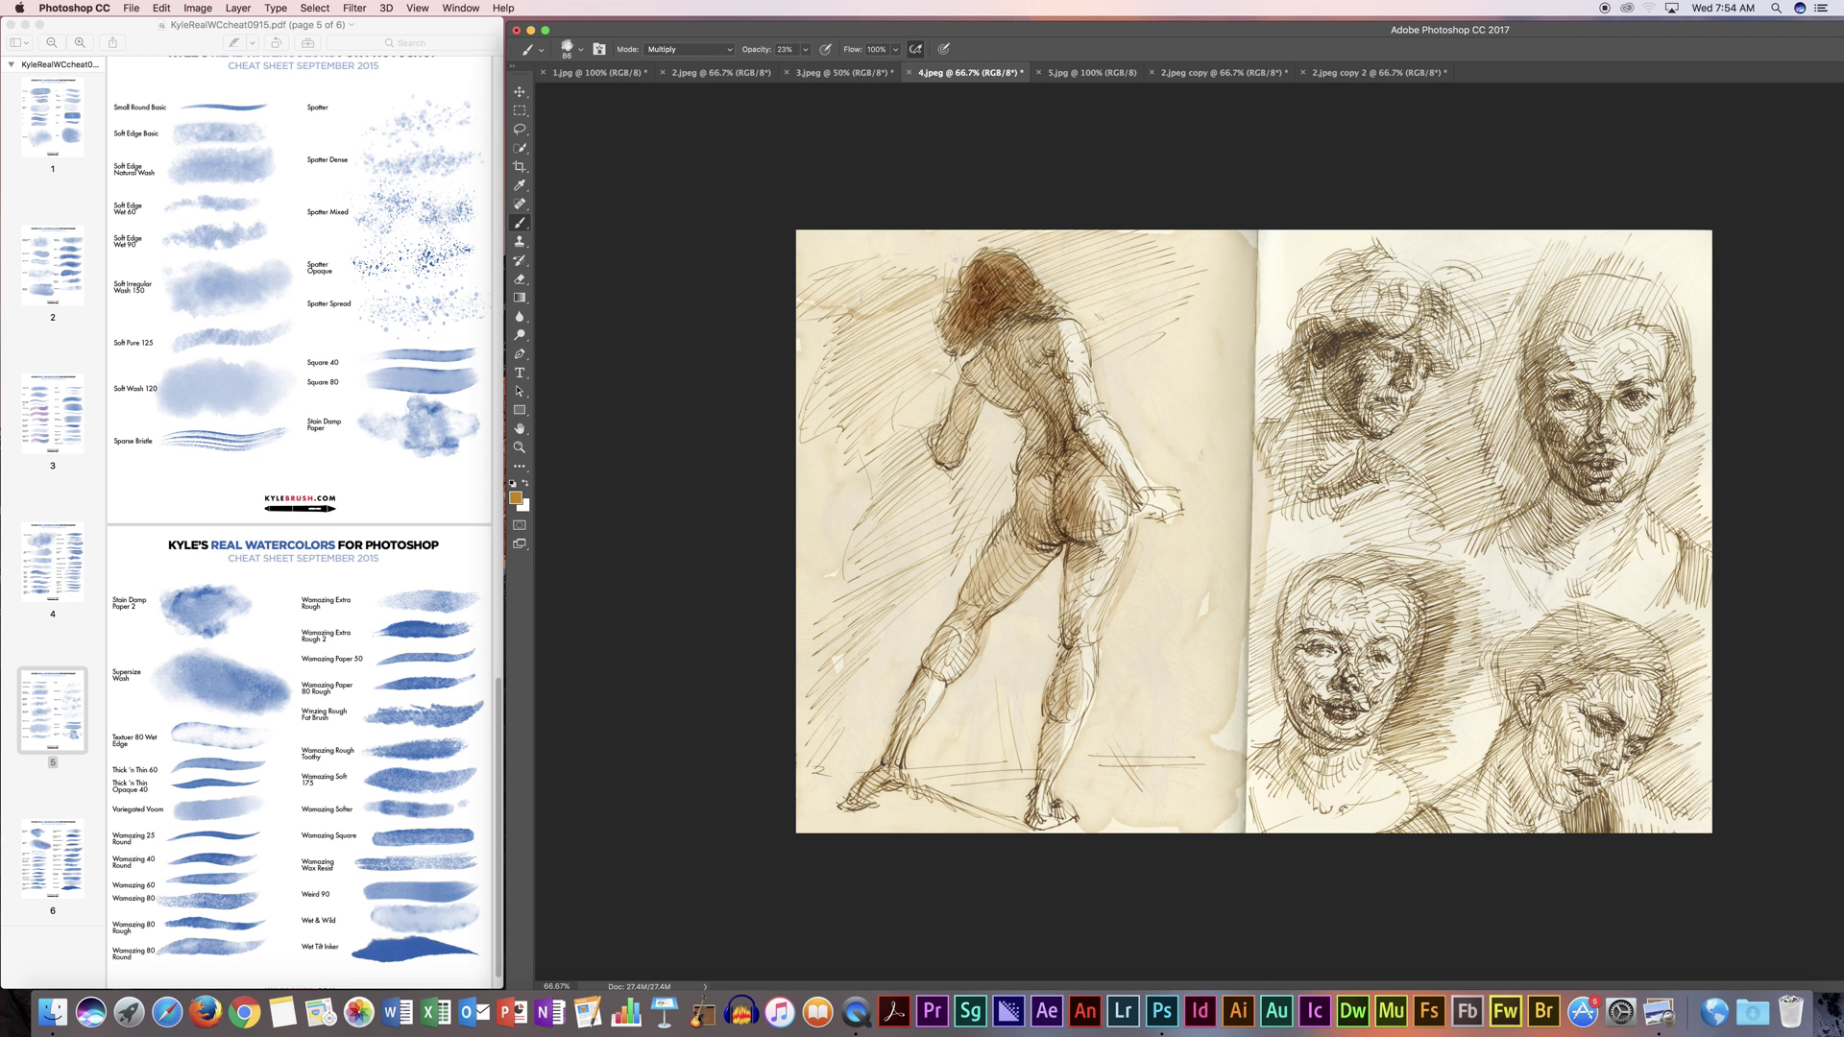
# Step: Paint a pale ochre wash over the upper-left portrait on the right page, covering its hat, clothing and surrounding background
pyautogui.press('super+1')
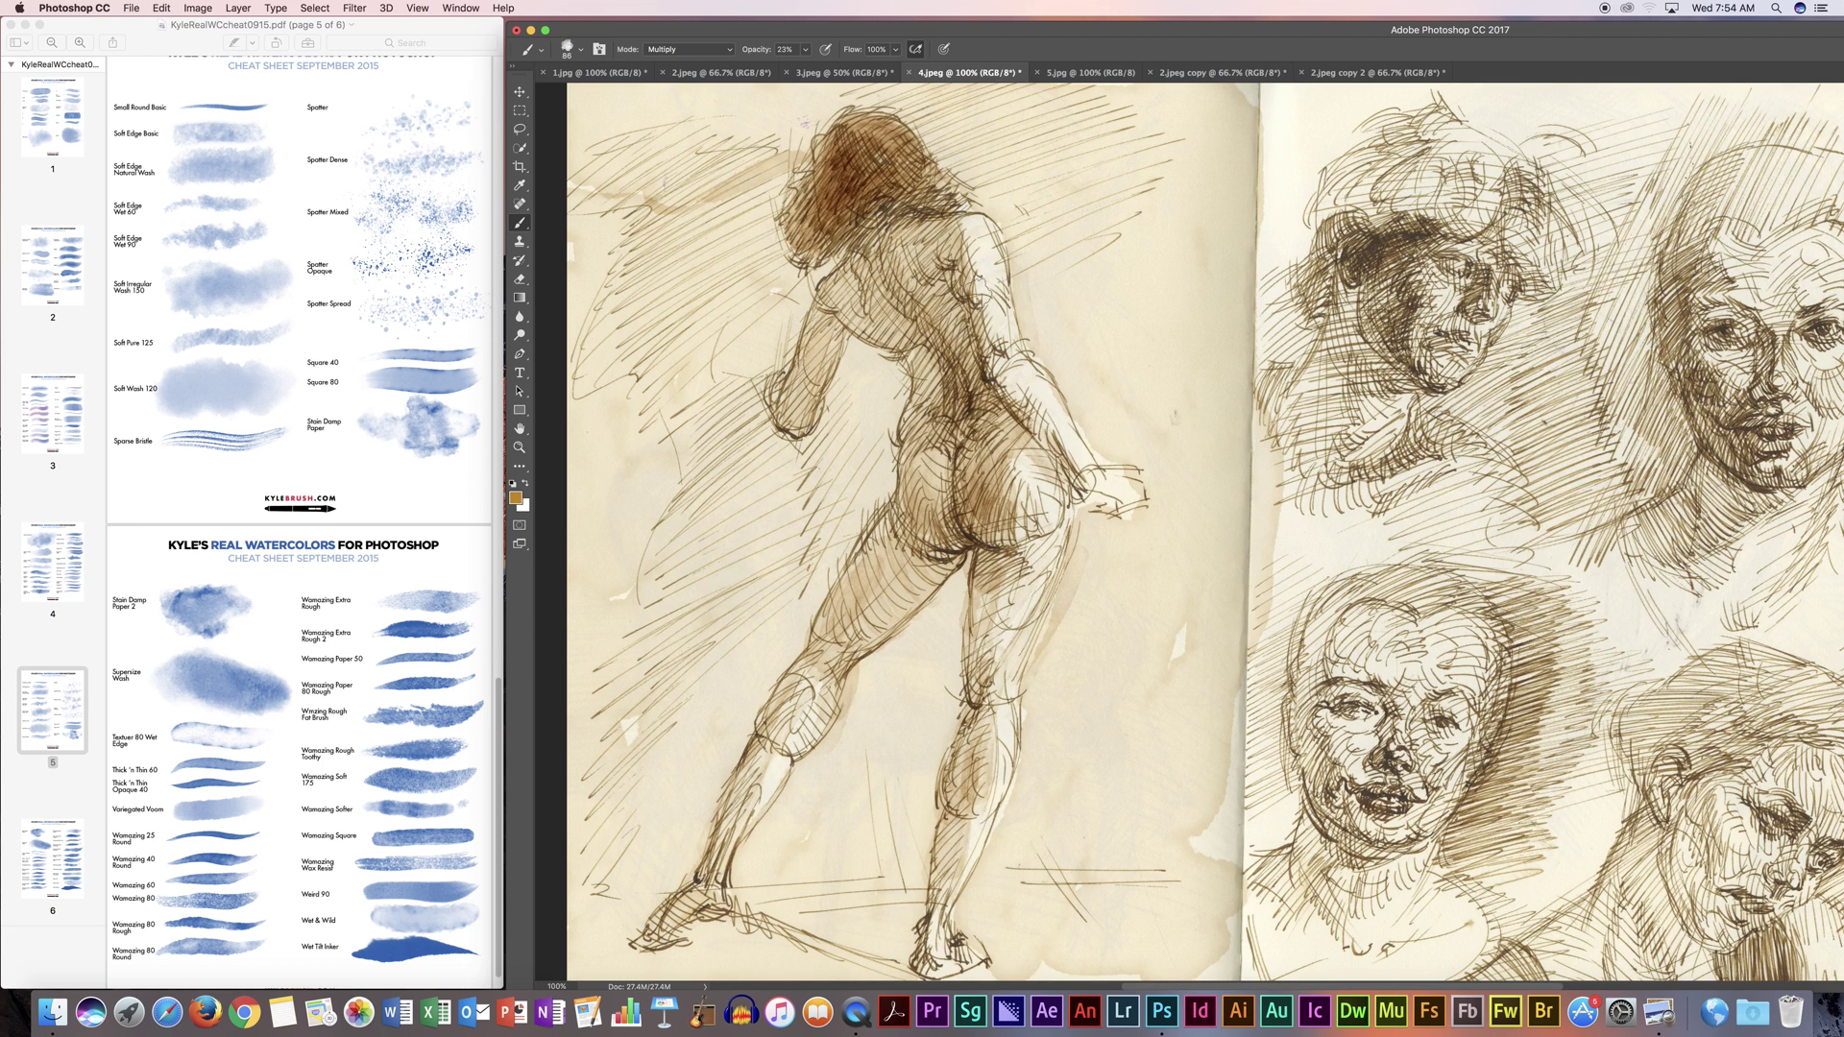
pyautogui.hscroll(5, 1104, 801)
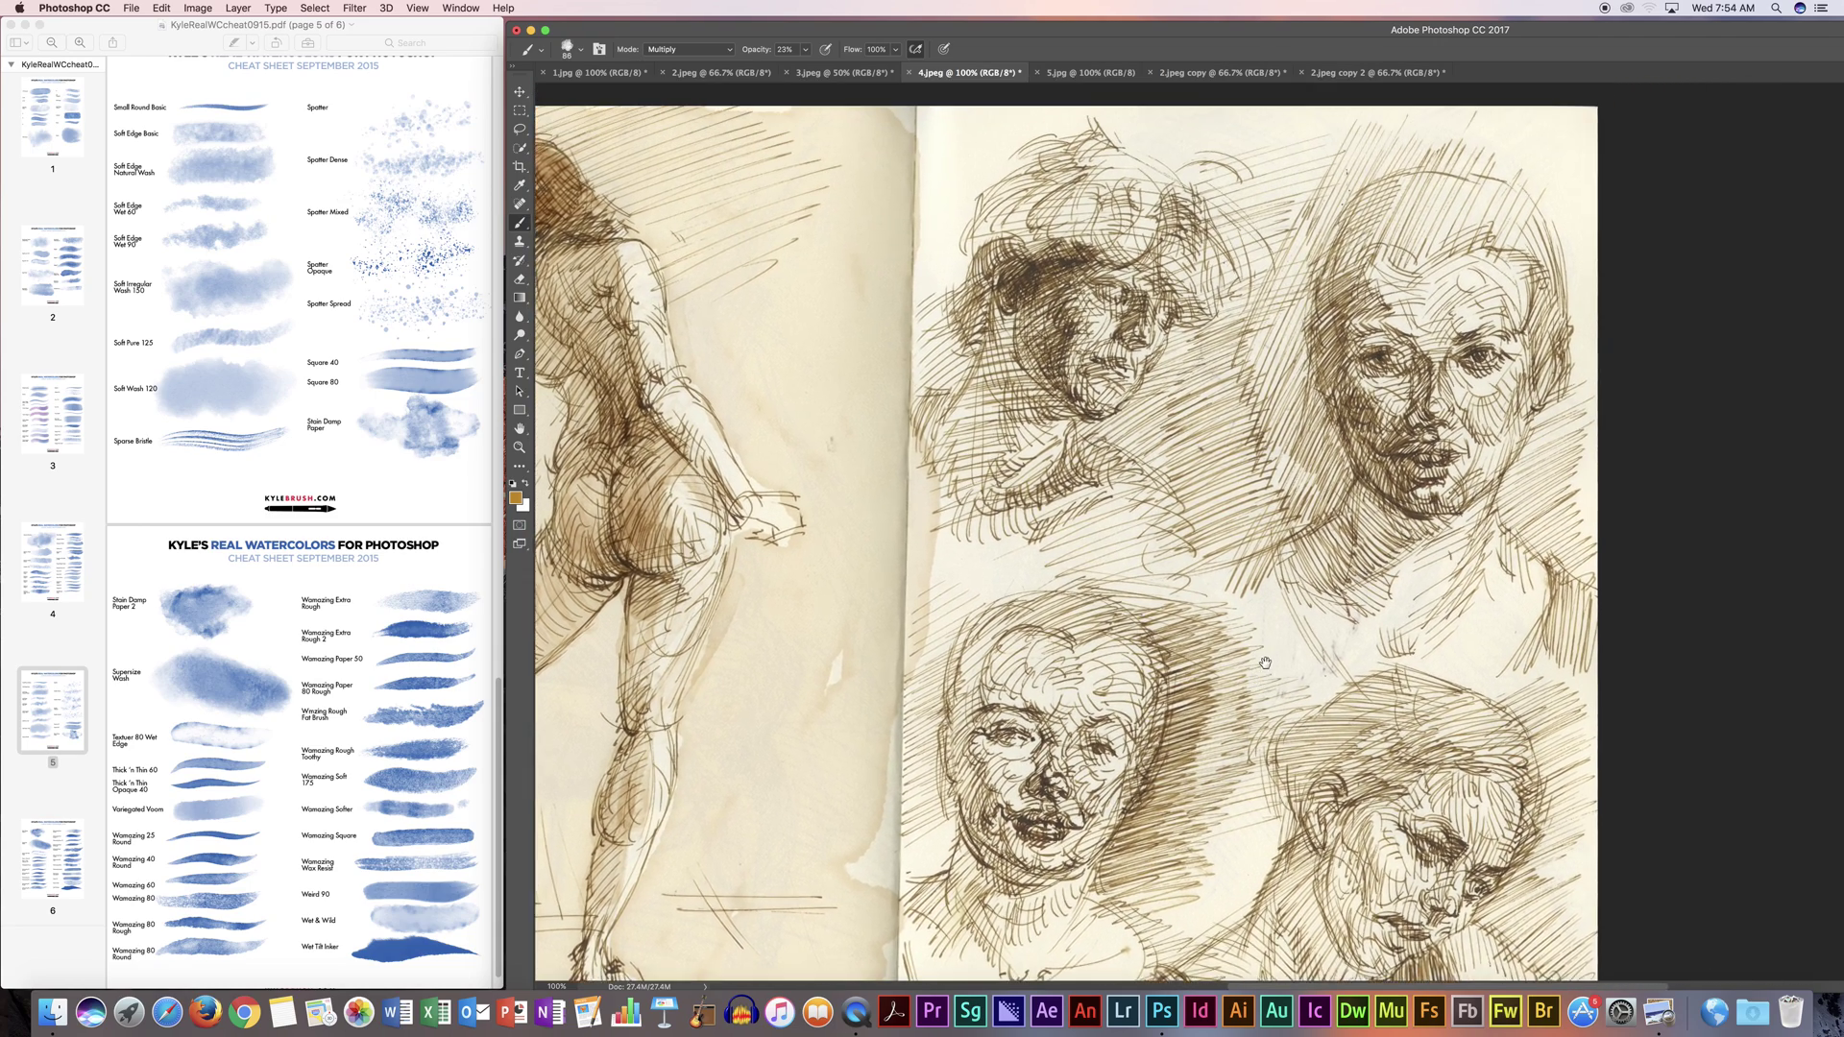
pyautogui.moveTo(1266, 662); pyautogui.dragTo(1170, 689)
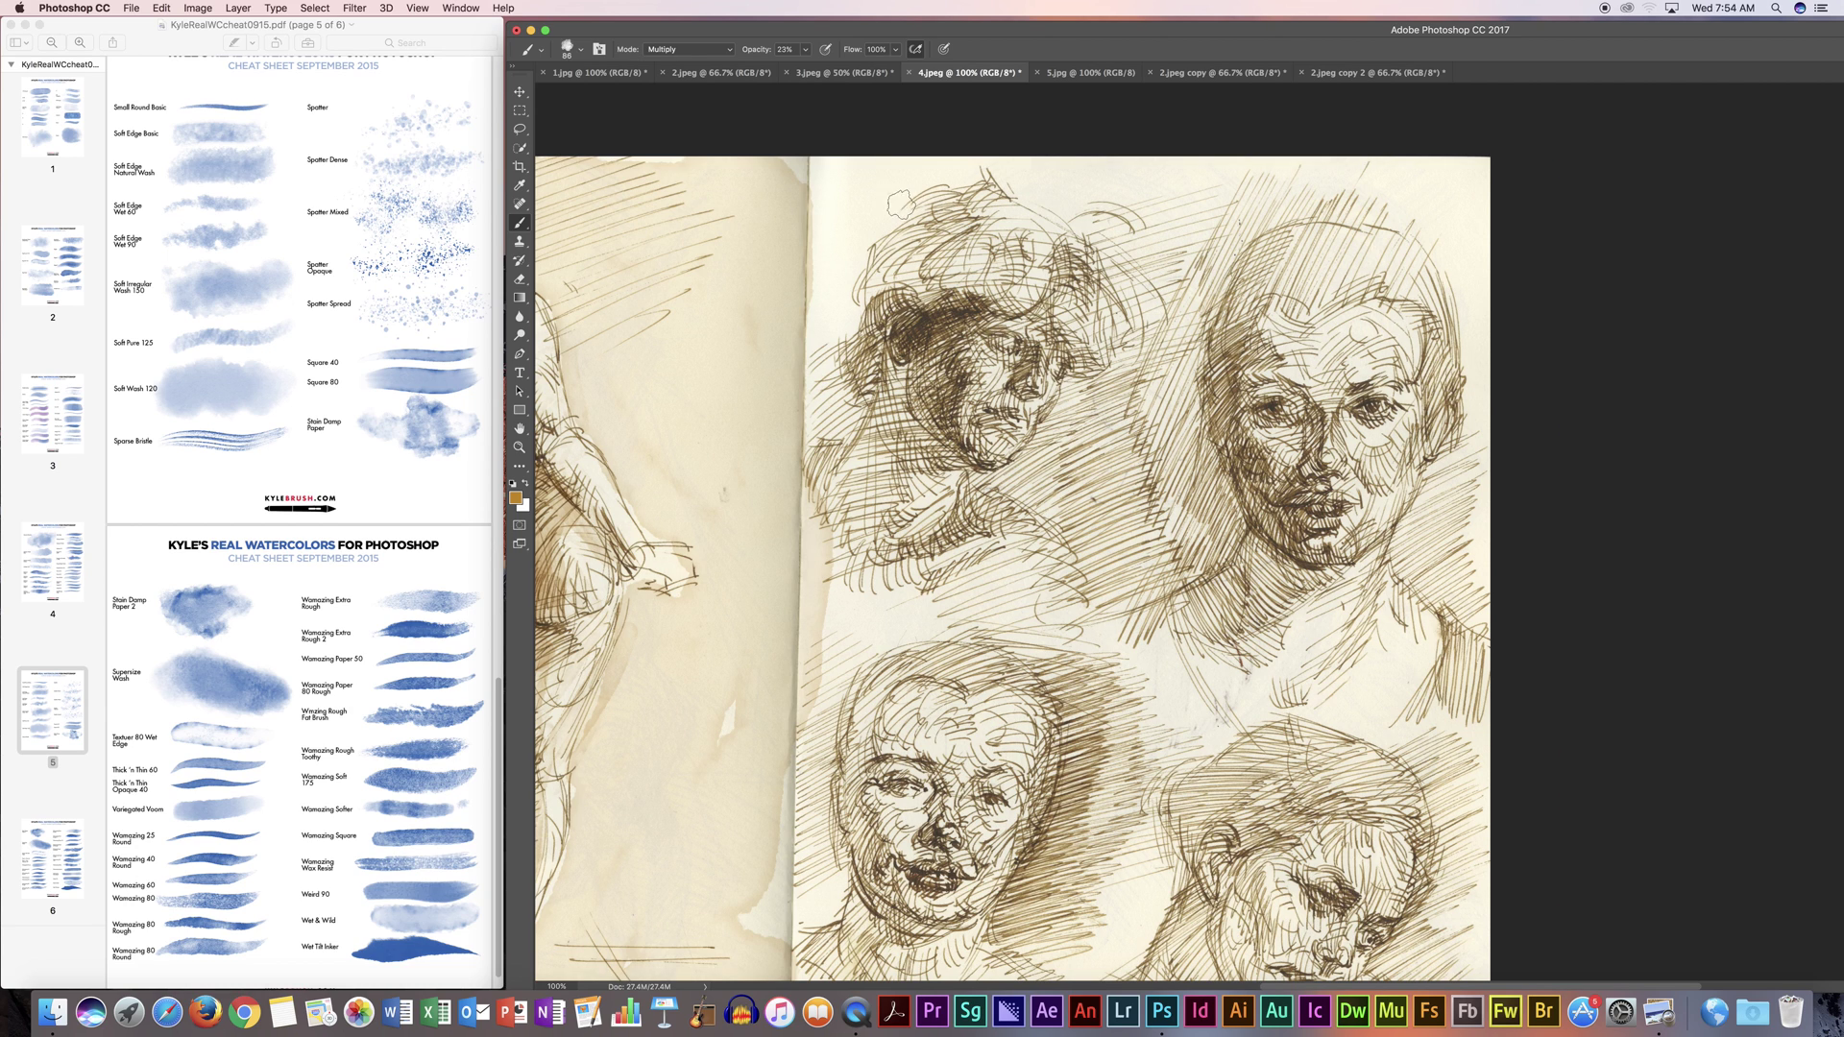
pyautogui.moveTo(886, 230)
pyautogui.mouseDown()
pyautogui.moveTo(941, 182)
pyautogui.moveTo(880, 234)
pyautogui.moveTo(856, 179)
pyautogui.moveTo(843, 189)
pyautogui.moveTo(829, 260)
pyautogui.moveTo(949, 175)
pyautogui.moveTo(901, 192)
pyautogui.moveTo(856, 257)
pyautogui.moveTo(815, 387)
pyautogui.mouseUp()
pyautogui.moveTo(890, 290)
pyautogui.mouseDown()
pyautogui.moveTo(828, 444)
pyautogui.moveTo(890, 494)
pyautogui.moveTo(893, 429)
pyautogui.moveTo(951, 341)
pyautogui.mouseUp()
pyautogui.moveTo(914, 437)
pyautogui.mouseDown()
pyautogui.moveTo(850, 509)
pyautogui.moveTo(830, 605)
pyautogui.moveTo(870, 576)
pyautogui.moveTo(845, 615)
pyautogui.moveTo(951, 596)
pyautogui.moveTo(1057, 518)
pyautogui.moveTo(994, 499)
pyautogui.moveTo(1052, 459)
pyautogui.moveTo(1071, 401)
pyautogui.moveTo(1088, 474)
pyautogui.moveTo(1066, 605)
pyautogui.moveTo(1153, 504)
pyautogui.moveTo(1123, 394)
pyautogui.moveTo(1143, 336)
pyautogui.moveTo(1110, 351)
pyautogui.moveTo(1075, 321)
pyautogui.moveTo(1071, 278)
pyautogui.moveTo(1162, 356)
pyautogui.moveTo(1133, 288)
pyautogui.moveTo(1076, 200)
pyautogui.moveTo(980, 178)
pyautogui.moveTo(1162, 183)
pyautogui.moveTo(1047, 178)
pyautogui.mouseUp()
pyautogui.moveTo(947, 278)
pyautogui.mouseDown()
pyautogui.moveTo(918, 270)
pyautogui.moveTo(1002, 272)
pyautogui.moveTo(972, 232)
pyautogui.moveTo(975, 297)
pyautogui.mouseUp()
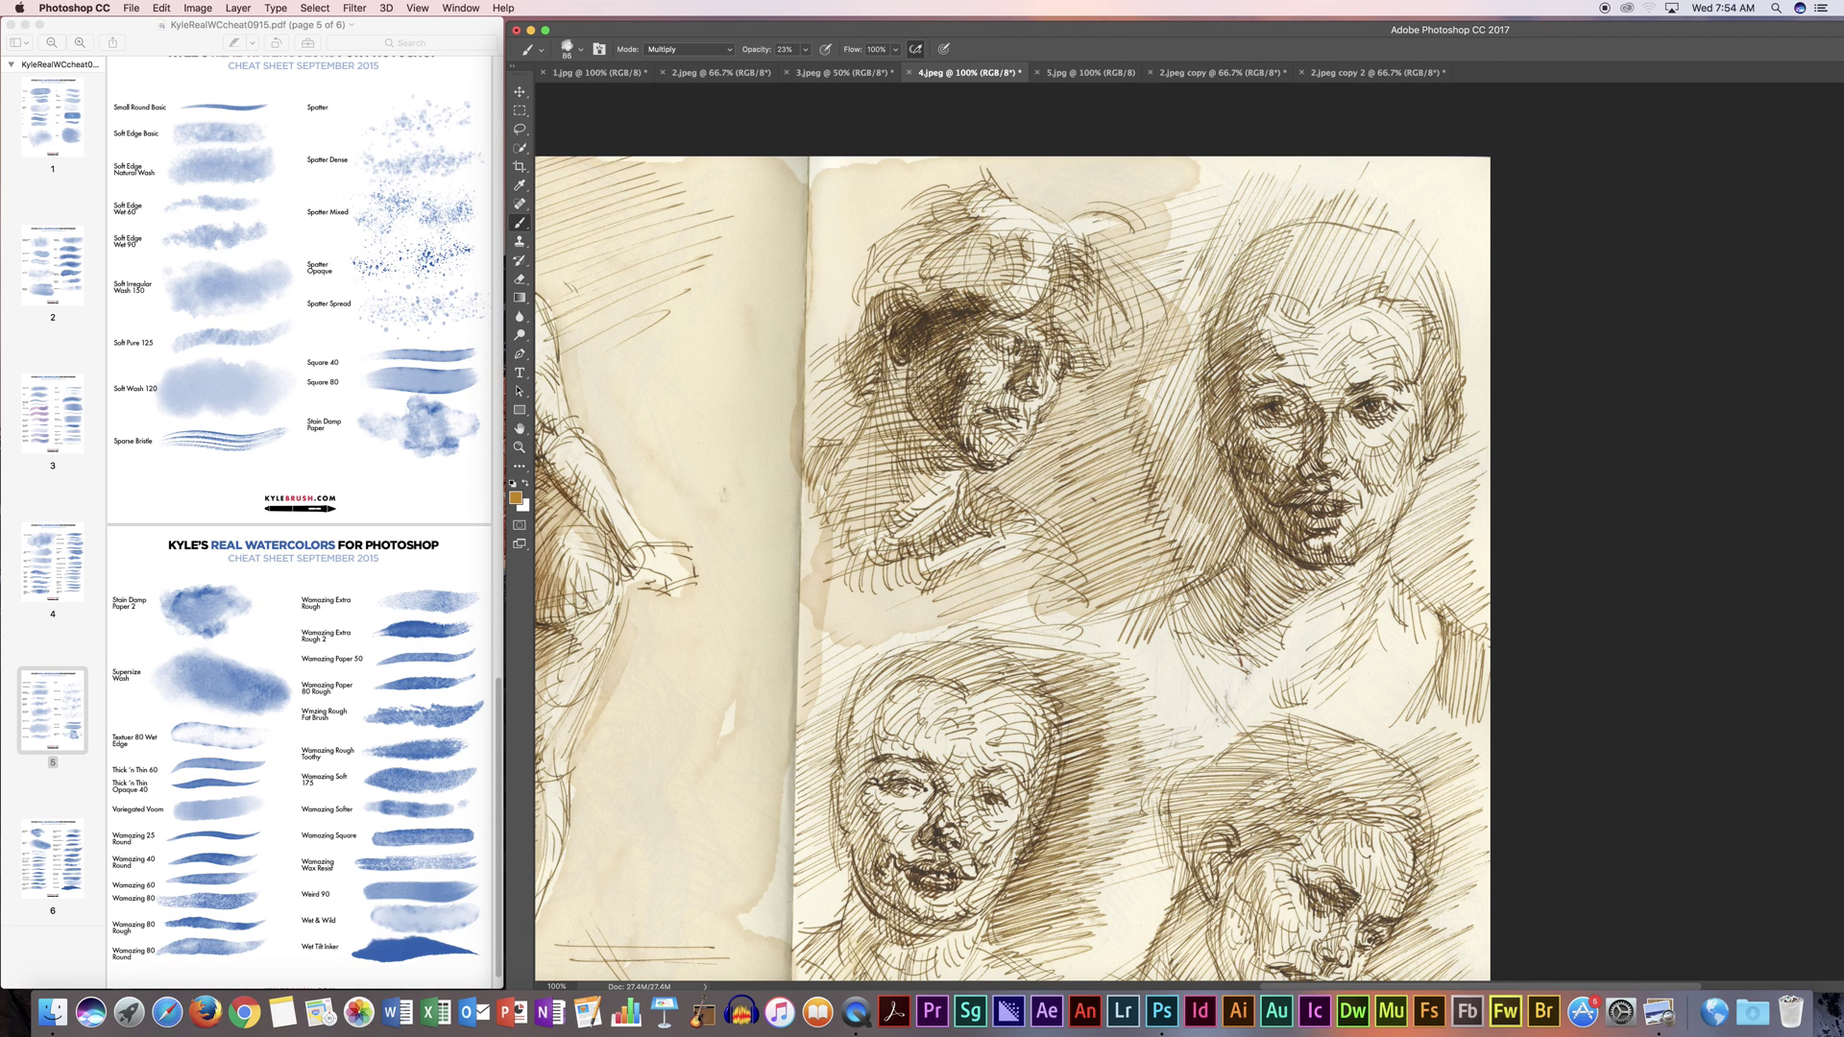
# Step: Continue the pale ochre wash across the background around the upper-right portrait and down beside its neck and shoulder
pyautogui.moveTo(1262, 126)
pyautogui.mouseDown()
pyautogui.moveTo(1191, 197)
pyautogui.moveTo(1167, 283)
pyautogui.moveTo(1206, 317)
pyautogui.moveTo(1280, 192)
pyautogui.moveTo(1270, 226)
pyautogui.moveTo(1390, 183)
pyautogui.moveTo(1315, 179)
pyautogui.moveTo(1382, 170)
pyautogui.moveTo(1470, 192)
pyautogui.moveTo(1441, 235)
pyautogui.moveTo(1330, 211)
pyautogui.moveTo(1477, 270)
pyautogui.moveTo(1468, 245)
pyautogui.moveTo(1473, 285)
pyautogui.moveTo(1451, 249)
pyautogui.mouseUp()
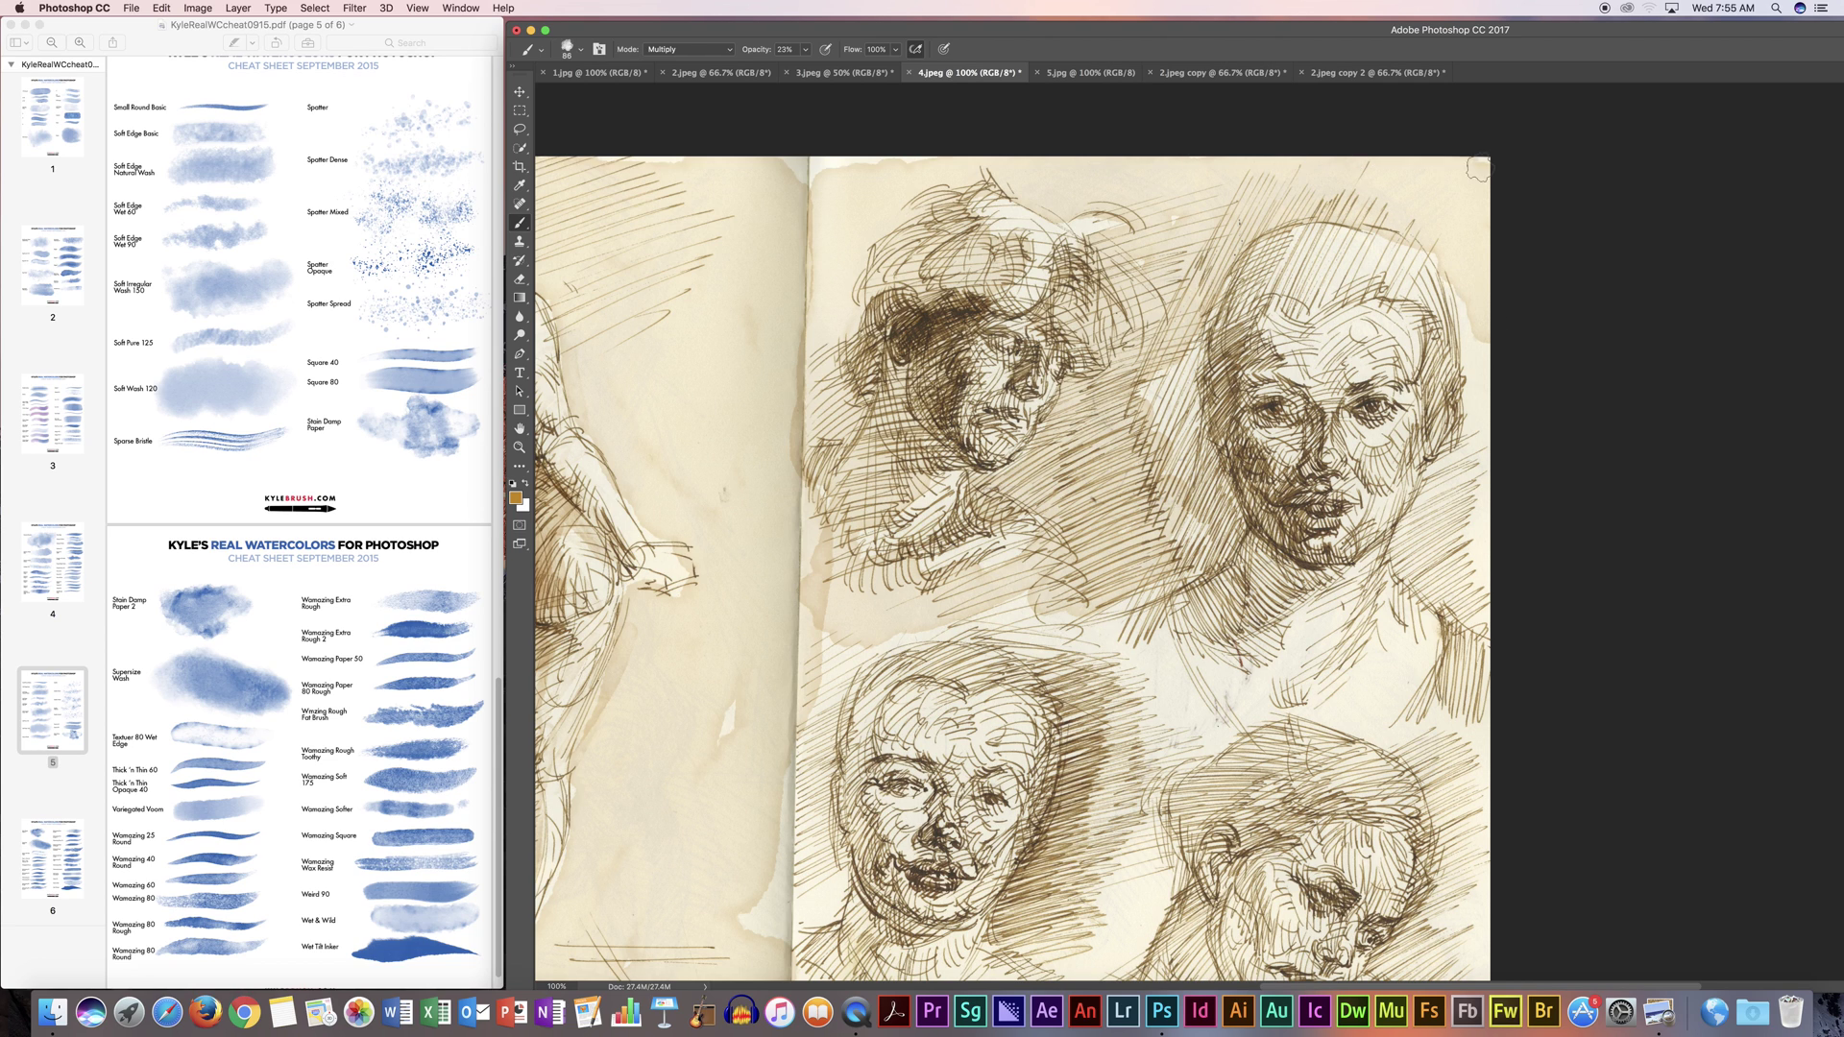
pyautogui.moveTo(1177, 332)
pyautogui.mouseDown()
pyautogui.moveTo(1166, 413)
pyautogui.moveTo(1244, 279)
pyautogui.moveTo(1301, 251)
pyautogui.moveTo(1352, 280)
pyautogui.moveTo(1439, 281)
pyautogui.moveTo(1247, 333)
pyautogui.moveTo(1273, 346)
pyautogui.moveTo(1218, 423)
pyautogui.moveTo(1256, 524)
pyautogui.moveTo(1318, 498)
pyautogui.moveTo(1254, 539)
pyautogui.moveTo(1282, 586)
pyautogui.moveTo(1191, 559)
pyautogui.moveTo(1144, 597)
pyautogui.moveTo(1272, 619)
pyautogui.moveTo(1218, 488)
pyautogui.mouseUp()
pyautogui.moveTo(1240, 629)
pyautogui.mouseDown()
pyautogui.moveTo(1100, 621)
pyautogui.moveTo(1042, 653)
pyautogui.moveTo(1161, 661)
pyautogui.moveTo(1205, 720)
pyautogui.moveTo(1143, 749)
pyautogui.moveTo(1184, 687)
pyautogui.mouseUp()
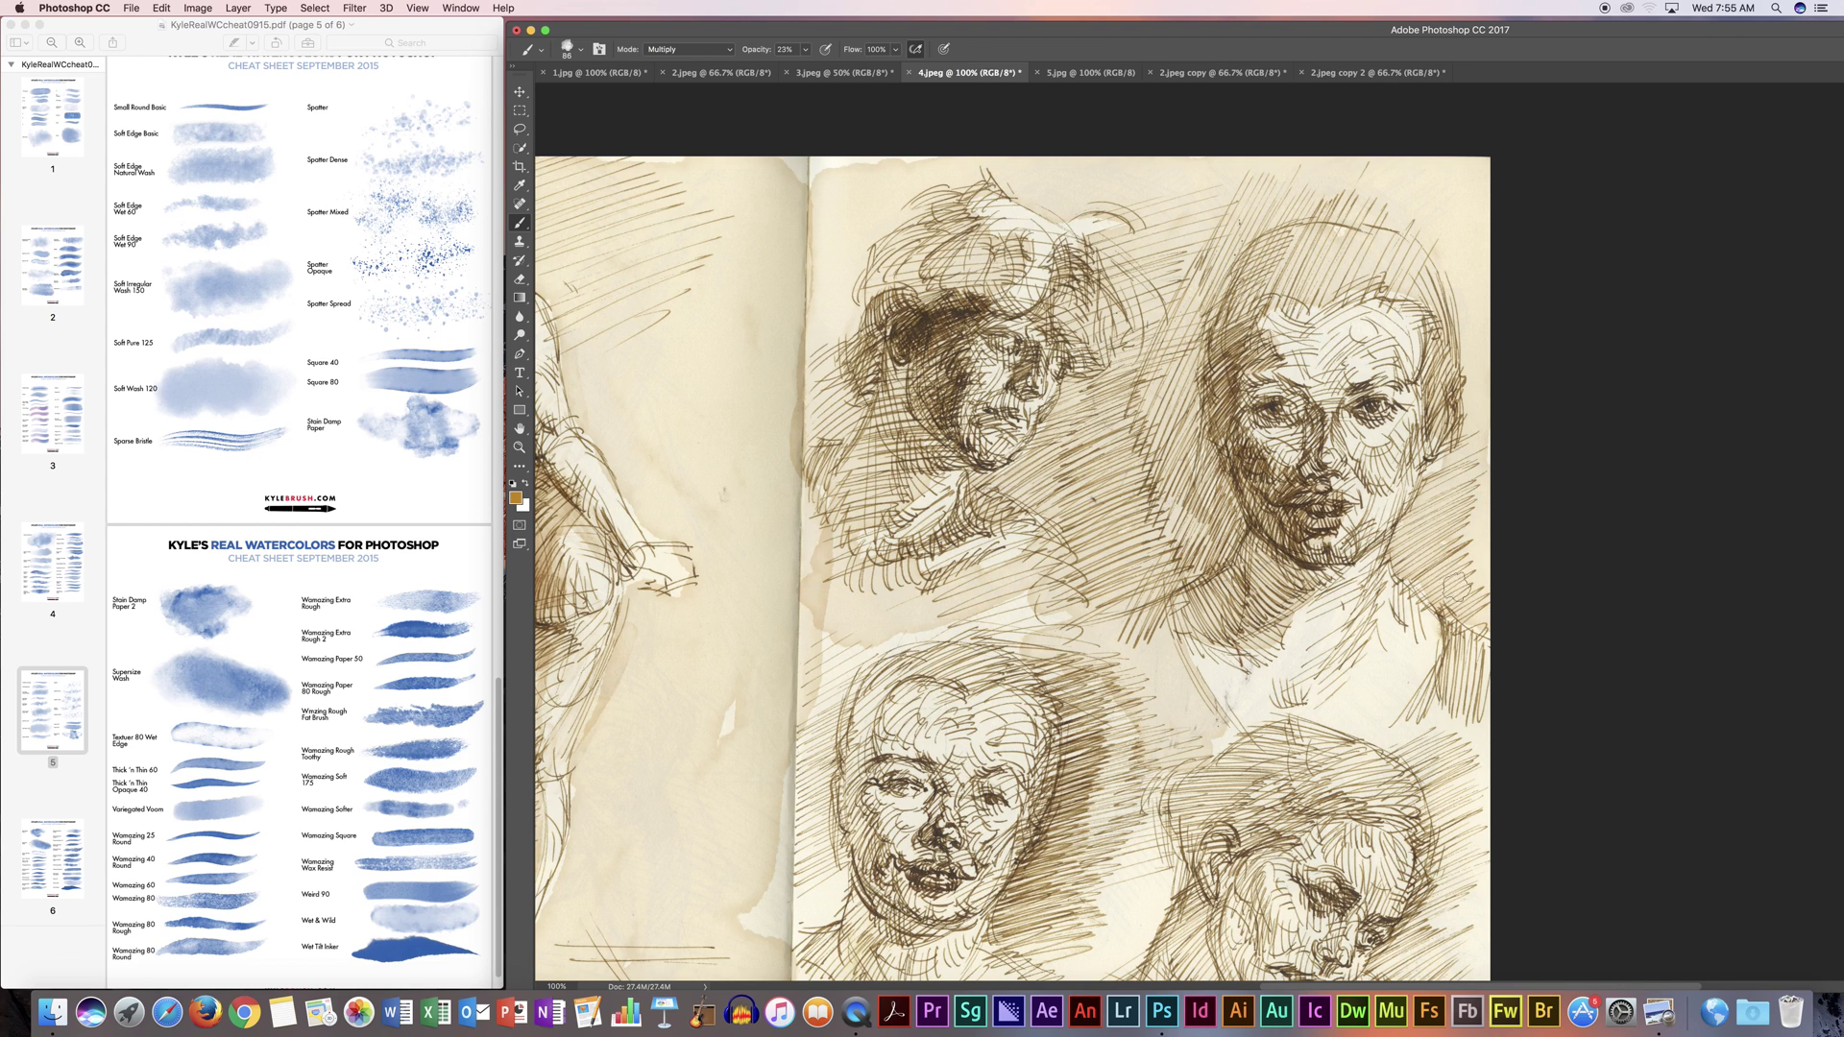
# Step: Layer darker ochre washes over the upper-right portrait's hair, neck shadow and shoulder background, and through the background between the two upper heads
pyautogui.moveTo(1391, 584); pyautogui.dragTo(1366, 638)
pyautogui.moveTo(1470, 524)
pyautogui.mouseDown()
pyautogui.moveTo(1466, 678)
pyautogui.moveTo(1440, 734)
pyautogui.mouseUp()
pyautogui.moveTo(1482, 525)
pyautogui.mouseDown()
pyautogui.moveTo(1479, 457)
pyautogui.moveTo(1438, 506)
pyautogui.mouseUp()
pyautogui.moveTo(1477, 423)
pyautogui.mouseDown()
pyautogui.moveTo(1465, 212)
pyautogui.moveTo(1445, 231)
pyautogui.moveTo(1356, 174)
pyautogui.moveTo(1210, 192)
pyautogui.moveTo(1177, 259)
pyautogui.moveTo(1383, 240)
pyautogui.moveTo(1259, 292)
pyautogui.mouseUp()
pyautogui.moveTo(1386, 278); pyautogui.dragTo(1431, 274)
pyautogui.moveTo(1467, 194)
pyautogui.mouseDown()
pyautogui.moveTo(1474, 219)
pyautogui.moveTo(1470, 179)
pyautogui.mouseUp()
pyautogui.moveTo(1249, 163)
pyautogui.mouseDown()
pyautogui.moveTo(1104, 259)
pyautogui.moveTo(1191, 327)
pyautogui.moveTo(1230, 322)
pyautogui.moveTo(1205, 404)
pyautogui.moveTo(1152, 384)
pyautogui.moveTo(1066, 403)
pyautogui.moveTo(1008, 485)
pyautogui.moveTo(1091, 481)
pyautogui.moveTo(1234, 557)
pyautogui.mouseUp()
pyautogui.moveTo(1227, 437)
pyautogui.mouseDown()
pyautogui.moveTo(1200, 480)
pyautogui.moveTo(1267, 547)
pyautogui.mouseUp()
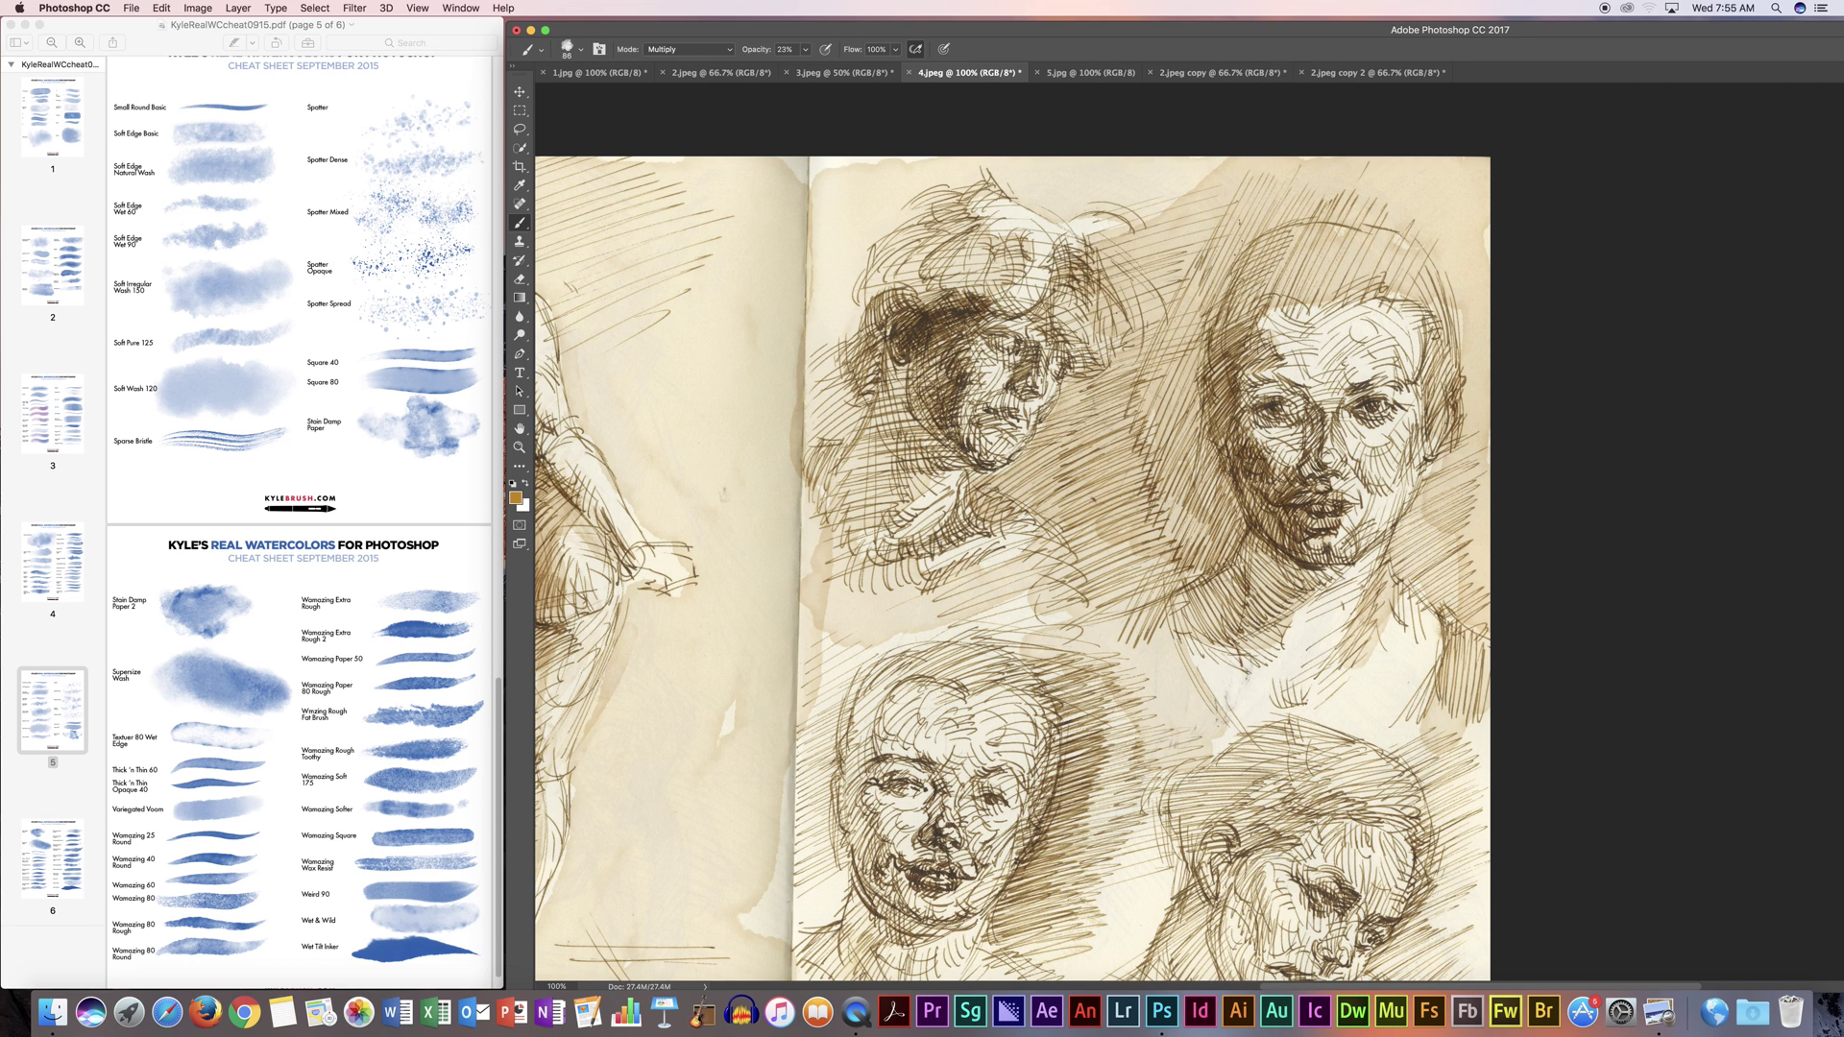
pyautogui.moveTo(1239, 567)
pyautogui.mouseDown()
pyautogui.moveTo(1172, 585)
pyautogui.moveTo(1142, 620)
pyautogui.moveTo(1267, 615)
pyautogui.moveTo(1263, 557)
pyautogui.moveTo(893, 588)
pyautogui.moveTo(878, 461)
pyautogui.moveTo(893, 384)
pyautogui.moveTo(936, 355)
pyautogui.moveTo(941, 254)
pyautogui.moveTo(1028, 251)
pyautogui.moveTo(917, 262)
pyautogui.moveTo(879, 289)
pyautogui.moveTo(883, 255)
pyautogui.moveTo(831, 384)
pyautogui.moveTo(826, 461)
pyautogui.moveTo(836, 225)
pyautogui.moveTo(869, 192)
pyautogui.moveTo(1206, 192)
pyautogui.moveTo(1018, 192)
pyautogui.moveTo(1133, 207)
pyautogui.mouseUp()
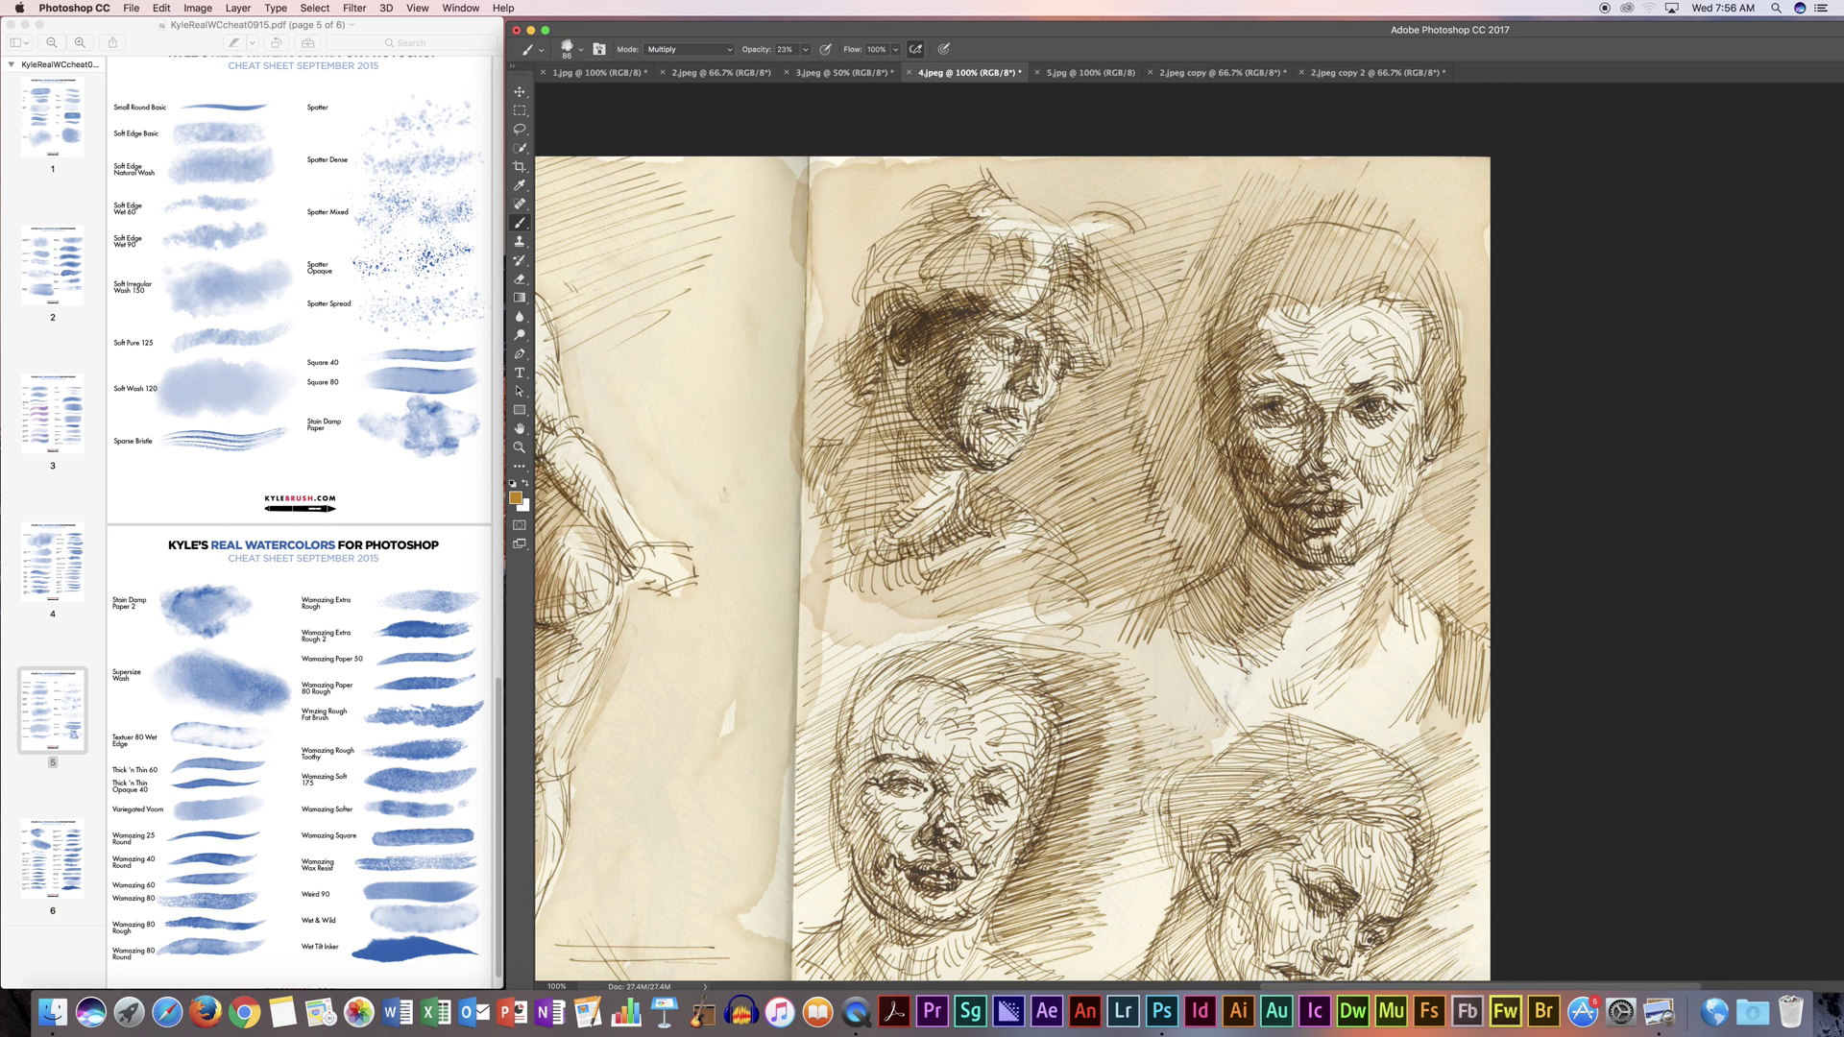
# Step: Reduce the brush size and glaze ochre over the shadow side of the upper-left portrait's face, from temple to jaw
pyautogui.press('super+plus')
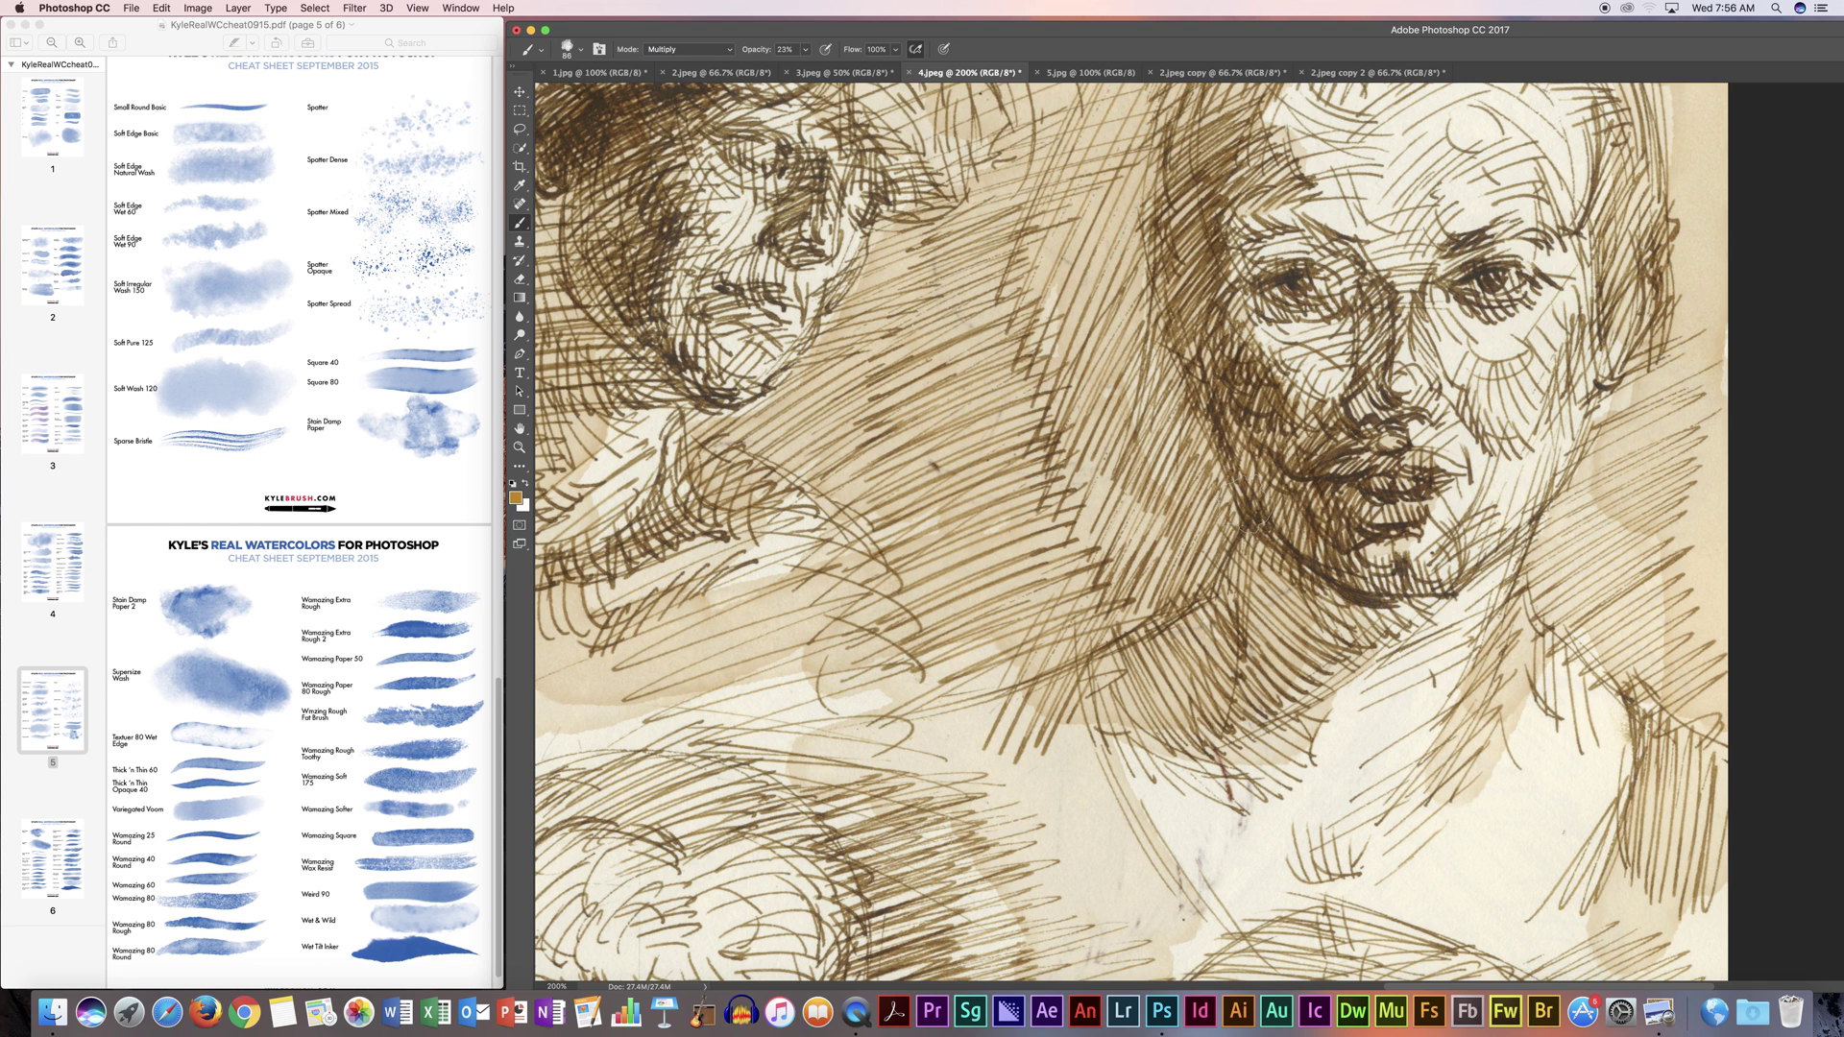
pyautogui.moveTo(862, 584); pyautogui.dragTo(1015, 820)
pyautogui.click(580, 48)
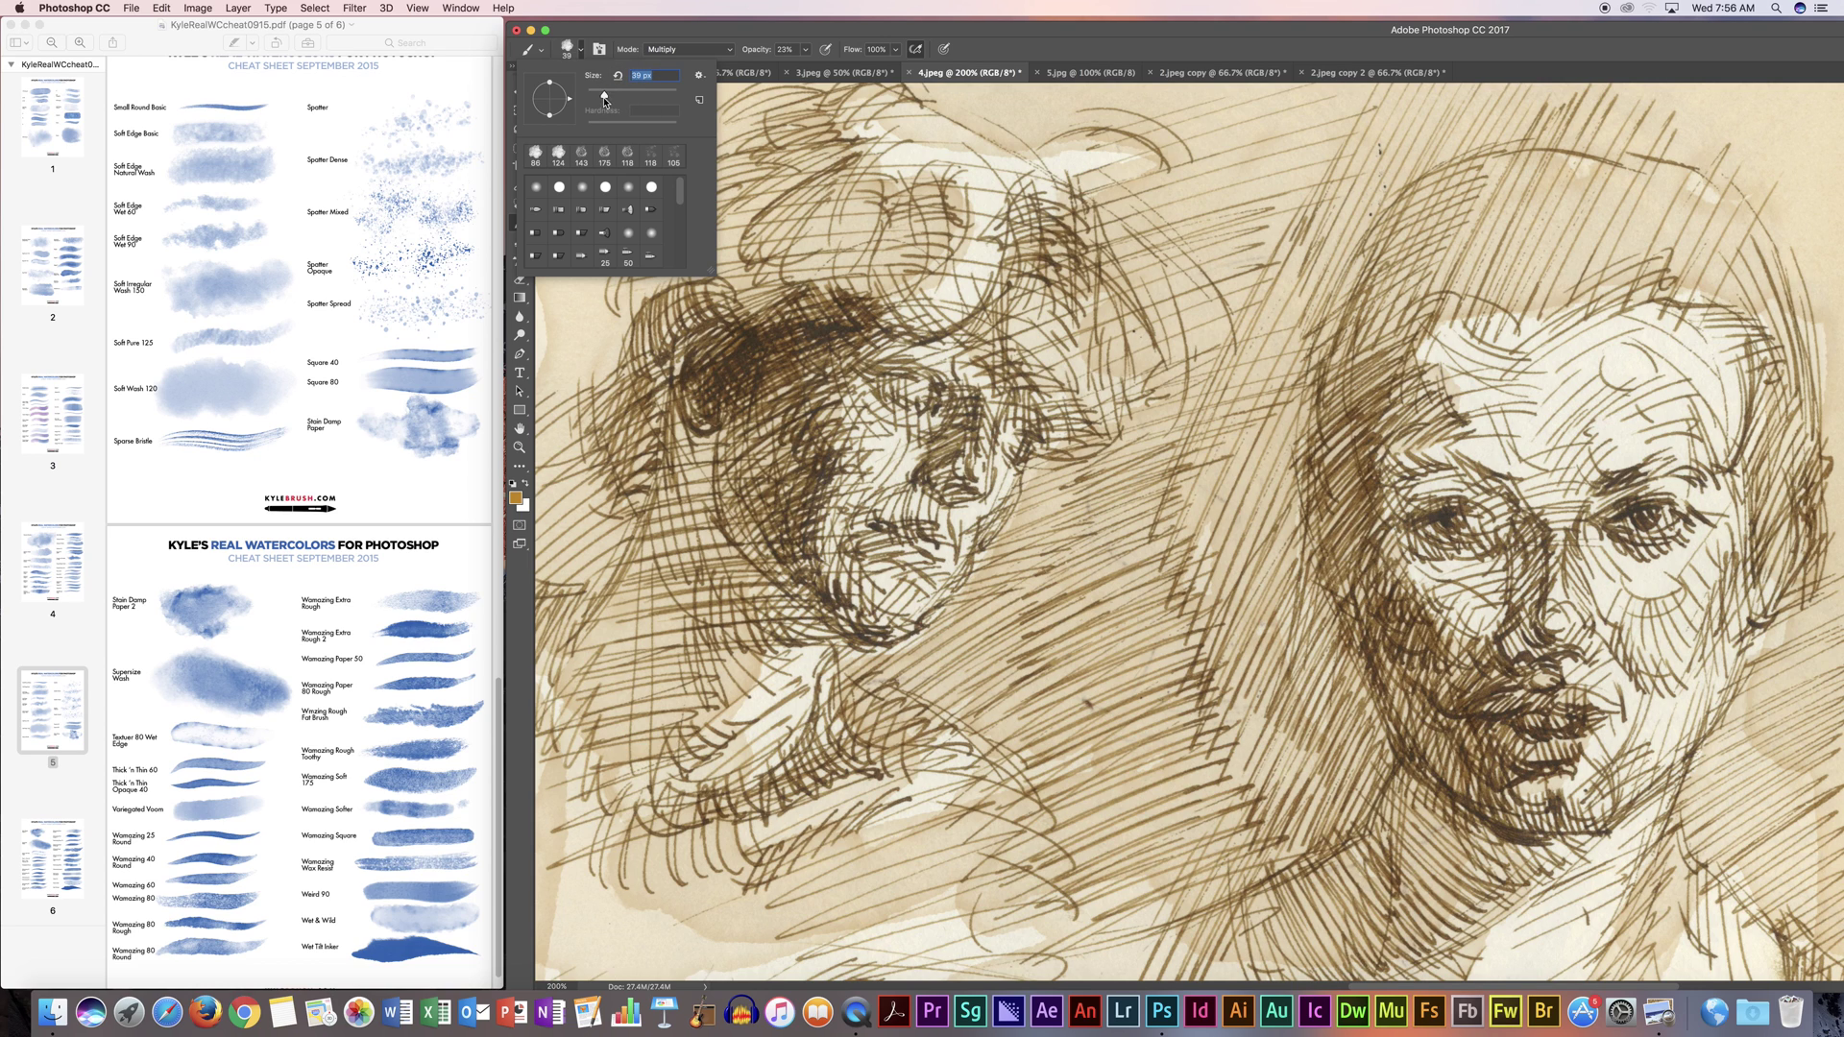
pyautogui.press('Return')
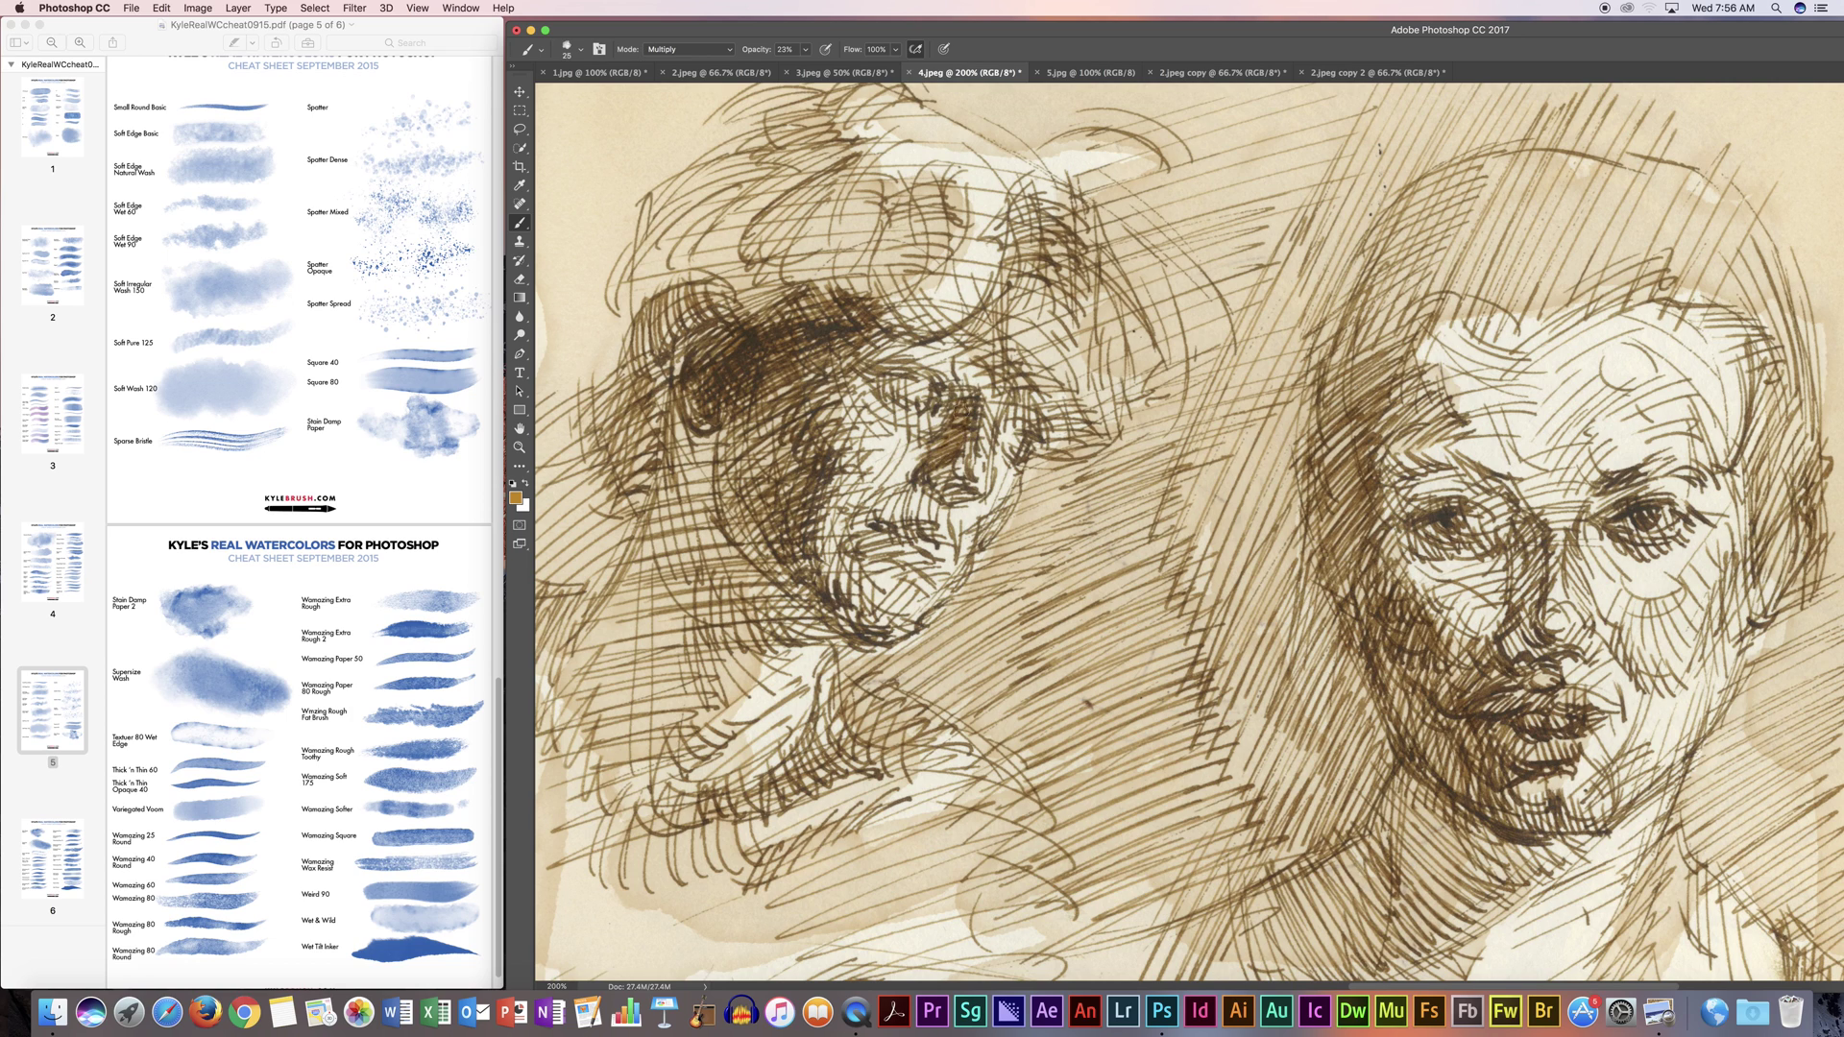
pyautogui.moveTo(768, 372); pyautogui.dragTo(835, 365)
pyautogui.moveTo(832, 449); pyautogui.dragTo(835, 381)
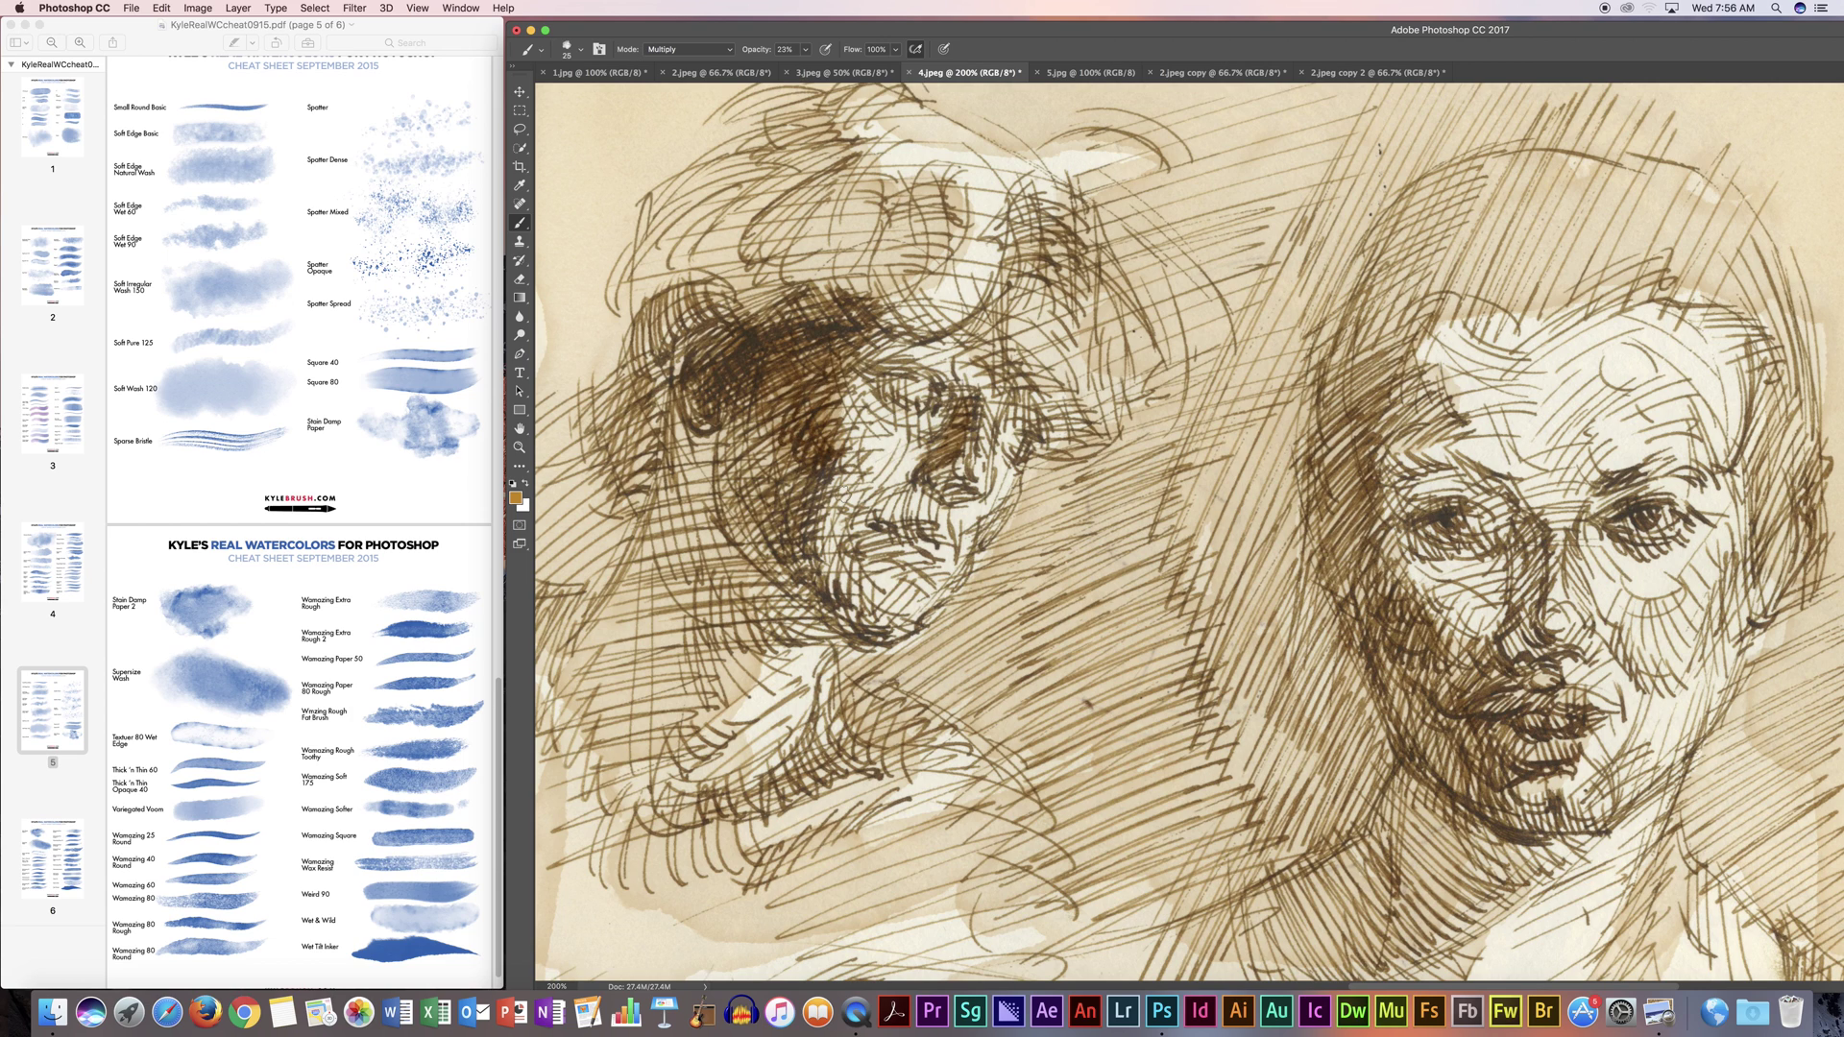
pyautogui.moveTo(843, 498); pyautogui.dragTo(853, 432)
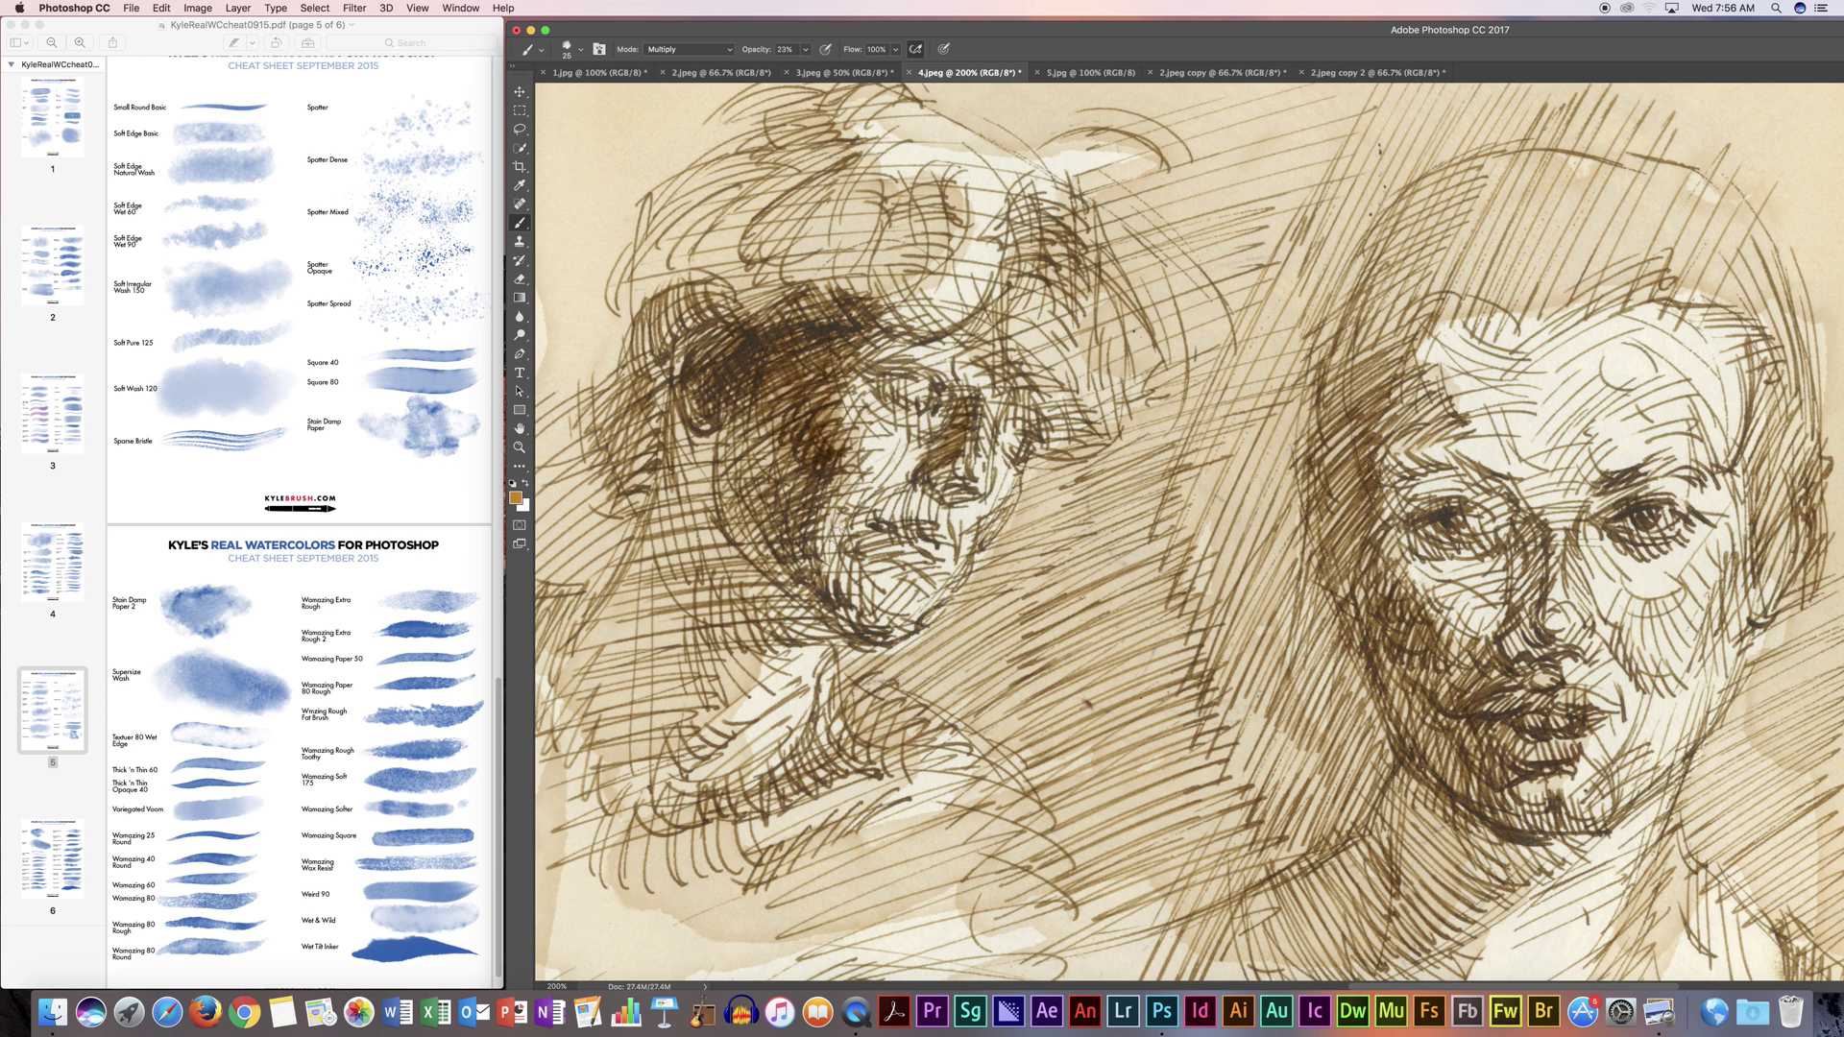
pyautogui.moveTo(845, 611); pyautogui.dragTo(870, 582)
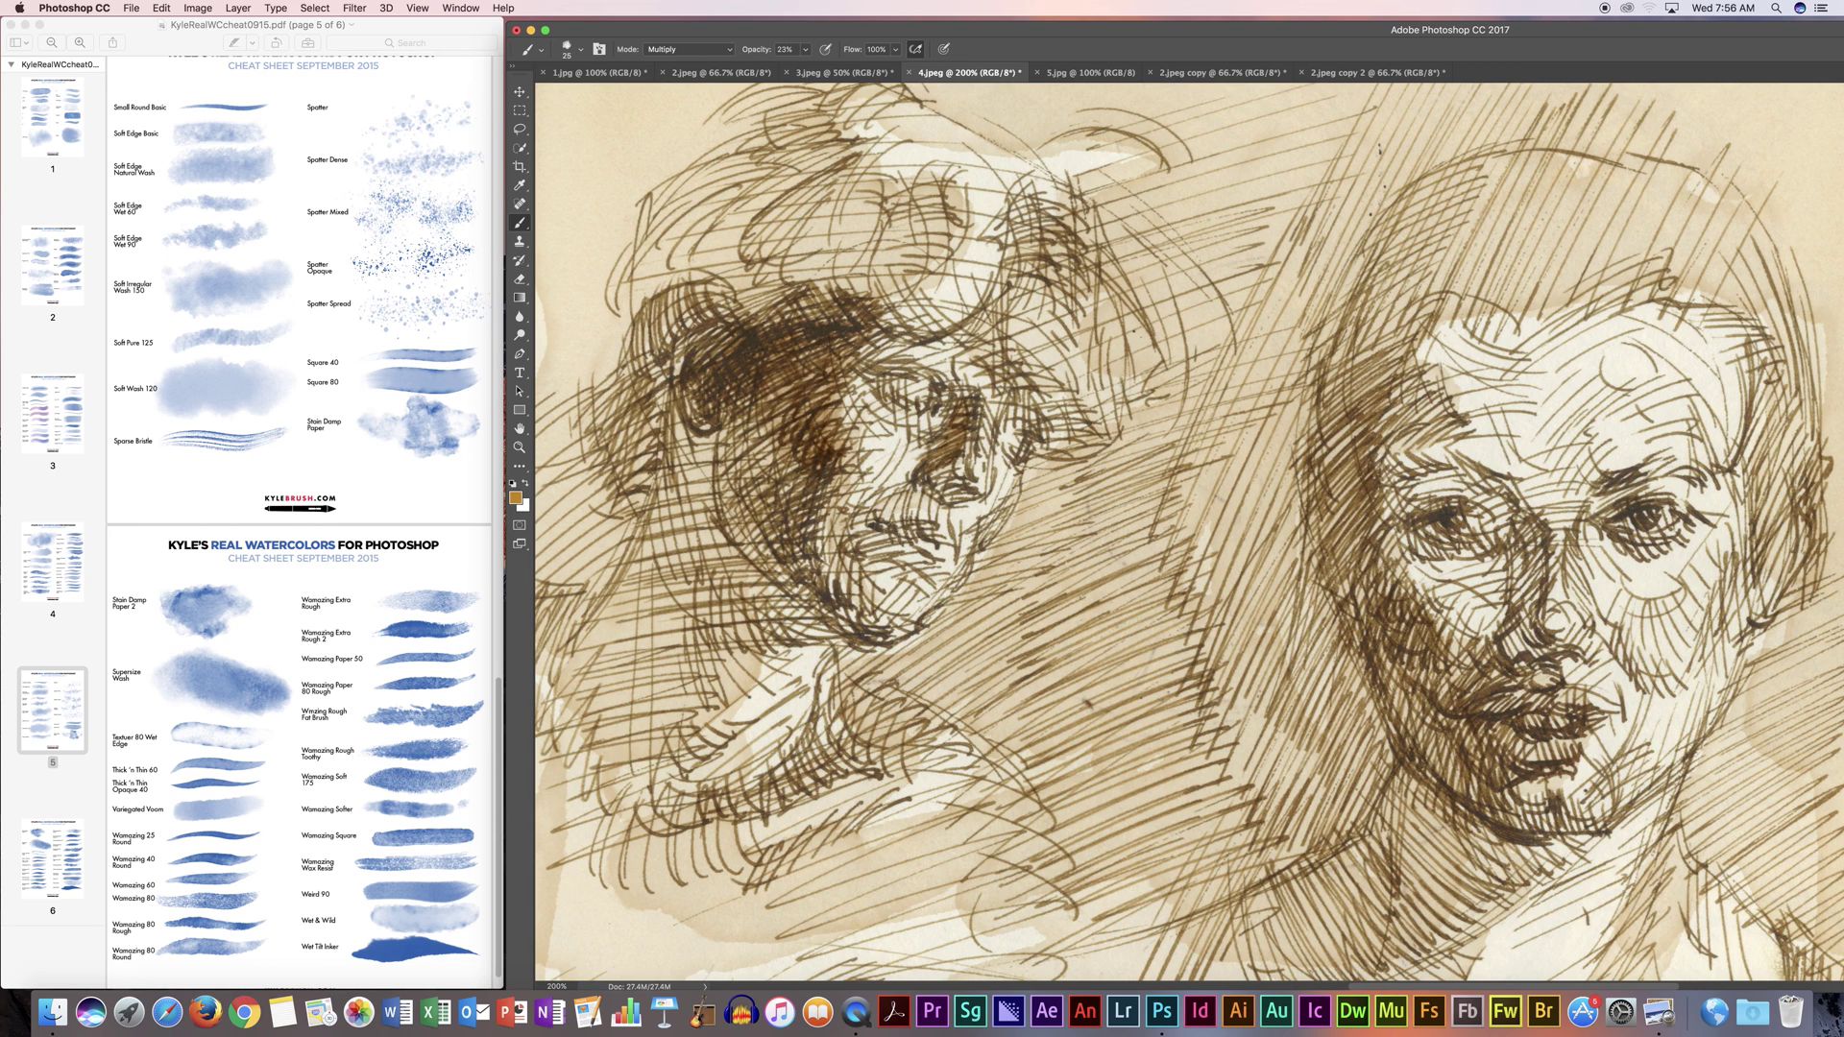
# Step: Paint thin ochre strokes along the crown, brim and outer edge of the upper-left portrait's hat
pyautogui.moveTo(978, 350)
pyautogui.mouseDown()
pyautogui.moveTo(1044, 452)
pyautogui.moveTo(1071, 399)
pyautogui.moveTo(1116, 442)
pyautogui.moveTo(1148, 399)
pyautogui.mouseUp()
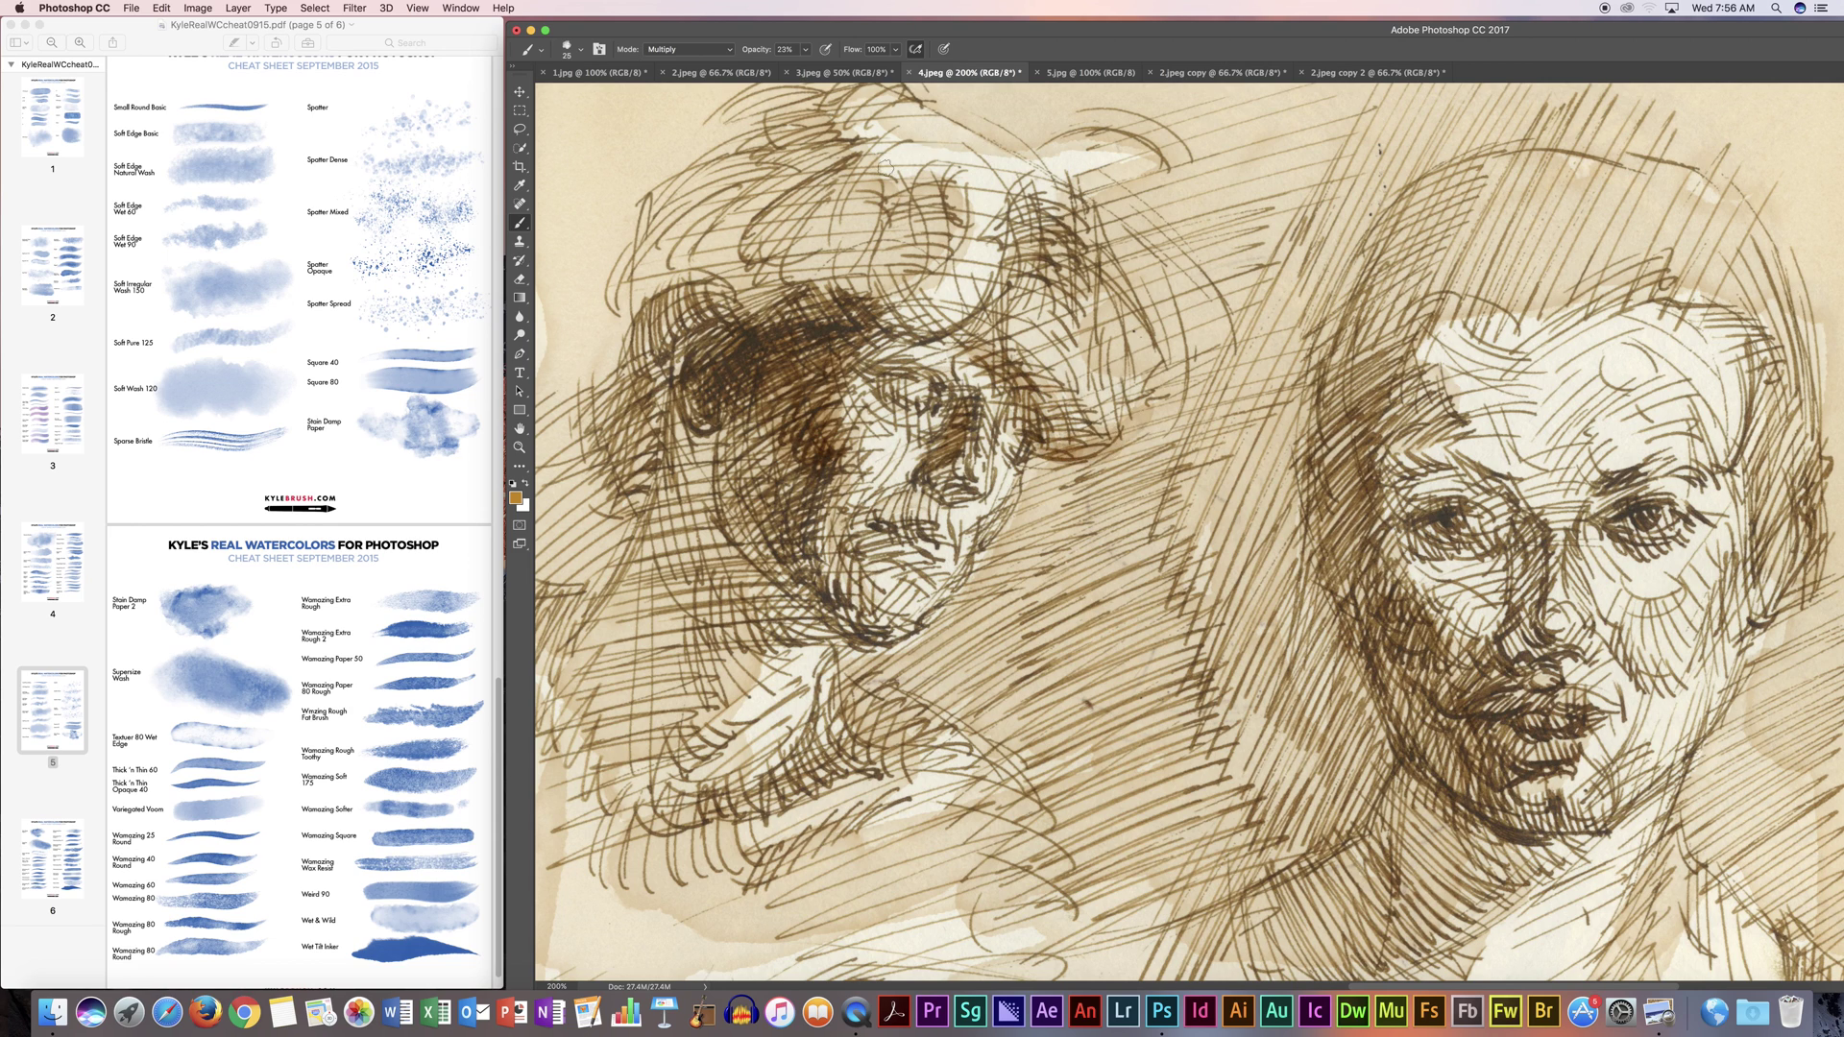
pyautogui.moveTo(928, 213); pyautogui.dragTo(903, 269)
pyautogui.moveTo(836, 123)
pyautogui.mouseDown()
pyautogui.moveTo(995, 174)
pyautogui.moveTo(1120, 142)
pyautogui.moveTo(1141, 175)
pyautogui.mouseUp()
pyautogui.moveTo(1025, 134)
pyautogui.mouseDown()
pyautogui.moveTo(1153, 160)
pyautogui.moveTo(1066, 226)
pyautogui.moveTo(1152, 351)
pyautogui.mouseUp()
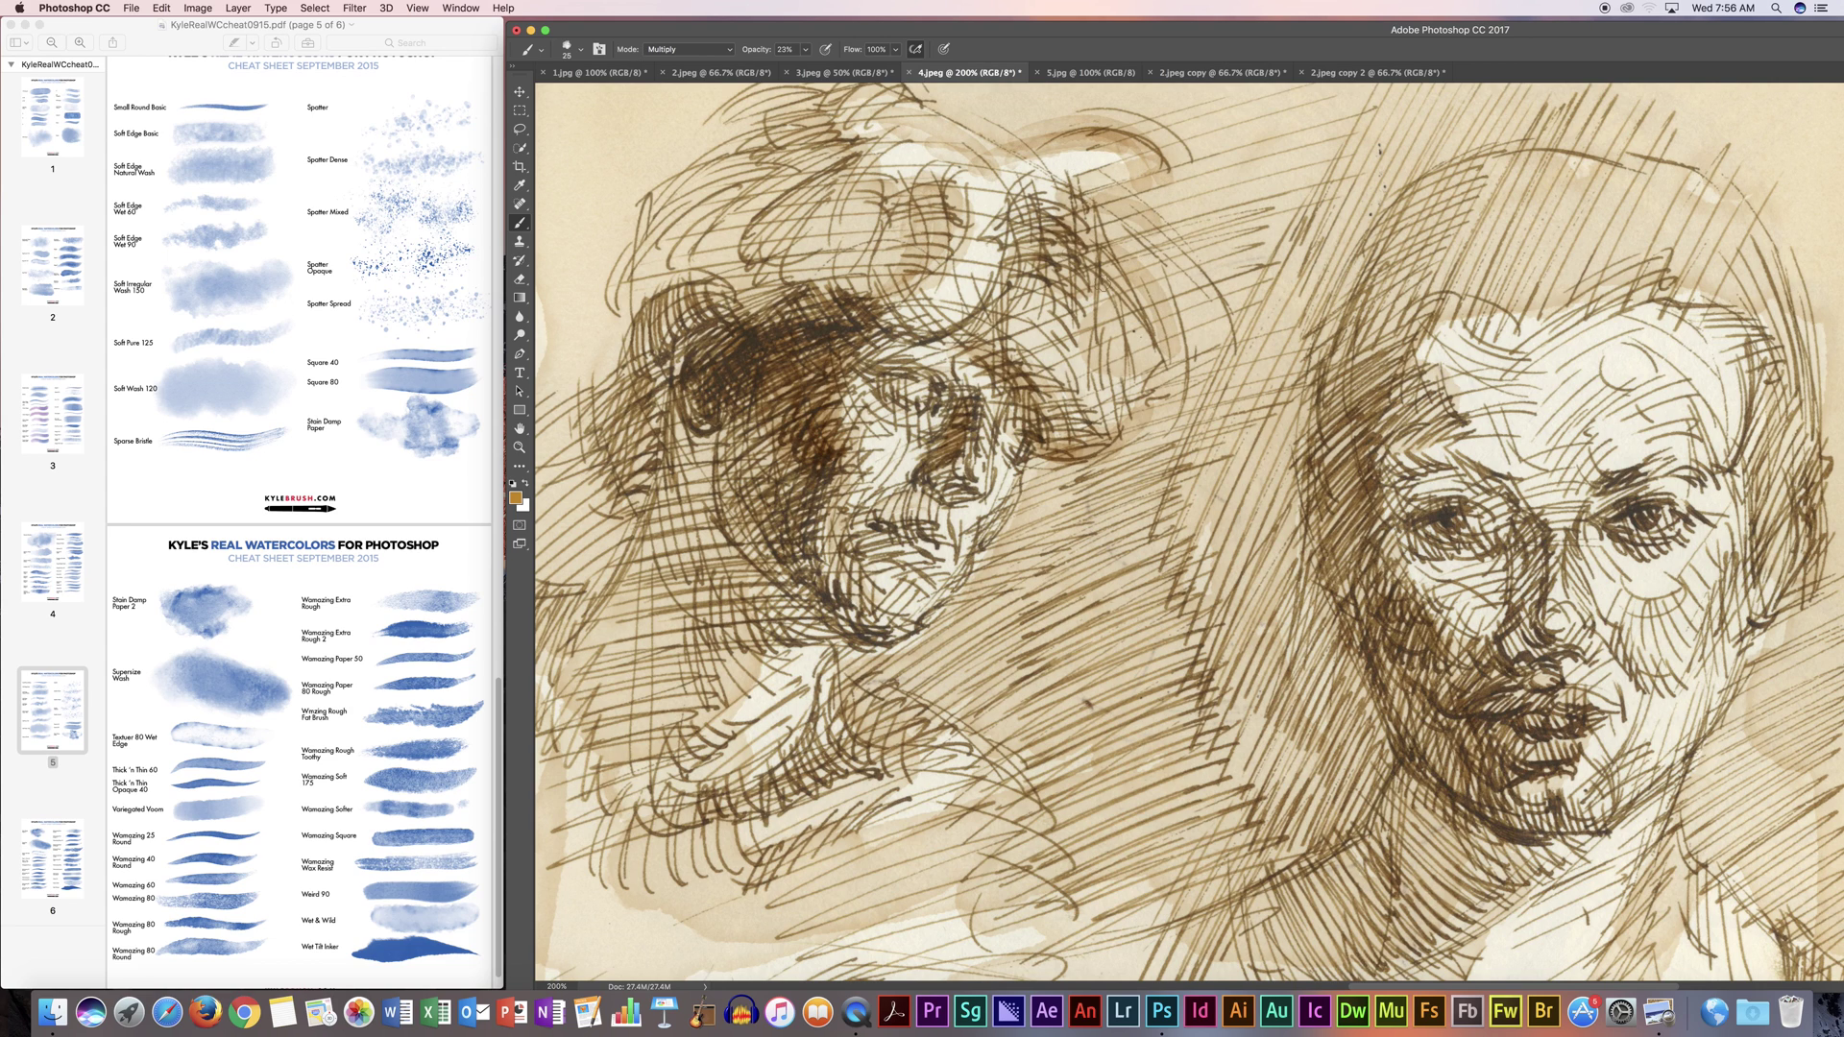
pyautogui.moveTo(1174, 266)
pyautogui.mouseDown()
pyautogui.moveTo(1158, 404)
pyautogui.moveTo(1119, 235)
pyautogui.moveTo(1104, 447)
pyautogui.mouseUp()
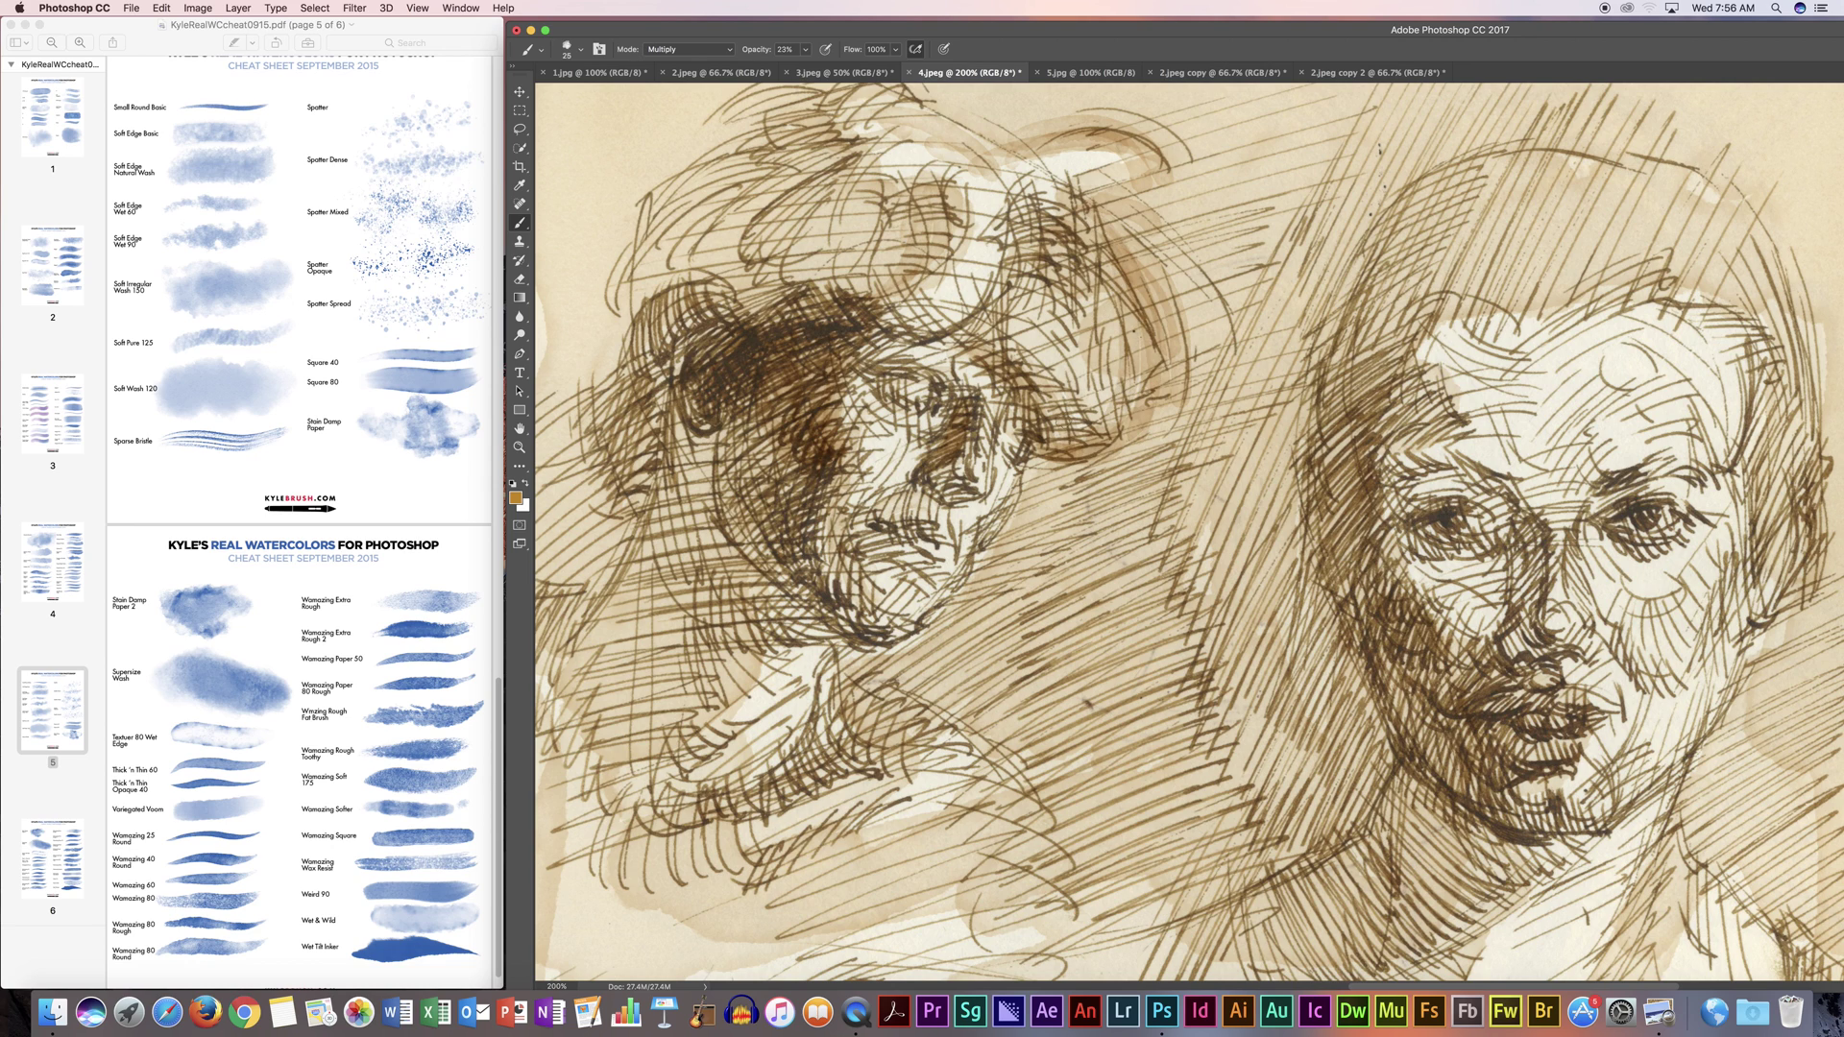
# Step: Add ochre strokes down the back of the upper-left portrait's hat and hair, over its collar and shoulder, and into the facial shadows
pyautogui.moveTo(693, 181)
pyautogui.mouseDown()
pyautogui.moveTo(612, 423)
pyautogui.moveTo(624, 605)
pyautogui.moveTo(595, 609)
pyautogui.mouseUp()
pyautogui.moveTo(671, 489); pyautogui.dragTo(696, 600)
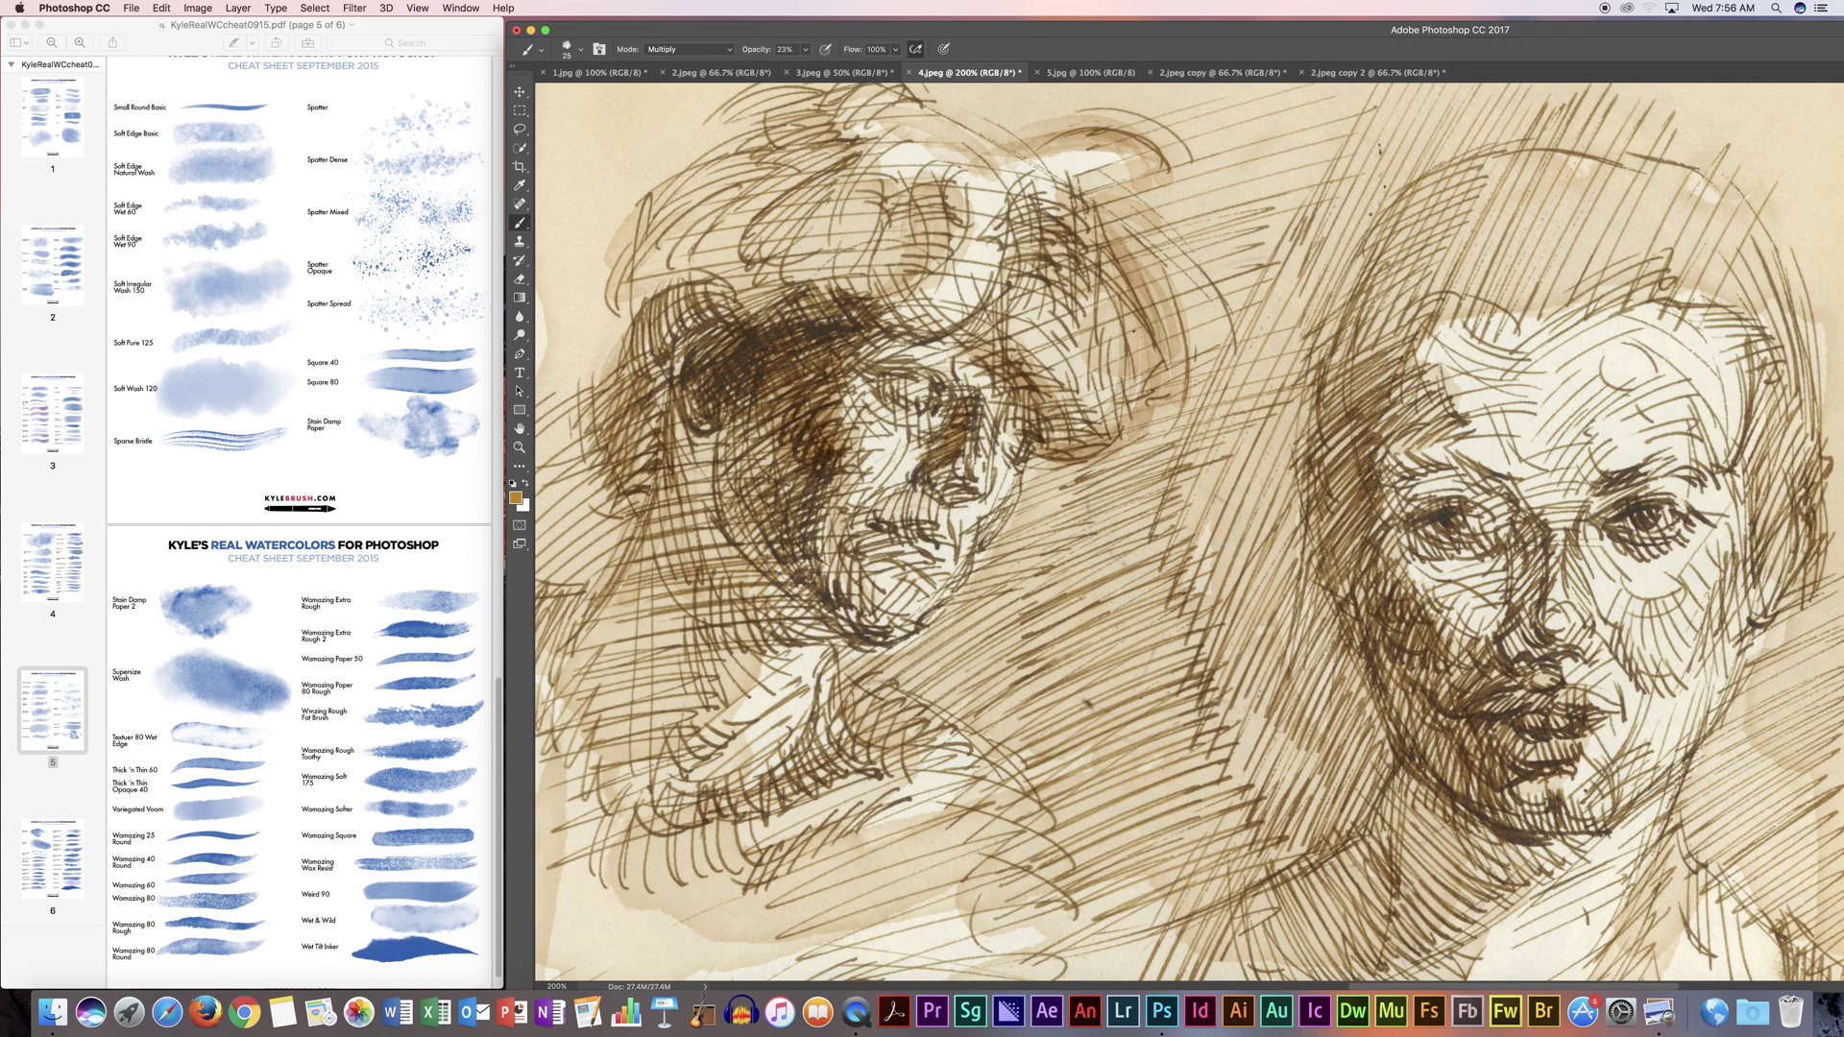
pyautogui.moveTo(750, 712)
pyautogui.mouseDown()
pyautogui.moveTo(722, 657)
pyautogui.moveTo(707, 712)
pyautogui.moveTo(761, 770)
pyautogui.moveTo(891, 648)
pyautogui.moveTo(849, 658)
pyautogui.moveTo(897, 678)
pyautogui.mouseUp()
pyautogui.moveTo(1003, 755)
pyautogui.mouseDown()
pyautogui.moveTo(924, 708)
pyautogui.moveTo(993, 751)
pyautogui.mouseUp()
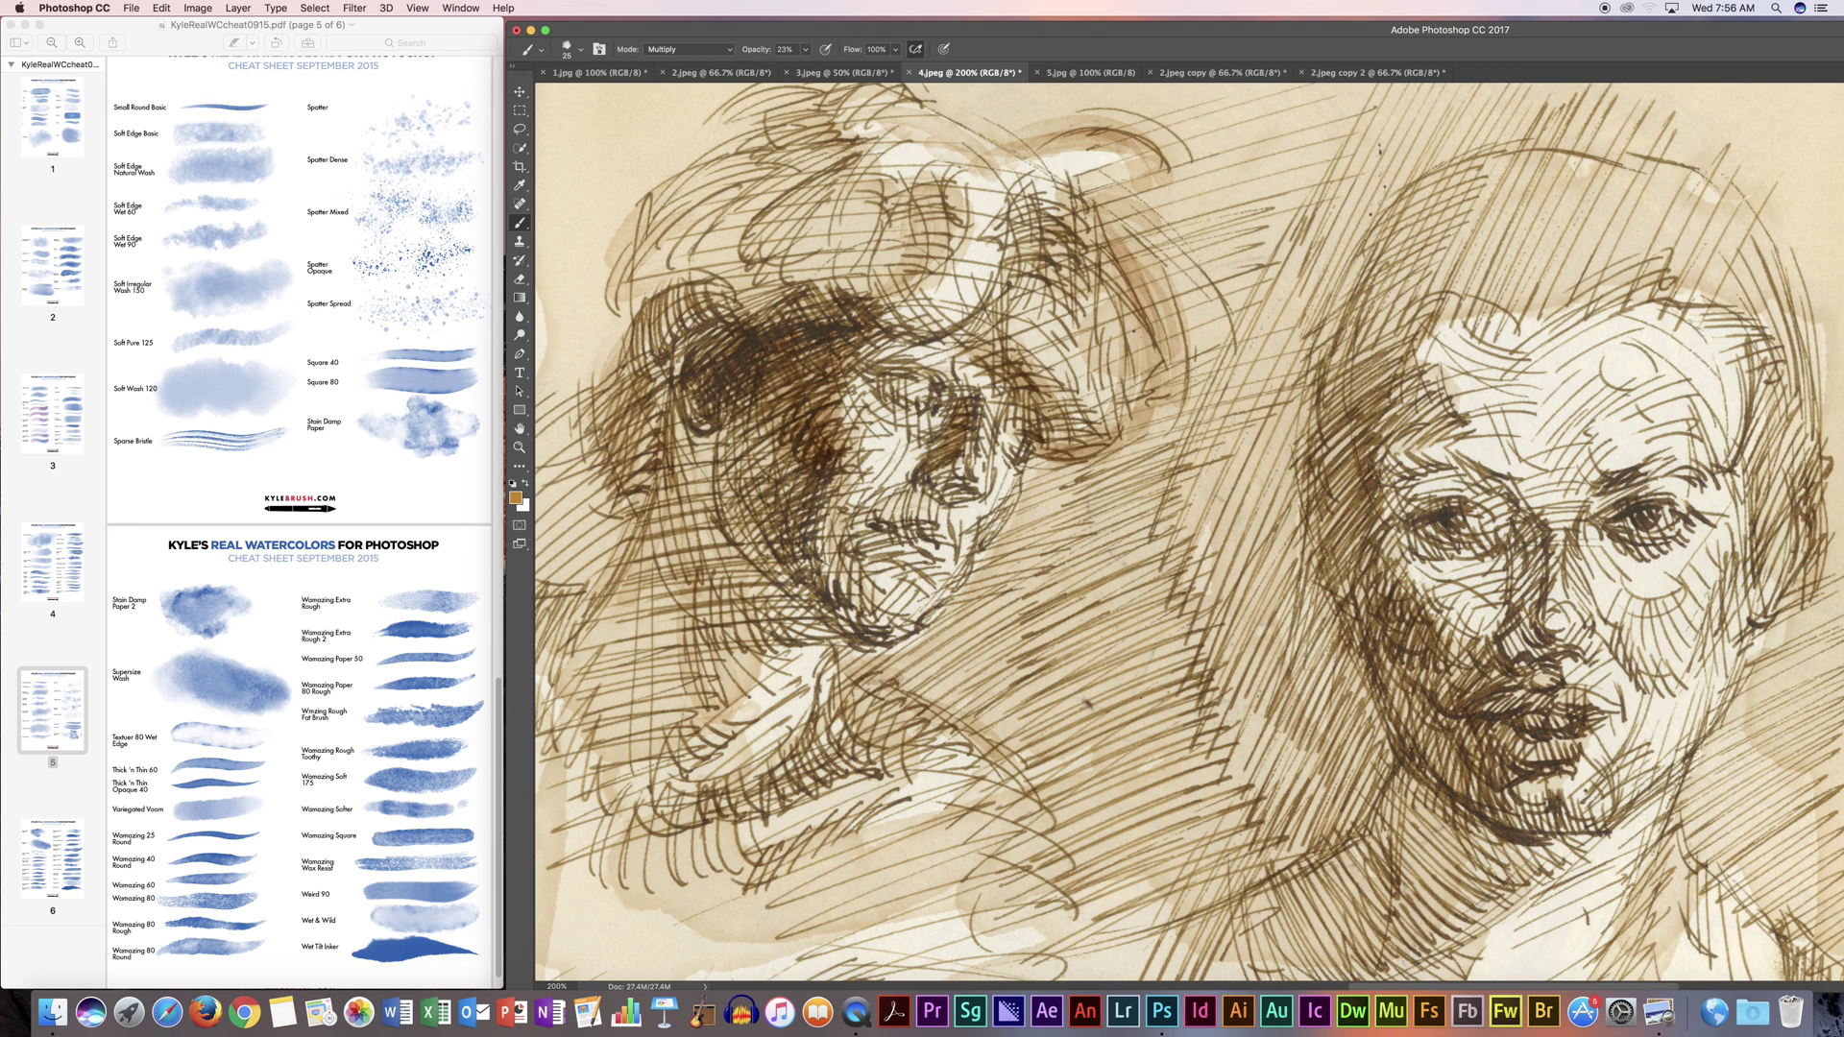
pyautogui.moveTo(822, 581); pyautogui.dragTo(849, 502)
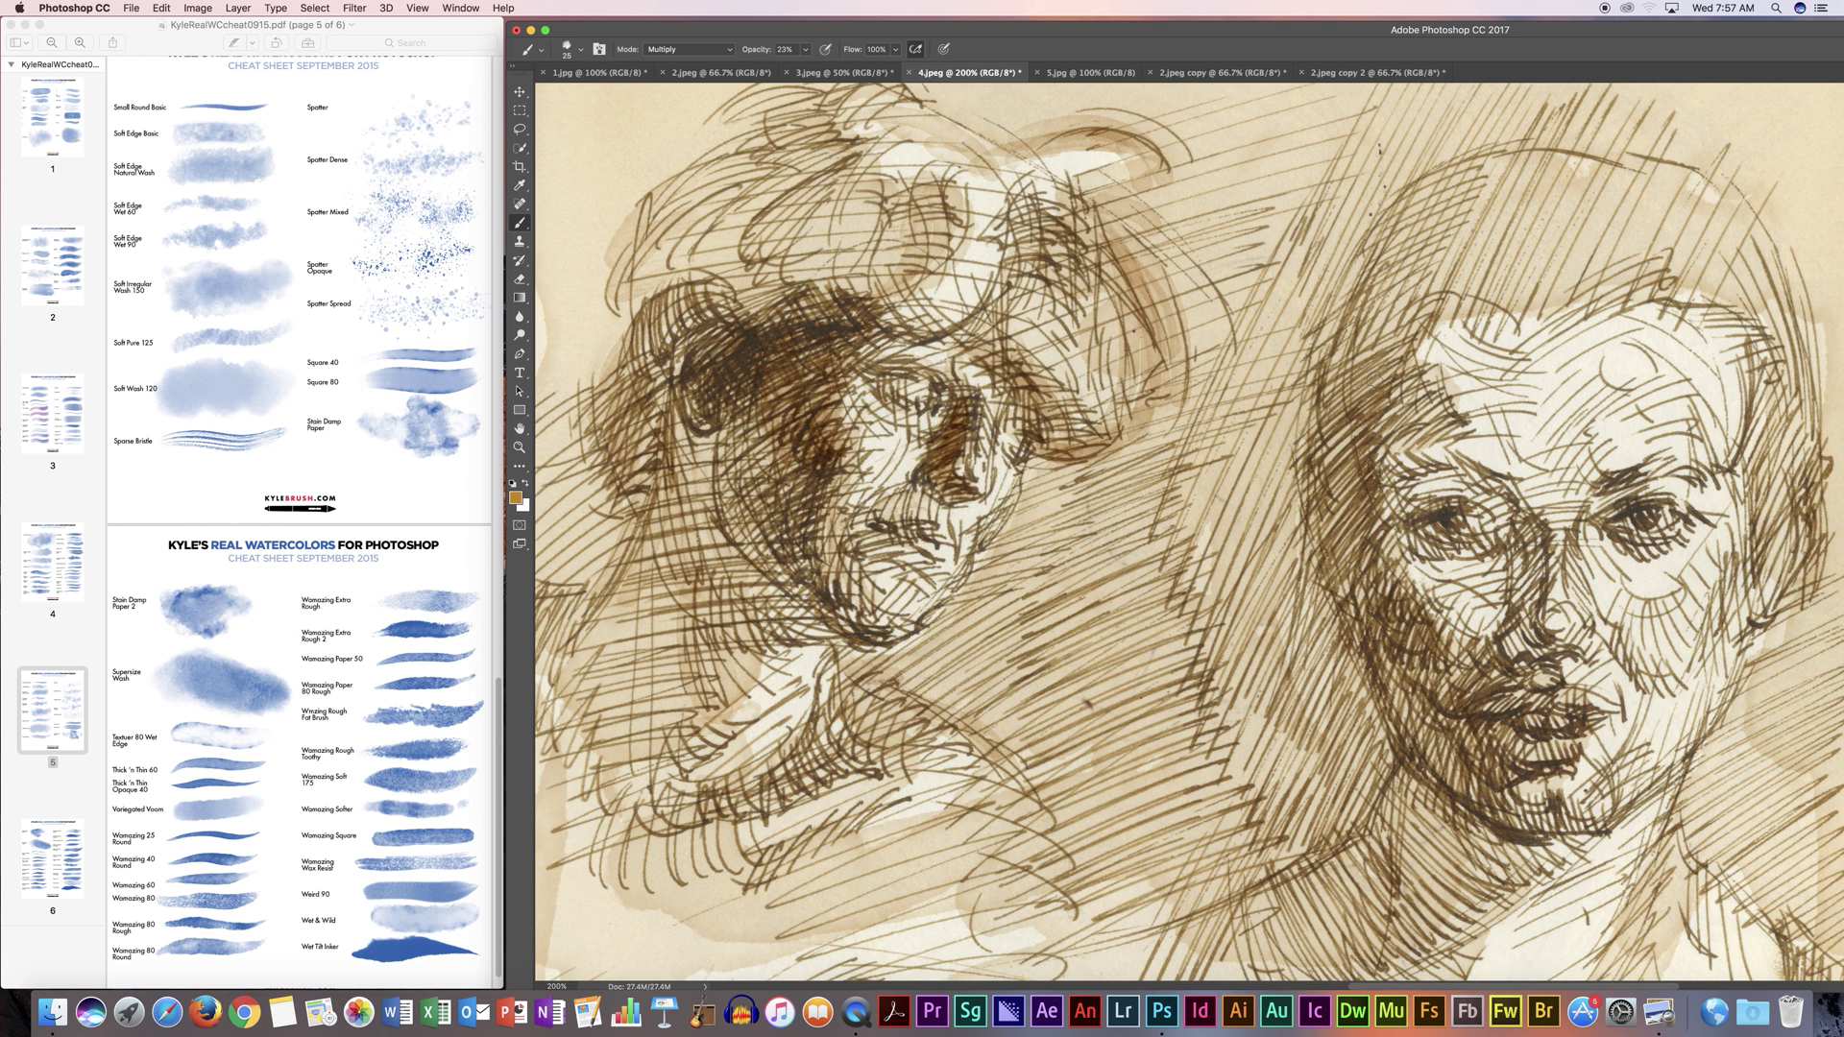
# Step: Glaze ochre over the upper-right portrait's hair and around the outer contour of its head and jaw
pyautogui.moveTo(1108, 639); pyautogui.dragTo(832, 528)
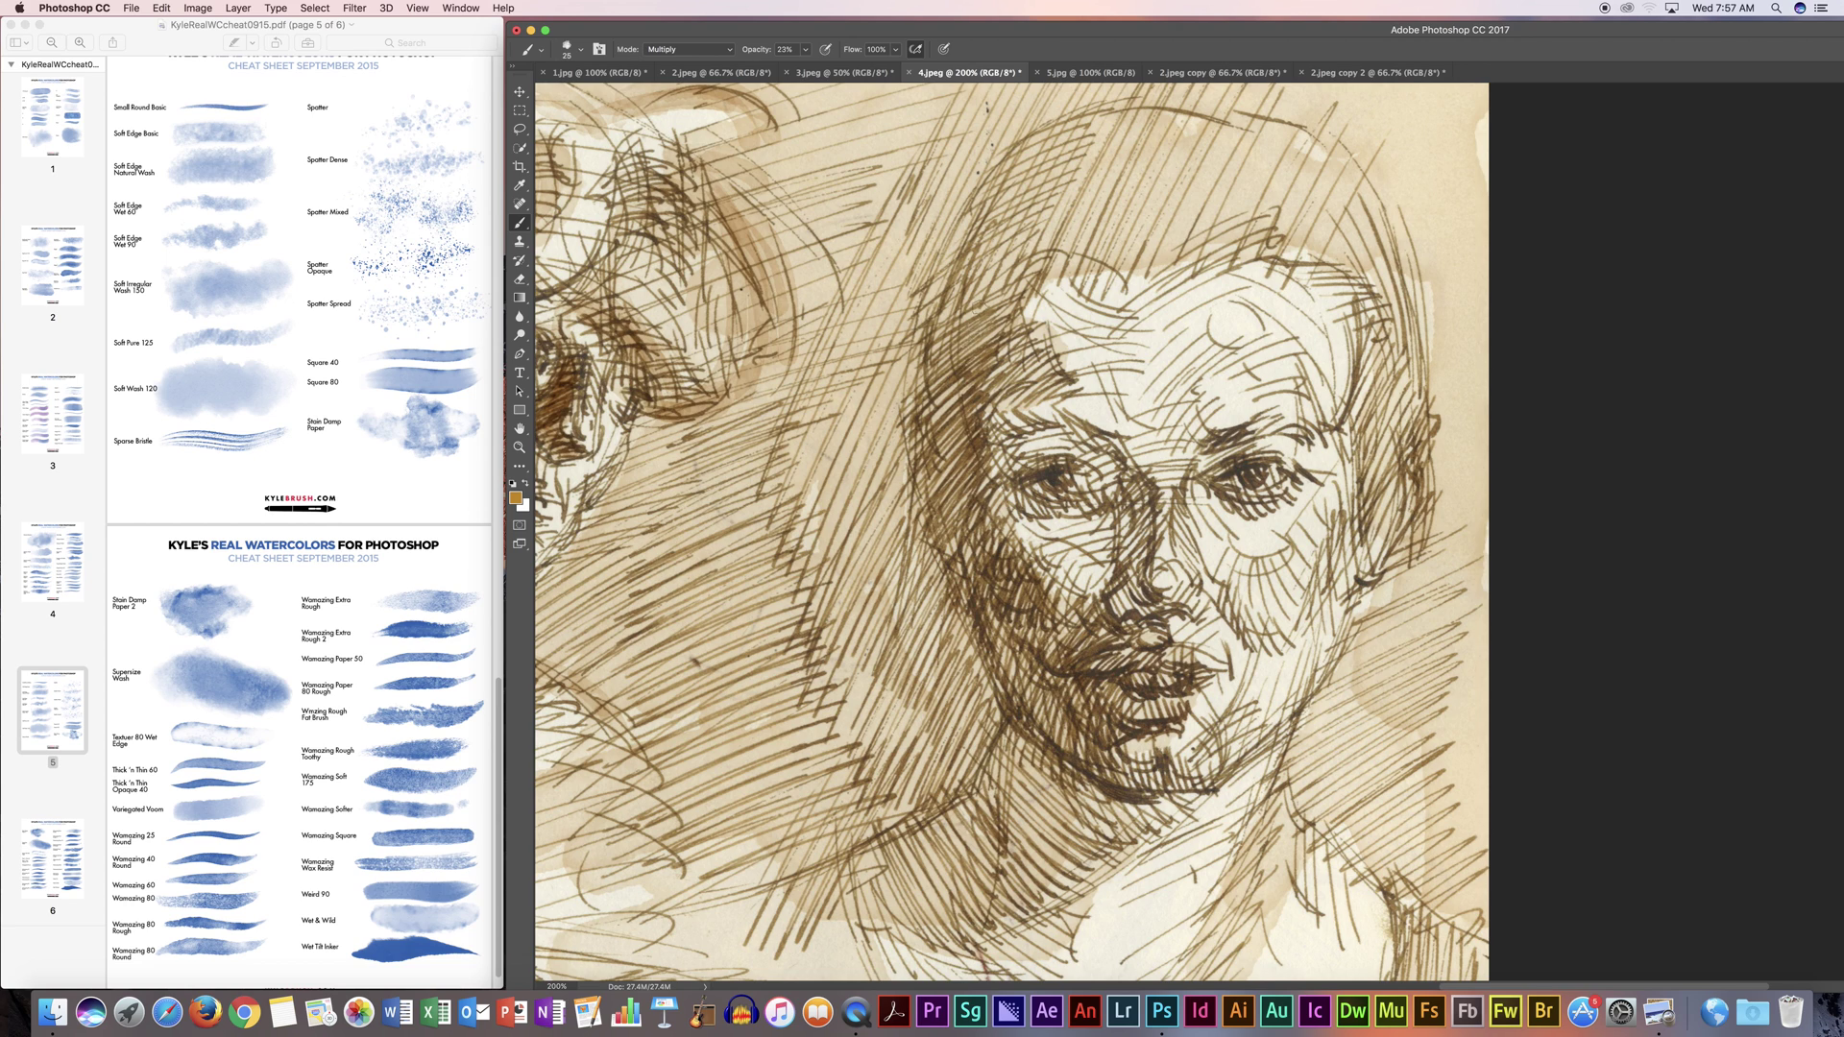
pyautogui.moveTo(963, 335); pyautogui.dragTo(945, 434)
pyautogui.moveTo(1009, 317)
pyautogui.mouseDown()
pyautogui.moveTo(970, 236)
pyautogui.moveTo(1105, 117)
pyautogui.moveTo(1246, 140)
pyautogui.mouseUp()
pyautogui.moveTo(1039, 155); pyautogui.dragTo(953, 336)
pyautogui.moveTo(1279, 138)
pyautogui.mouseDown()
pyautogui.moveTo(1360, 176)
pyautogui.moveTo(1388, 262)
pyautogui.mouseUp()
pyautogui.moveTo(1369, 191); pyautogui.dragTo(1415, 434)
pyautogui.moveTo(1397, 340)
pyautogui.mouseDown()
pyautogui.moveTo(1383, 496)
pyautogui.moveTo(1339, 563)
pyautogui.mouseUp()
pyautogui.moveTo(1375, 421)
pyautogui.mouseDown()
pyautogui.moveTo(1353, 550)
pyautogui.moveTo(1249, 759)
pyautogui.moveTo(1114, 780)
pyautogui.moveTo(1133, 701)
pyautogui.moveTo(1172, 716)
pyautogui.mouseUp()
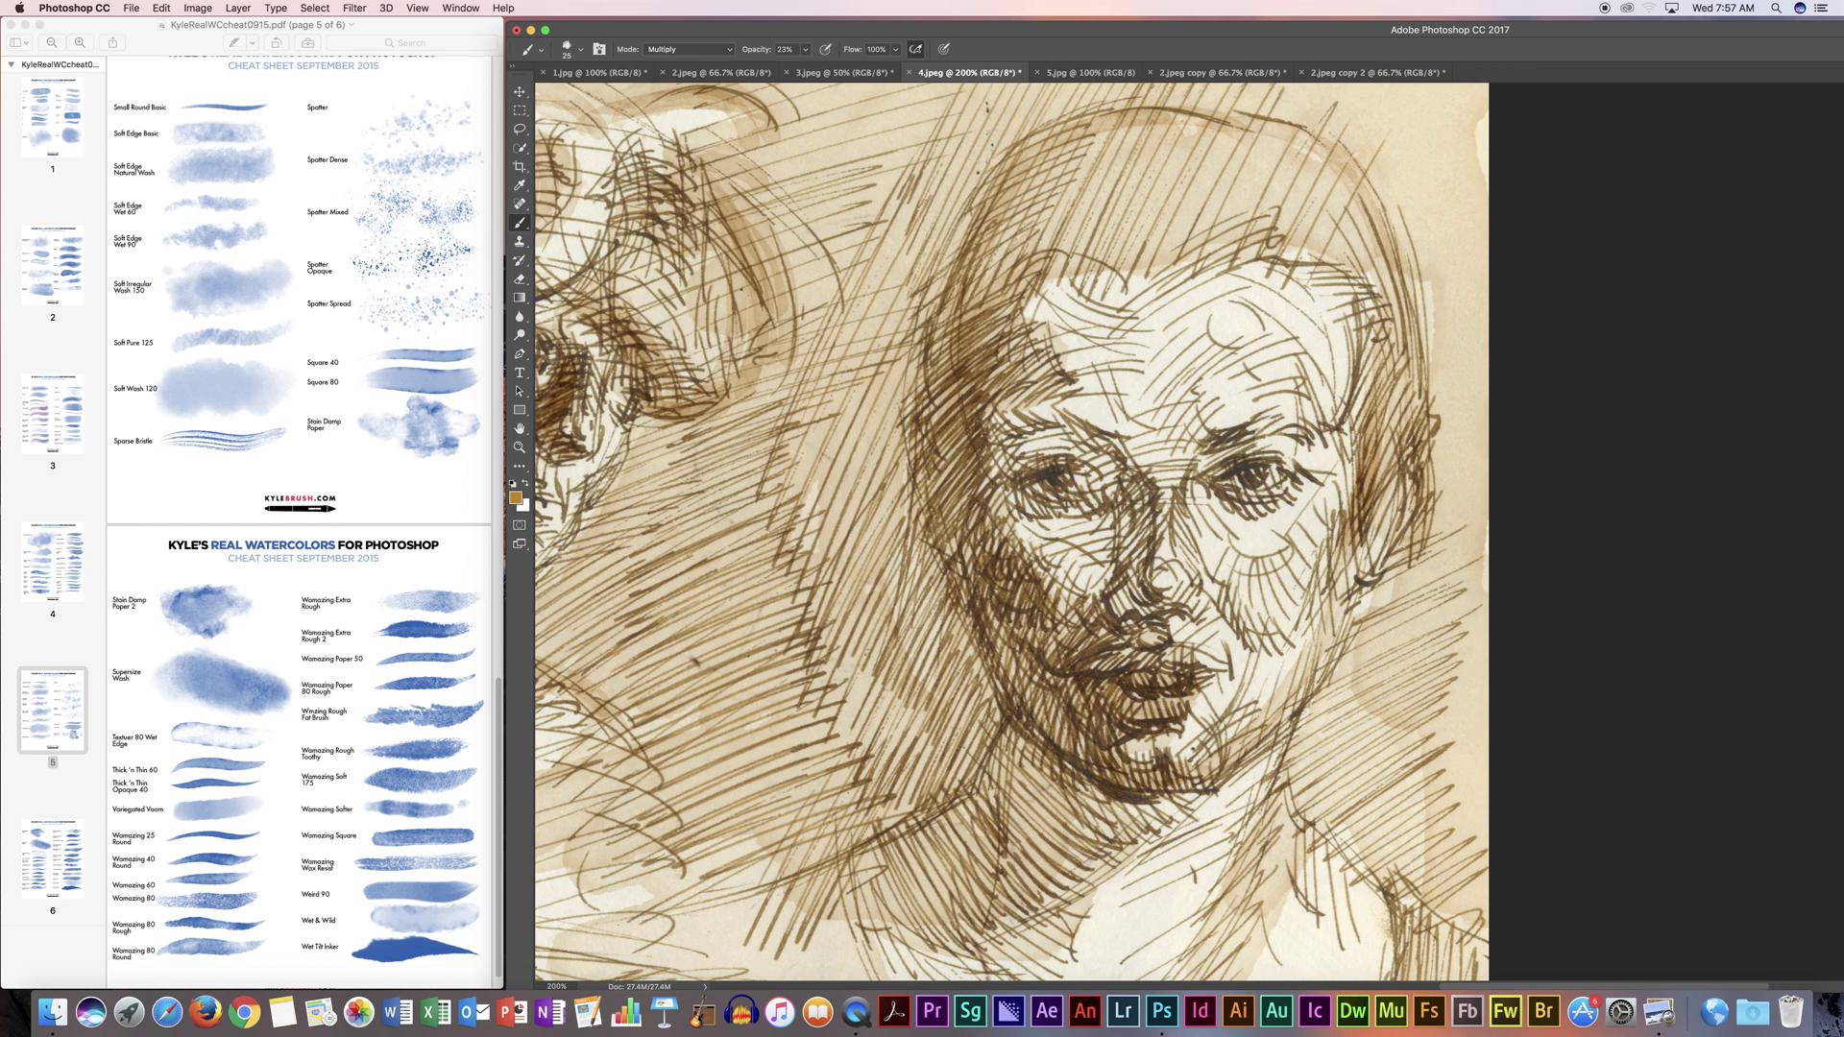
# Step: Deepen the upper-right portrait's shadows with ochre around the eye, temple, cheek, mouth, chin and neck
pyautogui.moveTo(1105, 523)
pyautogui.mouseDown()
pyautogui.moveTo(1039, 531)
pyautogui.moveTo(1104, 565)
pyautogui.moveTo(1143, 478)
pyautogui.moveTo(1026, 463)
pyautogui.mouseUp()
pyautogui.moveTo(1030, 442); pyautogui.dragTo(1118, 442)
pyautogui.moveTo(970, 451); pyautogui.dragTo(985, 495)
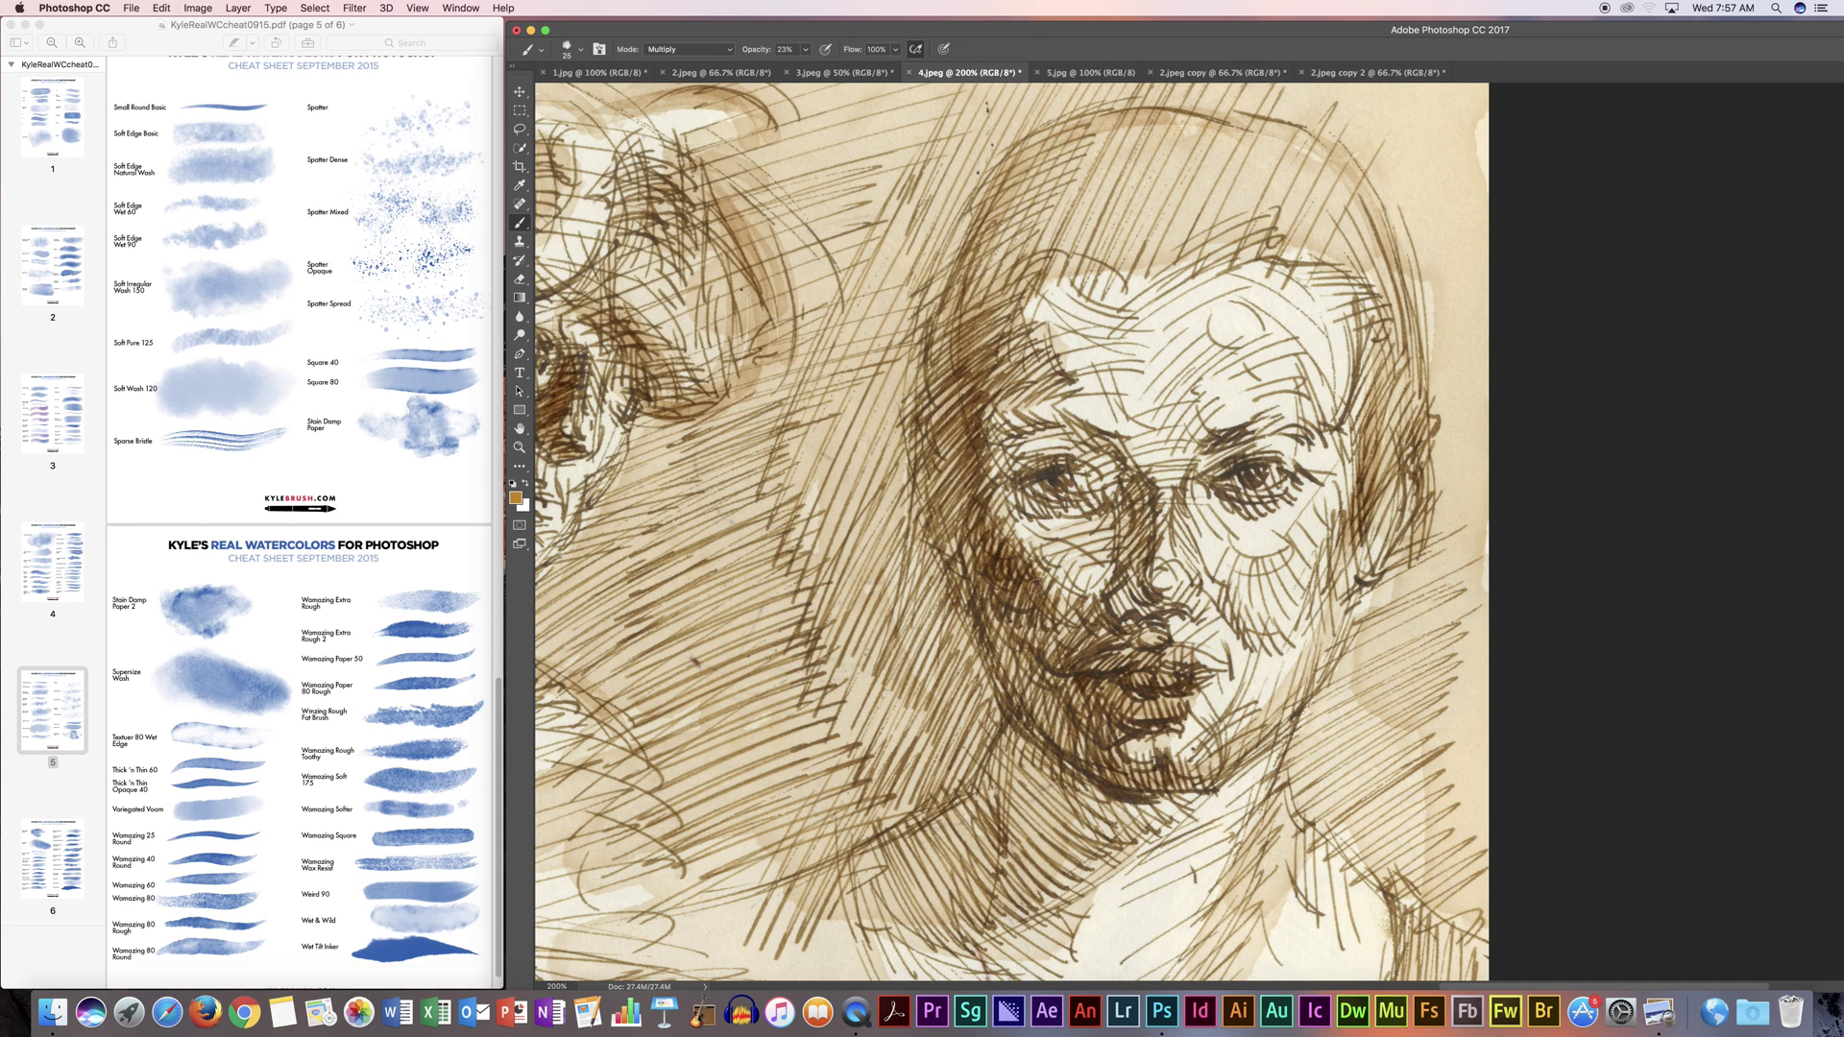
pyautogui.moveTo(1035, 535); pyautogui.dragTo(1071, 590)
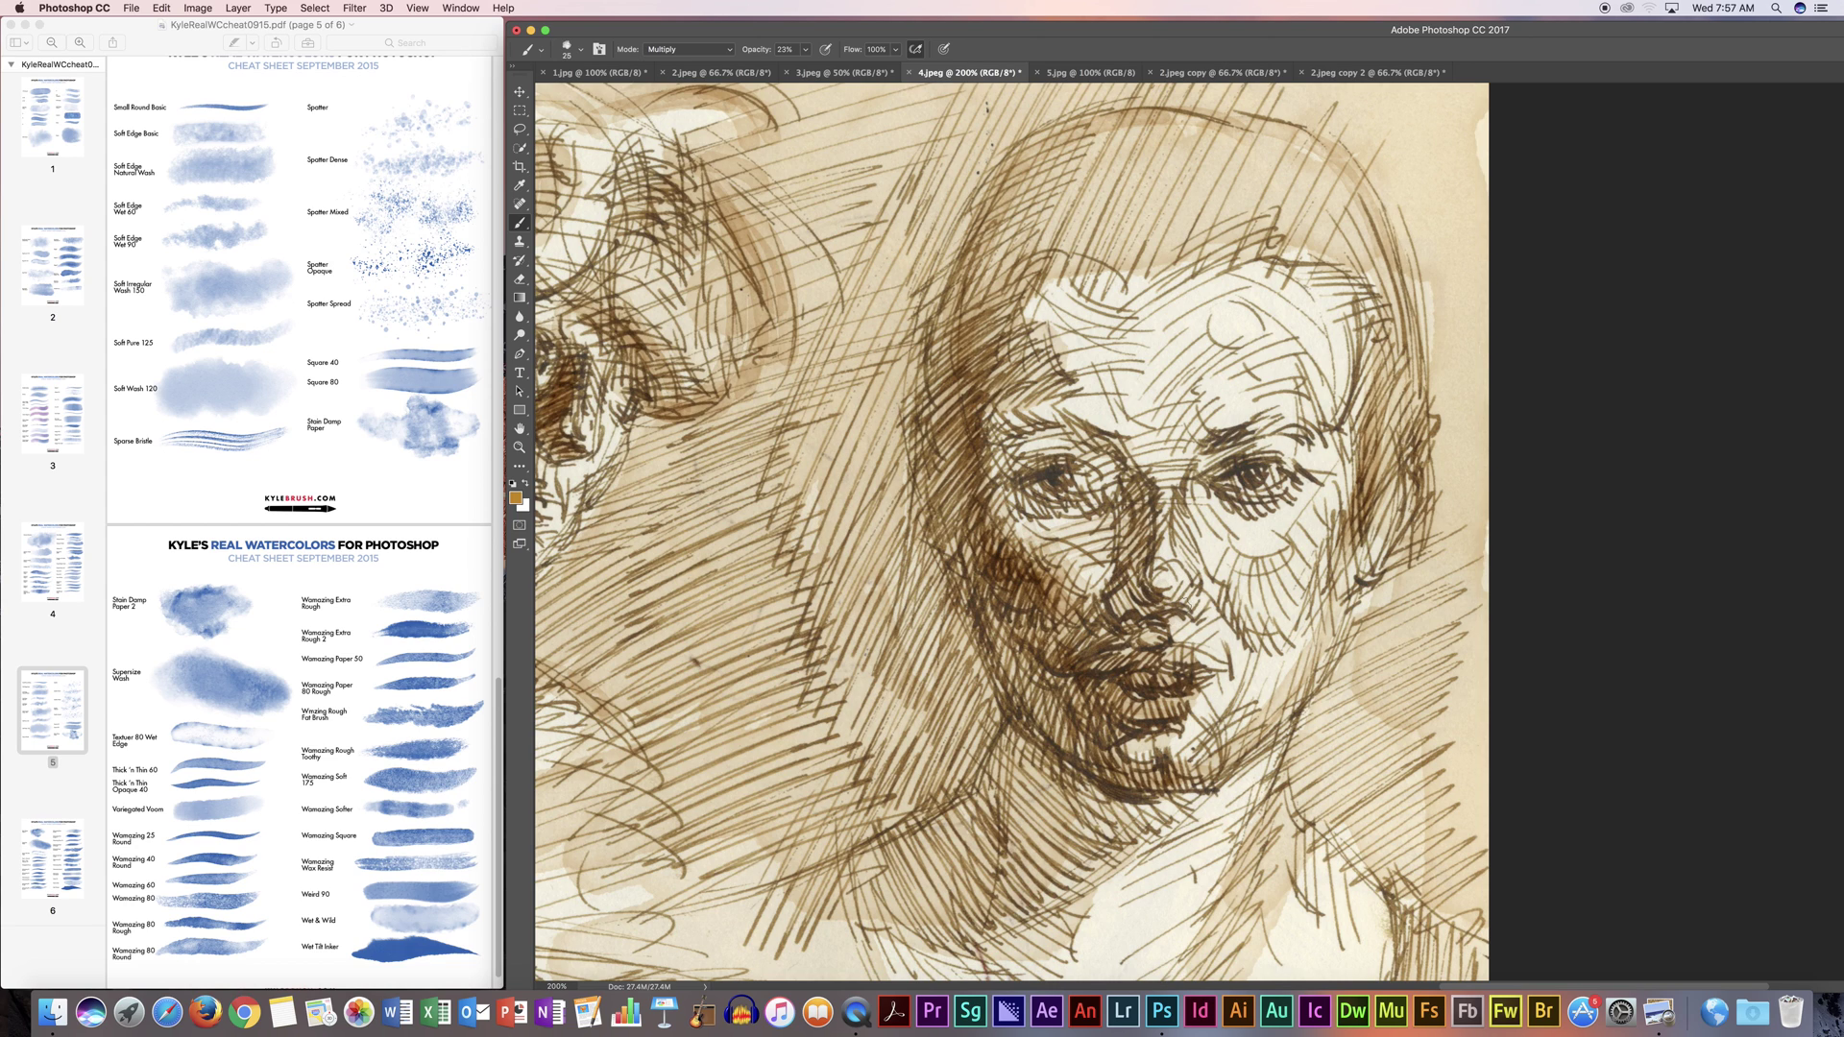
pyautogui.moveTo(1189, 519)
pyautogui.mouseDown()
pyautogui.moveTo(1267, 595)
pyautogui.moveTo(1258, 614)
pyautogui.moveTo(1287, 526)
pyautogui.moveTo(1329, 516)
pyautogui.moveTo(1250, 741)
pyautogui.moveTo(1276, 705)
pyautogui.moveTo(1173, 720)
pyautogui.mouseUp()
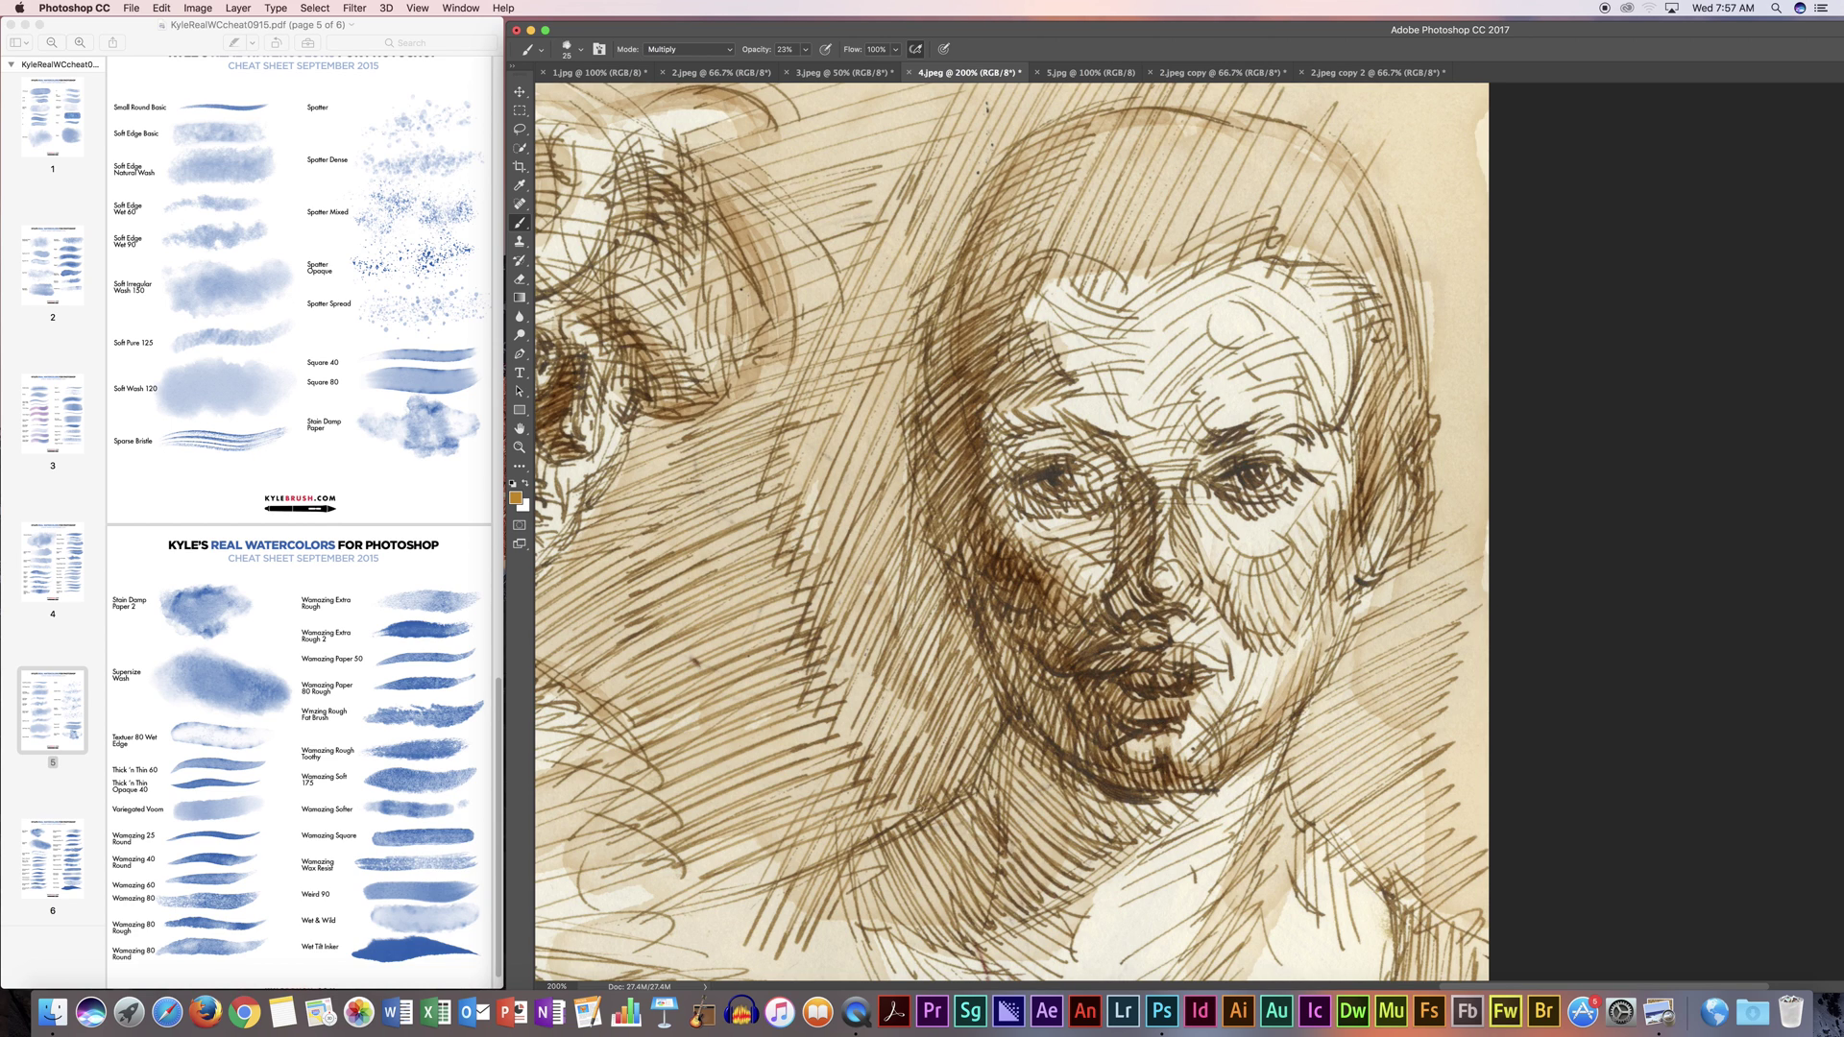
pyautogui.moveTo(912, 898)
pyautogui.mouseDown()
pyautogui.moveTo(949, 854)
pyautogui.moveTo(1028, 876)
pyautogui.moveTo(1085, 854)
pyautogui.moveTo(1112, 770)
pyautogui.moveTo(1114, 818)
pyautogui.mouseUp()
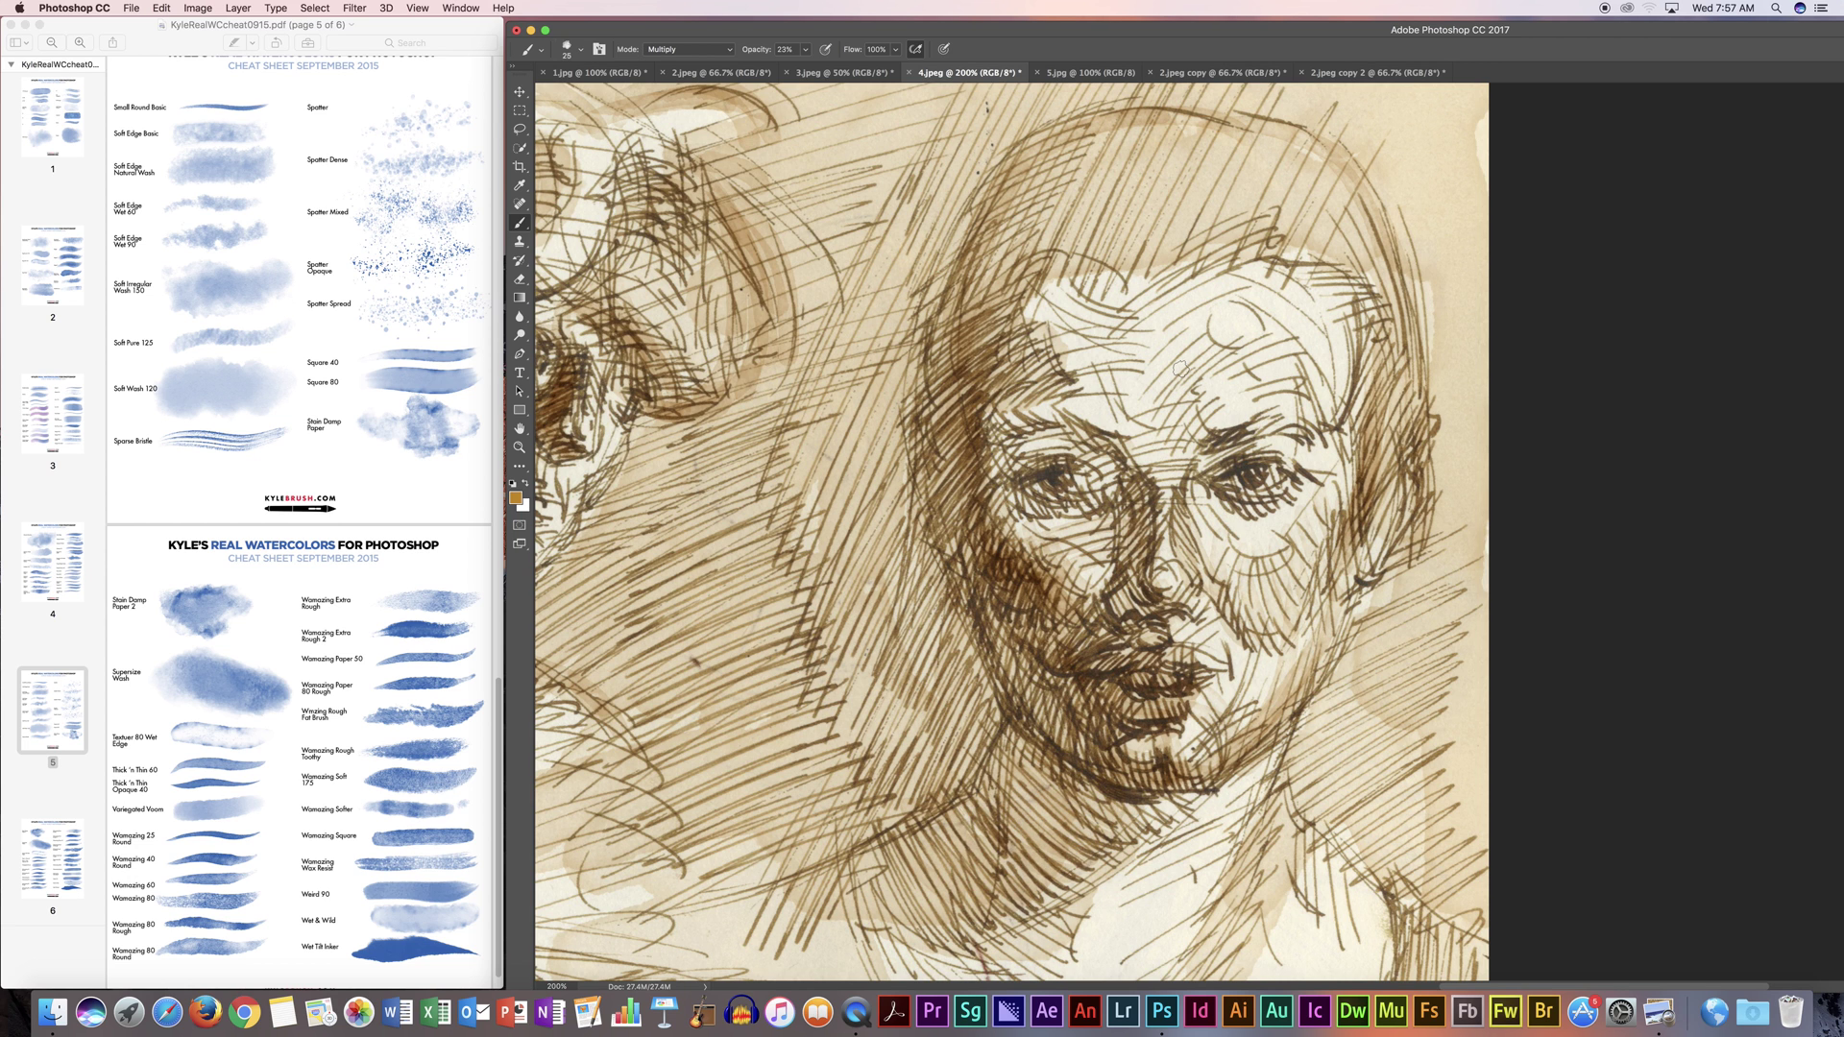
pyautogui.press('super+equal')
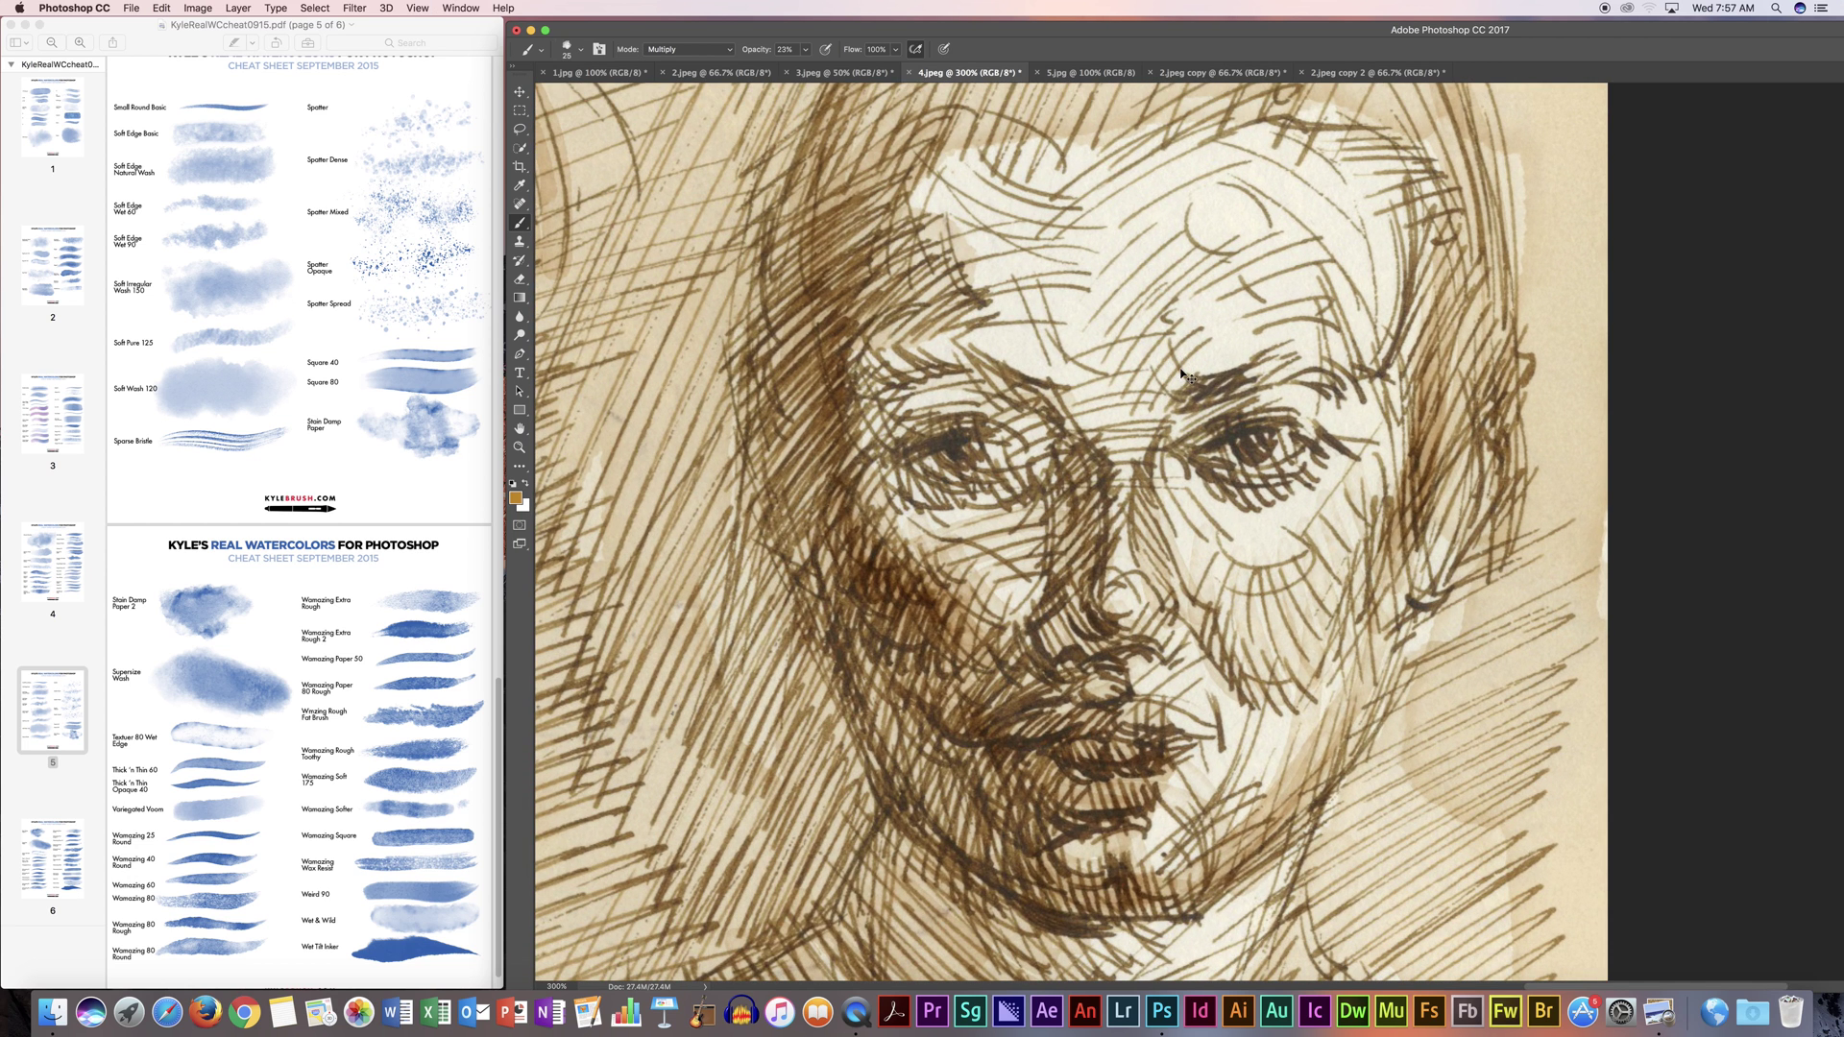
# Step: Choose the Kyle's Real Watercolor - Fine D... brush preset and set its opacity to 96%
pyautogui.press('super+equal')
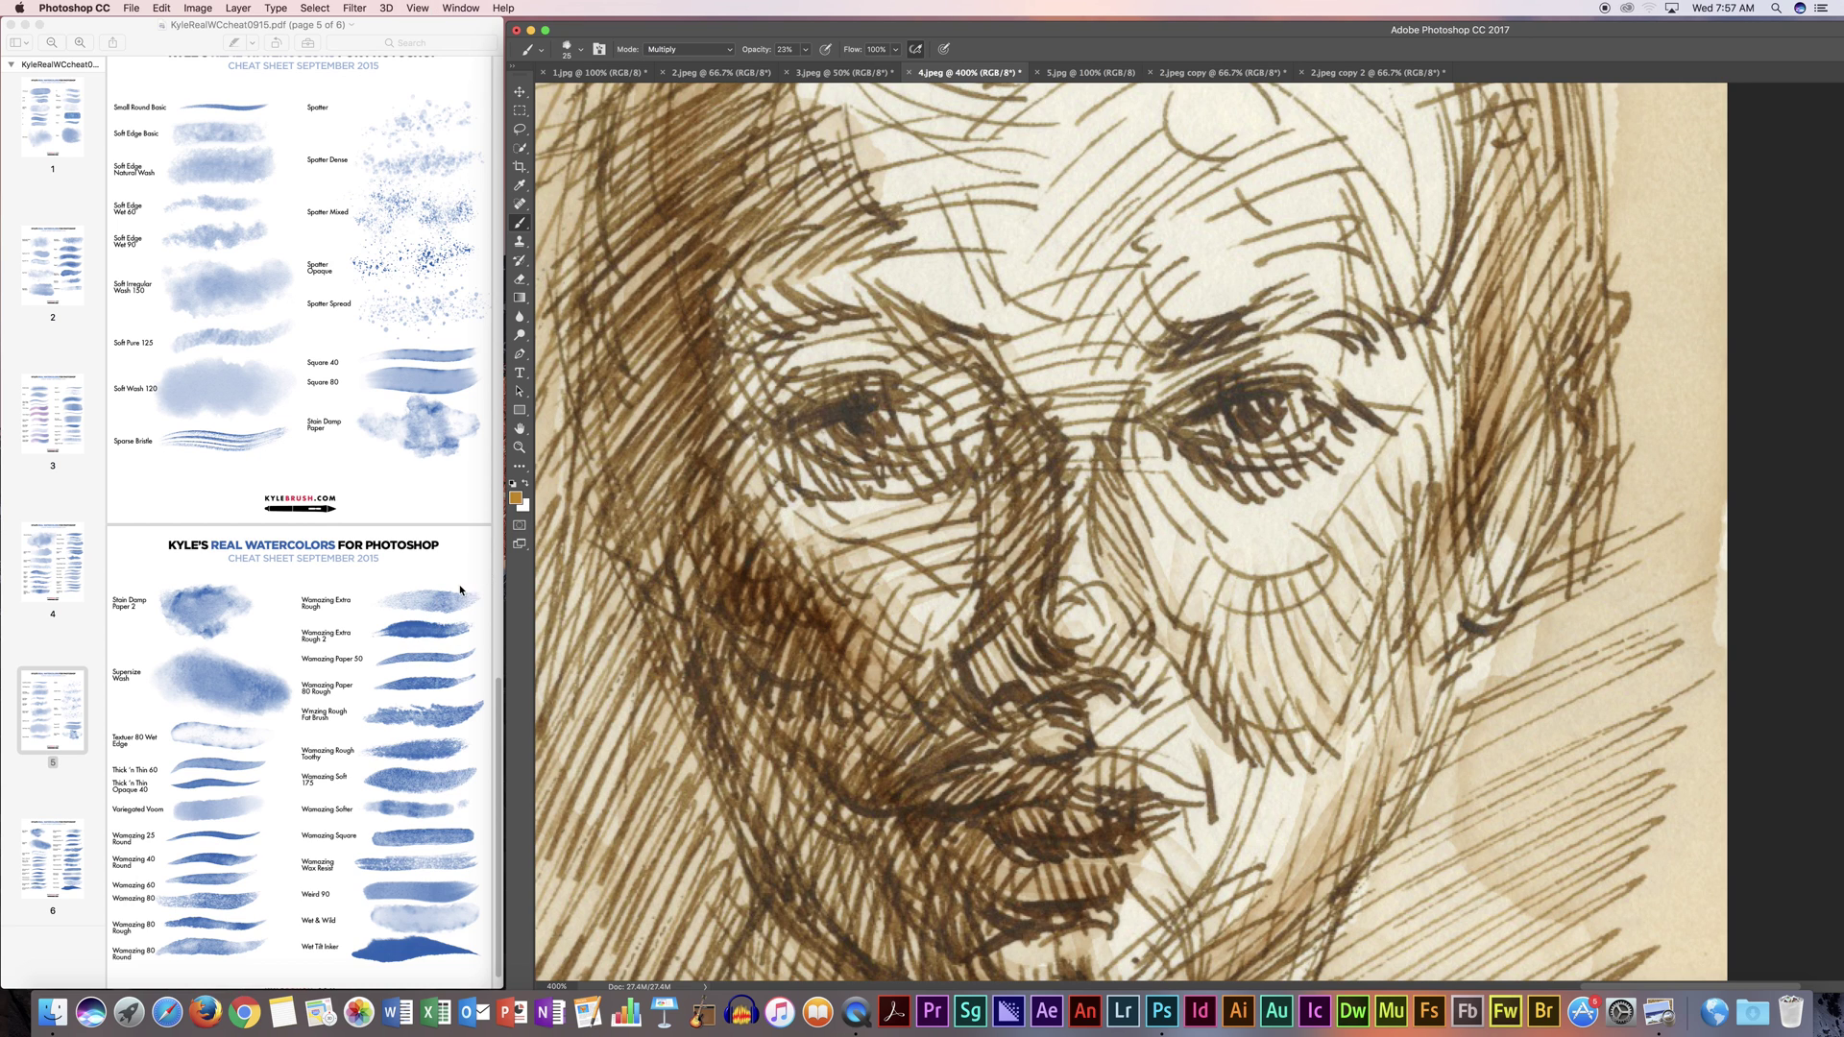
pyautogui.click(517, 499)
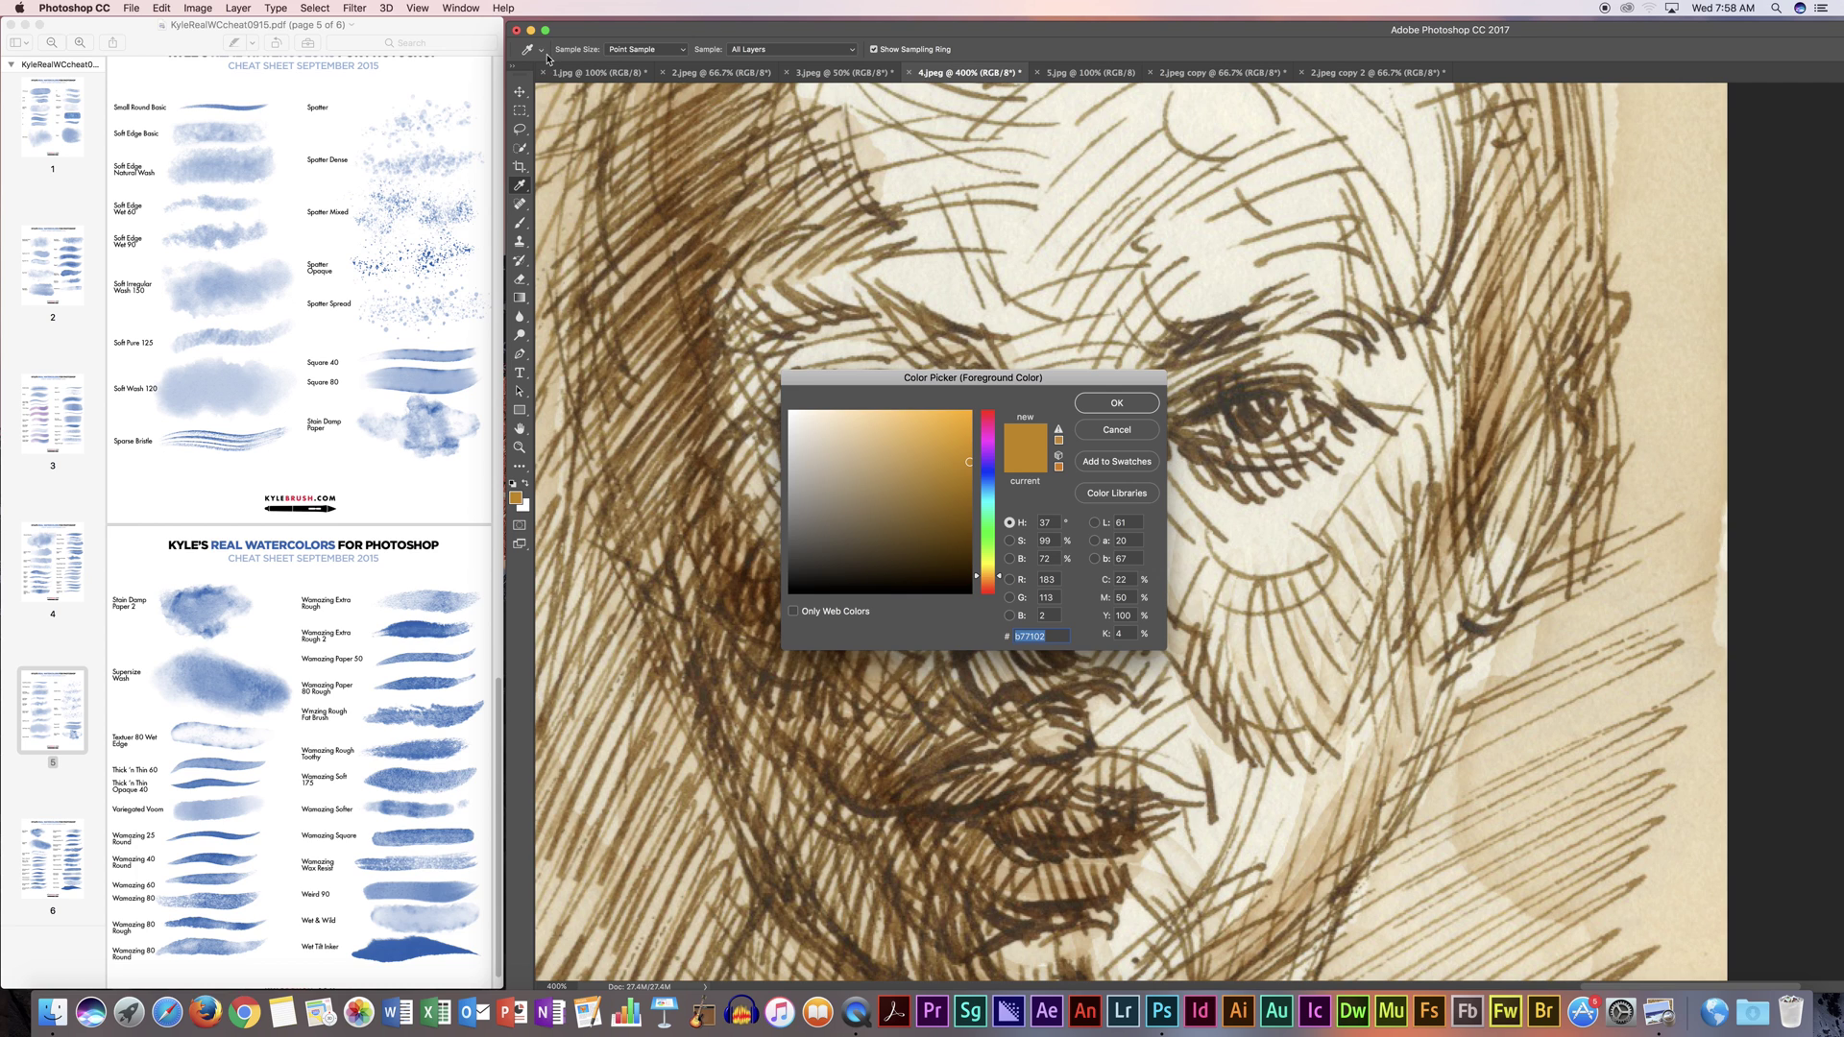
pyautogui.click(1139, 433)
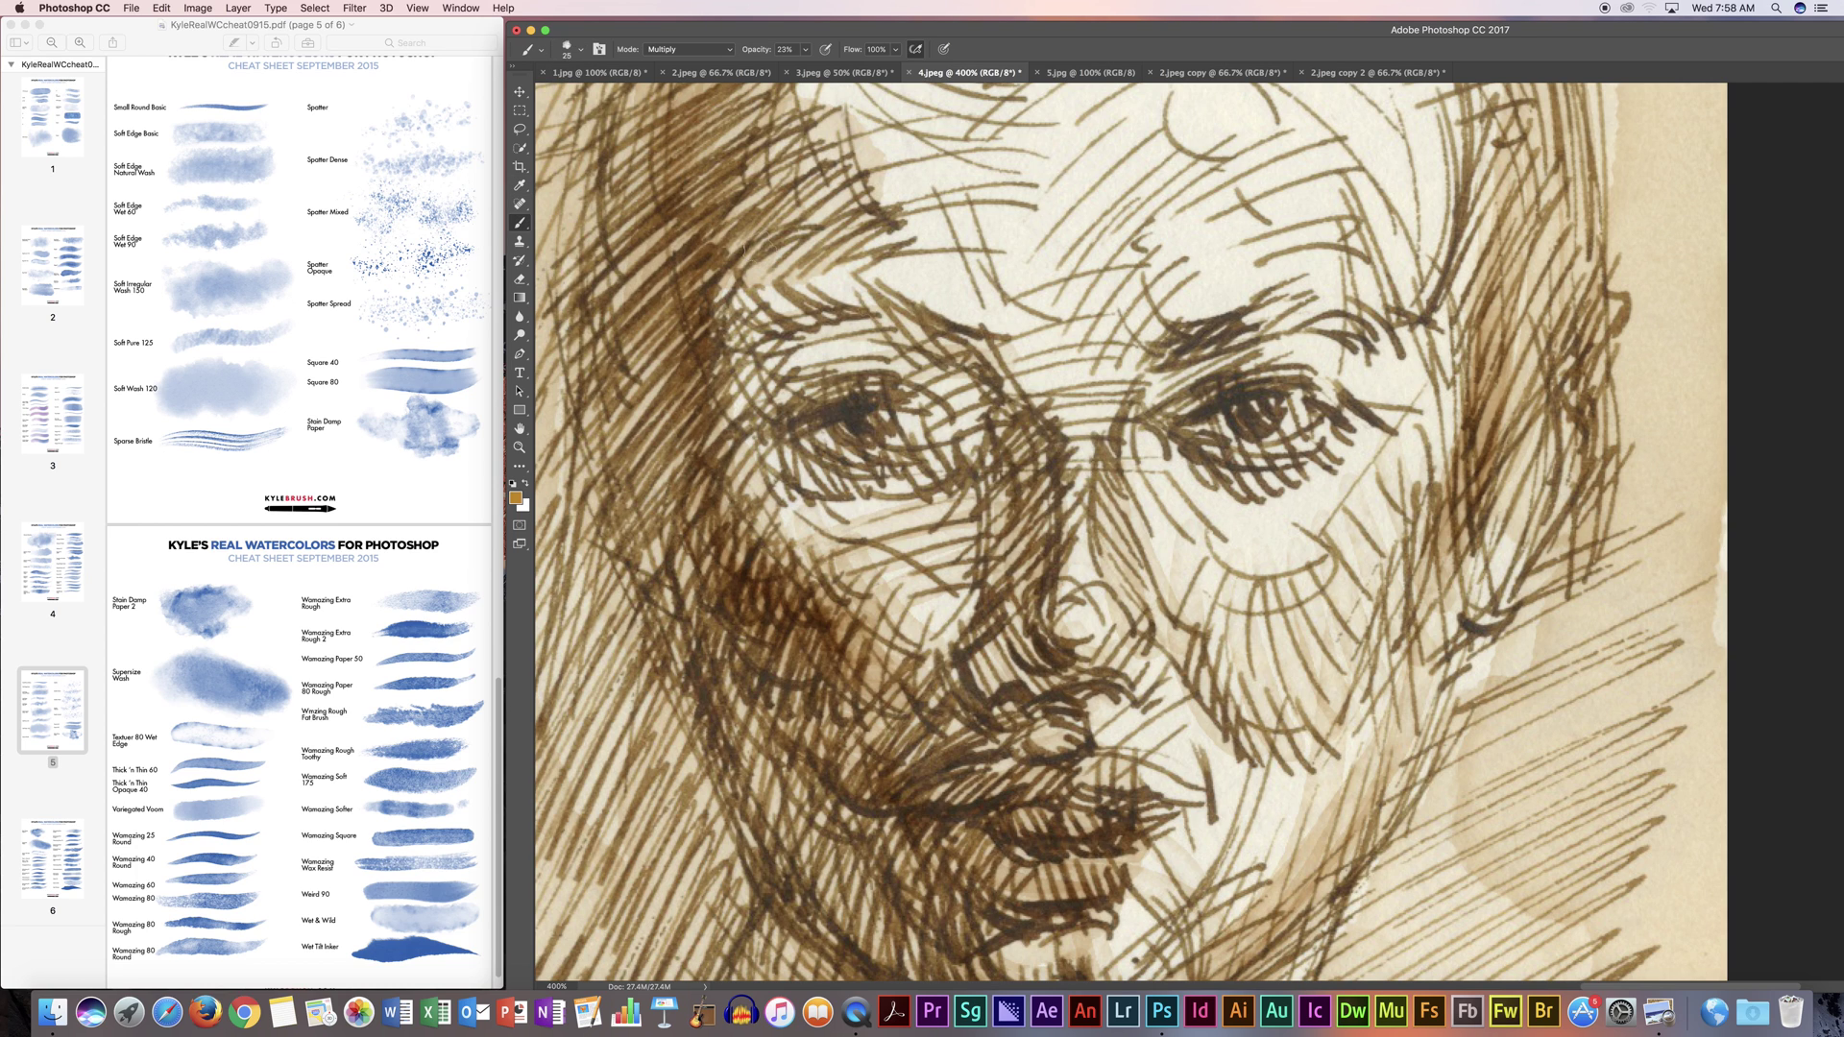
pyautogui.click(544, 53)
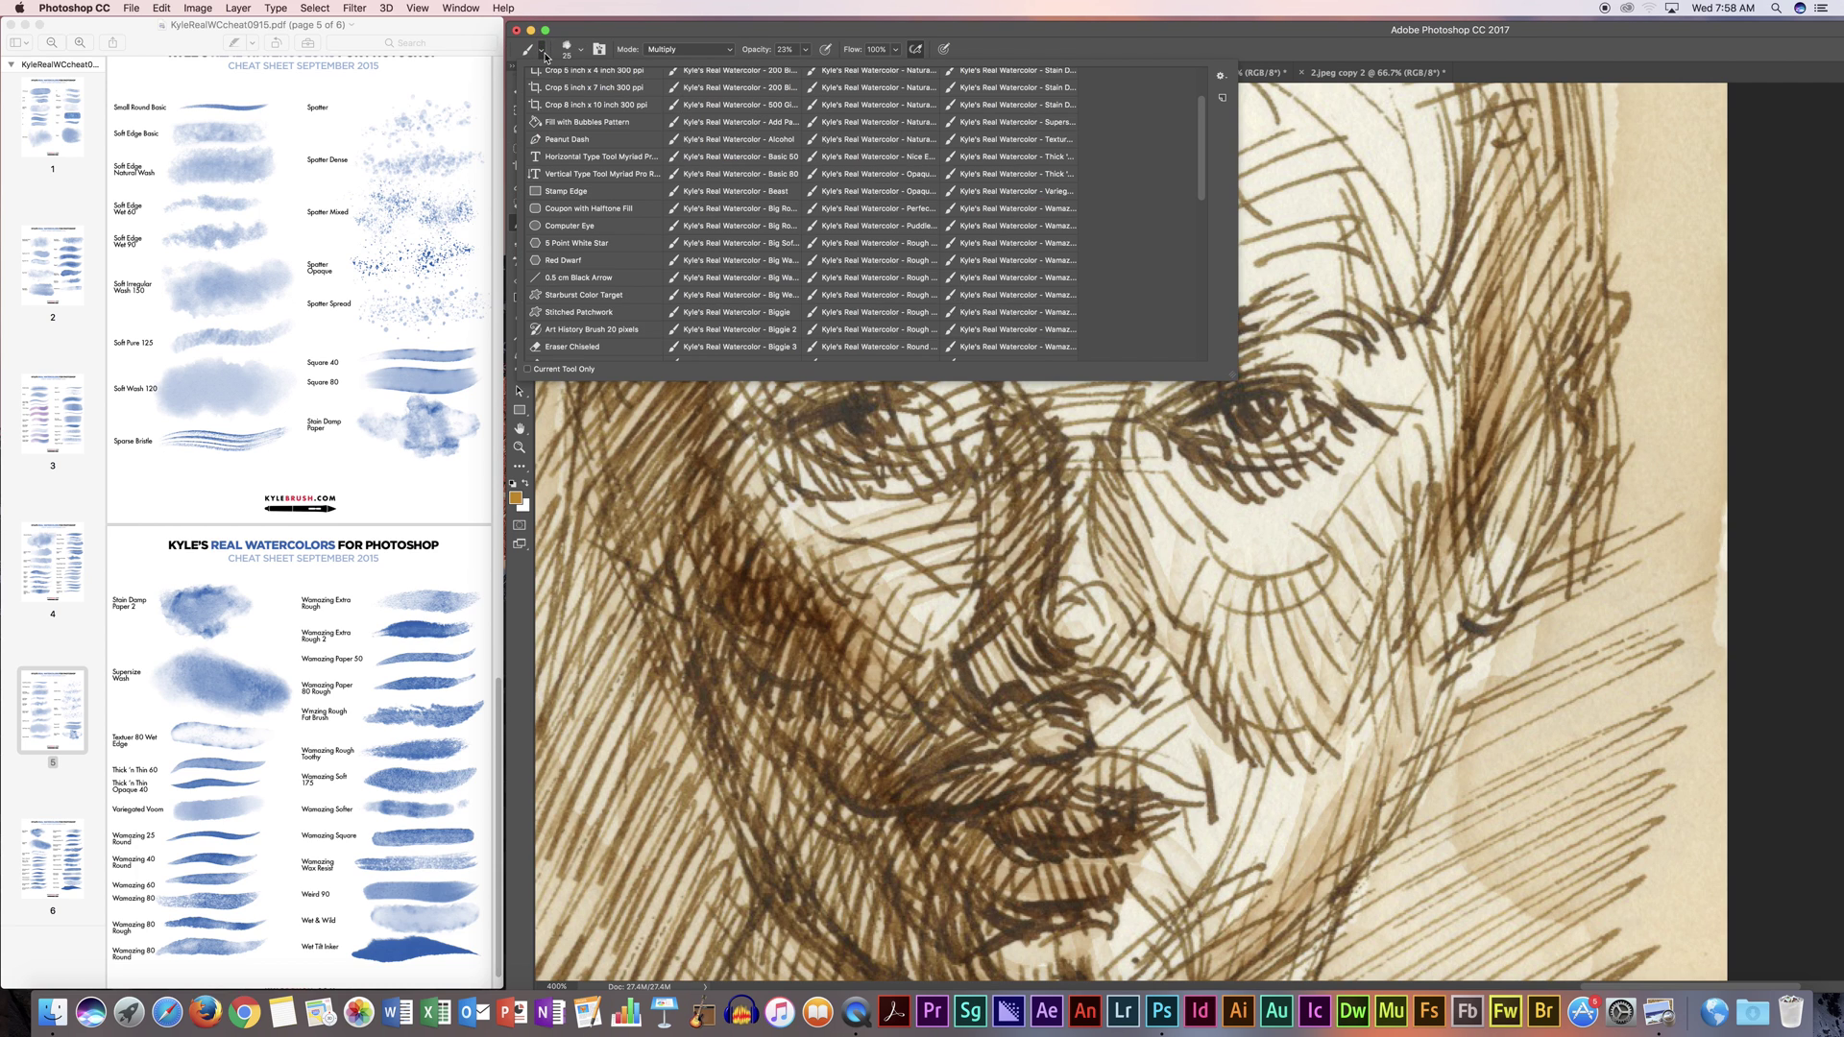
pyautogui.moveTo(1205, 188)
pyautogui.mouseDown()
pyautogui.moveTo(1210, 151)
pyautogui.moveTo(1202, 262)
pyautogui.moveTo(1206, 113)
pyautogui.moveTo(1204, 327)
pyautogui.mouseUp()
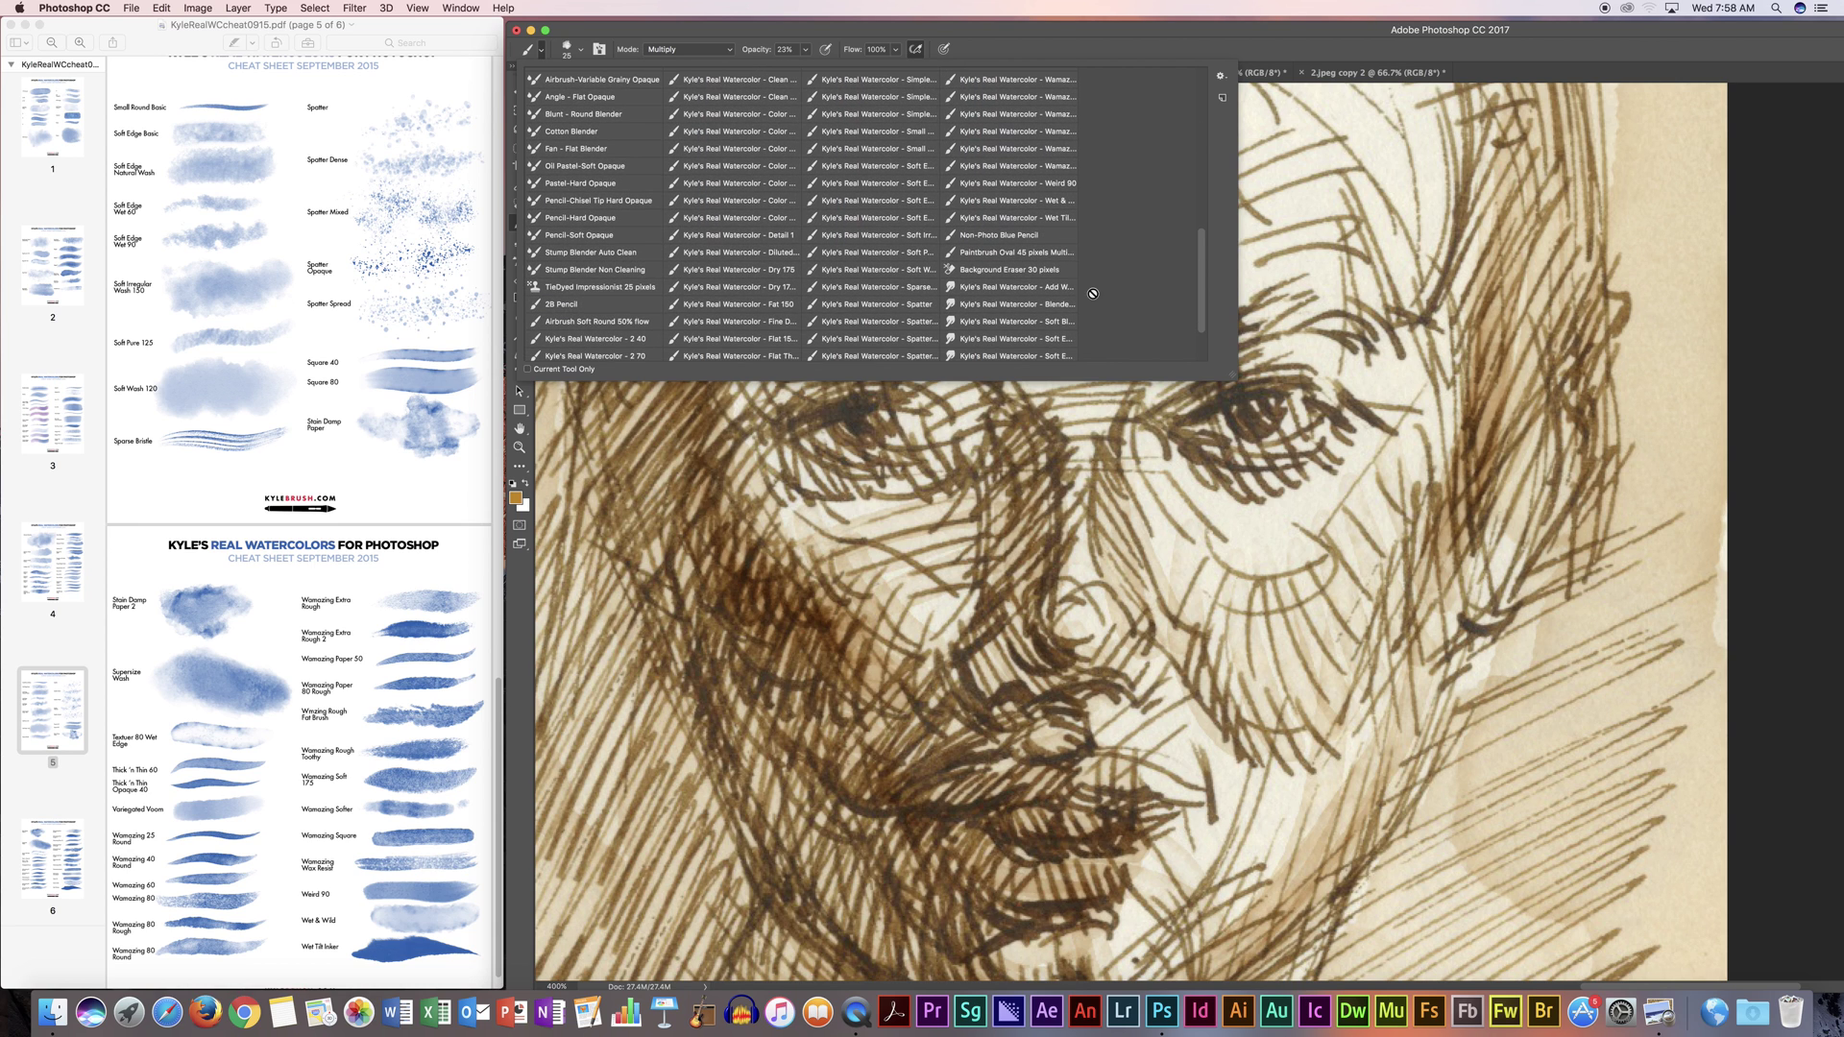
pyautogui.click(778, 321)
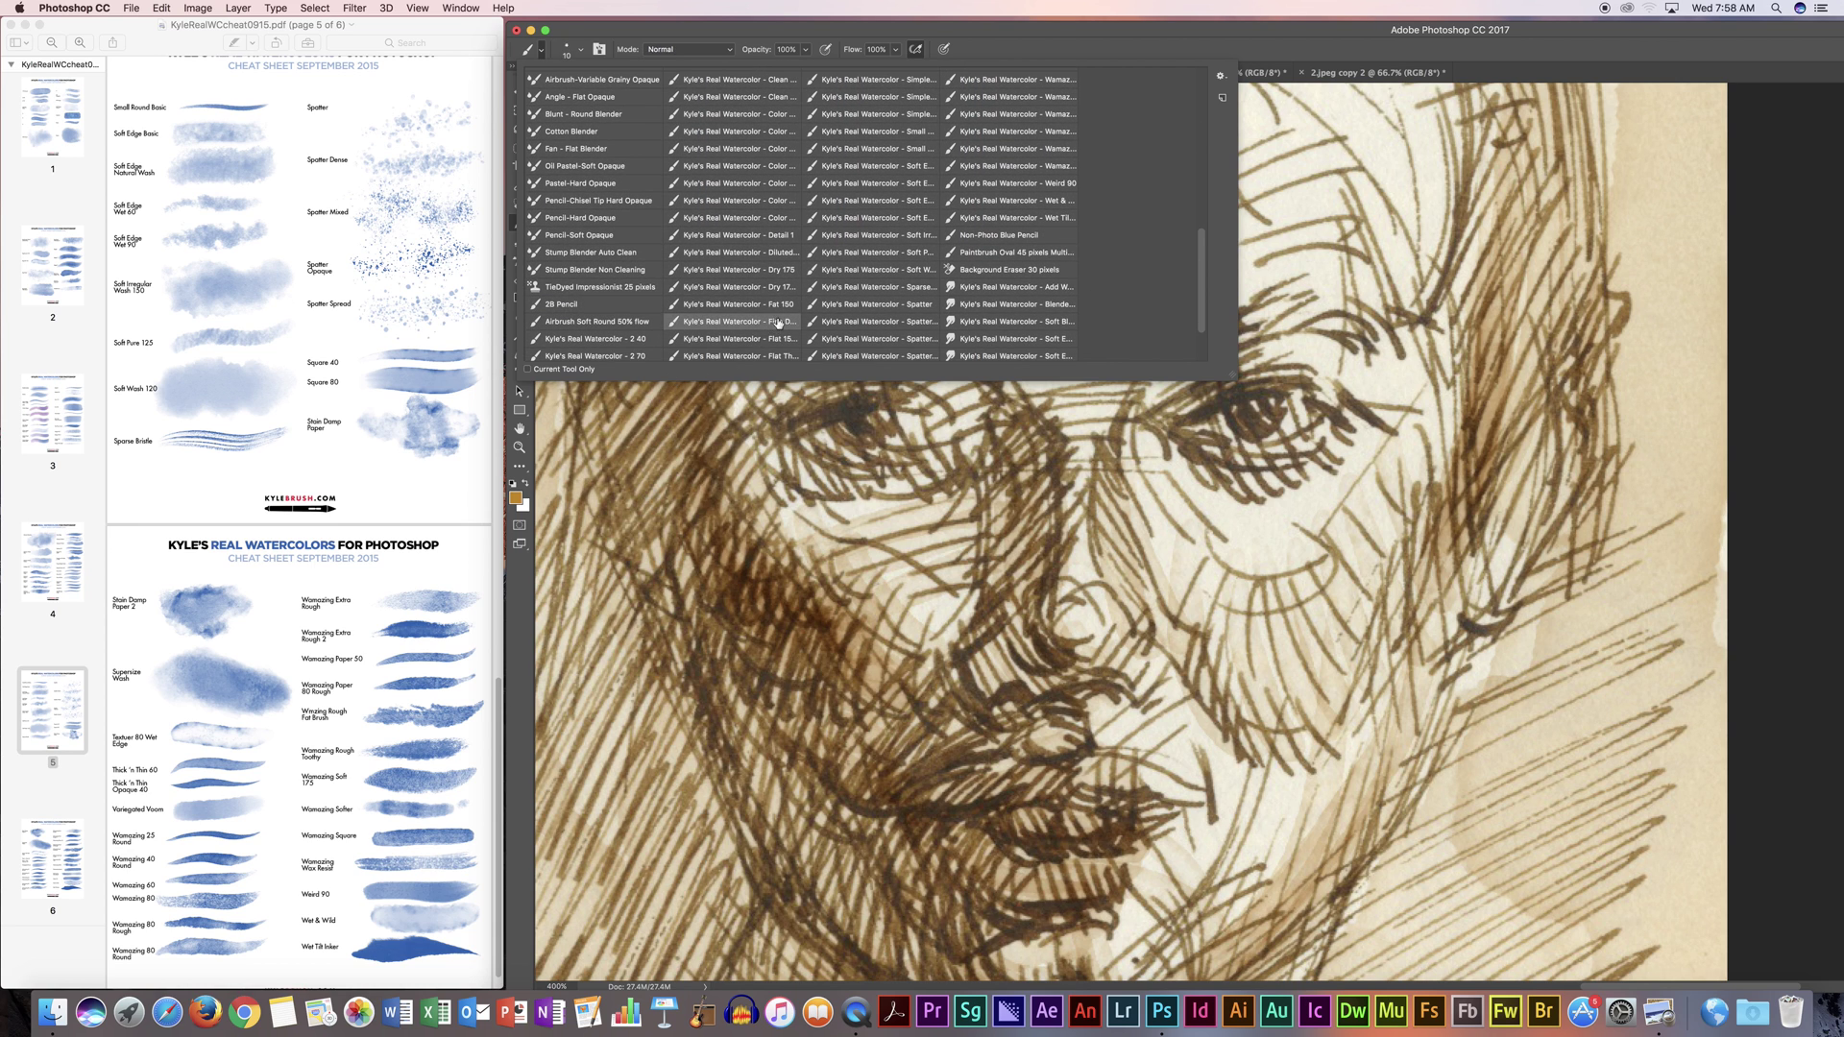
pyautogui.click(1304, 50)
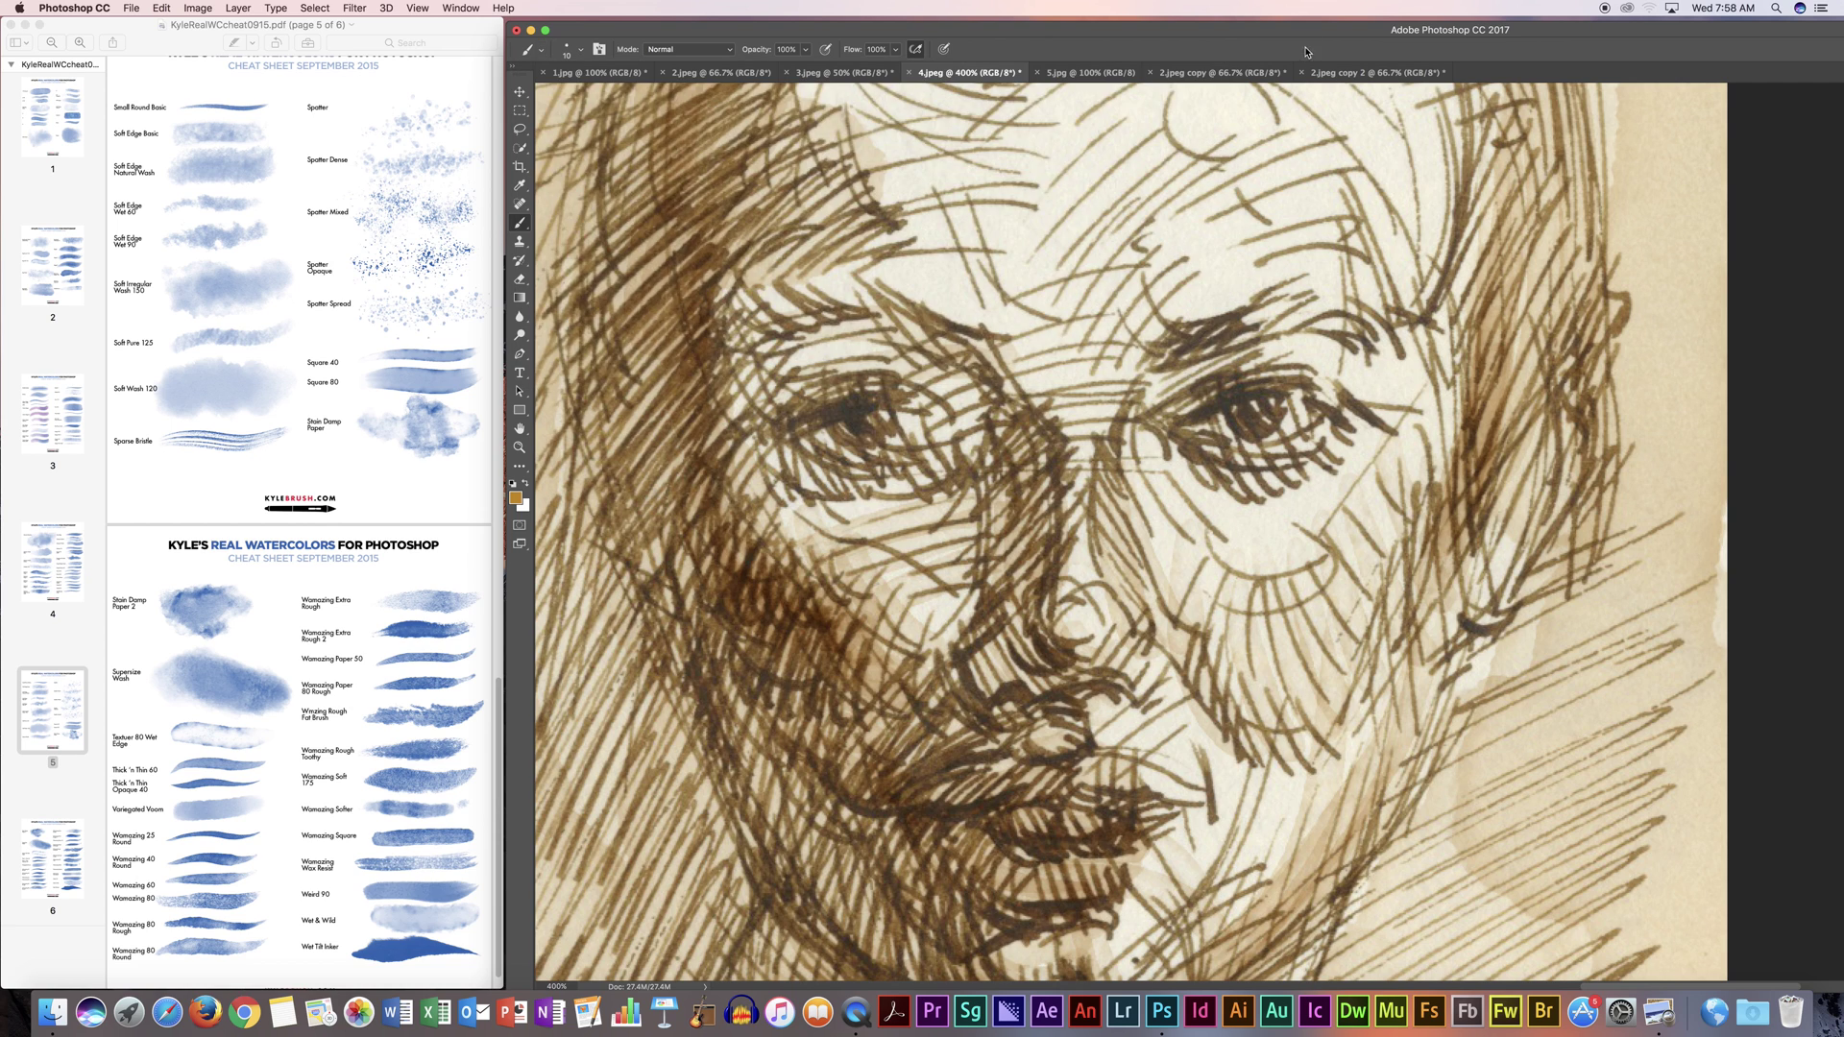
pyautogui.click(807, 50)
pyautogui.moveTo(805, 69); pyautogui.dragTo(802, 70)
# Step: Sample a paper tone, lighten it to off-white f2eee0, and dot highlights into both eyes of the upper-right portrait
pyautogui.click(516, 497)
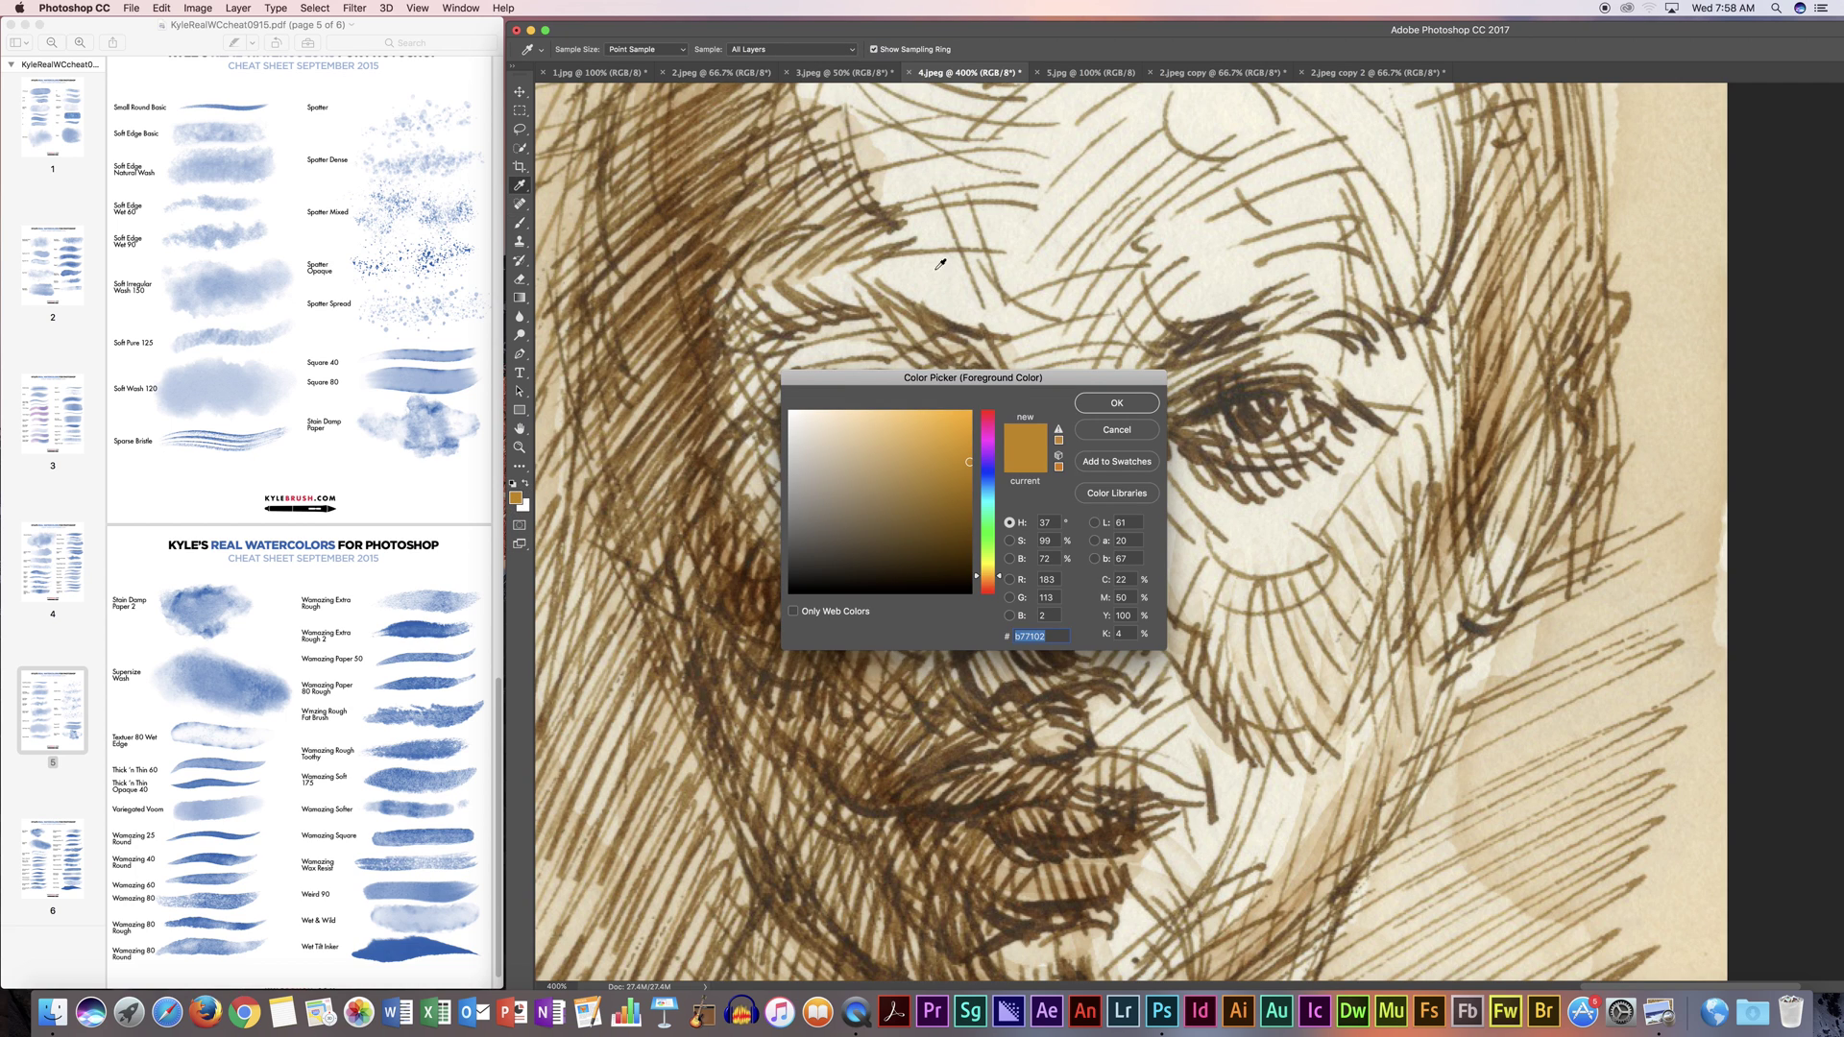
pyautogui.click(1234, 283)
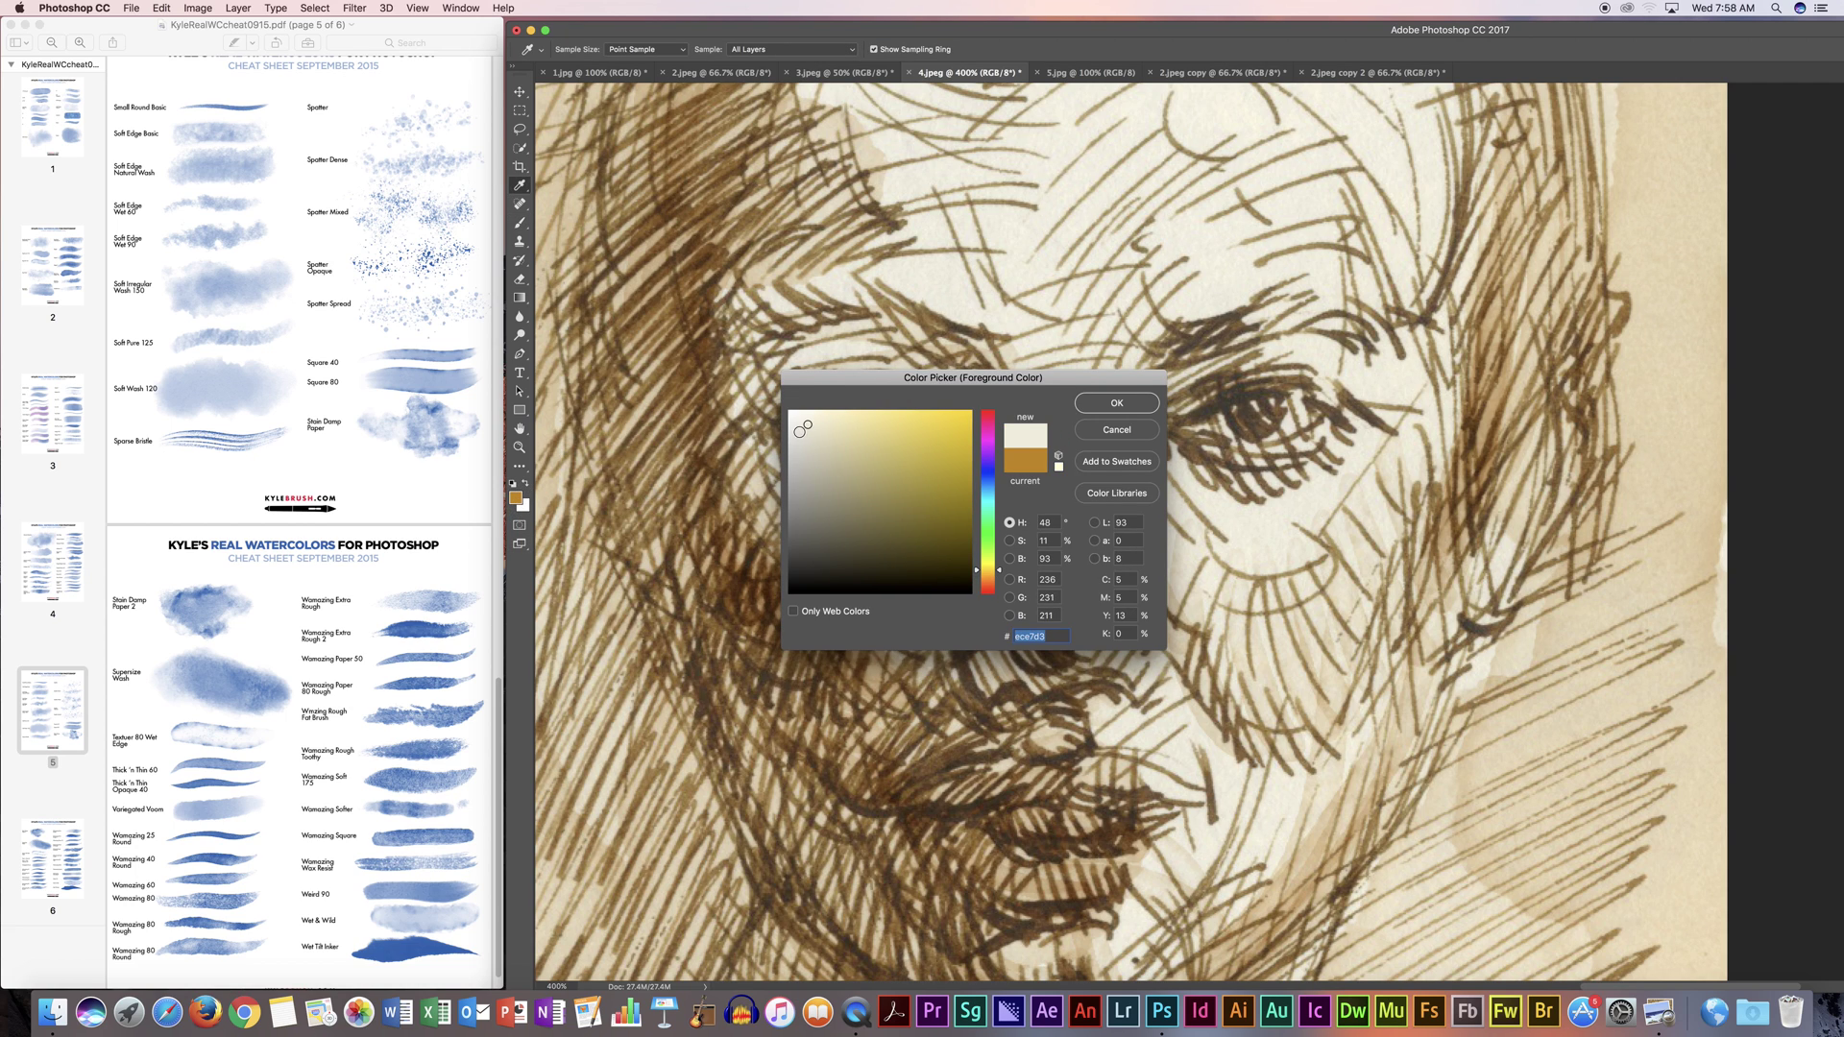
pyautogui.moveTo(809, 428); pyautogui.dragTo(800, 420)
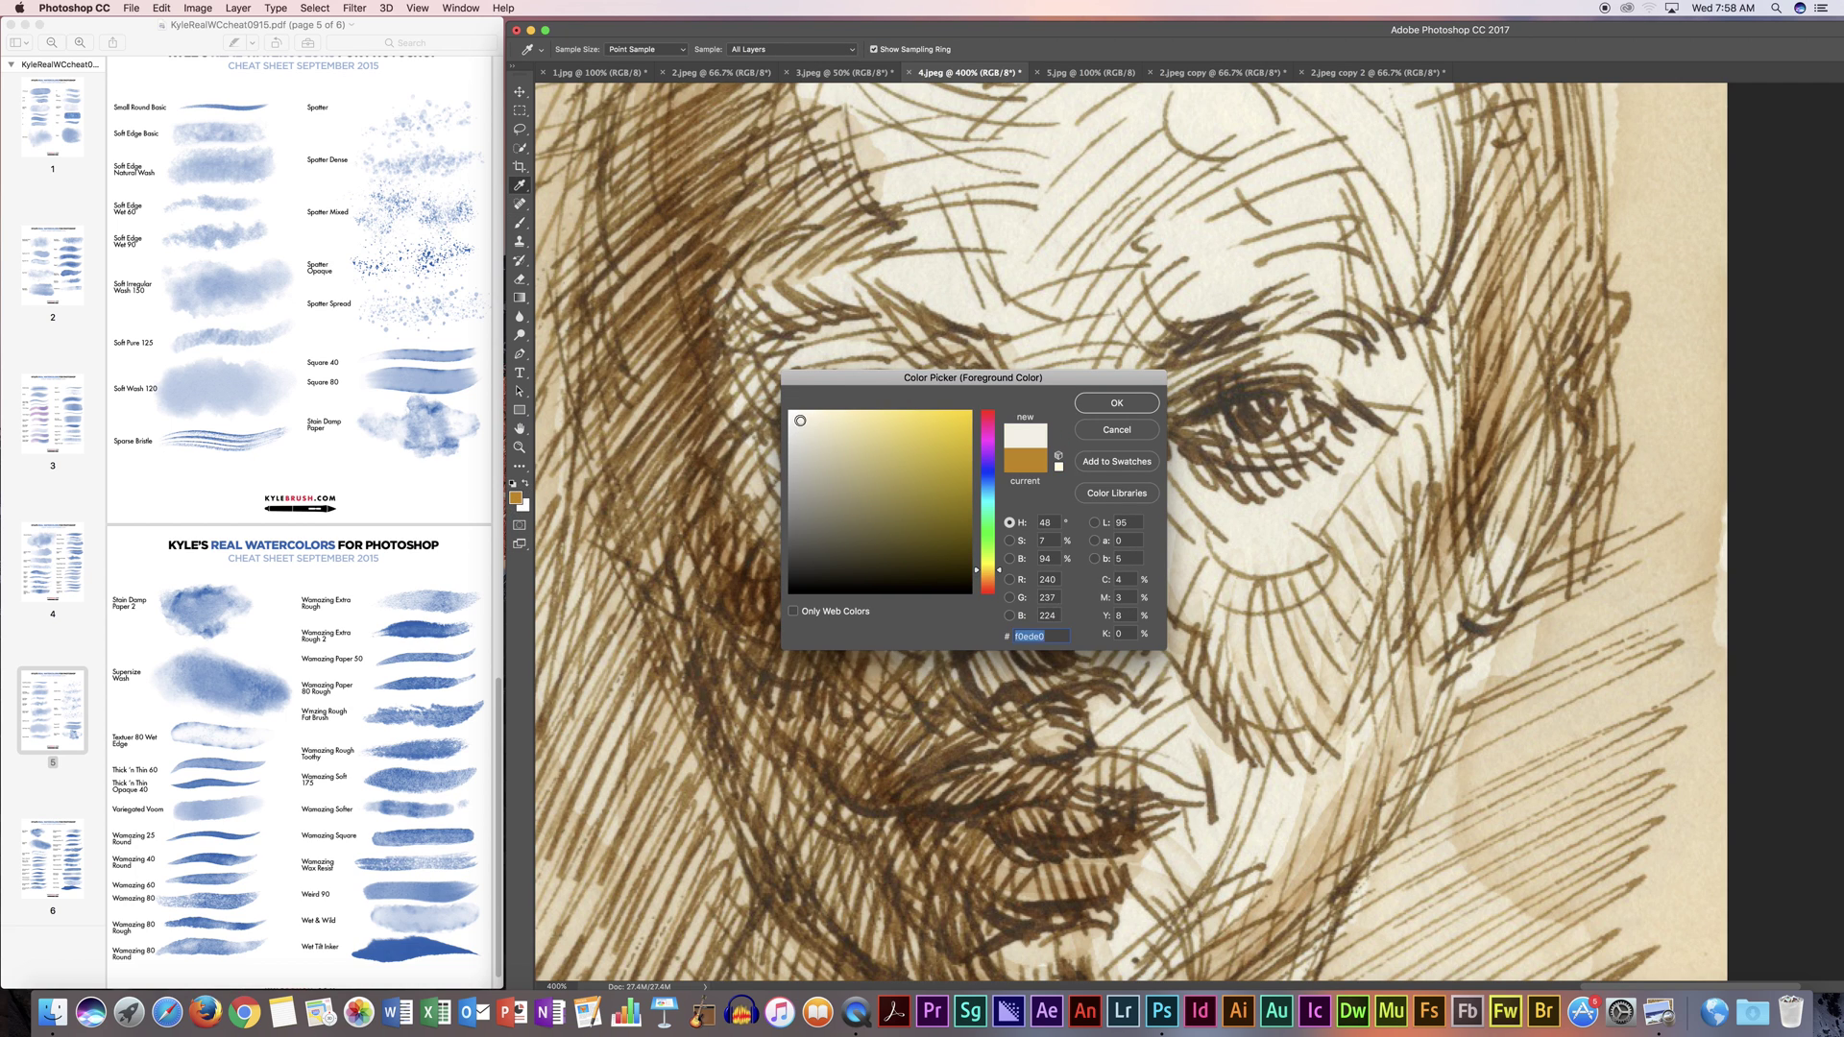
pyautogui.click(1117, 402)
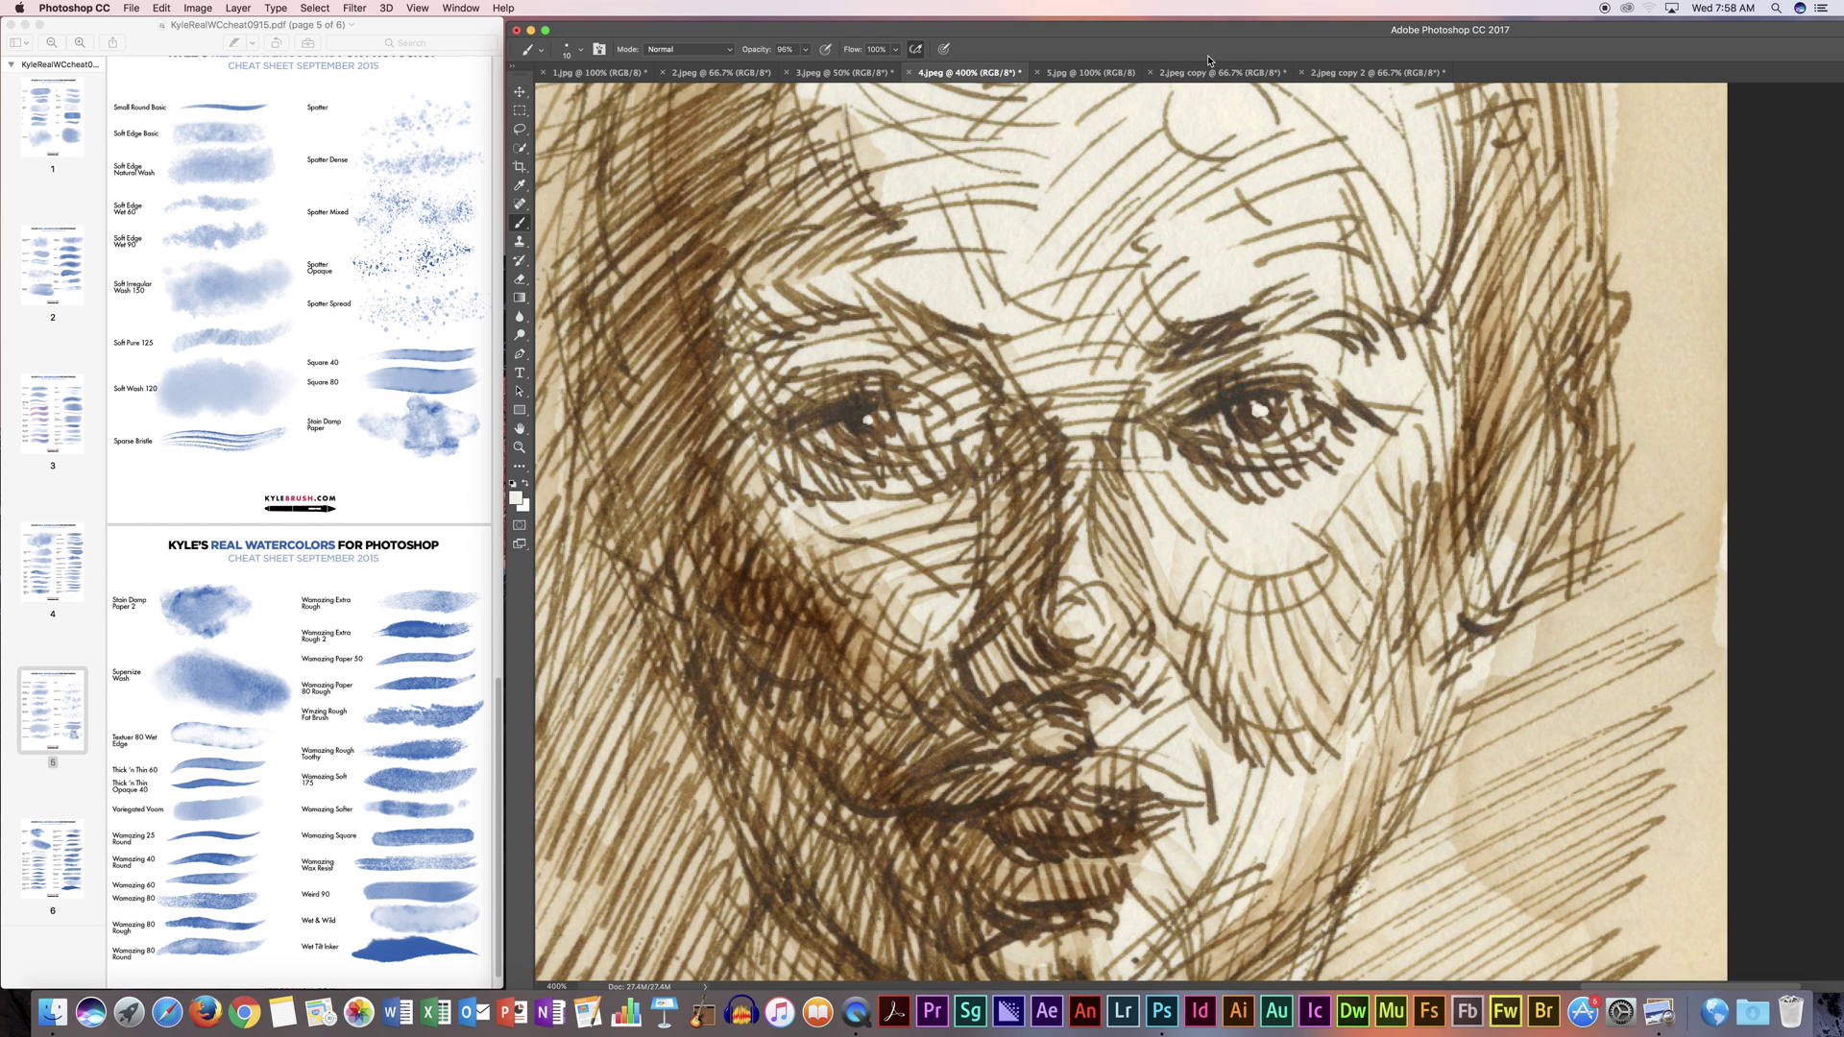
pyautogui.press('super+minus')
pyautogui.press('super+minus')
pyautogui.press('super+minus')
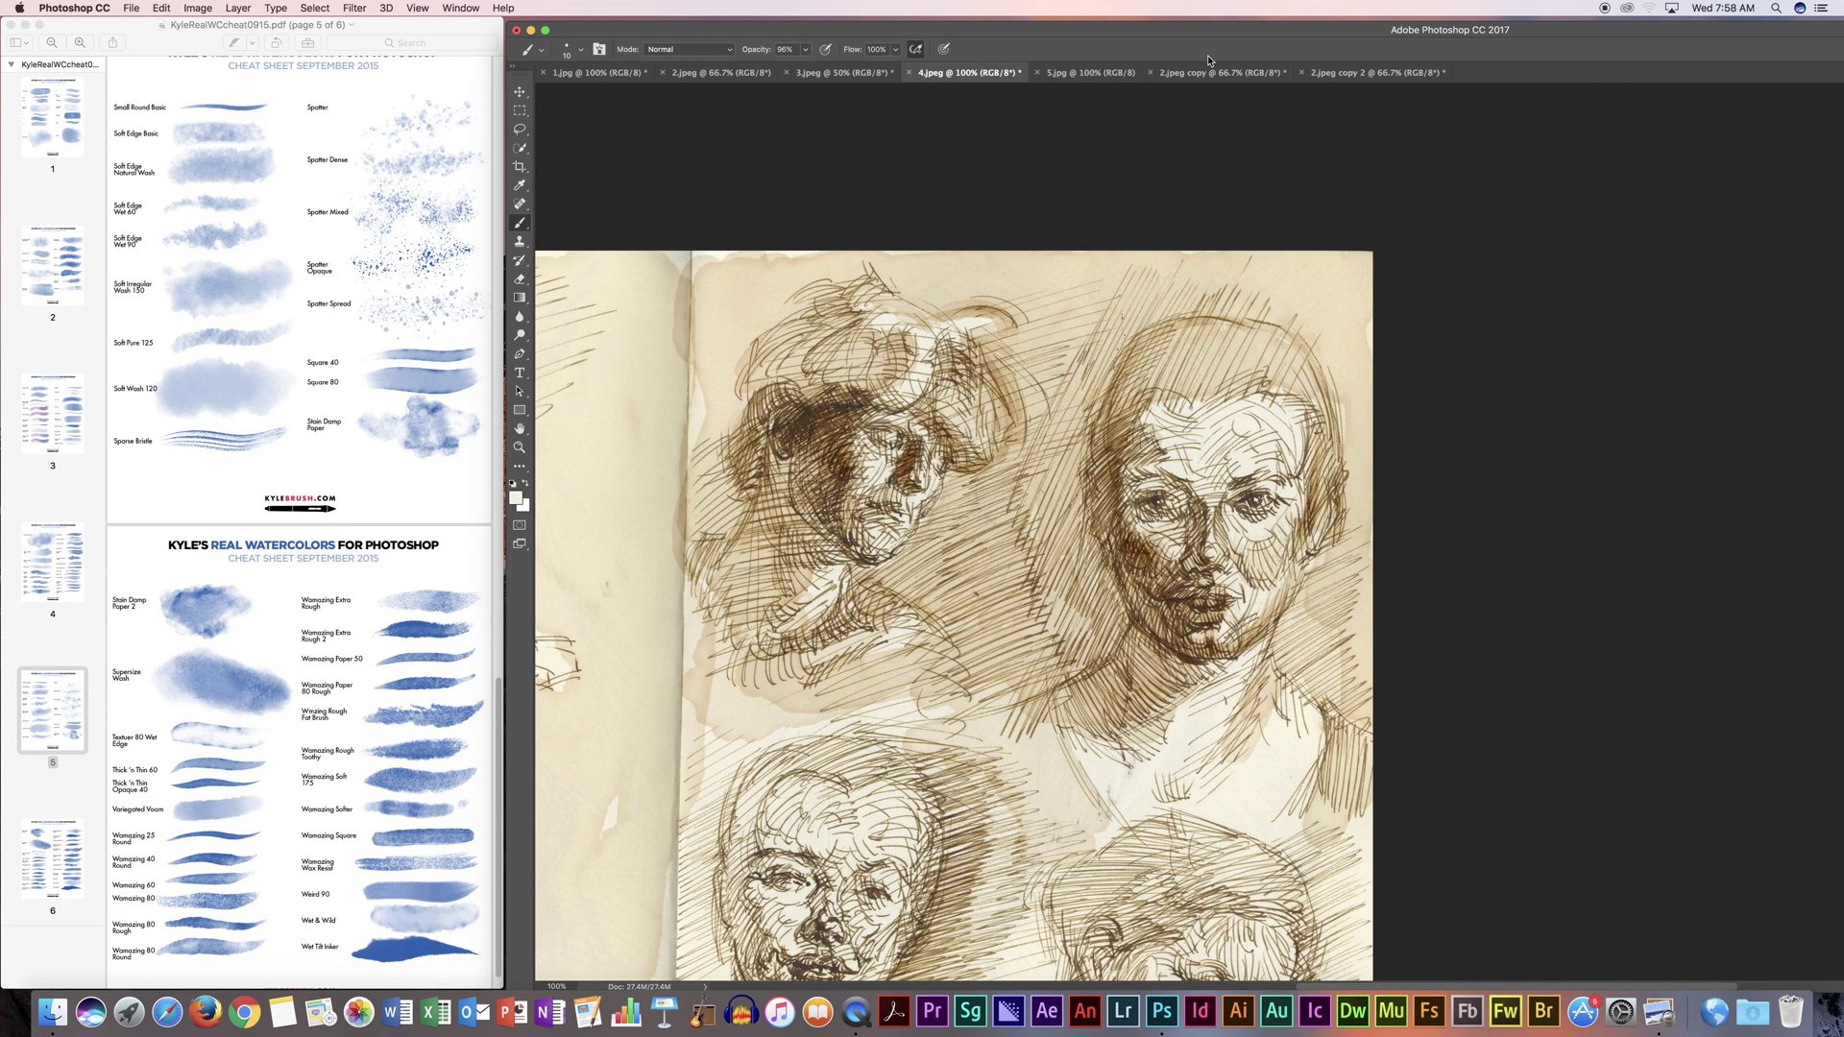
pyautogui.press('super+minus')
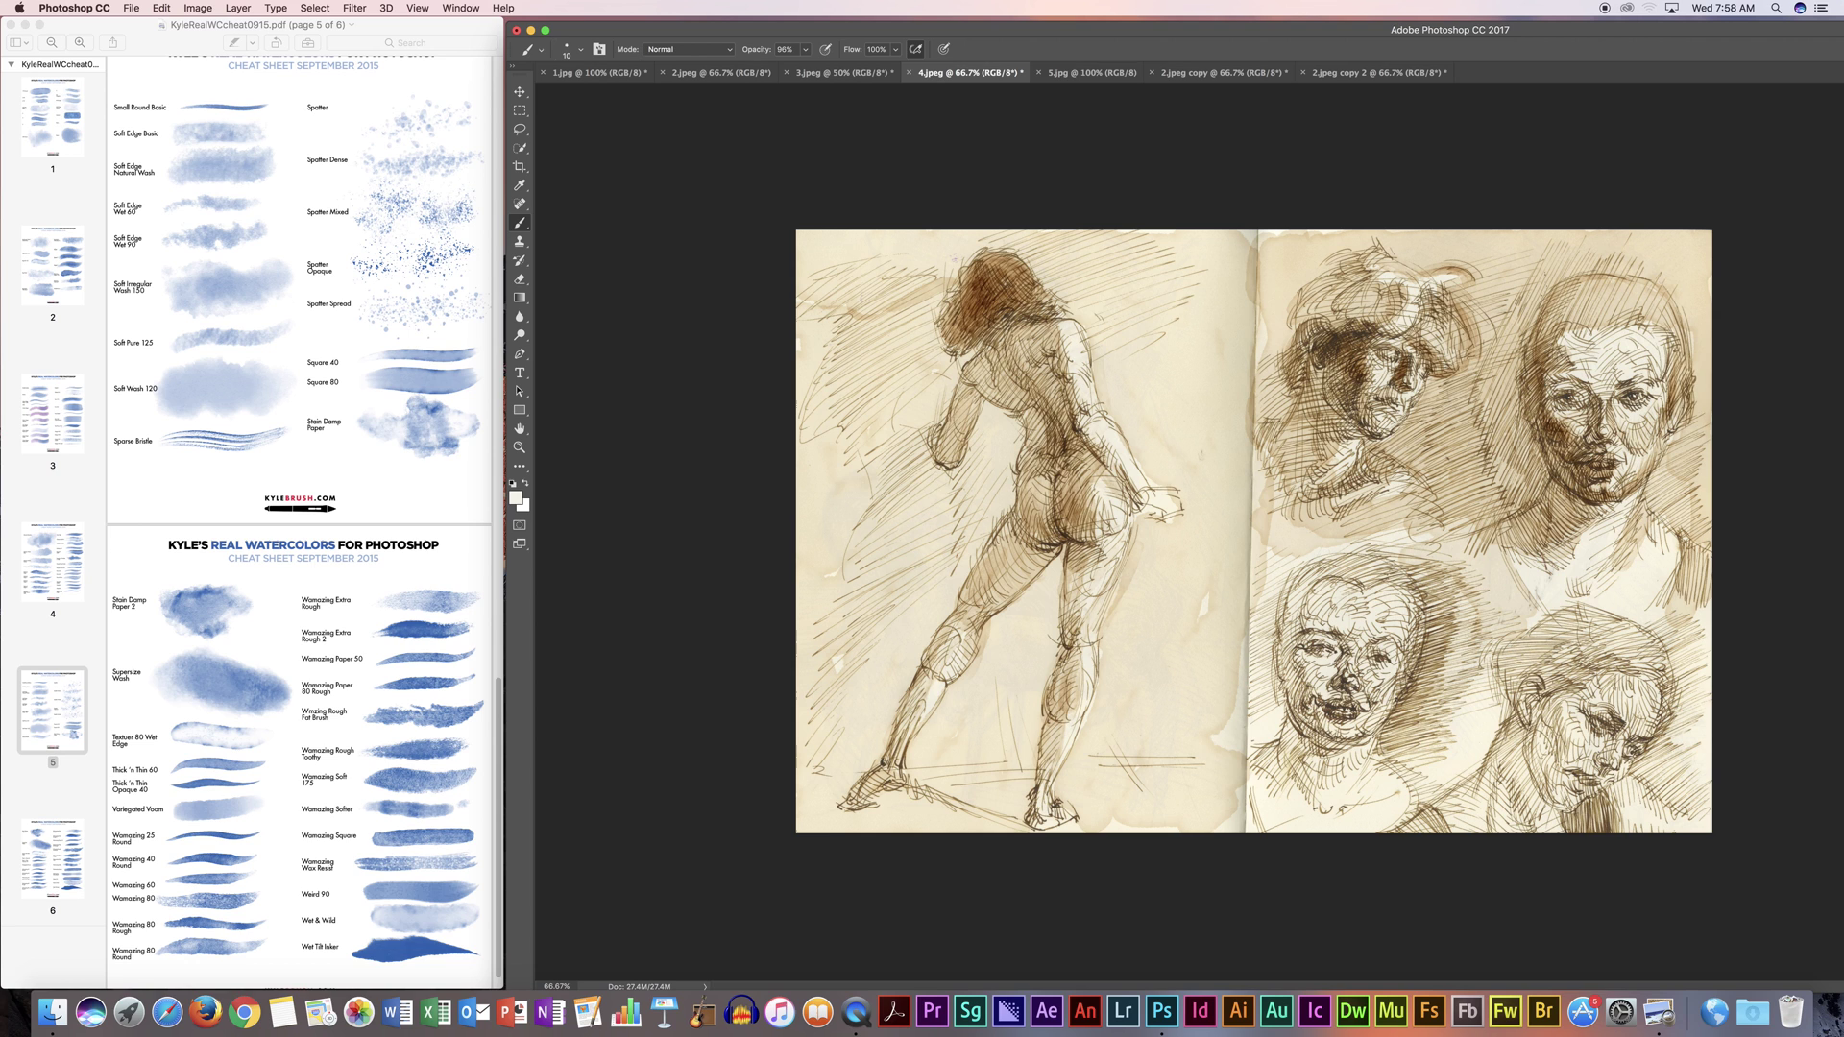
# Step: Switch to the 5.jpg sketch and choose the 80 px Kyle's Real Watercolor Texture brush preset
pyautogui.click(1097, 74)
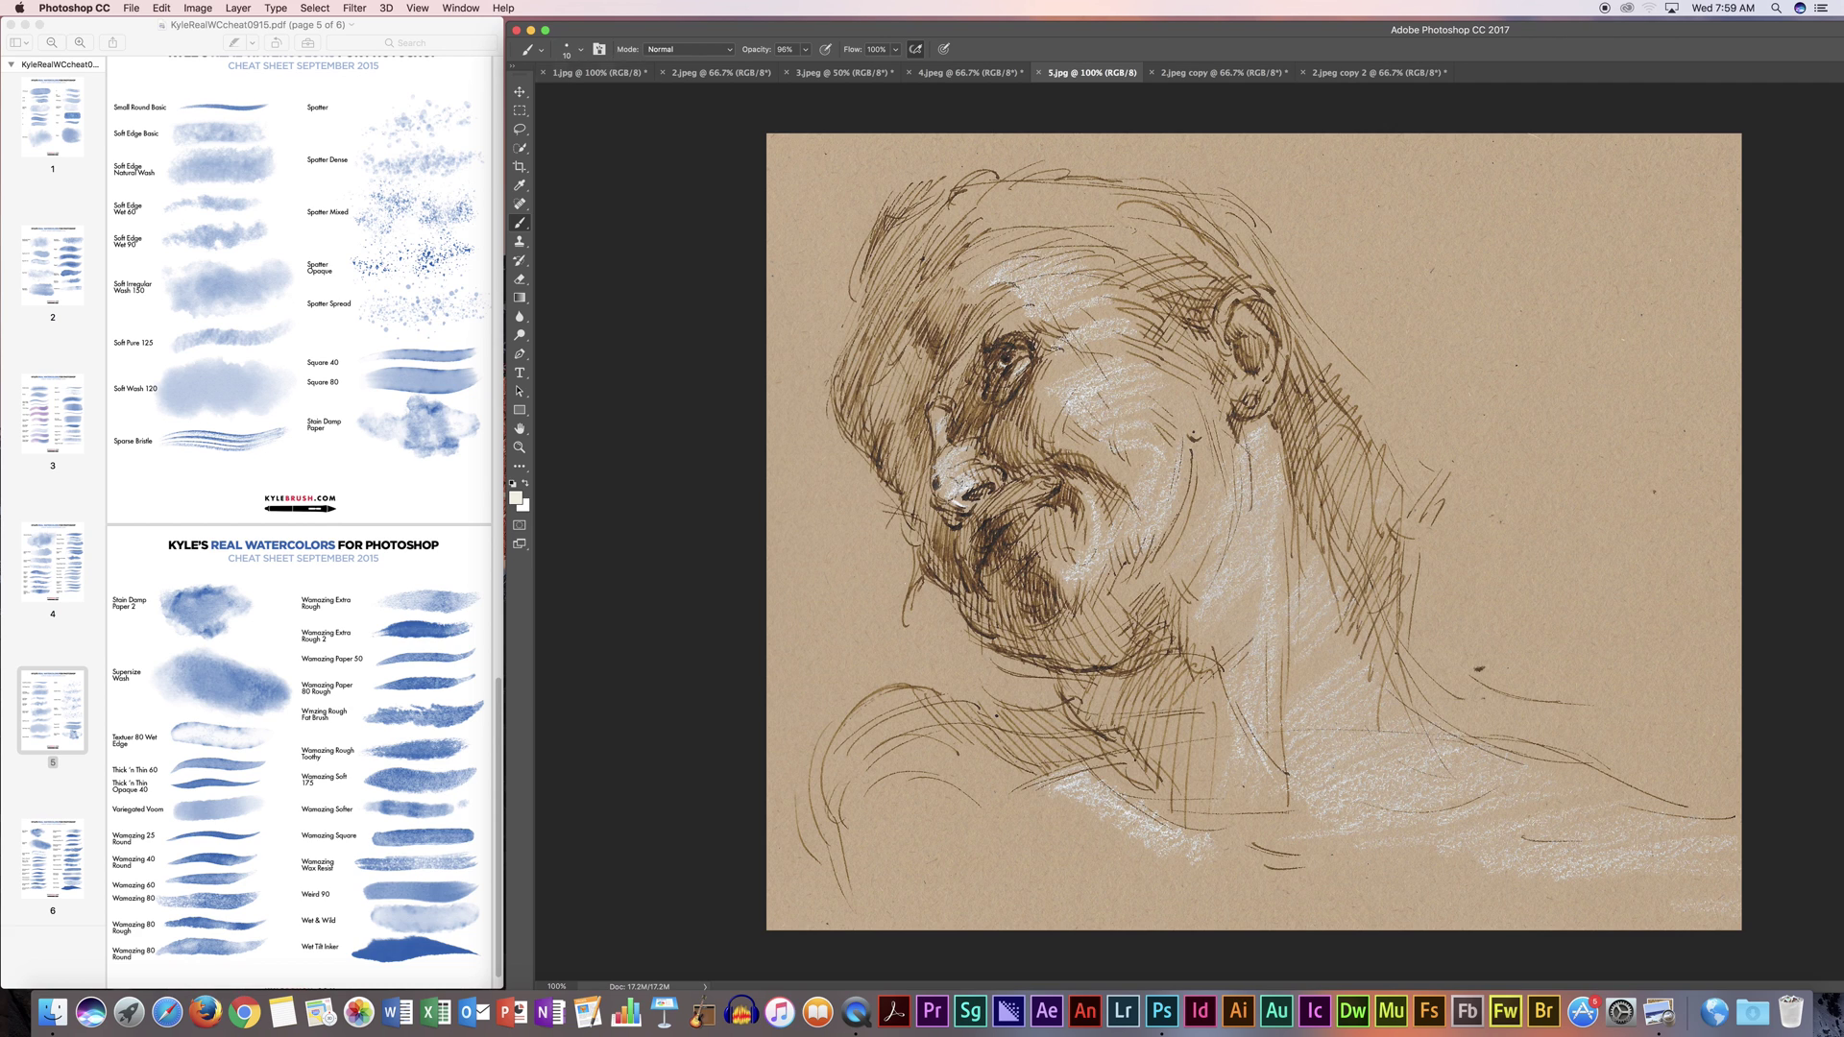
pyautogui.click(540, 51)
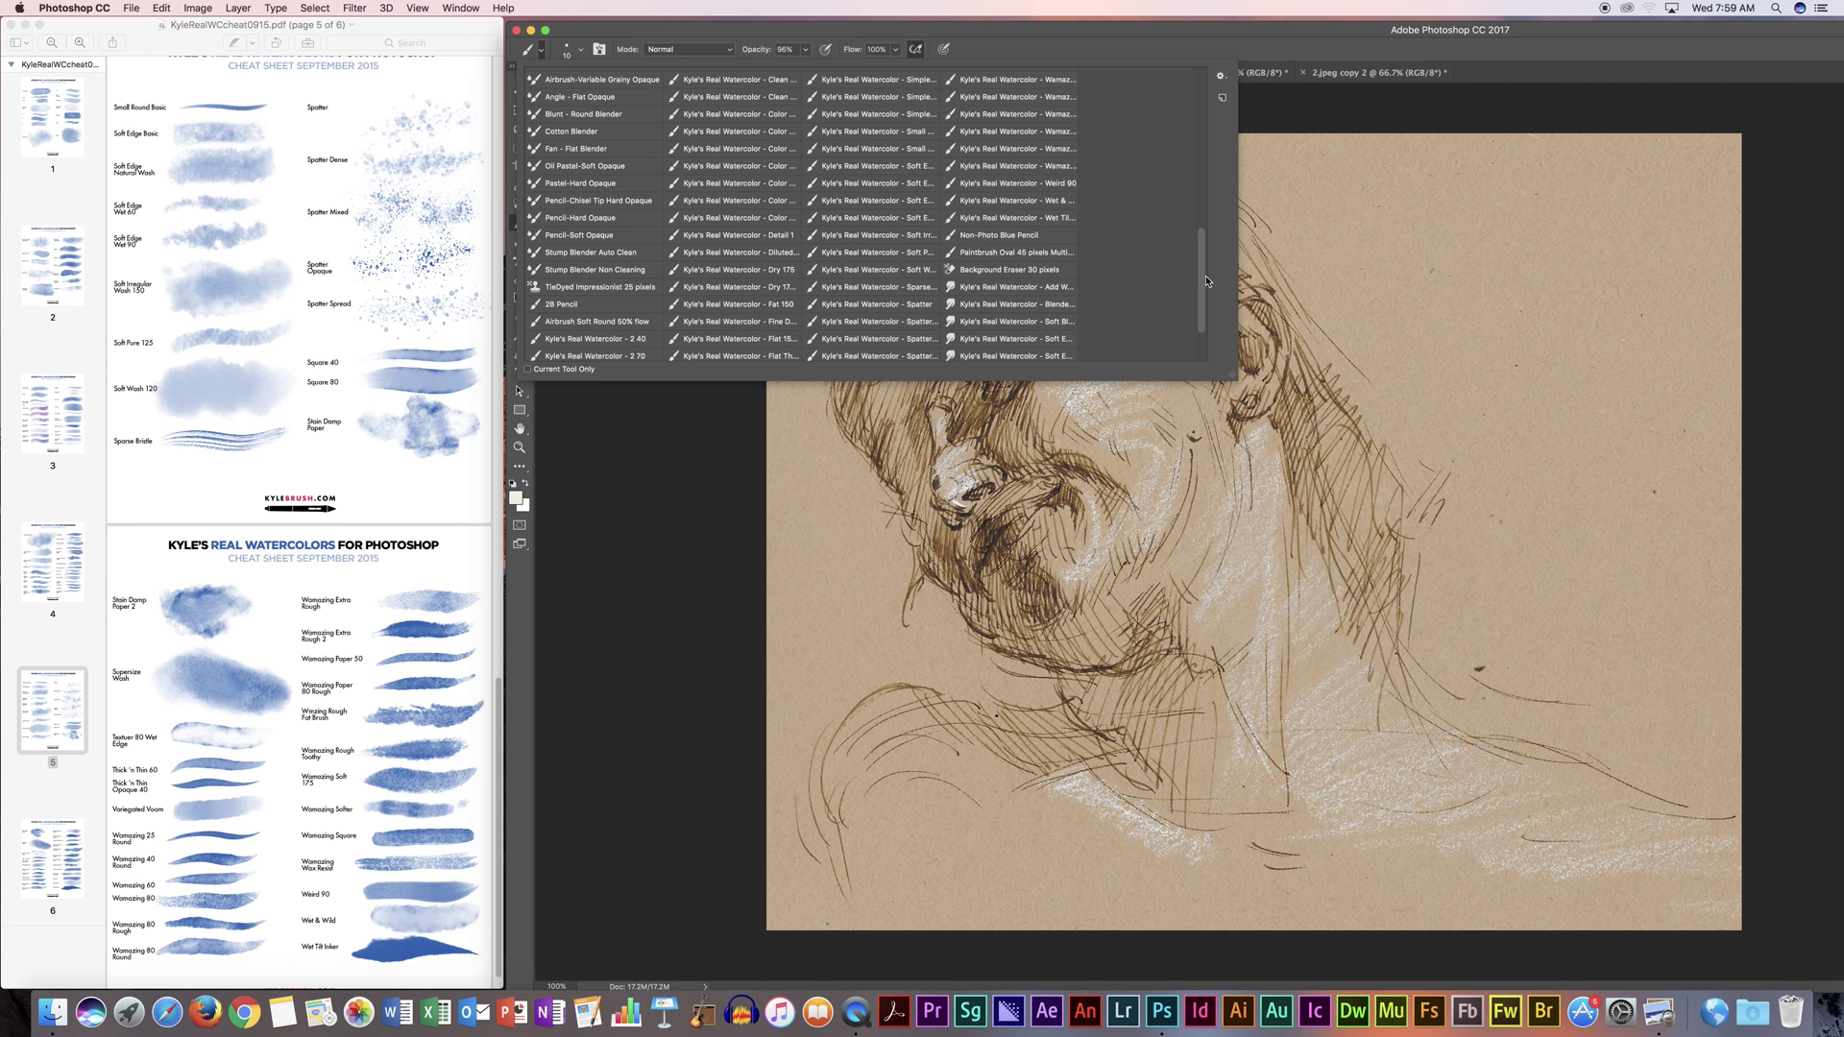
pyautogui.scroll(-3, 1197, 273)
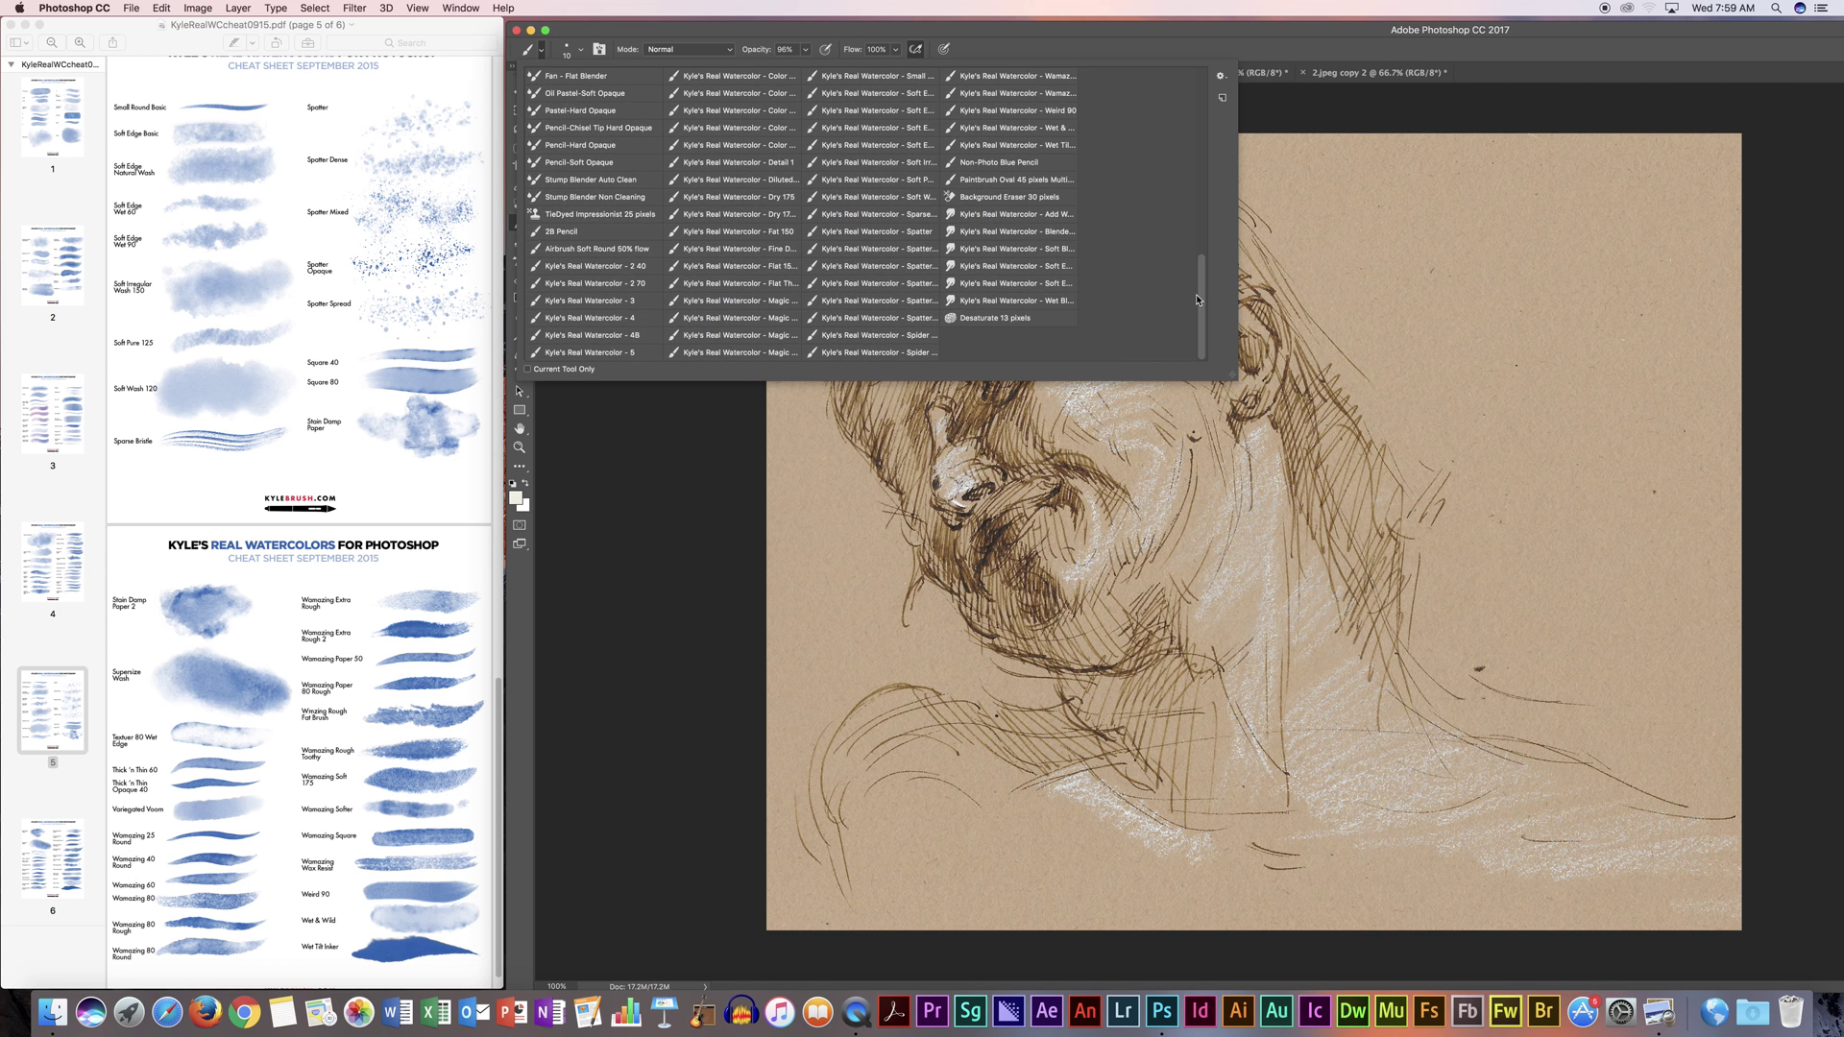
pyautogui.scroll(10, 1197, 269)
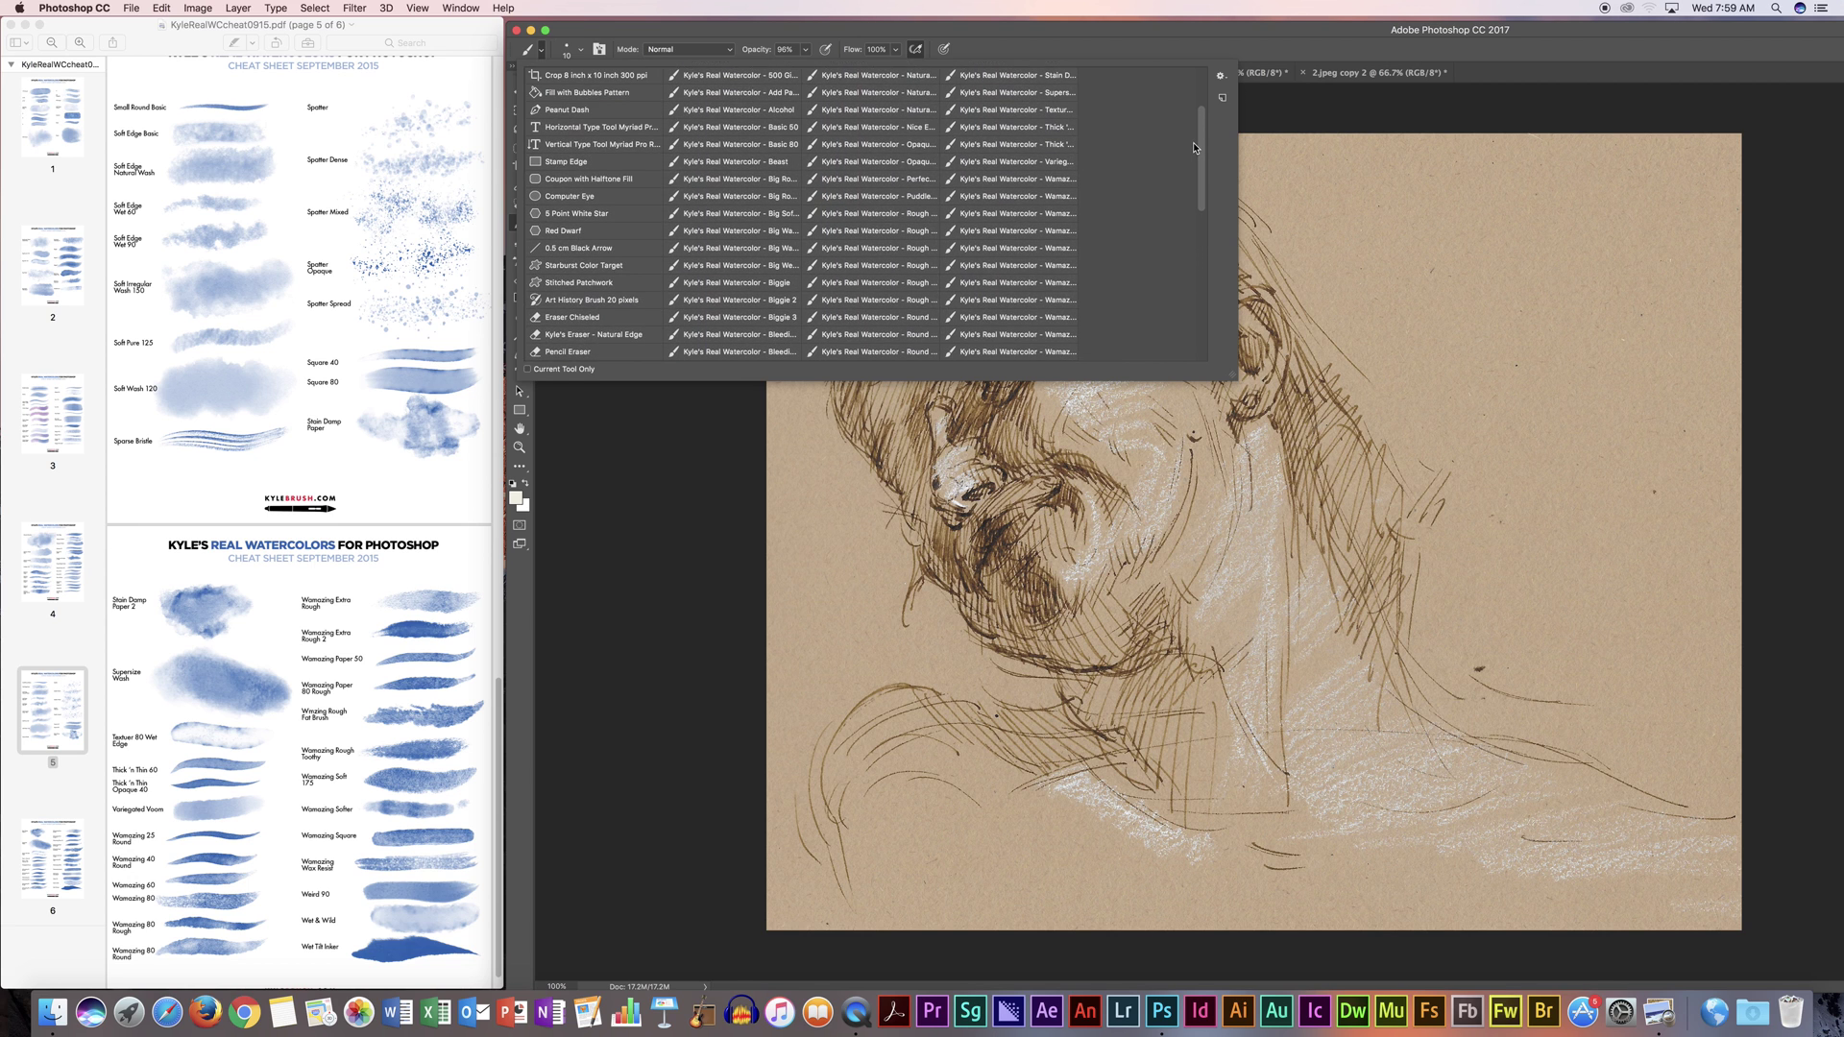
pyautogui.click(1066, 119)
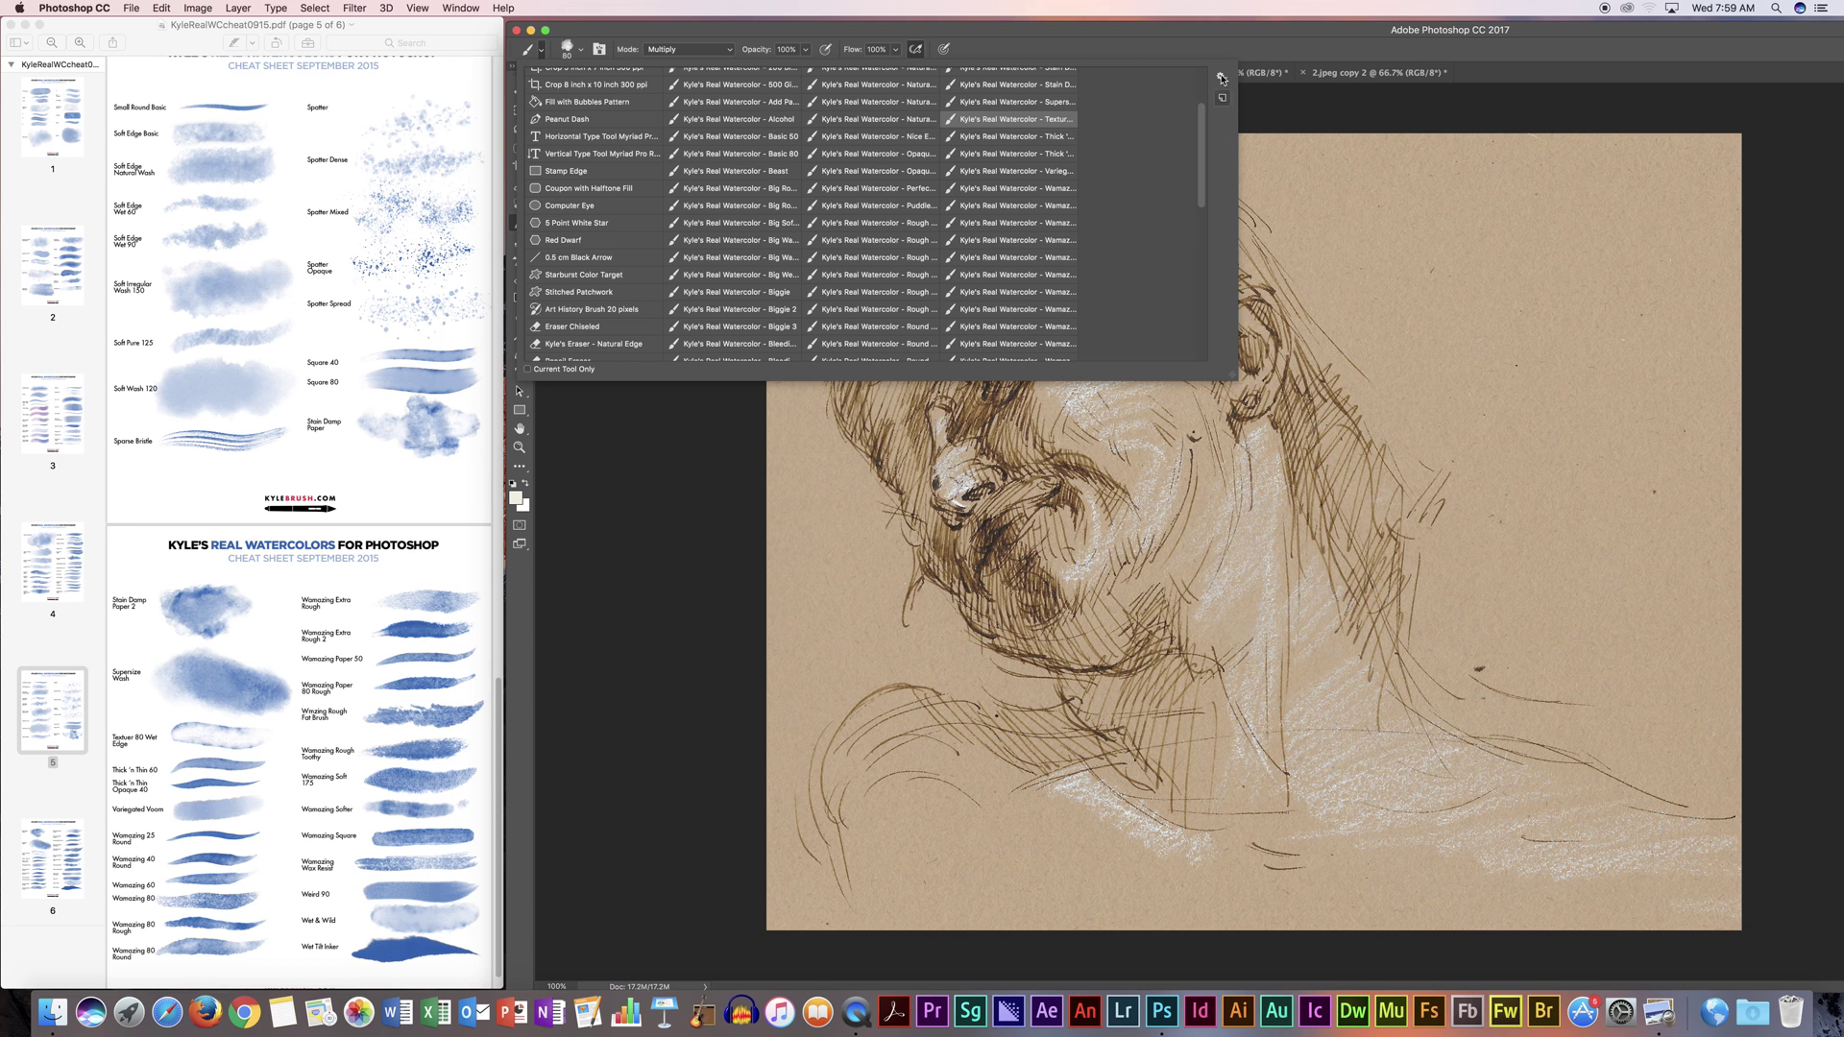
pyautogui.click(1194, 47)
# Step: Sample brown from the shading beside the forehead and adjust it to a saturated orange-brown foreground colour
pyautogui.click(516, 498)
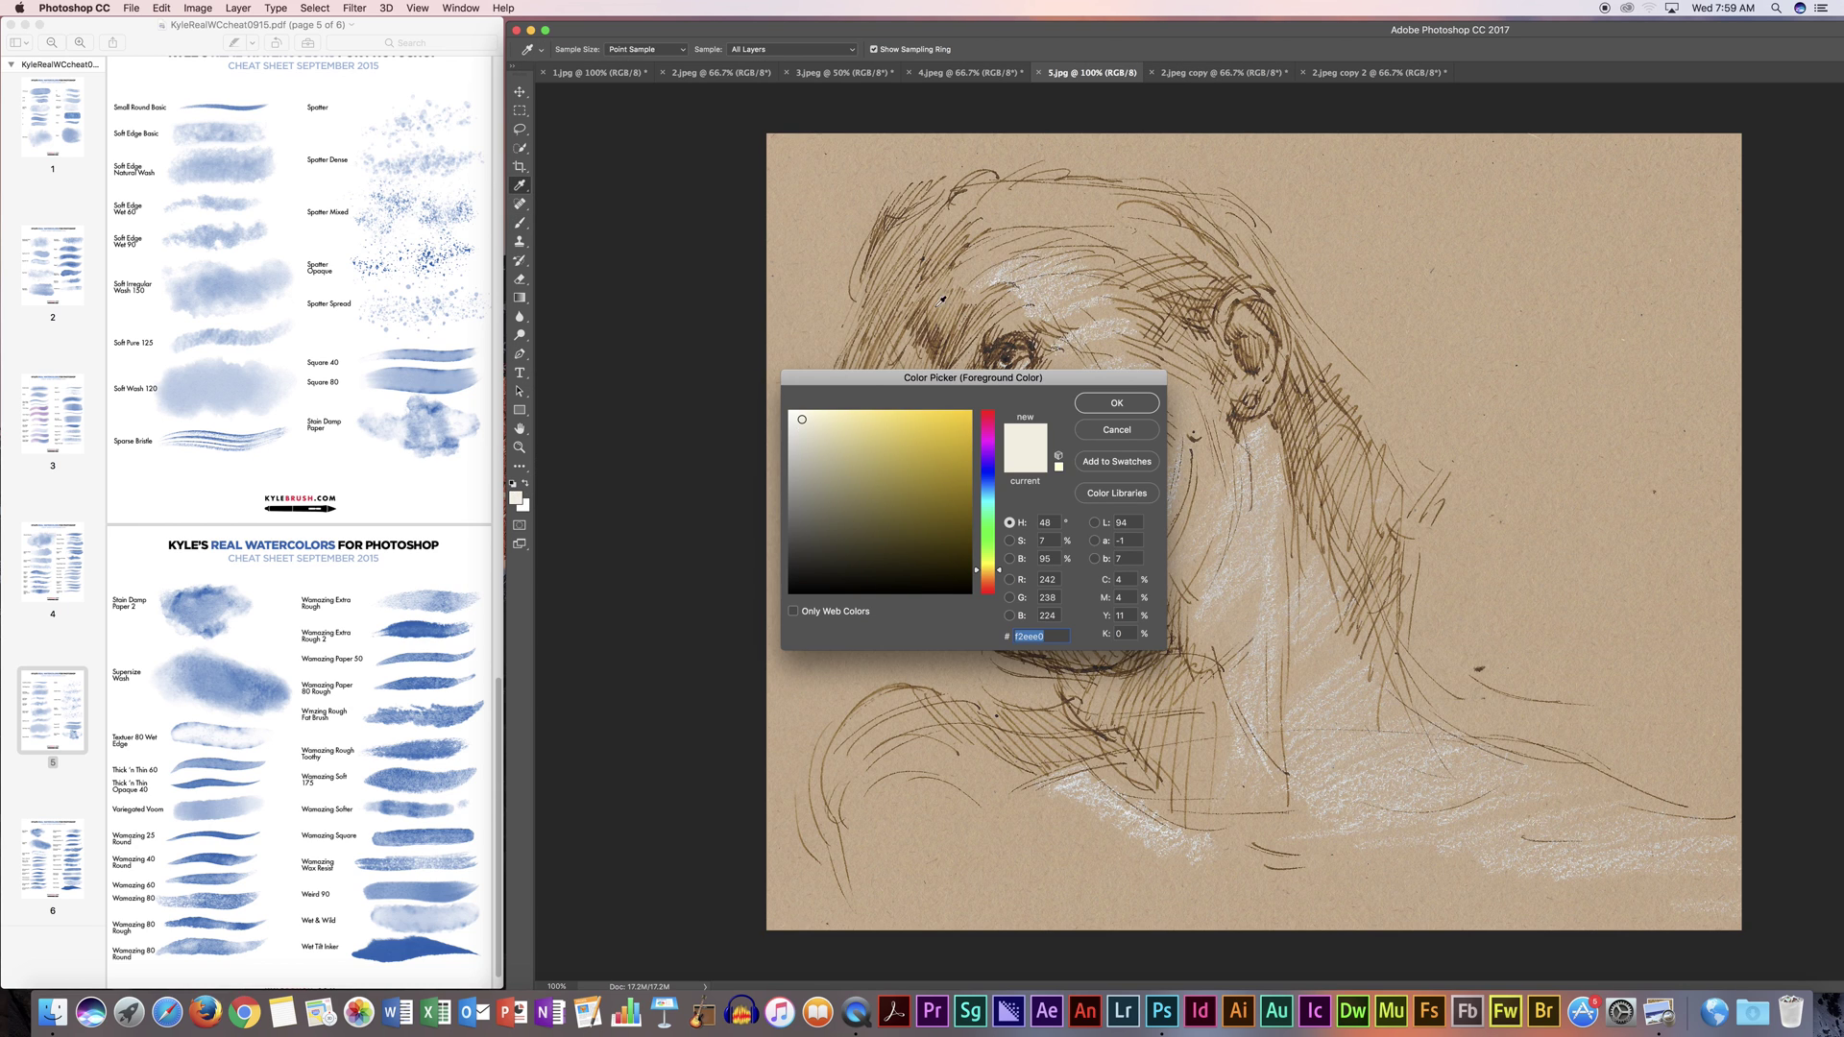
pyautogui.click(942, 333)
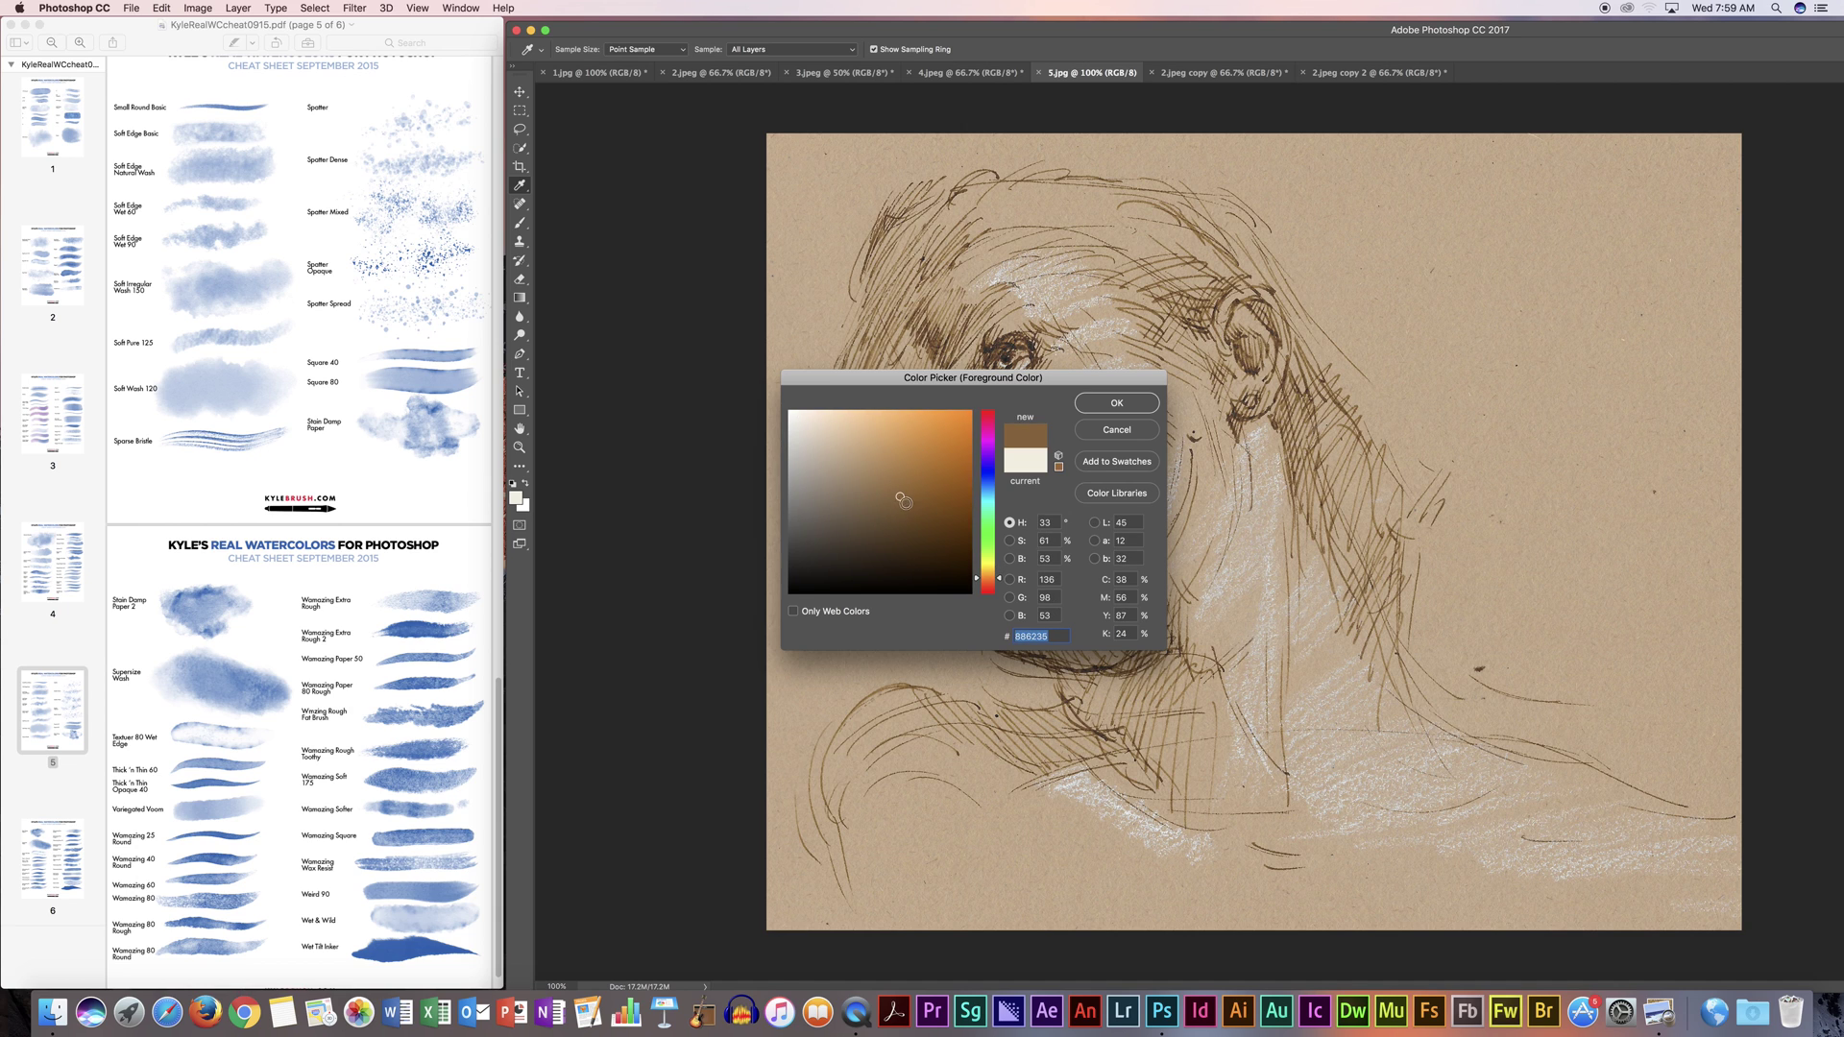
pyautogui.moveTo(954, 497); pyautogui.dragTo(967, 483)
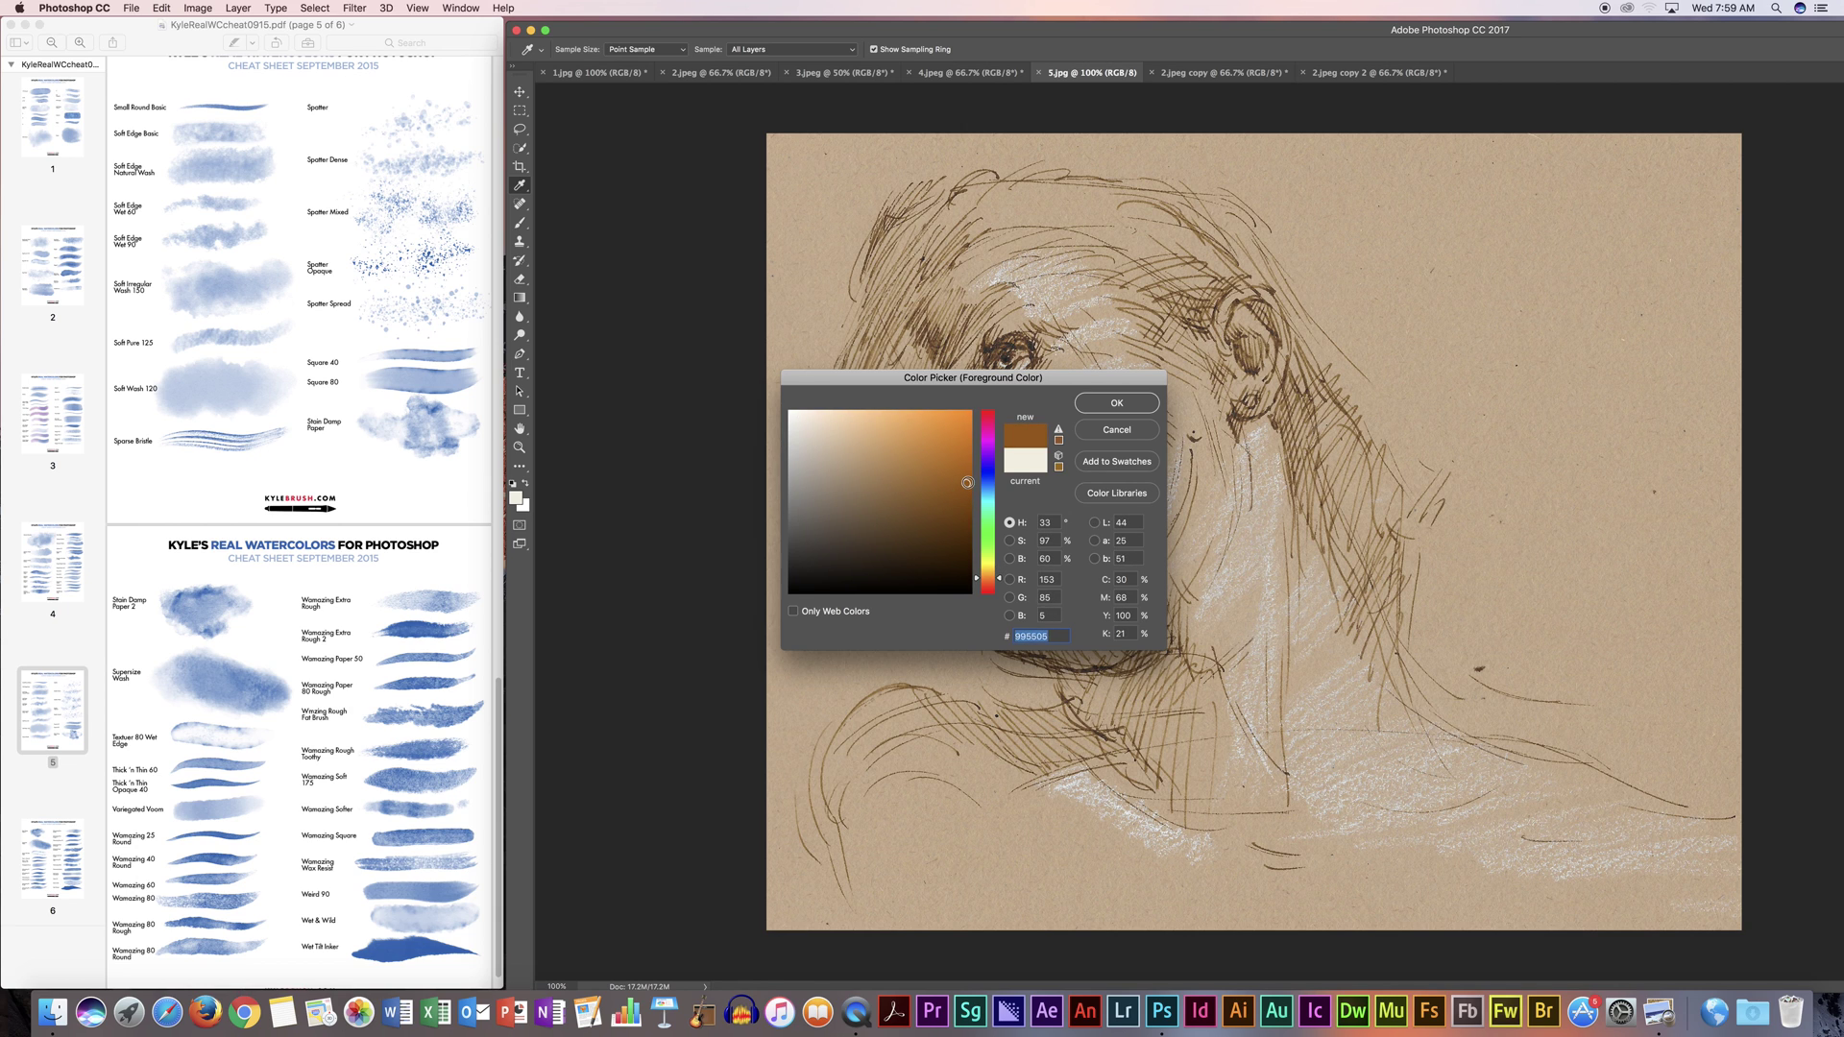
pyautogui.click(1114, 404)
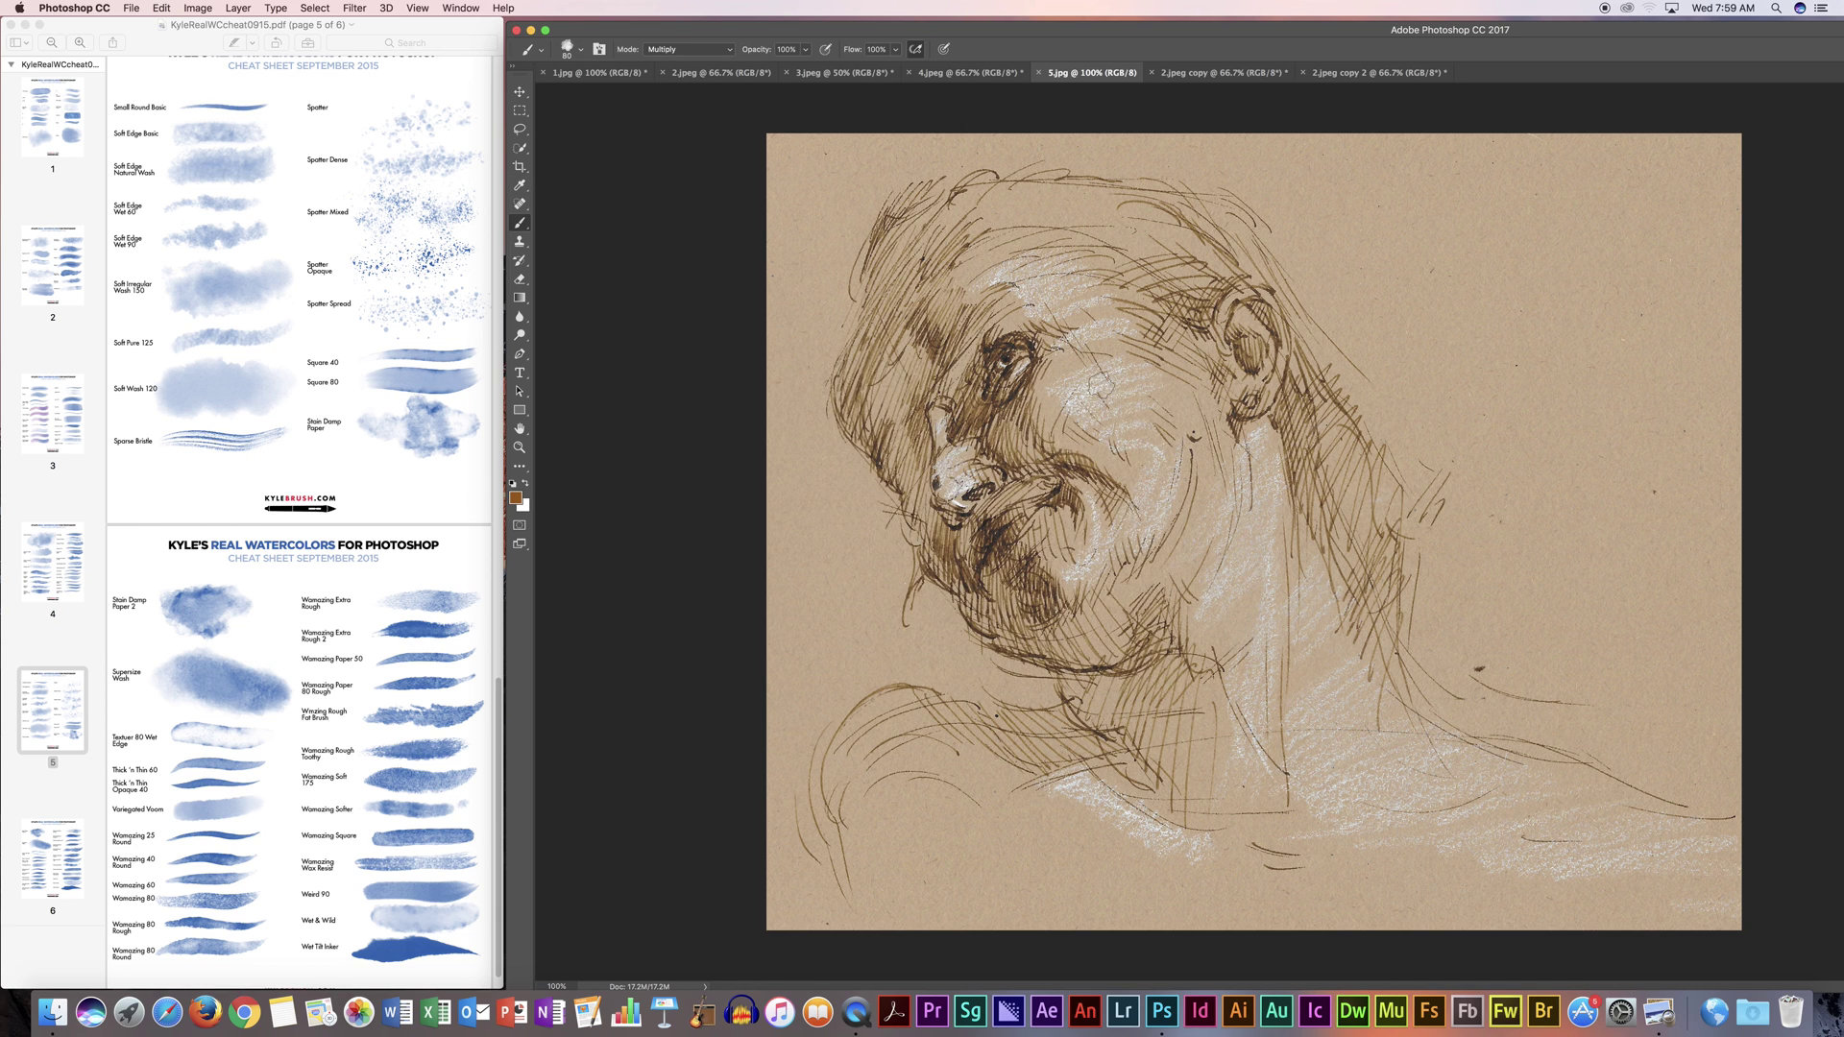
pyautogui.click(805, 49)
pyautogui.moveTo(810, 67); pyautogui.dragTo(751, 69)
pyautogui.click(517, 497)
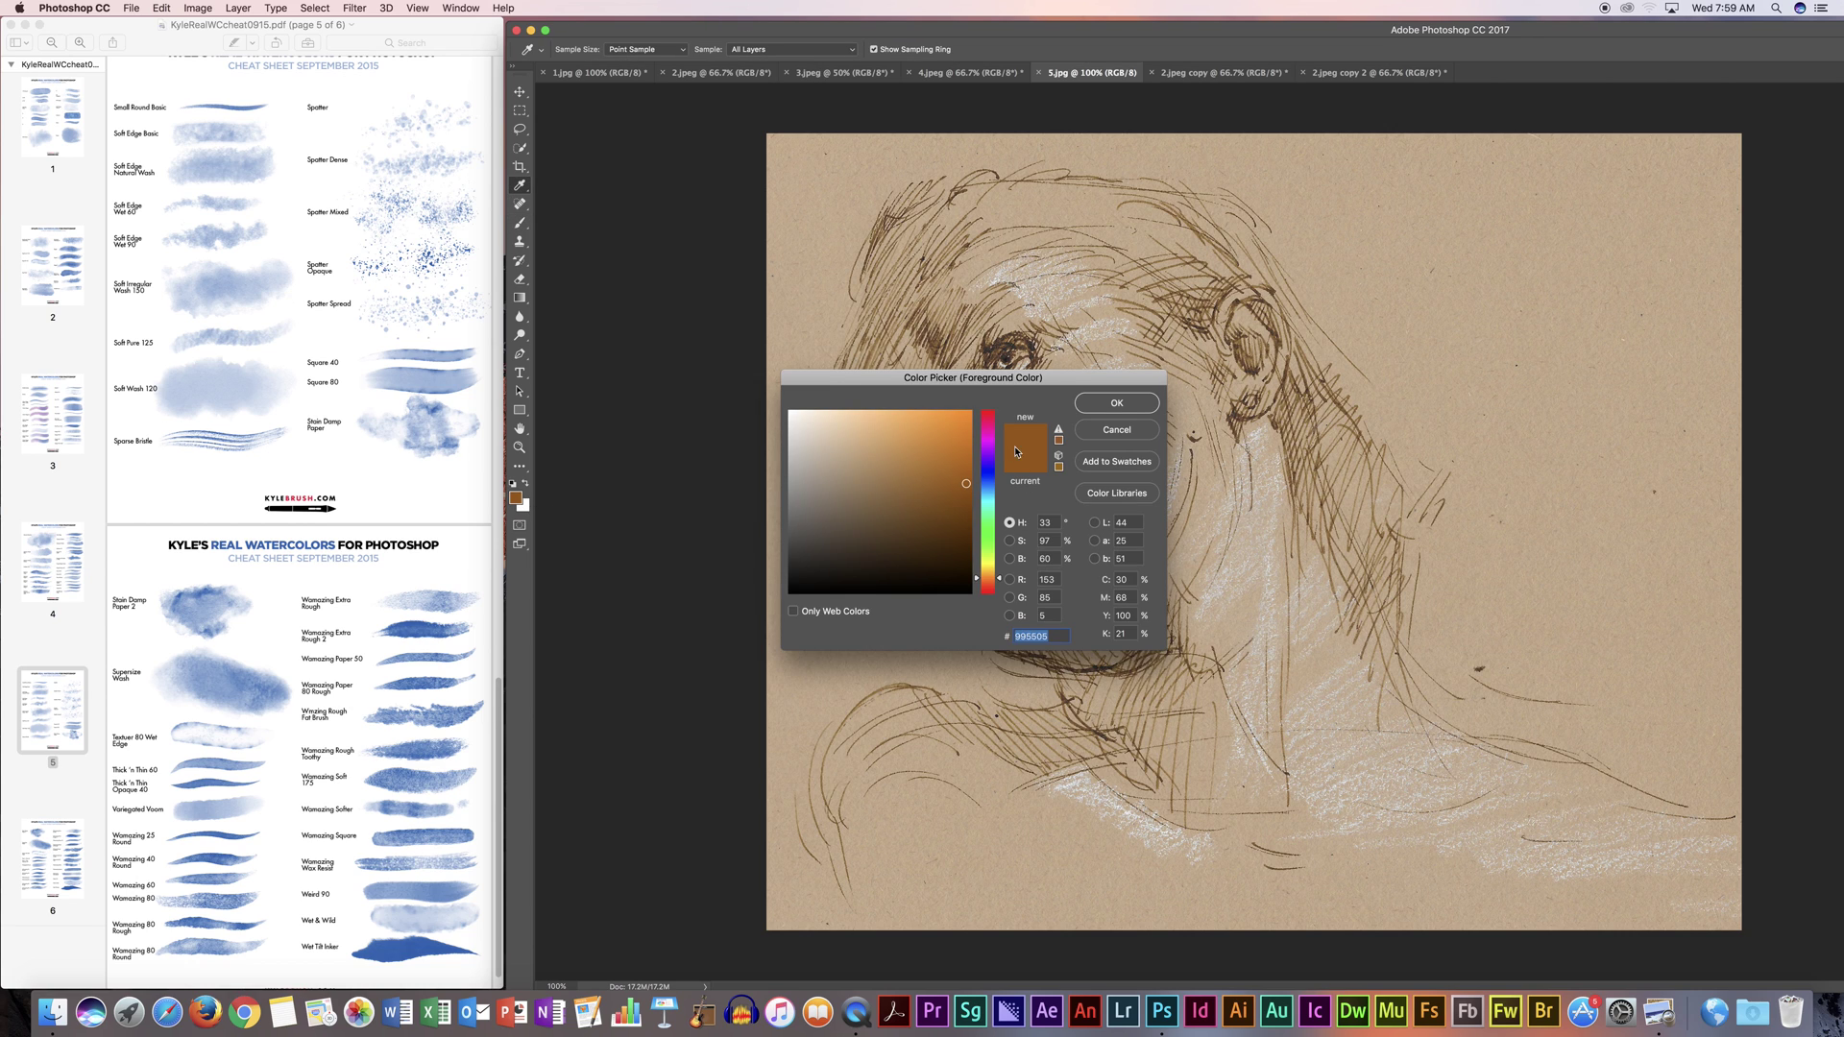
pyautogui.moveTo(966, 483)
pyautogui.mouseDown()
pyautogui.moveTo(838, 419)
pyautogui.moveTo(857, 419)
pyautogui.mouseUp()
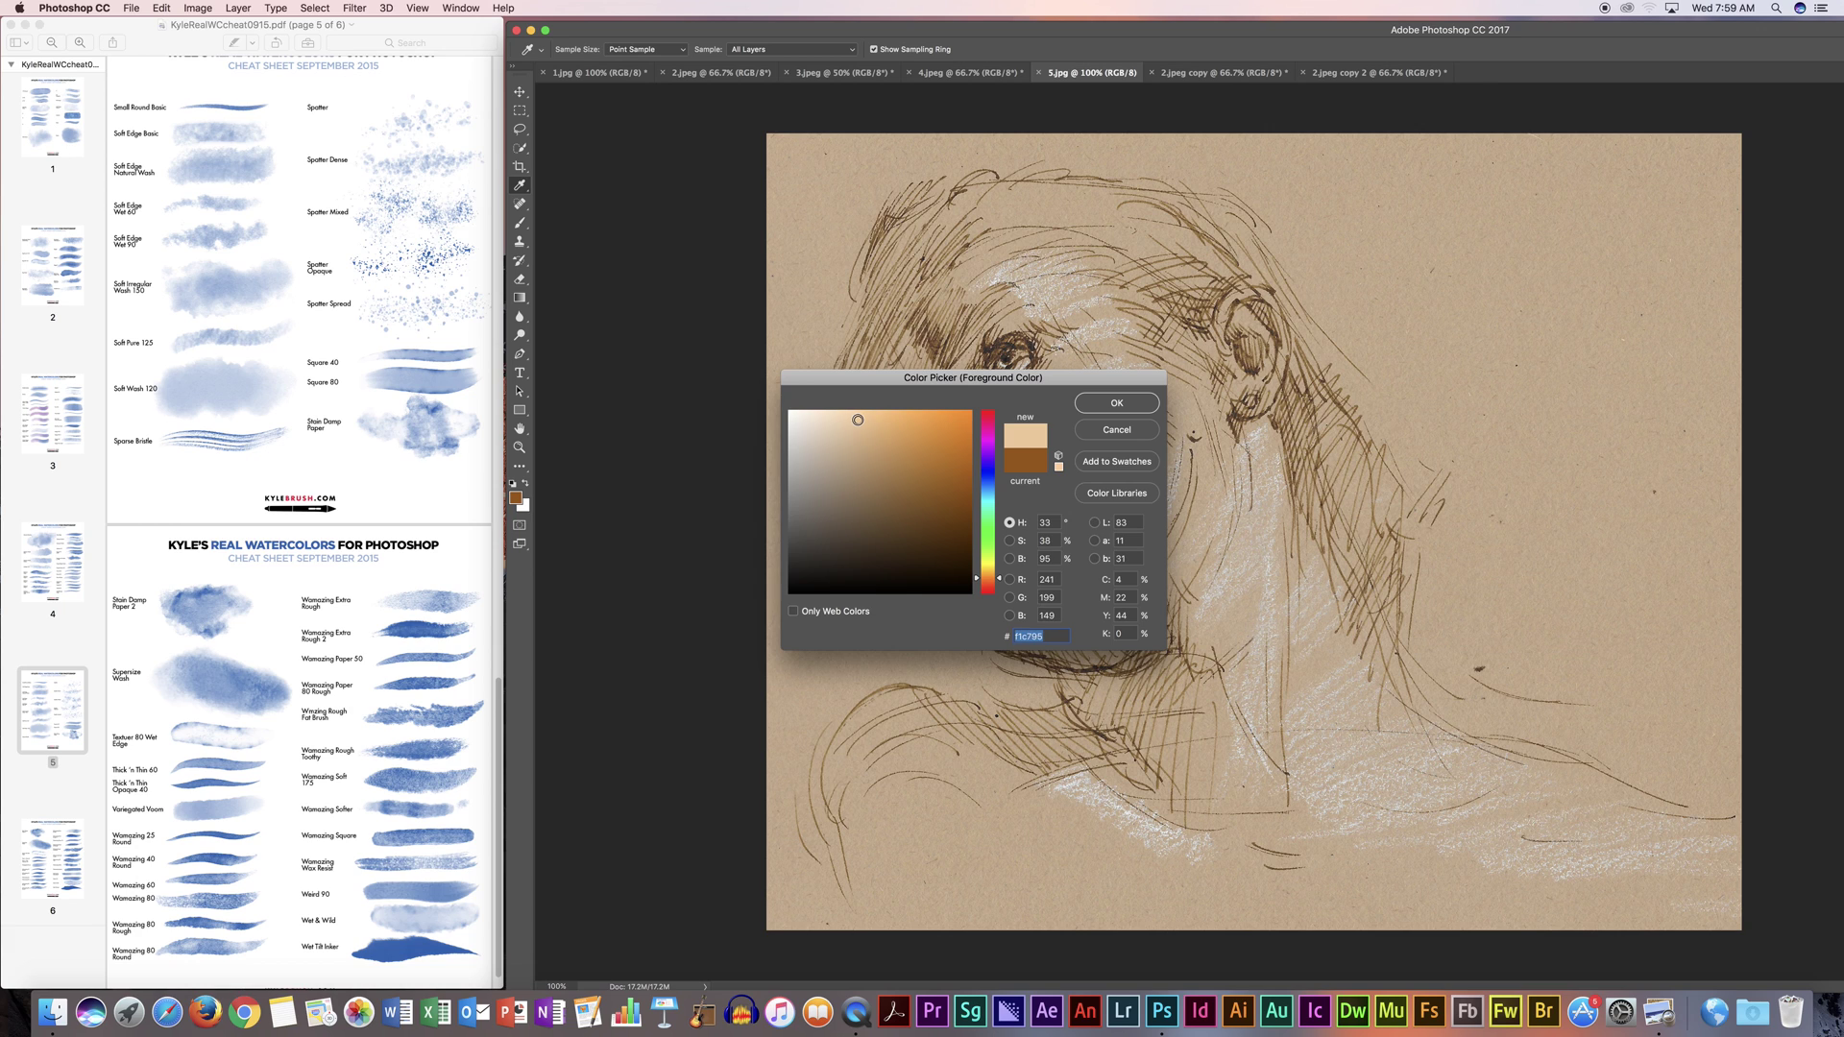
pyautogui.moveTo(858, 421)
pyautogui.mouseDown()
pyautogui.moveTo(871, 461)
pyautogui.moveTo(855, 453)
pyautogui.moveTo(968, 469)
pyautogui.mouseUp()
pyautogui.click(1098, 403)
# Step: Paint a short orange-brown test stroke at 100% opacity on the blank paper beside the head
pyautogui.press('b')
pyautogui.click(805, 49)
pyautogui.moveTo(814, 63); pyautogui.dragTo(863, 69)
pyautogui.moveTo(1388, 203); pyautogui.dragTo(1412, 274)
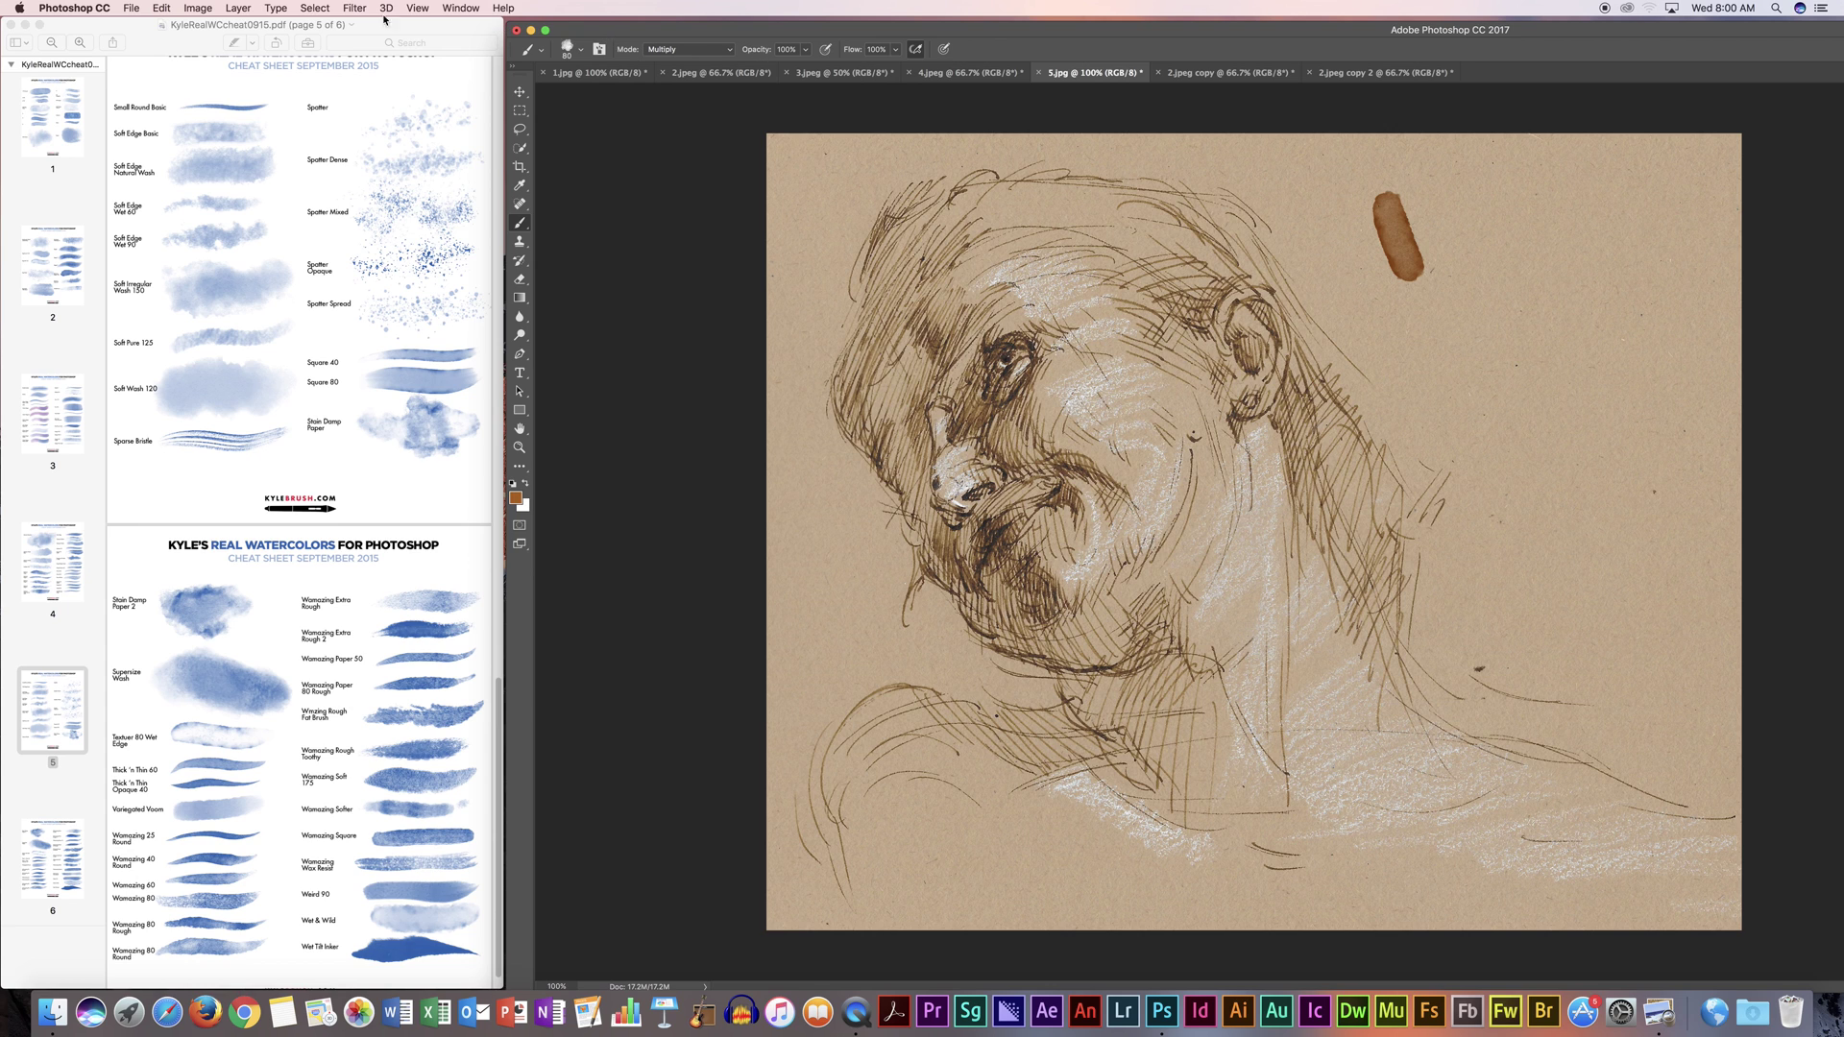
pyautogui.click(163, 8)
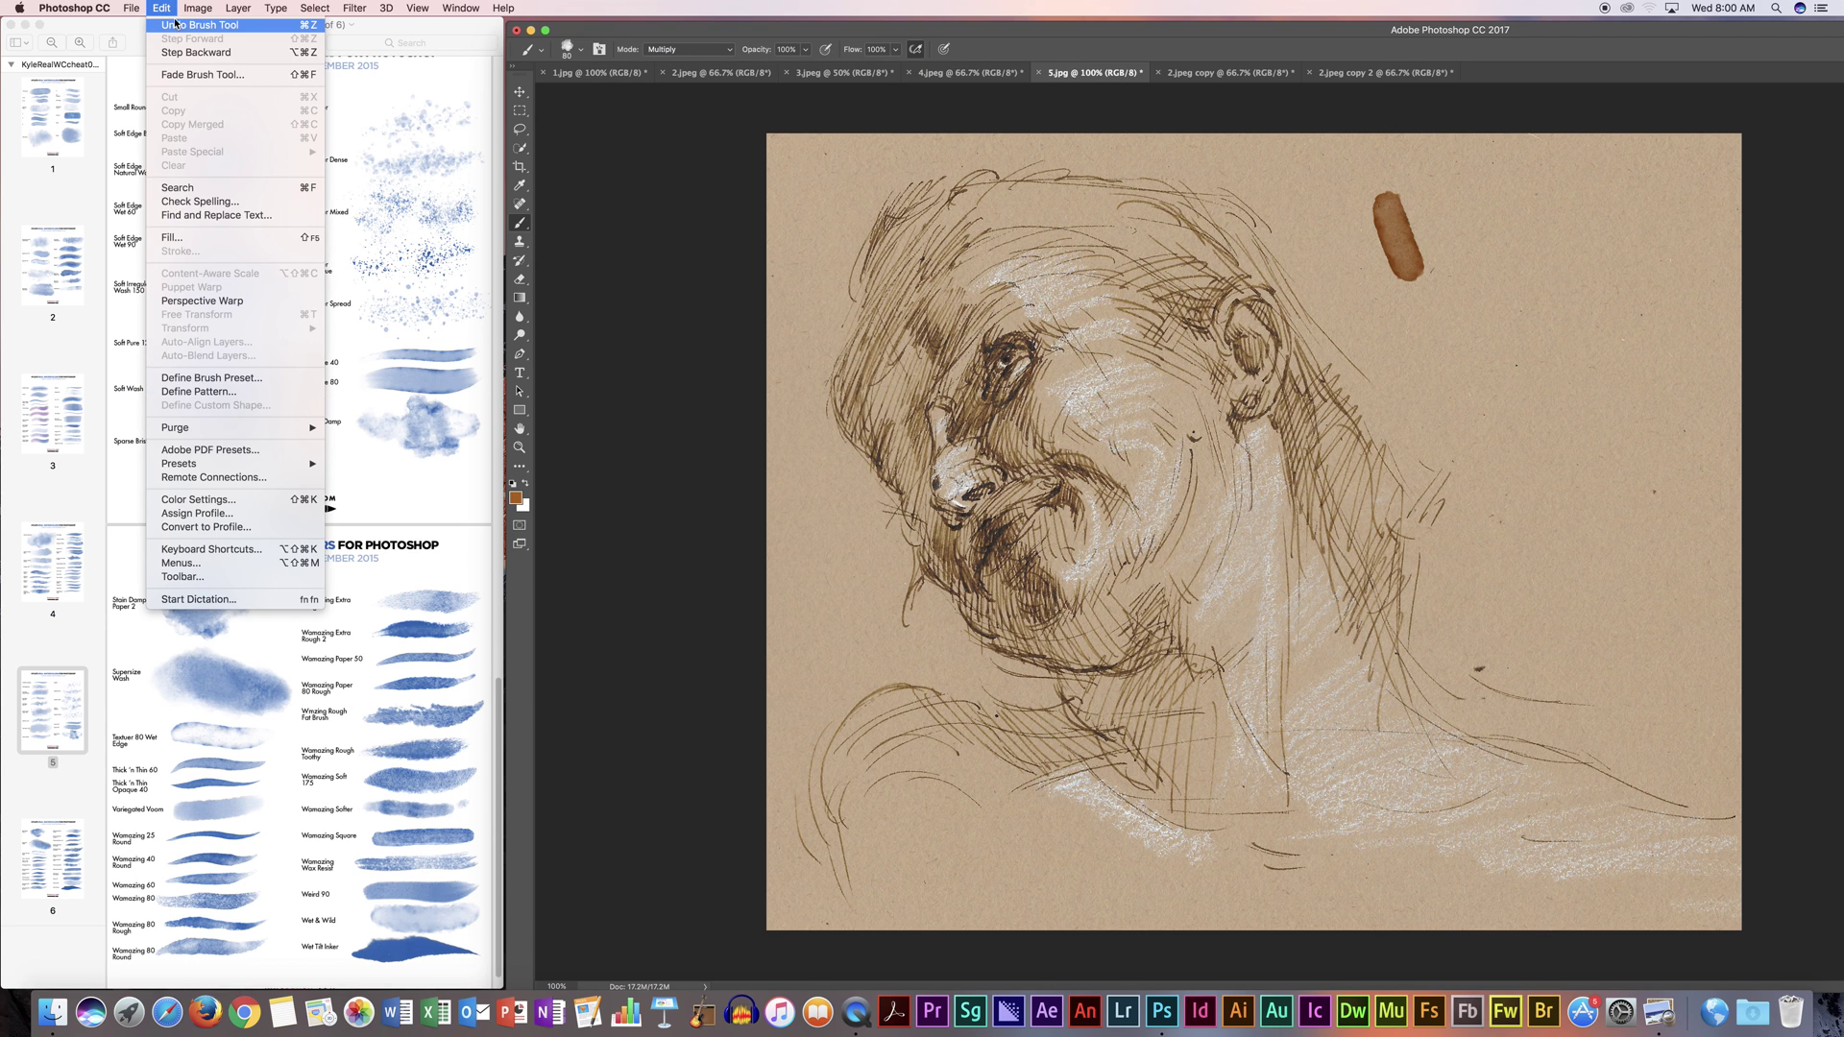
pyautogui.click(694, 34)
# Step: Lower the brush opacity to 14% and build up an overlapping test swatch beside the first stroke
pyautogui.click(805, 49)
pyautogui.moveTo(810, 66); pyautogui.dragTo(751, 73)
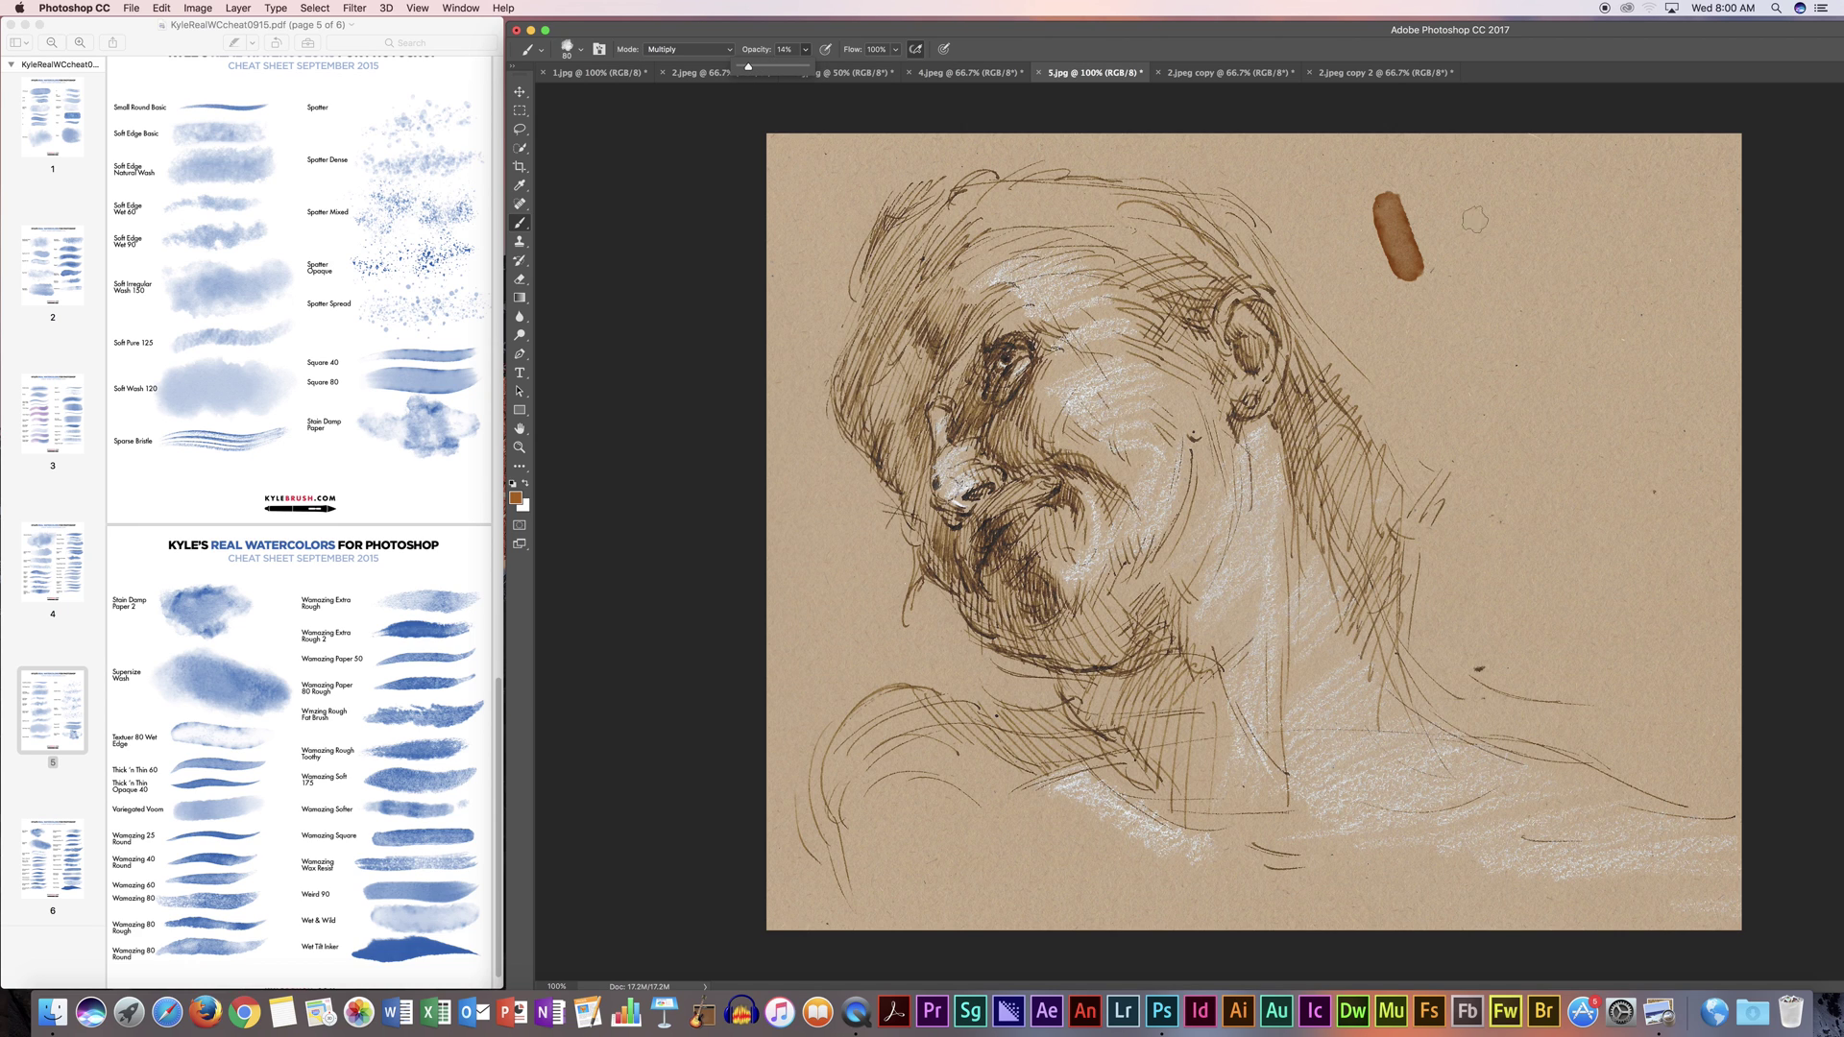
pyautogui.moveTo(1456, 209)
pyautogui.mouseDown()
pyautogui.moveTo(1469, 294)
pyautogui.moveTo(1451, 200)
pyautogui.moveTo(1471, 252)
pyautogui.mouseUp()
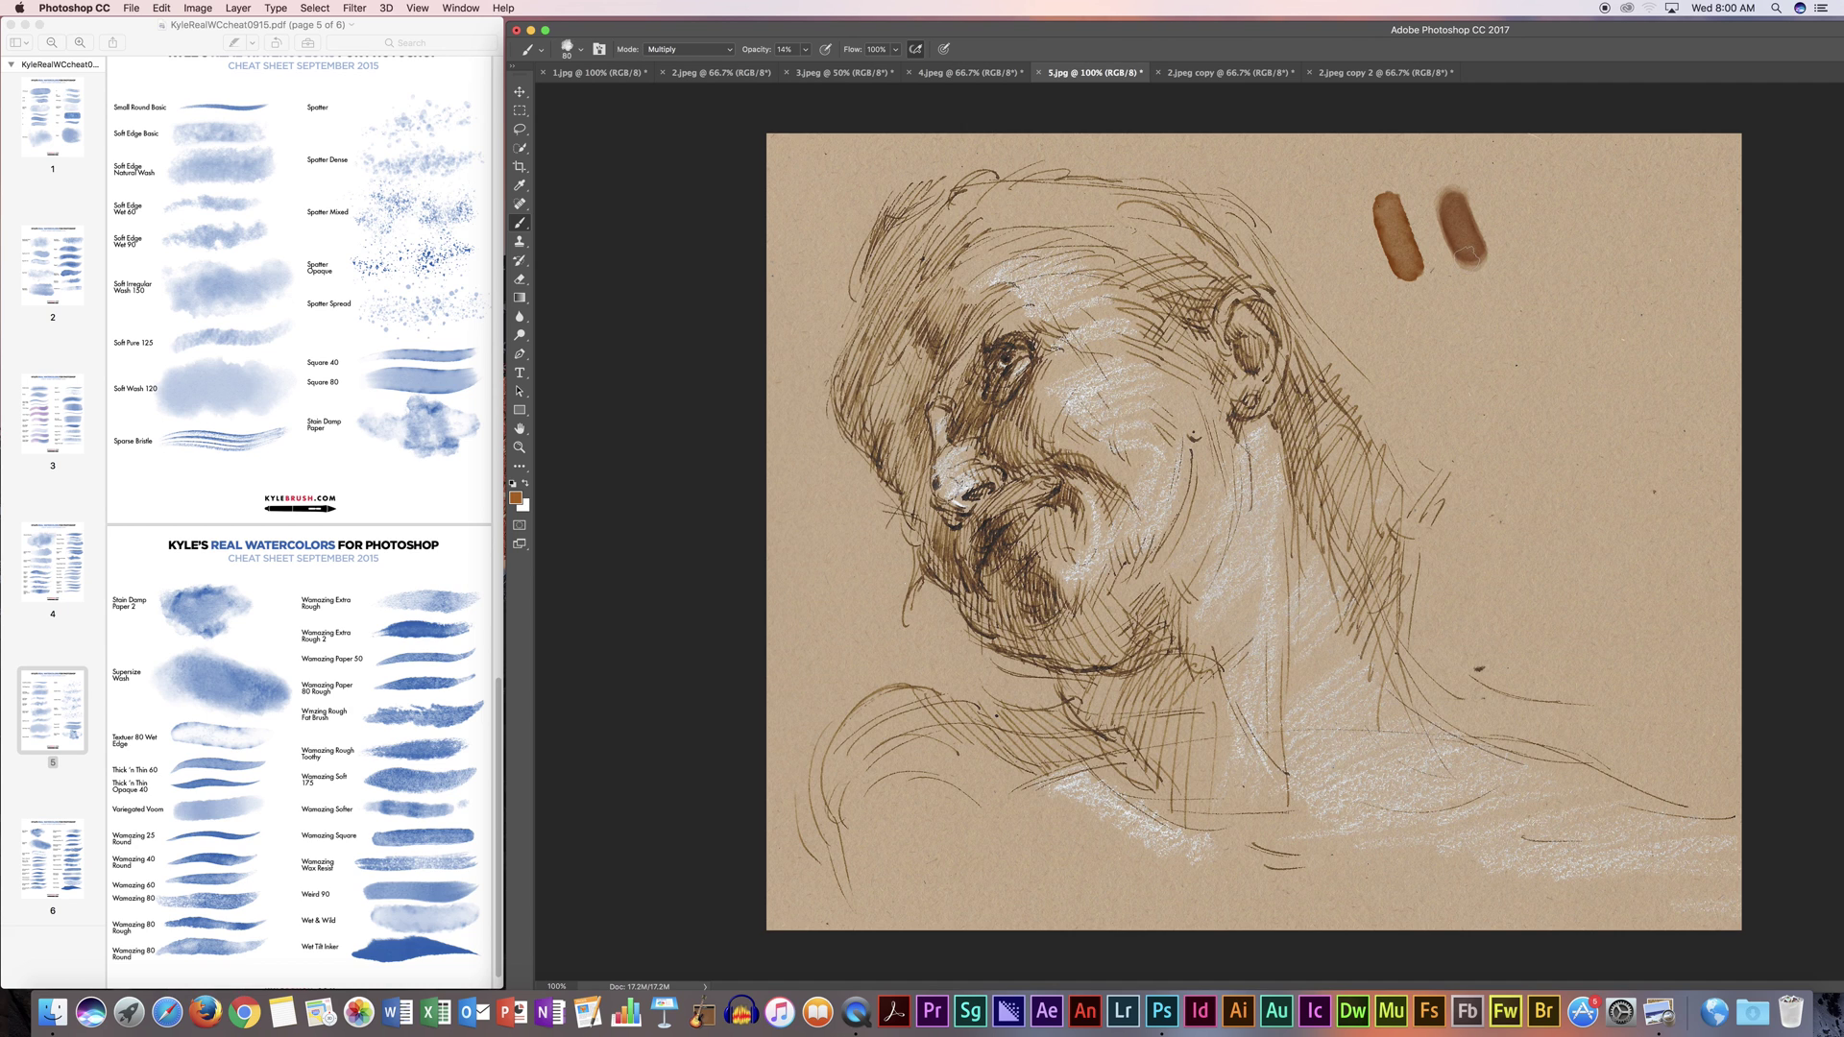
# Step: Step back through the history until both test swatches are removed from the blank paper
pyautogui.click(163, 8)
pyautogui.click(204, 53)
pyautogui.click(163, 8)
pyautogui.click(163, 17)
pyautogui.click(164, 9)
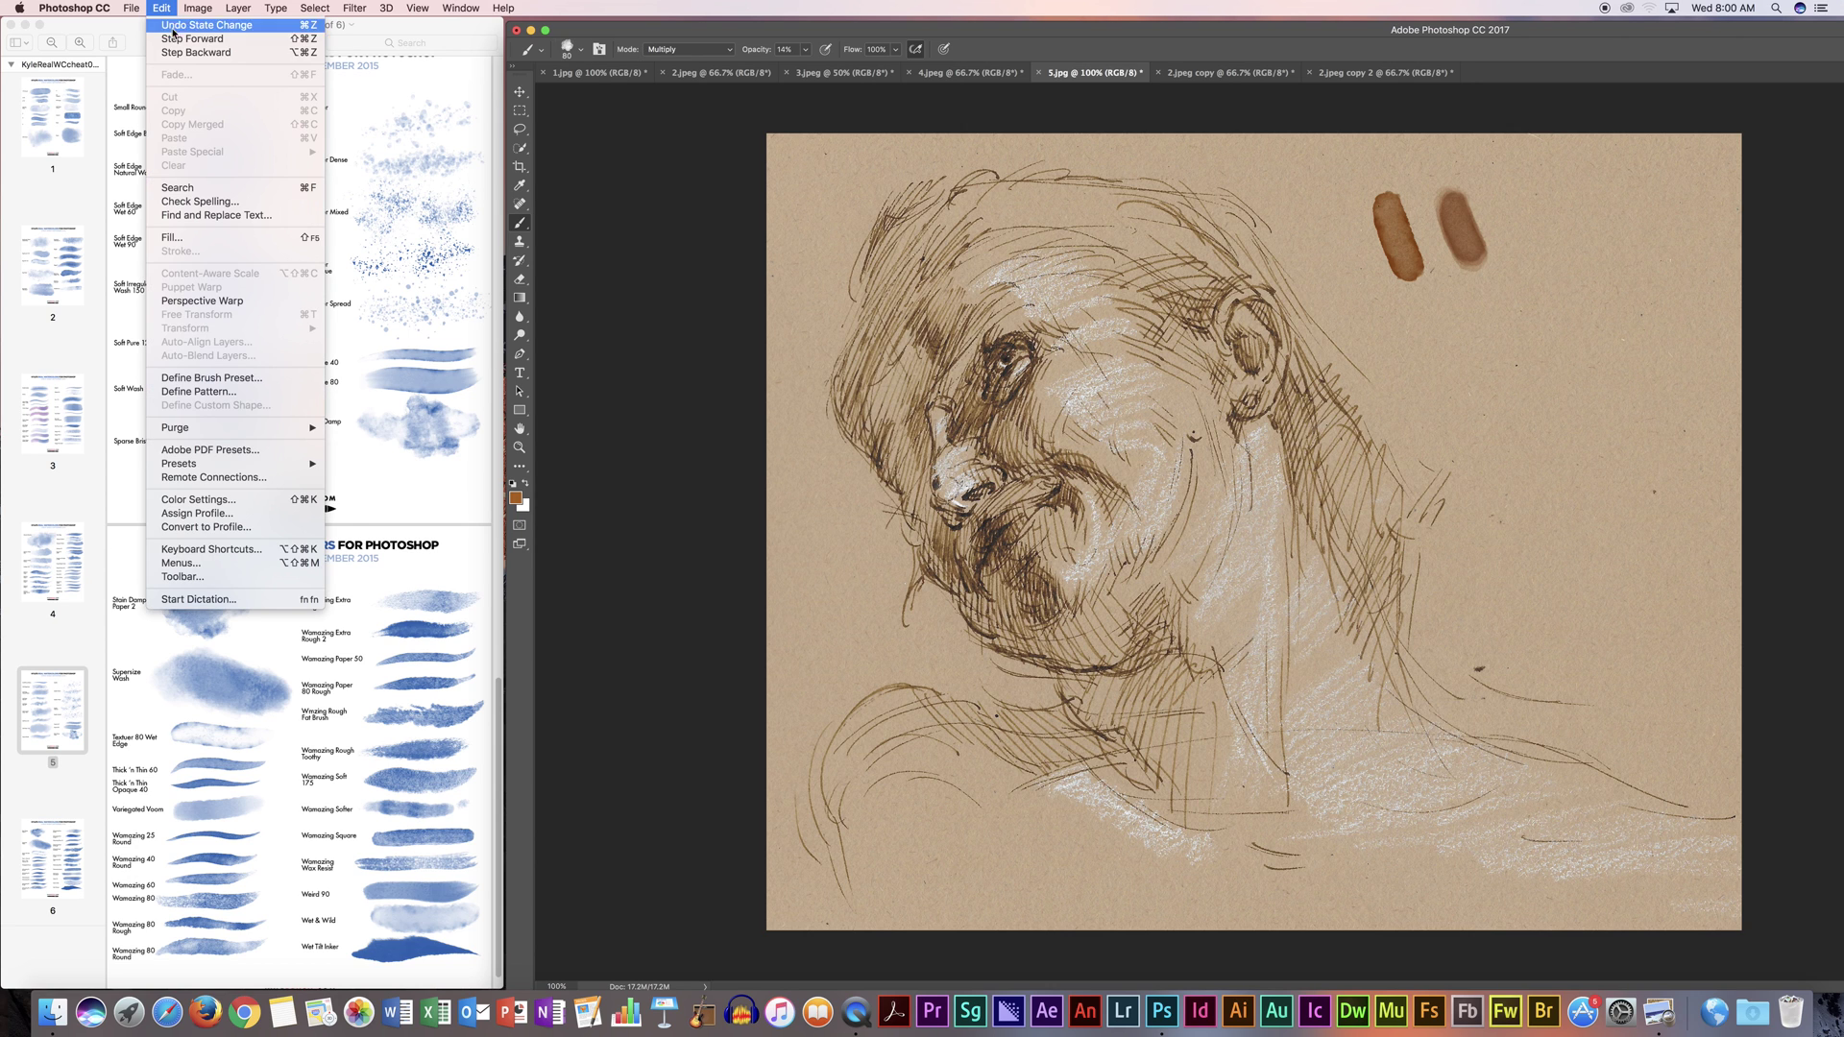
pyautogui.click(180, 53)
pyautogui.click(163, 9)
pyautogui.click(189, 53)
pyautogui.click(161, 8)
pyautogui.click(189, 52)
pyautogui.click(161, 7)
pyautogui.click(190, 53)
pyautogui.click(161, 7)
pyautogui.click(189, 53)
pyautogui.click(162, 7)
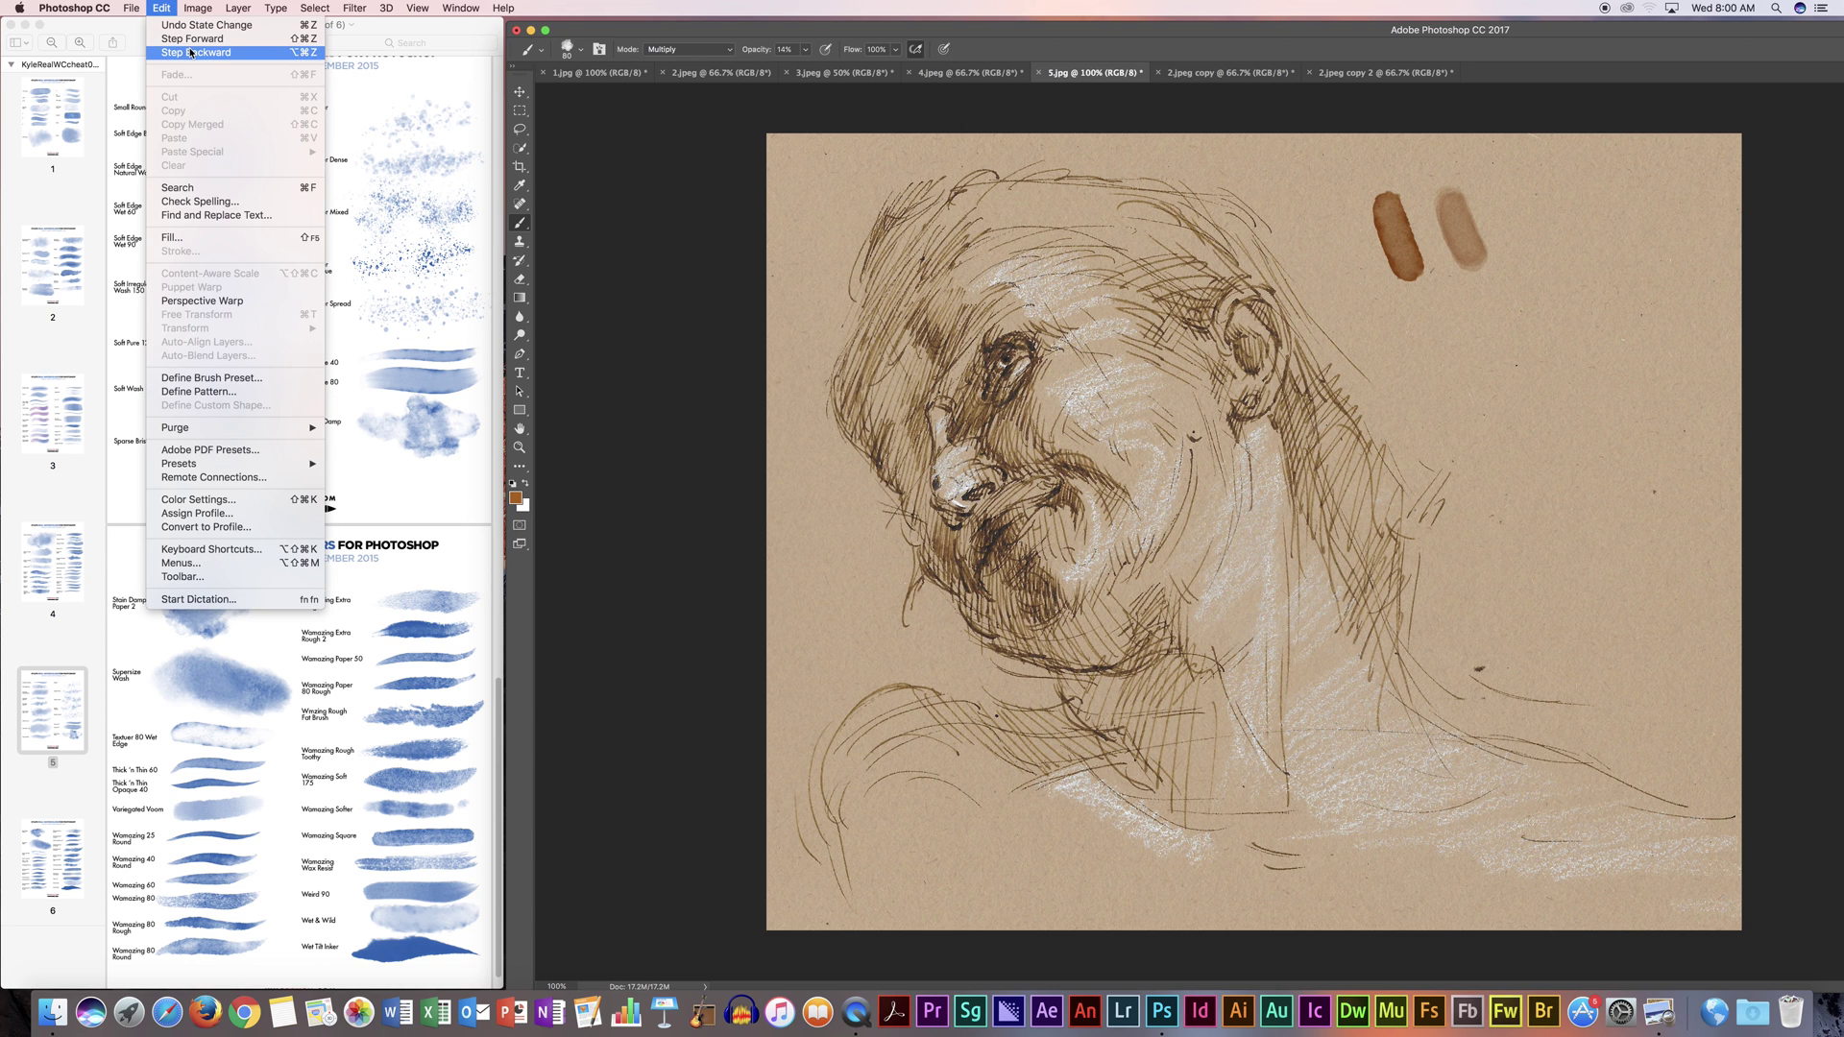
pyautogui.click(189, 52)
pyautogui.click(162, 7)
pyautogui.click(189, 53)
pyautogui.click(162, 8)
pyautogui.click(189, 53)
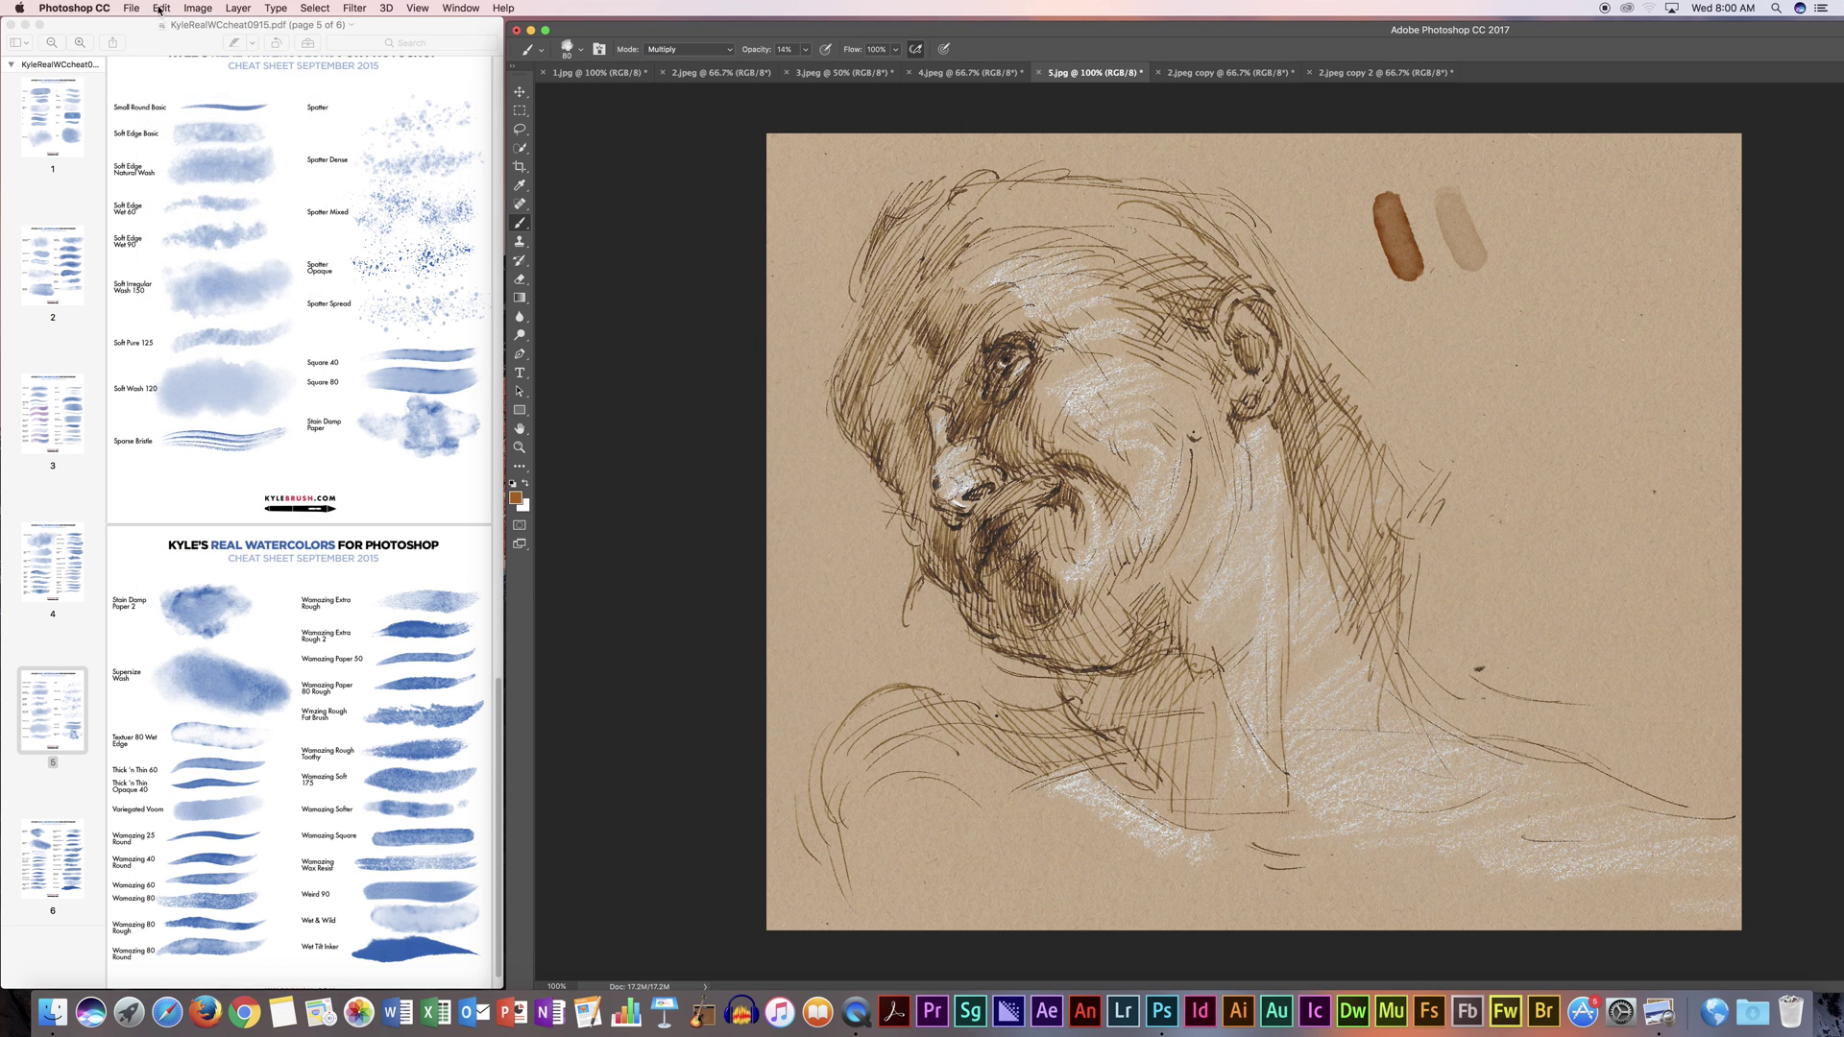
pyautogui.click(161, 8)
pyautogui.click(189, 52)
pyautogui.click(161, 8)
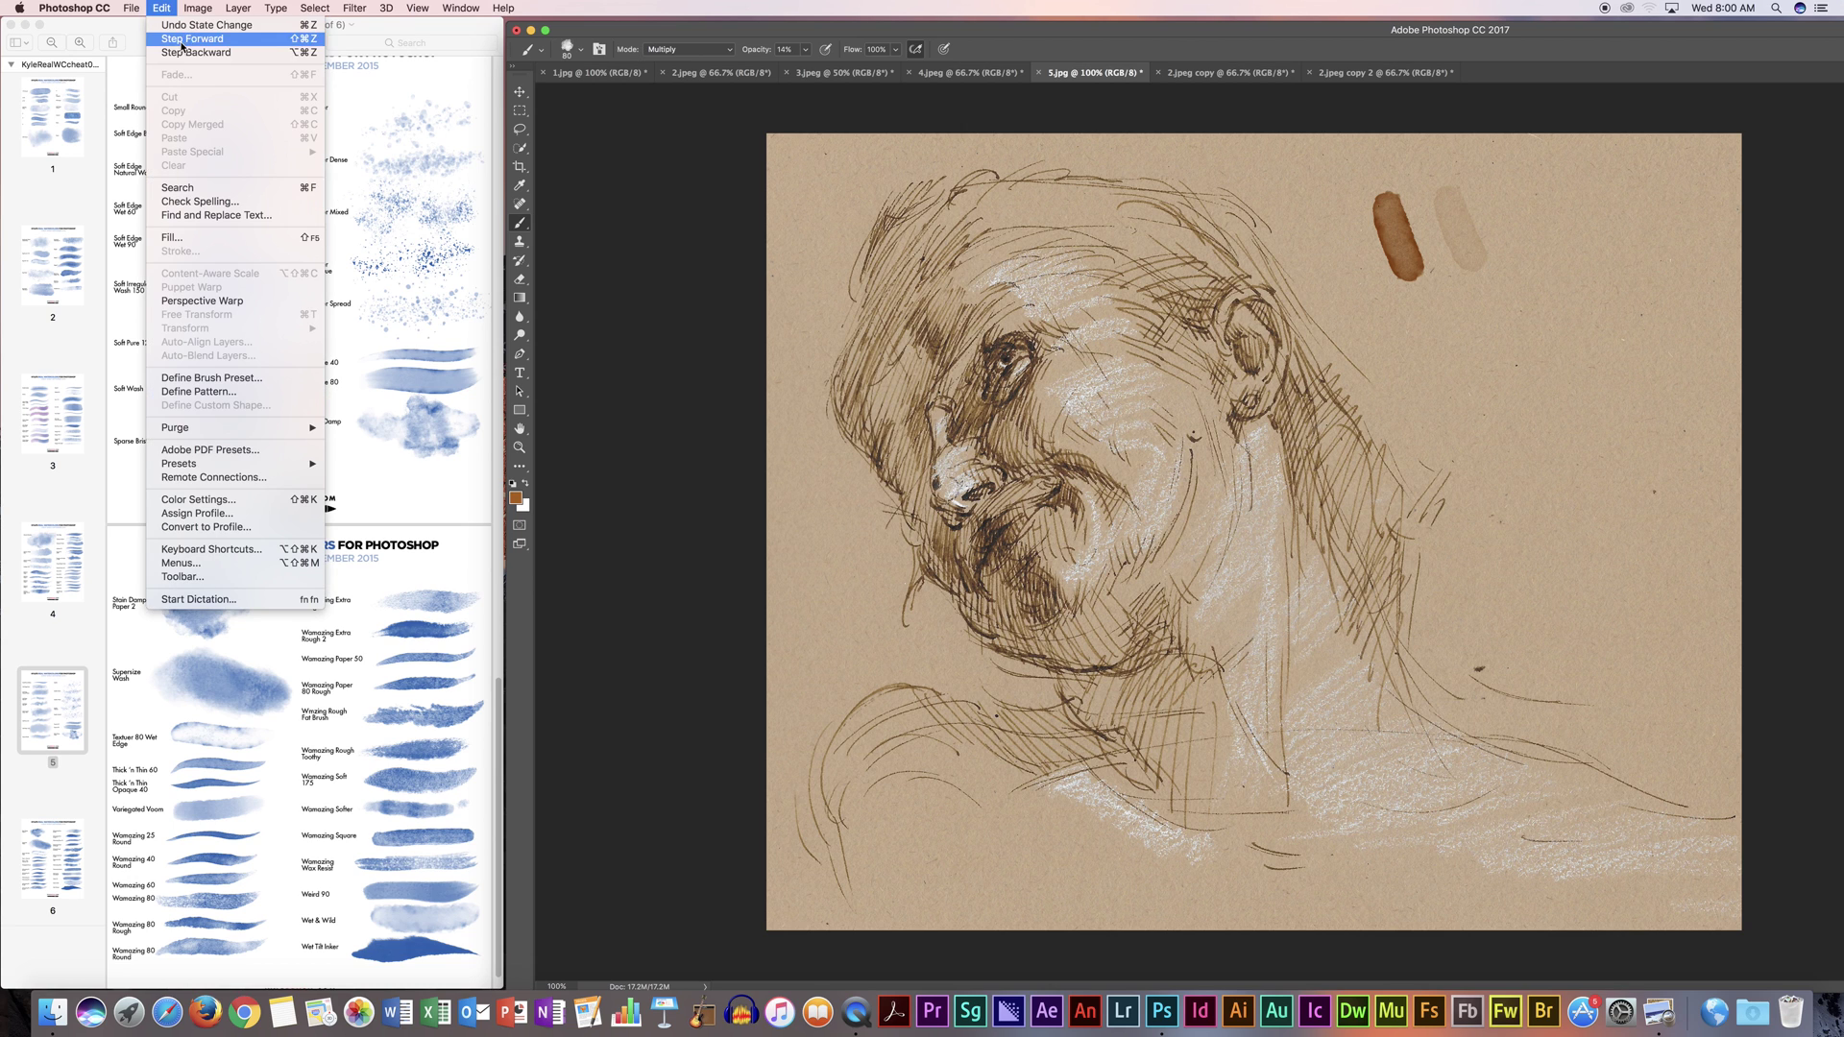
pyautogui.click(182, 52)
pyautogui.click(167, 10)
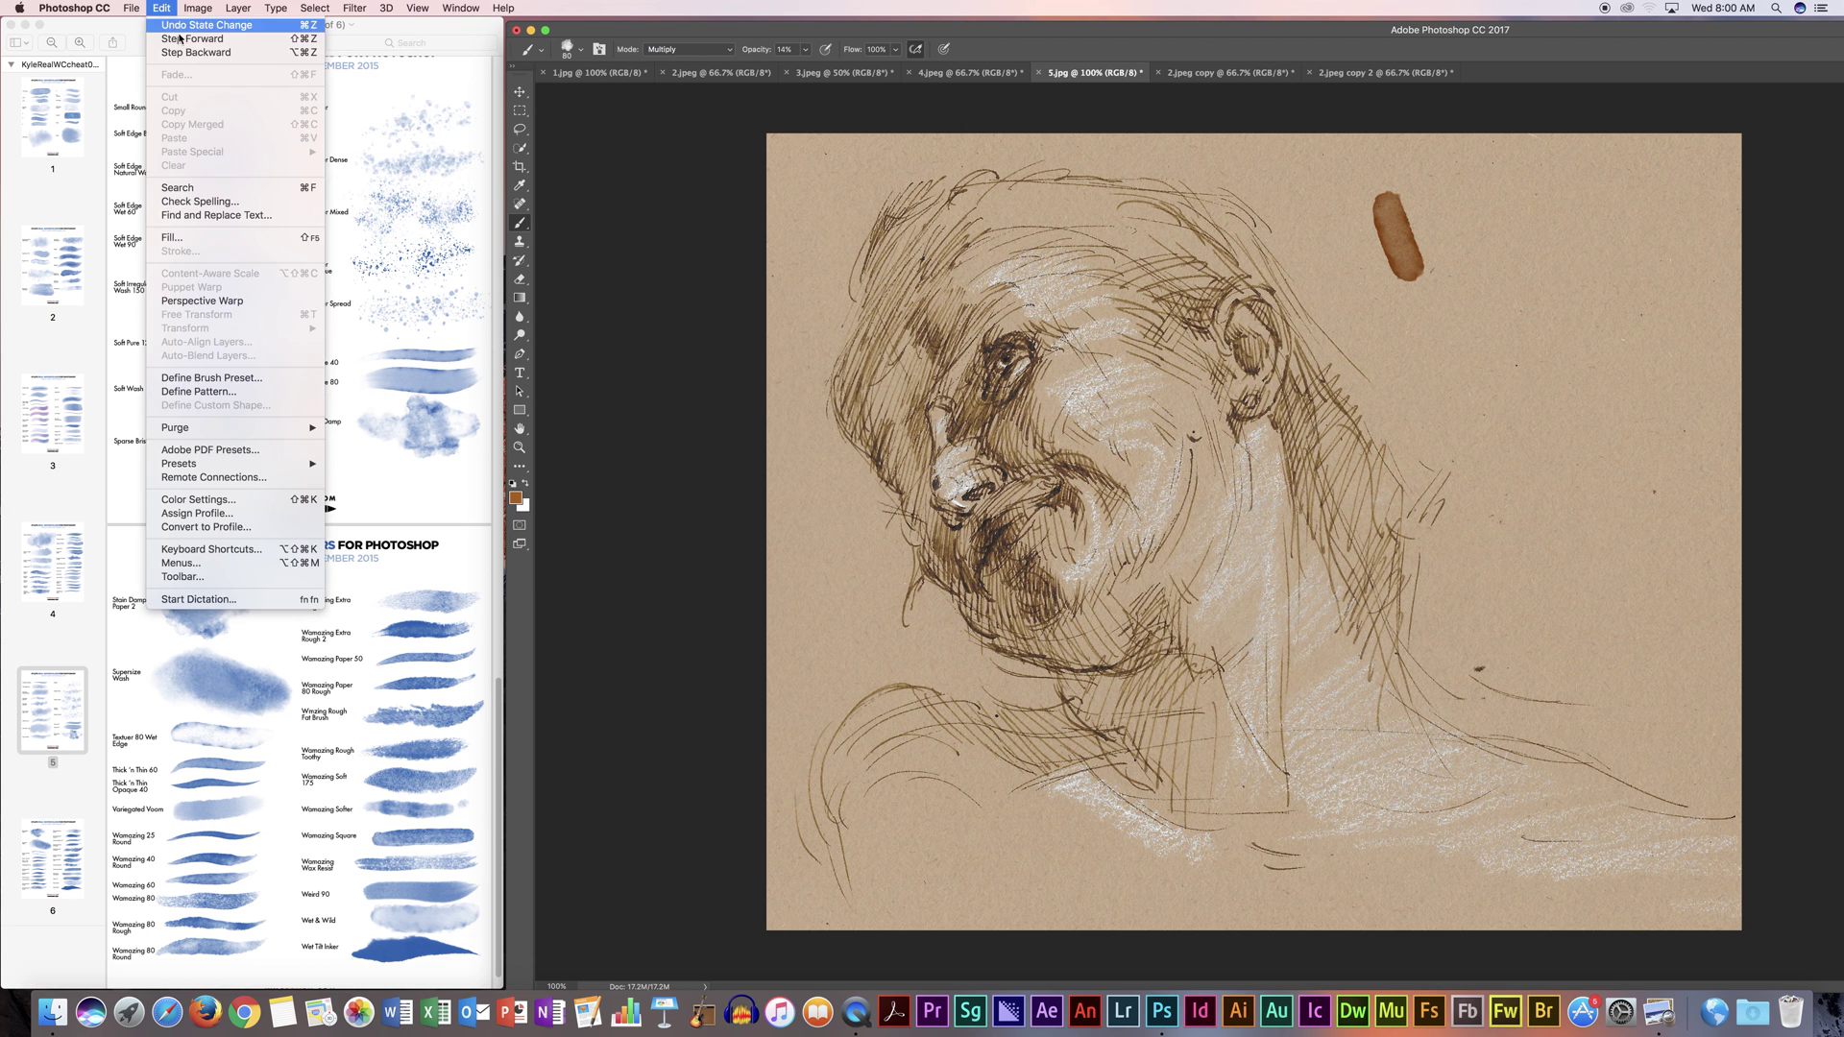
pyautogui.click(190, 54)
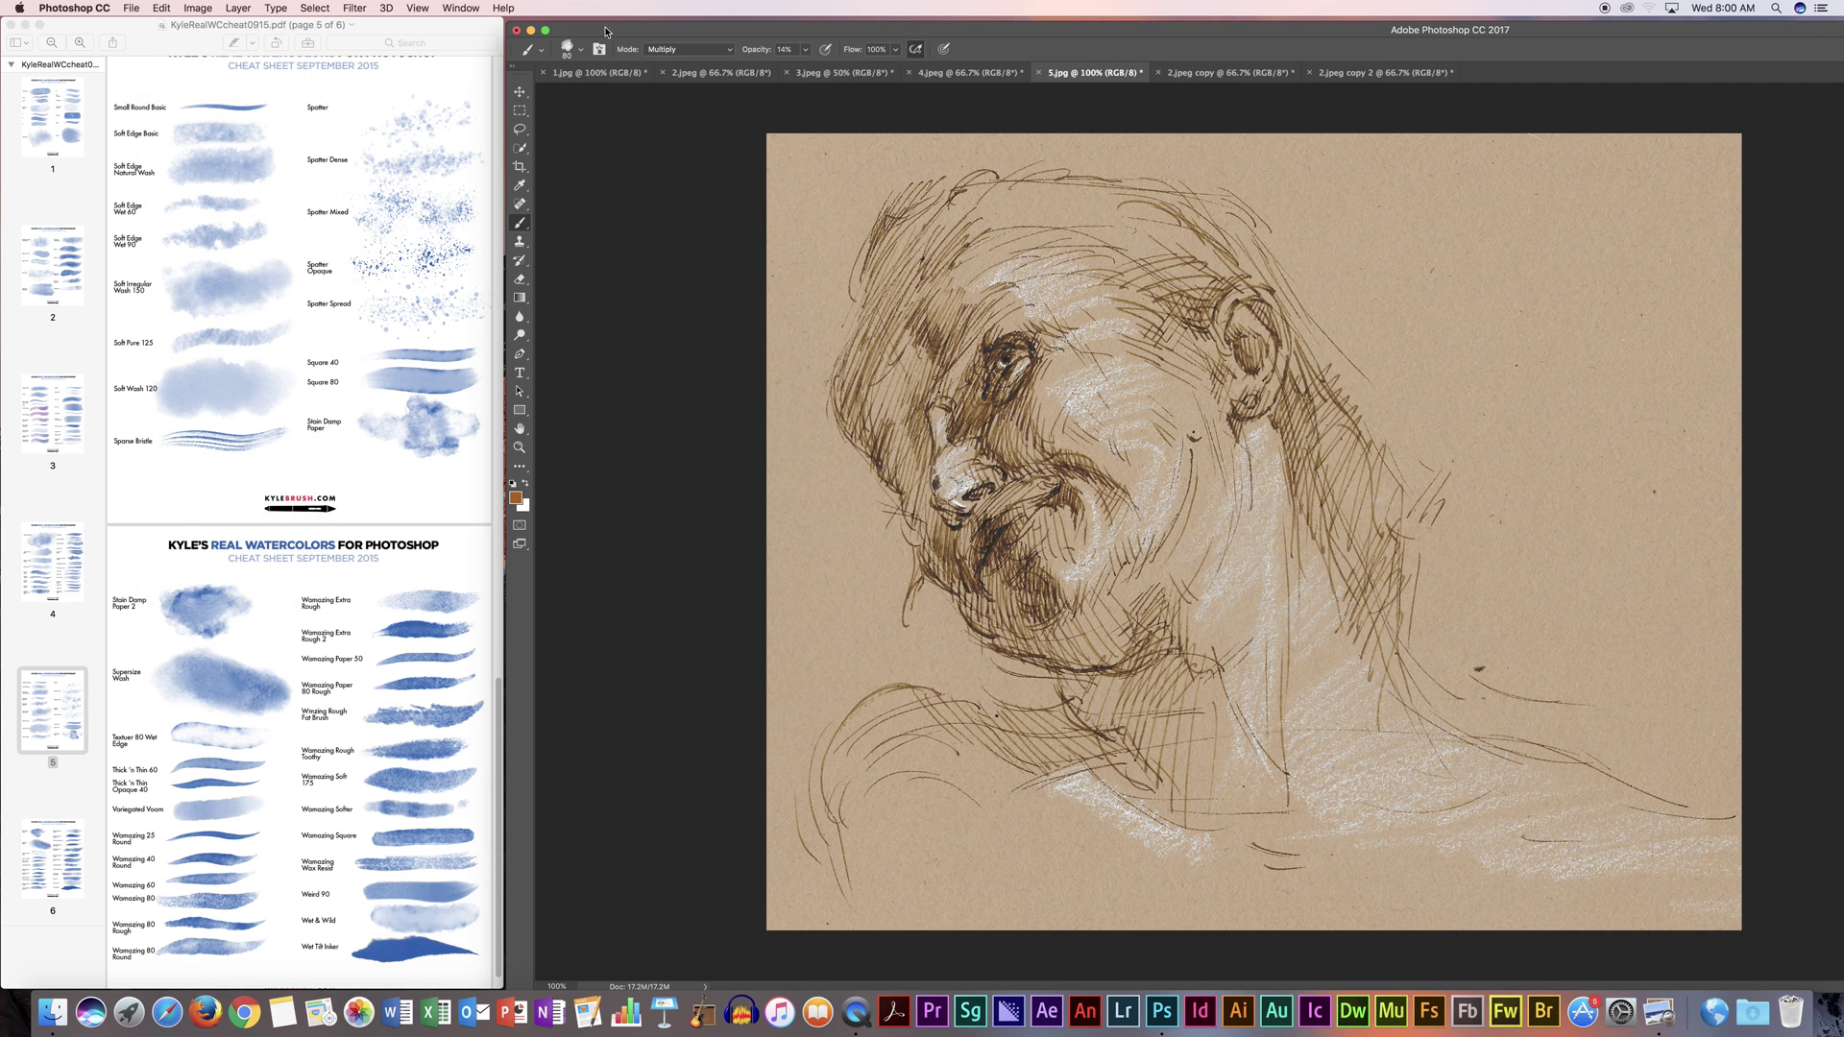
# Step: Enlarge the brush to 172 px and lay broad 14% orange-brown washes over the paper around the head, above the shoulder and behind the neck
pyautogui.click(577, 50)
pyautogui.moveTo(614, 93); pyautogui.dragTo(640, 96)
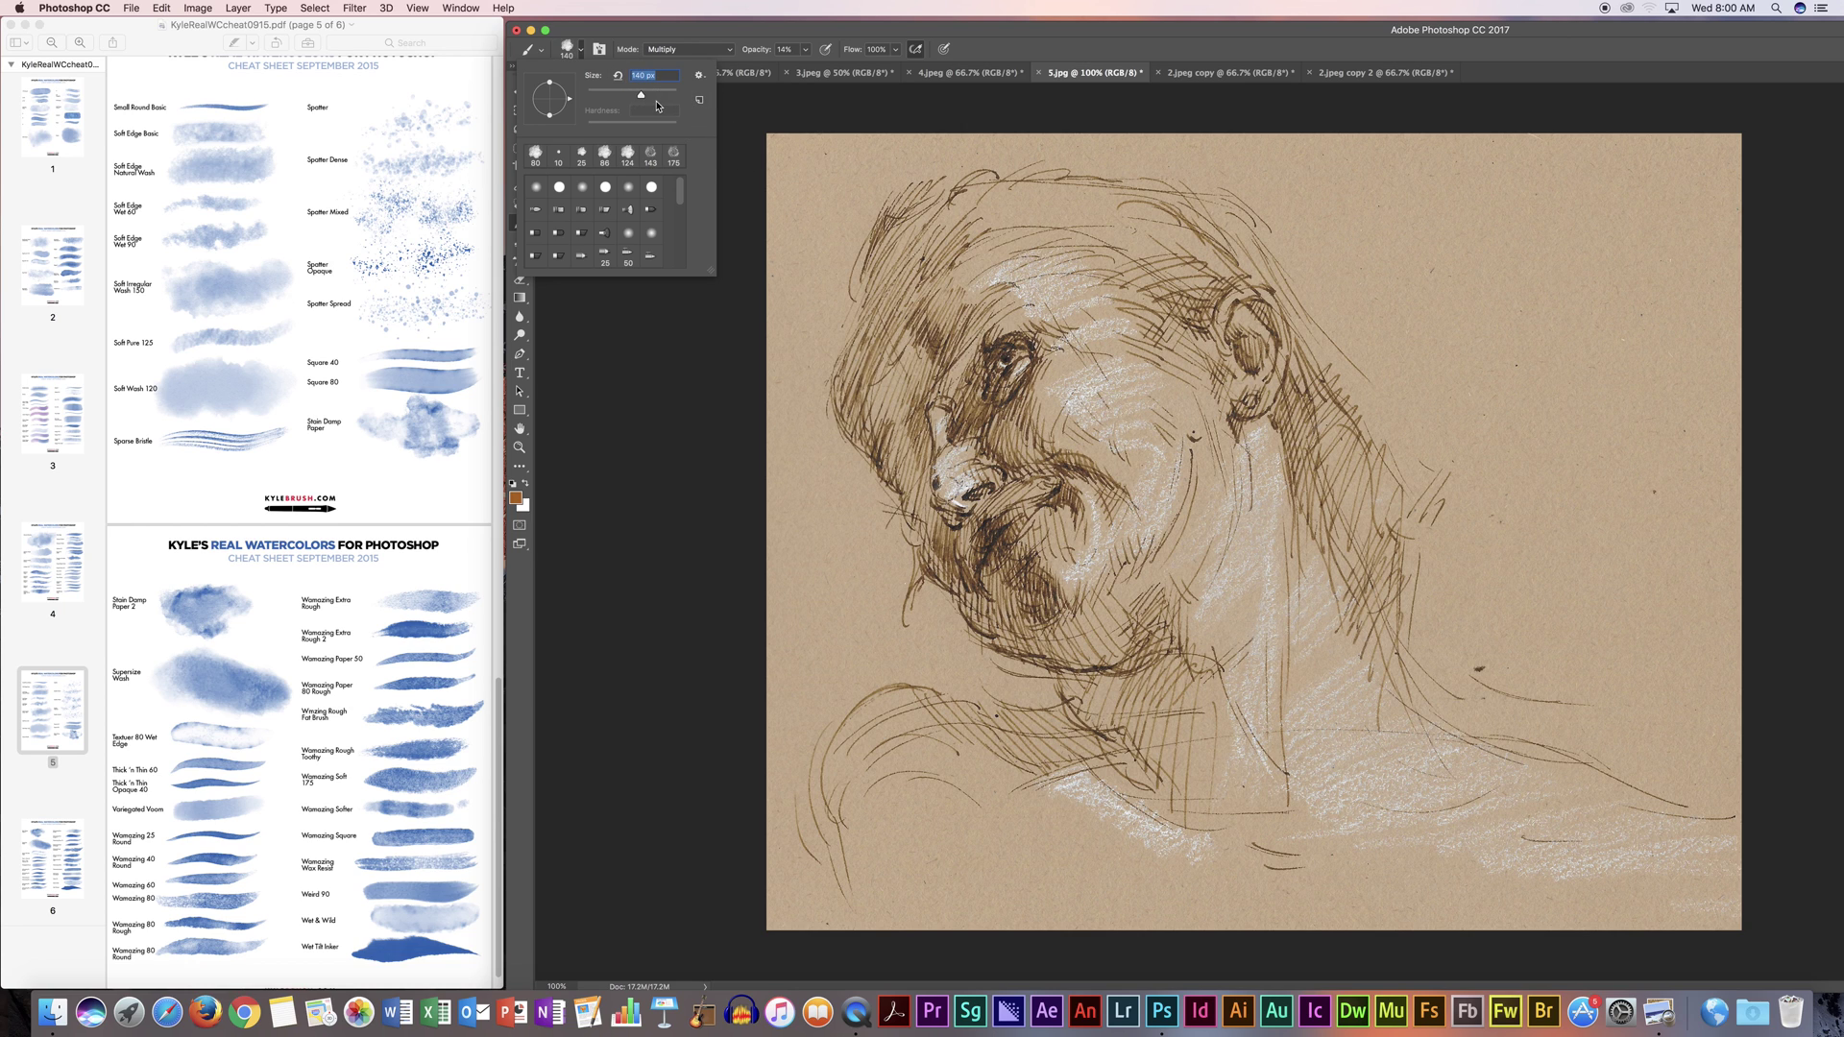
pyautogui.moveTo(647, 97); pyautogui.dragTo(653, 97)
pyautogui.click(755, 30)
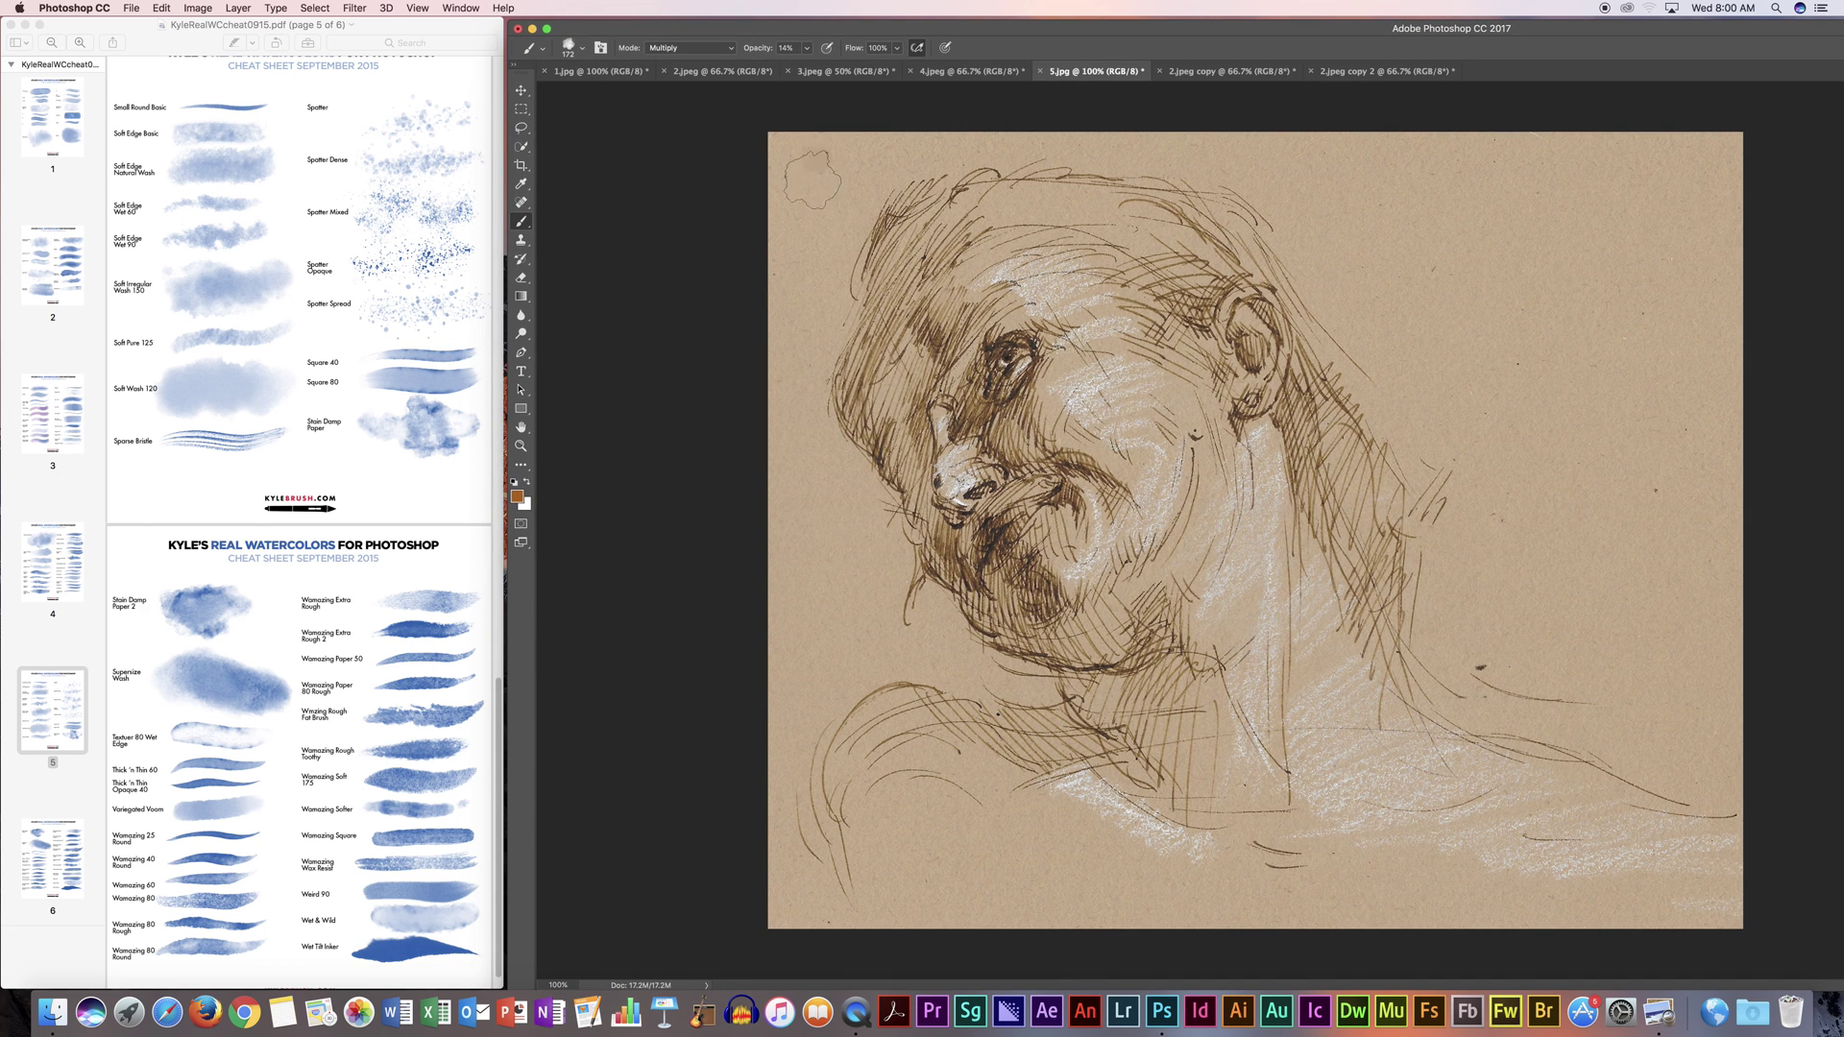
pyautogui.click(827, 193)
pyautogui.moveTo(828, 192)
pyautogui.mouseDown()
pyautogui.moveTo(884, 149)
pyautogui.moveTo(918, 150)
pyautogui.moveTo(856, 184)
pyautogui.moveTo(834, 238)
pyautogui.moveTo(845, 303)
pyautogui.moveTo(805, 295)
pyautogui.moveTo(822, 213)
pyautogui.moveTo(944, 149)
pyautogui.moveTo(1173, 146)
pyautogui.moveTo(1311, 178)
pyautogui.mouseUp()
pyautogui.moveTo(801, 291)
pyautogui.mouseDown()
pyautogui.moveTo(844, 292)
pyautogui.moveTo(854, 315)
pyautogui.moveTo(805, 396)
pyautogui.moveTo(794, 541)
pyautogui.moveTo(898, 512)
pyautogui.moveTo(917, 598)
pyautogui.moveTo(1000, 675)
pyautogui.moveTo(889, 642)
pyautogui.moveTo(883, 622)
pyautogui.moveTo(835, 651)
pyautogui.moveTo(838, 626)
pyautogui.moveTo(783, 620)
pyautogui.moveTo(843, 621)
pyautogui.moveTo(874, 594)
pyautogui.moveTo(803, 710)
pyautogui.moveTo(835, 649)
pyautogui.moveTo(873, 646)
pyautogui.moveTo(806, 729)
pyautogui.mouseUp()
pyautogui.moveTo(866, 709)
pyautogui.mouseDown()
pyautogui.moveTo(1136, 727)
pyautogui.moveTo(1121, 712)
pyautogui.mouseUp()
pyautogui.moveTo(805, 809)
pyautogui.mouseDown()
pyautogui.moveTo(873, 766)
pyautogui.moveTo(846, 784)
pyautogui.moveTo(955, 792)
pyautogui.moveTo(907, 756)
pyautogui.mouseUp()
pyautogui.moveTo(1163, 709)
pyautogui.mouseDown()
pyautogui.moveTo(1143, 745)
pyautogui.moveTo(1160, 728)
pyautogui.moveTo(1201, 794)
pyautogui.moveTo(1211, 711)
pyautogui.moveTo(1207, 740)
pyautogui.moveTo(1291, 836)
pyautogui.mouseUp()
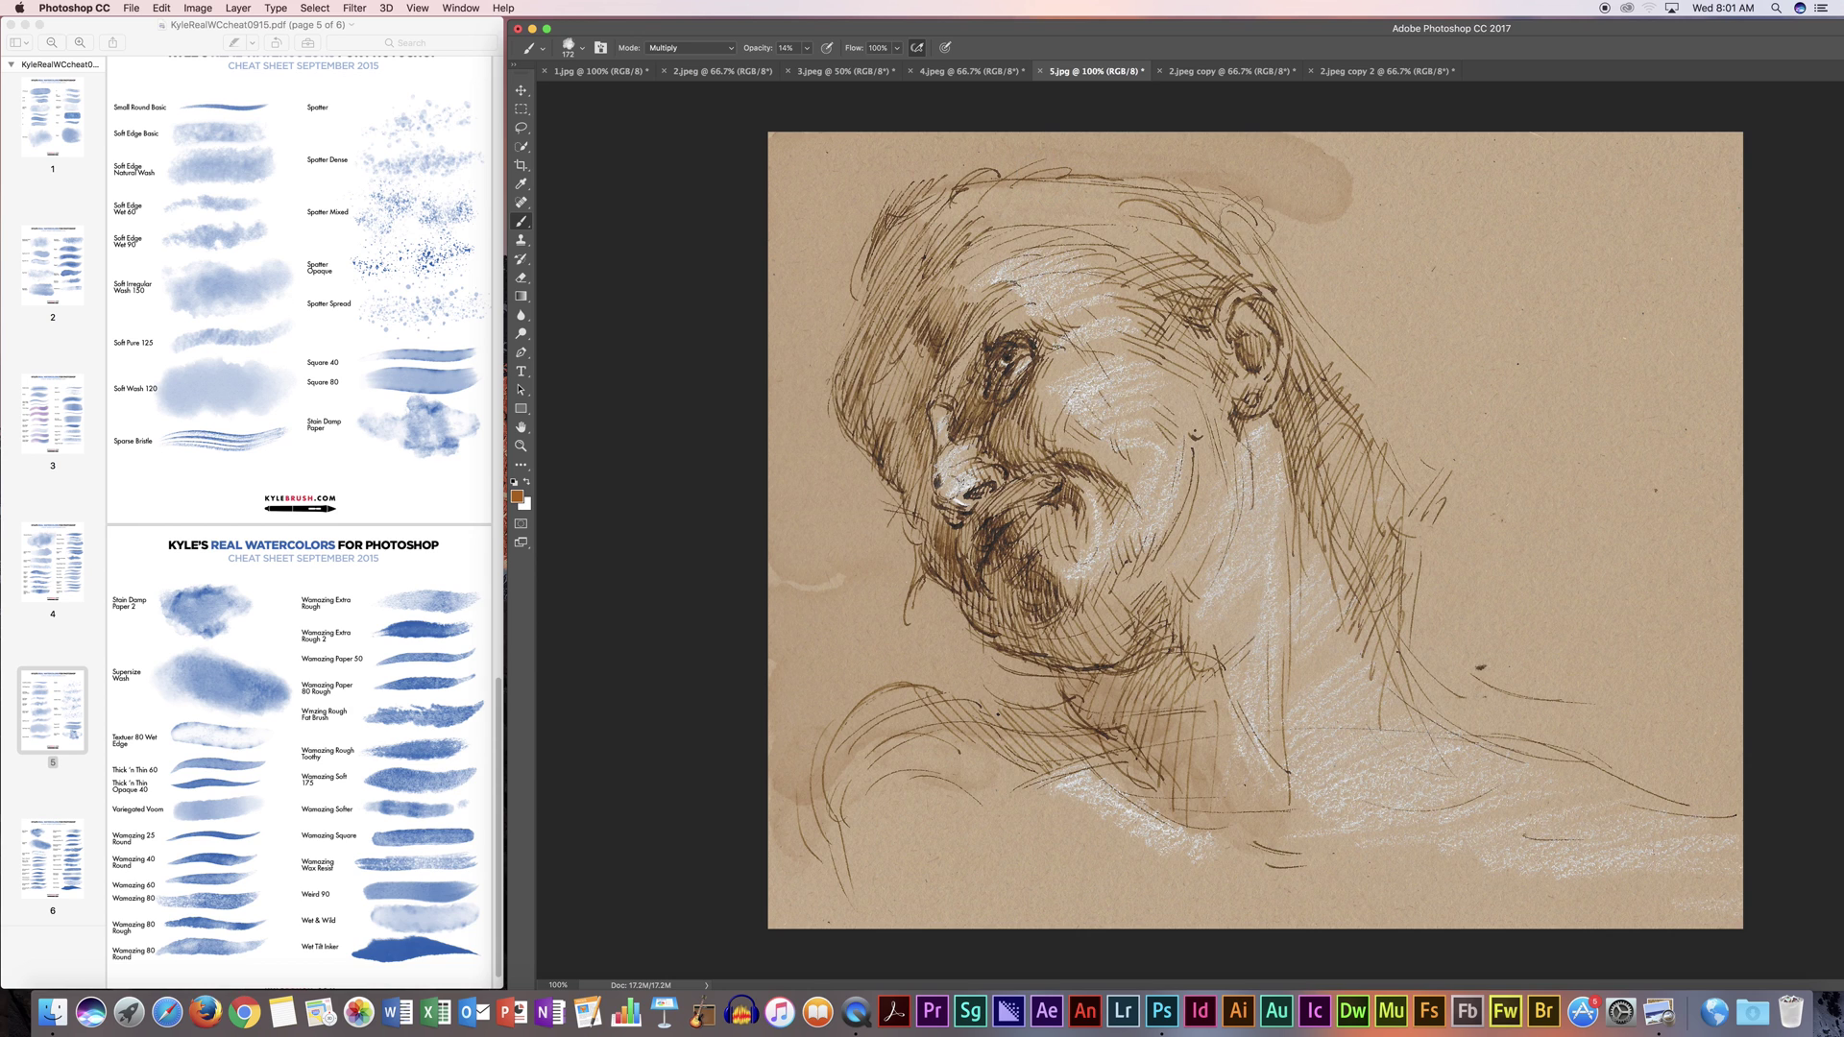
pyautogui.moveTo(1311, 293)
pyautogui.mouseDown()
pyautogui.moveTo(1291, 245)
pyautogui.moveTo(1345, 326)
pyautogui.moveTo(1335, 192)
pyautogui.moveTo(1370, 302)
pyautogui.moveTo(1258, 168)
pyautogui.moveTo(889, 169)
pyautogui.moveTo(771, 238)
pyautogui.moveTo(870, 288)
pyautogui.moveTo(836, 375)
pyautogui.moveTo(814, 352)
pyautogui.moveTo(898, 384)
pyautogui.moveTo(917, 284)
pyautogui.moveTo(1047, 204)
pyautogui.moveTo(1234, 238)
pyautogui.moveTo(991, 213)
pyautogui.moveTo(1212, 277)
pyautogui.moveTo(1068, 198)
pyautogui.moveTo(1253, 206)
pyautogui.moveTo(1370, 314)
pyautogui.moveTo(1412, 250)
pyautogui.moveTo(1466, 289)
pyautogui.moveTo(1359, 336)
pyautogui.moveTo(1335, 461)
pyautogui.moveTo(1248, 331)
pyautogui.moveTo(1268, 394)
pyautogui.moveTo(1224, 384)
pyautogui.moveTo(1351, 501)
pyautogui.moveTo(1441, 682)
pyautogui.moveTo(1546, 682)
pyautogui.moveTo(1579, 661)
pyautogui.moveTo(1575, 461)
pyautogui.moveTo(1517, 288)
pyautogui.moveTo(1582, 402)
pyautogui.moveTo(1556, 288)
pyautogui.moveTo(1565, 202)
pyautogui.moveTo(1652, 413)
pyautogui.moveTo(1688, 288)
pyautogui.moveTo(1683, 355)
pyautogui.moveTo(1681, 331)
pyautogui.moveTo(1600, 510)
pyautogui.mouseUp()
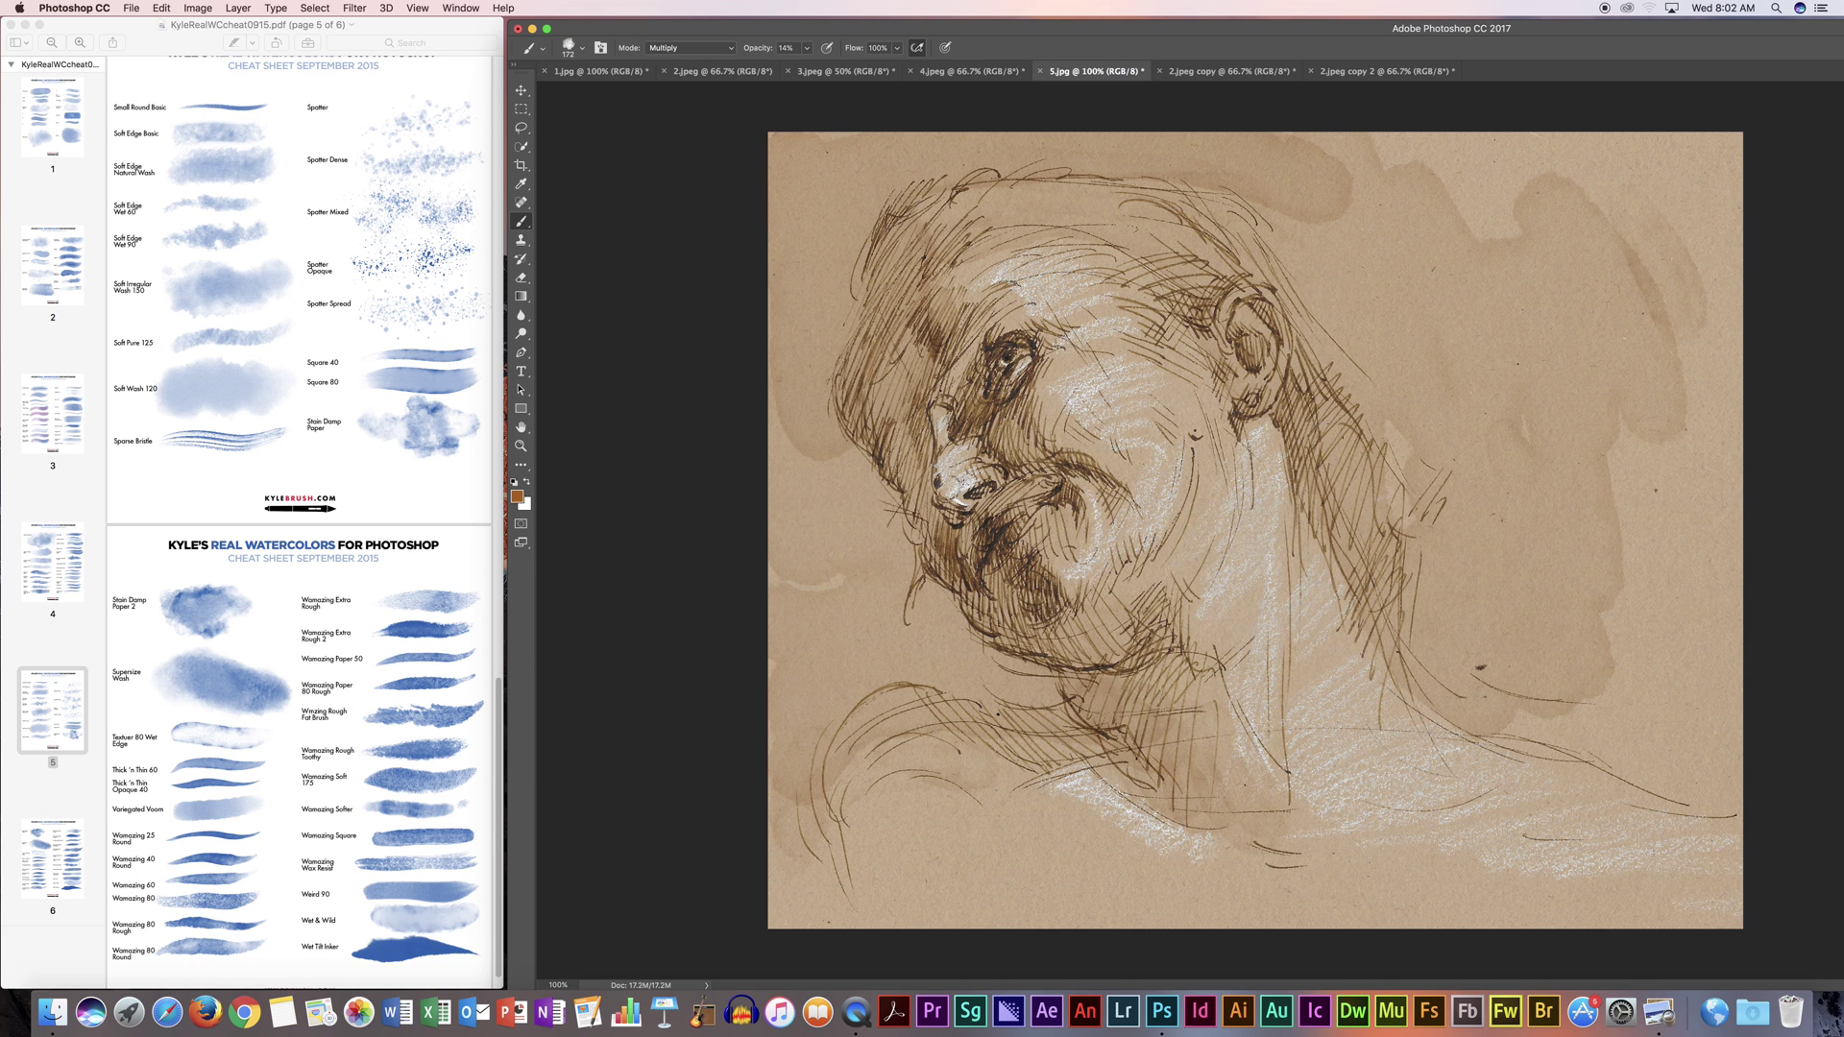
# Step: Reduce the brush to 68 px and wash orange-brown over the beard, jaw and the shadowed area in front of the face
pyautogui.click(580, 48)
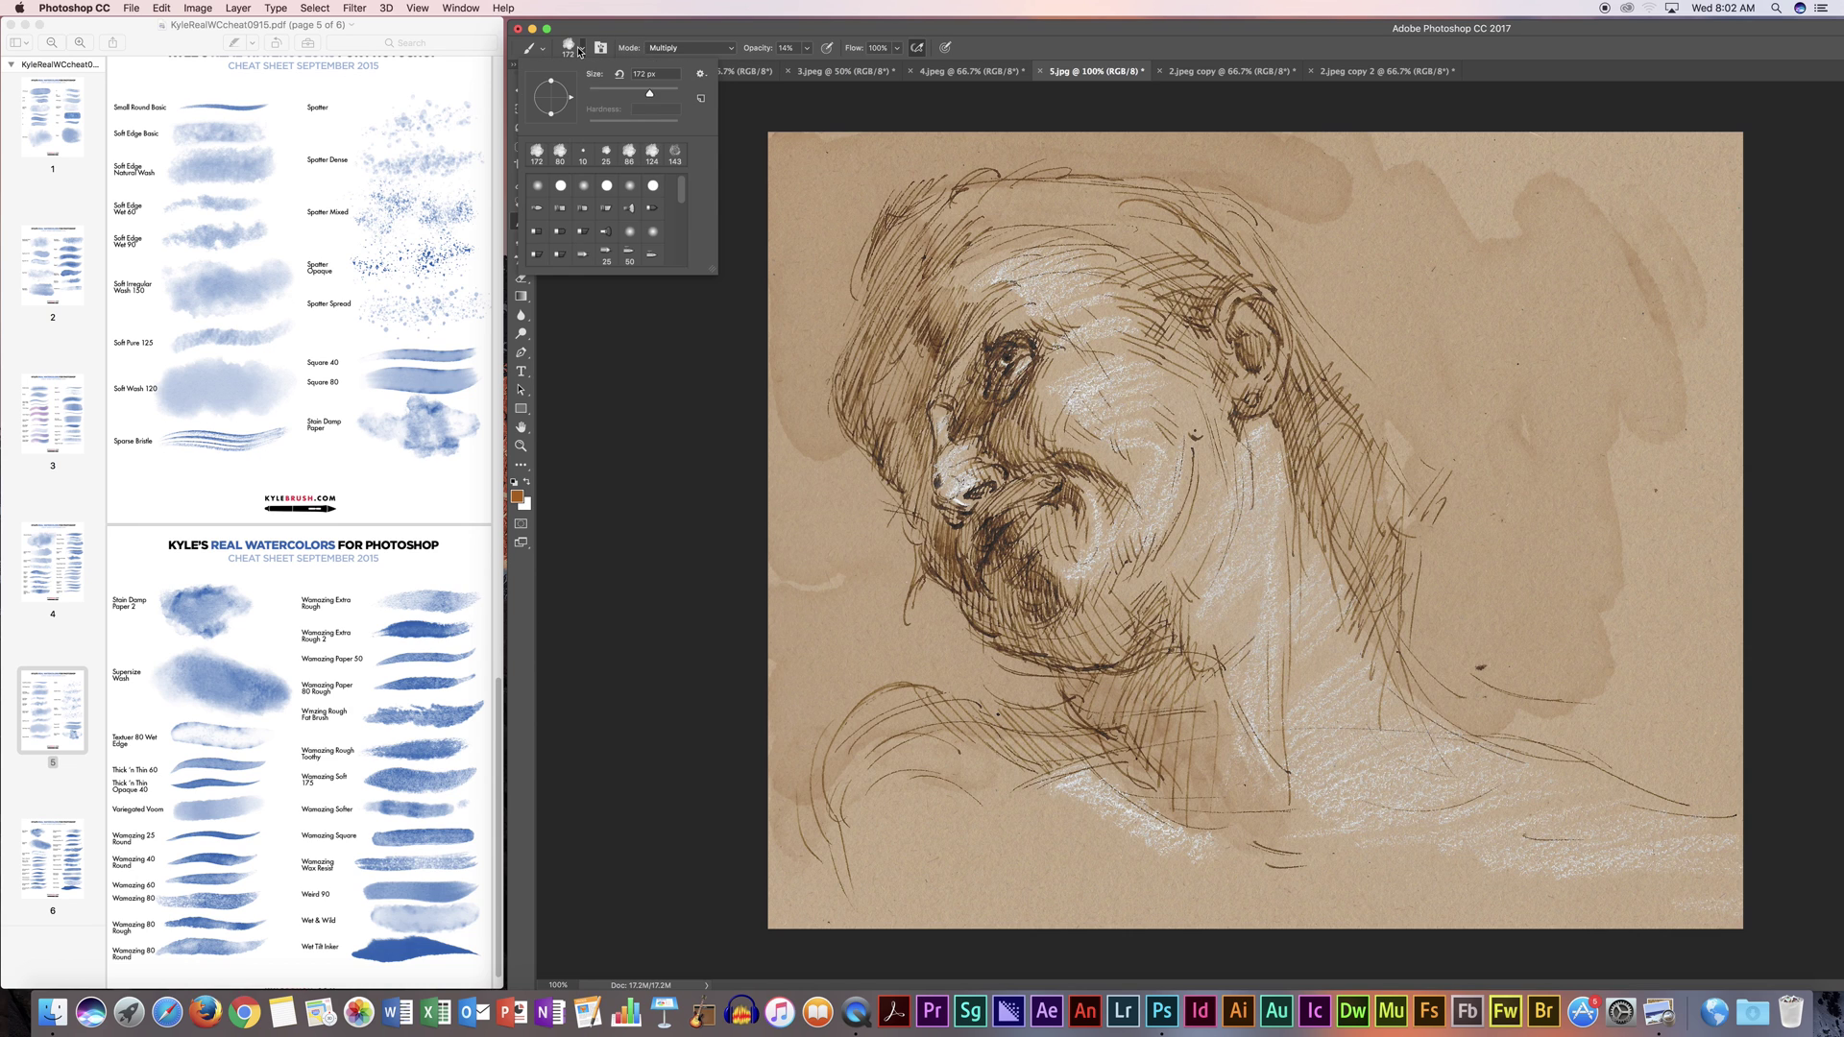
pyautogui.moveTo(648, 97); pyautogui.dragTo(619, 94)
pyautogui.click(665, 32)
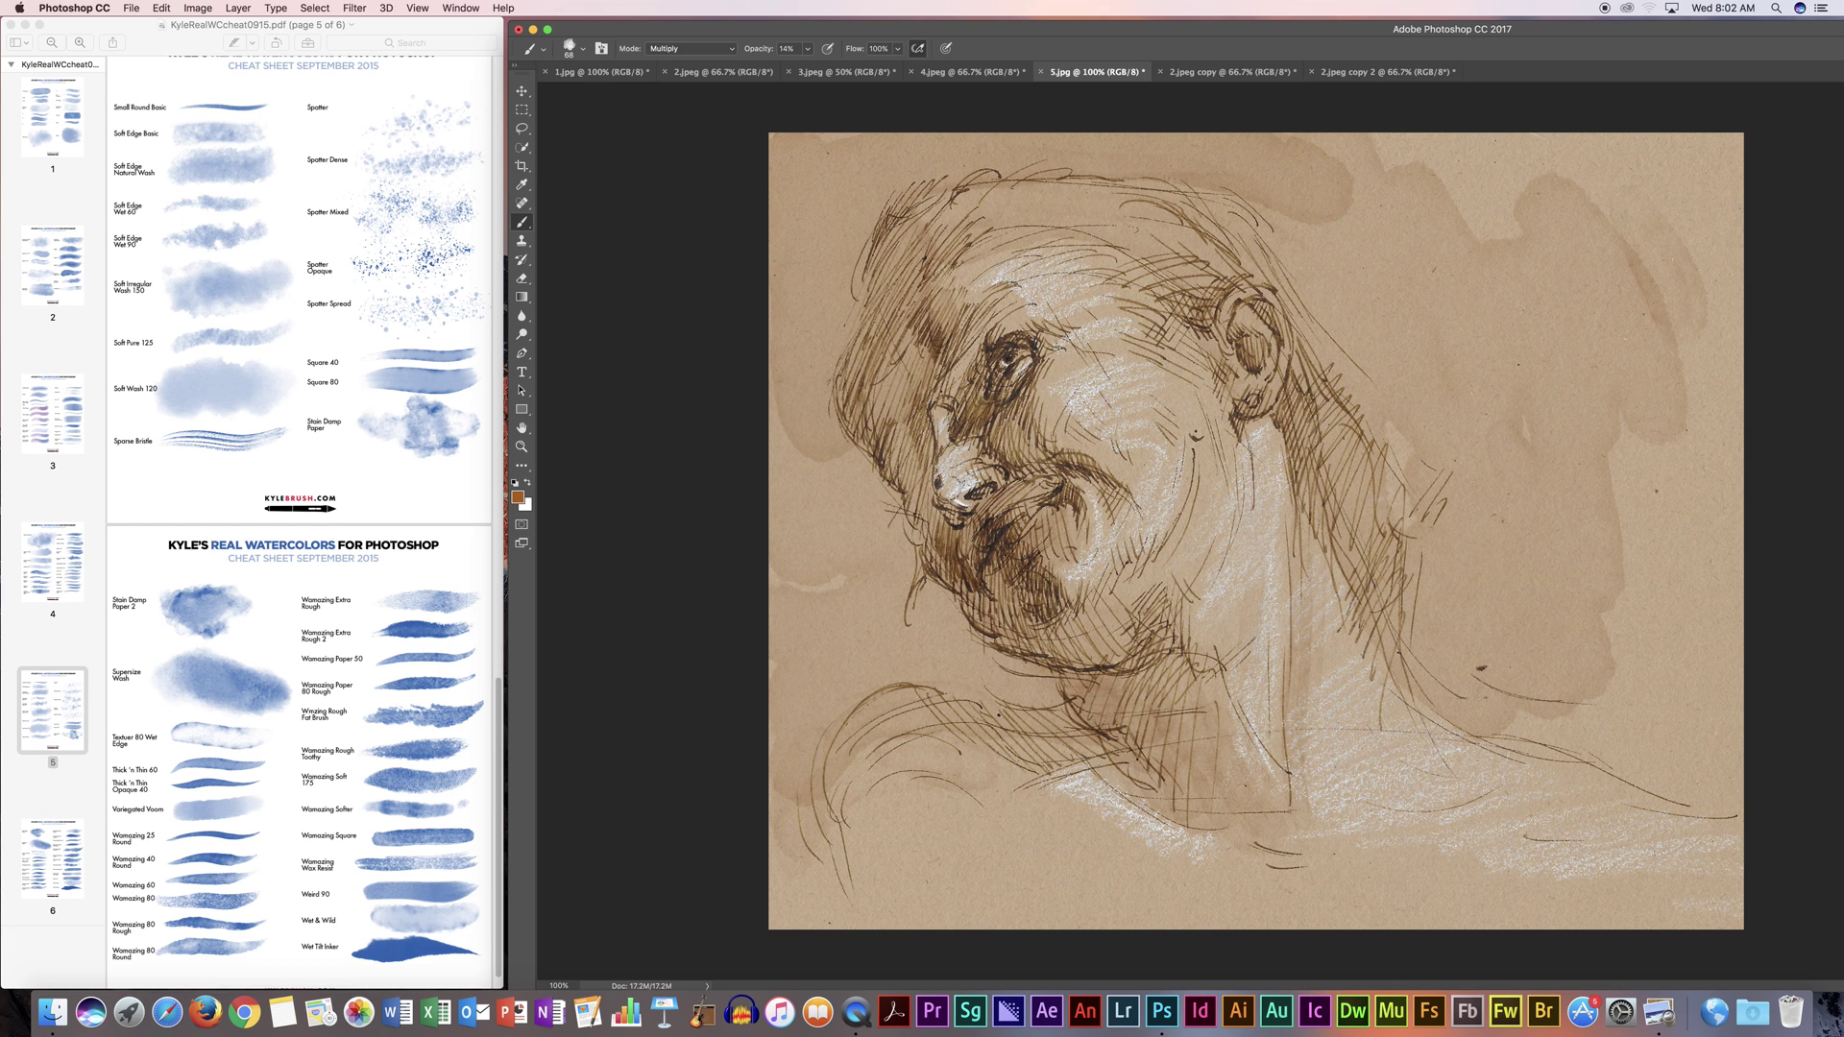
pyautogui.moveTo(1069, 648)
pyautogui.mouseDown()
pyautogui.moveTo(1095, 593)
pyautogui.moveTo(1018, 535)
pyautogui.moveTo(1000, 549)
pyautogui.mouseUp()
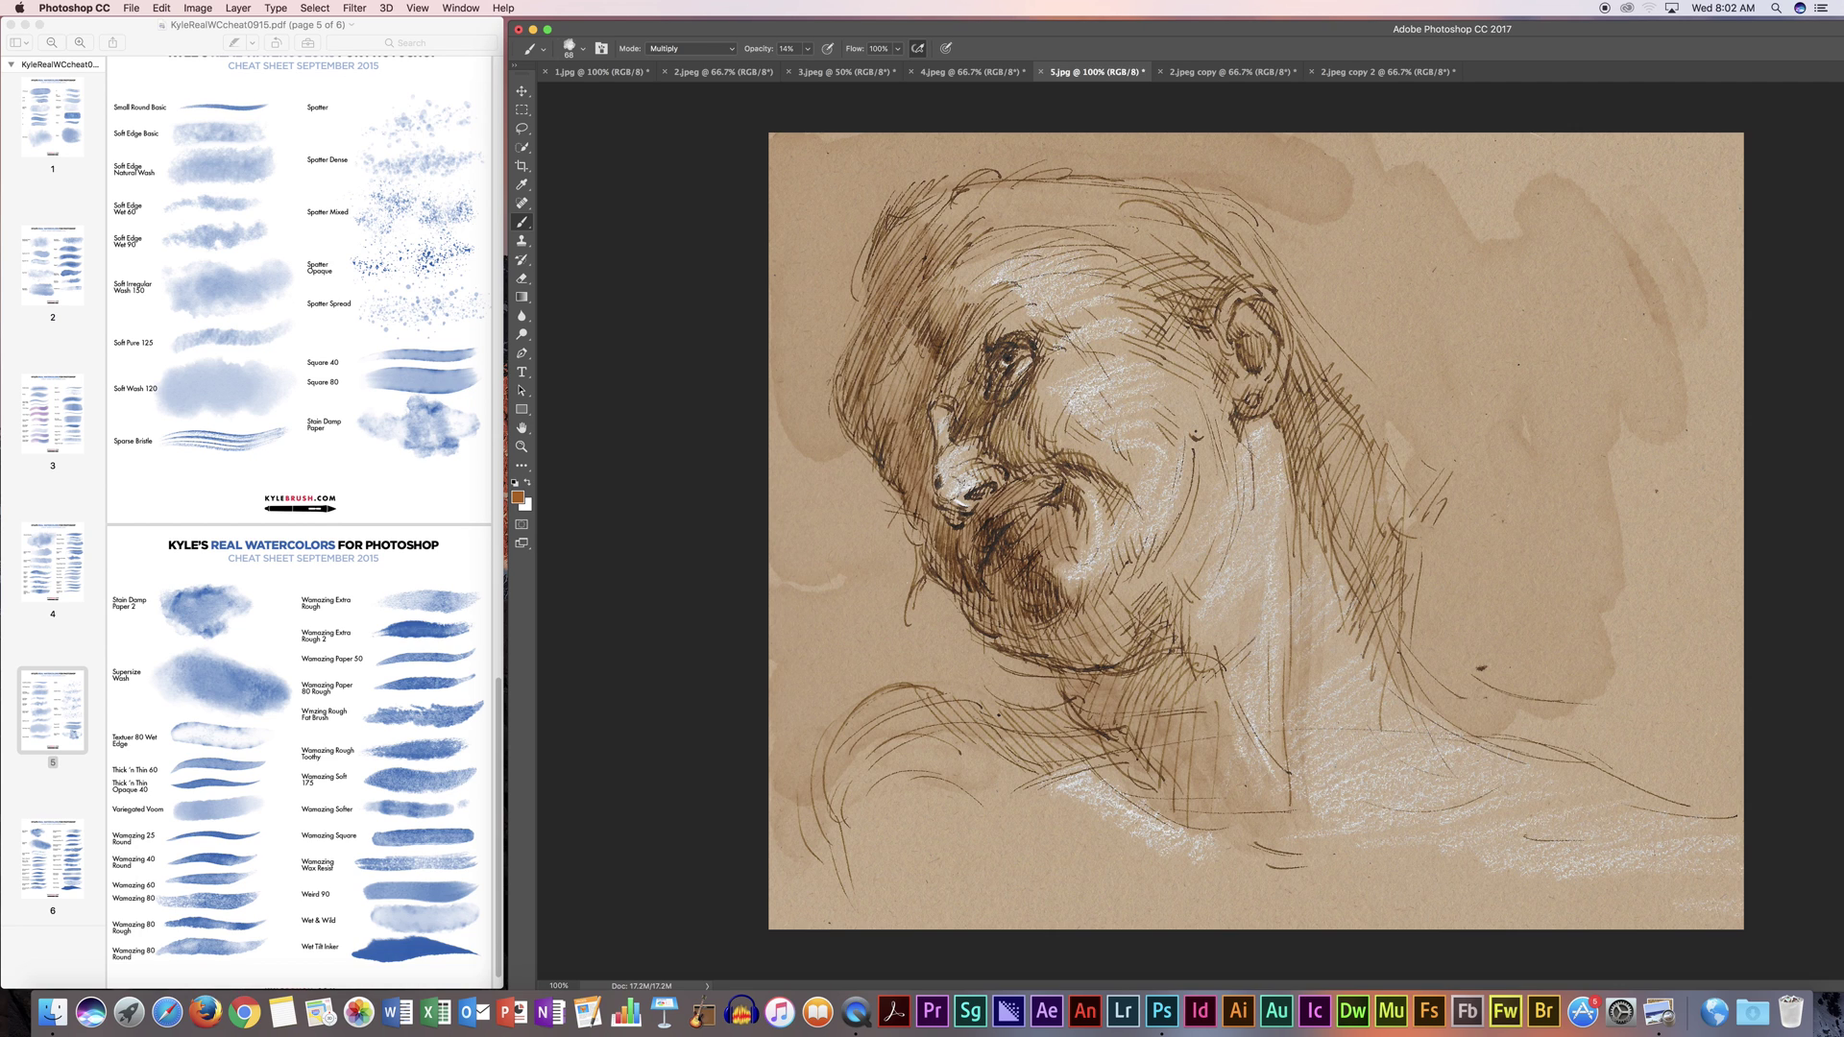
pyautogui.moveTo(904, 454); pyautogui.dragTo(912, 434)
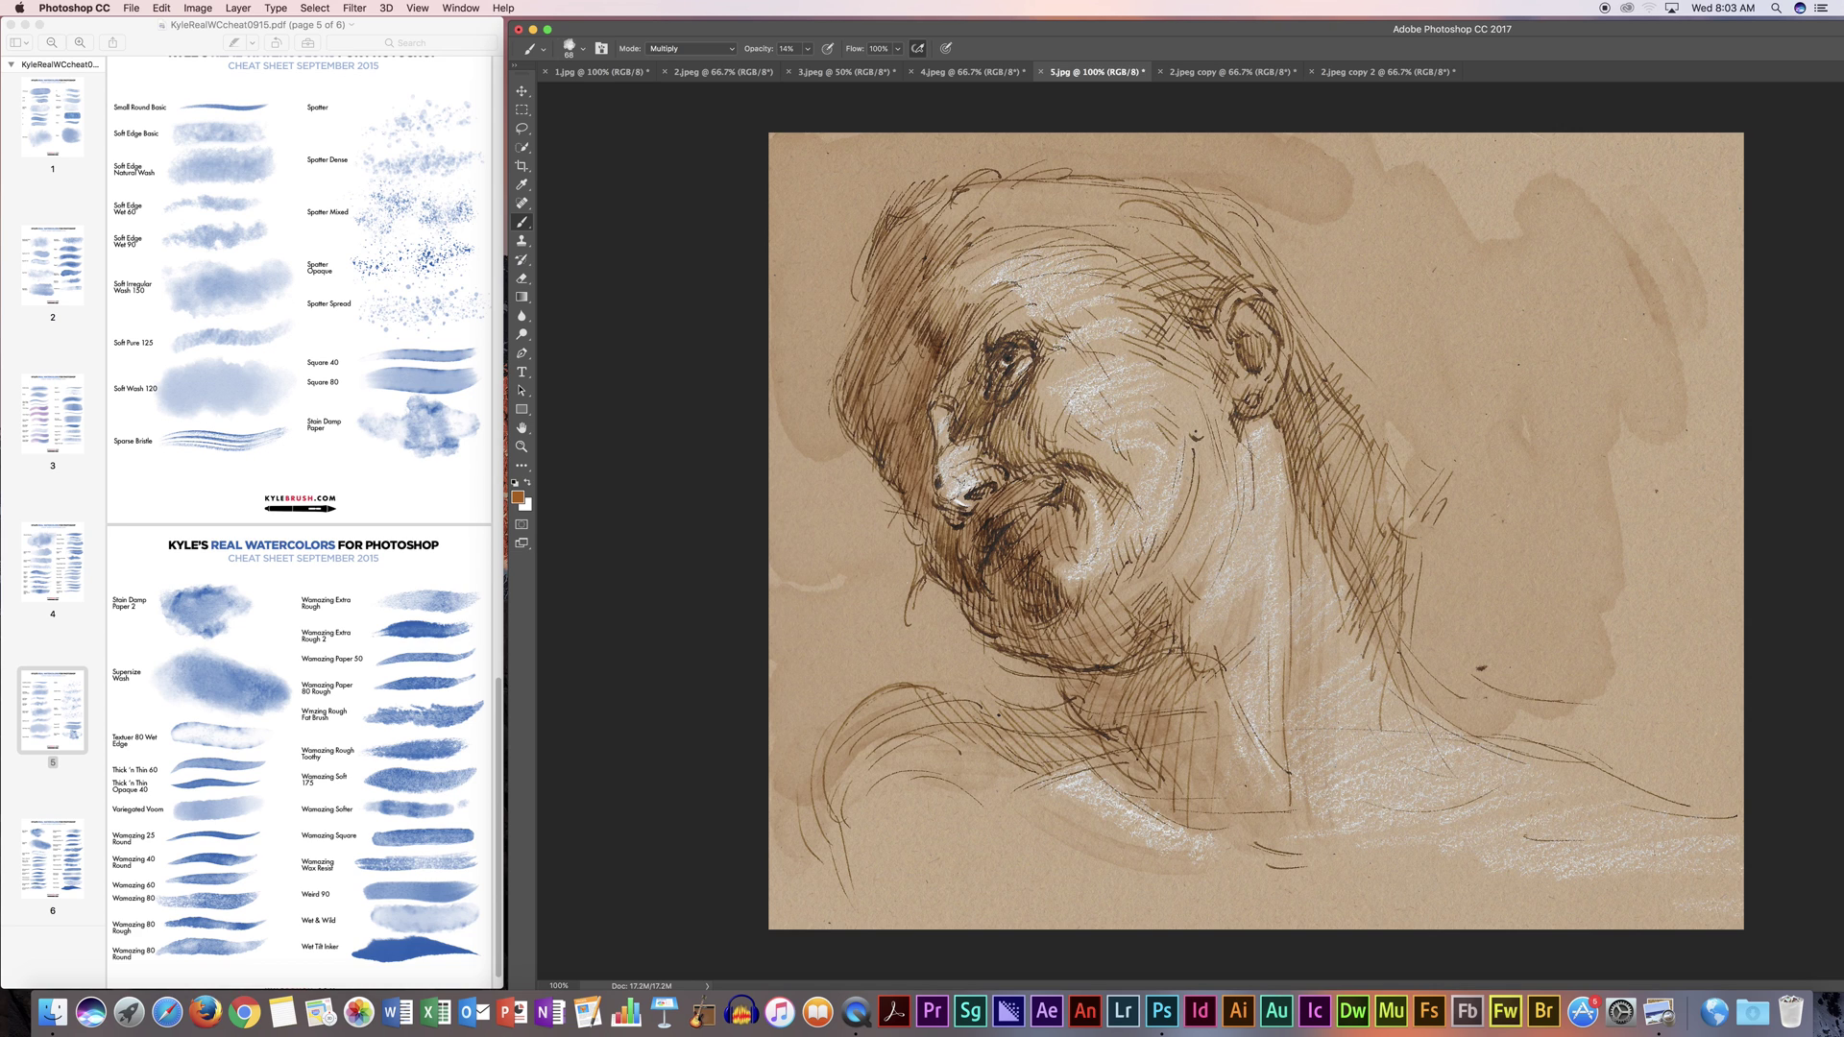
# Step: Build up orange-brown wash strokes along the back of the neck, across the top of the head and over the brow shadow
pyautogui.moveTo(1361, 461); pyautogui.dragTo(1365, 549)
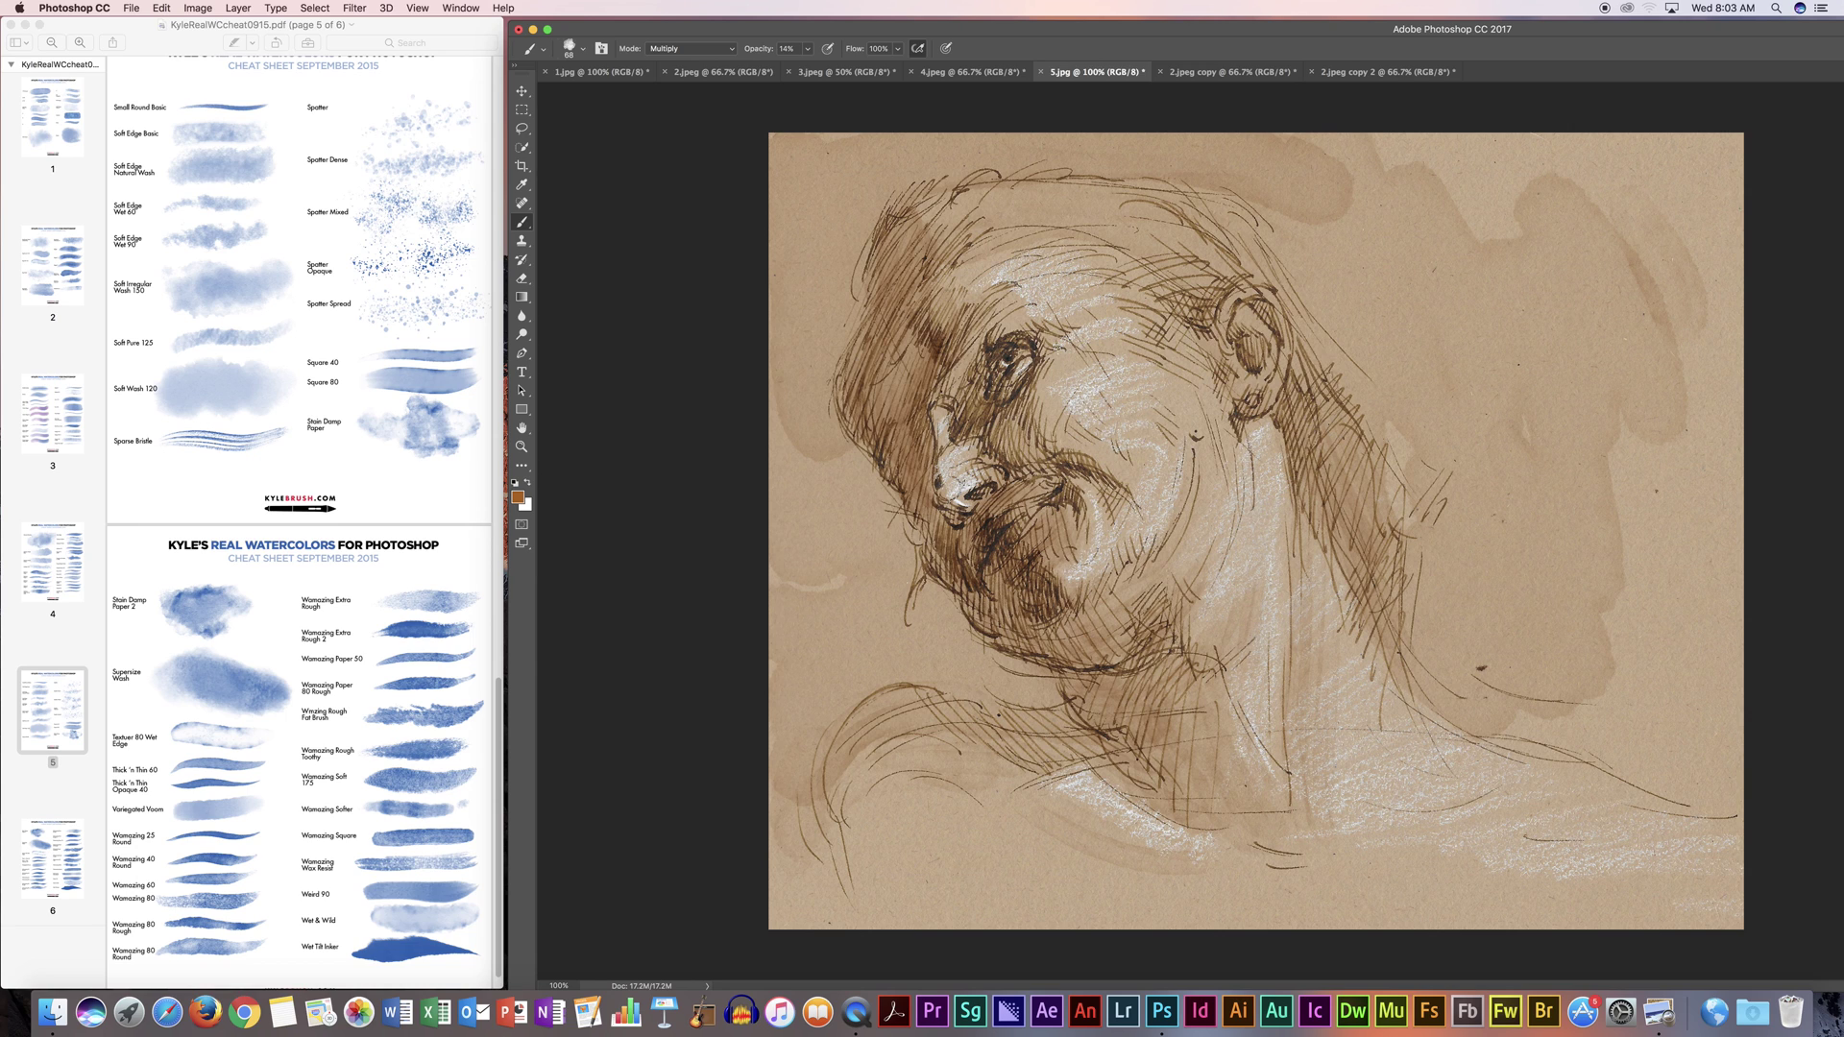
pyautogui.moveTo(1302, 383); pyautogui.dragTo(1369, 546)
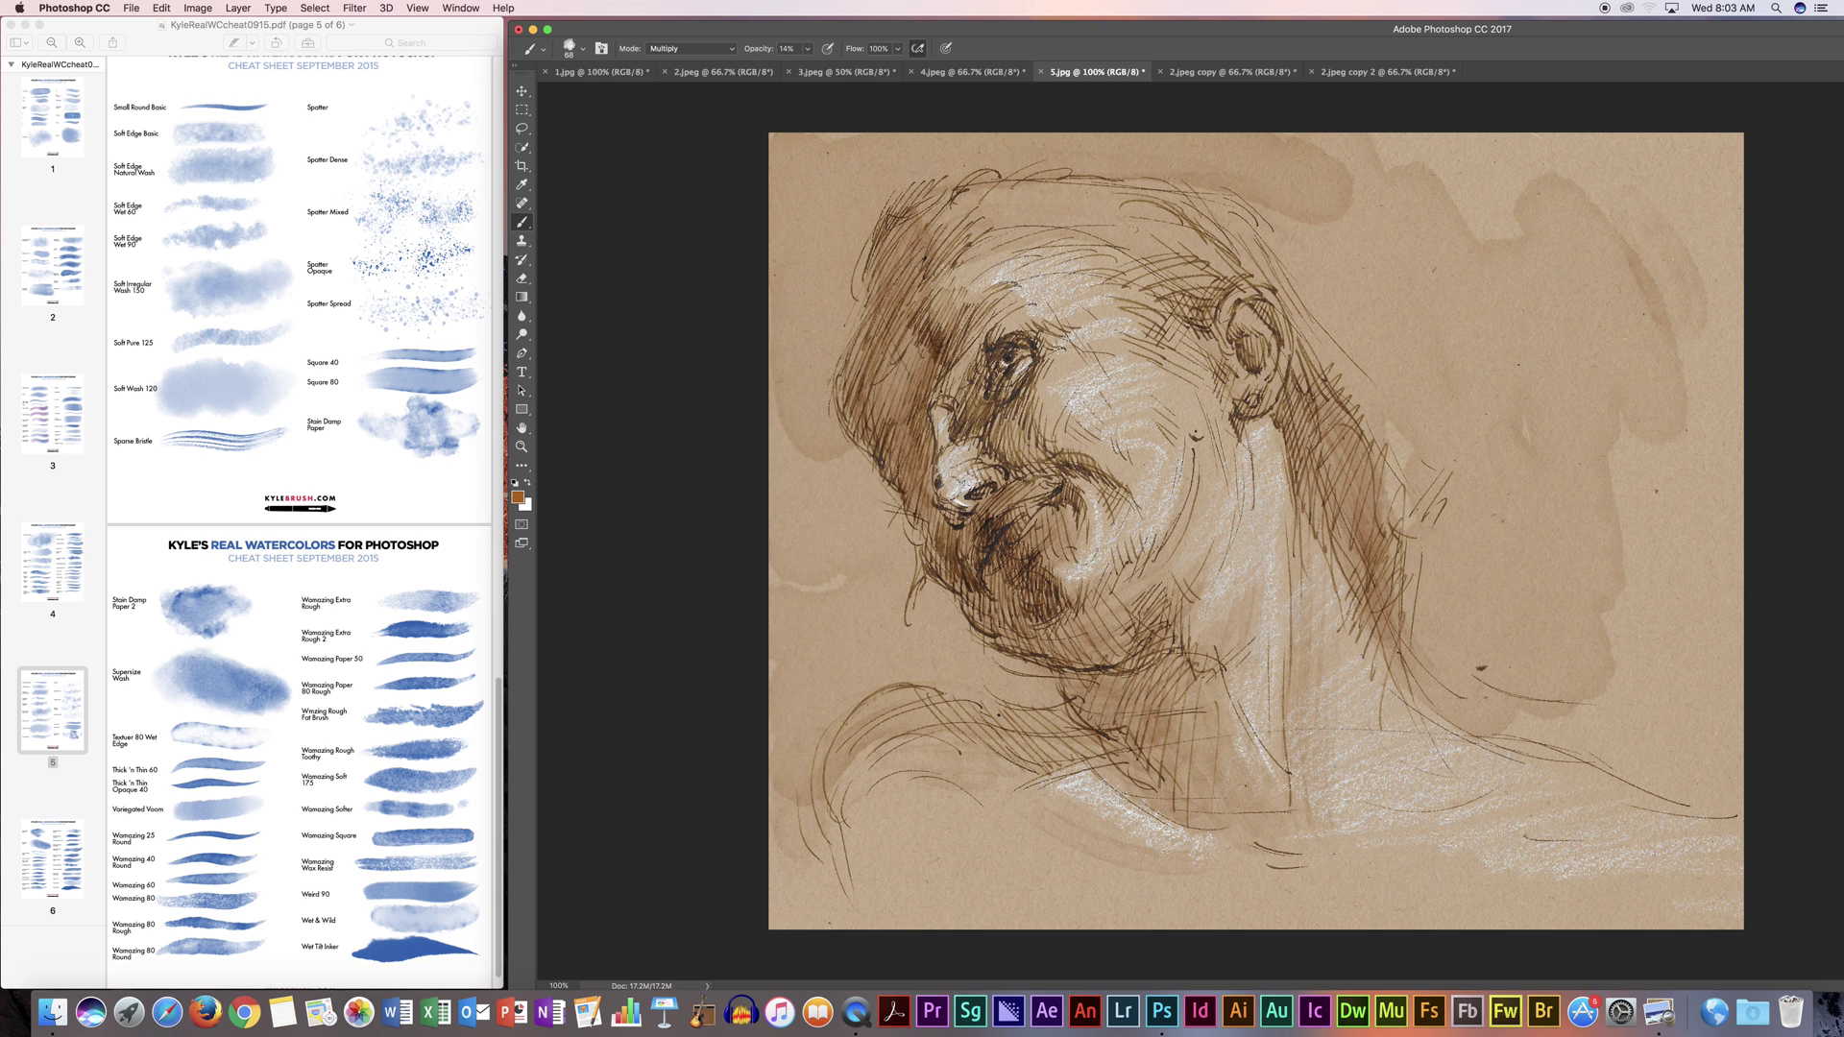
pyautogui.moveTo(944, 202); pyautogui.dragTo(924, 255)
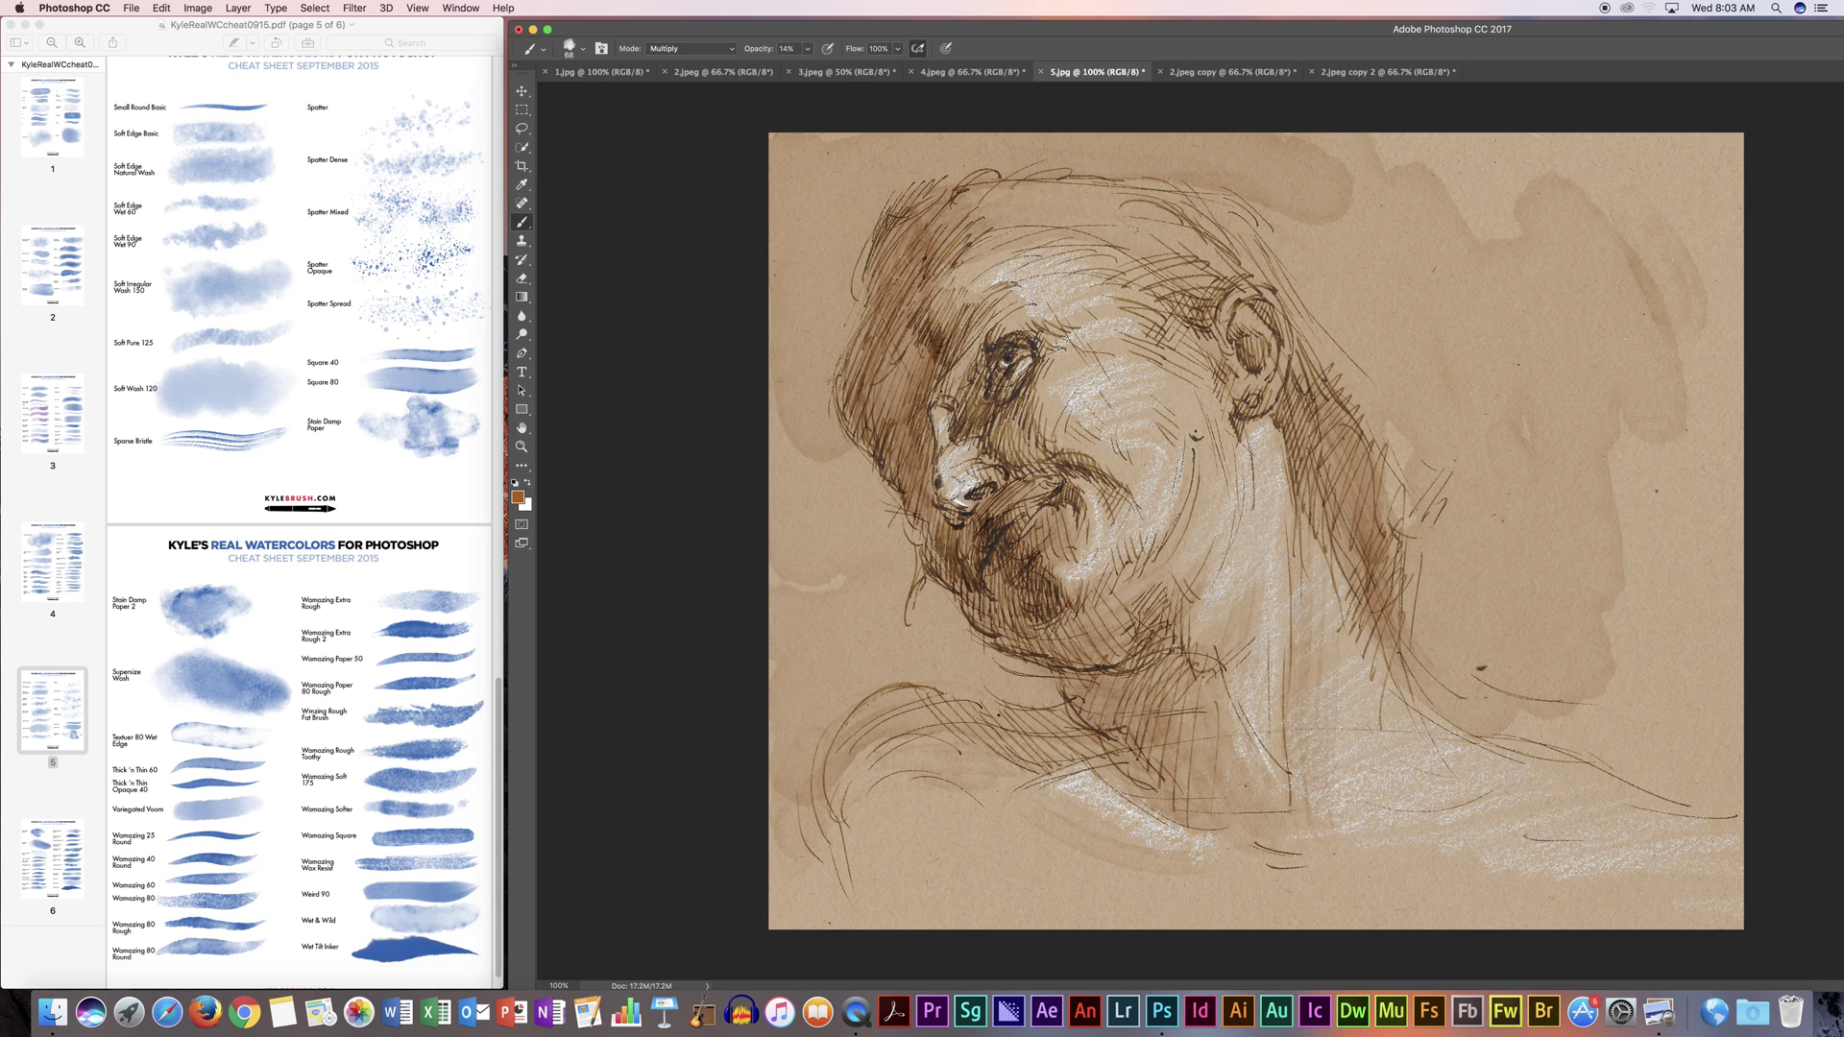
pyautogui.moveTo(1023, 208)
pyautogui.mouseDown()
pyautogui.moveTo(1148, 232)
pyautogui.moveTo(1119, 199)
pyautogui.moveTo(1227, 273)
pyautogui.moveTo(1147, 227)
pyautogui.moveTo(1180, 267)
pyautogui.moveTo(1230, 224)
pyautogui.moveTo(1376, 403)
pyautogui.mouseUp()
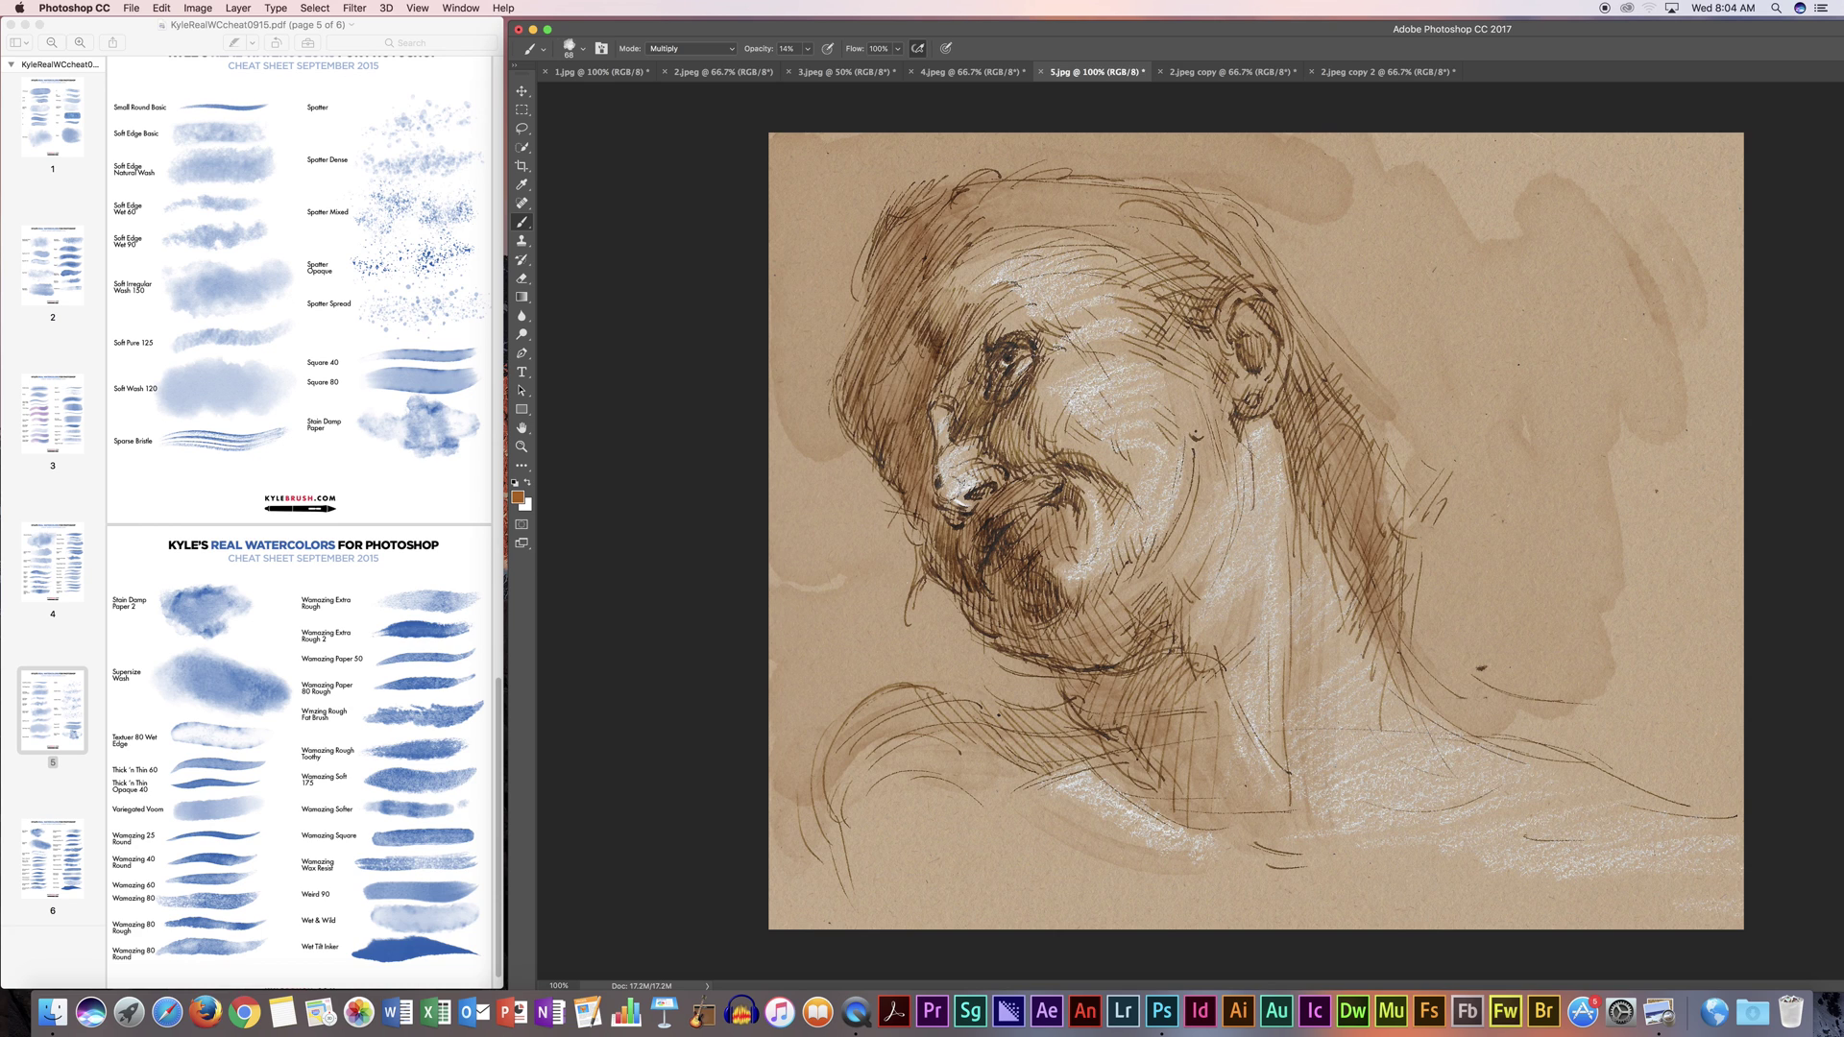
pyautogui.click(923, 377)
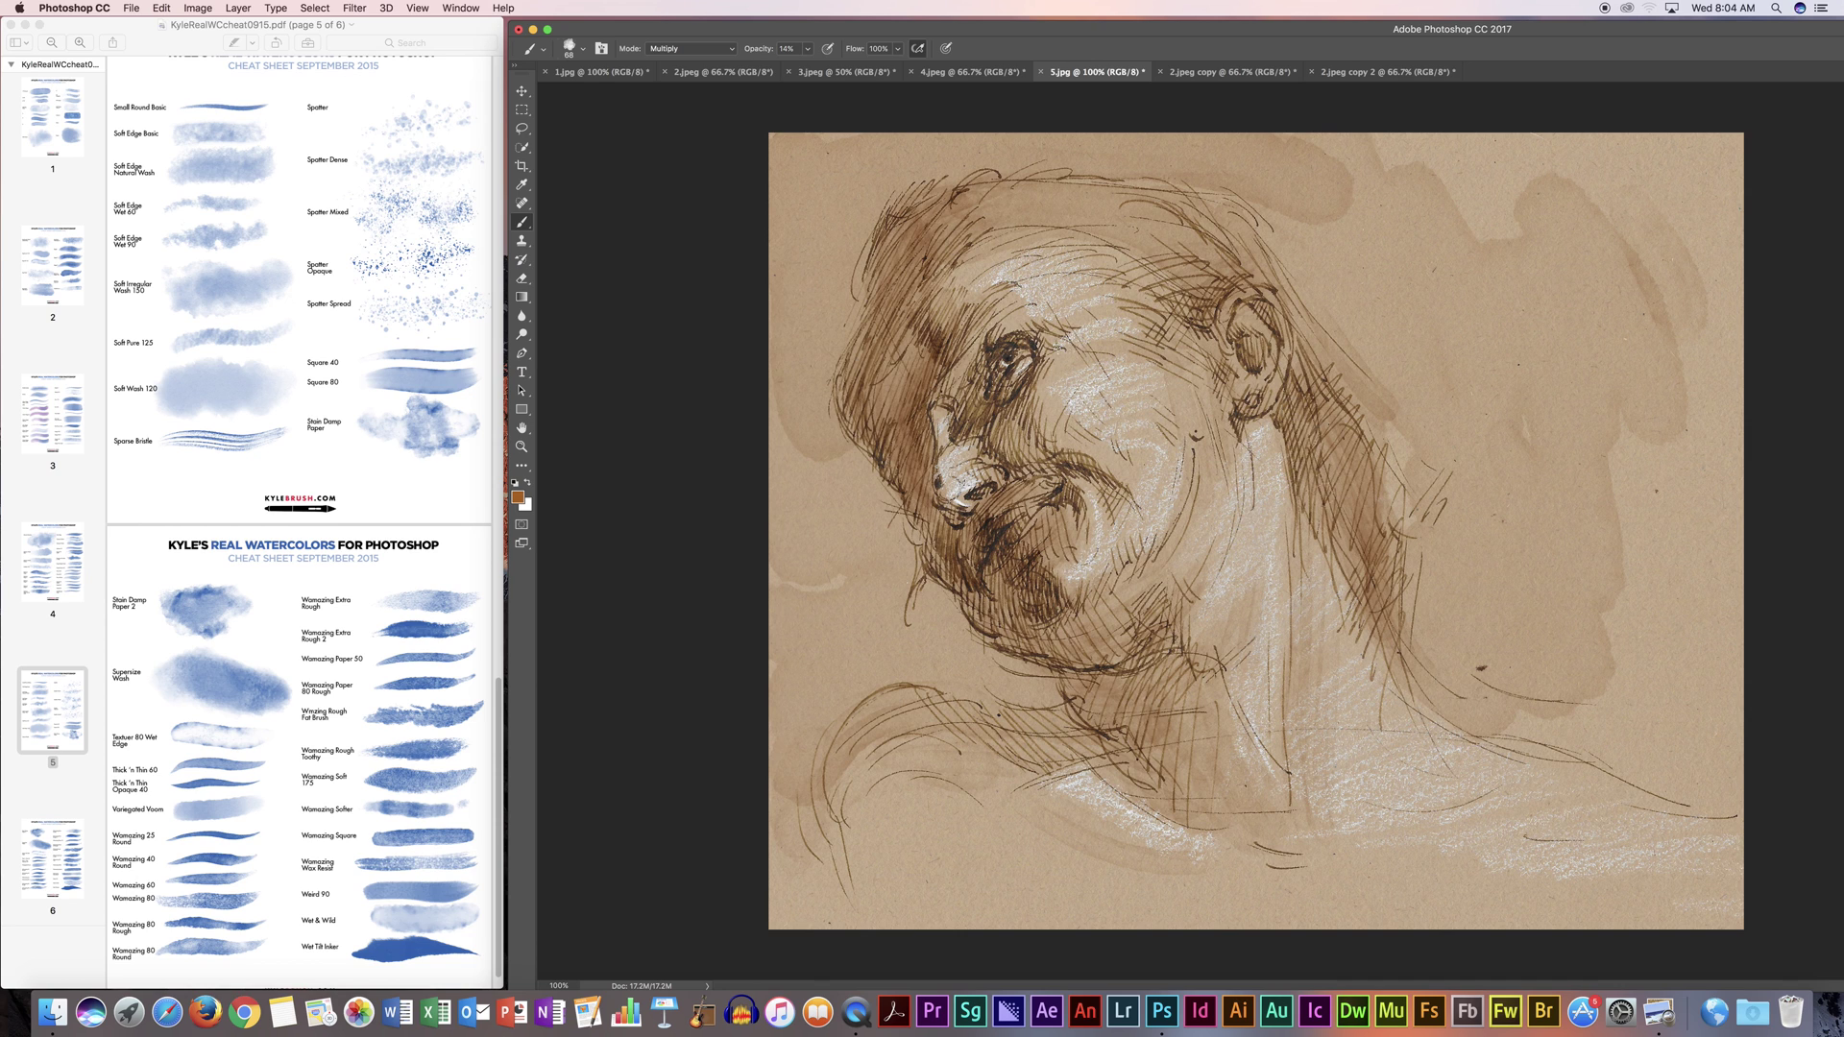
# Step: Switch the brush to a Kyle's Real Watercolor Stain Damp tool preset
pyautogui.click(583, 50)
pyautogui.click(542, 50)
pyautogui.click(543, 50)
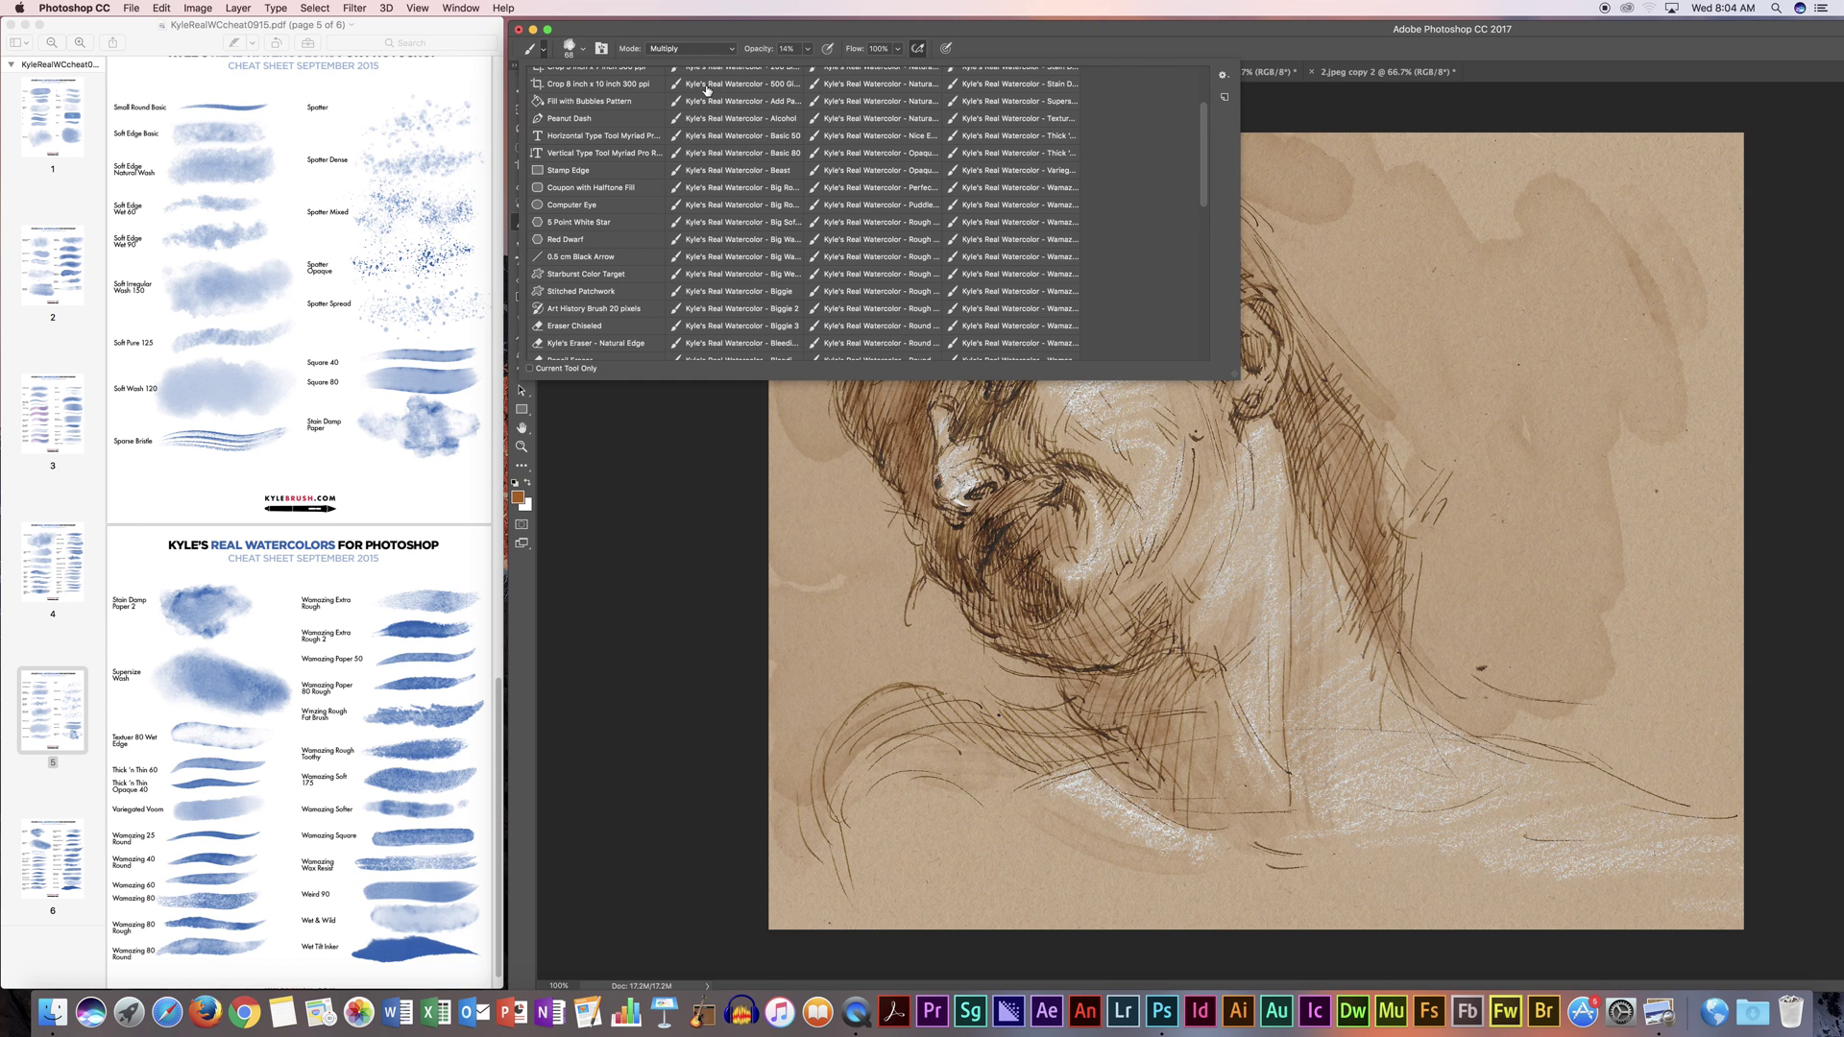
pyautogui.scroll(4, 1132, 168)
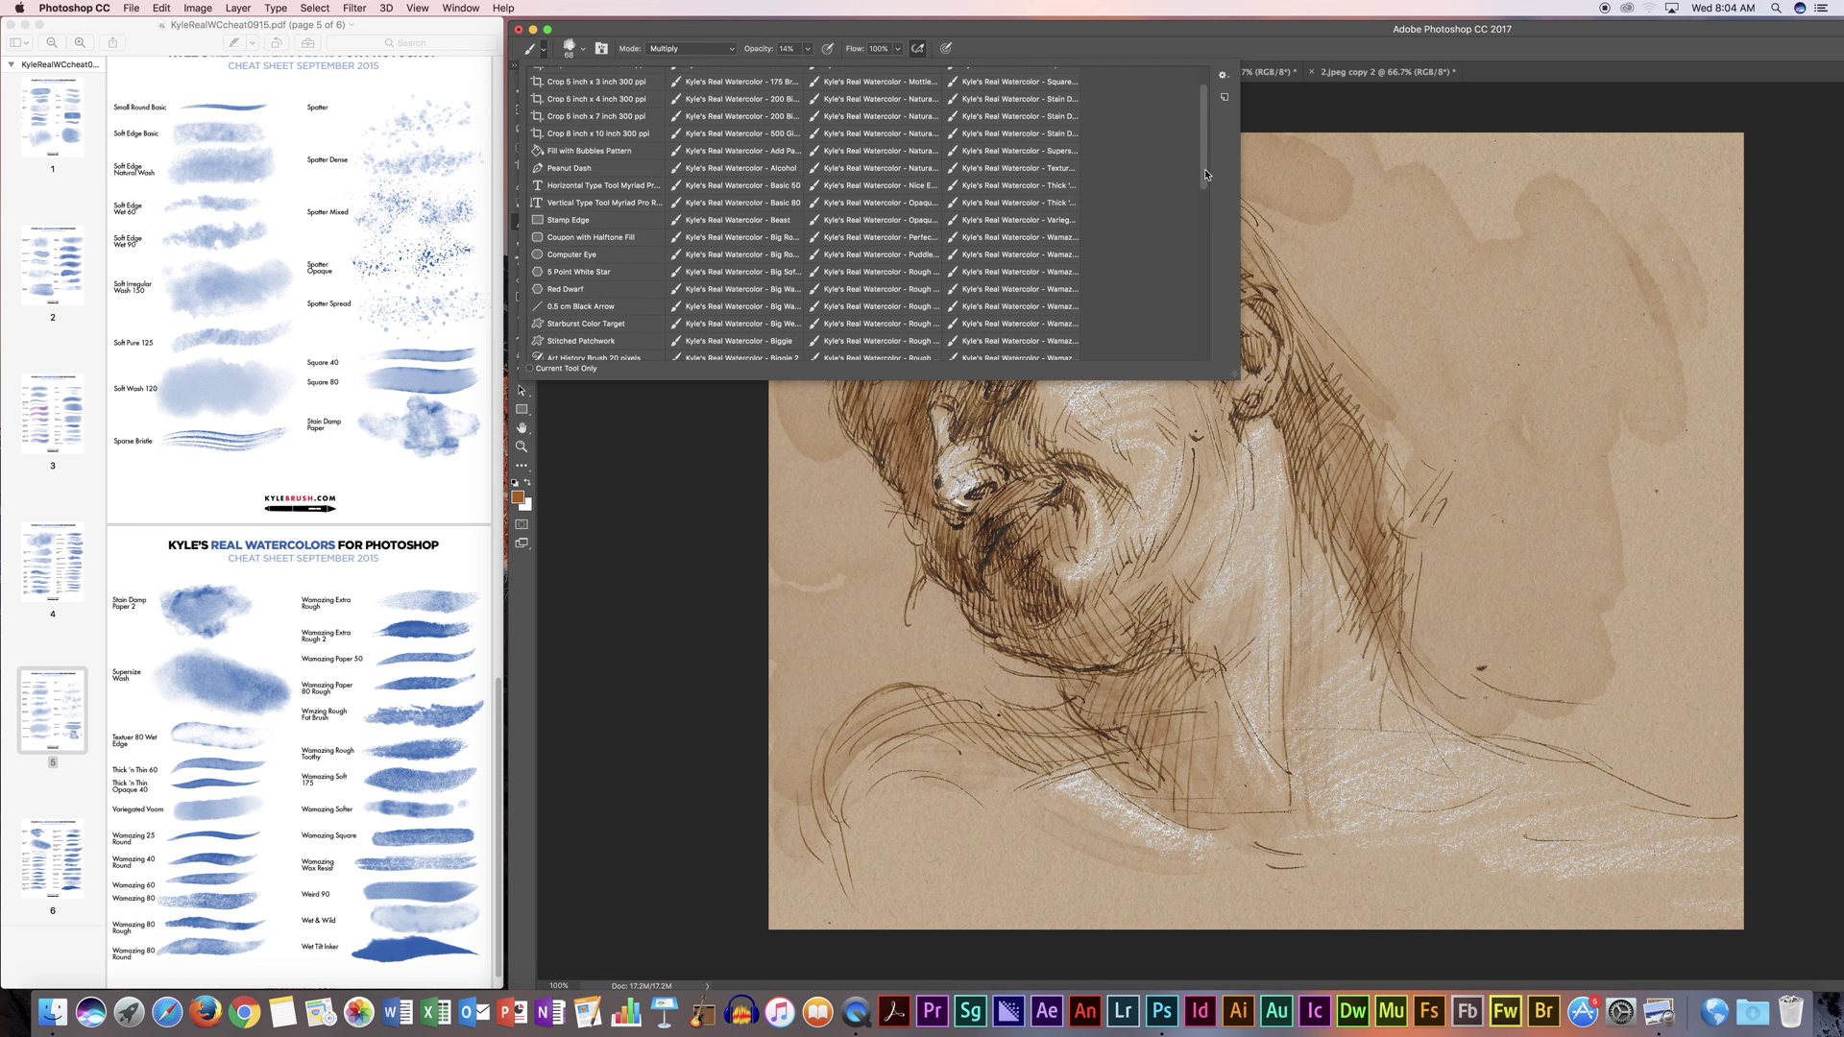
pyautogui.scroll(2, 1114, 163)
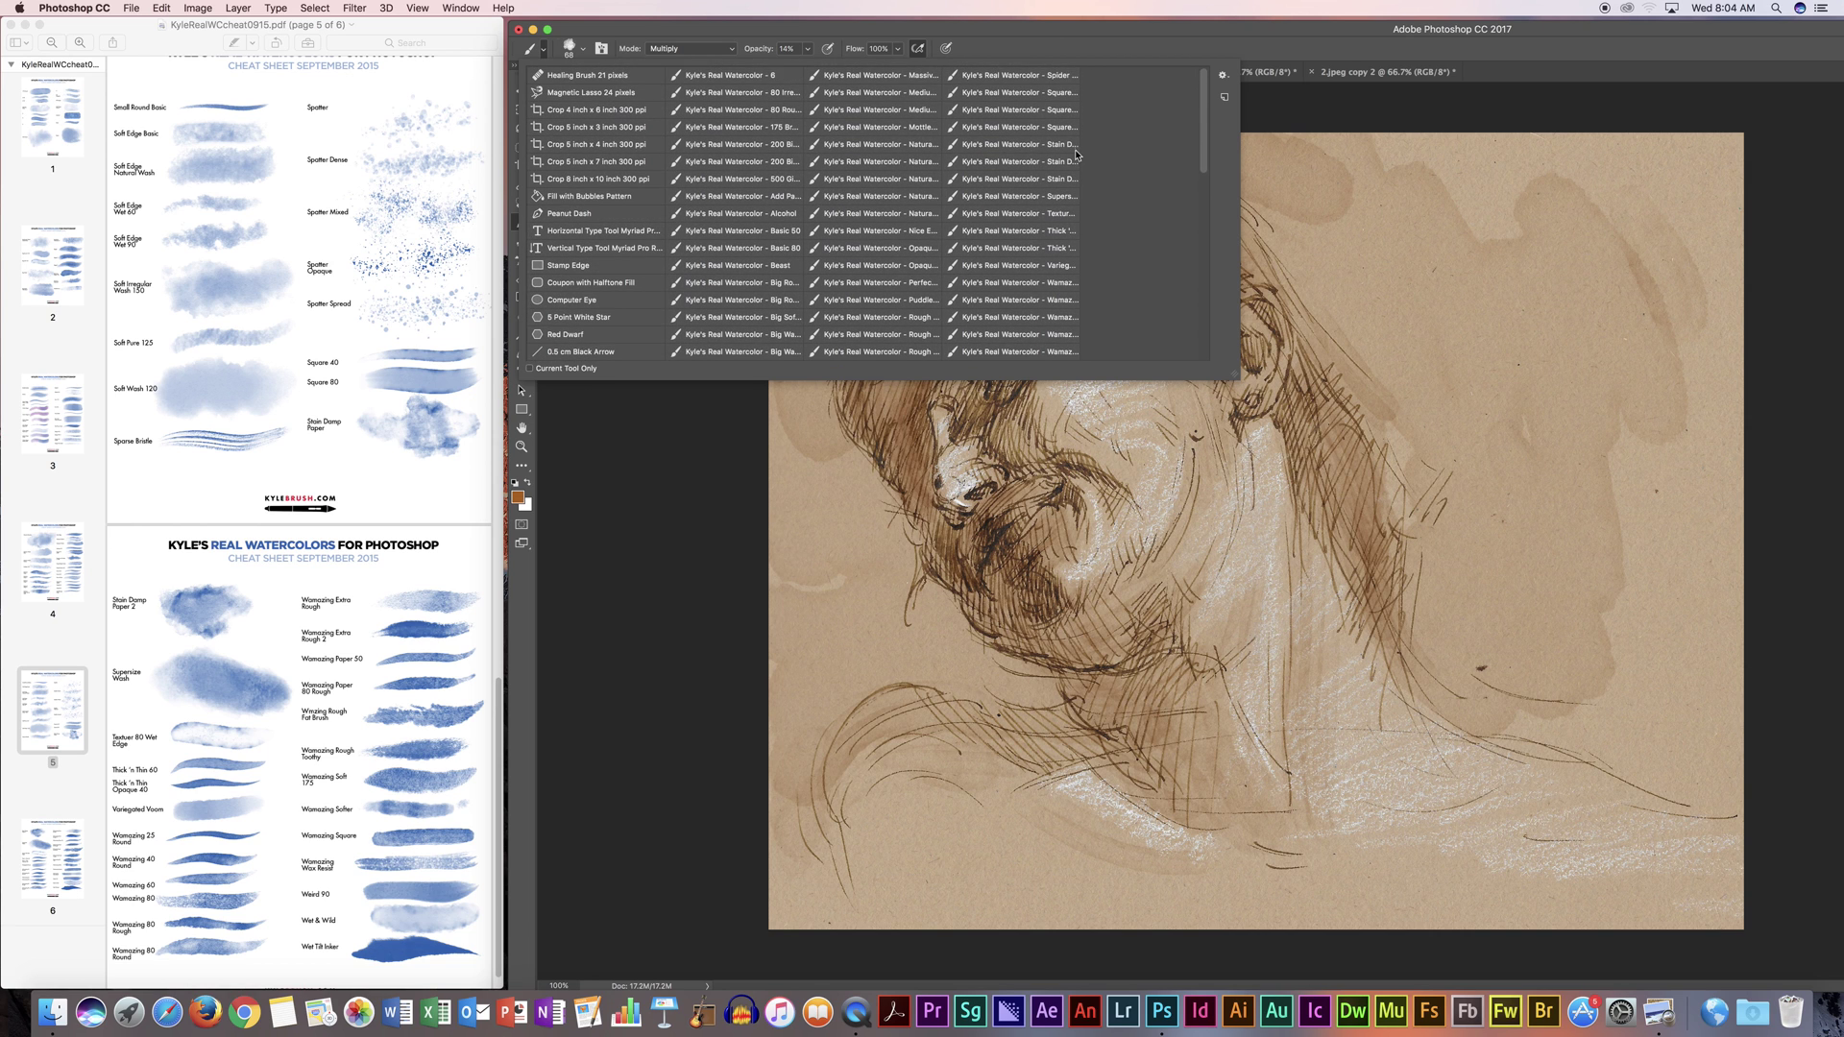
pyautogui.click(1076, 146)
pyautogui.click(1280, 45)
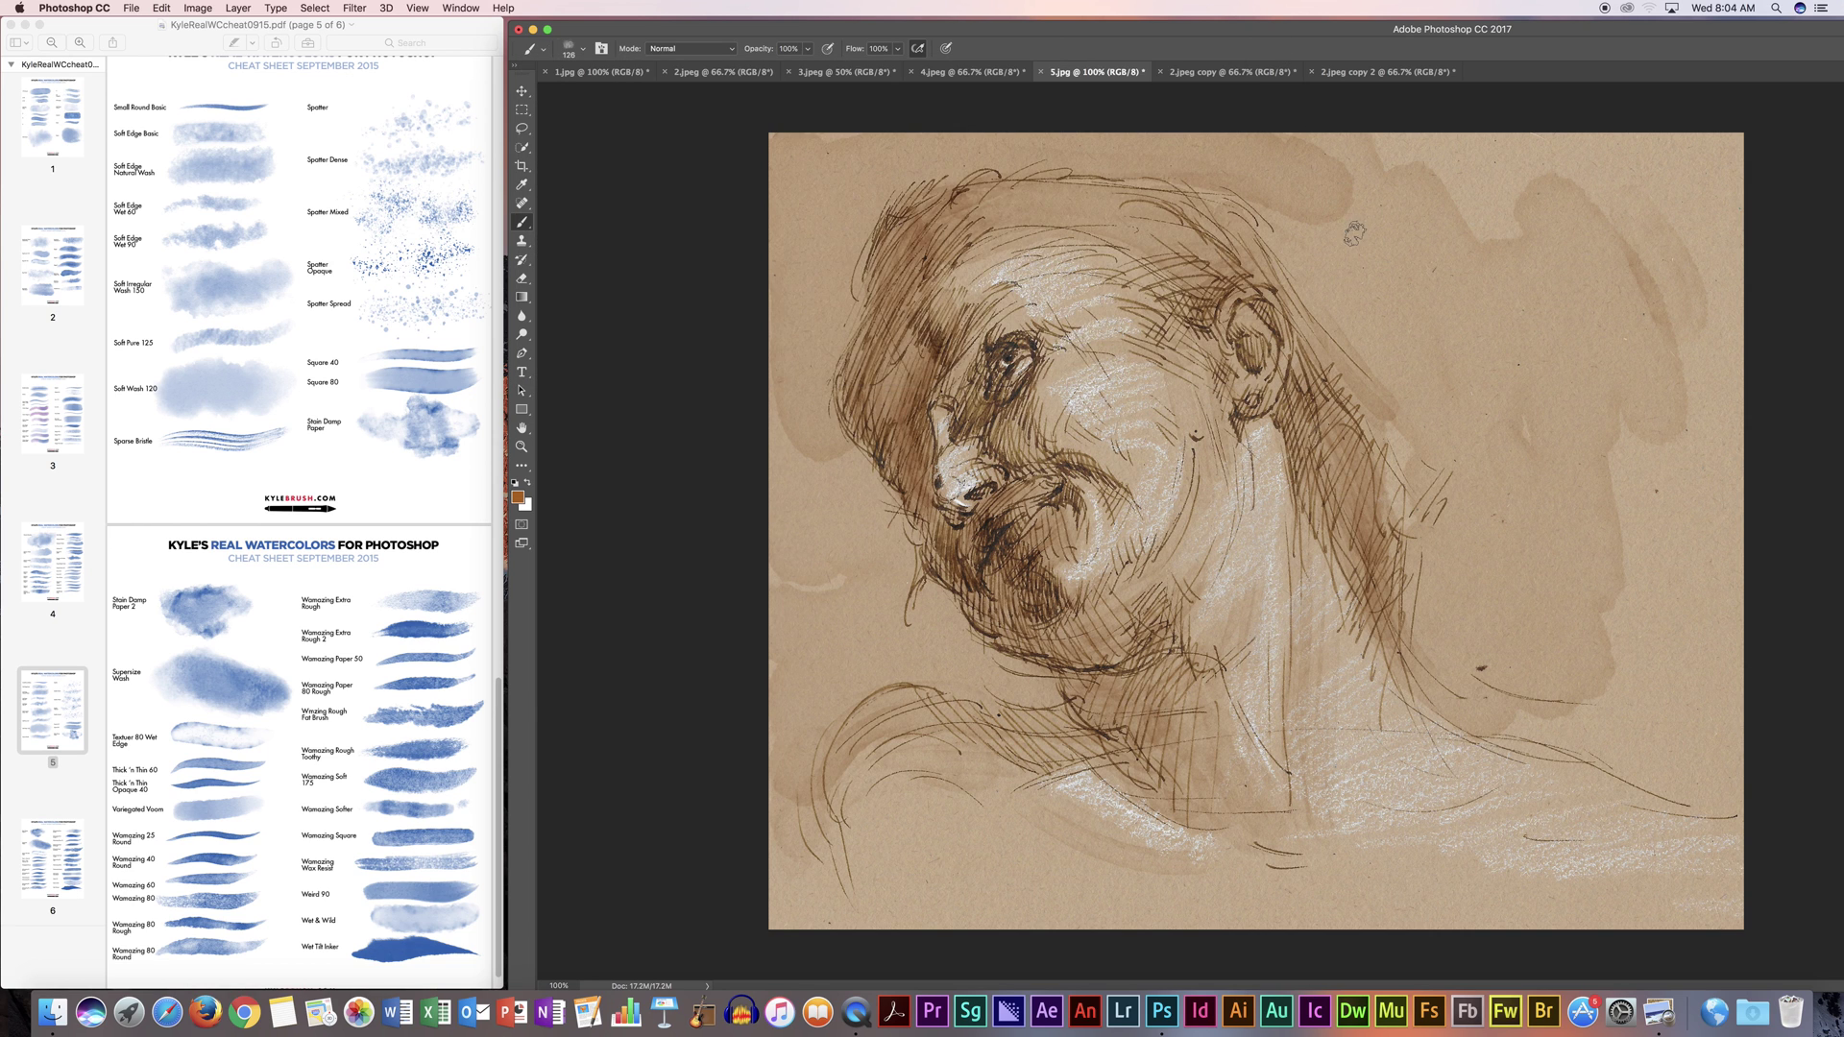
# Step: Set the stain brush to 412 px at 13% opacity and add soft orange-brown stains to the background around the head
pyautogui.click(574, 48)
pyautogui.moveTo(653, 100); pyautogui.dragTo(664, 100)
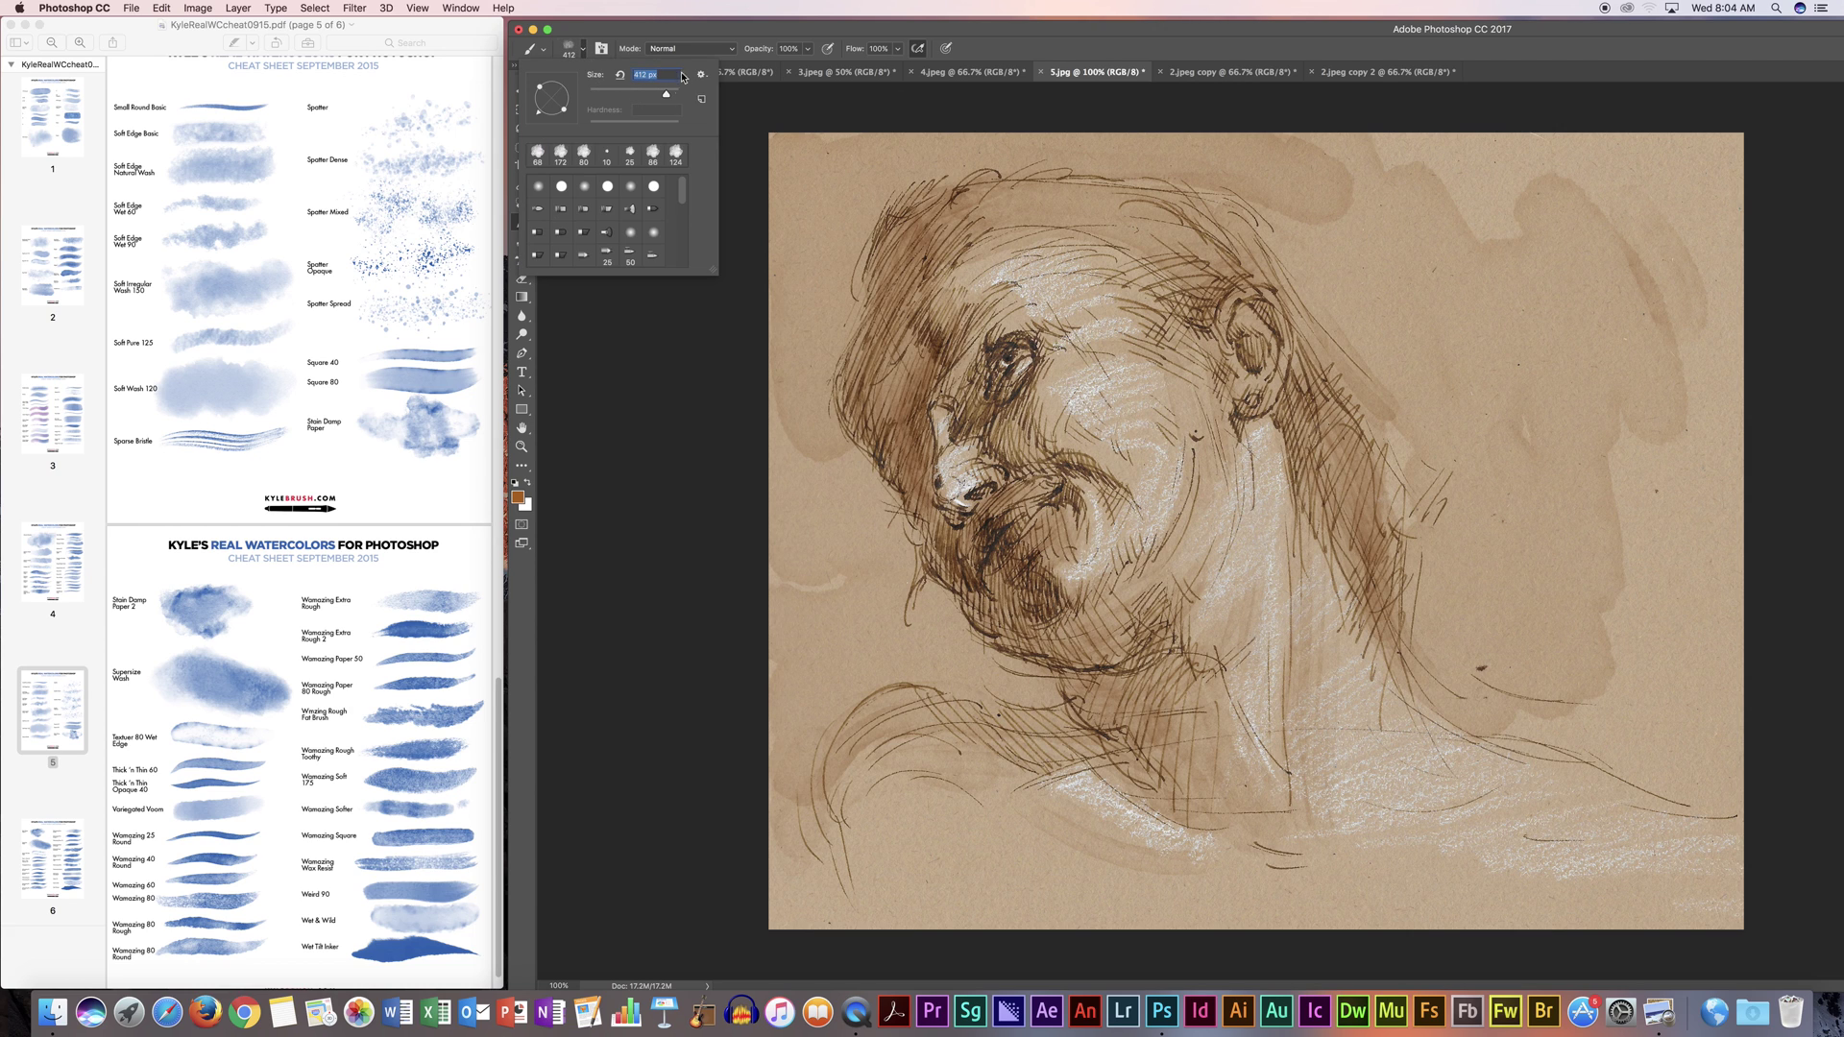
pyautogui.click(706, 30)
pyautogui.click(807, 49)
pyautogui.moveTo(807, 66); pyautogui.dragTo(751, 69)
pyautogui.click(764, 29)
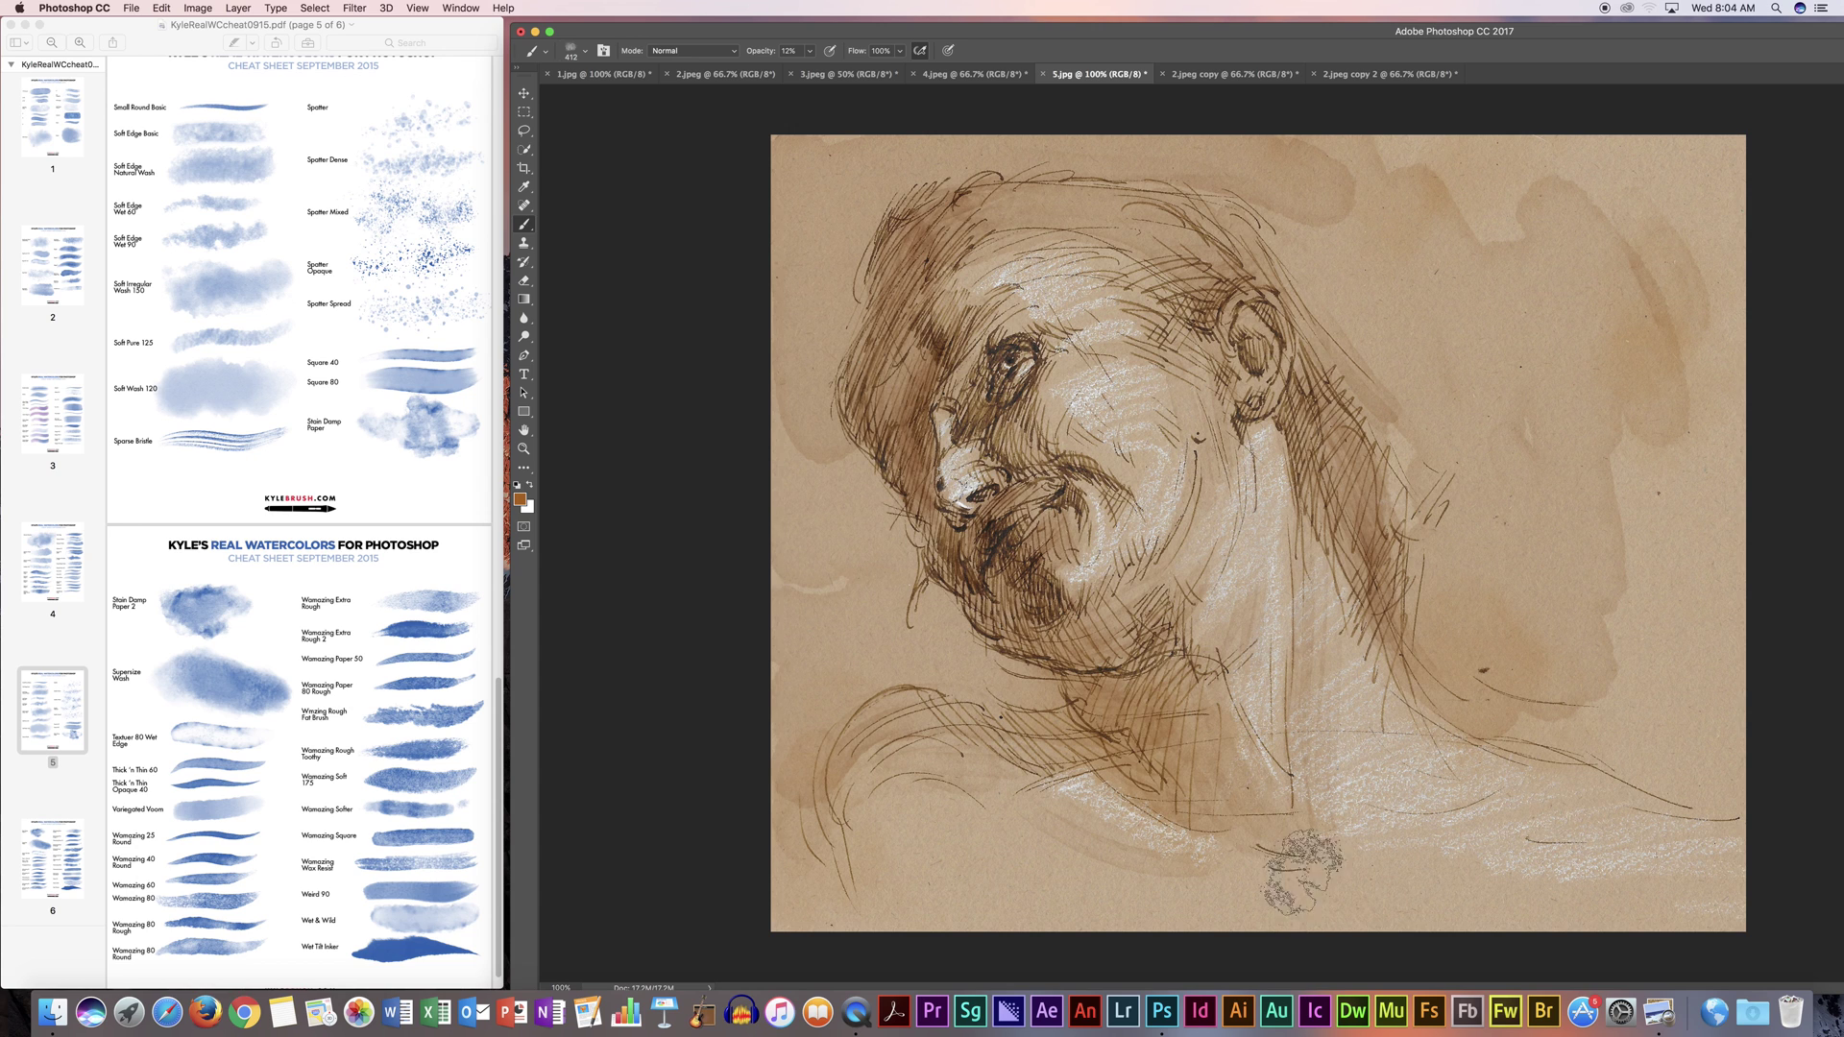
# Step: Switch the brush to the last Spatter preset in the Kyle's Real Watercolor set
pyautogui.click(583, 52)
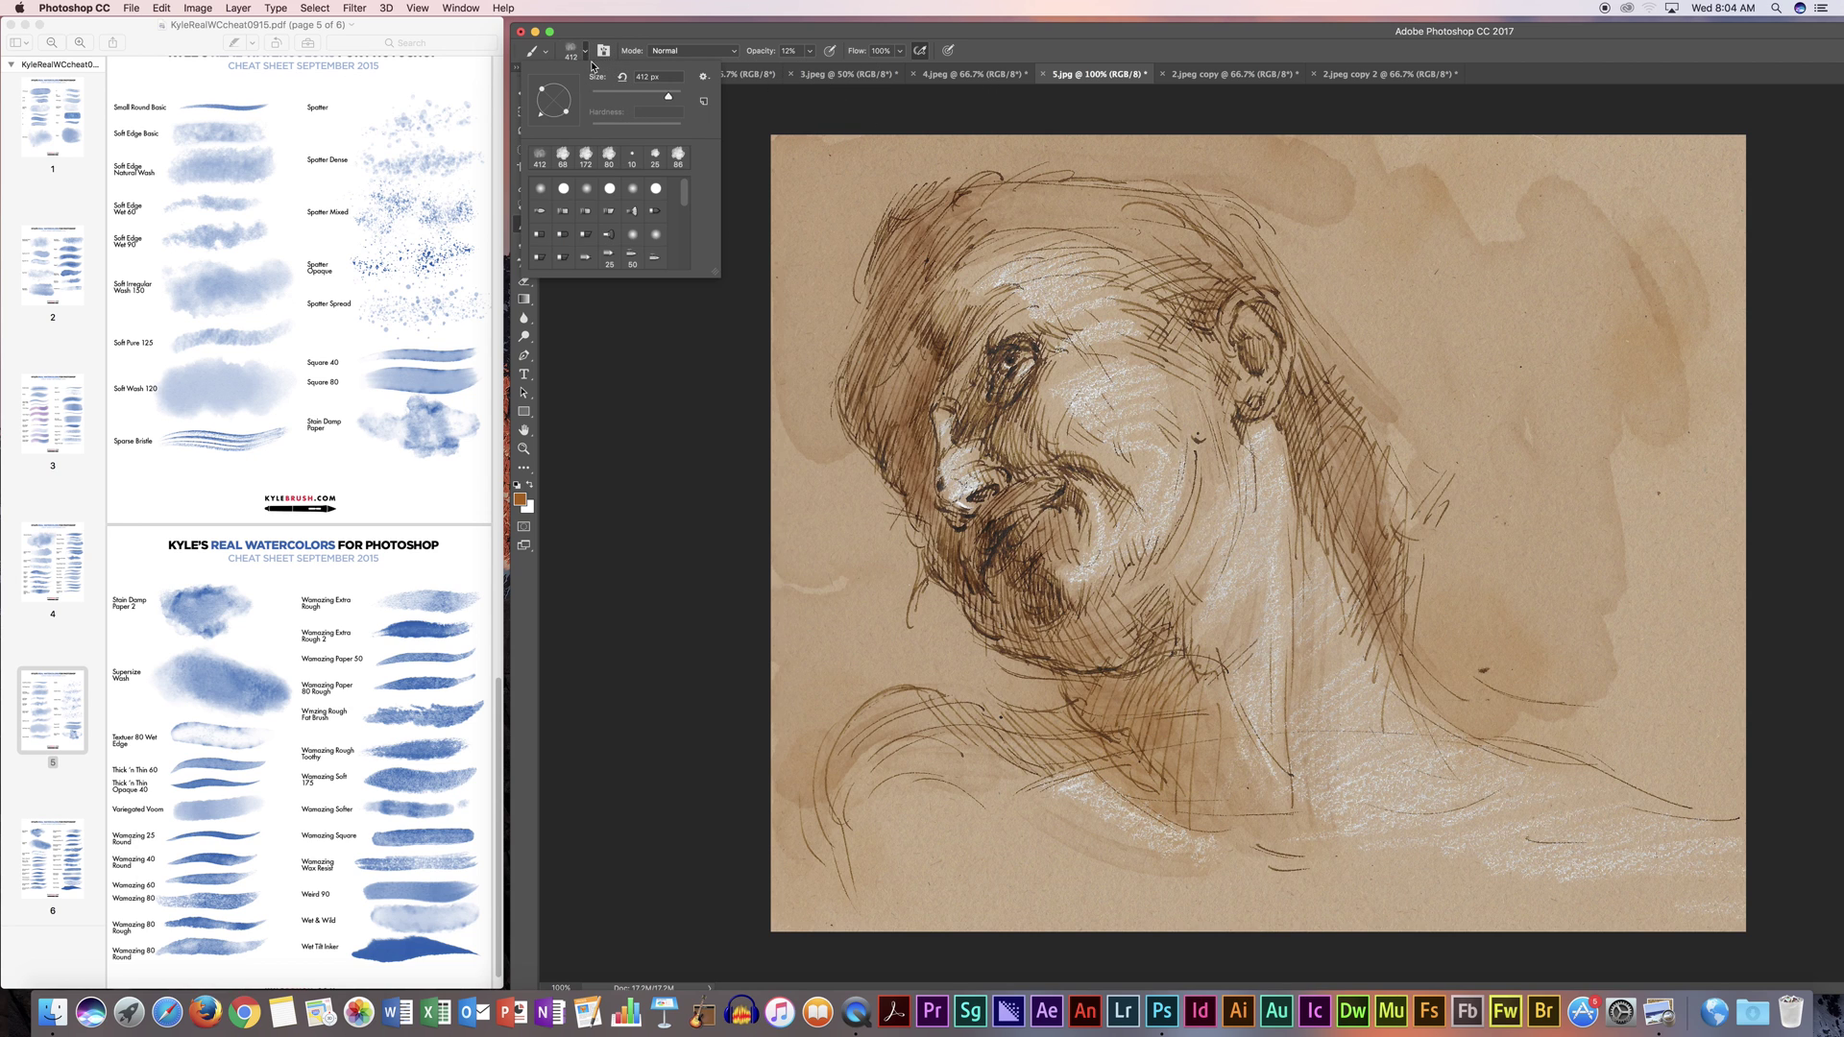
pyautogui.click(547, 53)
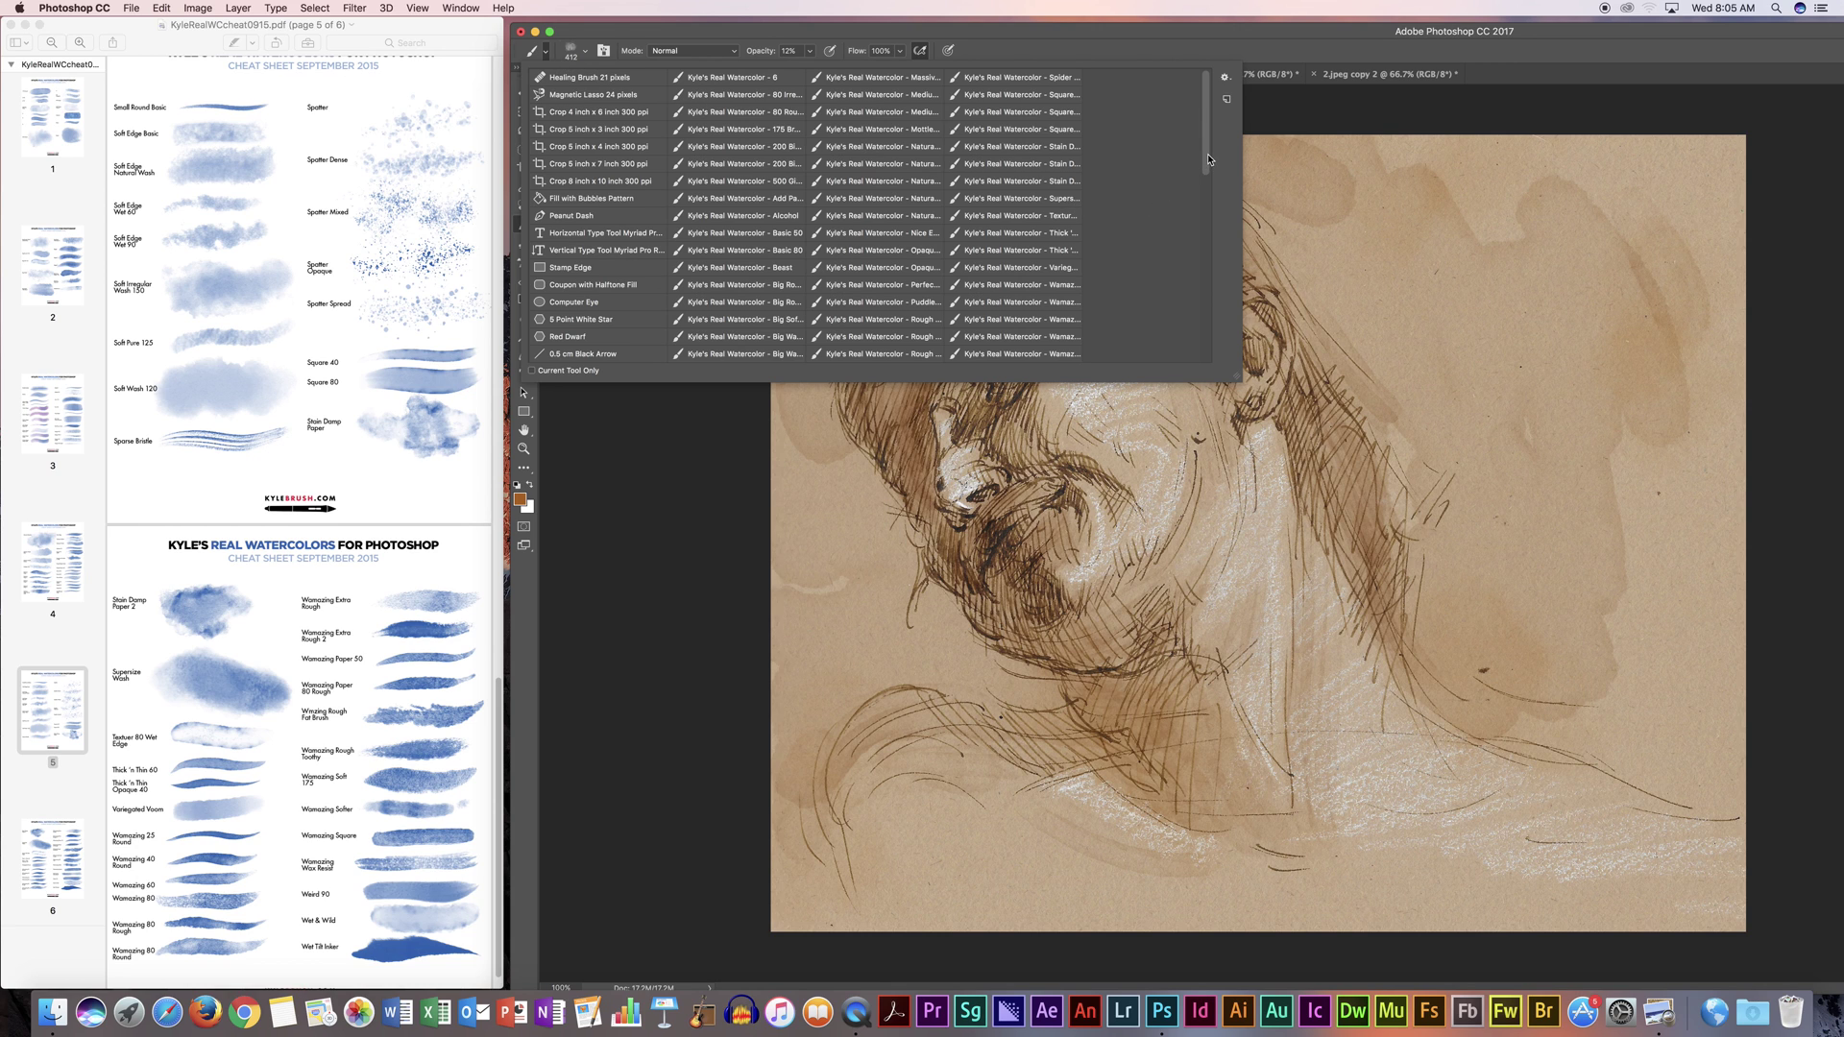
pyautogui.scroll(-5, 1210, 192)
pyautogui.scroll(-10, 1211, 239)
pyautogui.moveTo(1210, 342)
pyautogui.mouseDown()
pyautogui.moveTo(1199, 140)
pyautogui.moveTo(1212, 341)
pyautogui.mouseUp()
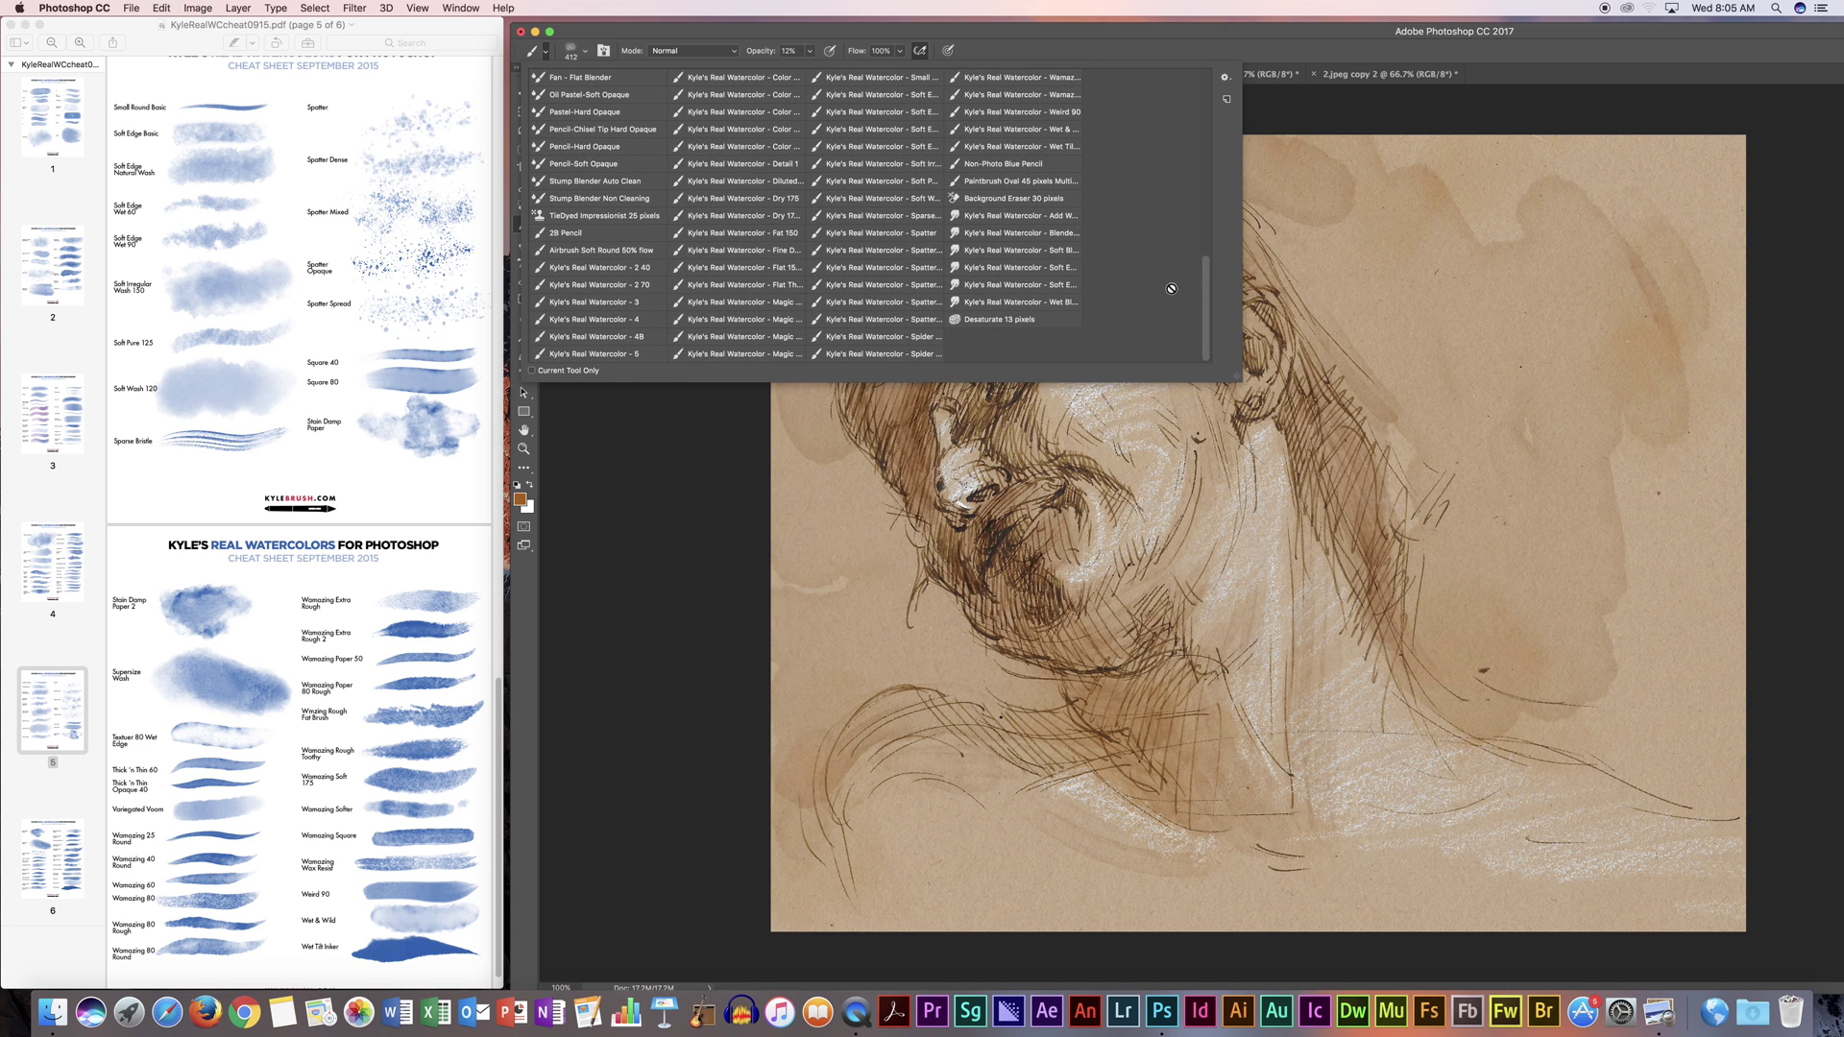
pyautogui.click(930, 318)
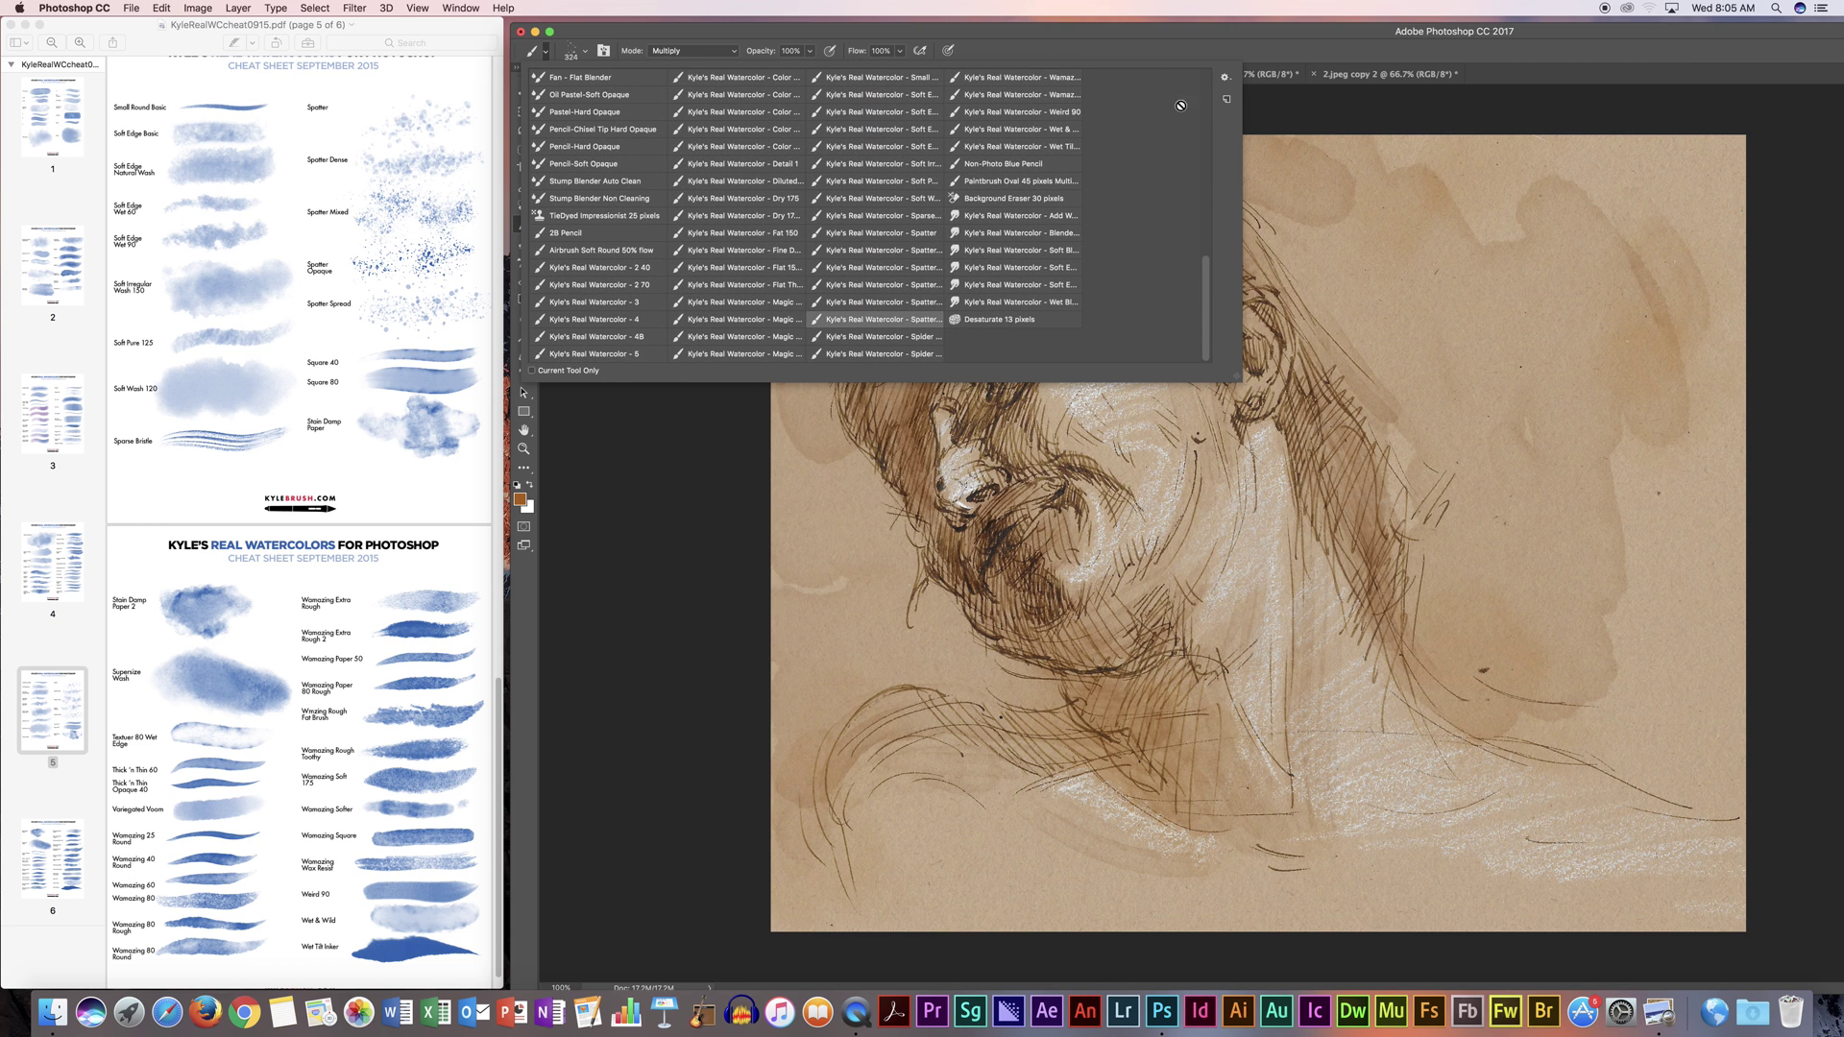
pyautogui.click(1312, 47)
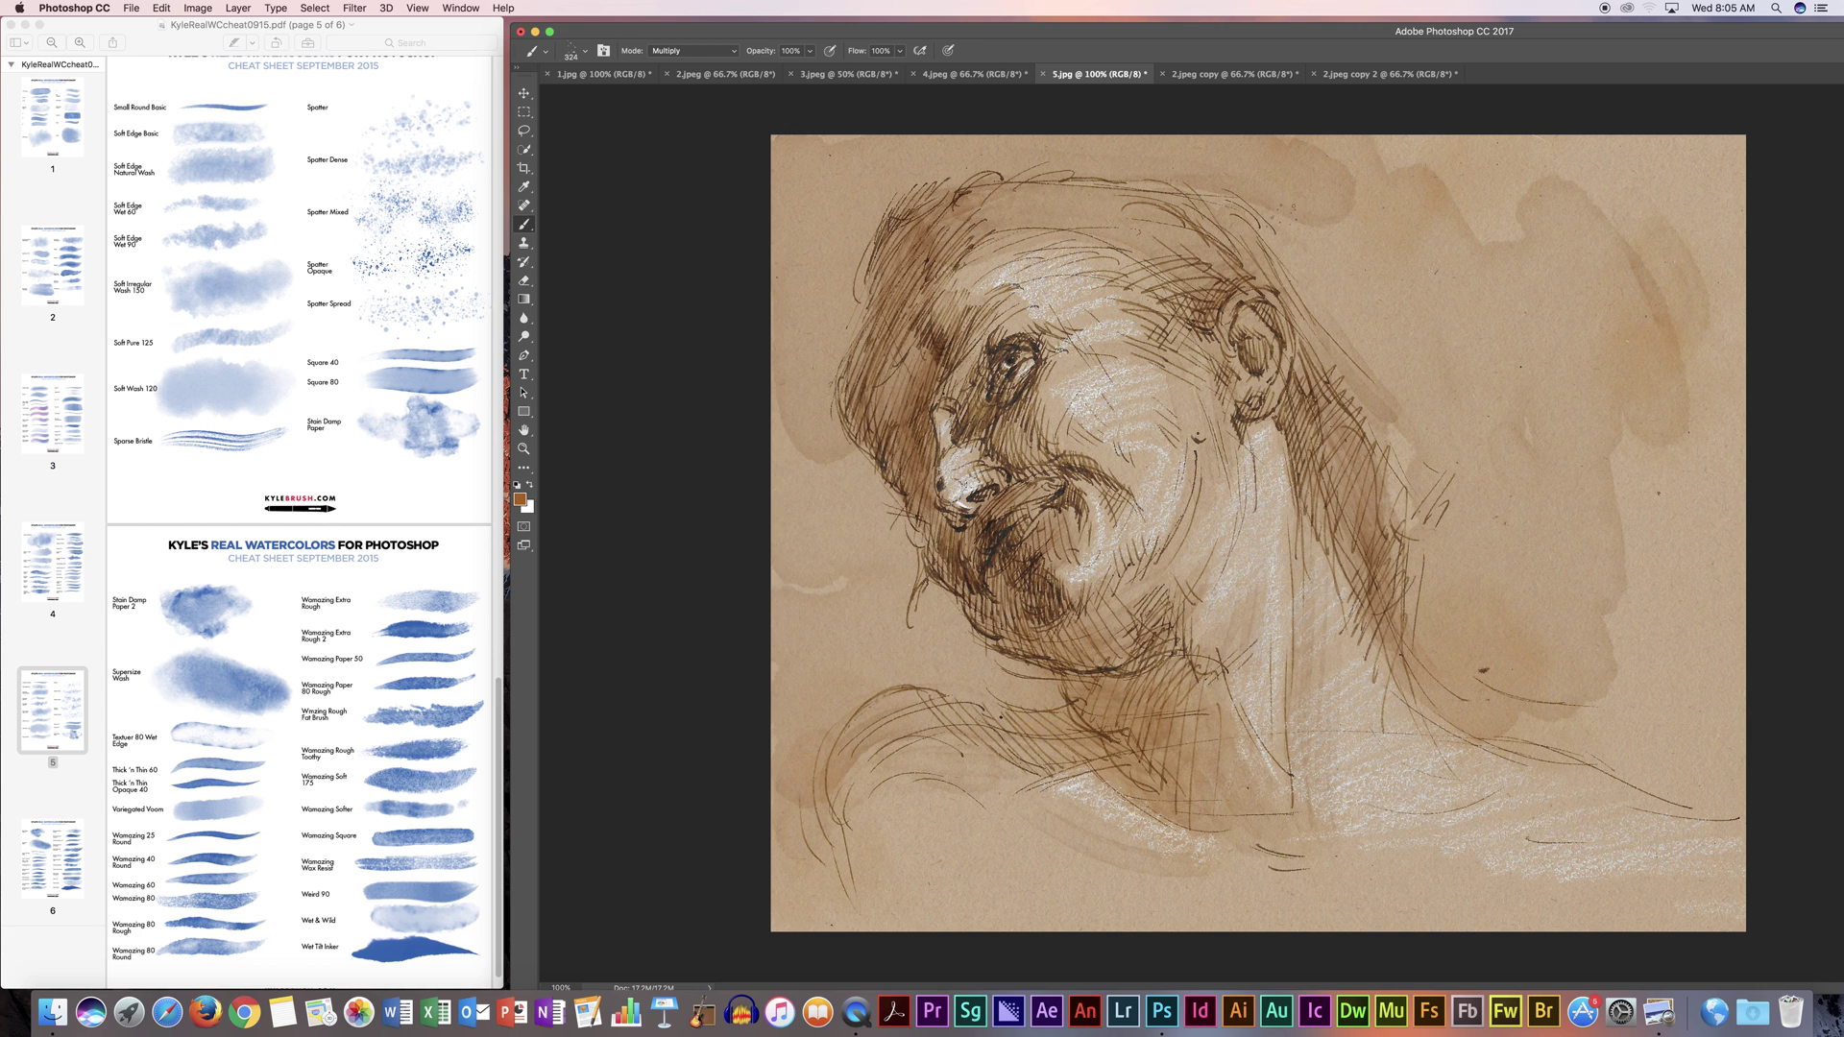
# Step: Set the spatter brush to about 1760 px at 37% opacity and scatter droplets over the background behind the head
pyautogui.click(585, 51)
pyautogui.moveTo(673, 99); pyautogui.dragTo(684, 102)
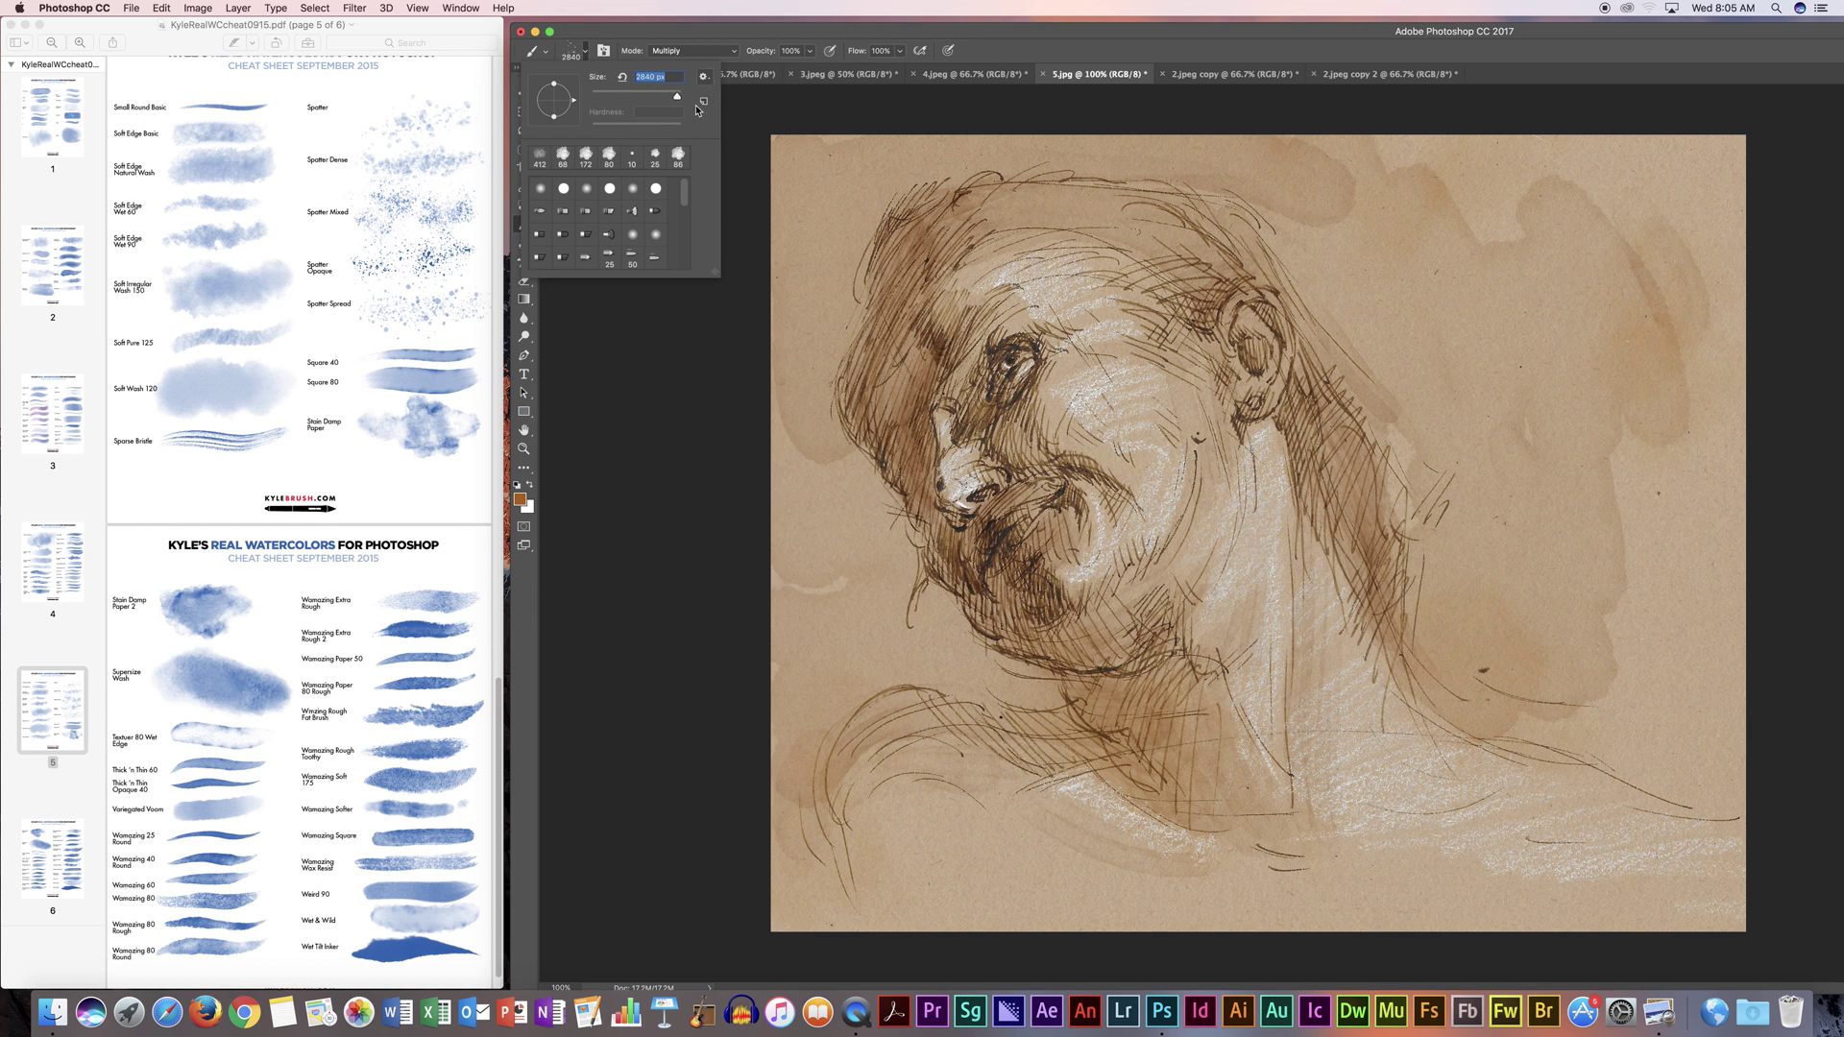
pyautogui.moveTo(677, 100); pyautogui.dragTo(675, 99)
pyautogui.click(691, 40)
pyautogui.click(808, 53)
pyautogui.moveTo(812, 67); pyautogui.dragTo(764, 72)
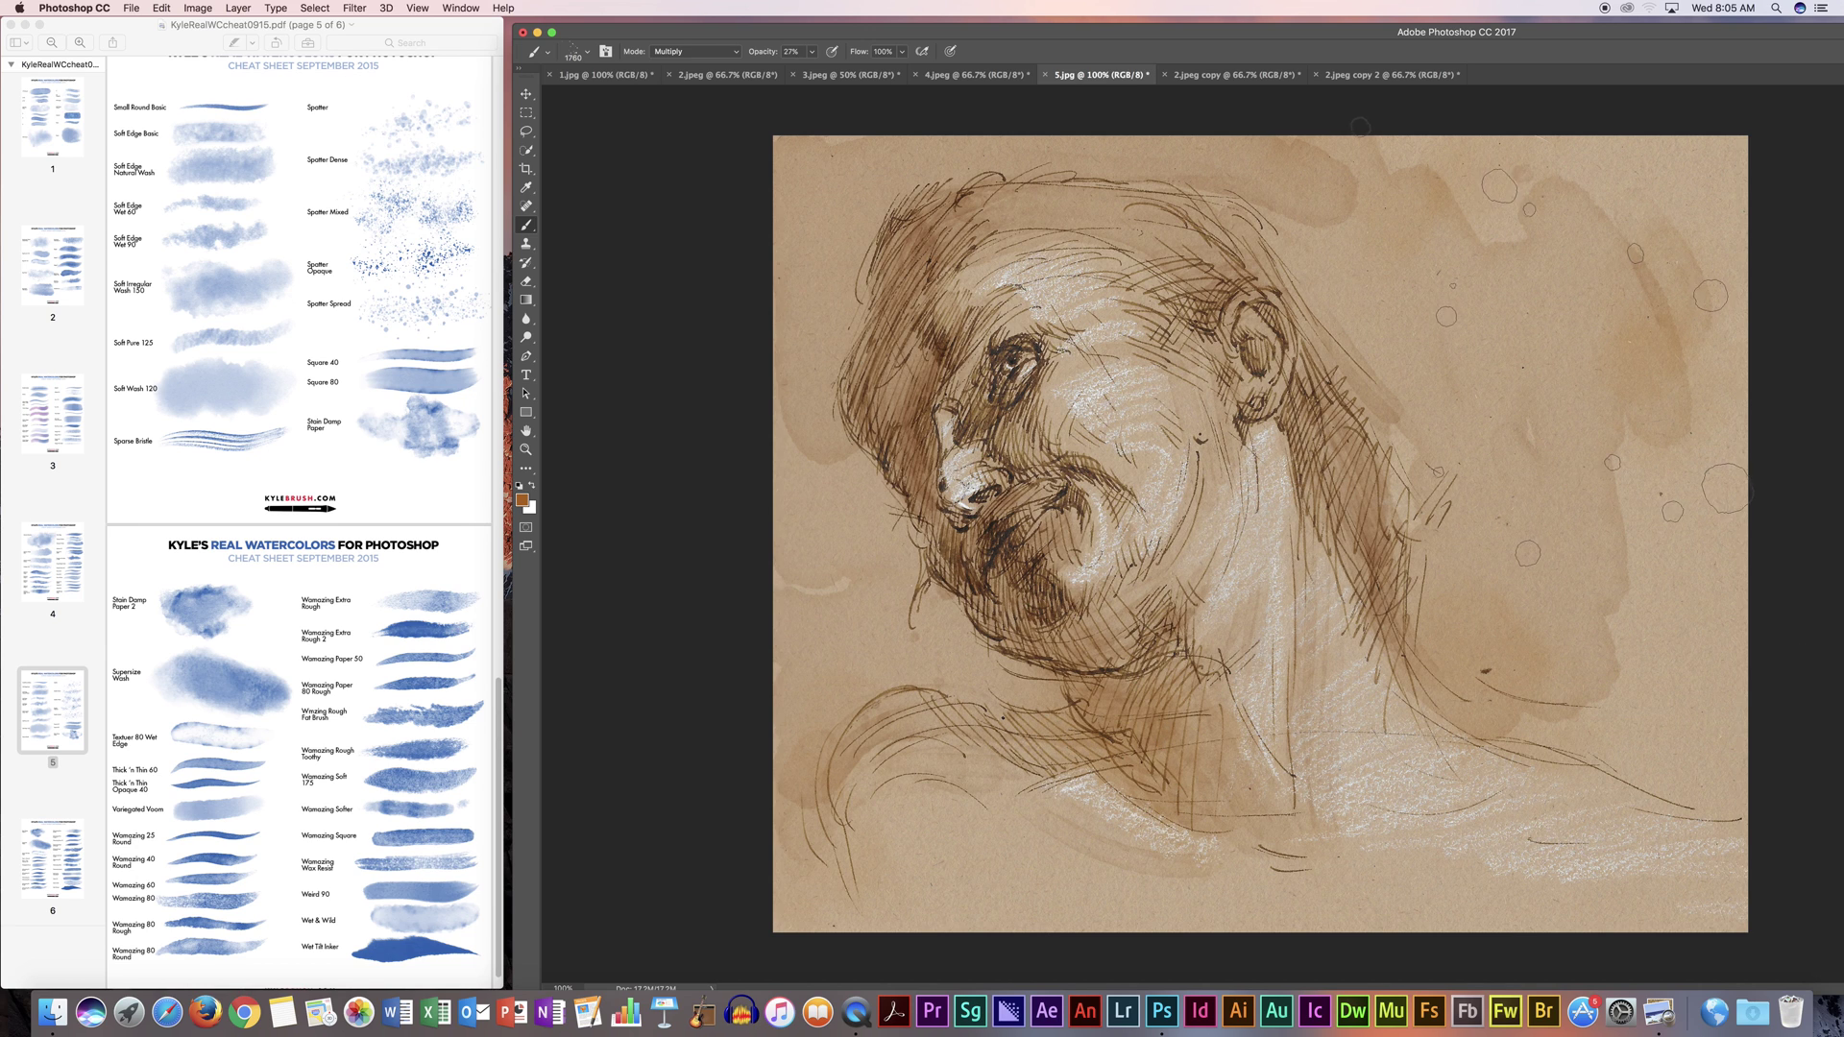
pyautogui.click(1562, 470)
pyautogui.click(1371, 258)
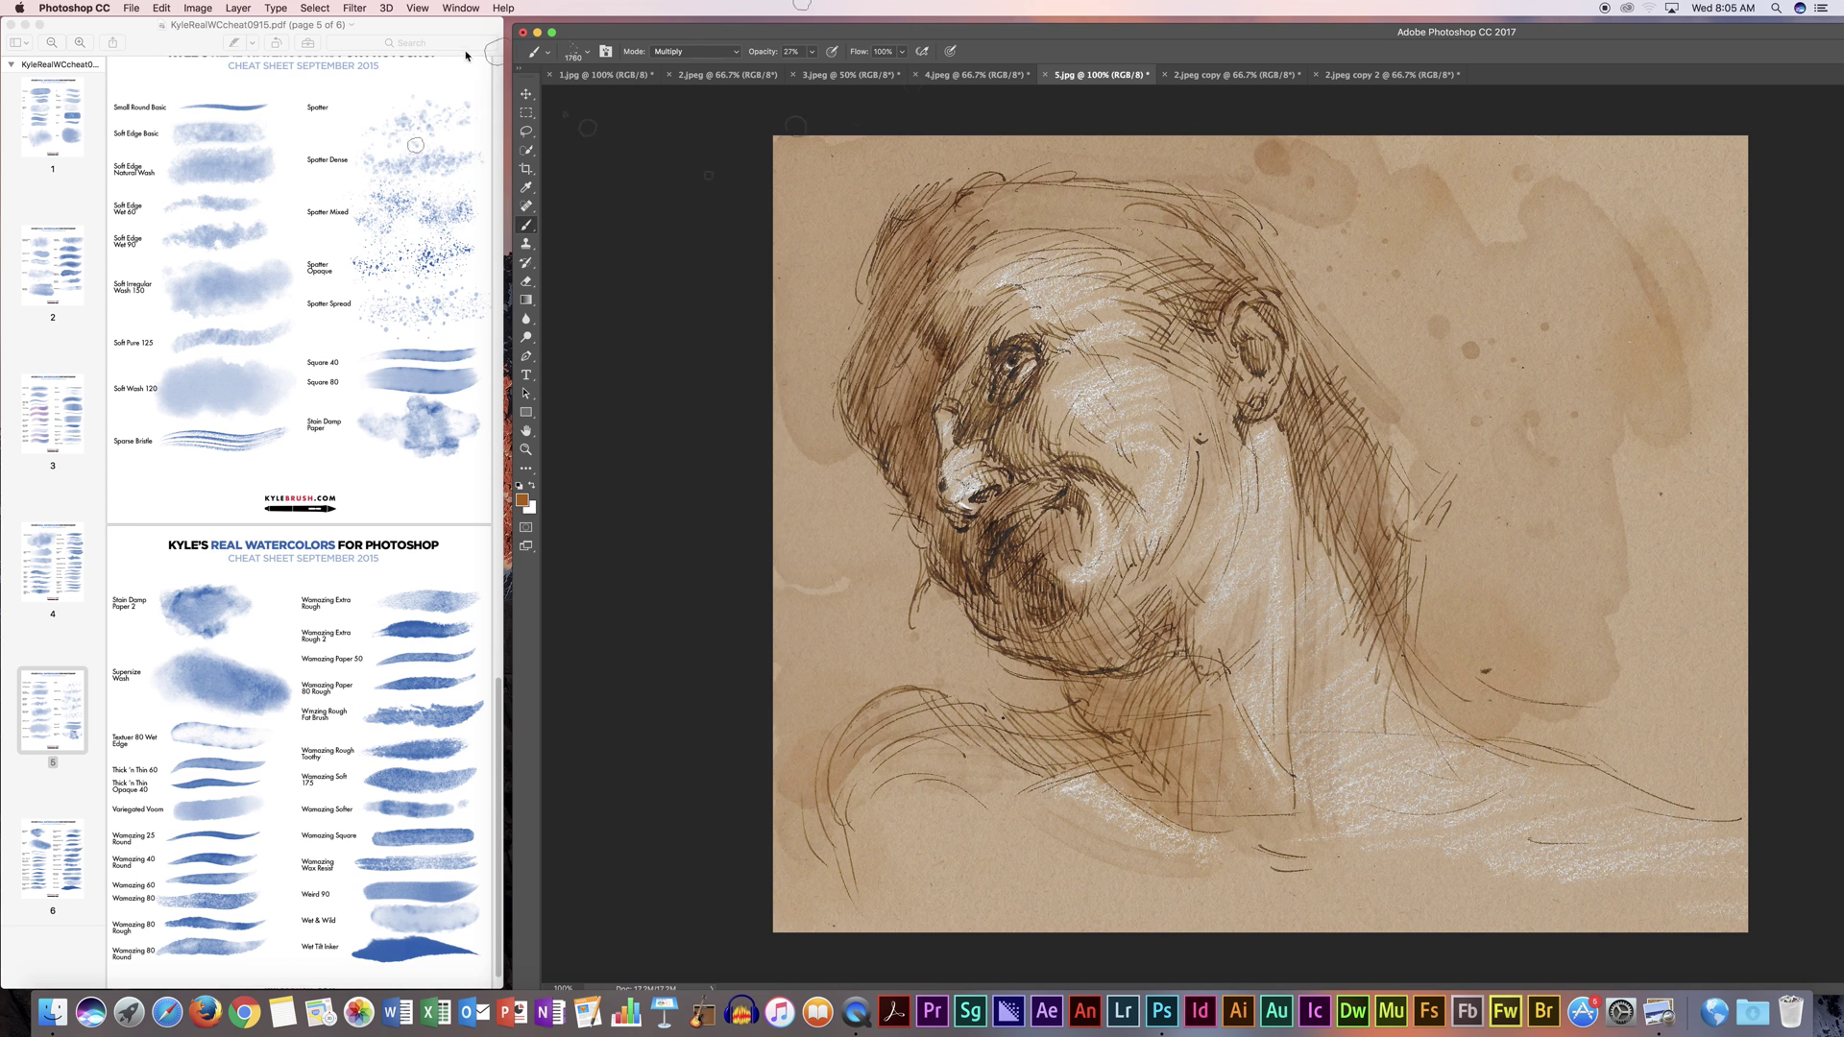
# Step: Switch to the Kyle's Real Watercolor Texture preset and reduce its brush size to 52 px
pyautogui.click(549, 54)
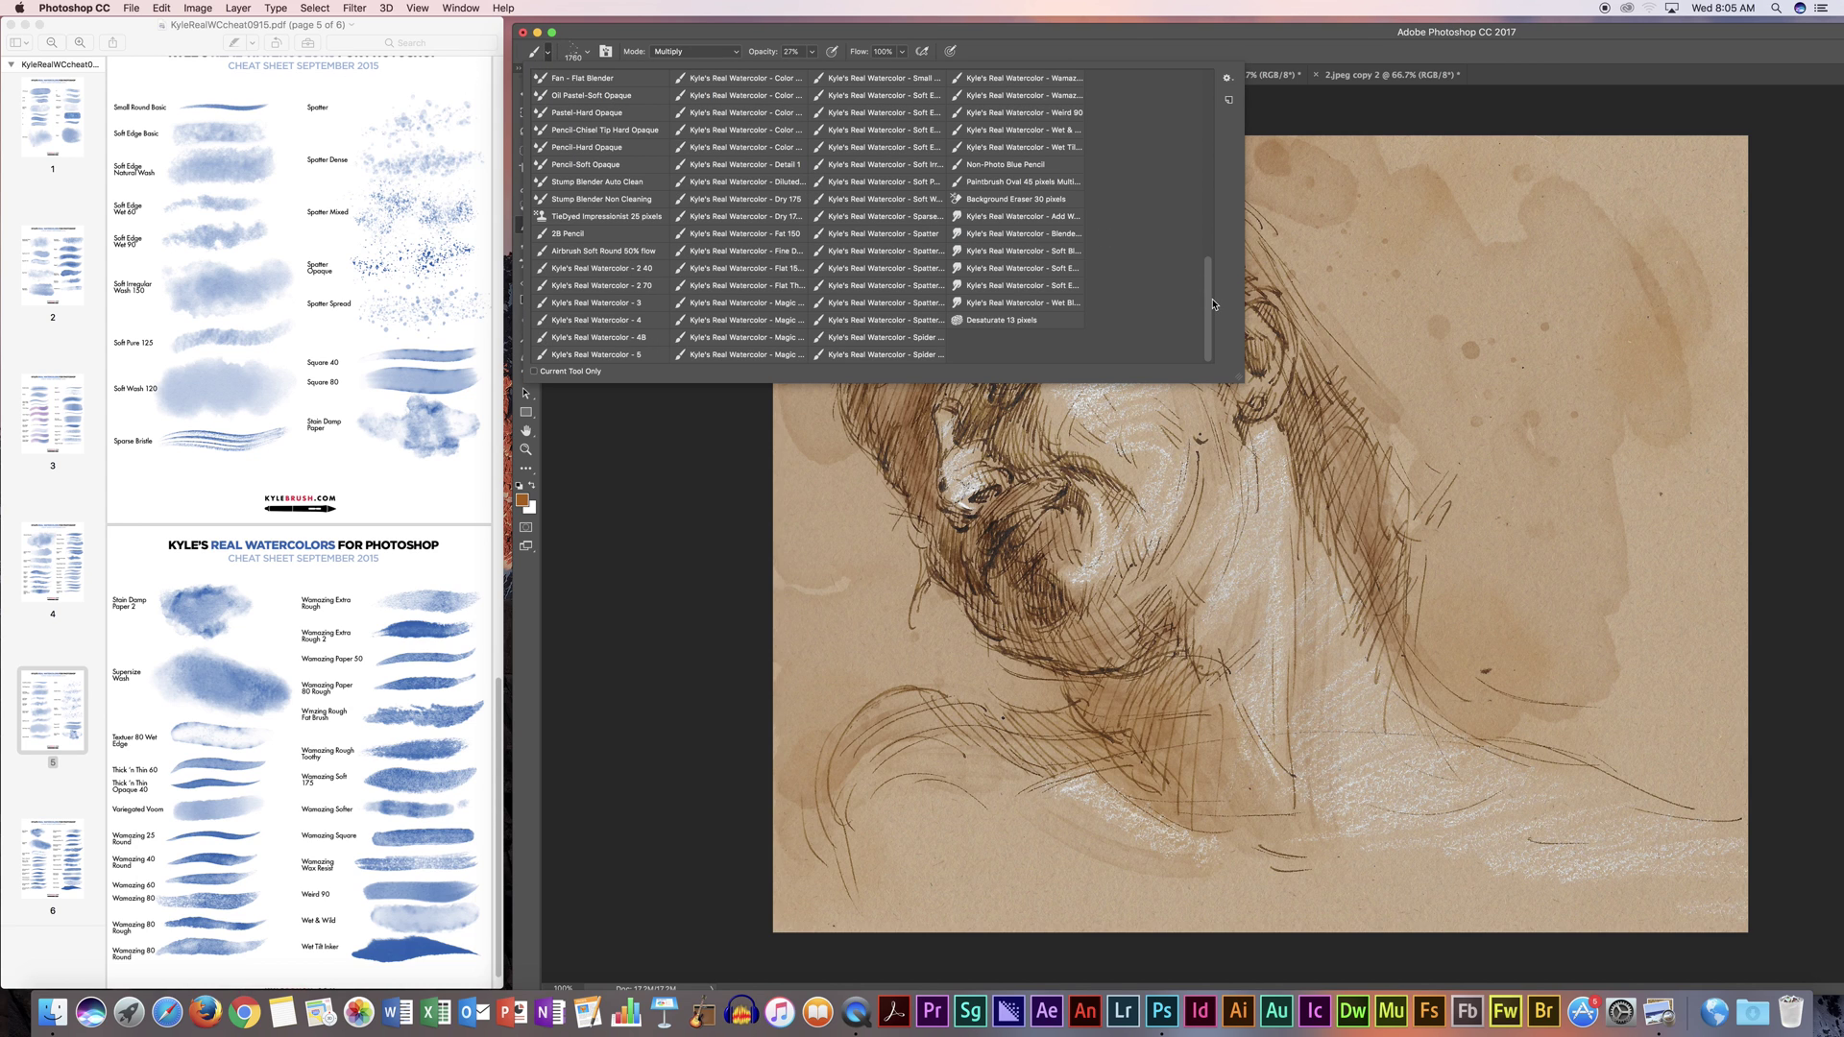
pyautogui.moveTo(1207, 305); pyautogui.dragTo(1207, 116)
pyautogui.click(1075, 203)
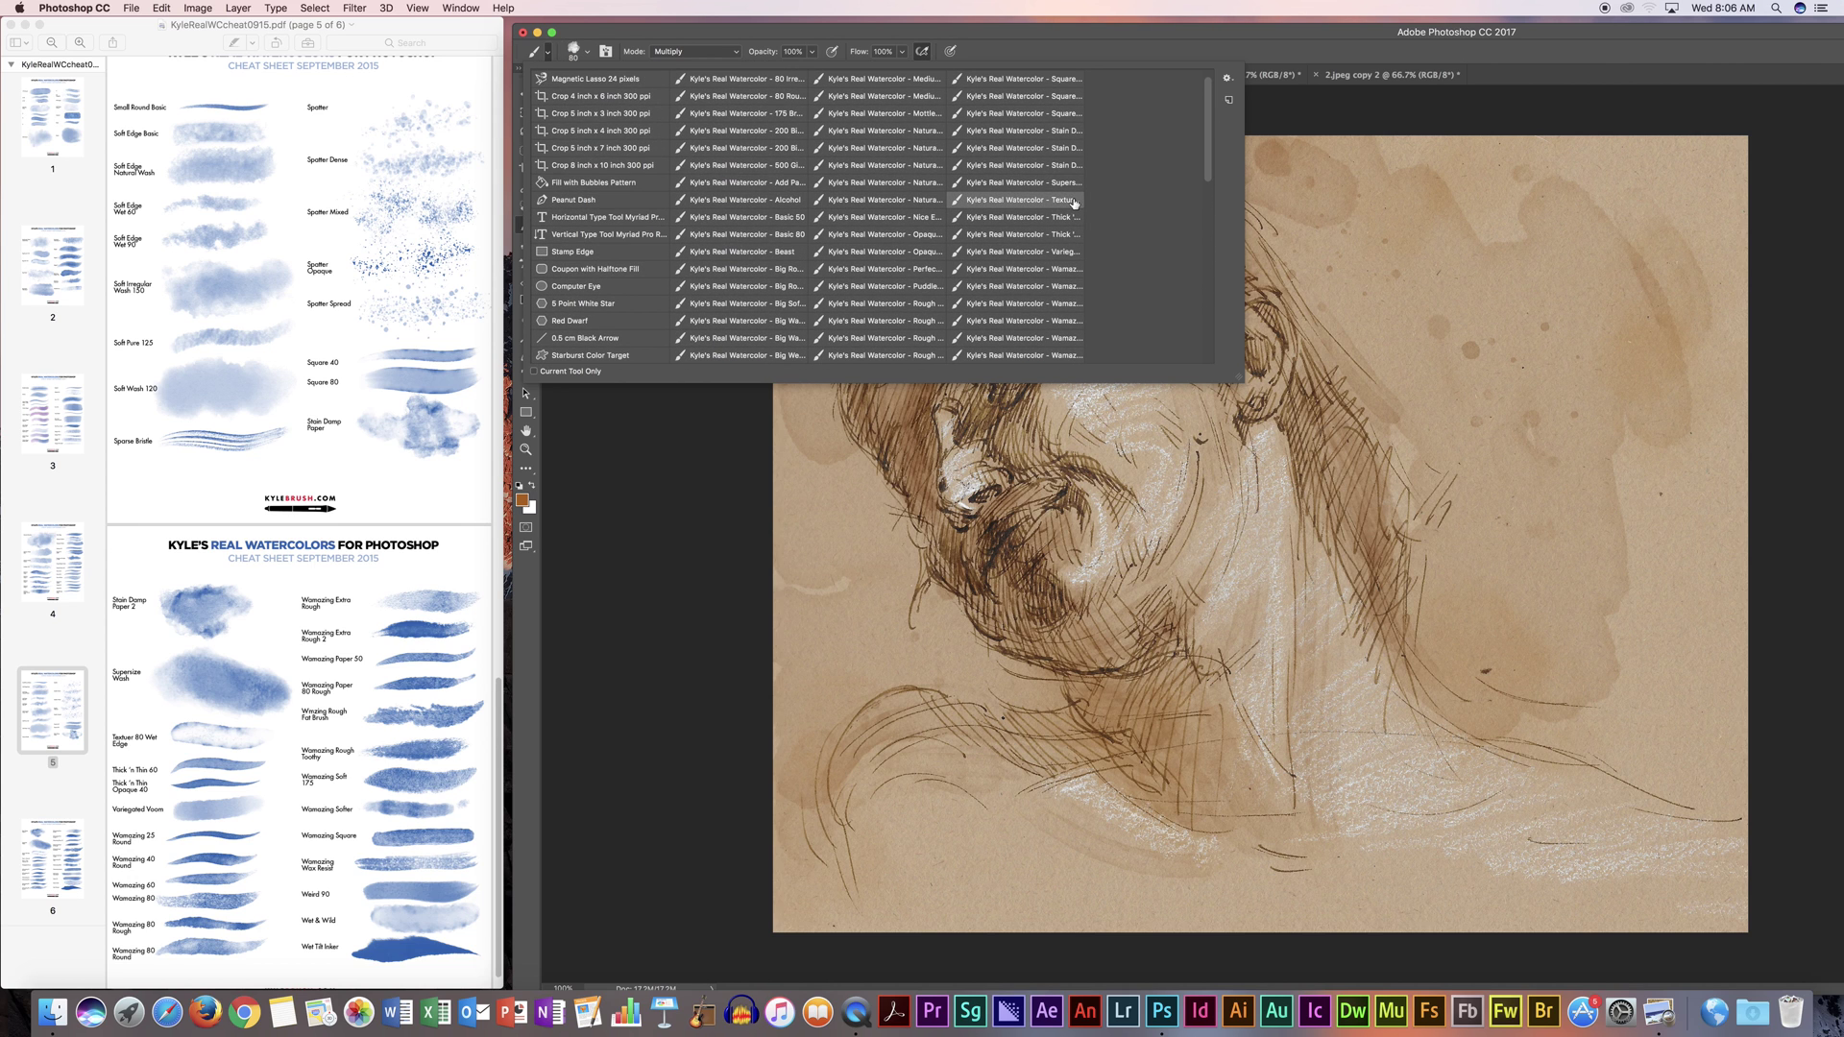
pyautogui.click(1129, 50)
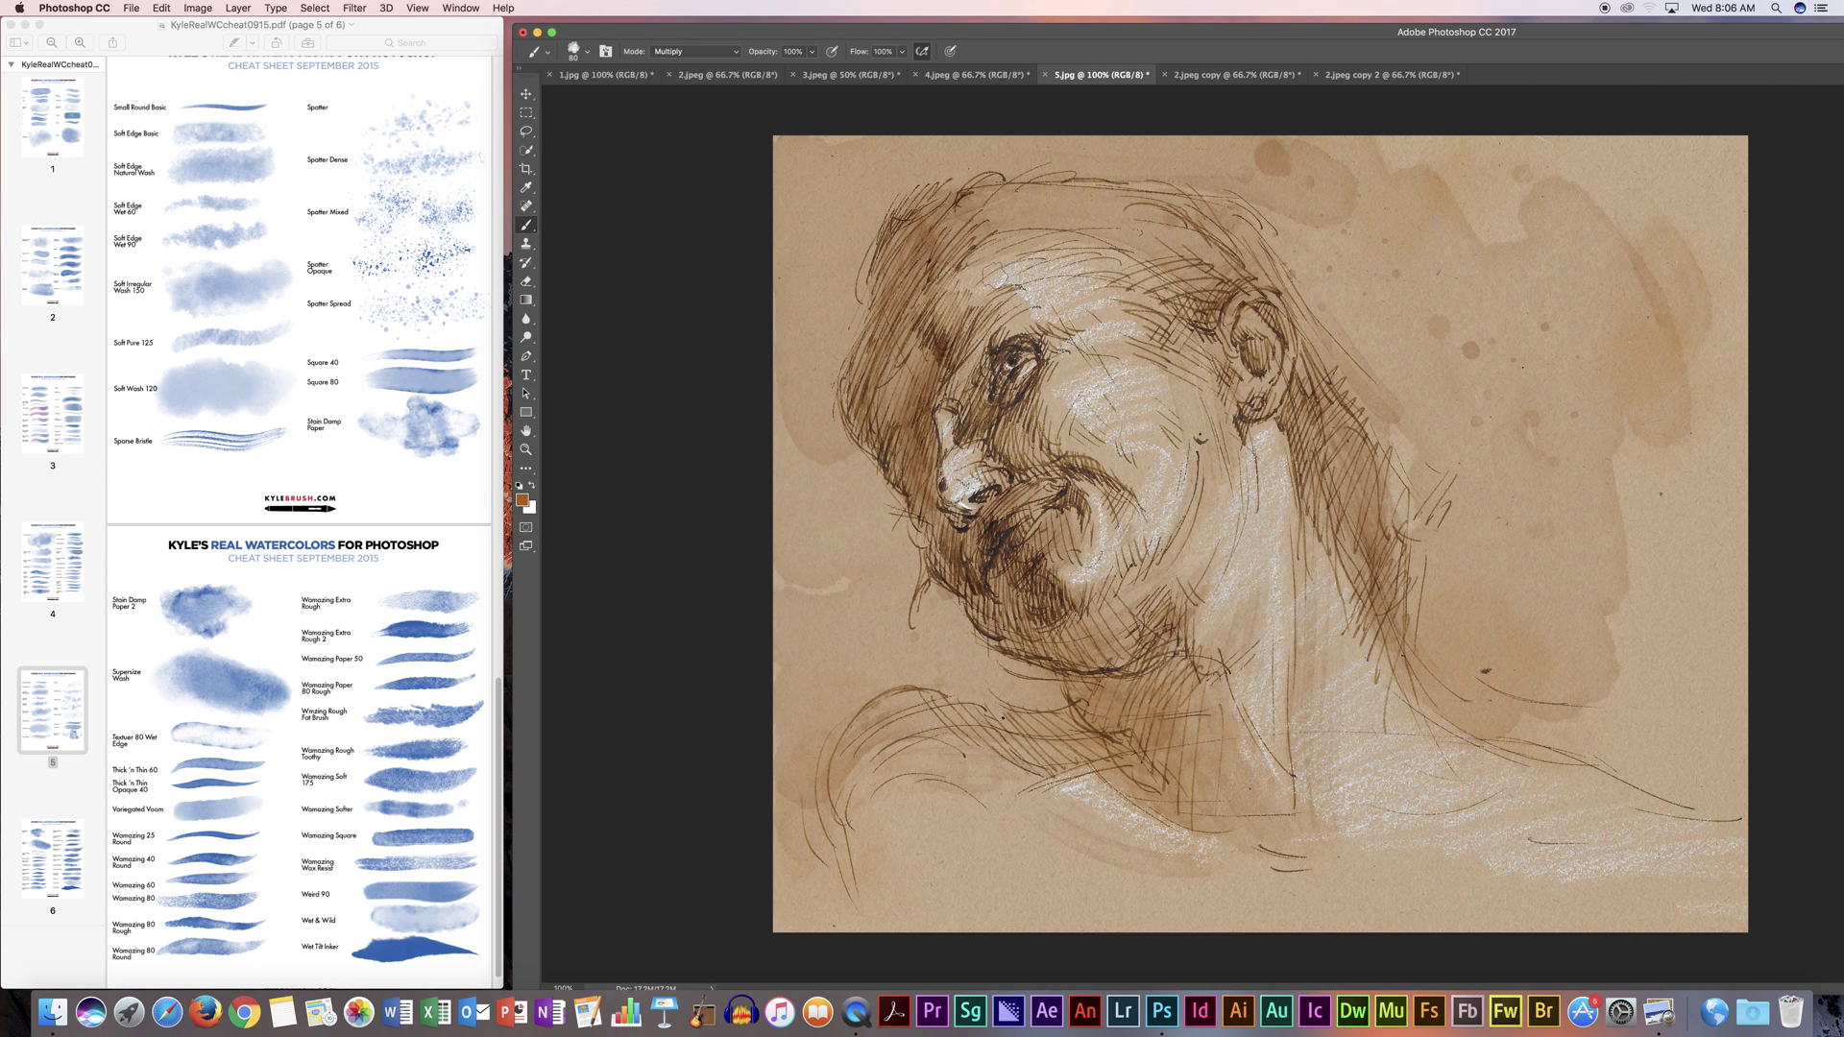
pyautogui.click(588, 55)
pyautogui.moveTo(629, 97); pyautogui.dragTo(620, 94)
pyautogui.click(658, 34)
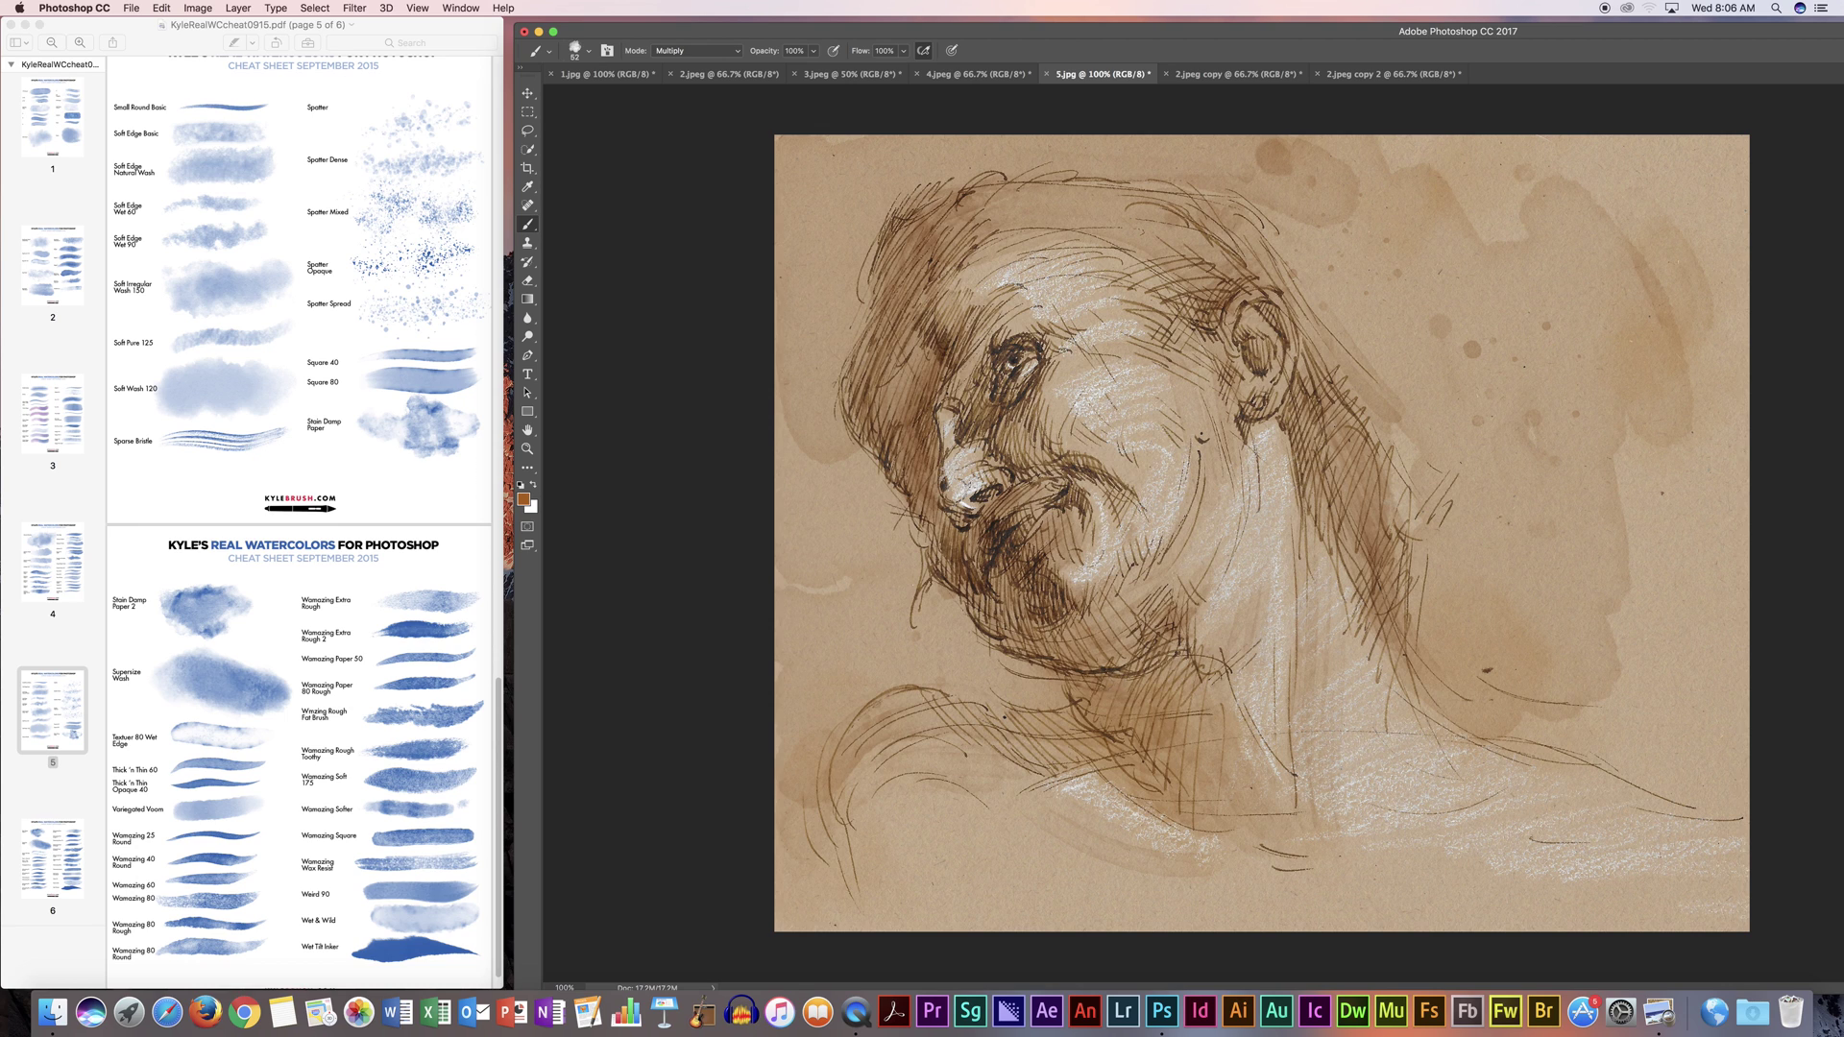
# Step: Lower the brush opacity to 66% and paint textured shadow strokes under the jaw and across the beard
pyautogui.moveTo(1077, 678); pyautogui.dragTo(1100, 683)
pyautogui.click(813, 51)
pyautogui.moveTo(818, 67); pyautogui.dragTo(788, 70)
pyautogui.moveTo(1073, 670); pyautogui.dragTo(1106, 661)
pyautogui.moveTo(1064, 556); pyautogui.dragTo(1054, 568)
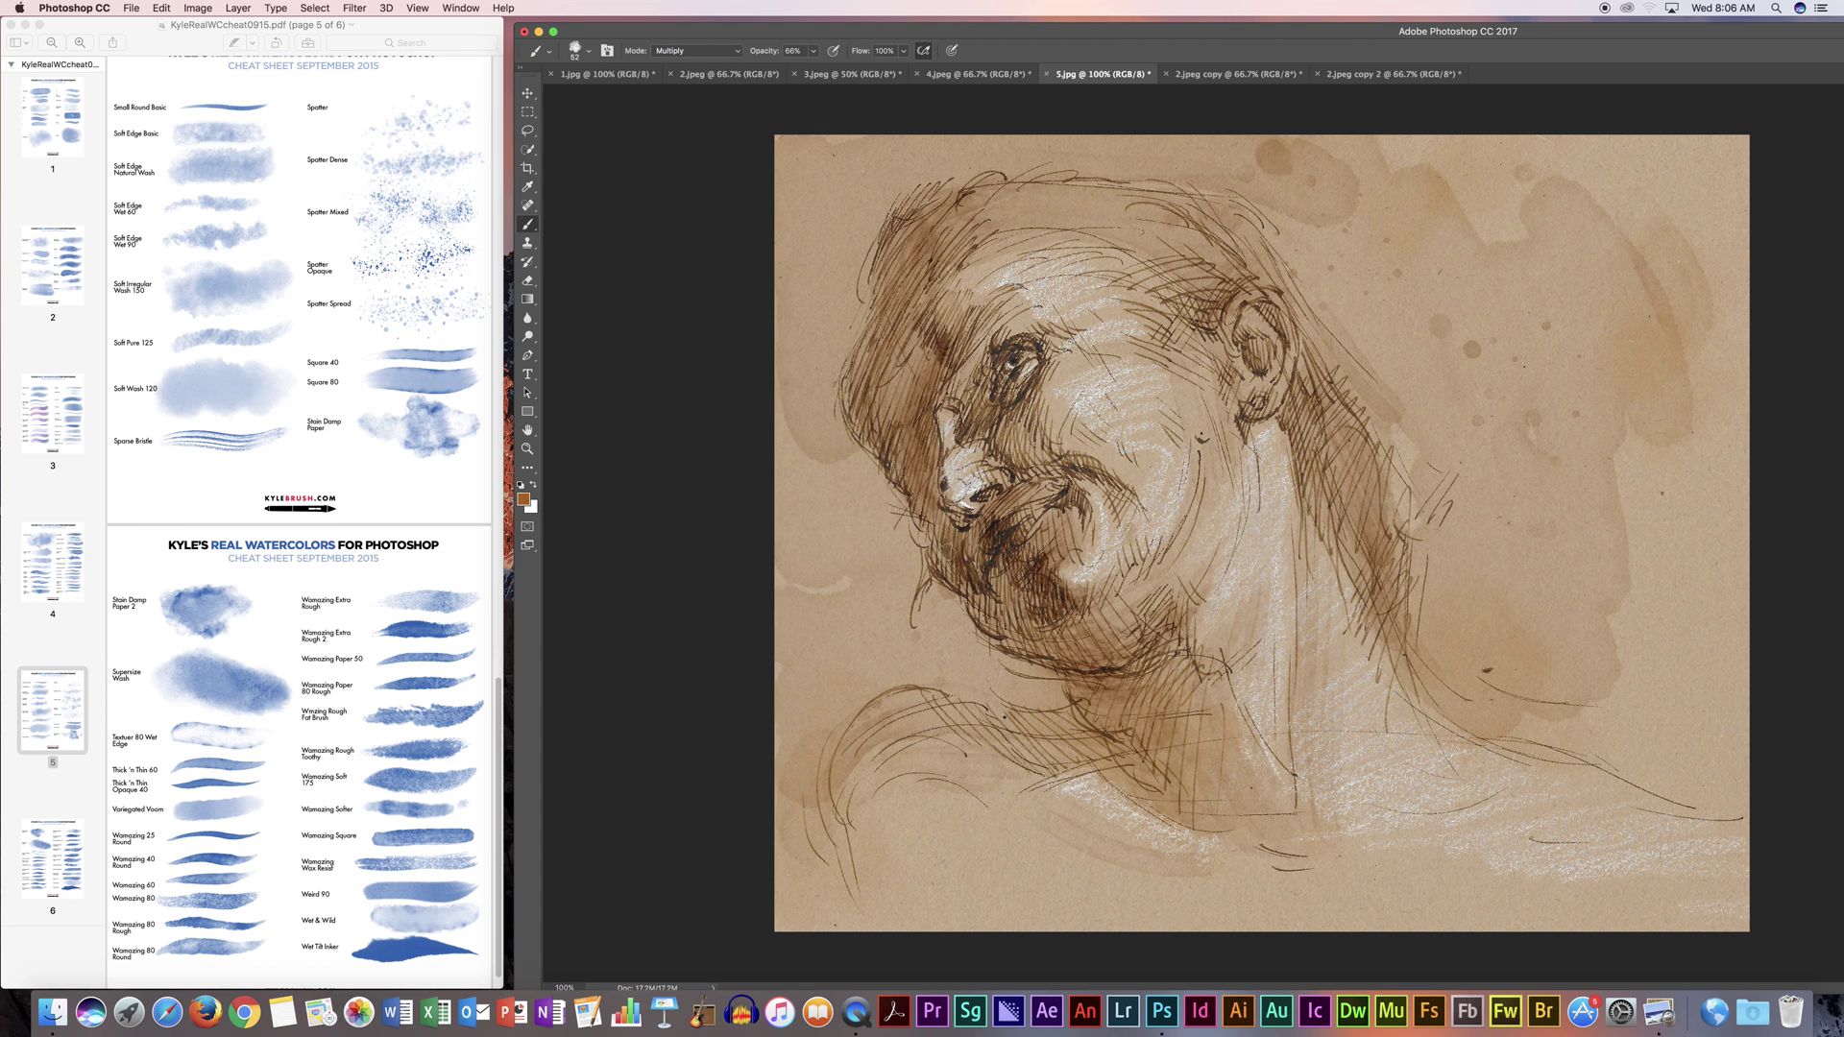
# Step: Add textured wash strokes over the near shoulder and upper chest and darken the shadows in the hair and face
pyautogui.moveTo(865, 745)
pyautogui.mouseDown()
pyautogui.moveTo(848, 786)
pyautogui.moveTo(1018, 854)
pyautogui.mouseUp()
pyautogui.moveTo(931, 802)
pyautogui.mouseDown()
pyautogui.moveTo(992, 826)
pyautogui.moveTo(902, 818)
pyautogui.moveTo(1099, 879)
pyautogui.mouseUp()
pyautogui.moveTo(887, 278); pyautogui.dragTo(889, 246)
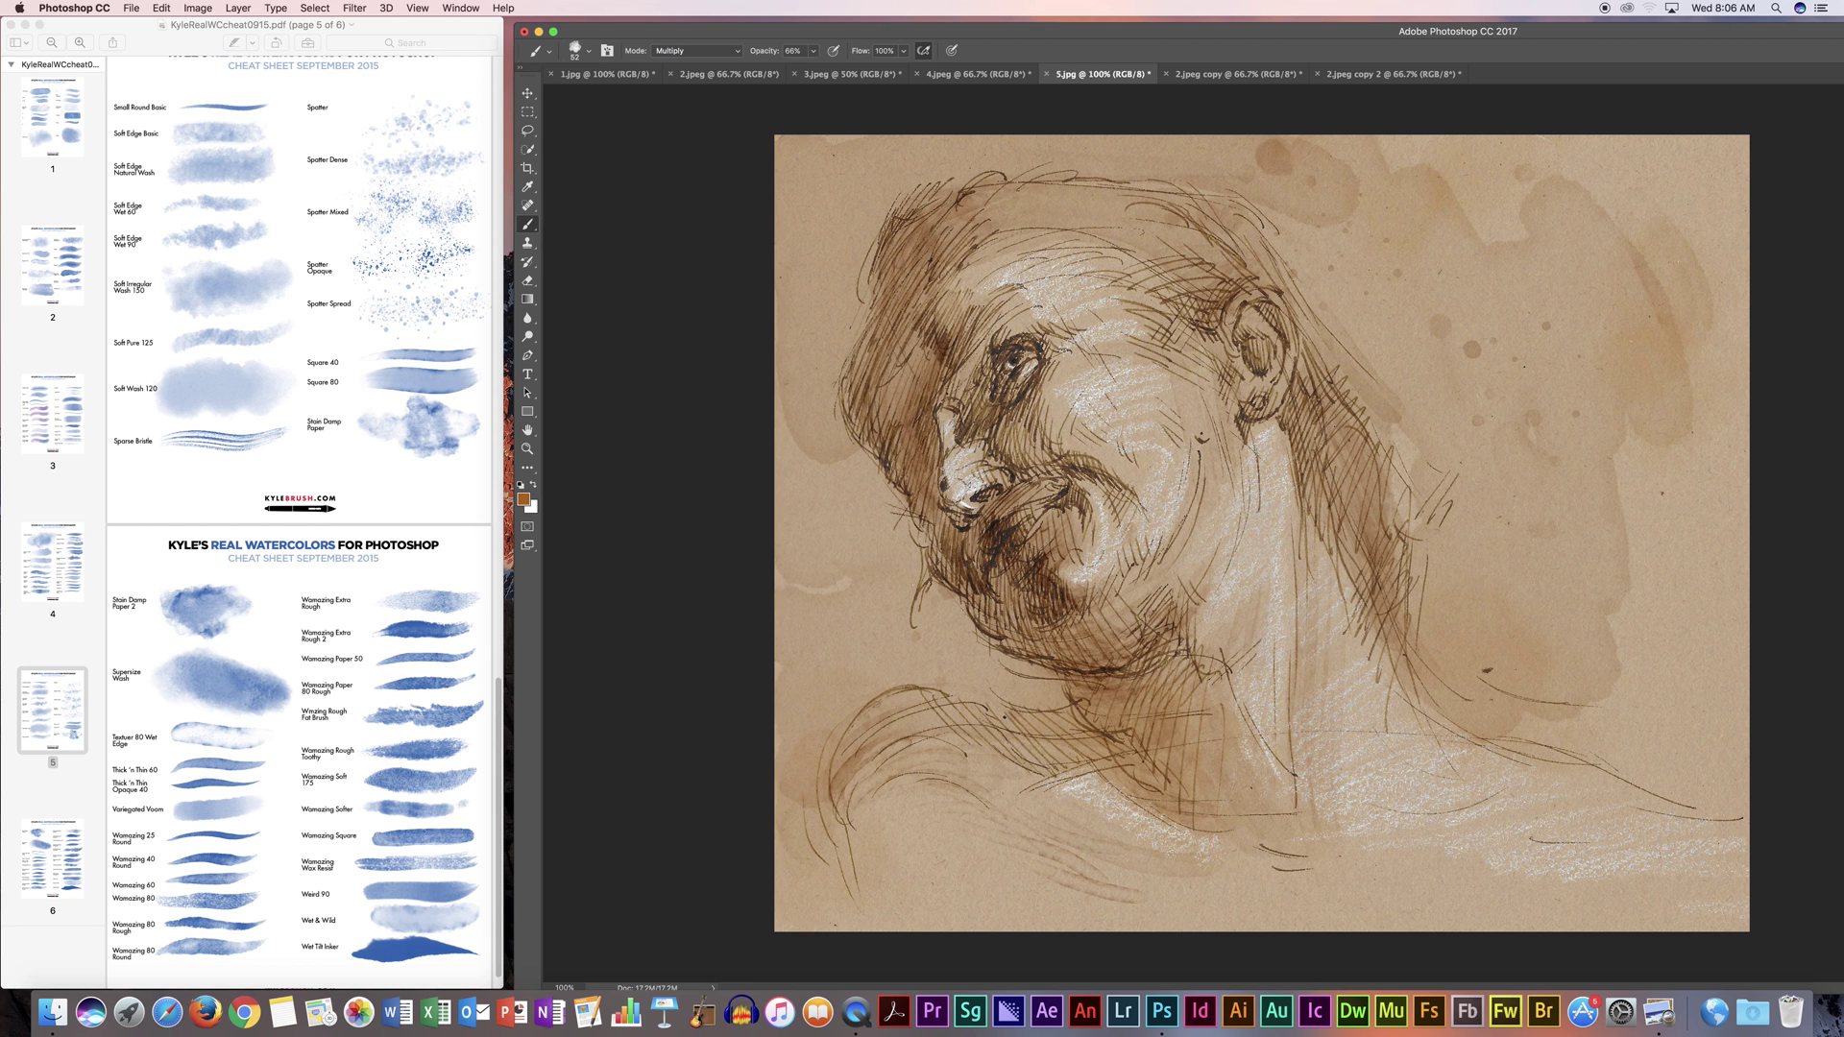
pyautogui.moveTo(1070, 36); pyautogui.dragTo(1072, 36)
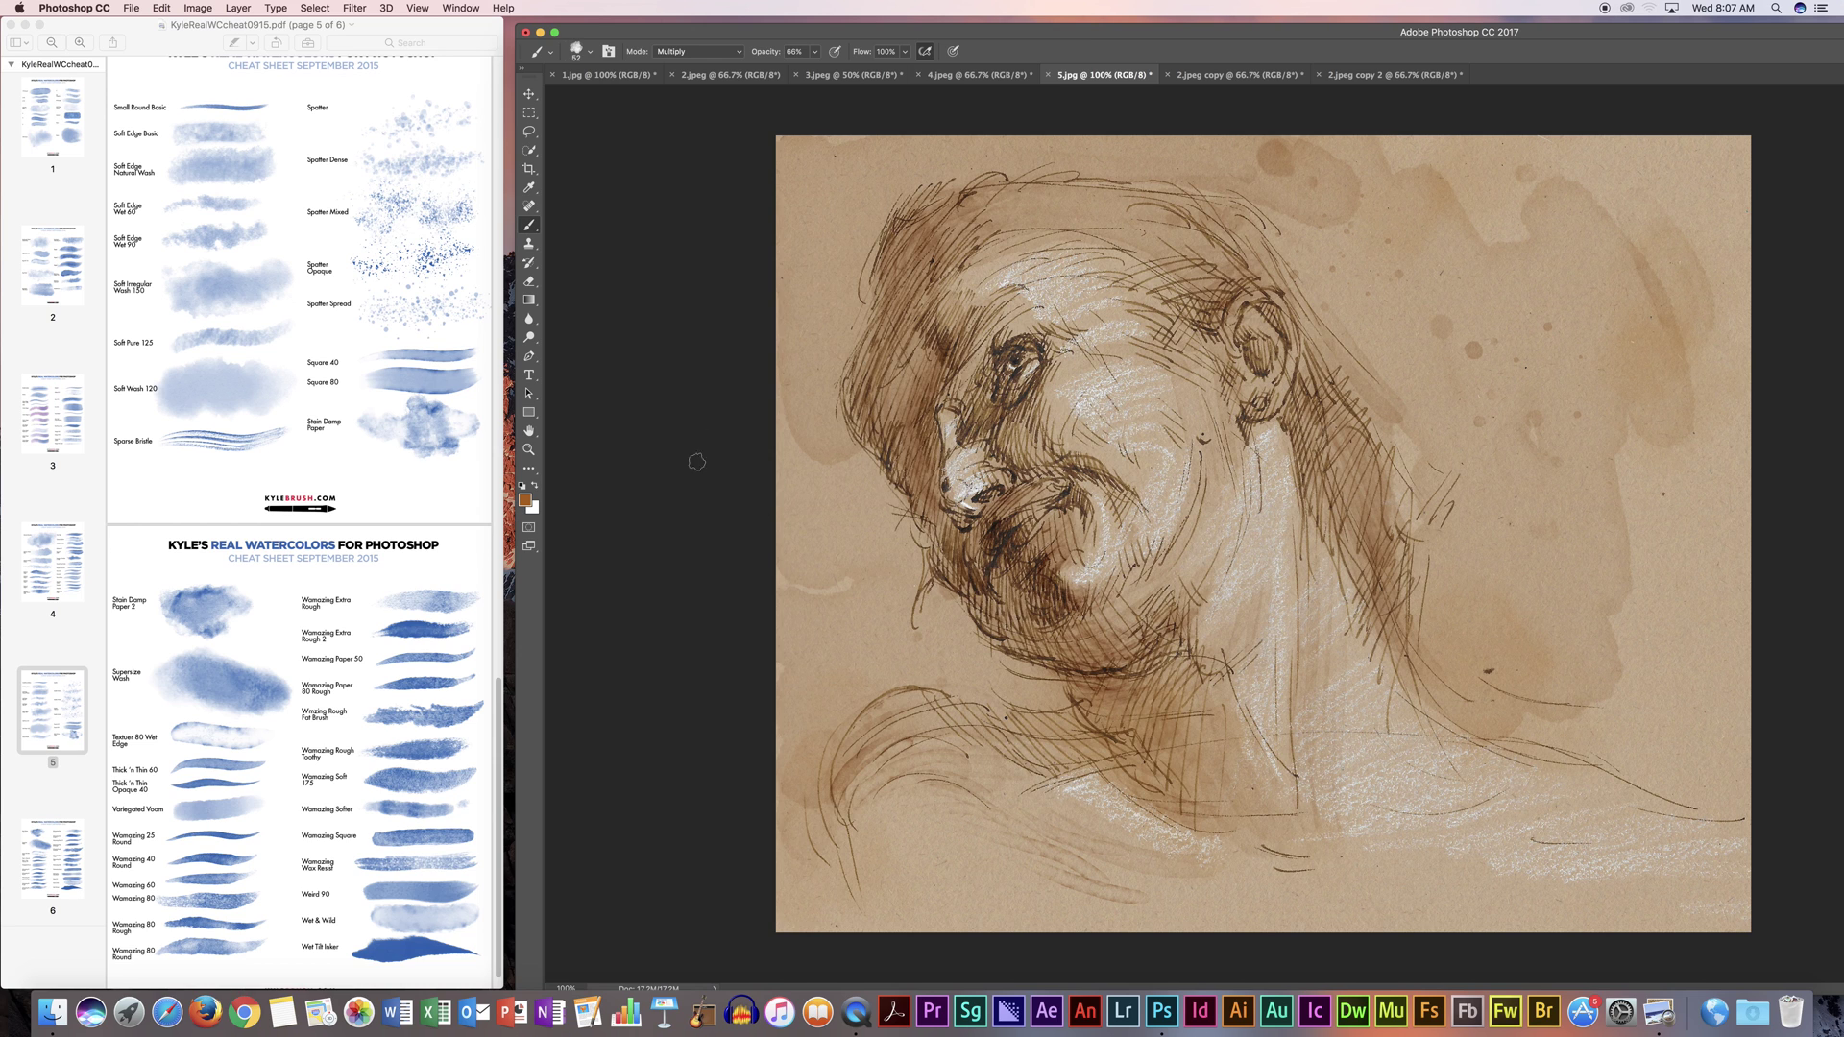
# Step: Review the open sketches one after another, from 1.jpg through 5.jpg to the two copies of 2.jpeg
pyautogui.click(616, 77)
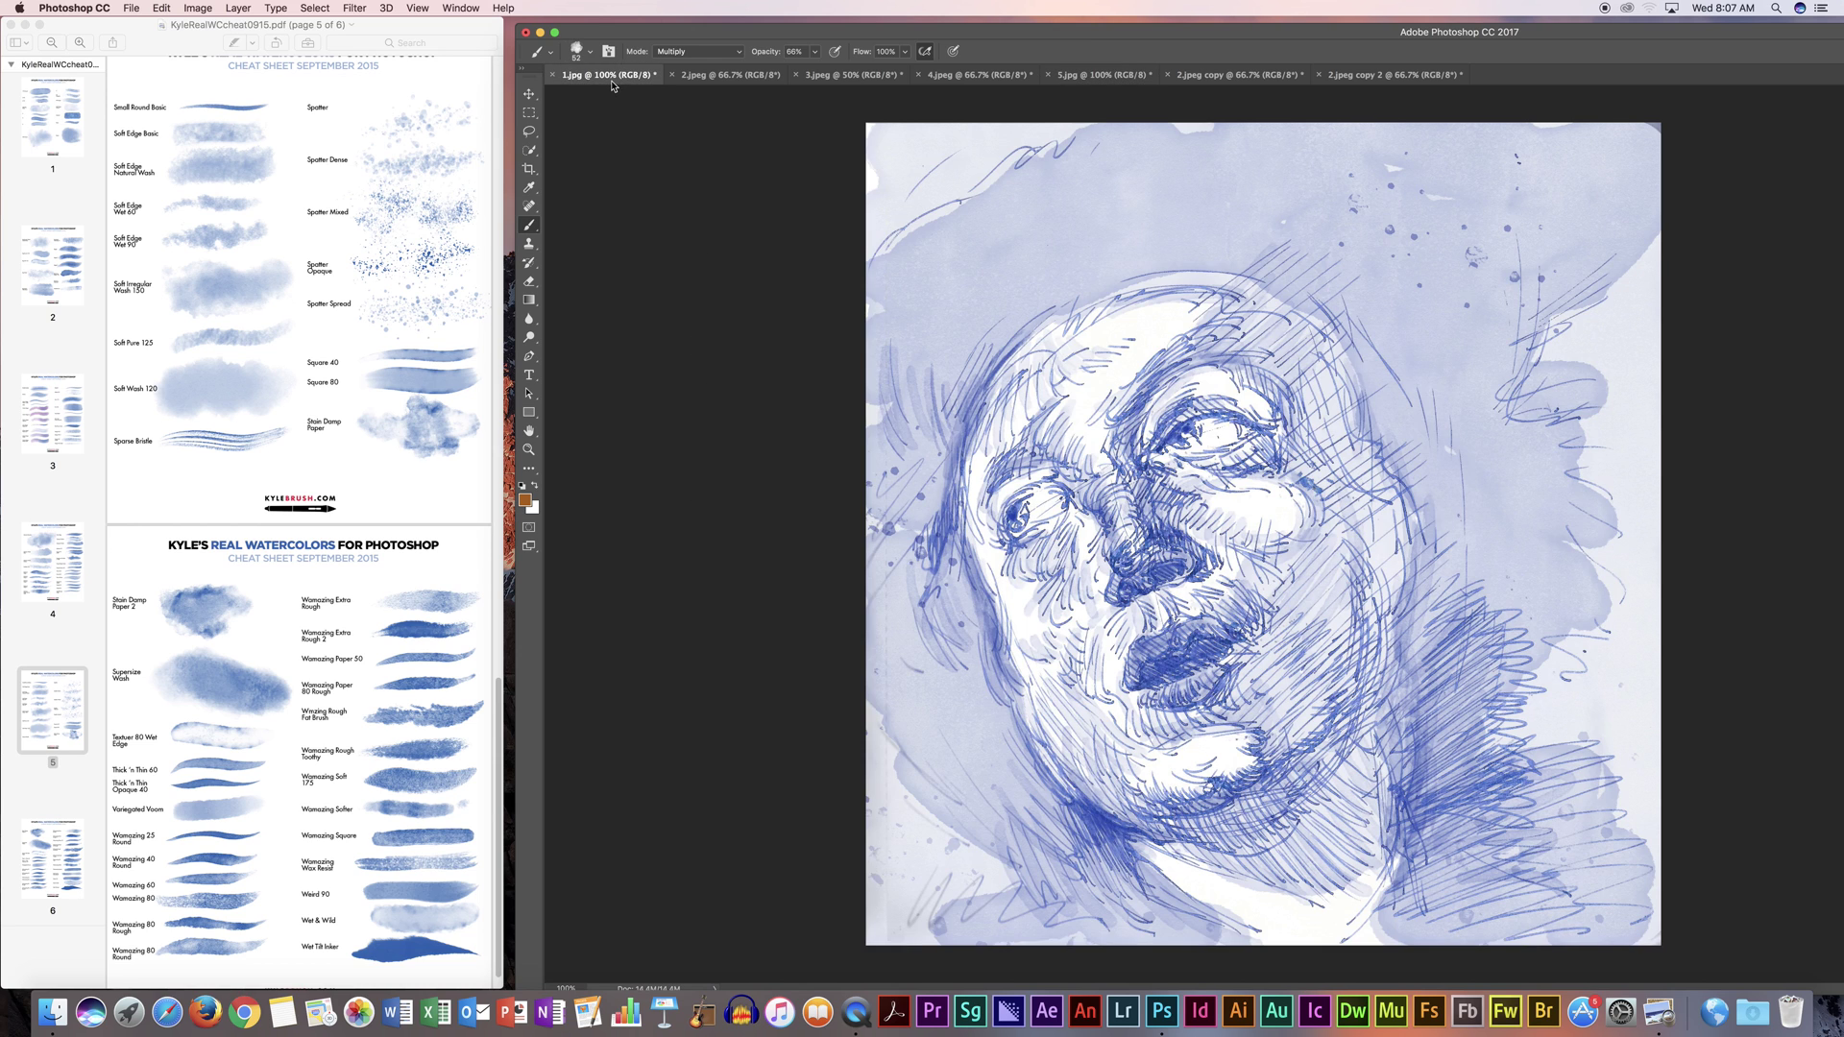
pyautogui.click(758, 84)
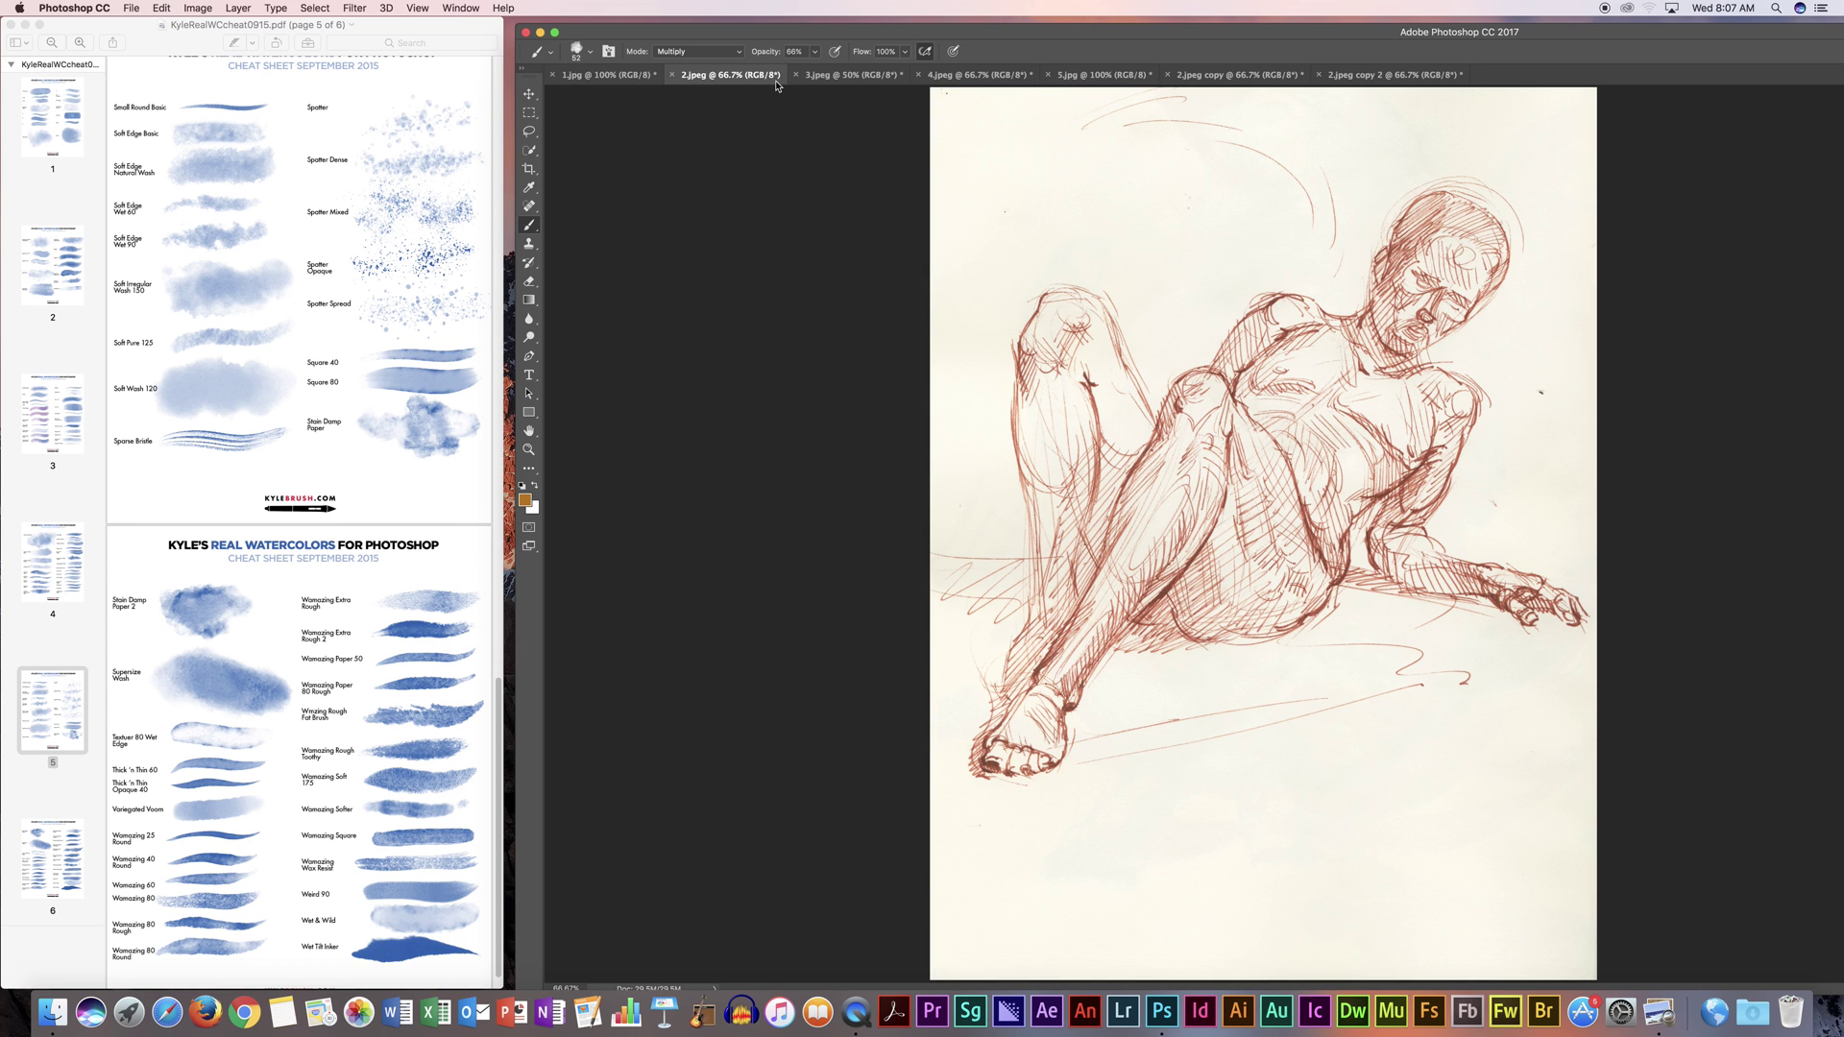
pyautogui.click(891, 79)
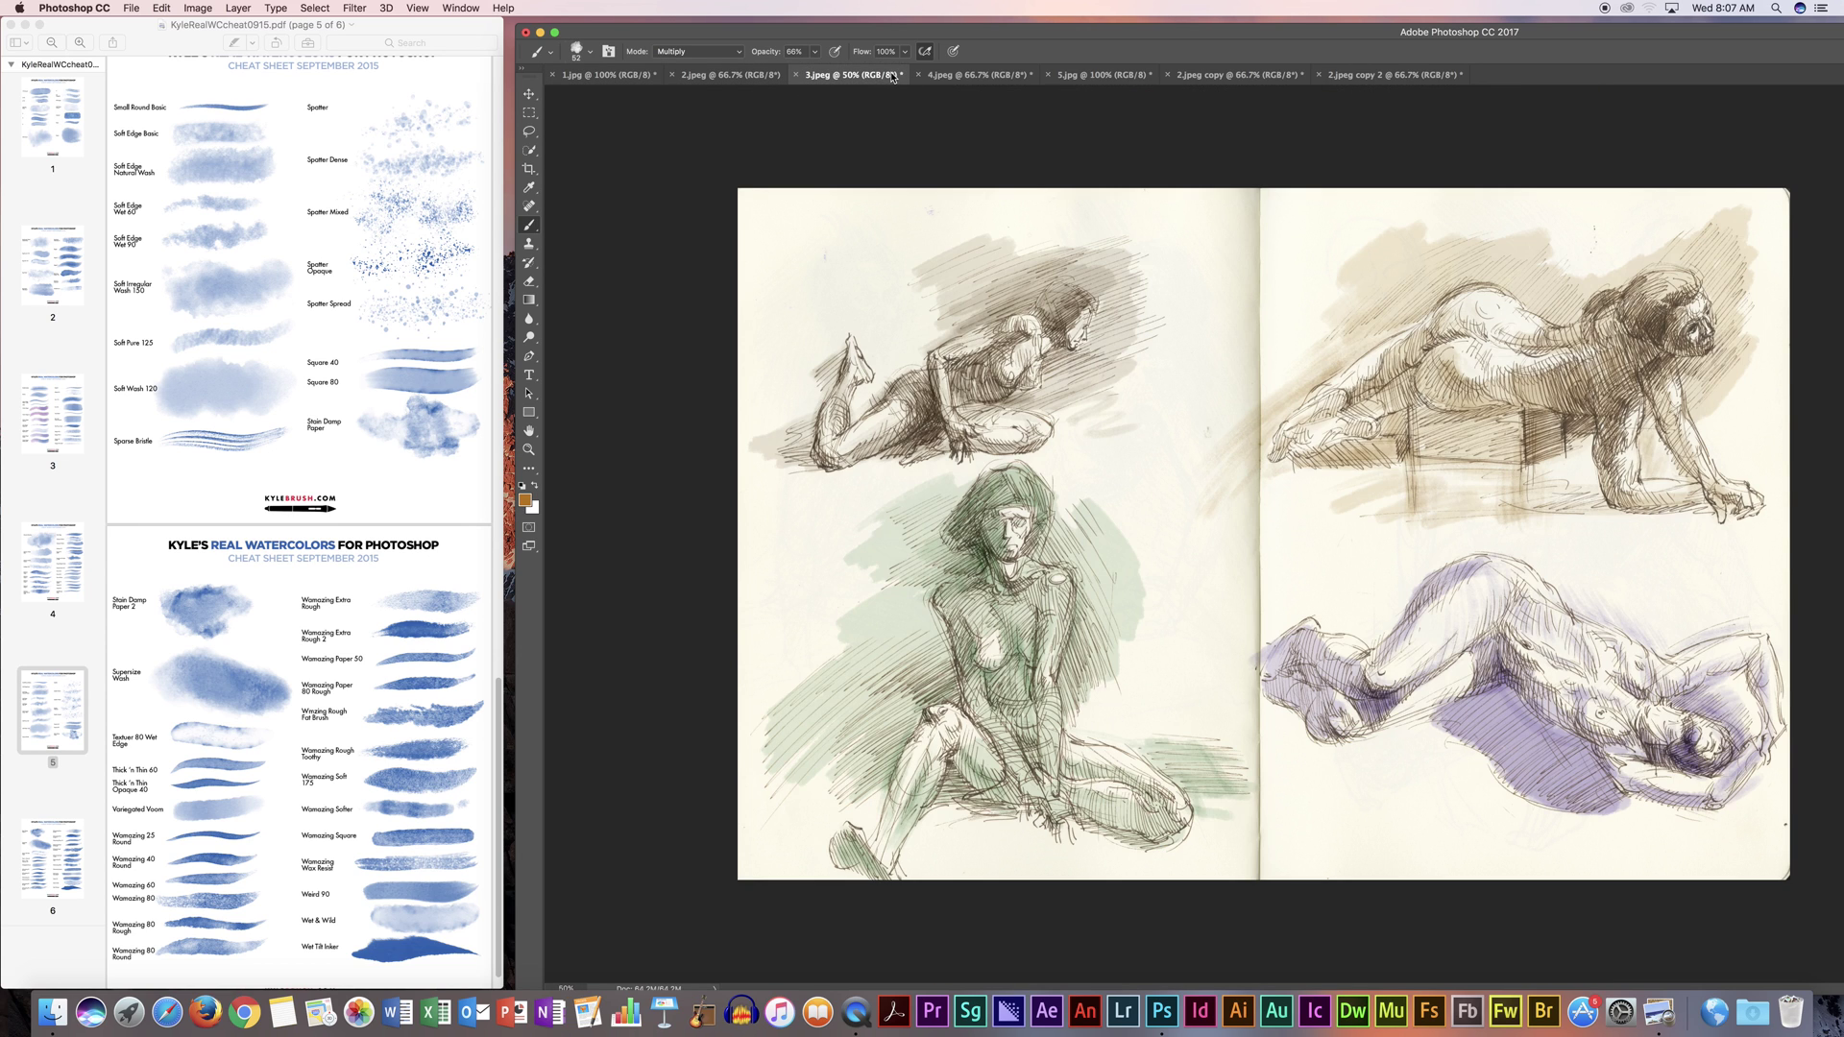
pyautogui.click(1010, 76)
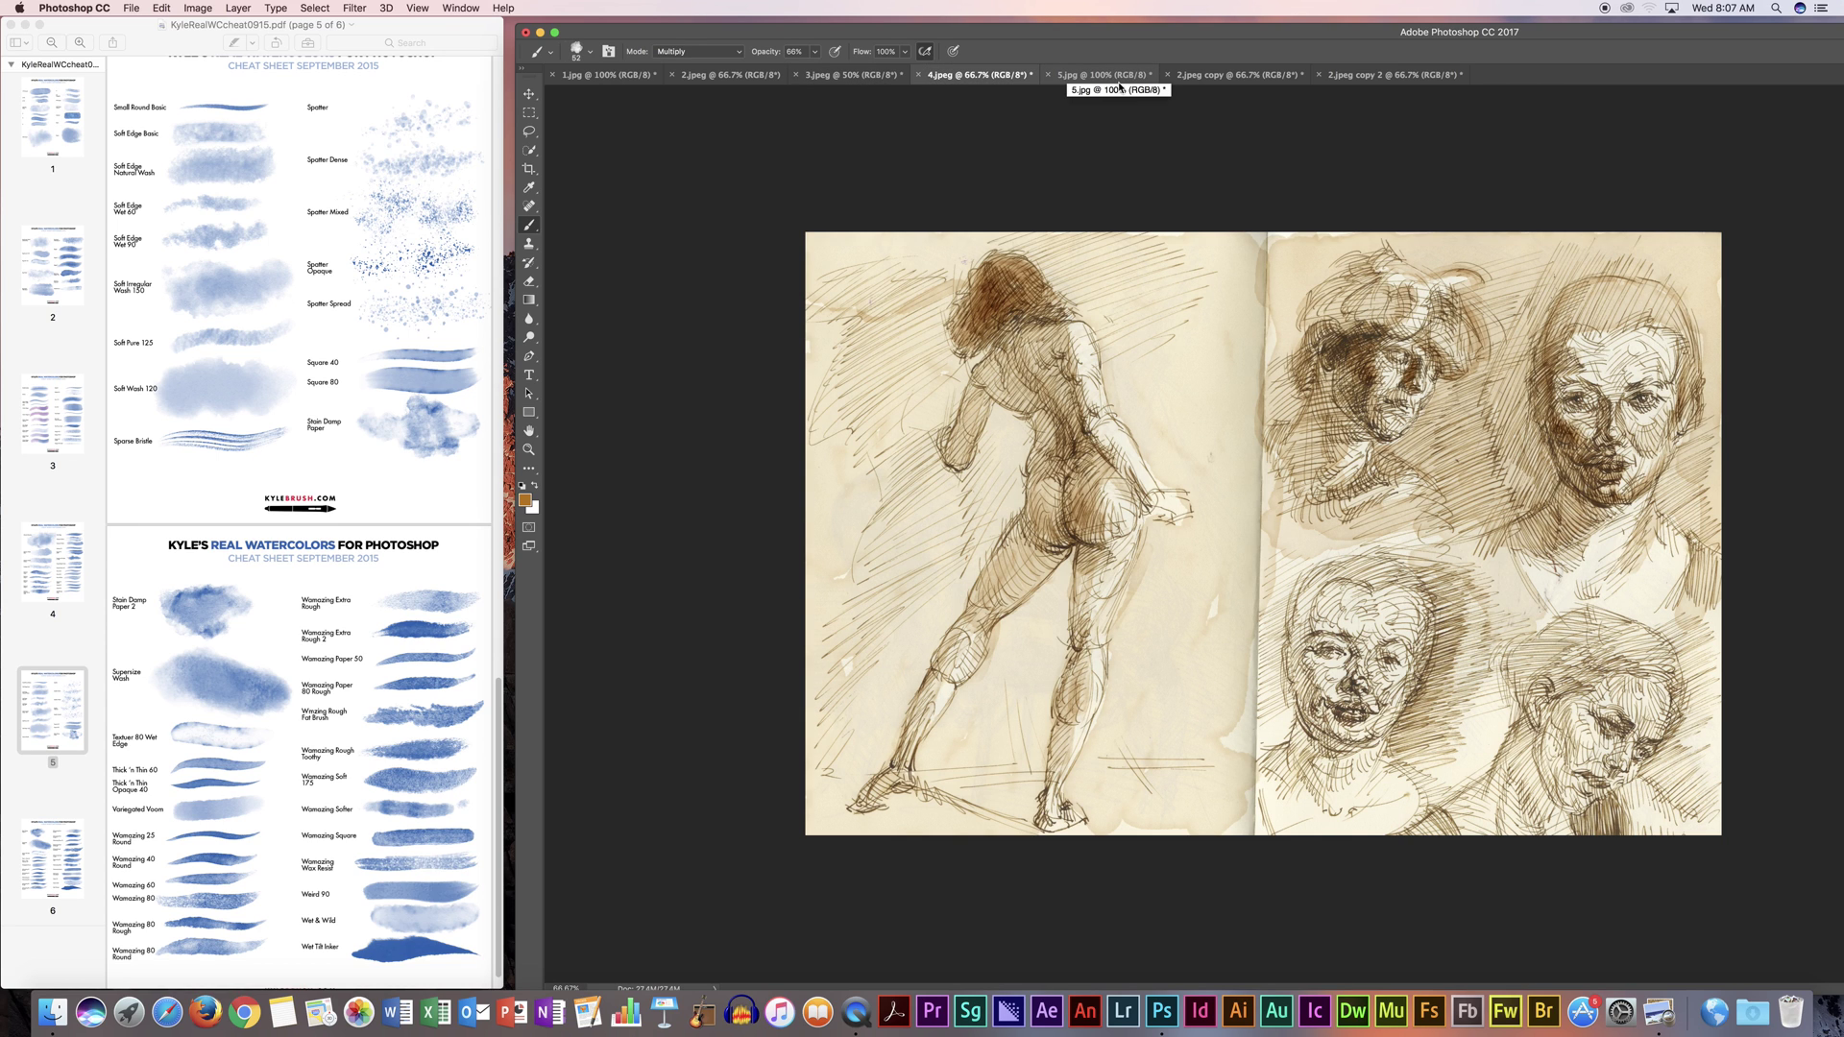
pyautogui.click(1119, 77)
pyautogui.click(1250, 85)
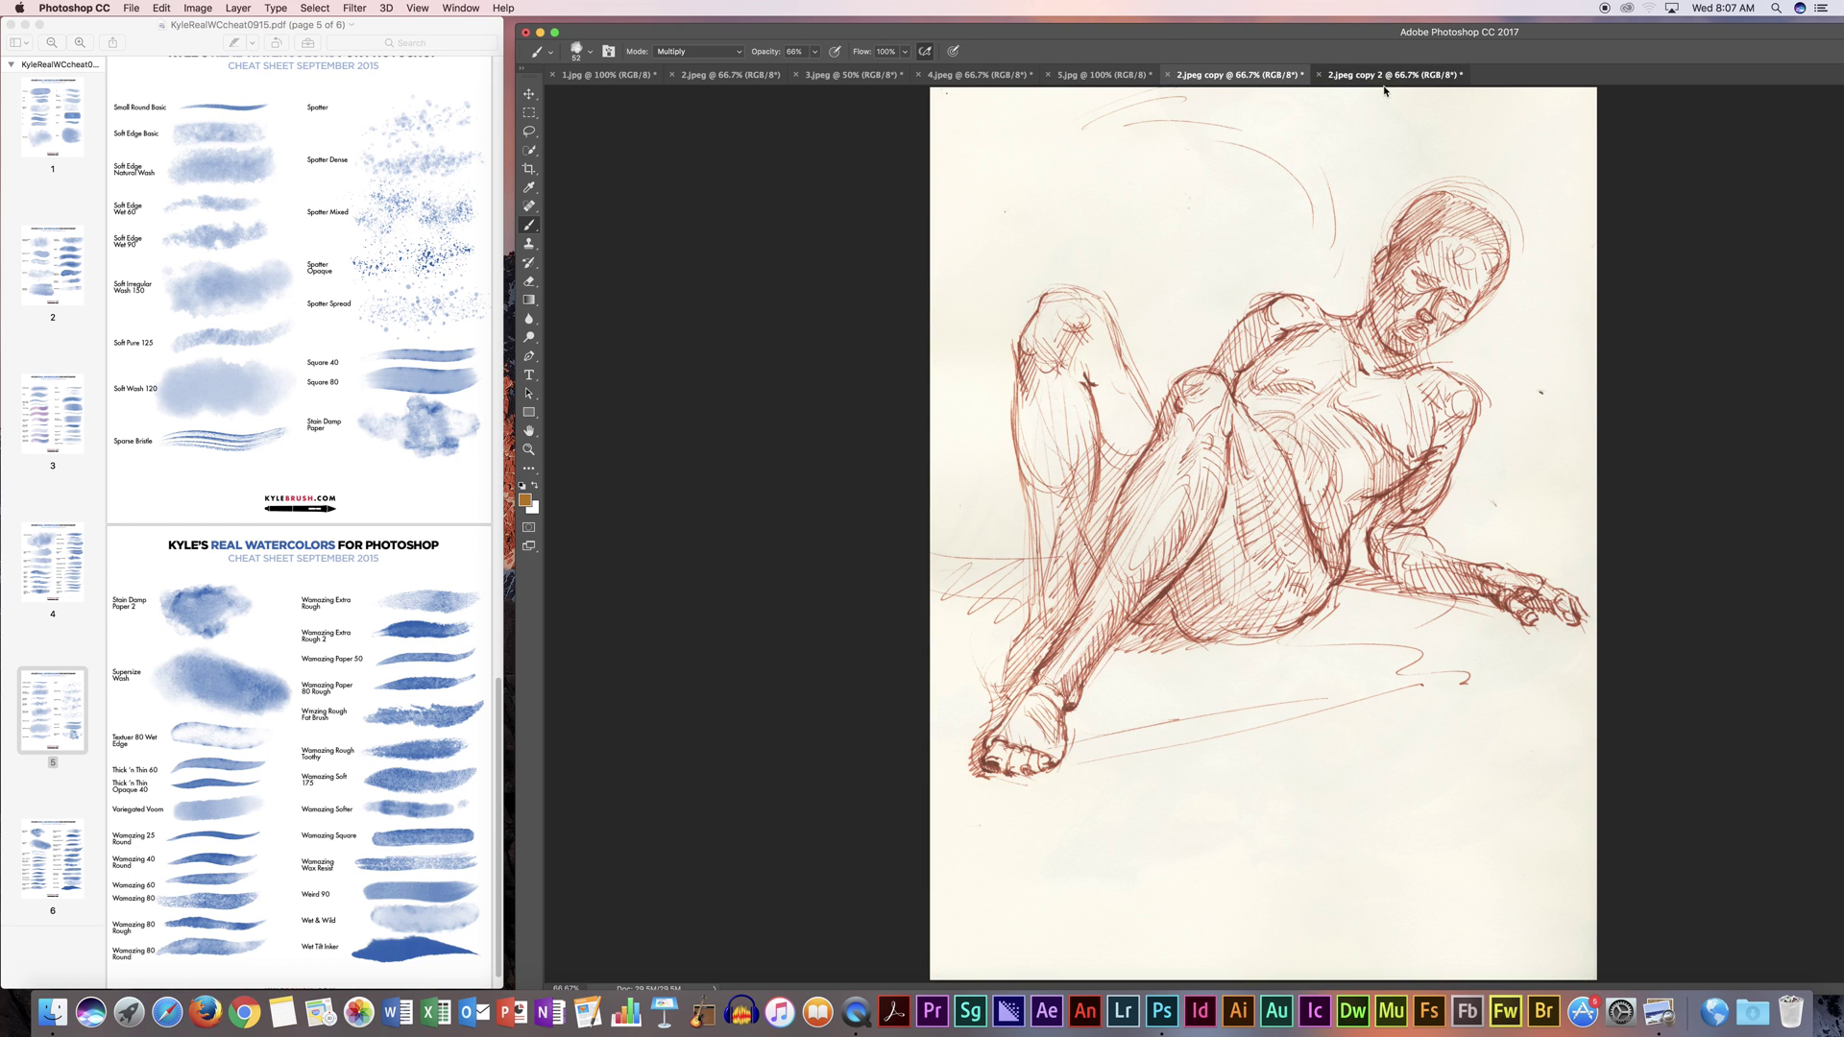
pyautogui.click(1384, 76)
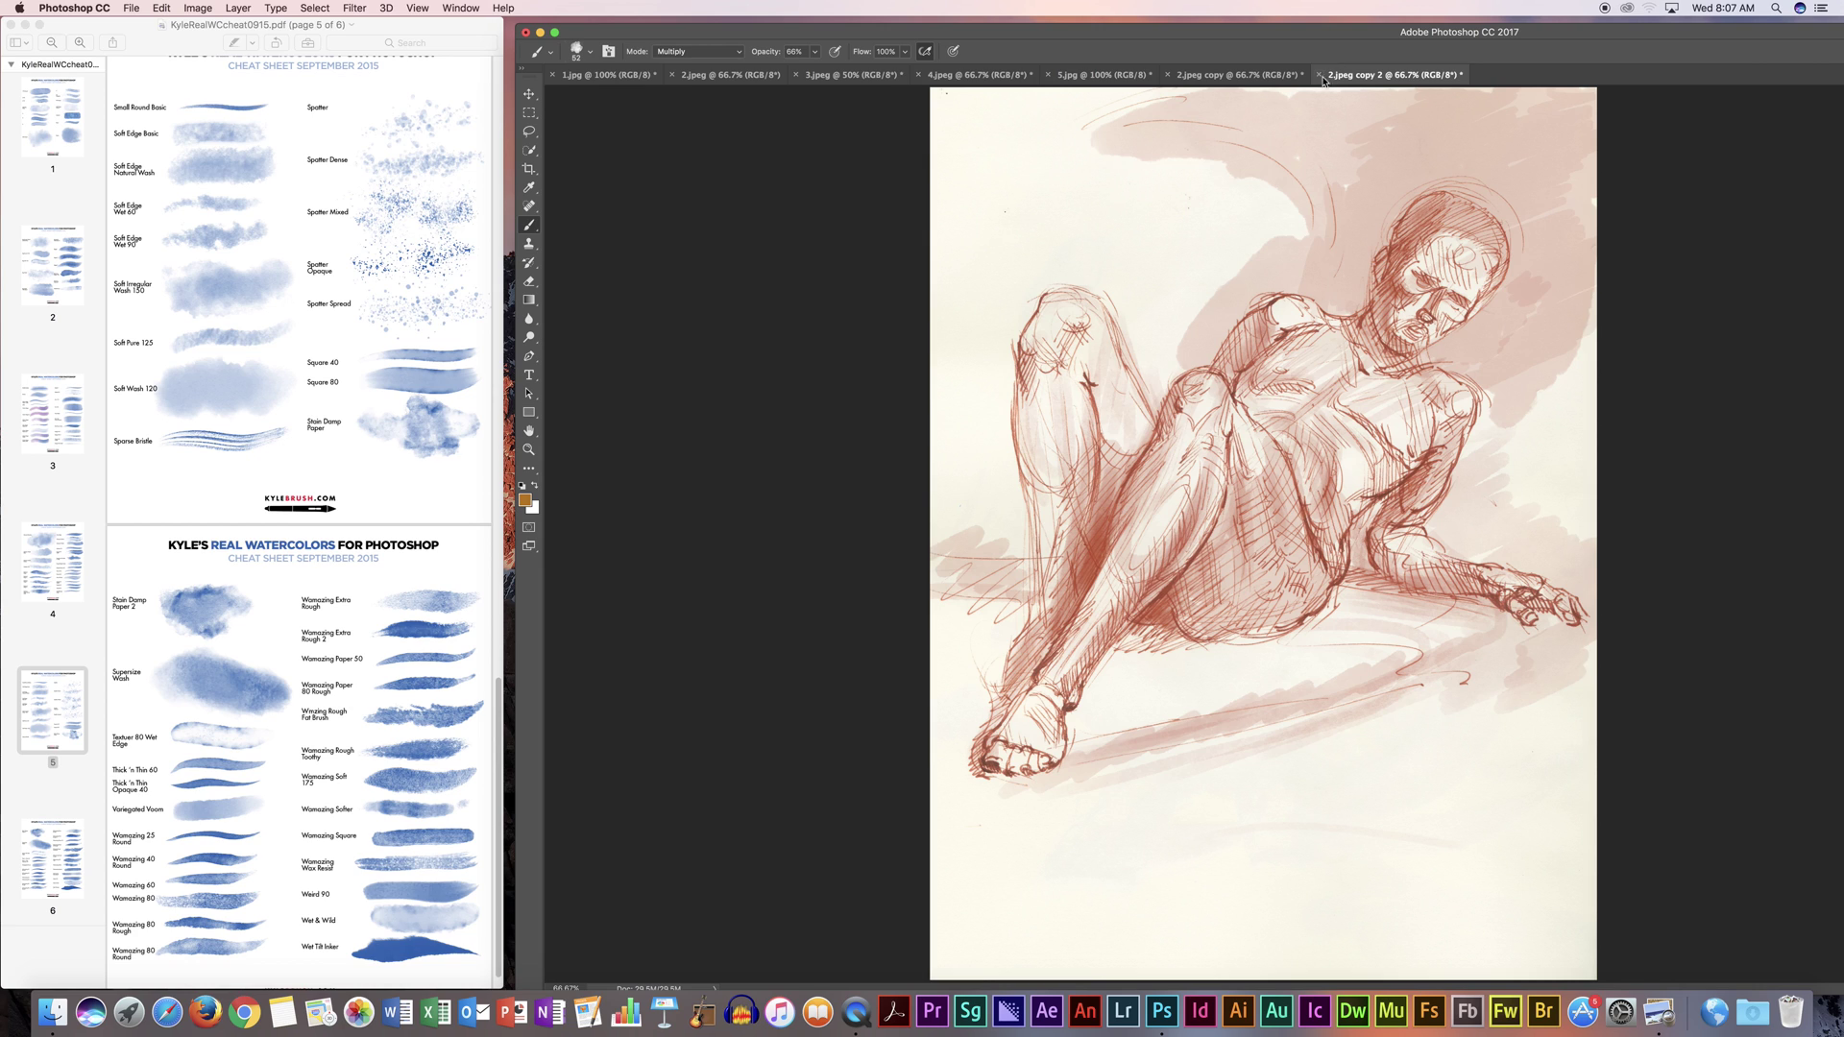